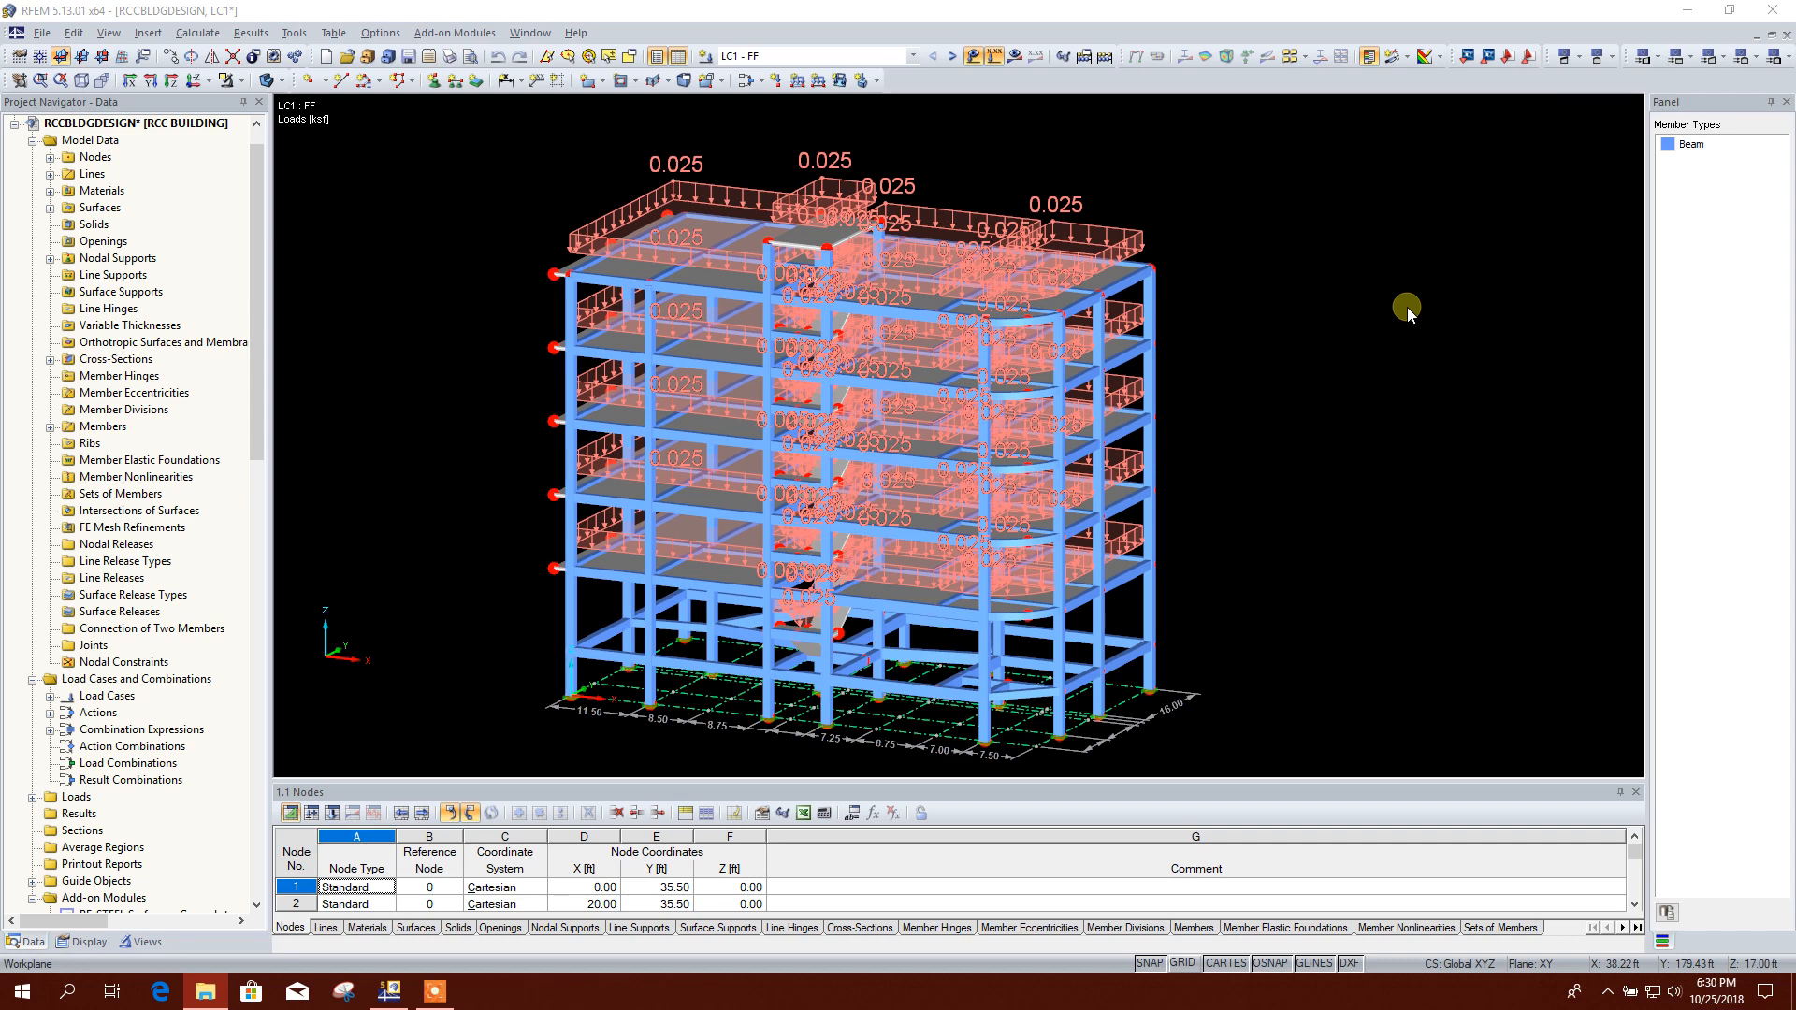
middle_drag(1350, 508, 1204, 475)
middle_drag(1187, 400, 1170, 409)
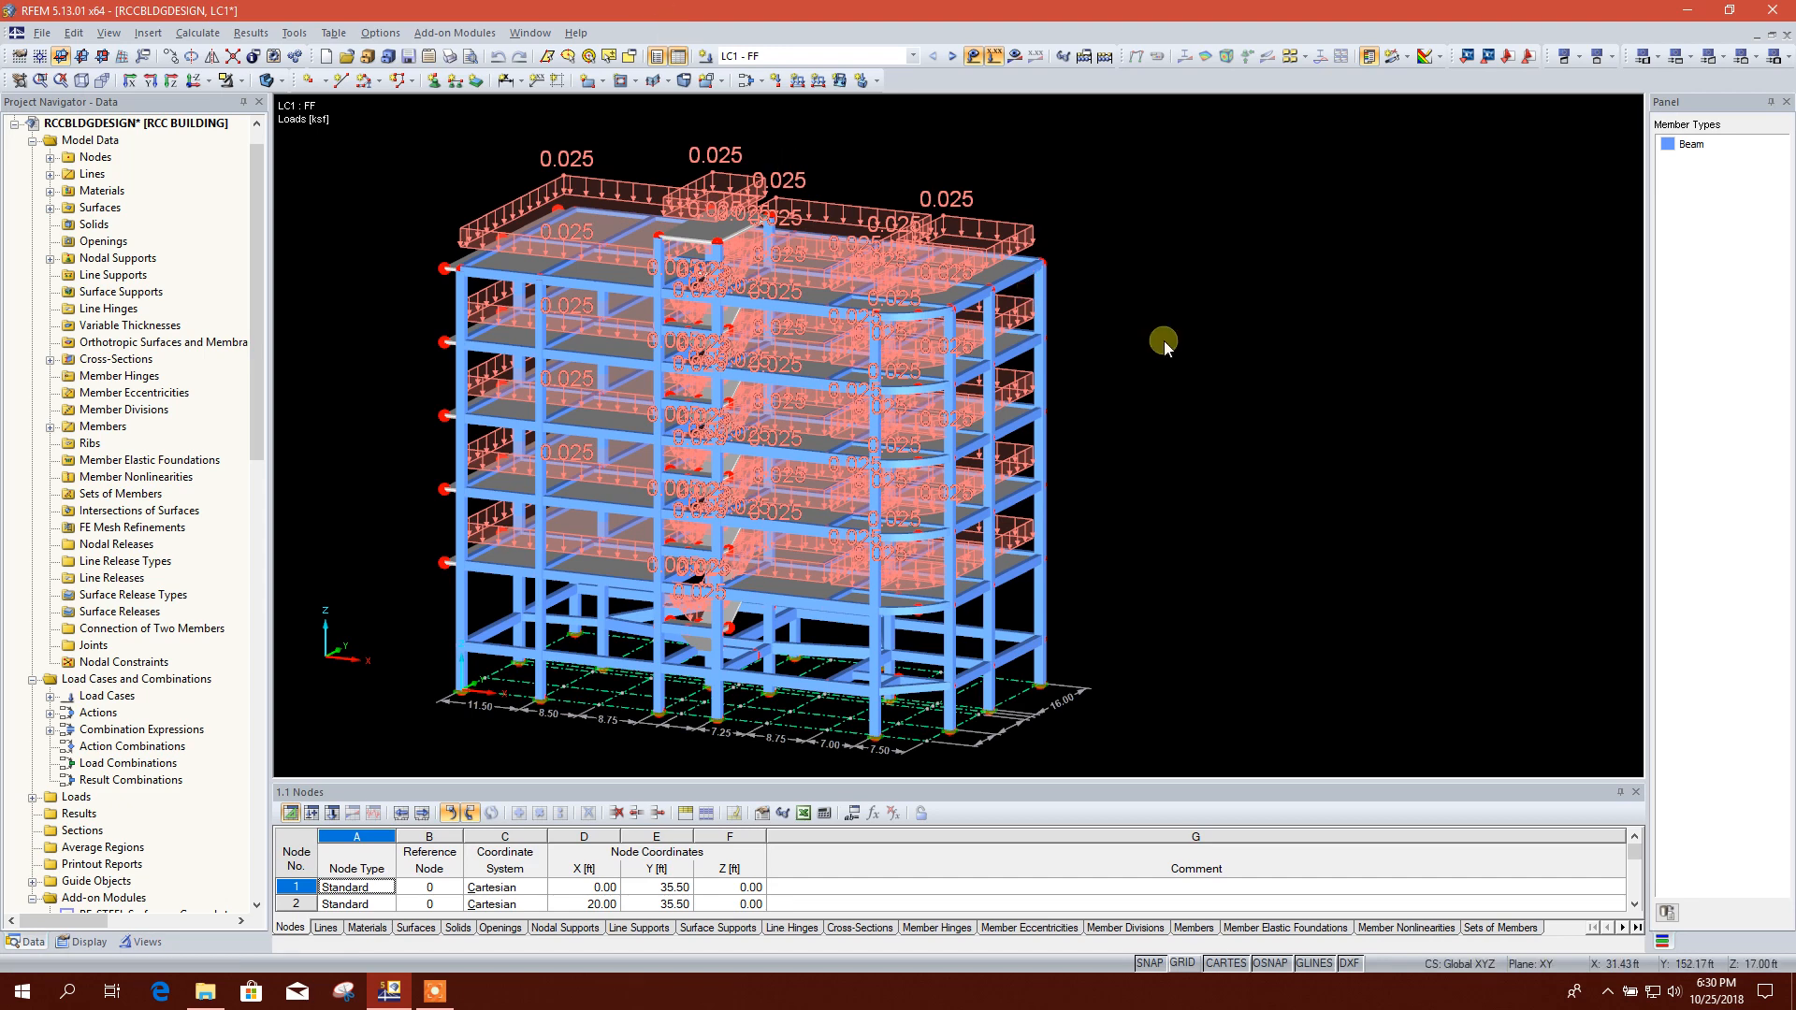
middle_drag(1148, 381, 1174, 406)
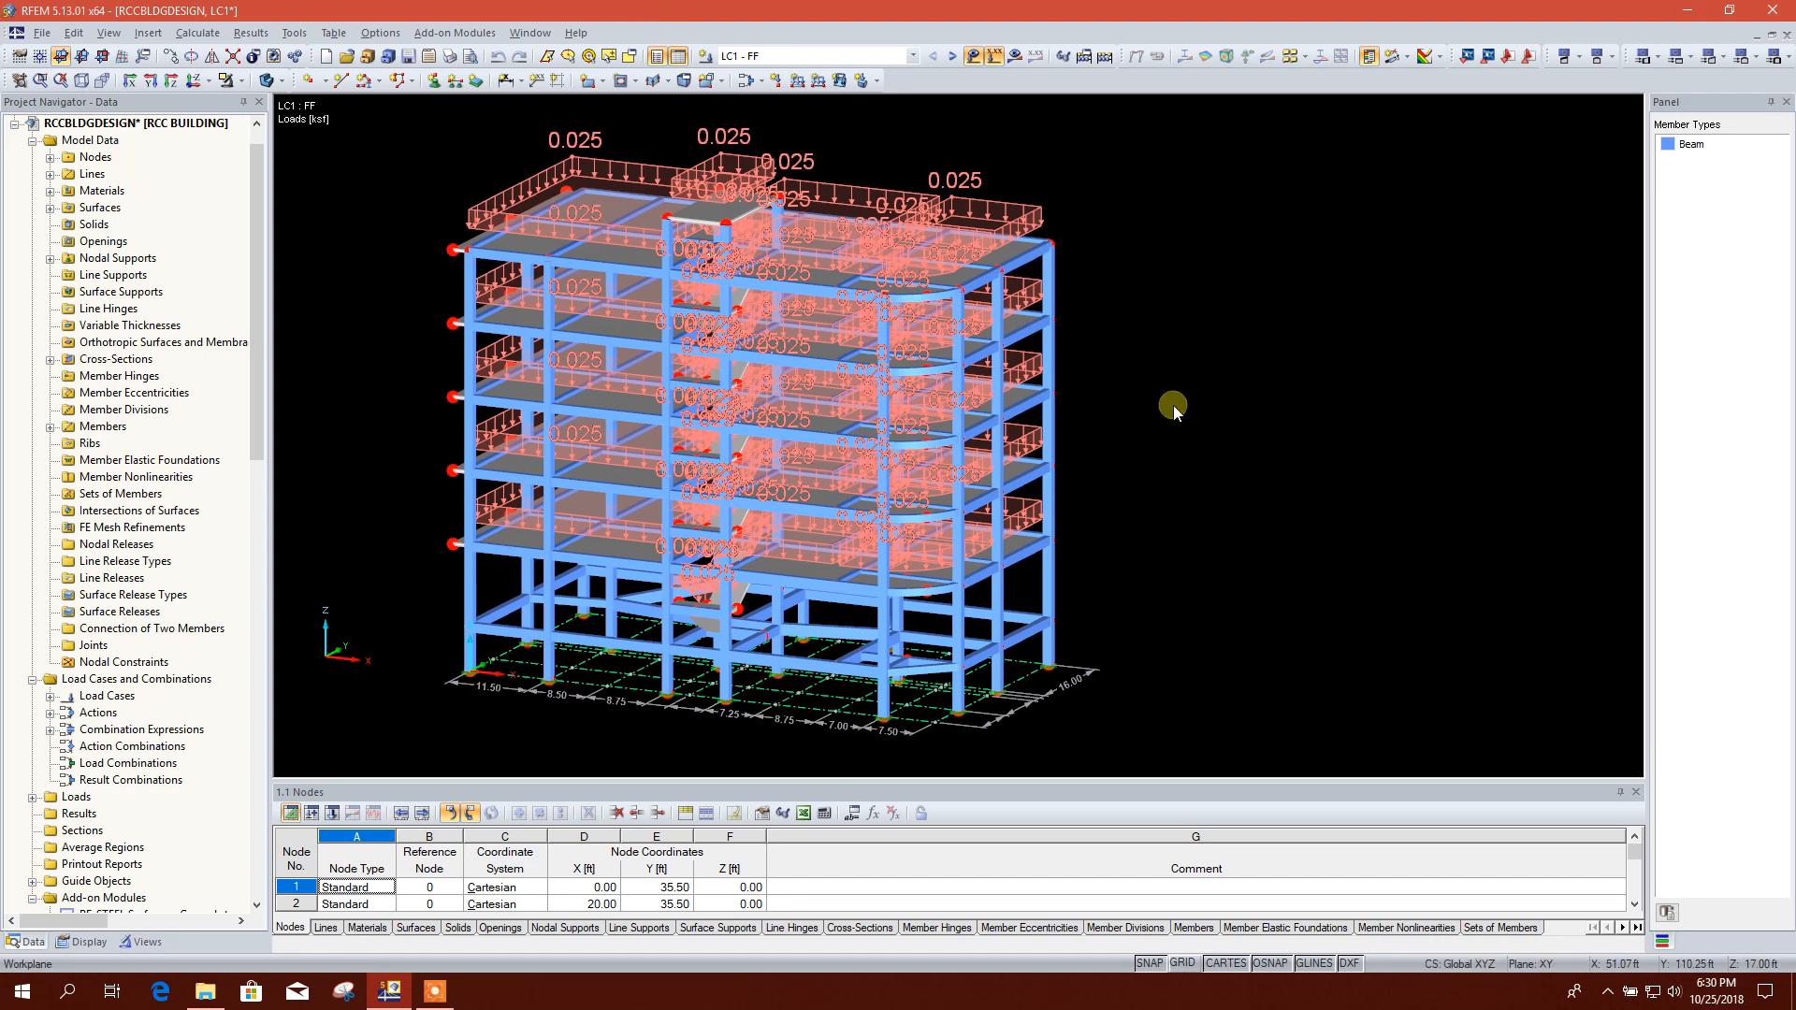
middle_drag(1175, 453, 1187, 465)
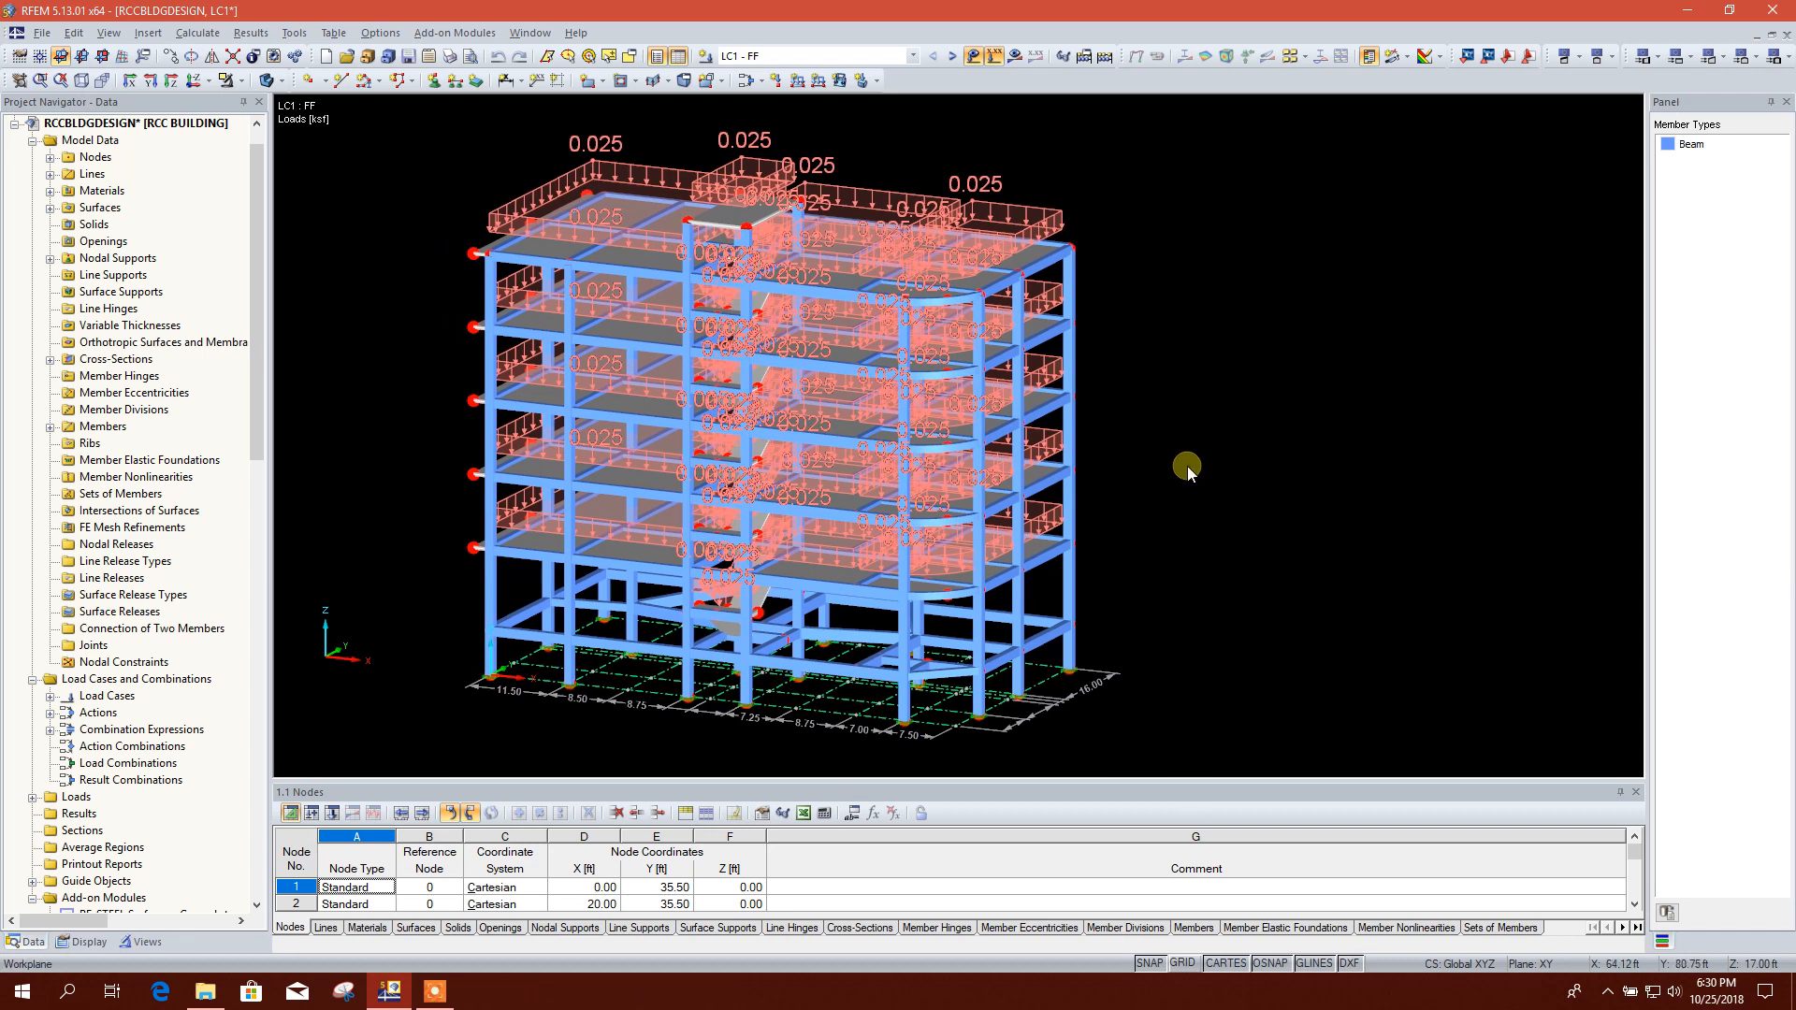
Step: Open the RF-DYNAM Pro dynamic analysis module and activate mass combinations in addition to natural vibrations
click(305, 35)
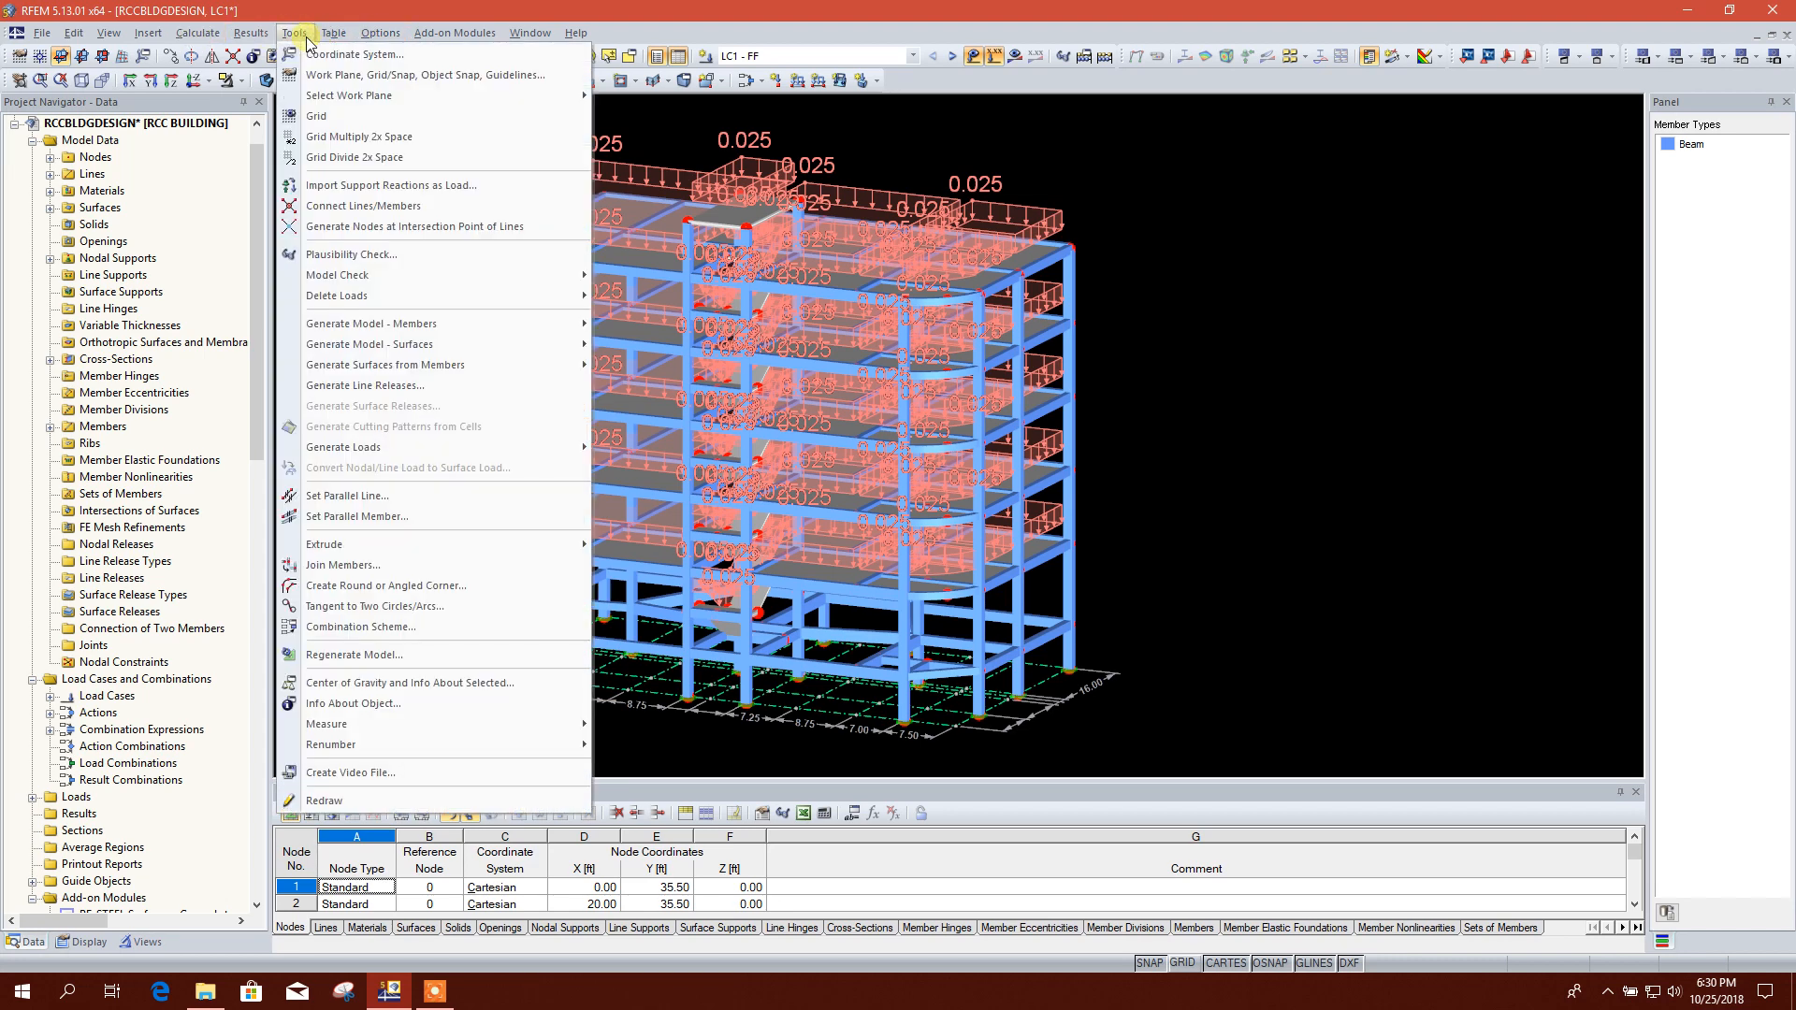
mouse_move(384, 38)
mouse_move(453, 34)
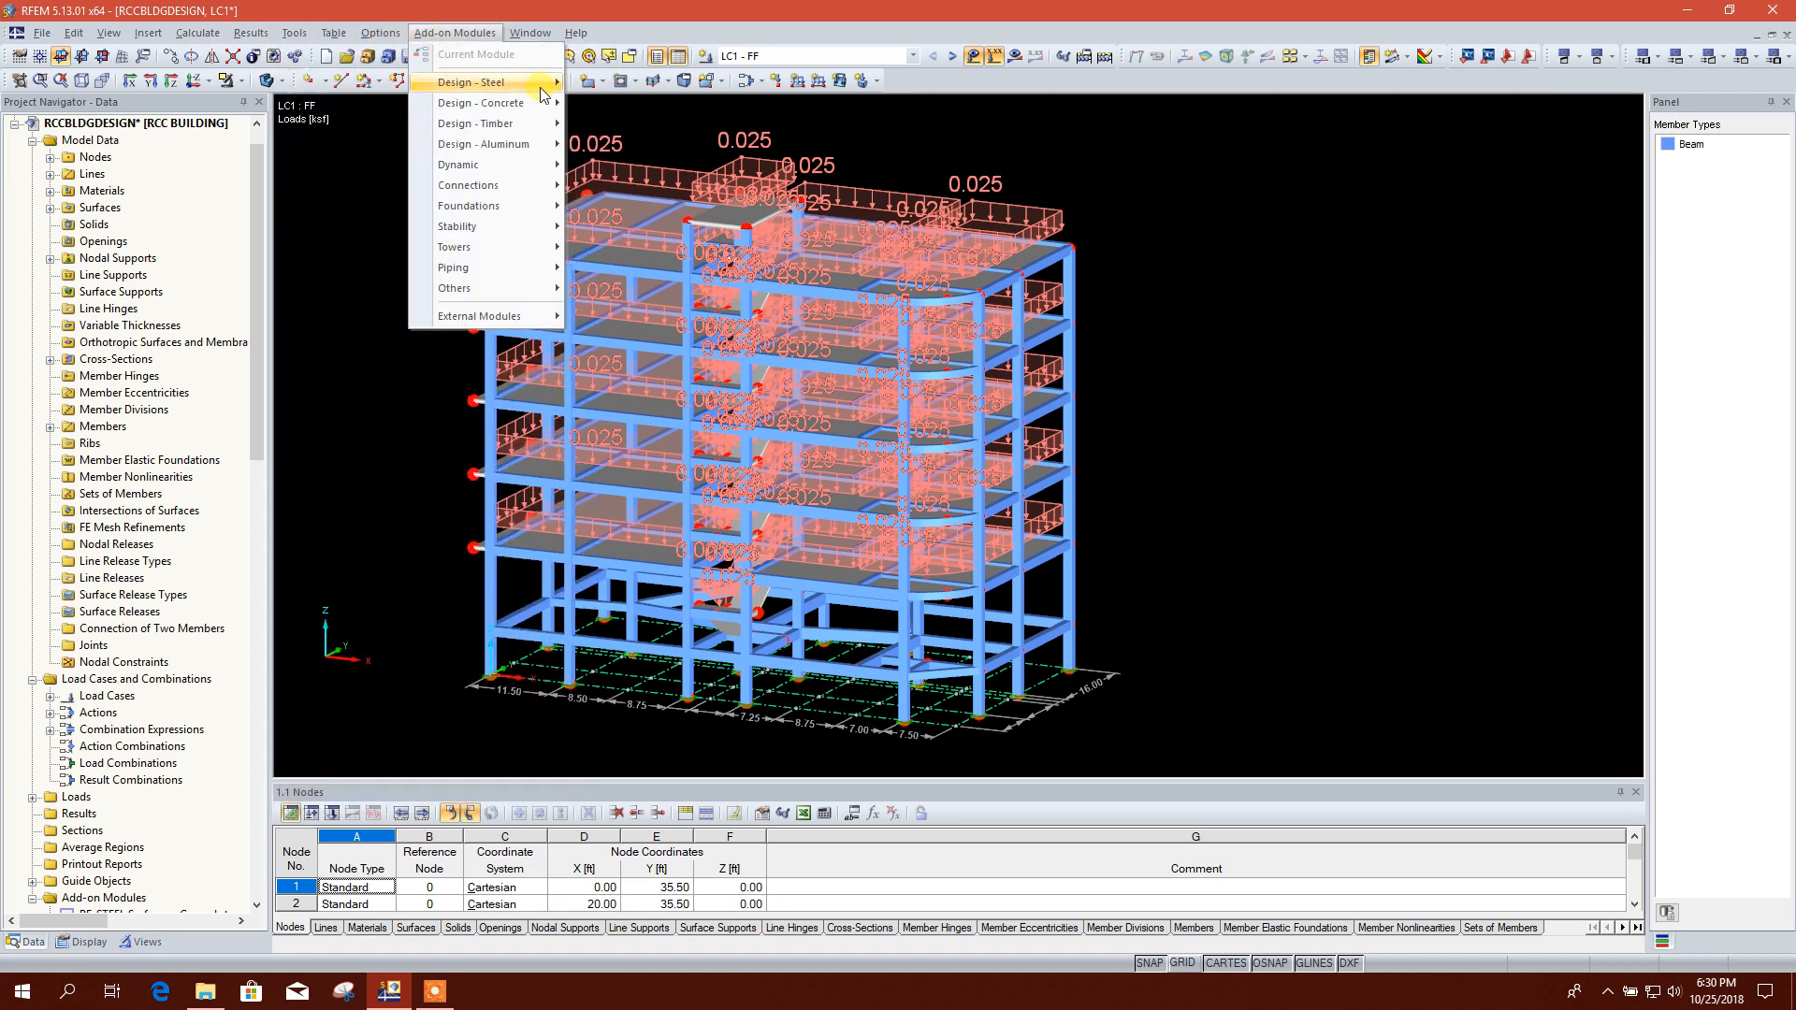
mouse_move(508, 153)
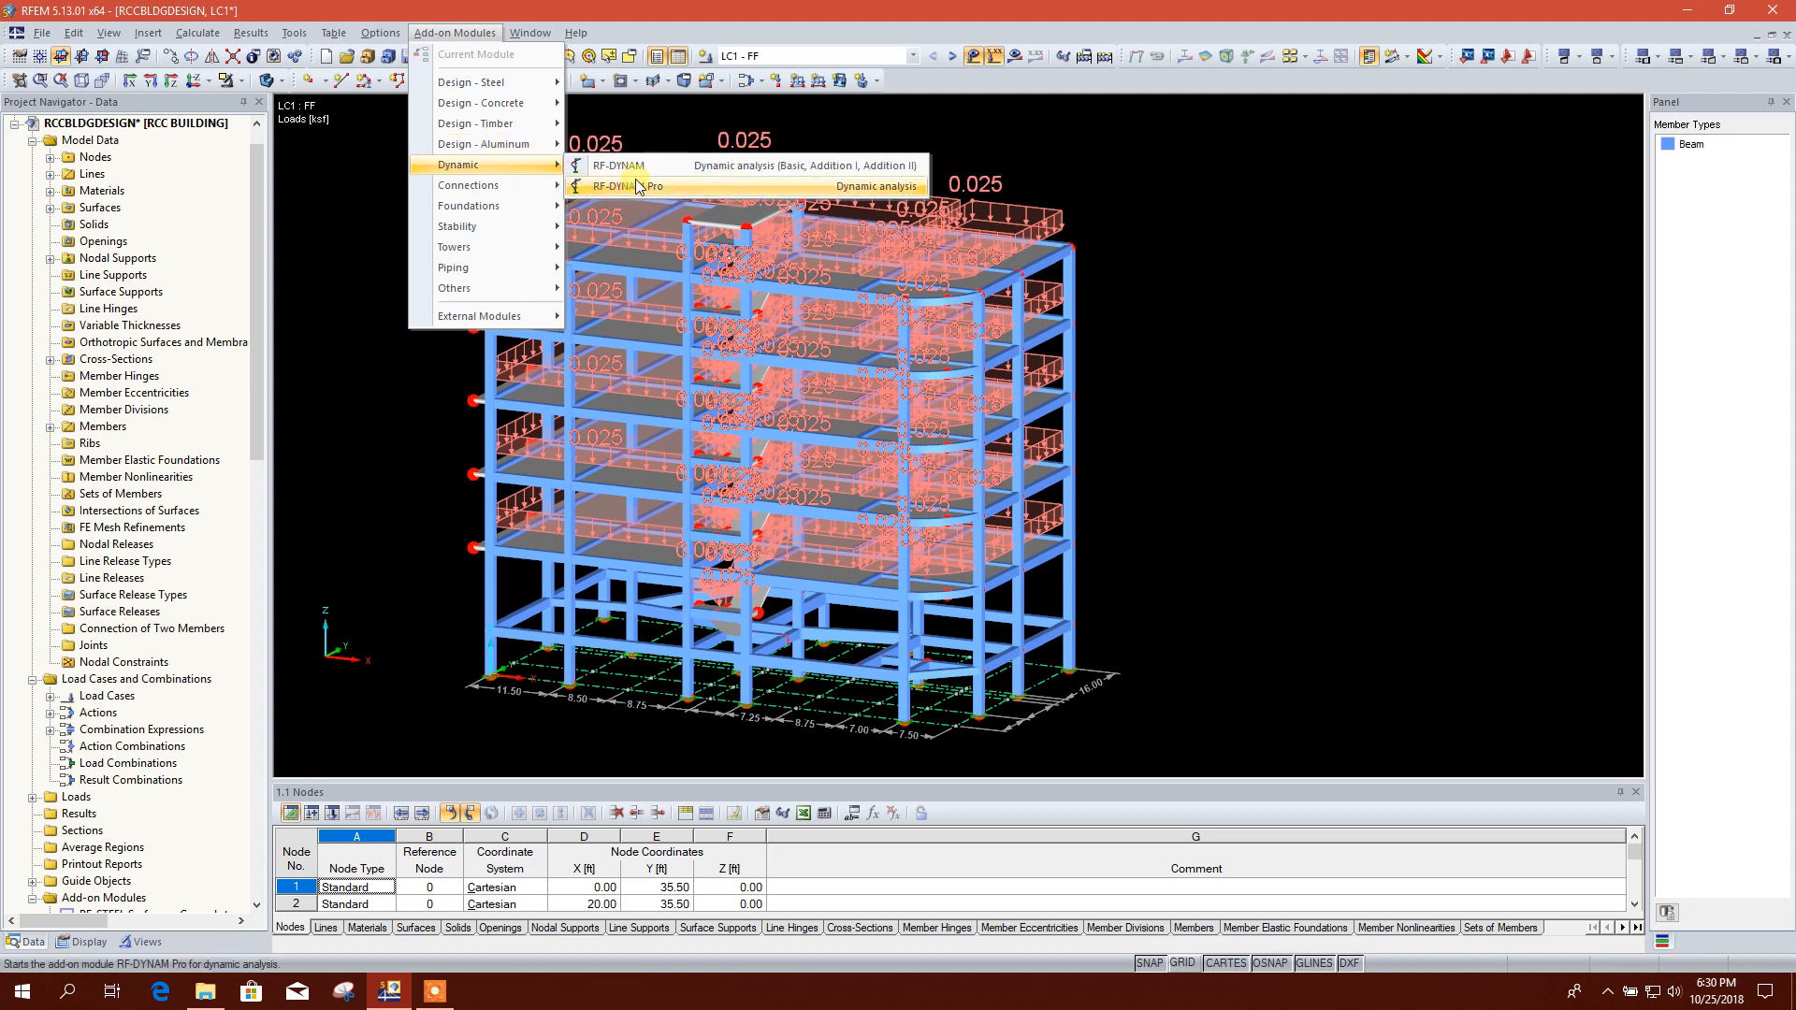
click(713, 186)
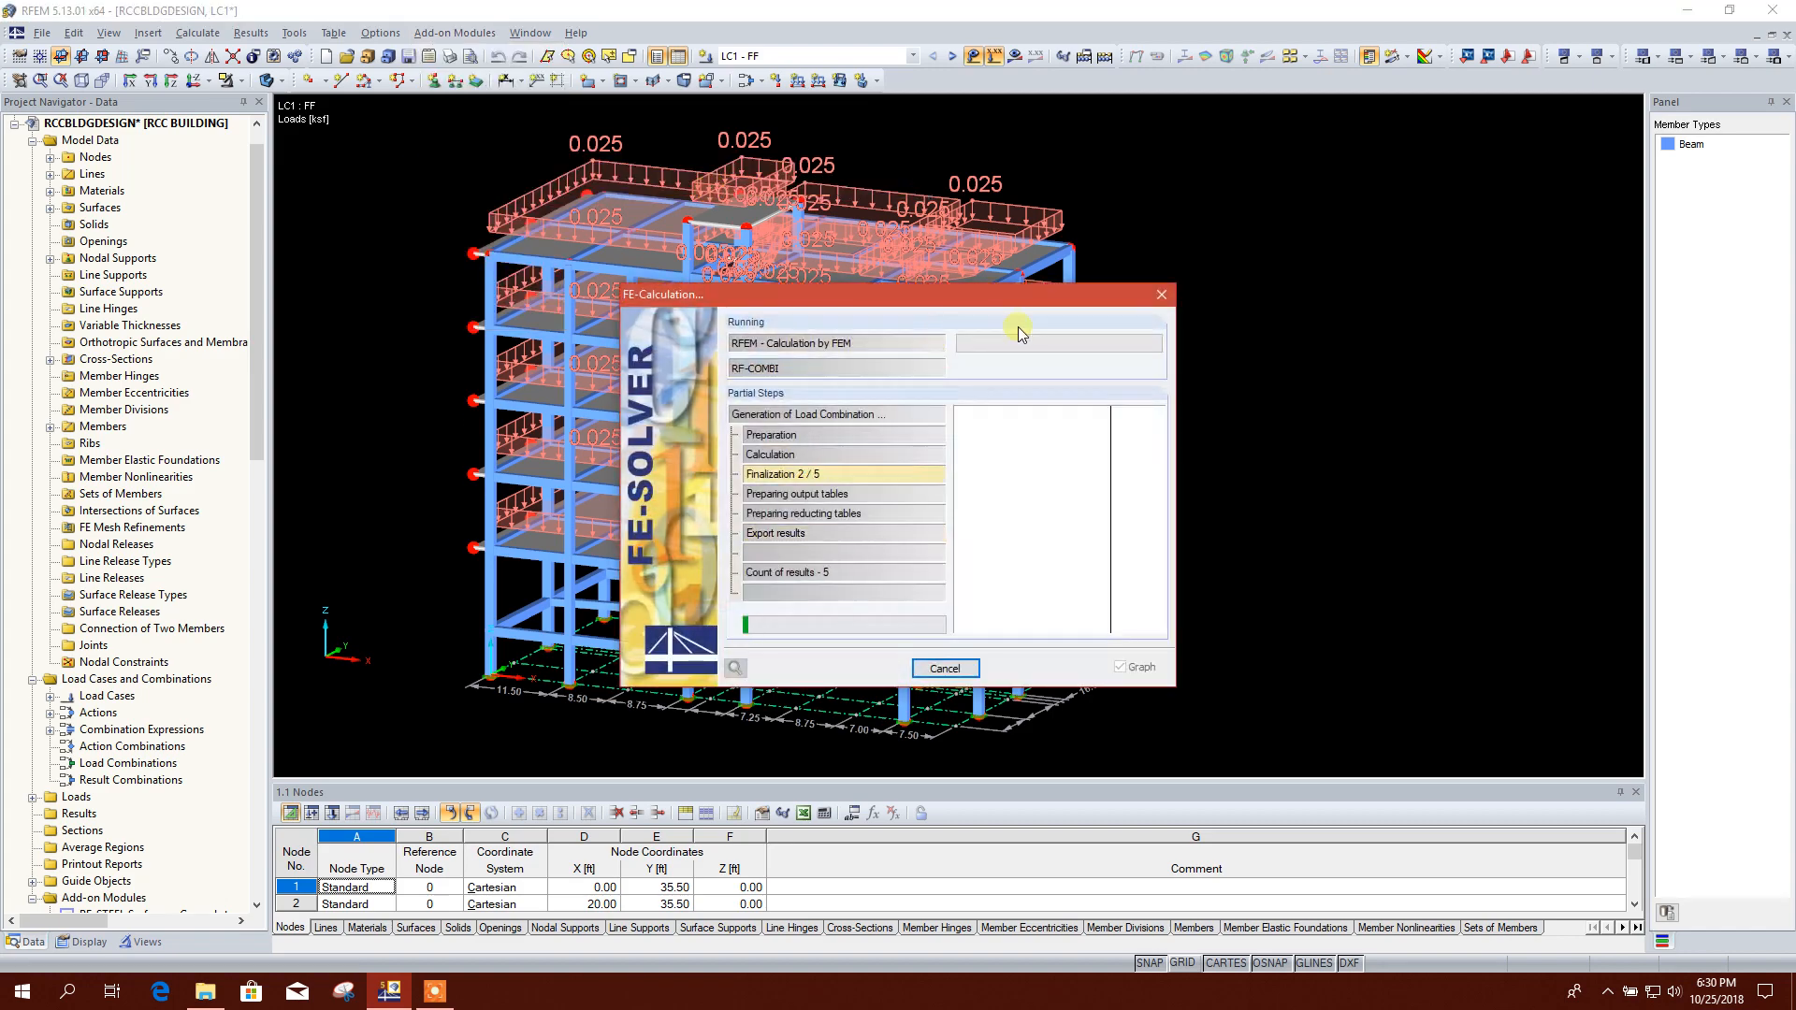
drag(808, 153, 807, 74)
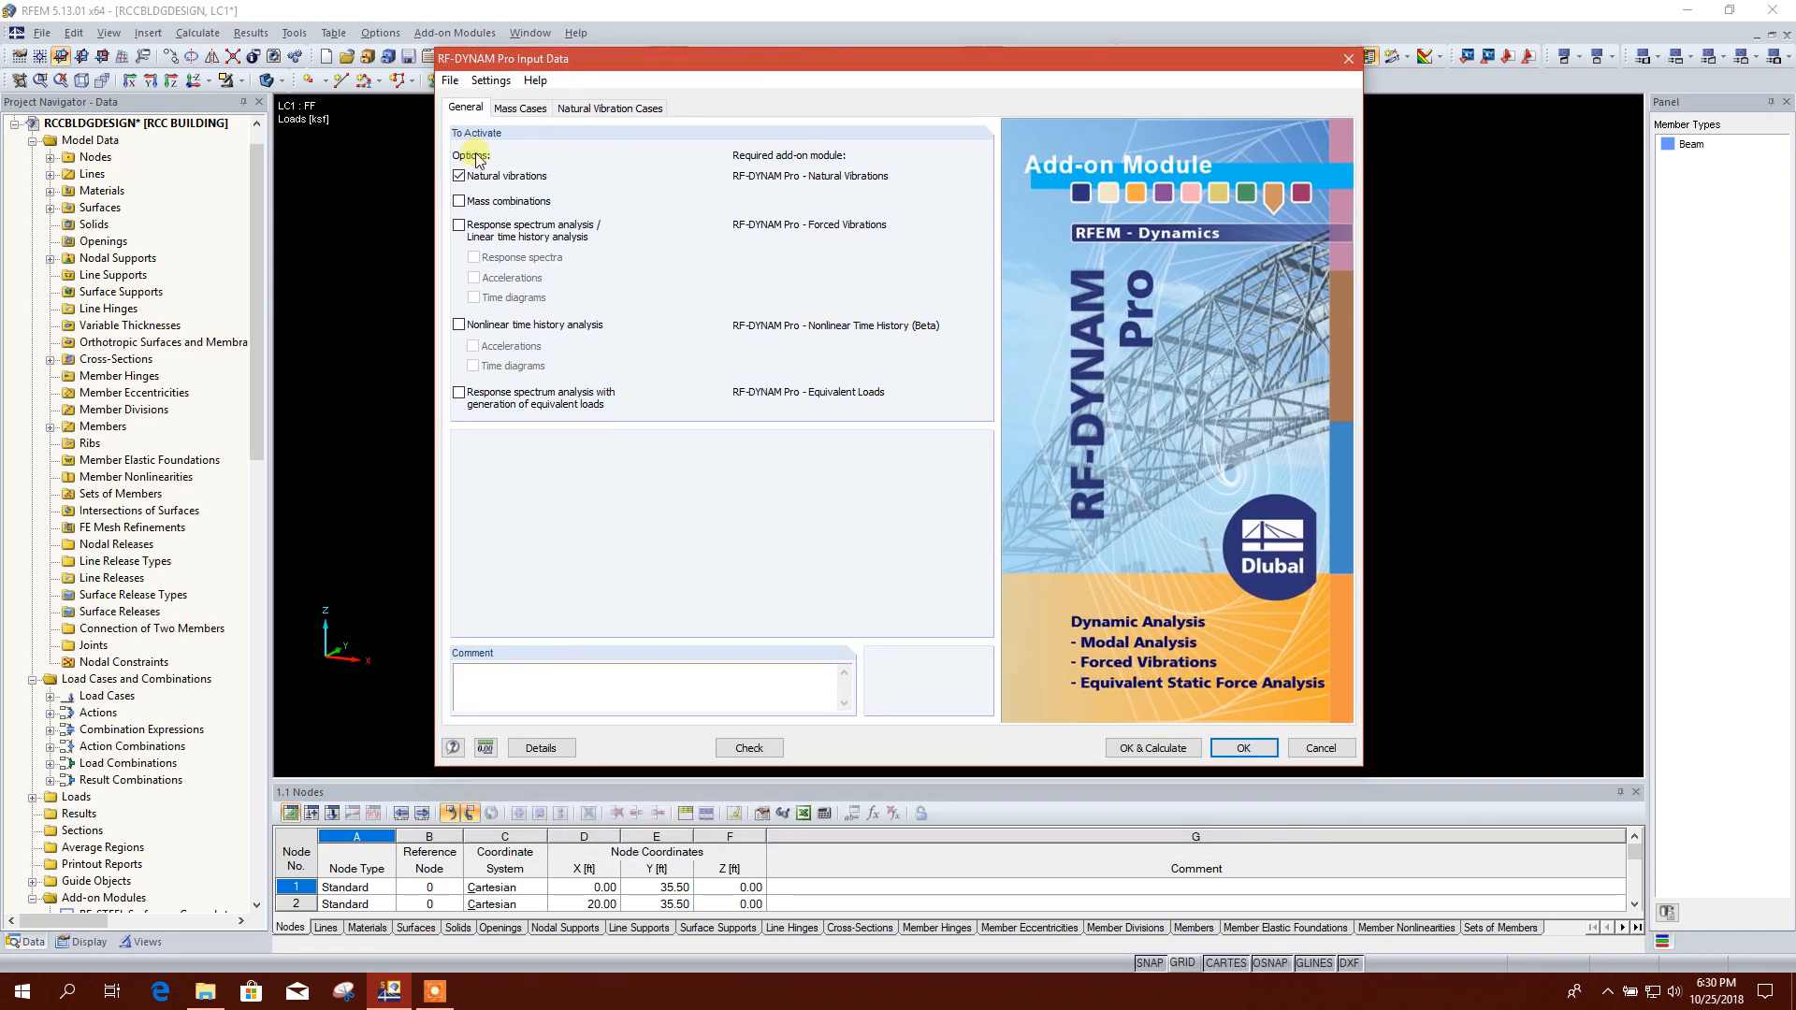
click(496, 206)
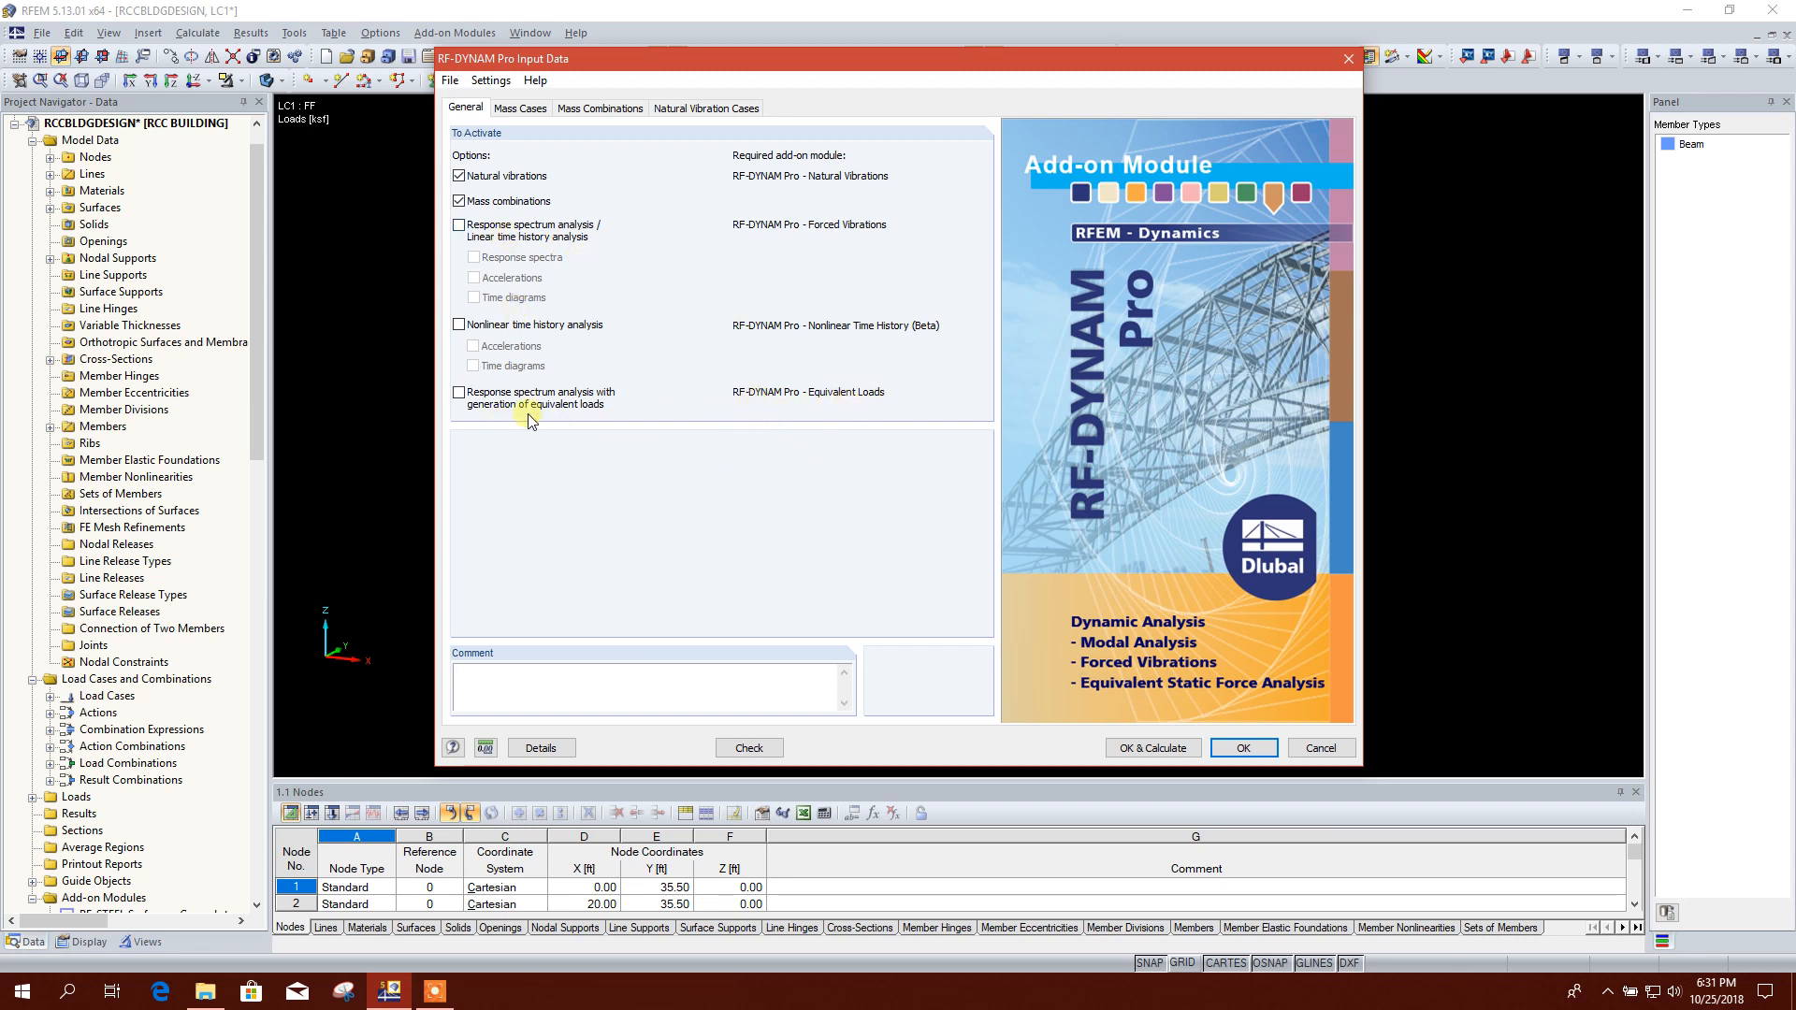
click(475, 394)
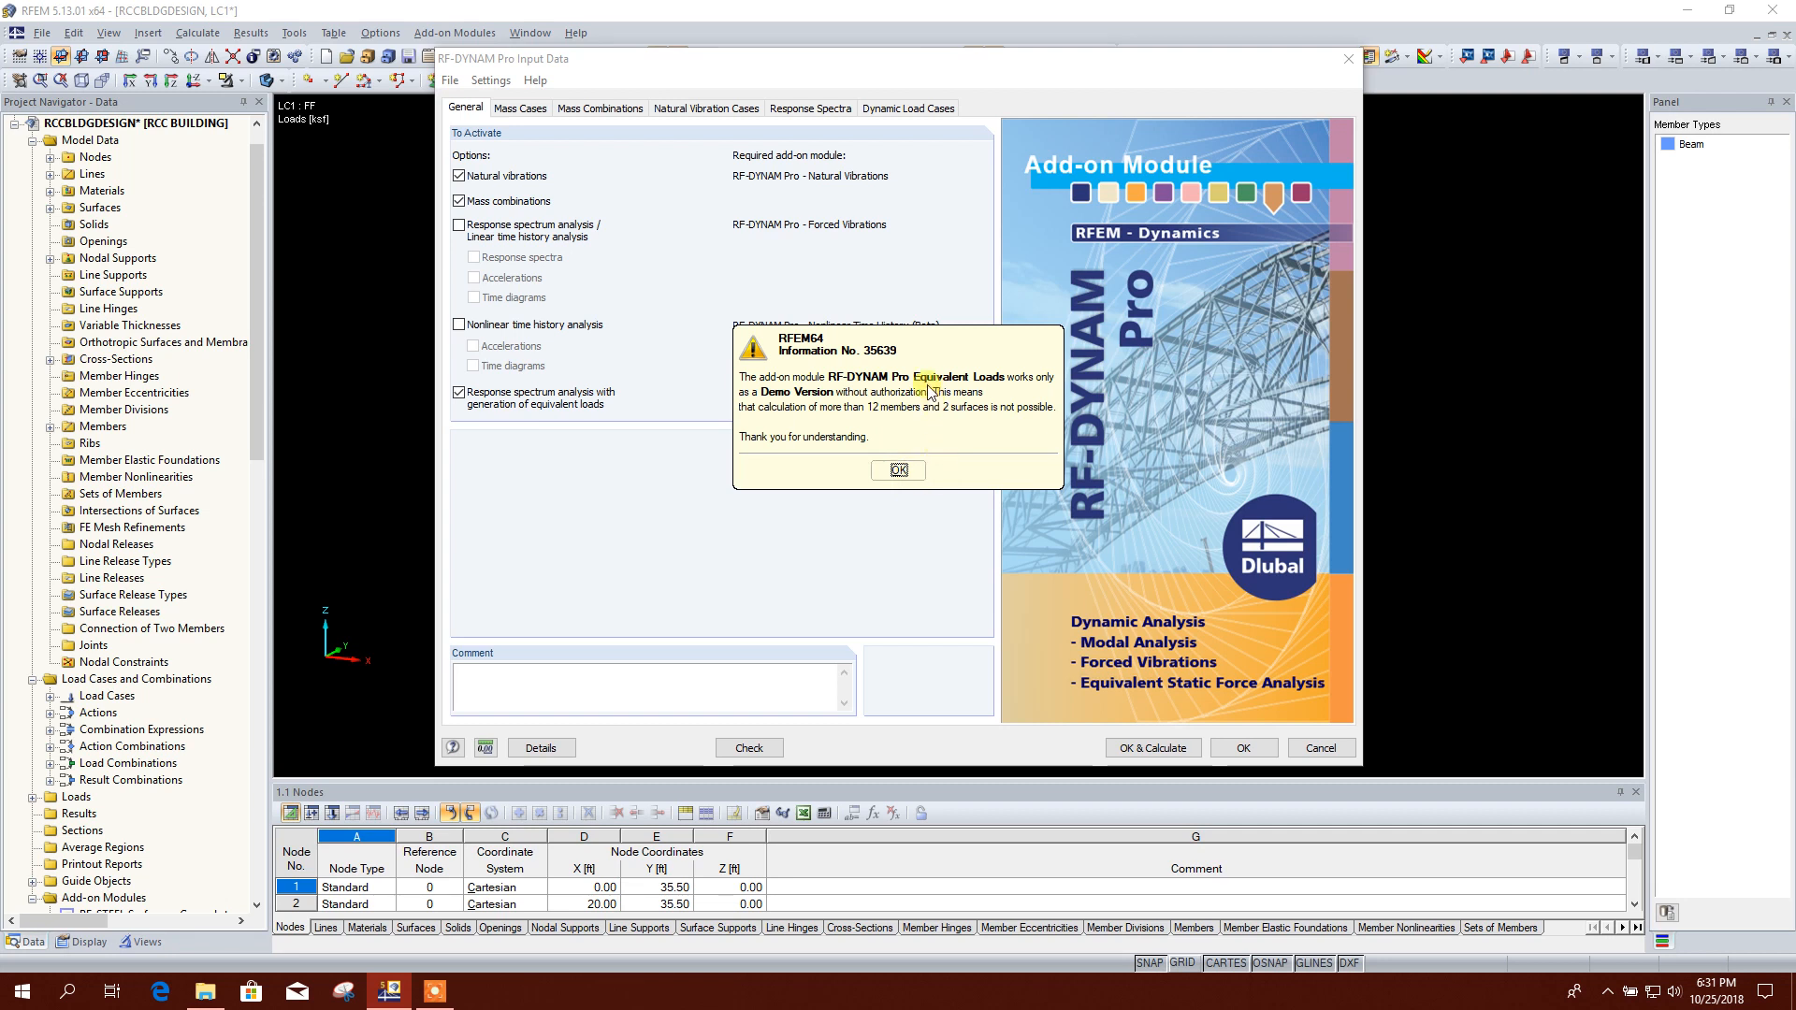
click(900, 471)
click(494, 394)
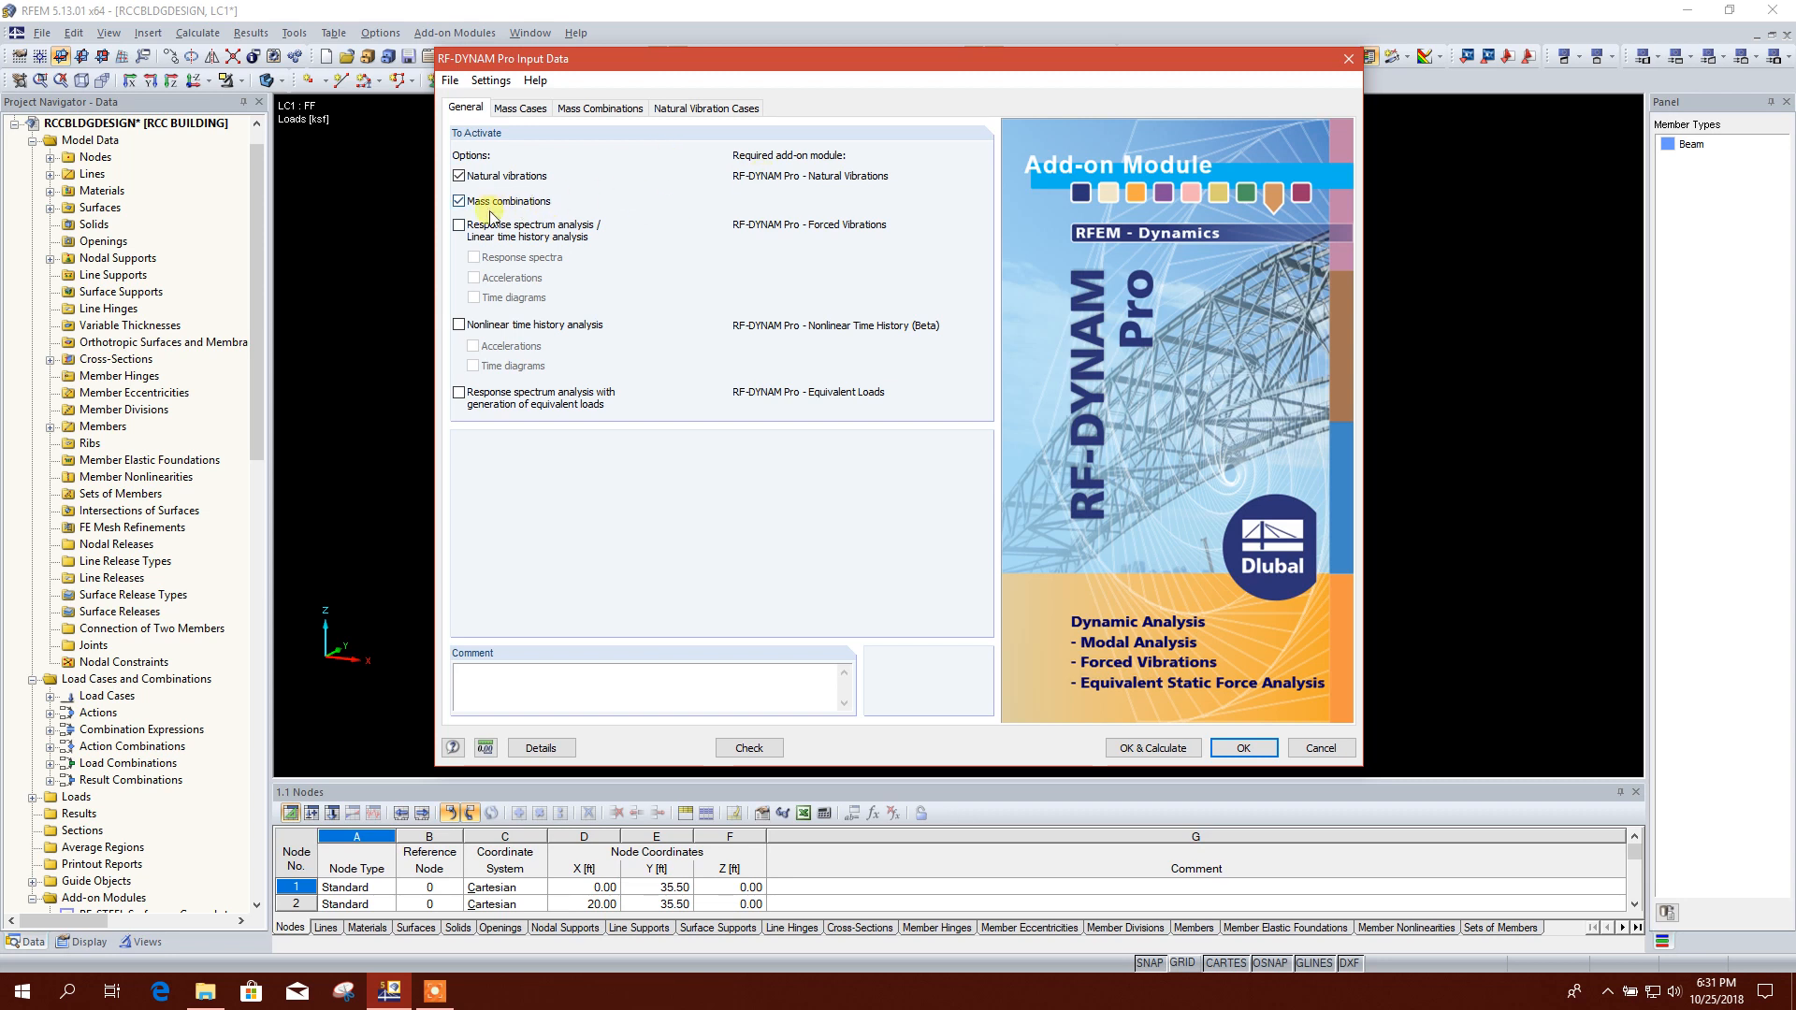
click(565, 234)
click(894, 467)
click(473, 228)
Step: Describe the first mass case as MC1 and calculate its masses from the structure's self-weight
click(521, 108)
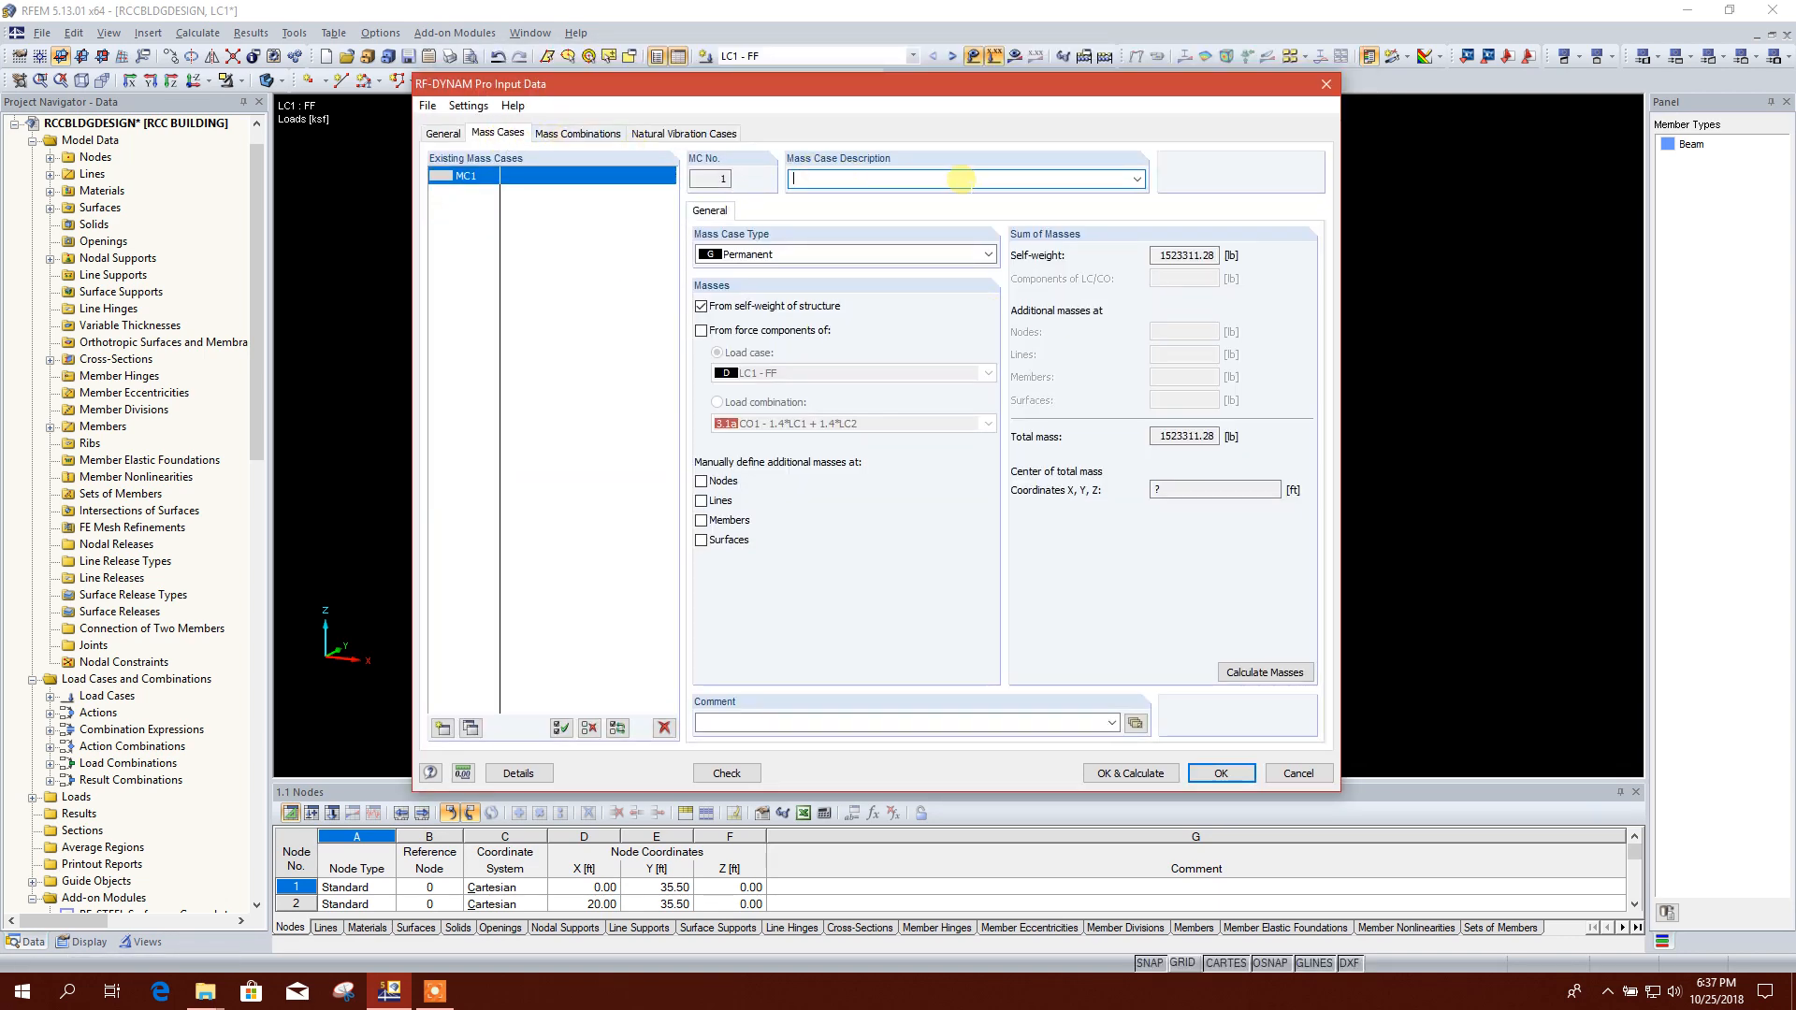
click(1137, 178)
click(878, 229)
click(1271, 673)
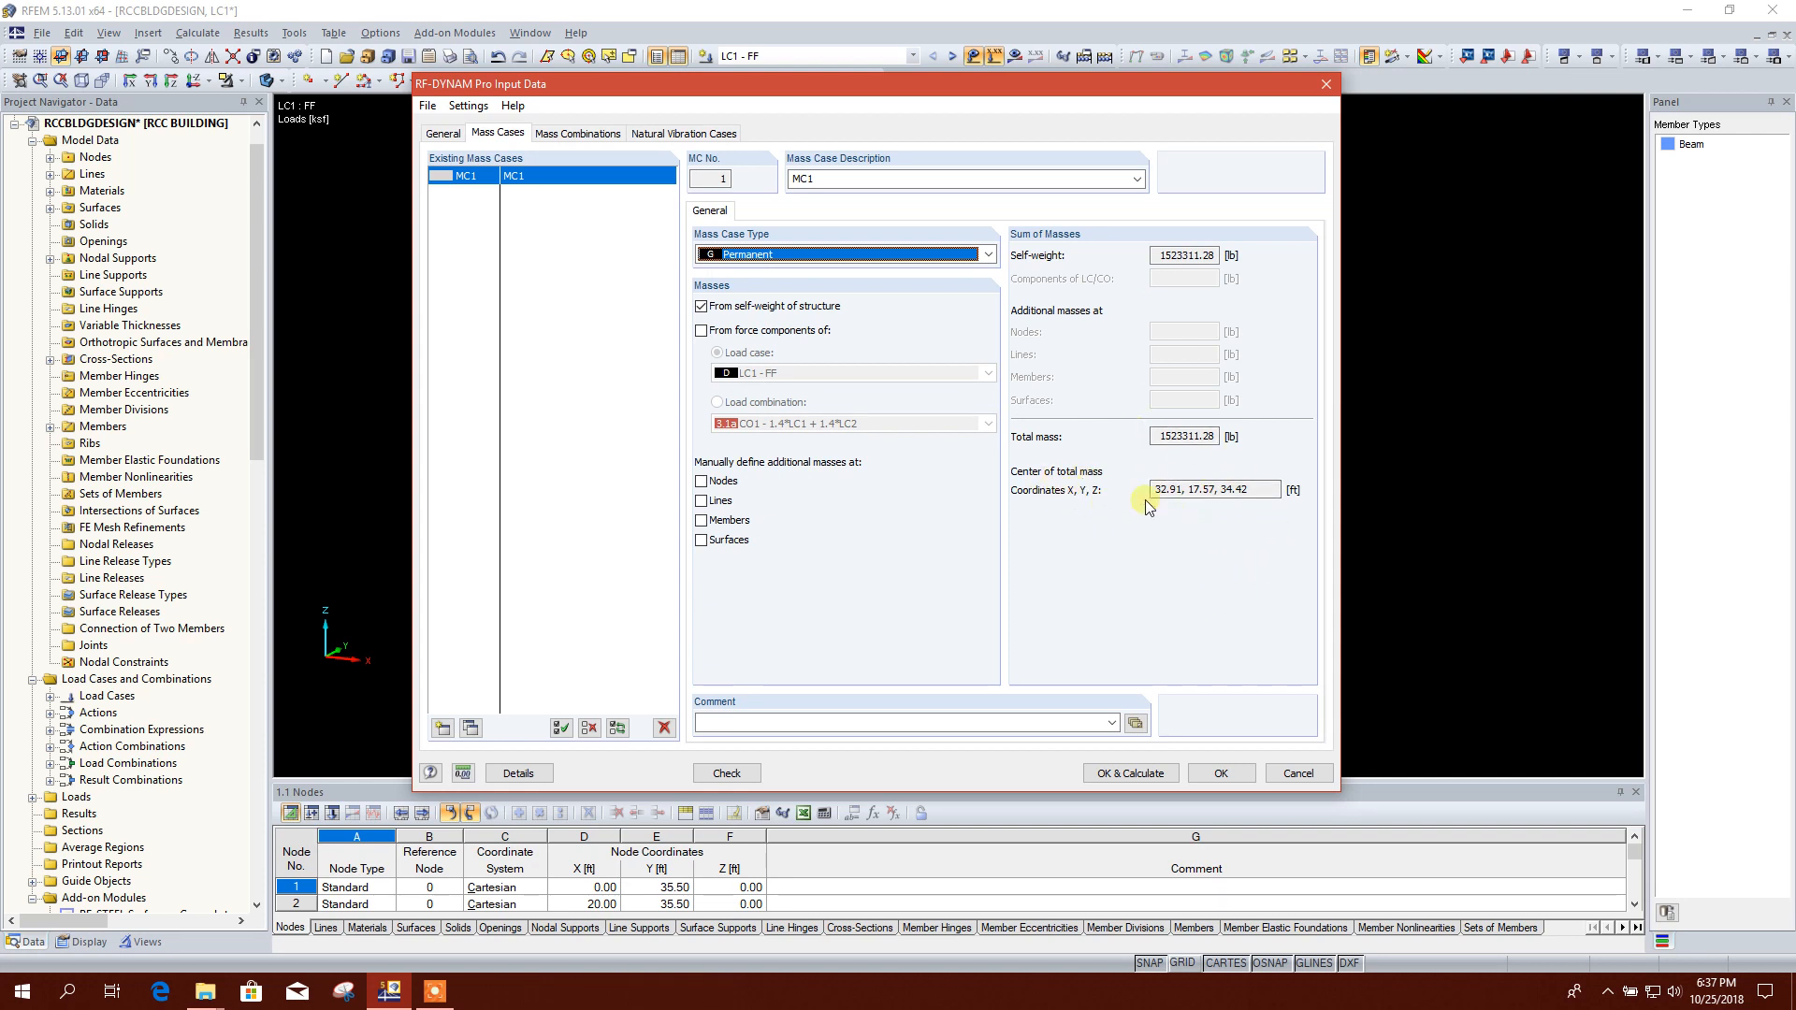
Step: Describe the first mass combination as MC1 and add mass case MC1 to it
click(577, 133)
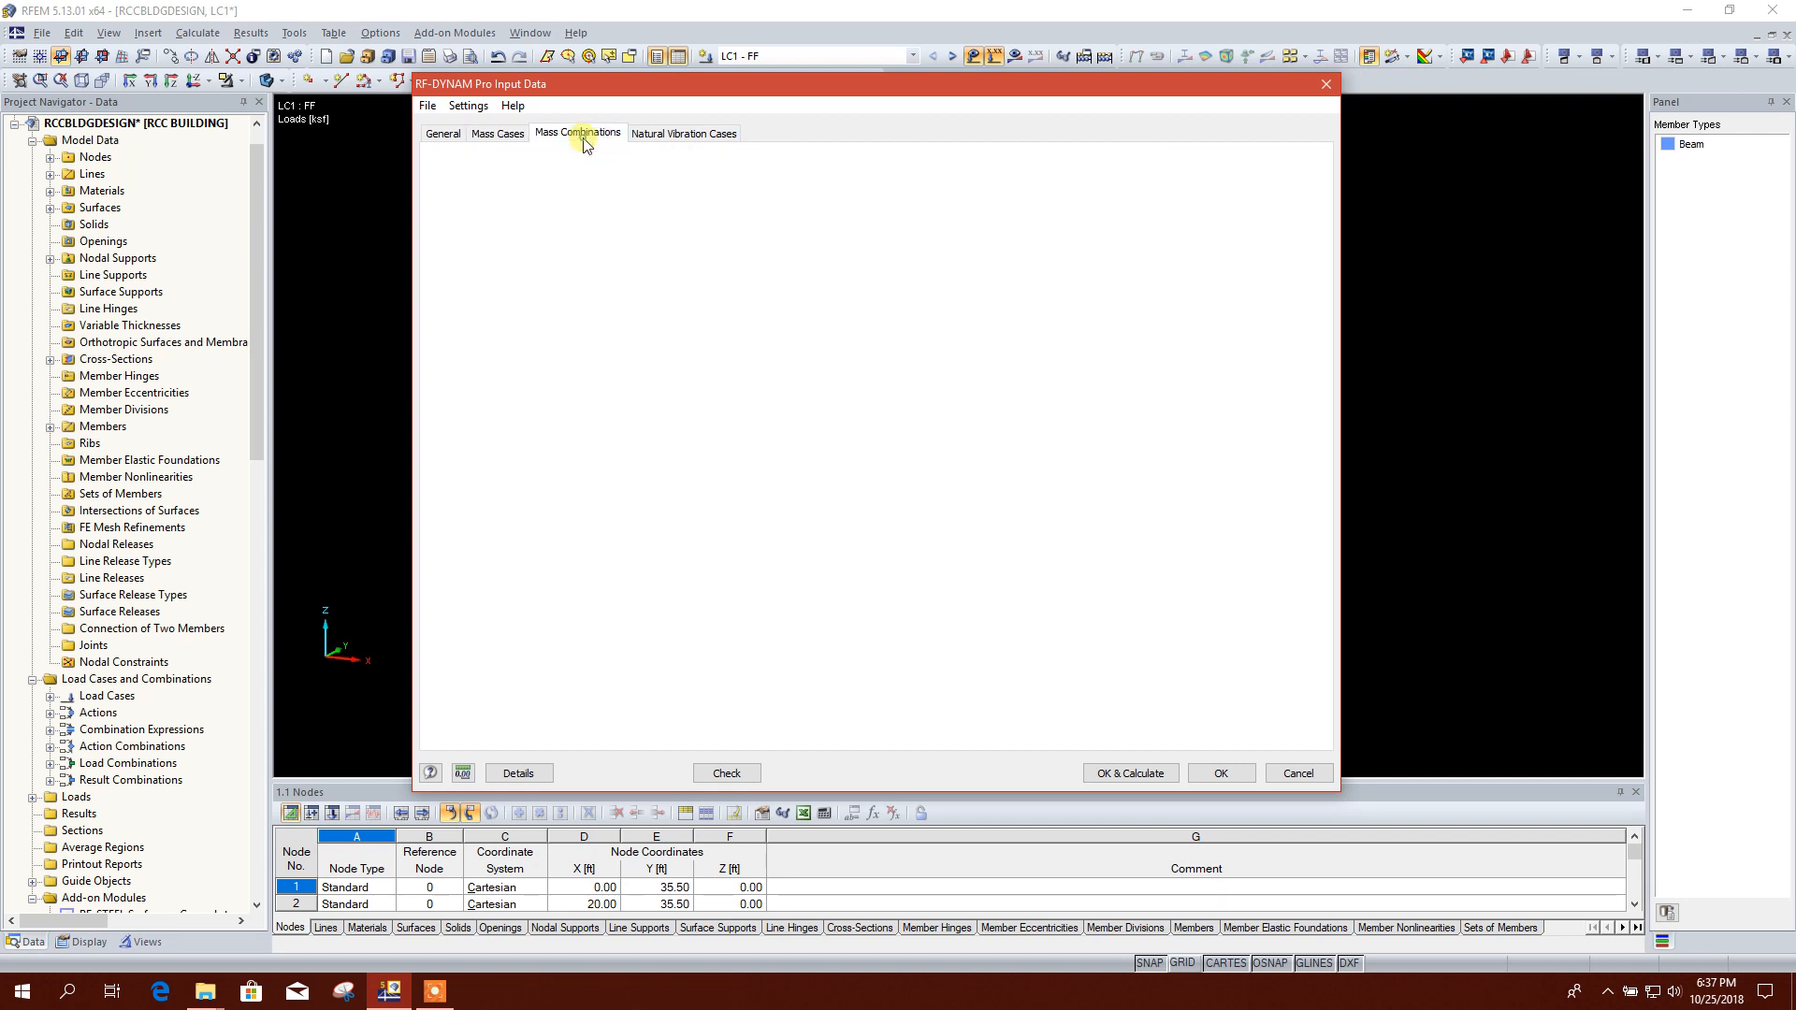
click(1137, 179)
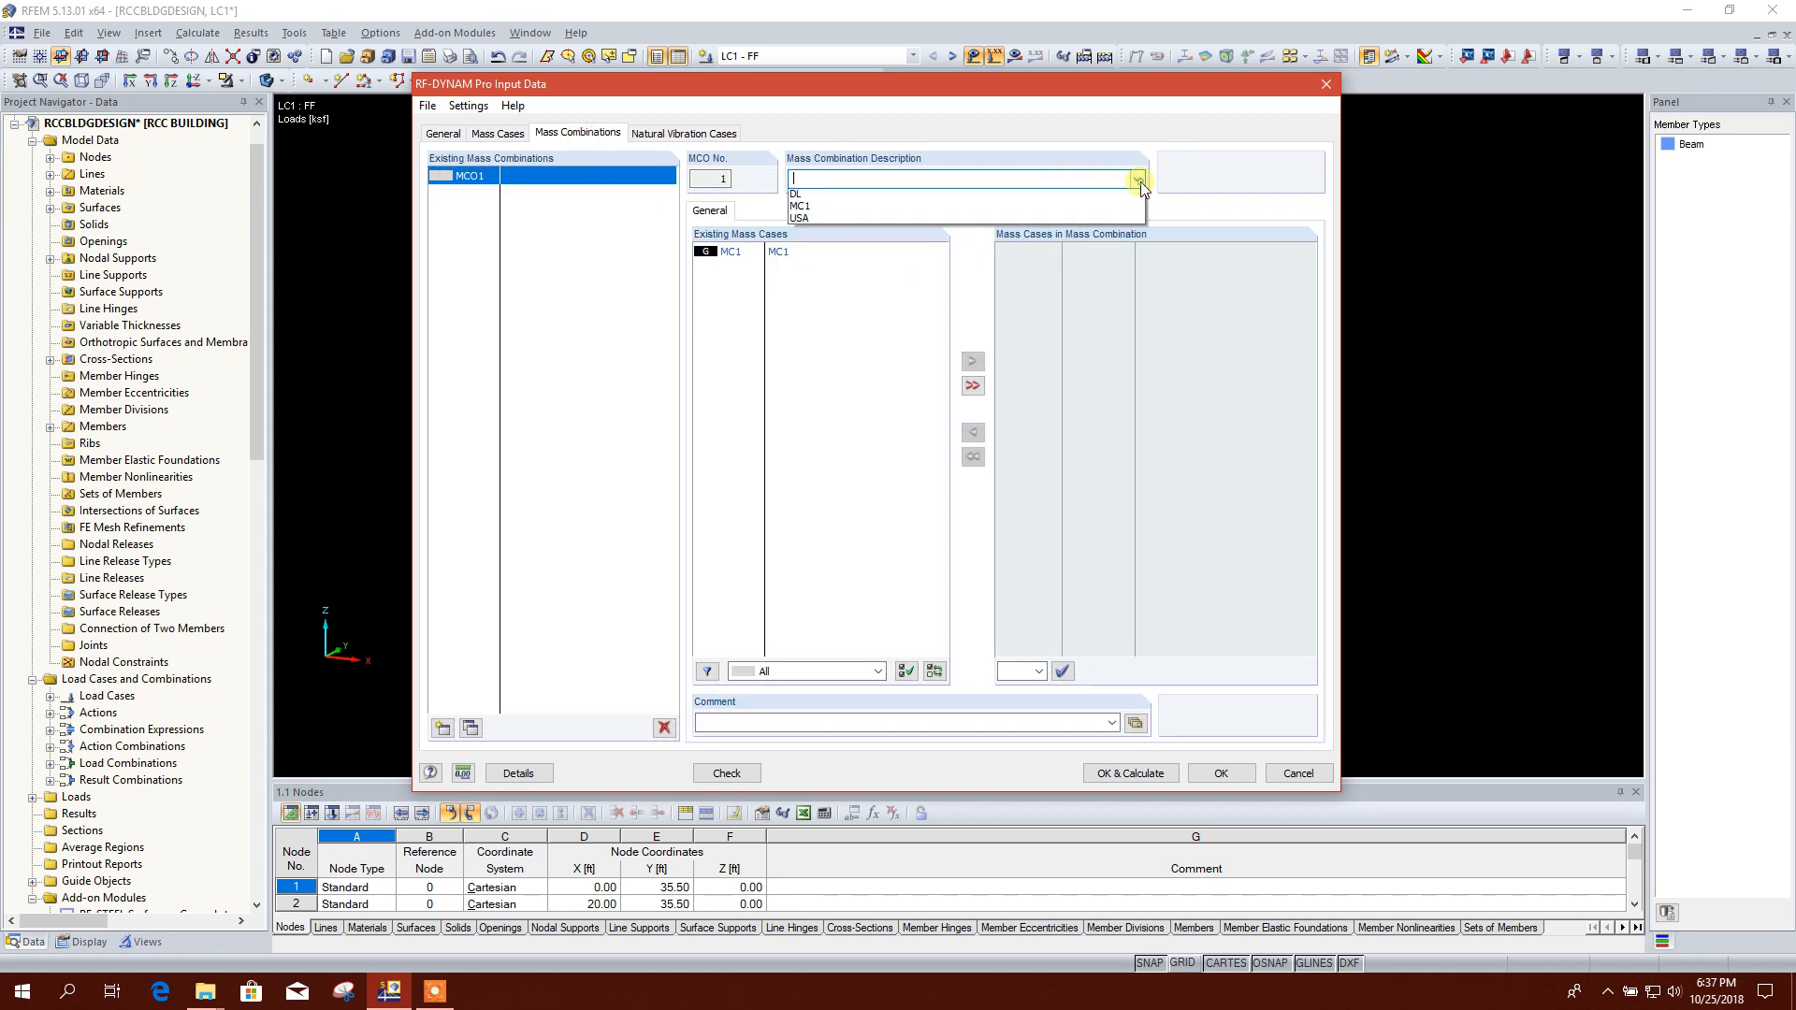
click(874, 223)
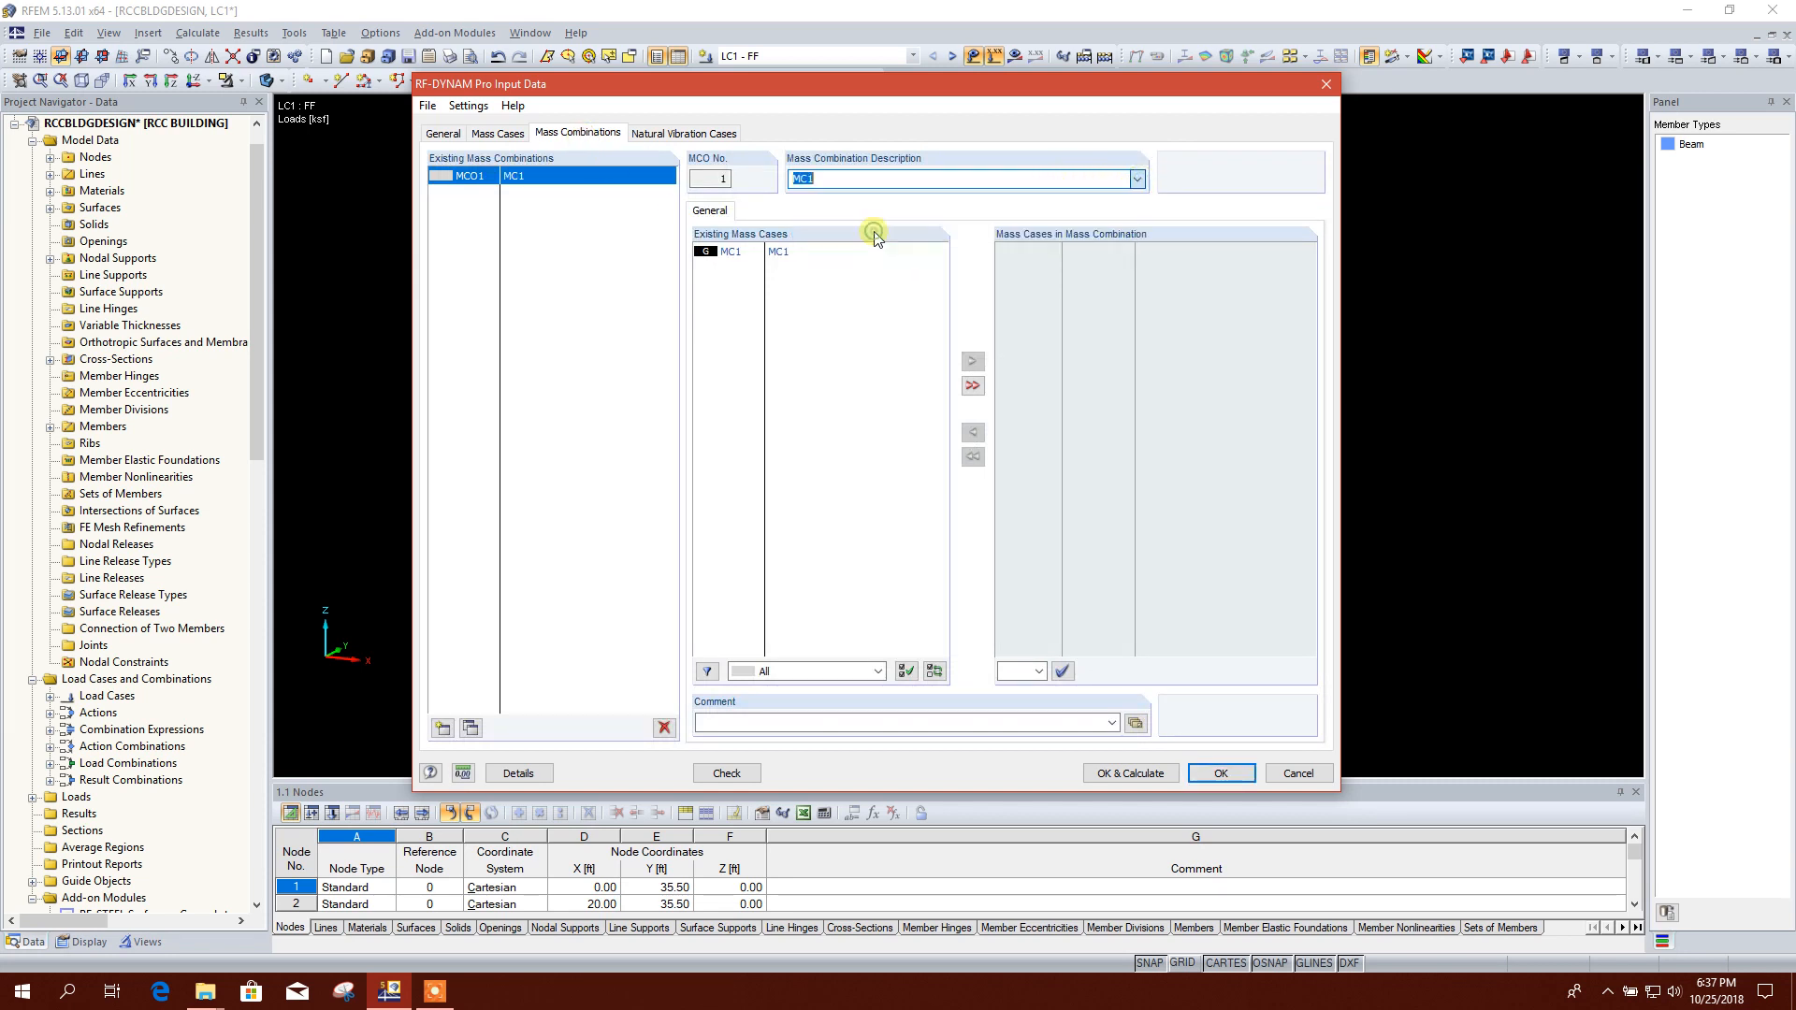
click(779, 252)
click(971, 363)
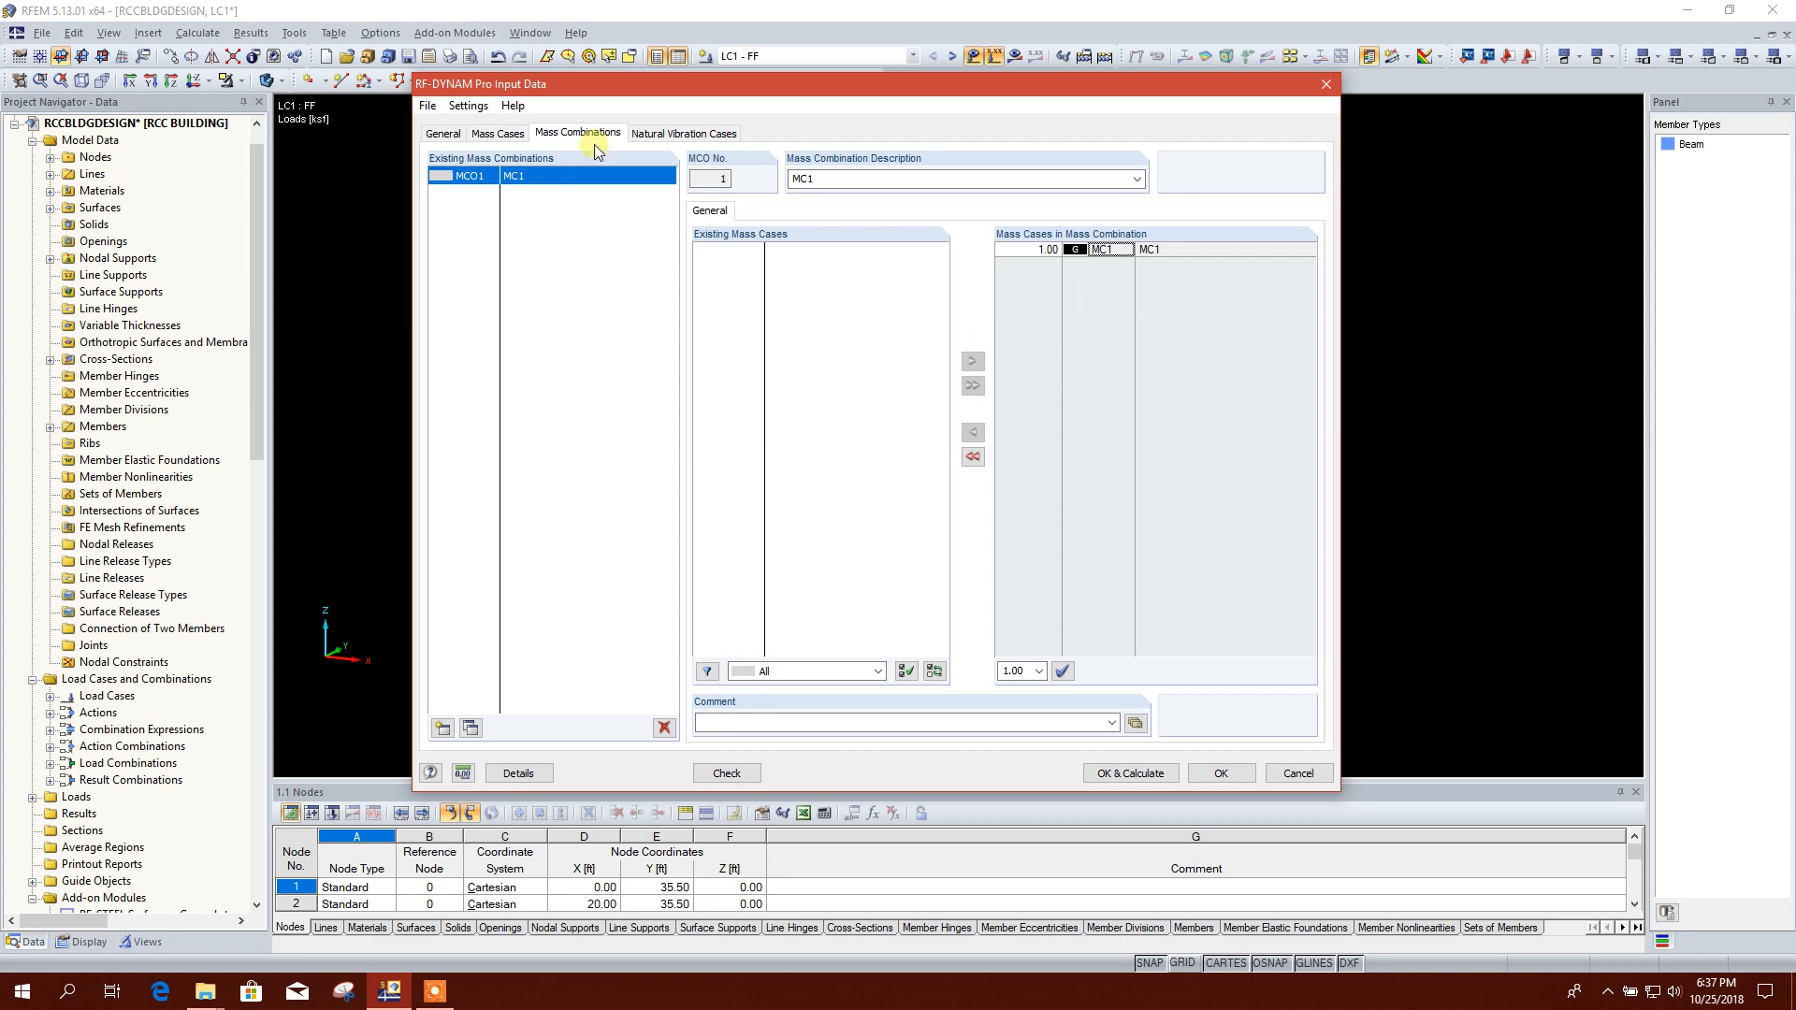
Step: Describe the first natural vibration case as MC1 and run the dynamic calculation with its existing calculation parameters
click(661, 136)
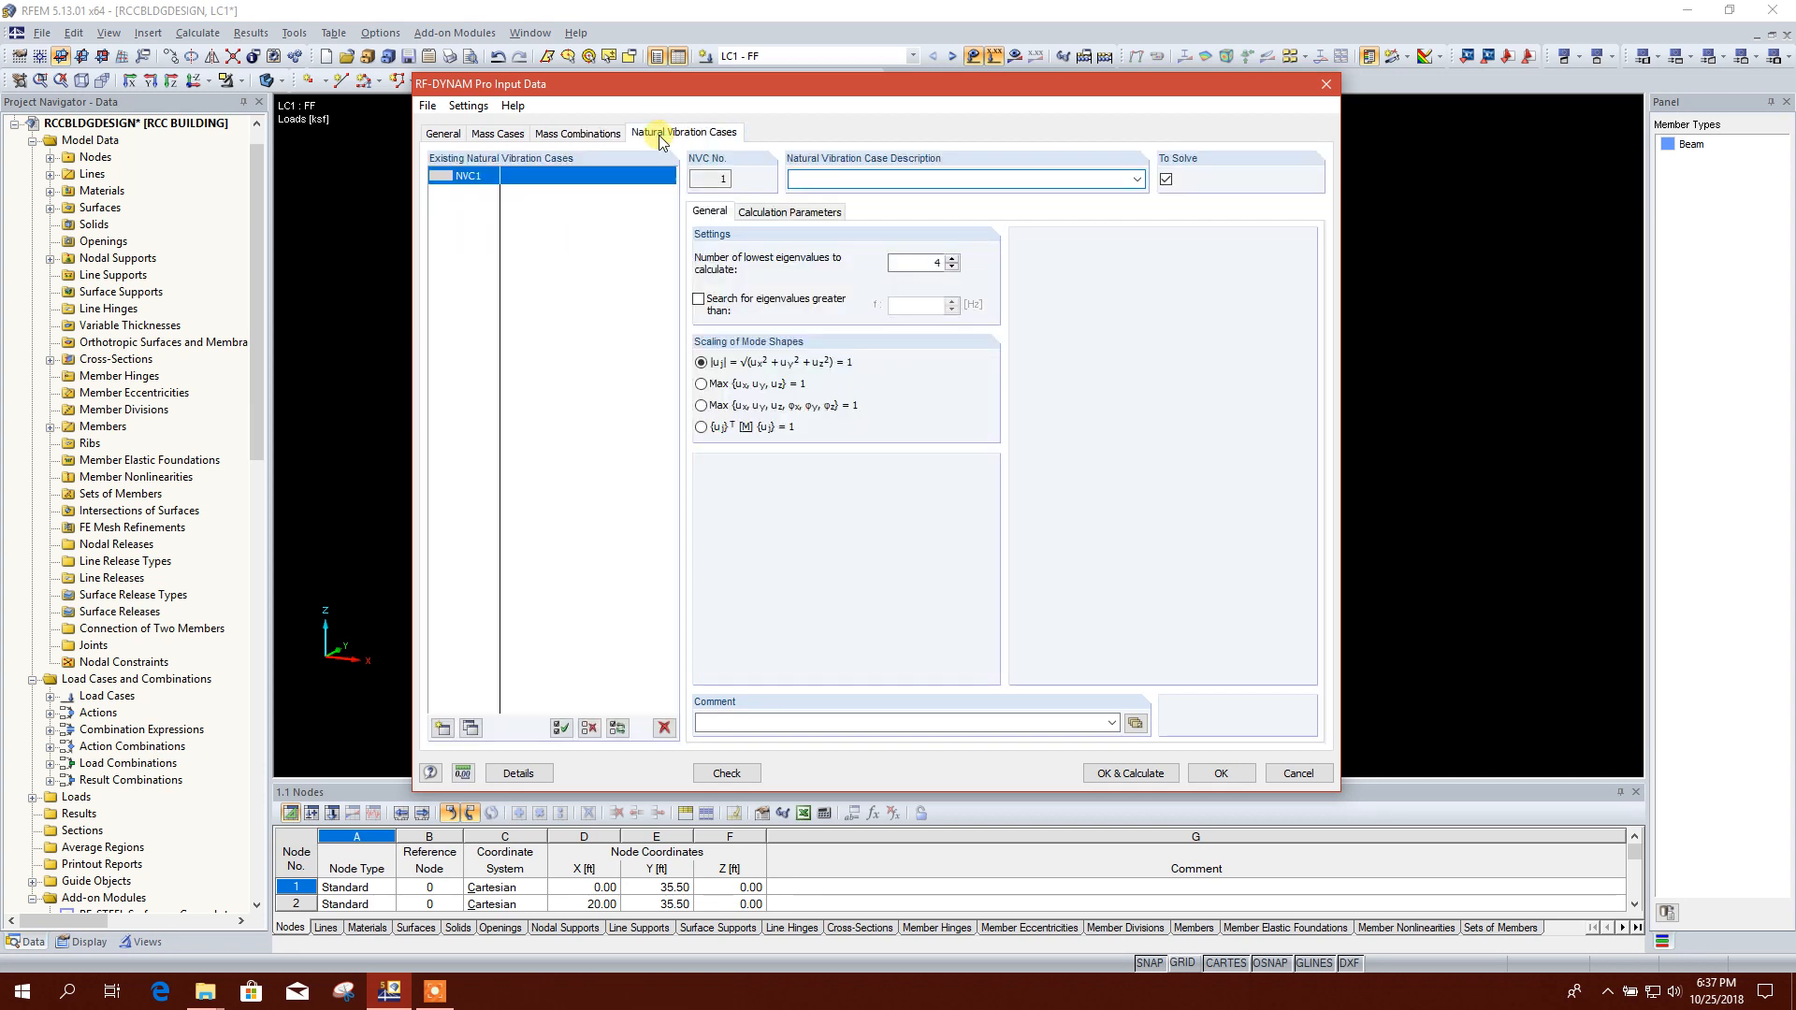
click(1136, 179)
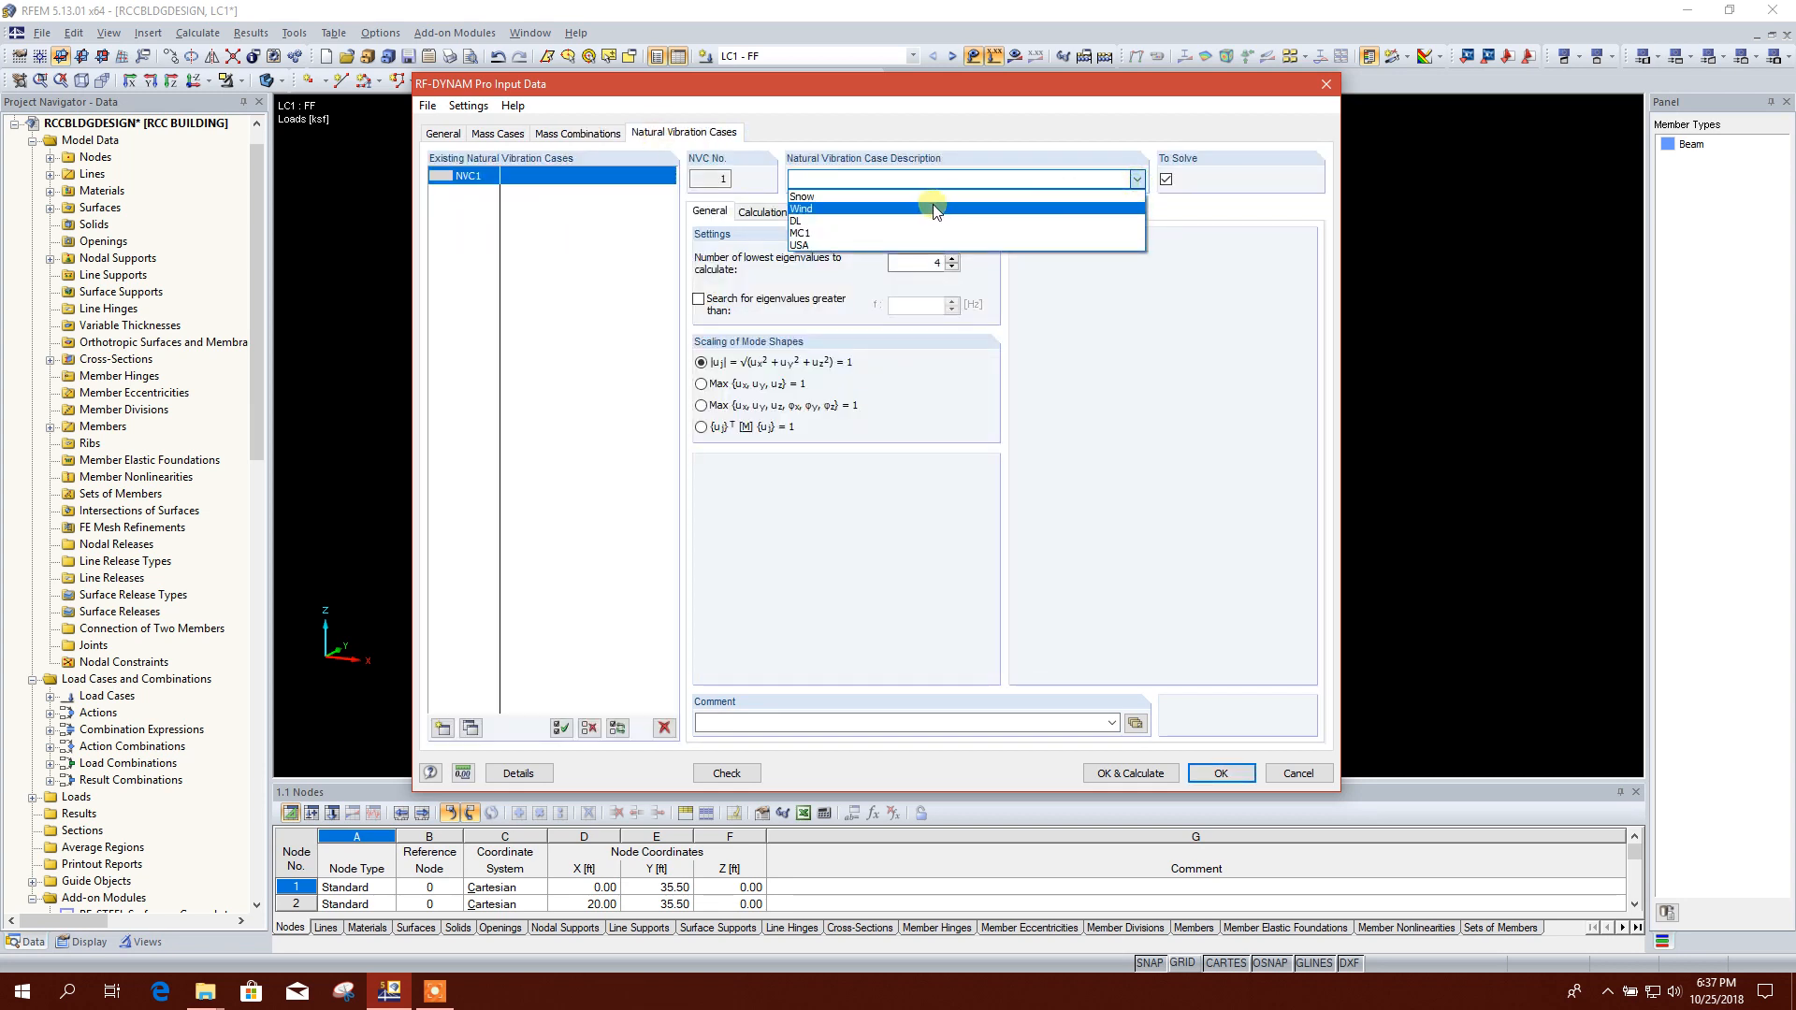
click(892, 233)
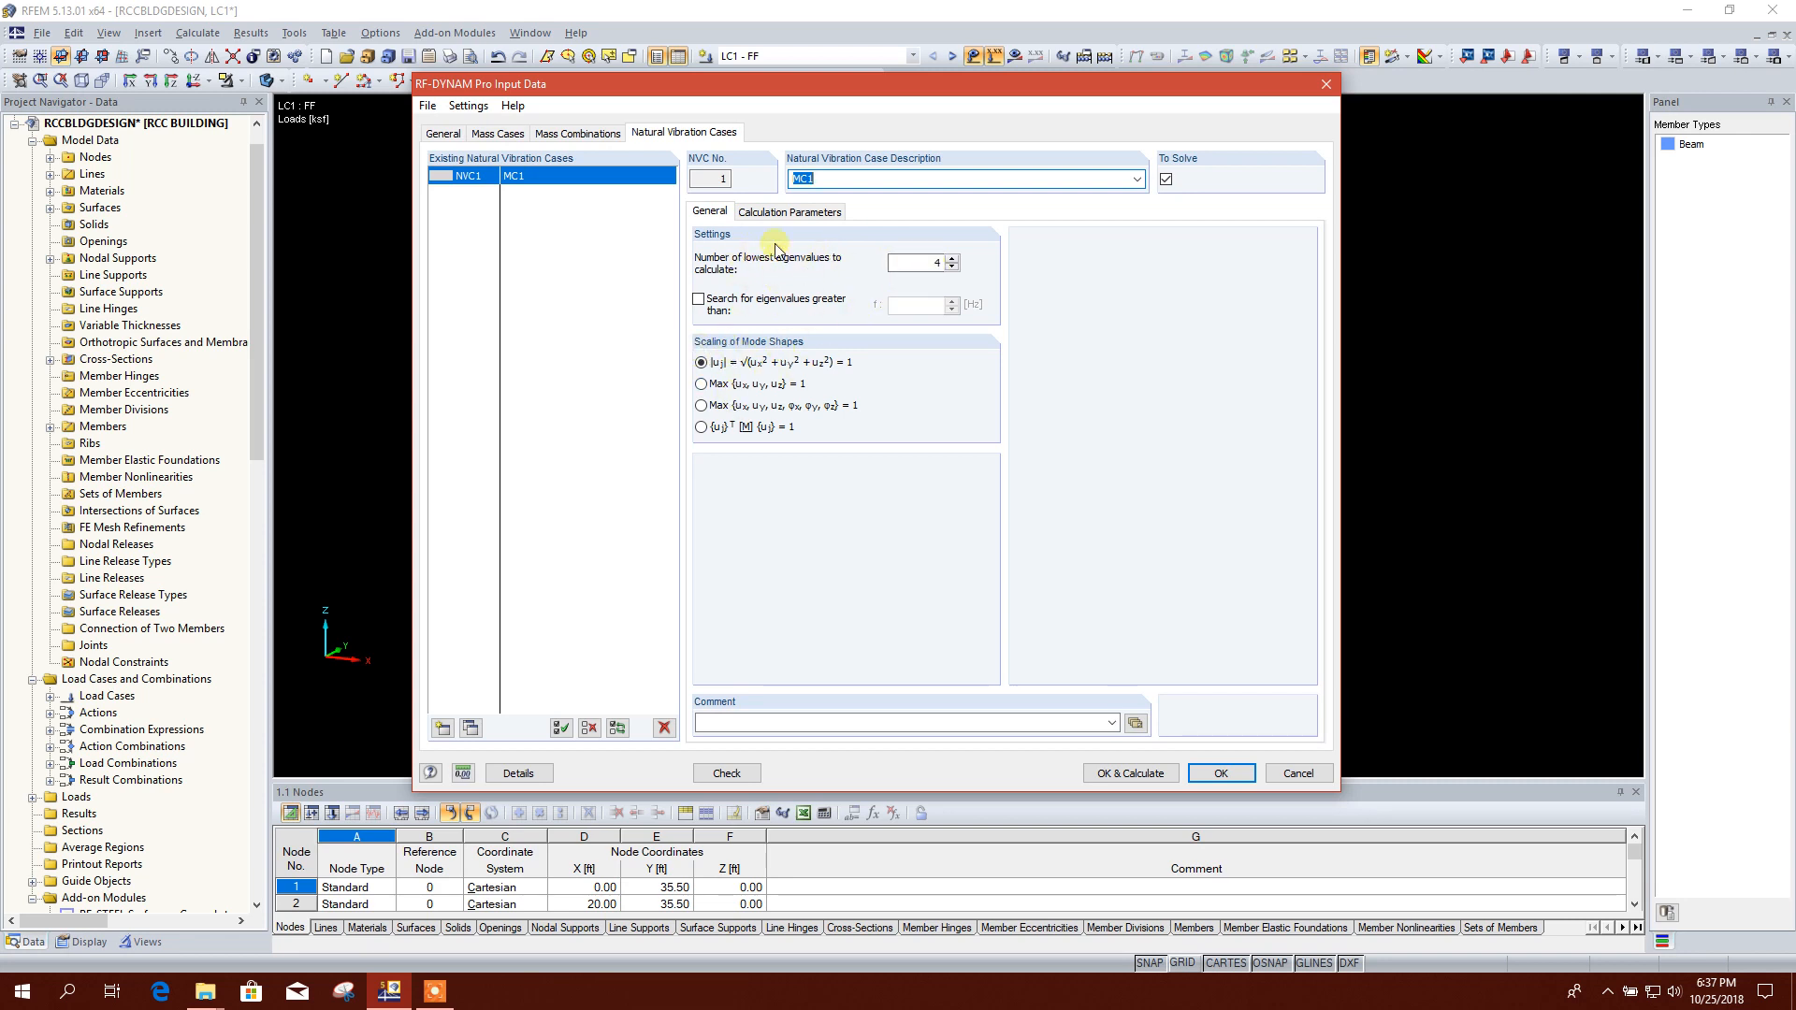
click(786, 211)
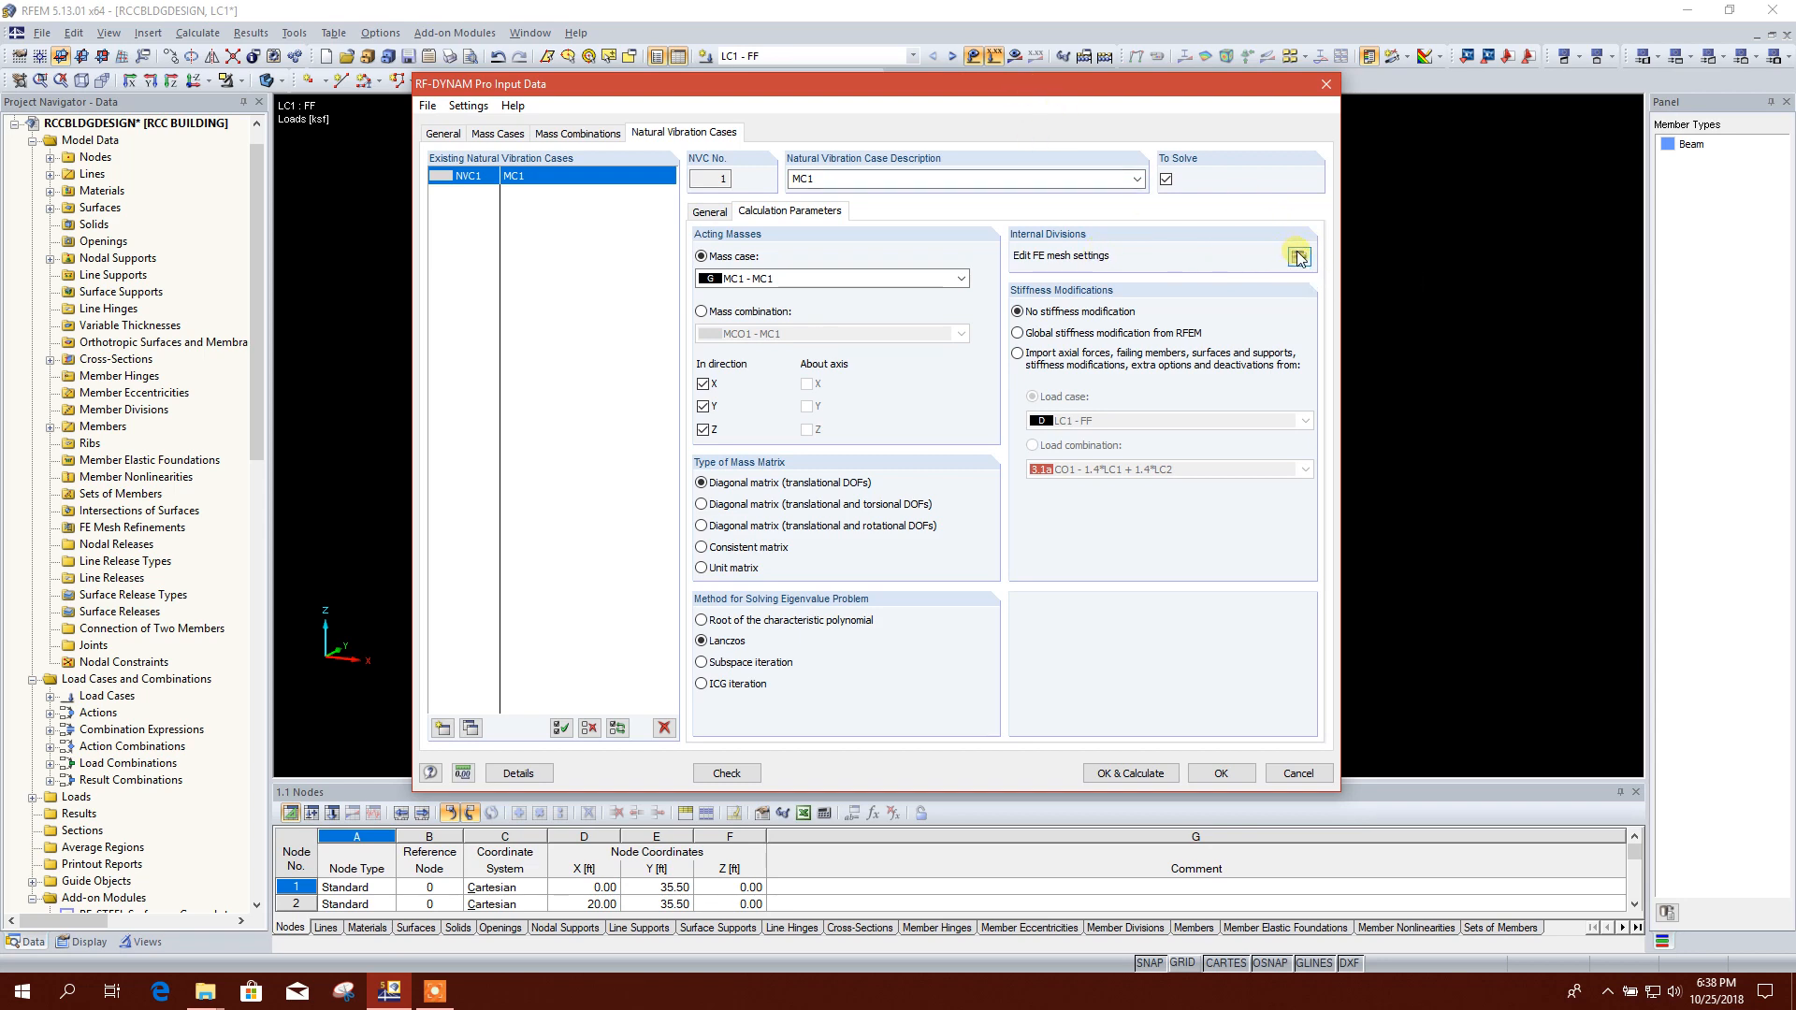
click(1132, 774)
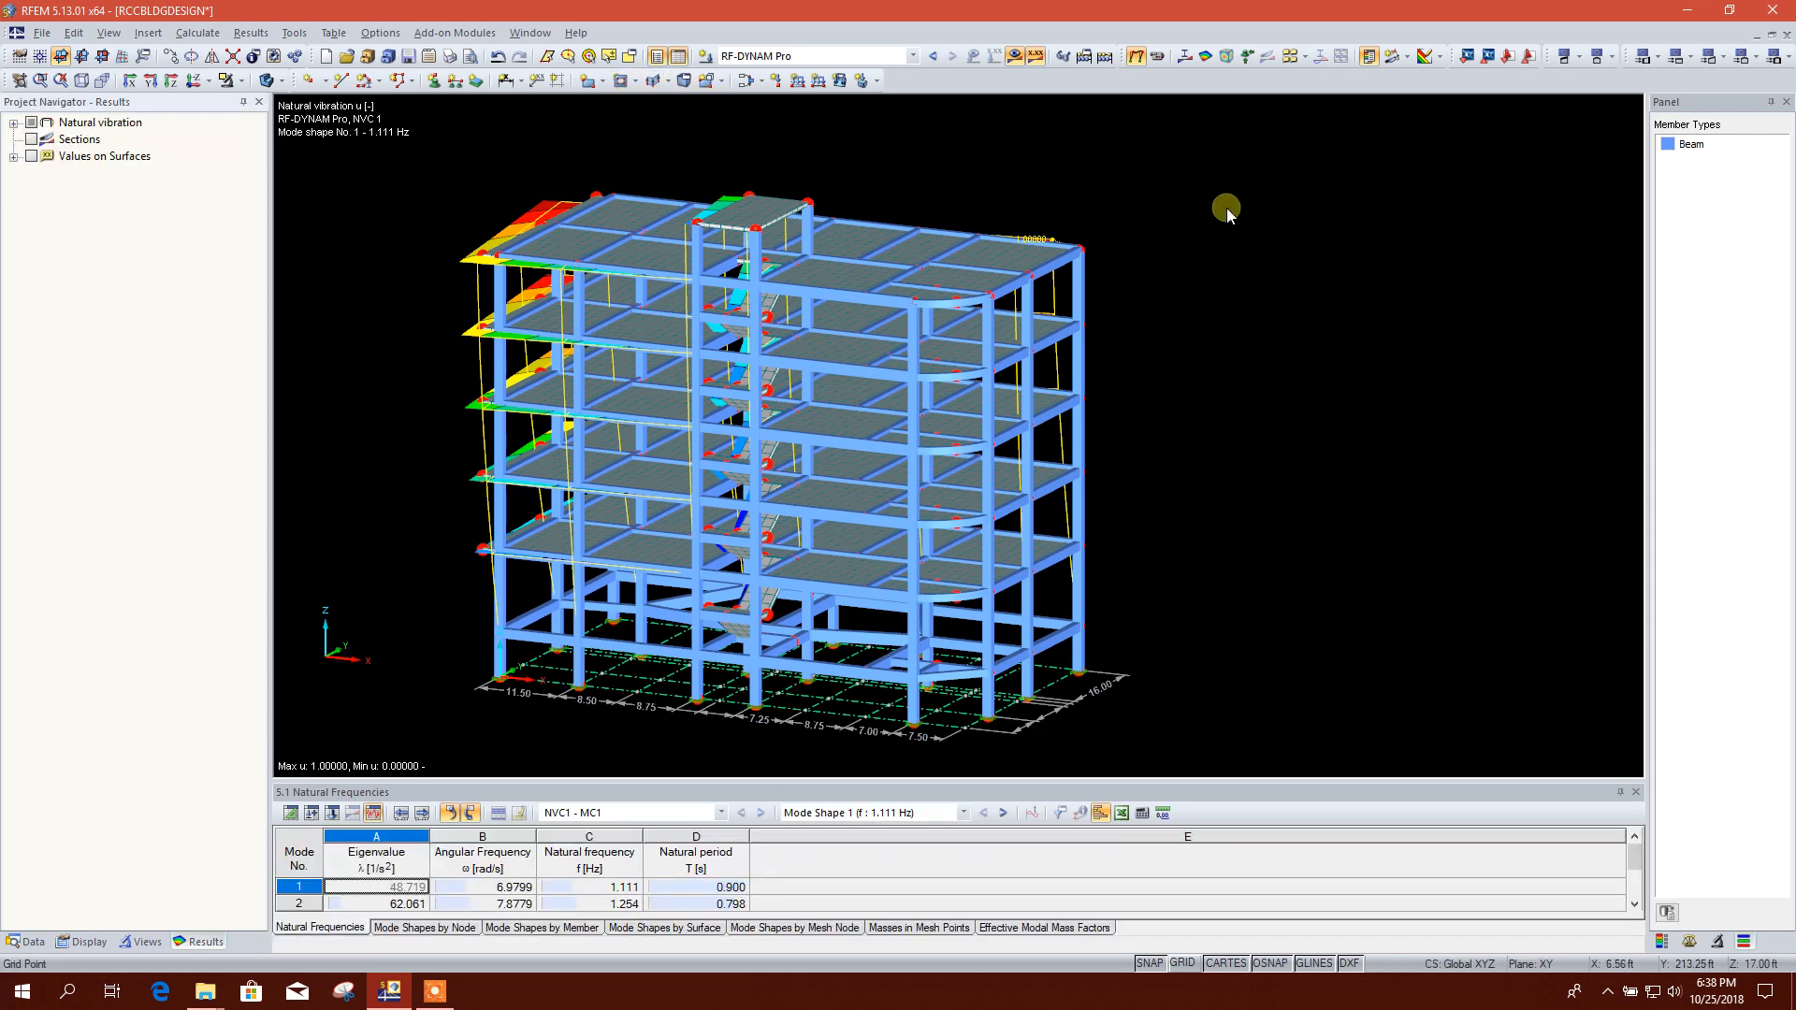
Step: Switch the building's display from solid to wireframe to expose the mode shape results
click(265, 81)
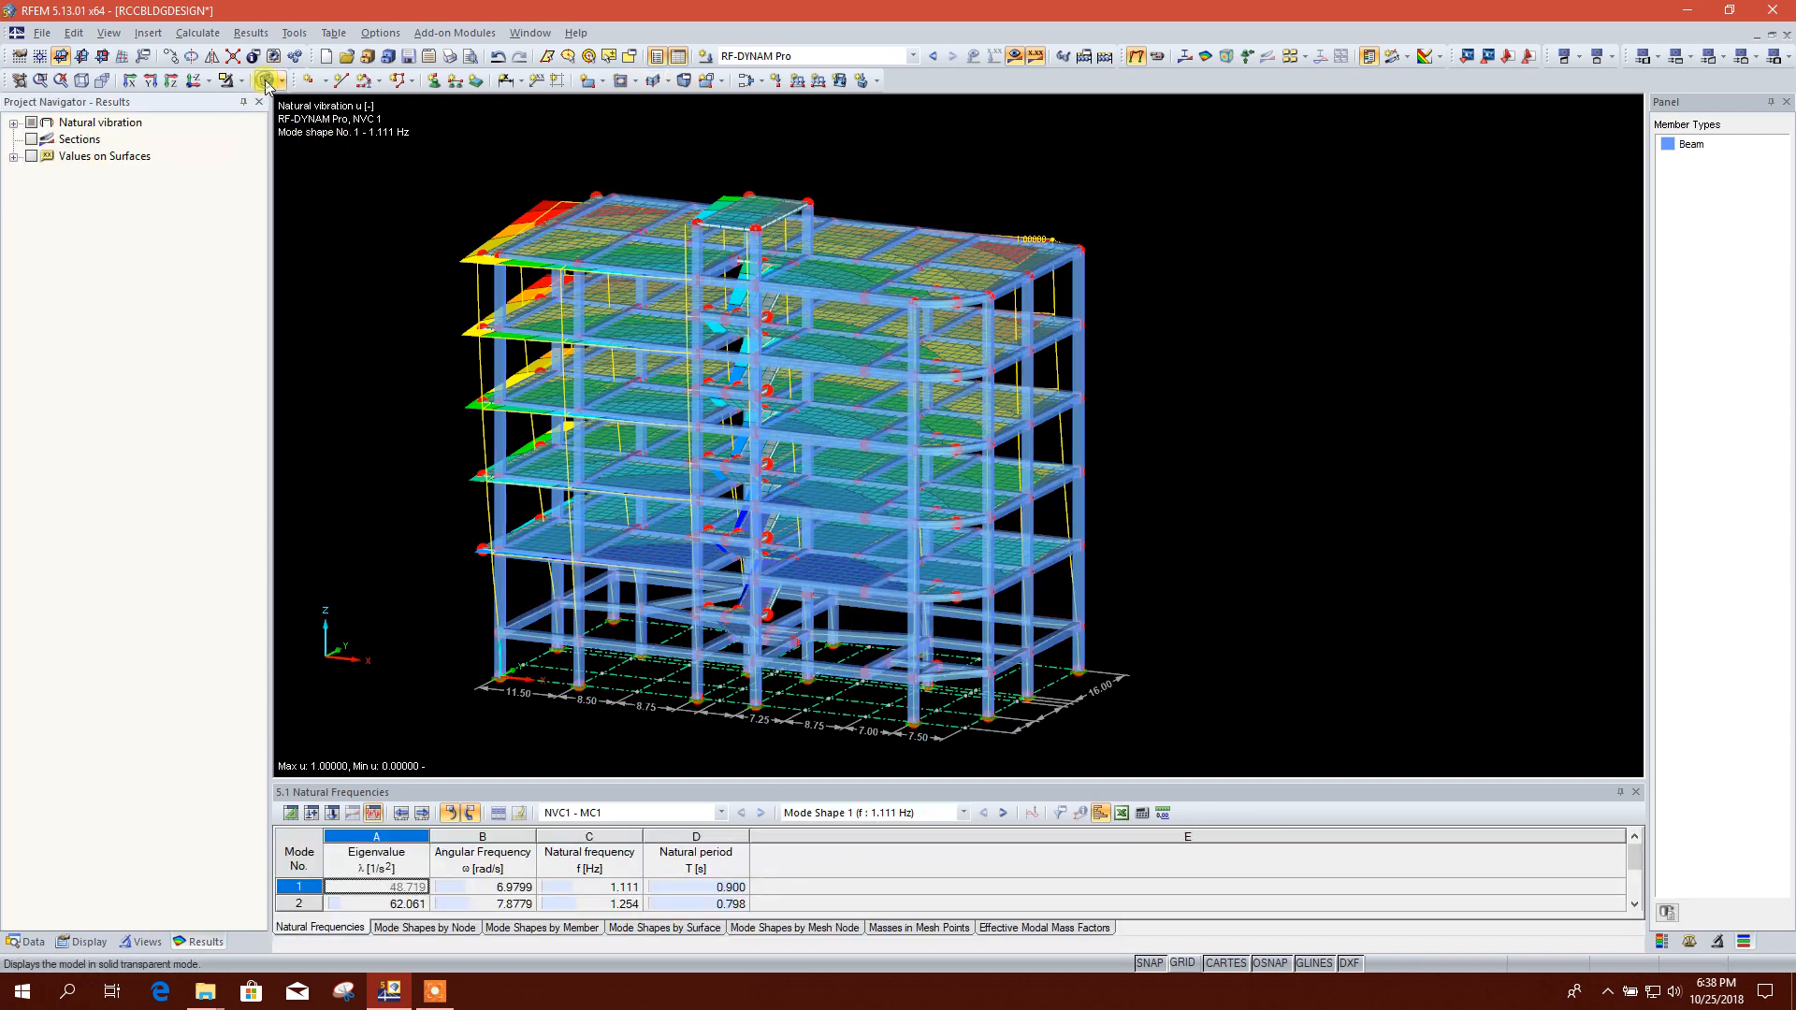
click(265, 81)
middle_drag(1142, 562, 1239, 570)
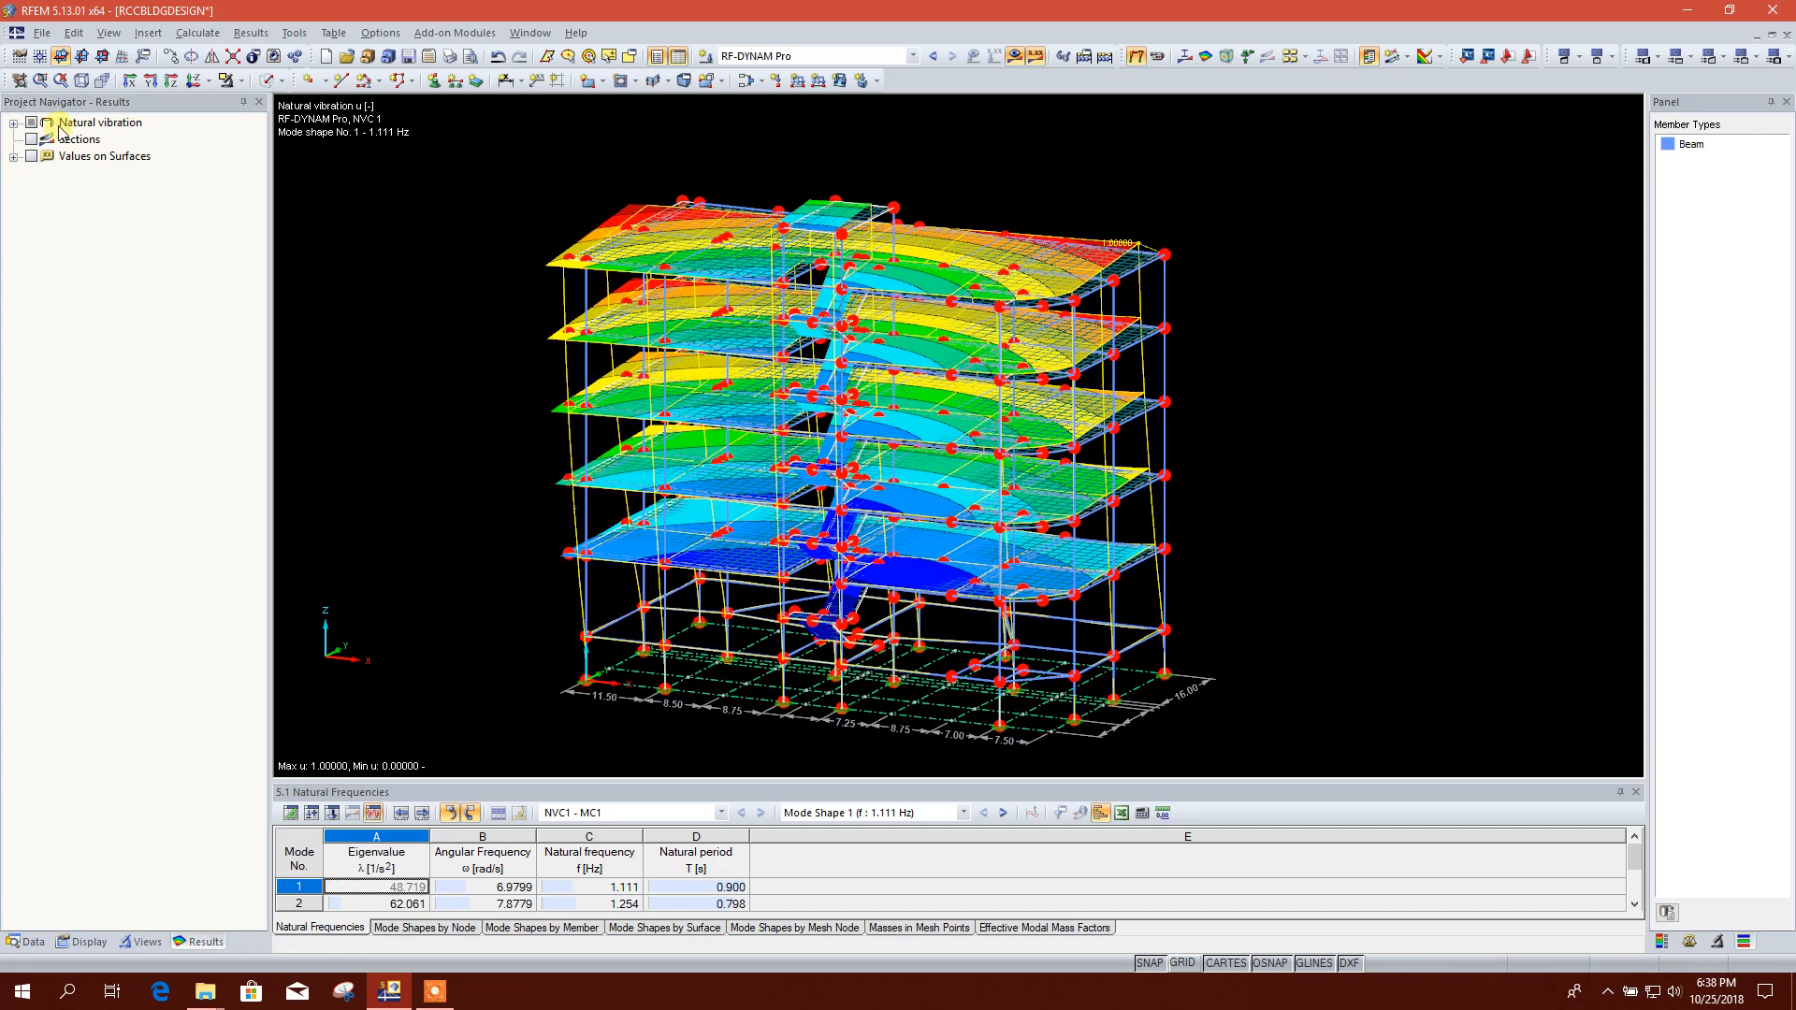
Step: Examine the first mode shape's components uX, uY, uZ, φX, φY and φZ, ending on uX with extreme surface values displayed
click(14, 123)
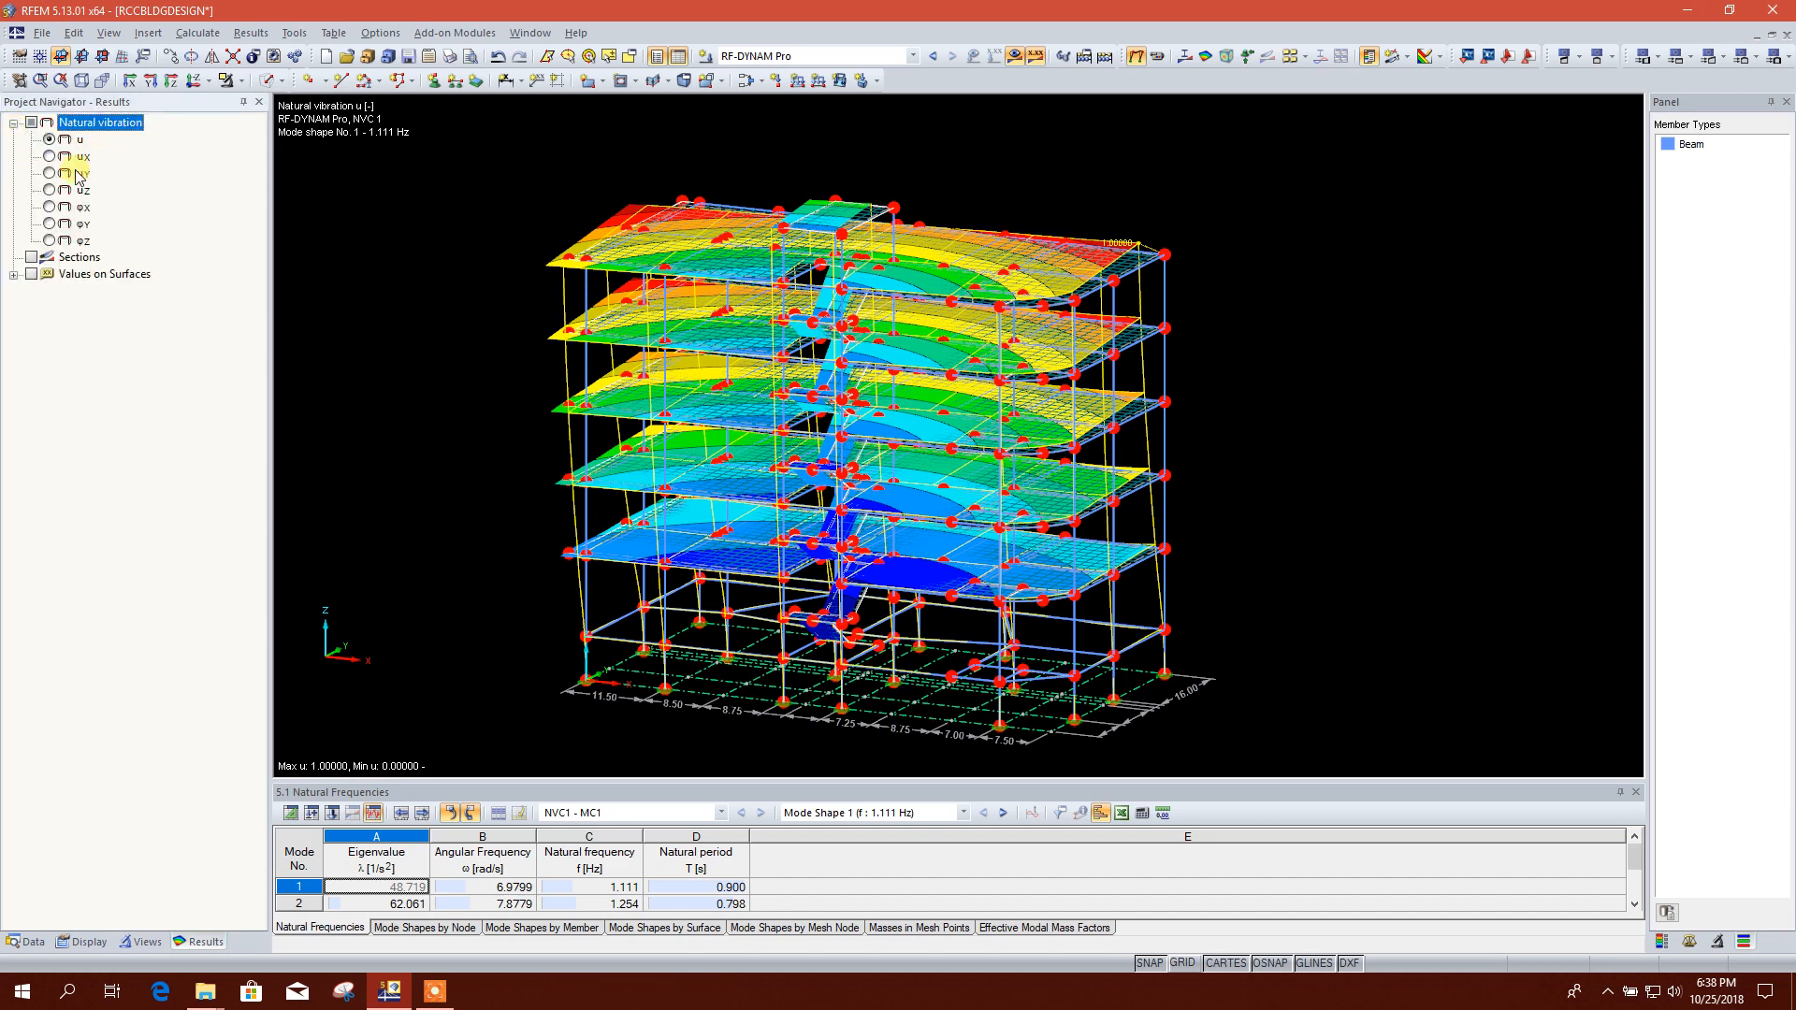
click(48, 156)
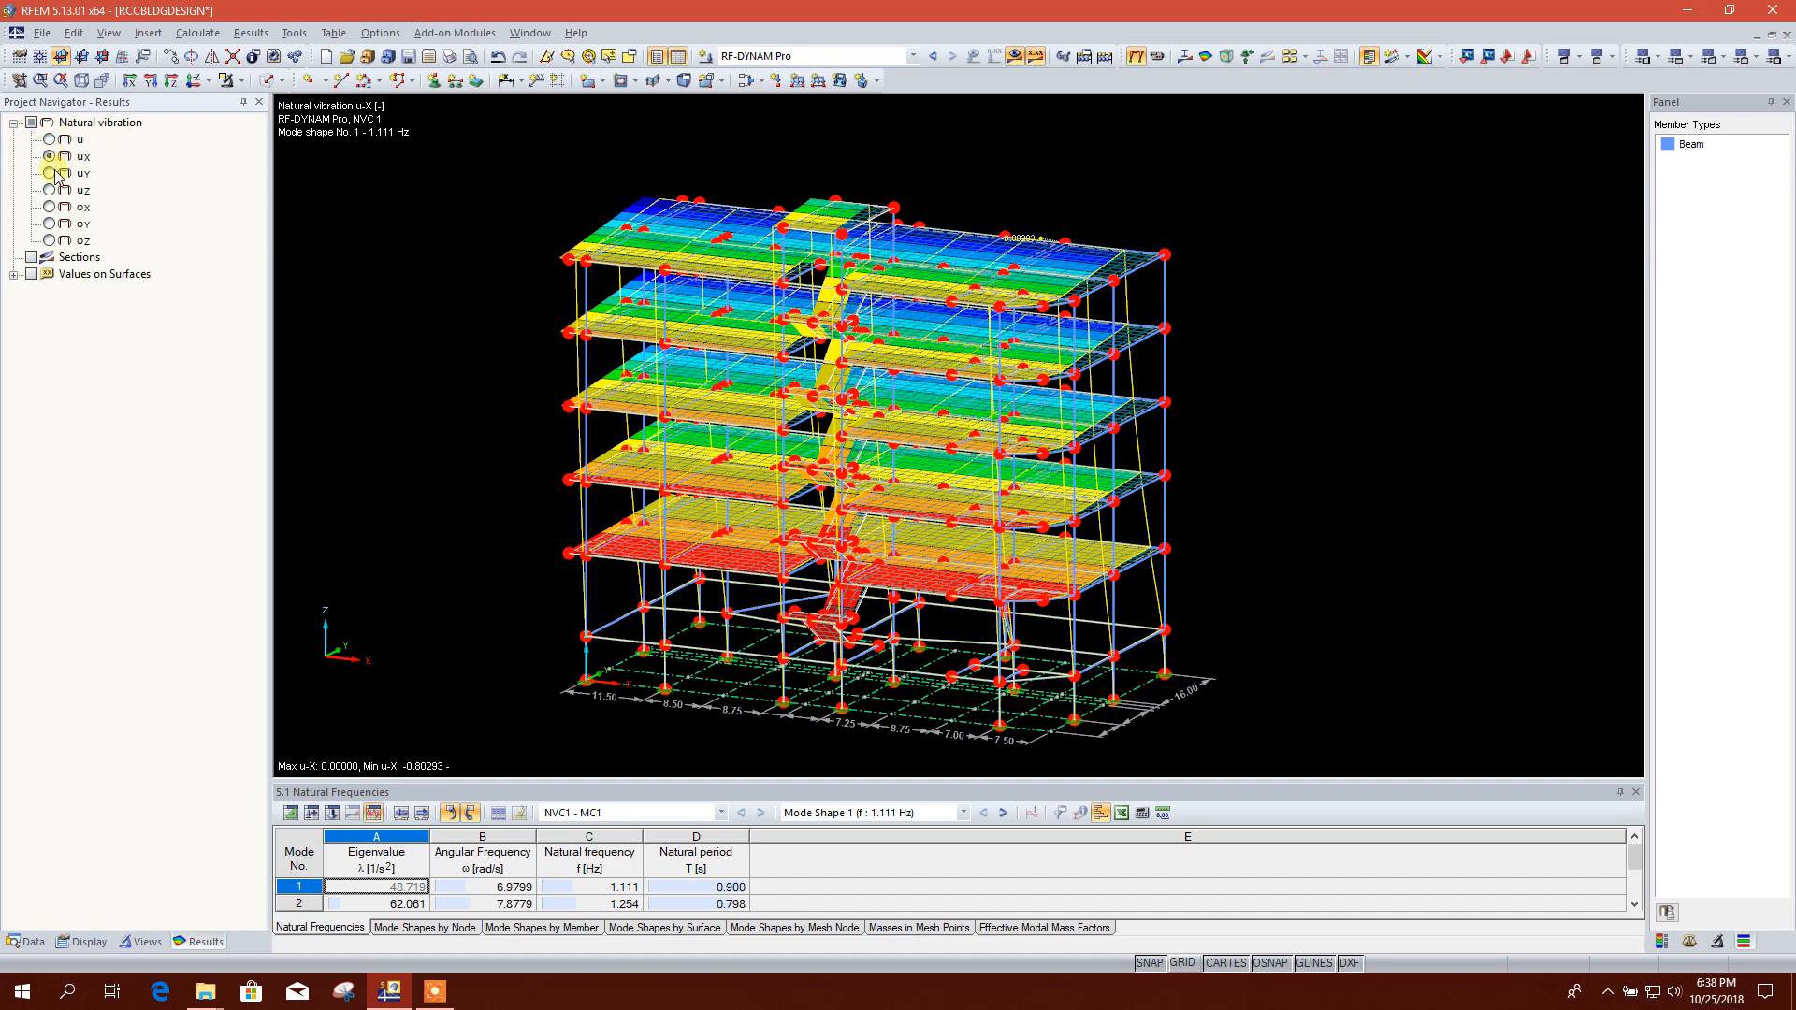
click(50, 174)
click(49, 191)
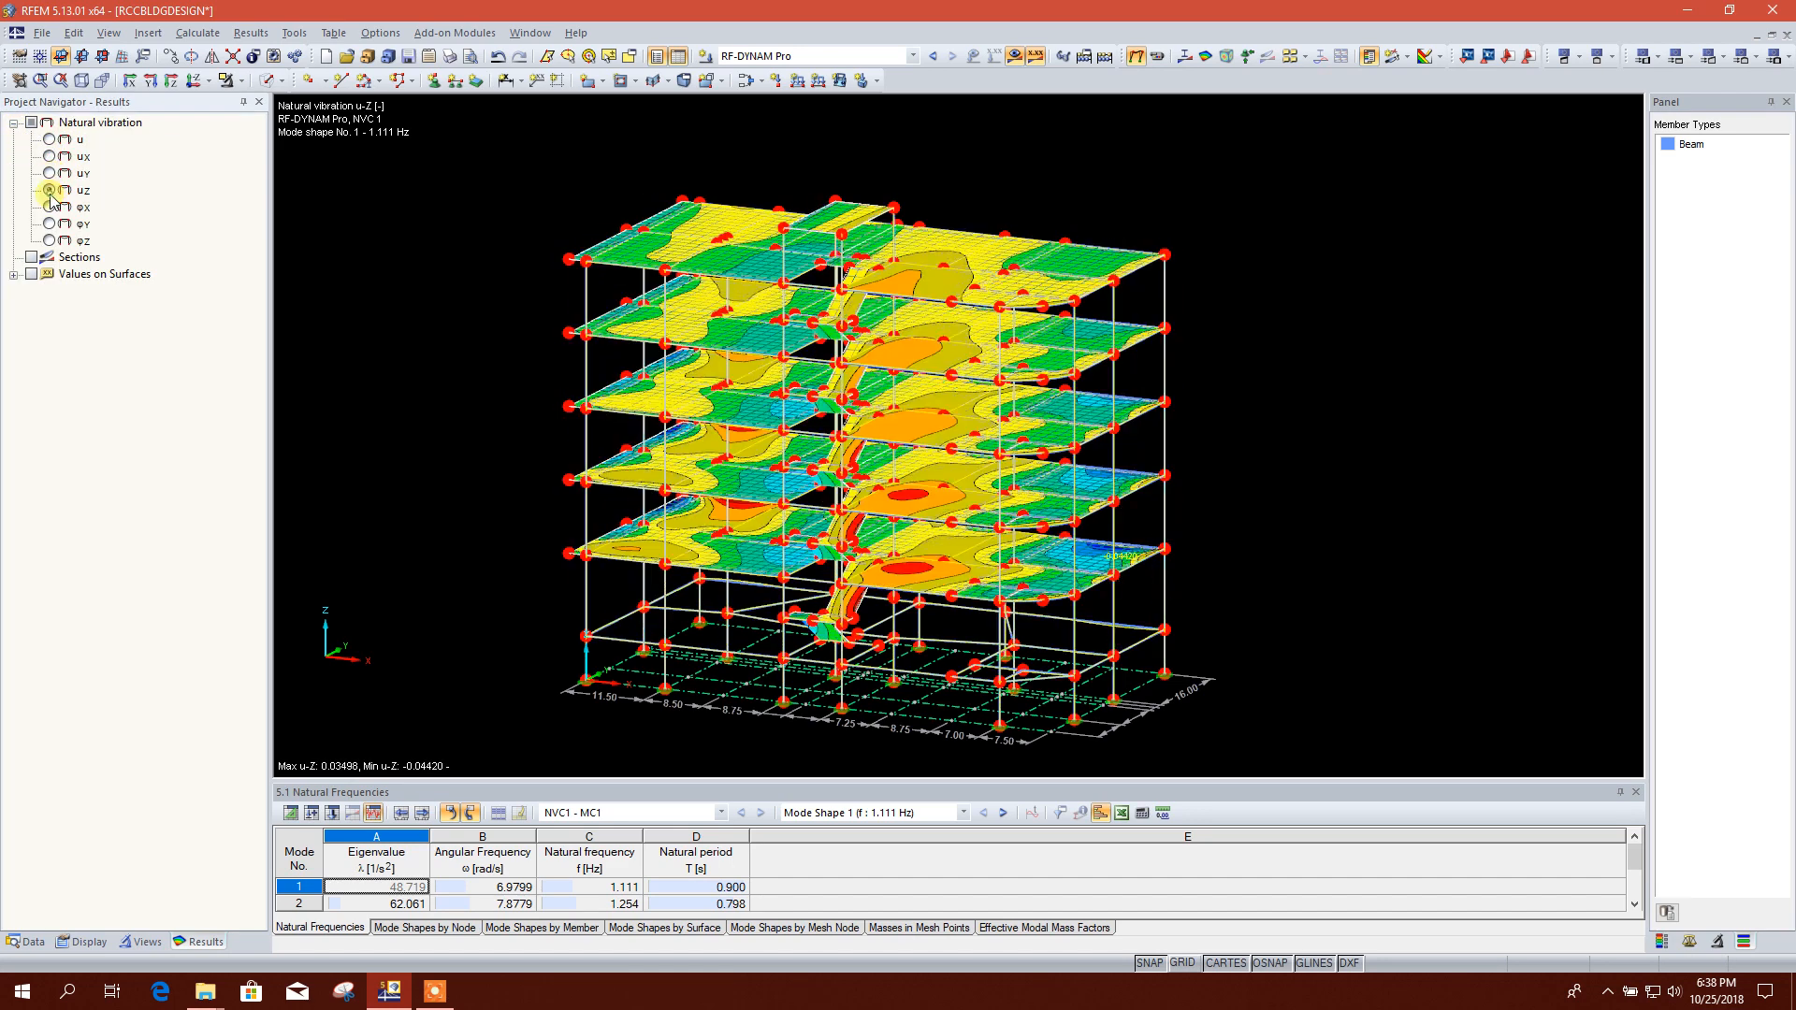
click(48, 206)
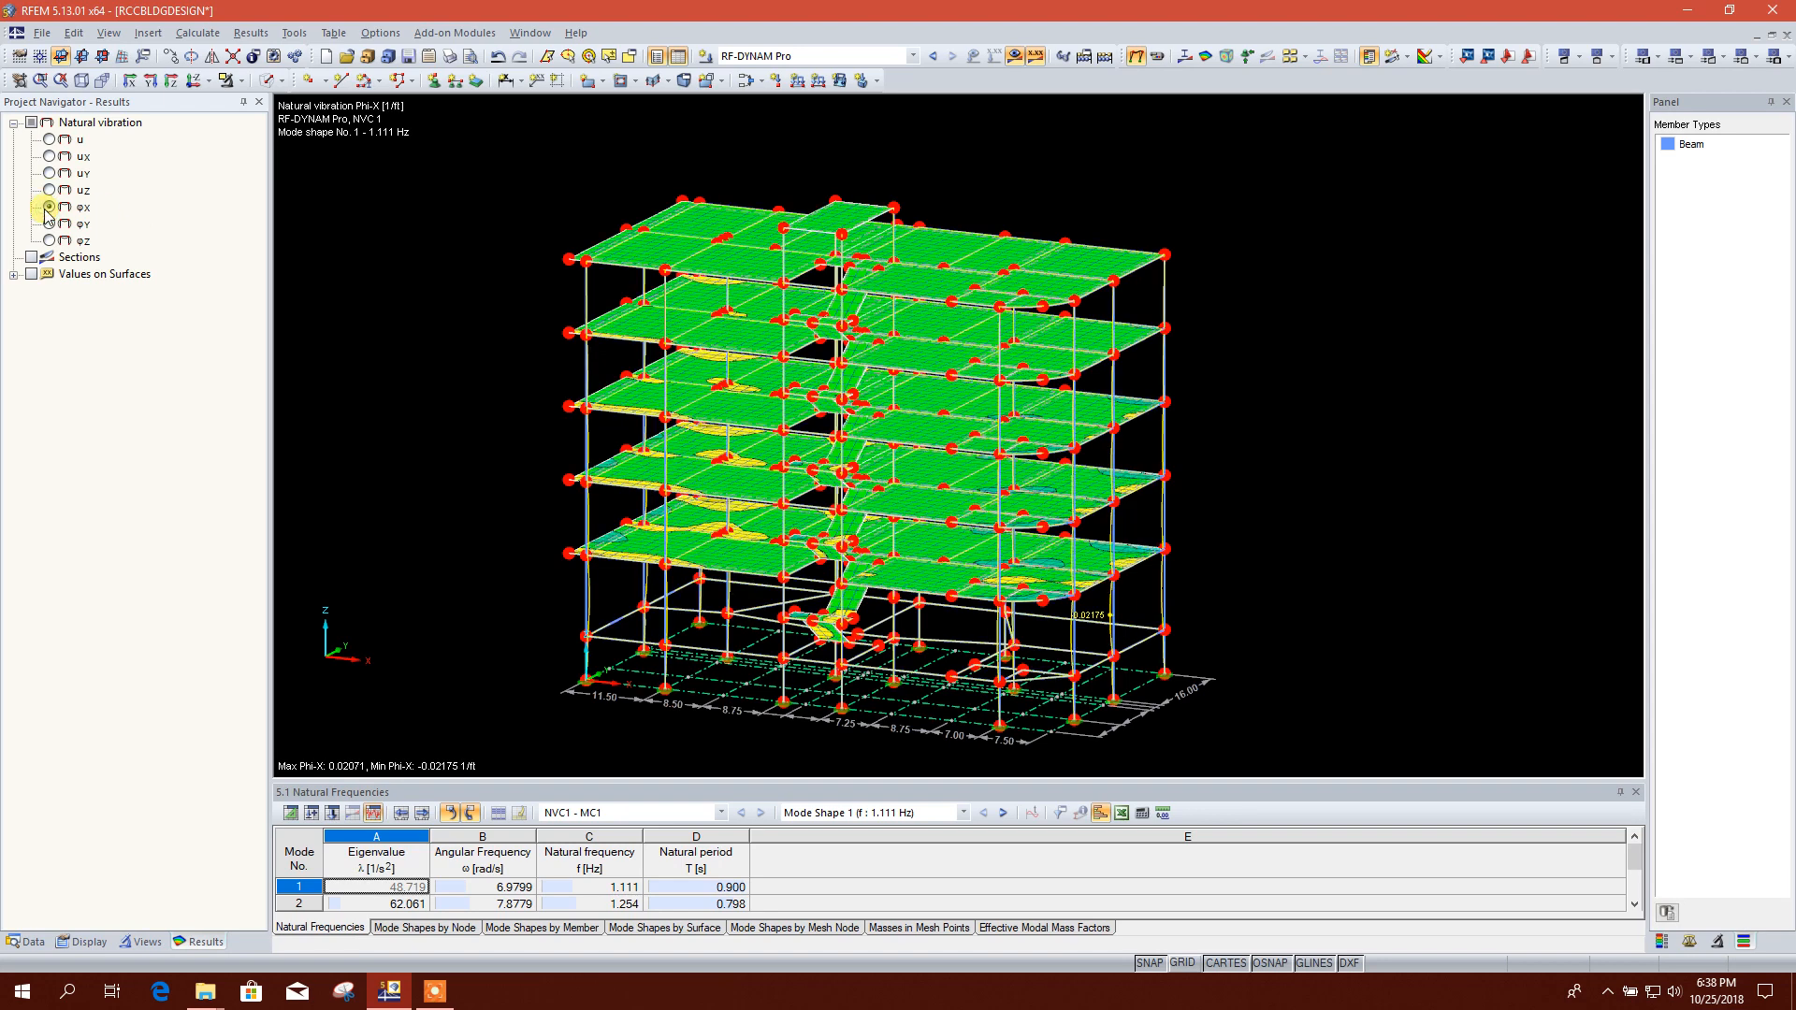
click(50, 224)
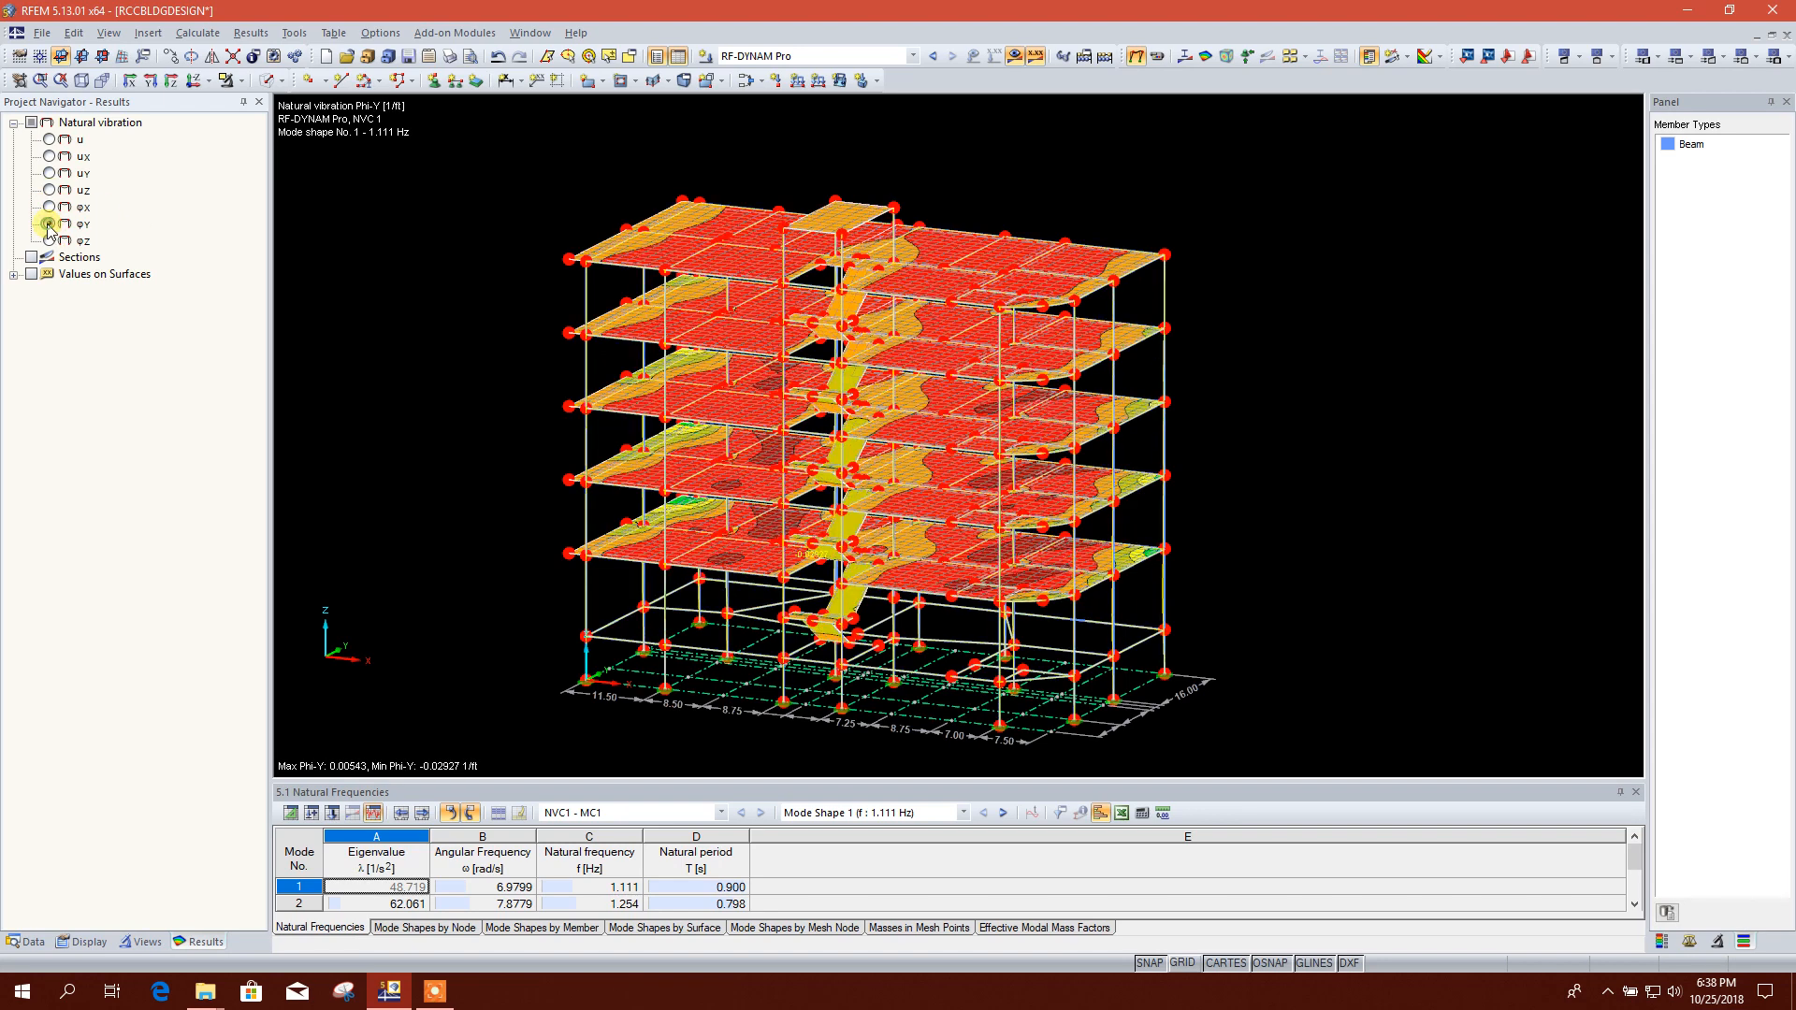
click(50, 242)
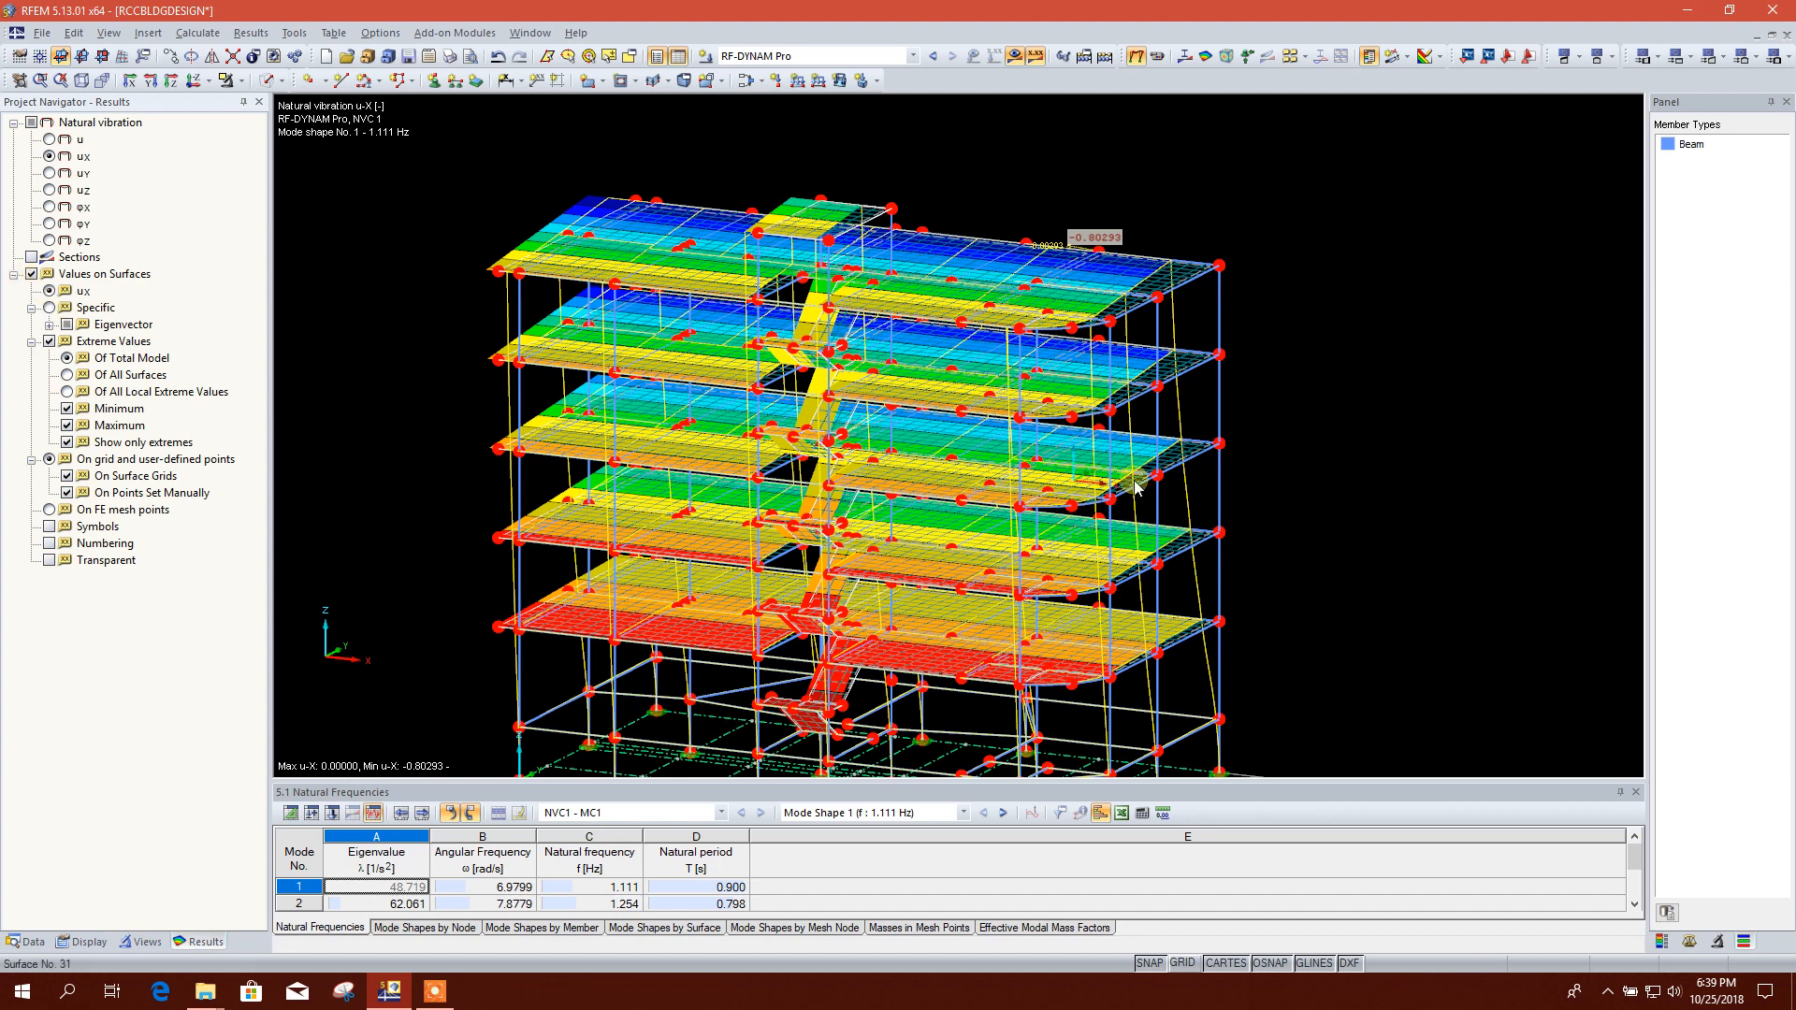
middle_drag(1324, 617, 1354, 517)
middle_drag(1330, 634, 1328, 641)
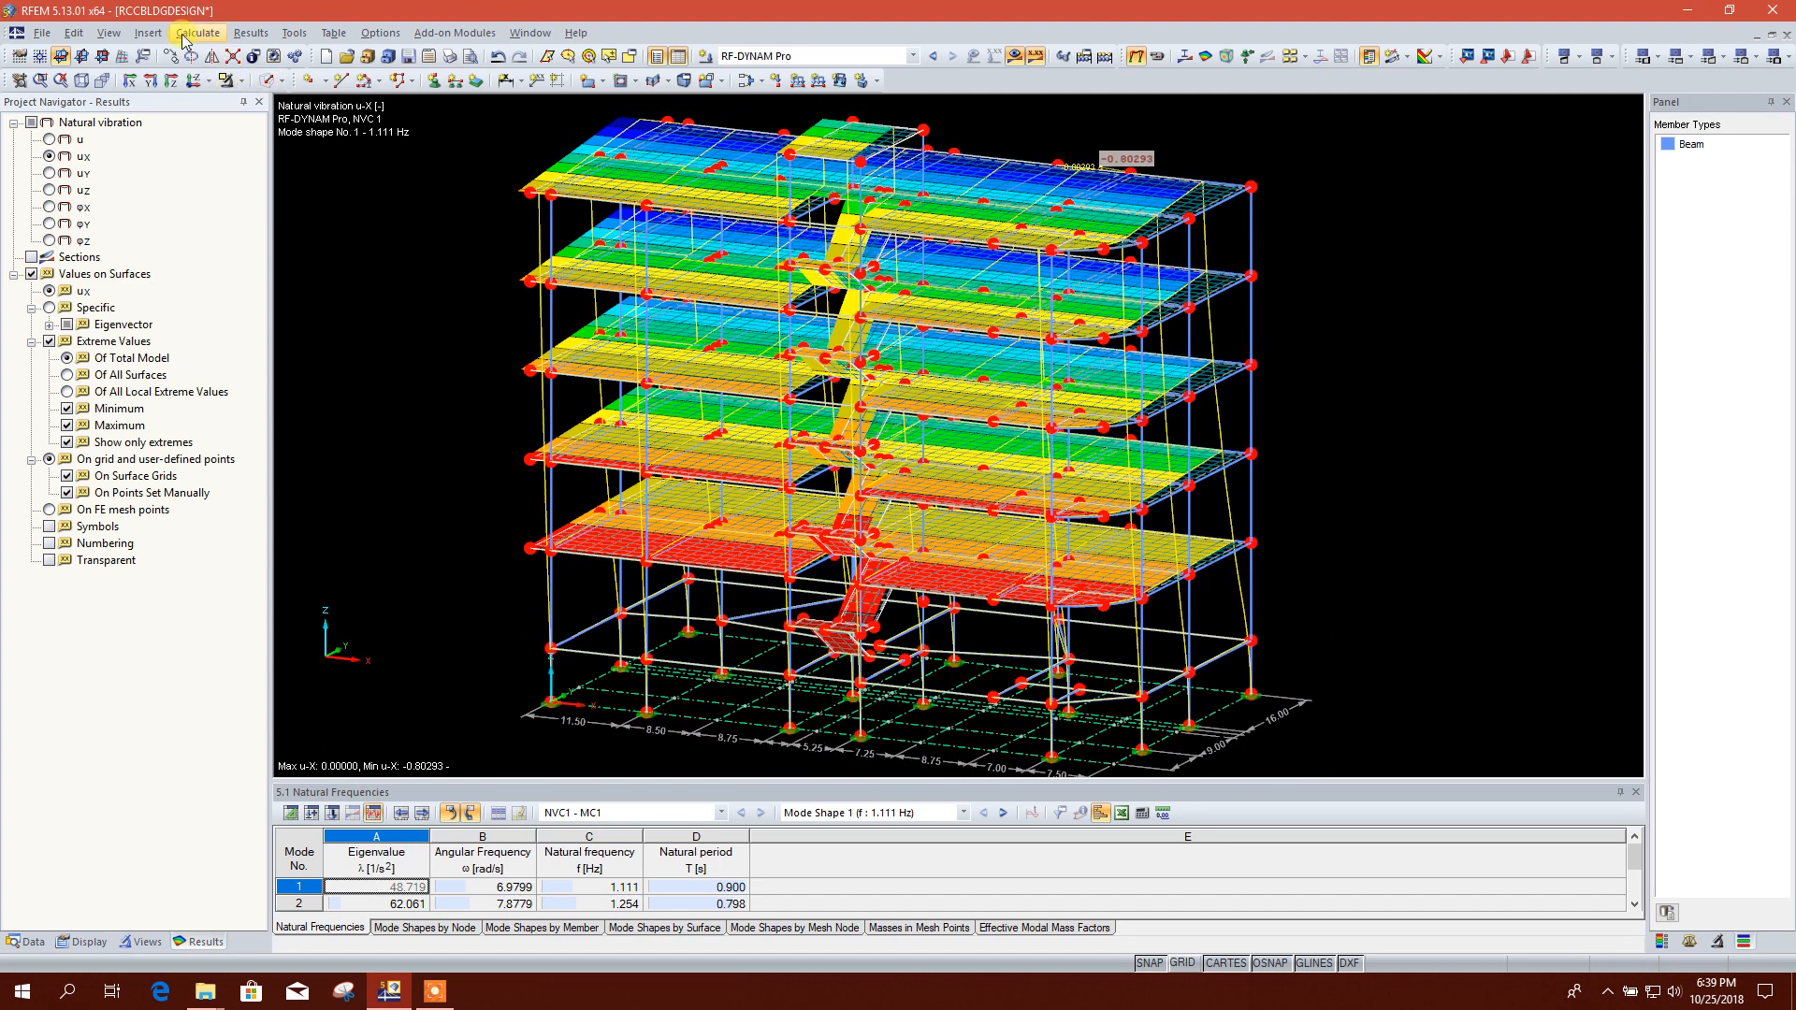
Step: Hide the FE mesh on the floor surfaces of the mode shape display
click(293, 33)
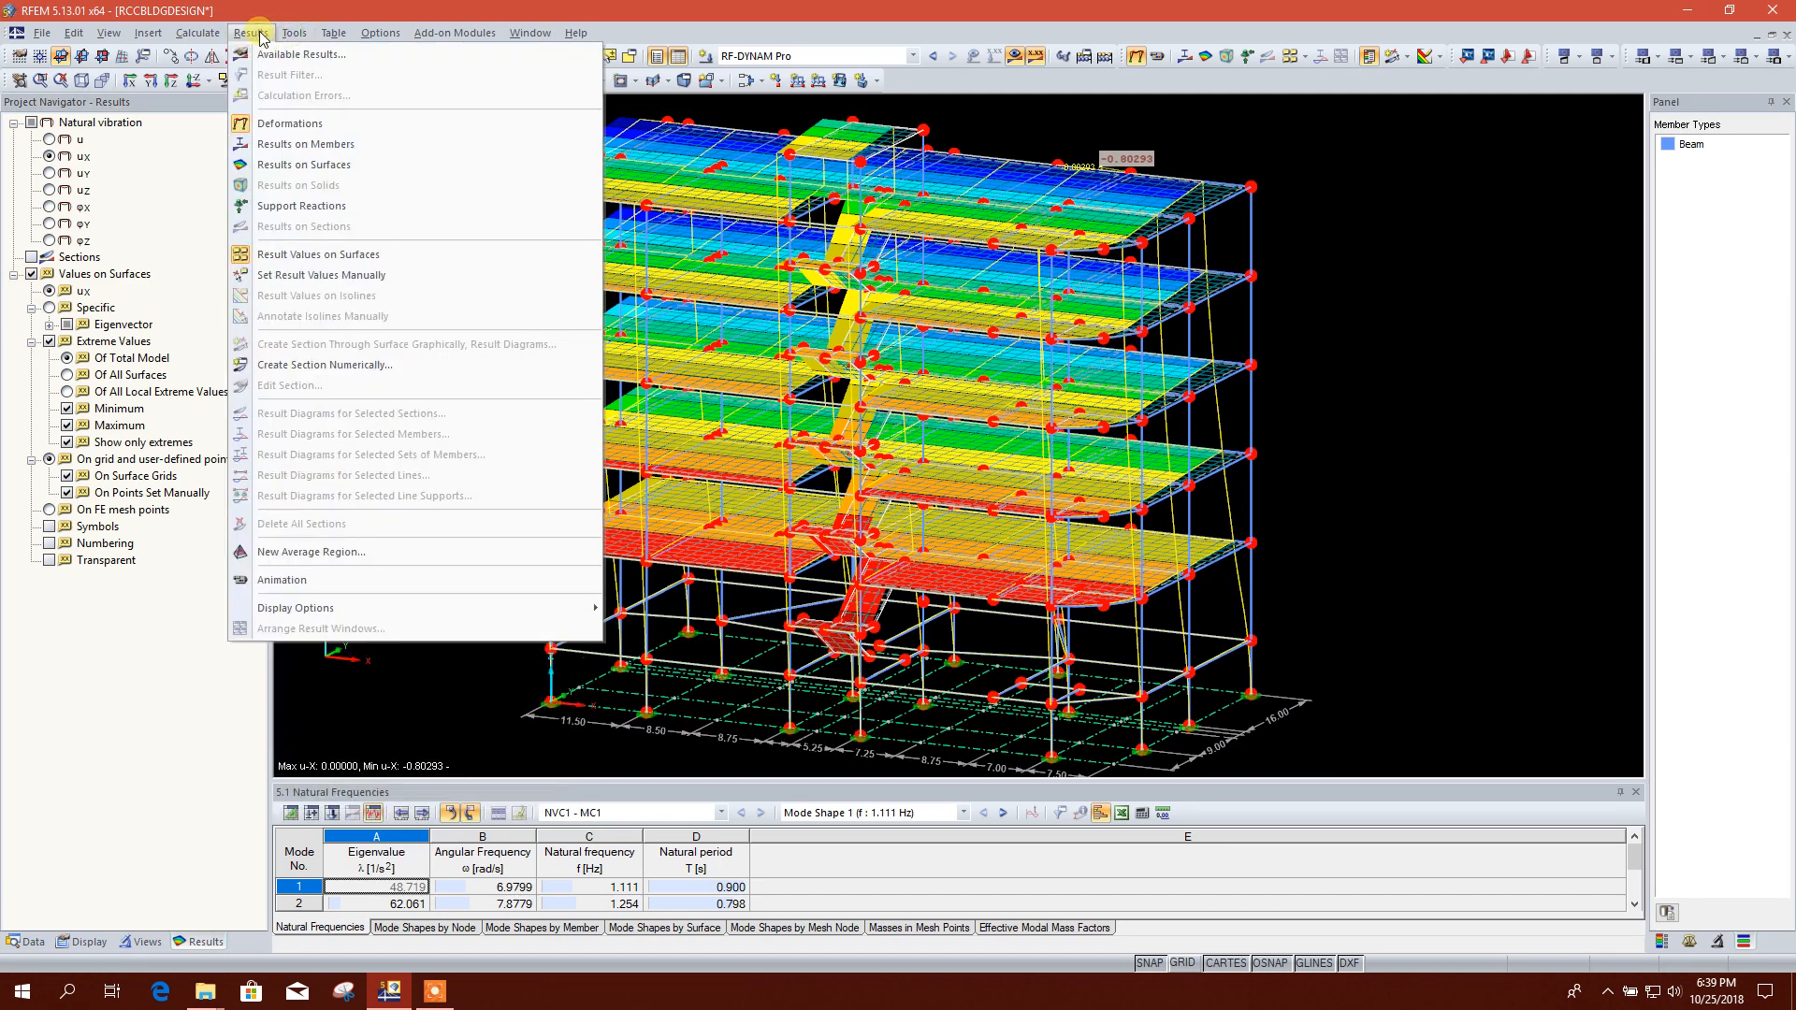
mouse_move(205, 37)
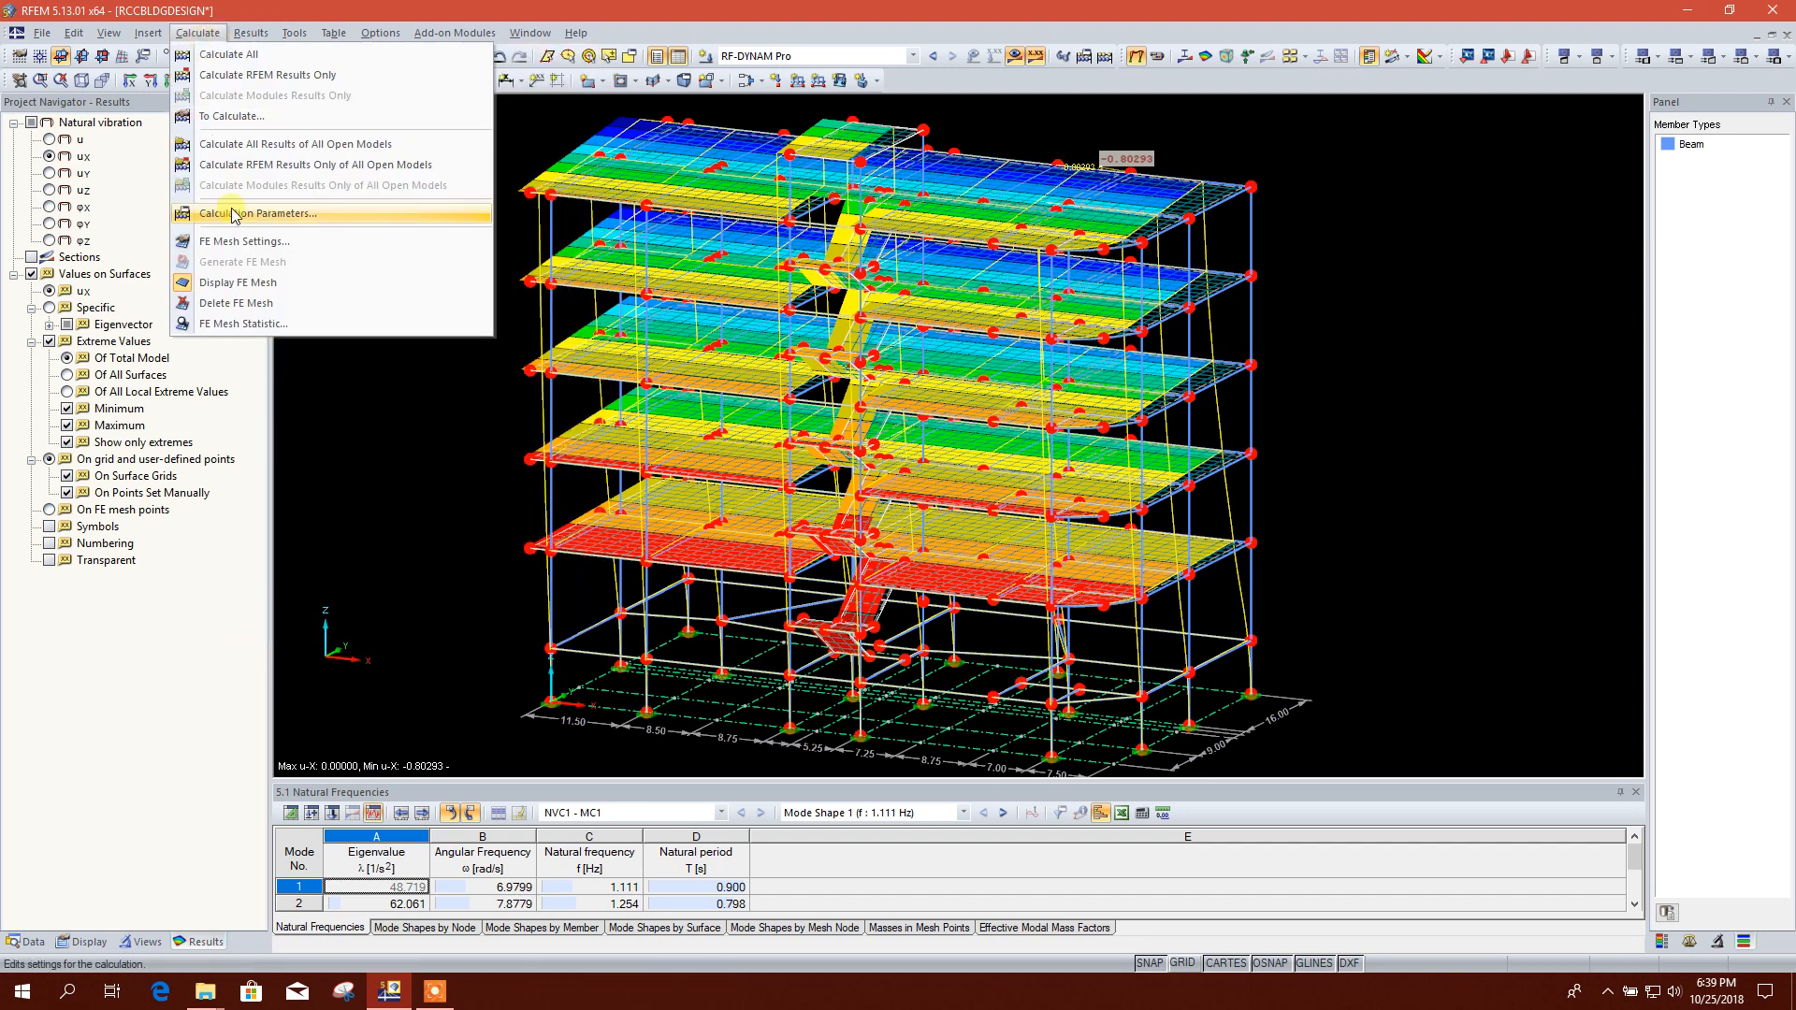
click(236, 282)
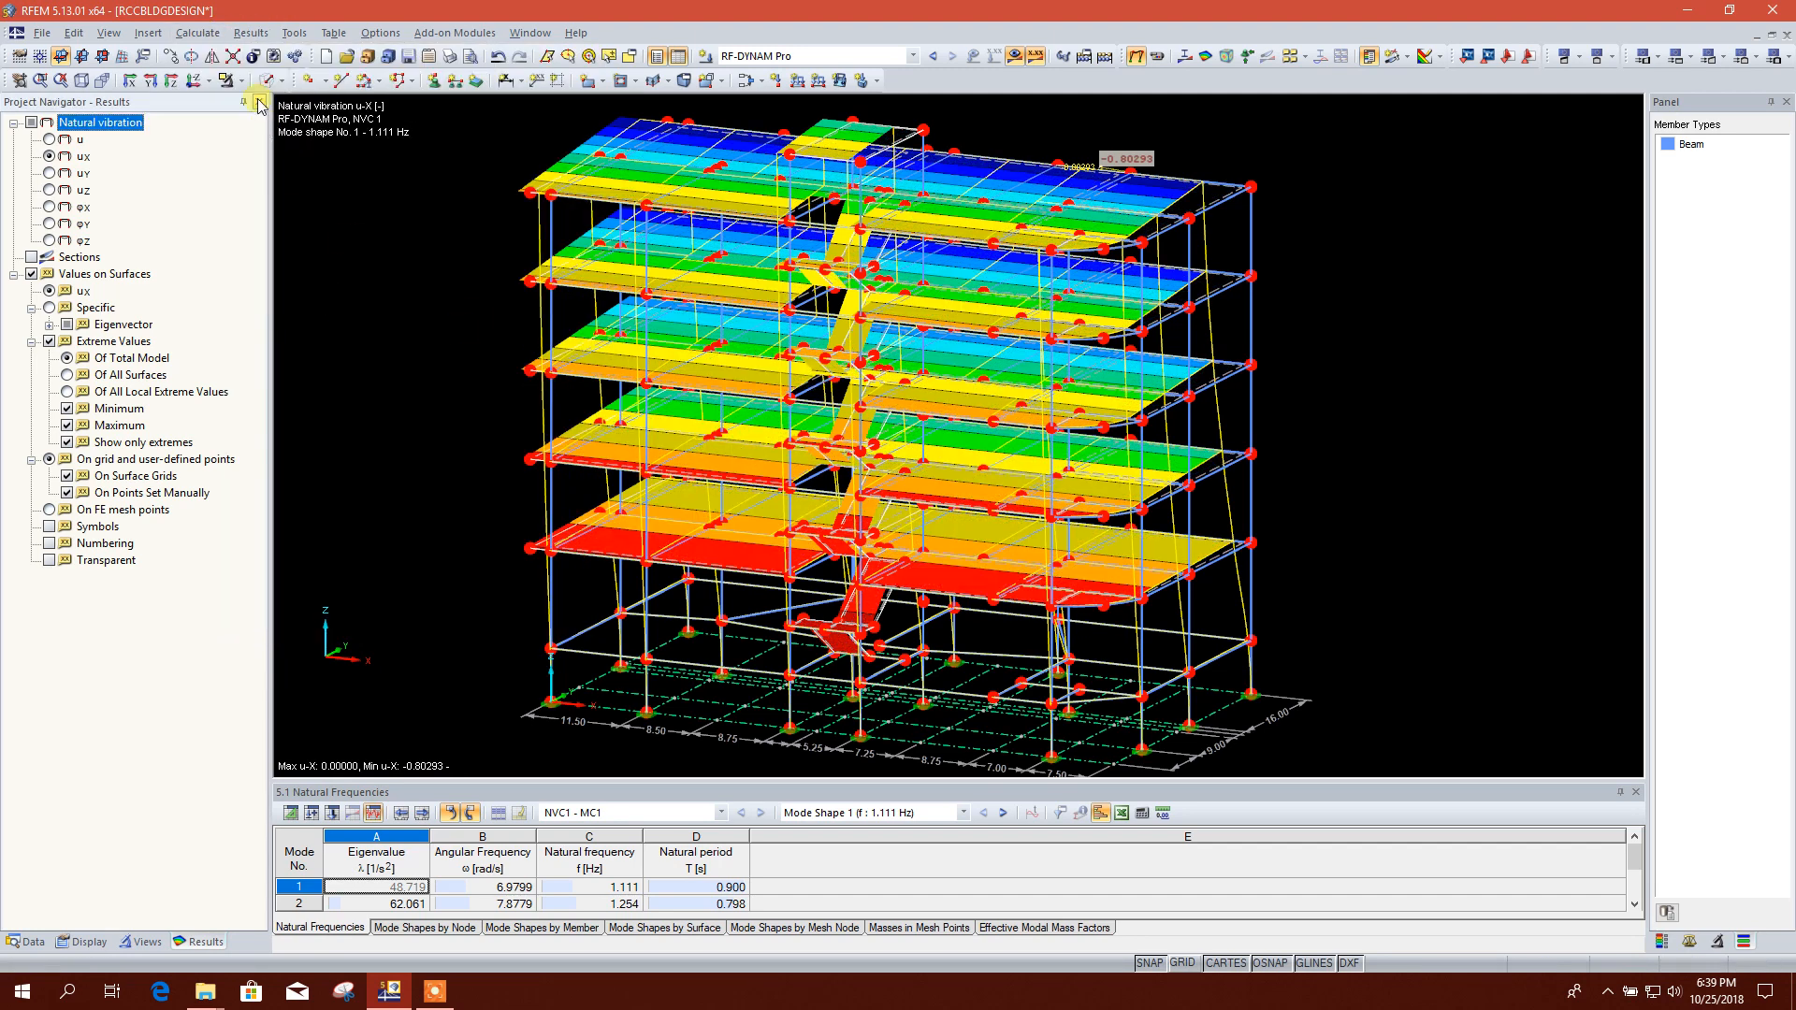
click(199, 35)
mouse_move(250, 37)
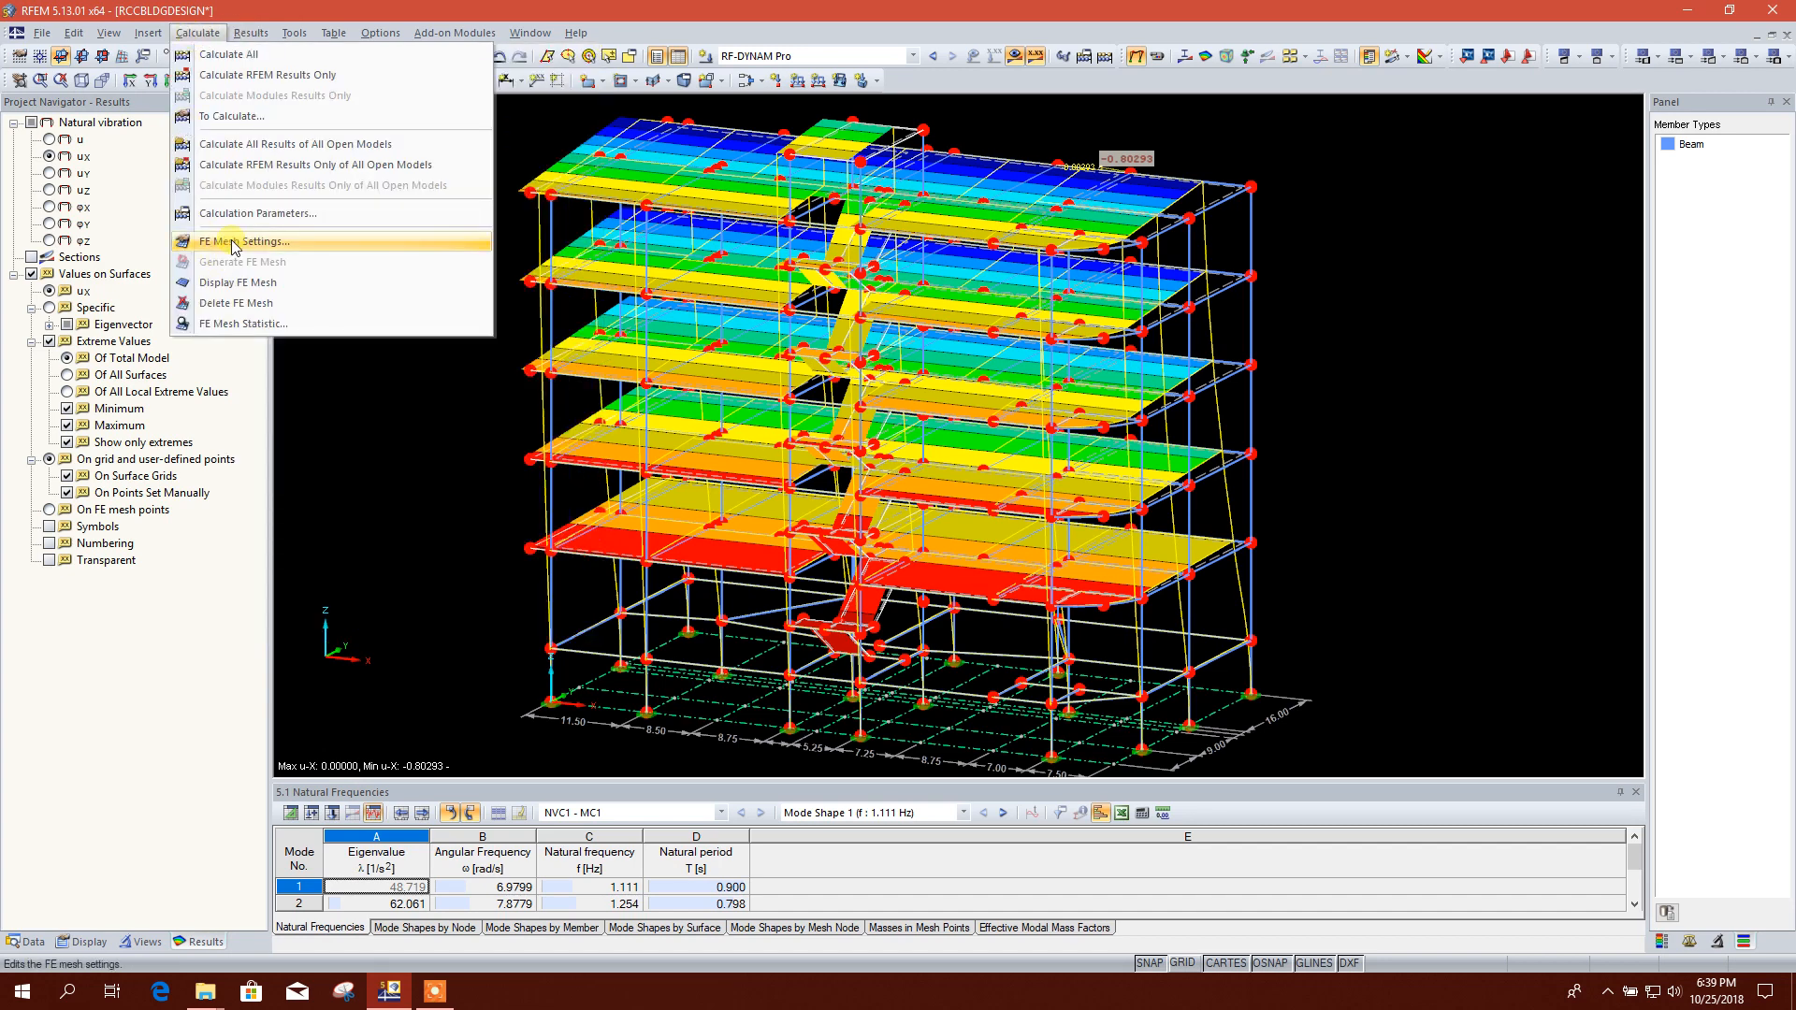
Step: Display the FE mesh on the floor surfaces of the mode shape model
click(245, 284)
middle_drag(1310, 520, 1301, 535)
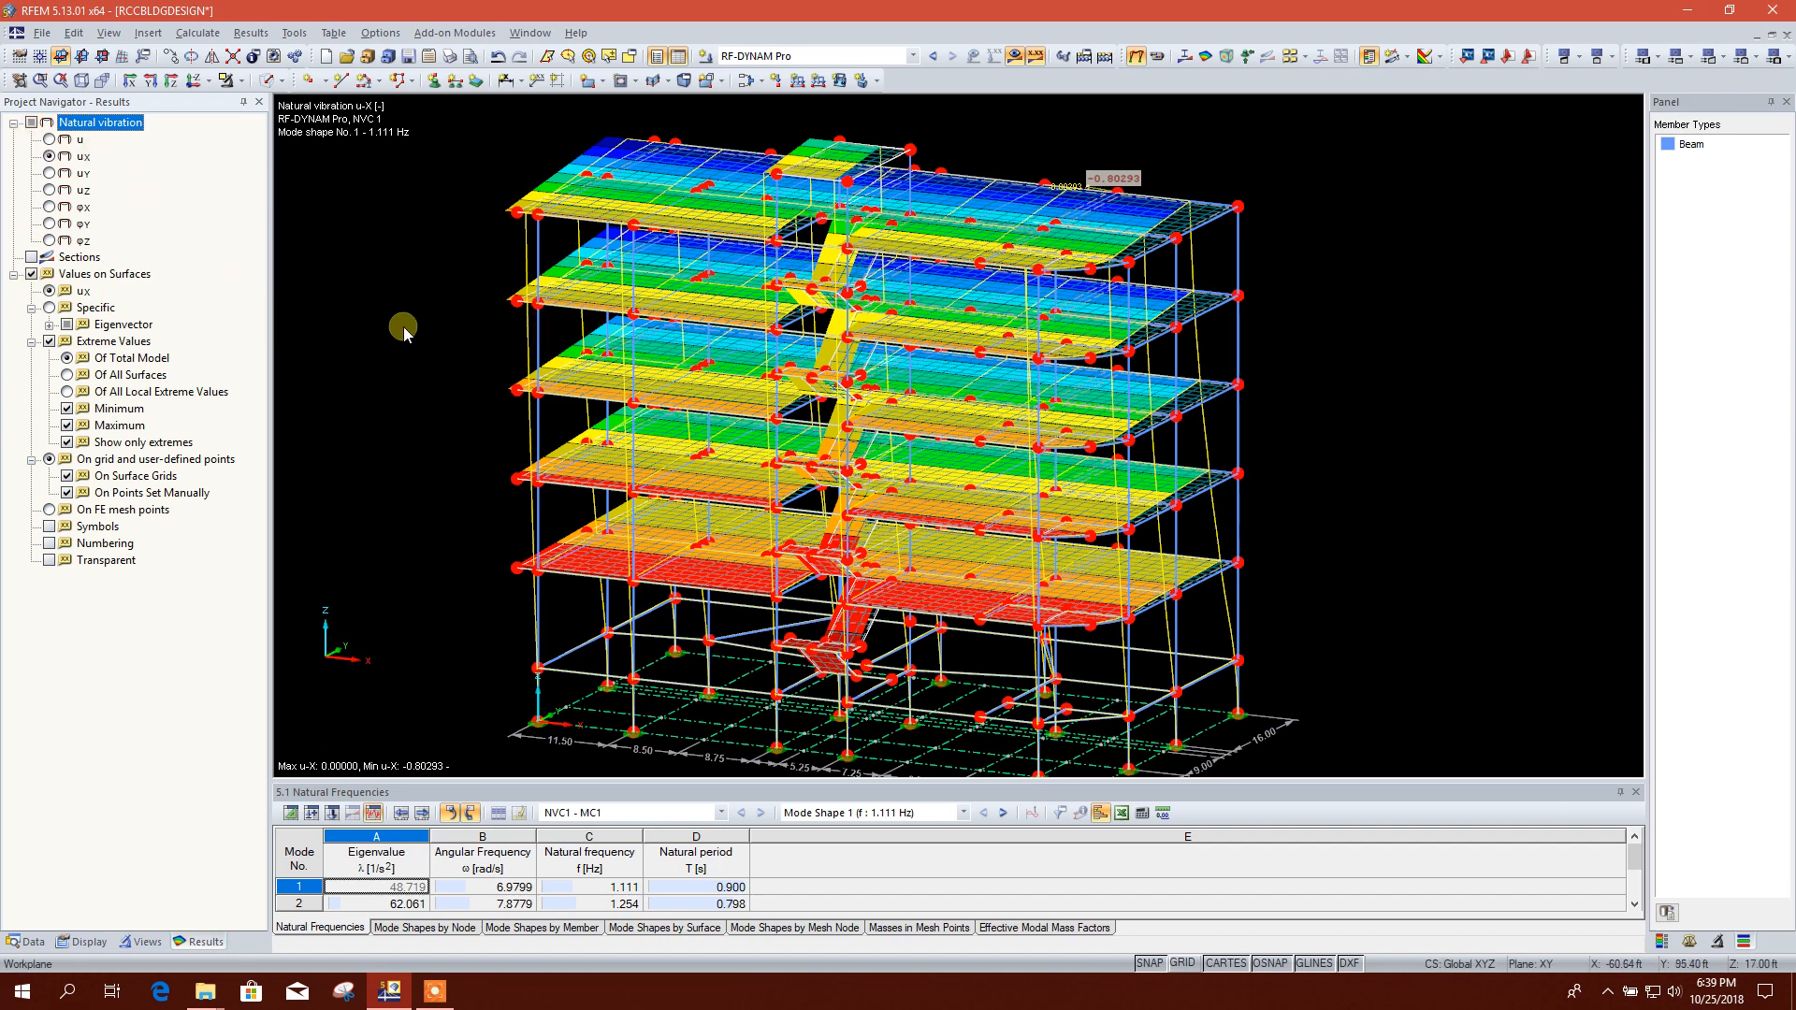
middle_drag(1385, 575, 1292, 515)
scroll(1216, 513, down, 1)
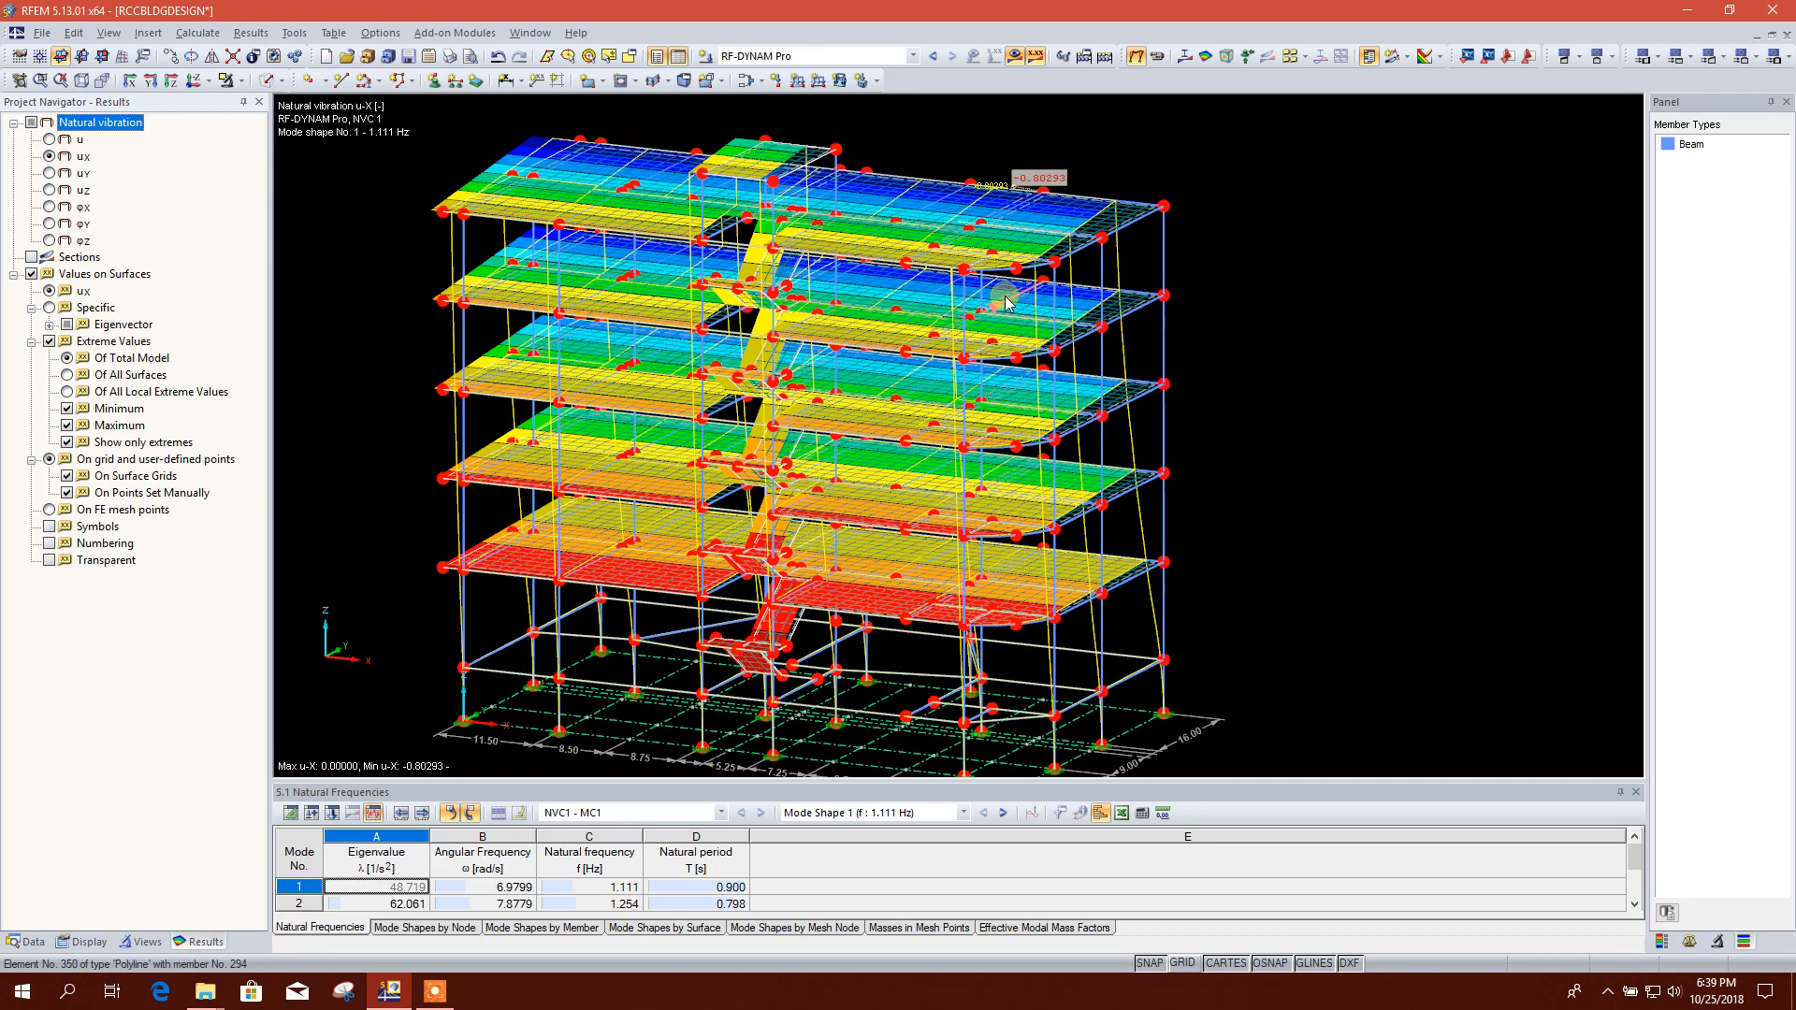
scroll(1099, 192, up, 2)
scroll(1099, 191, down, 2)
Step: Switch from the RF-DYNAM Pro results to load case LC1 - FF to view its loads on the building
click(912, 56)
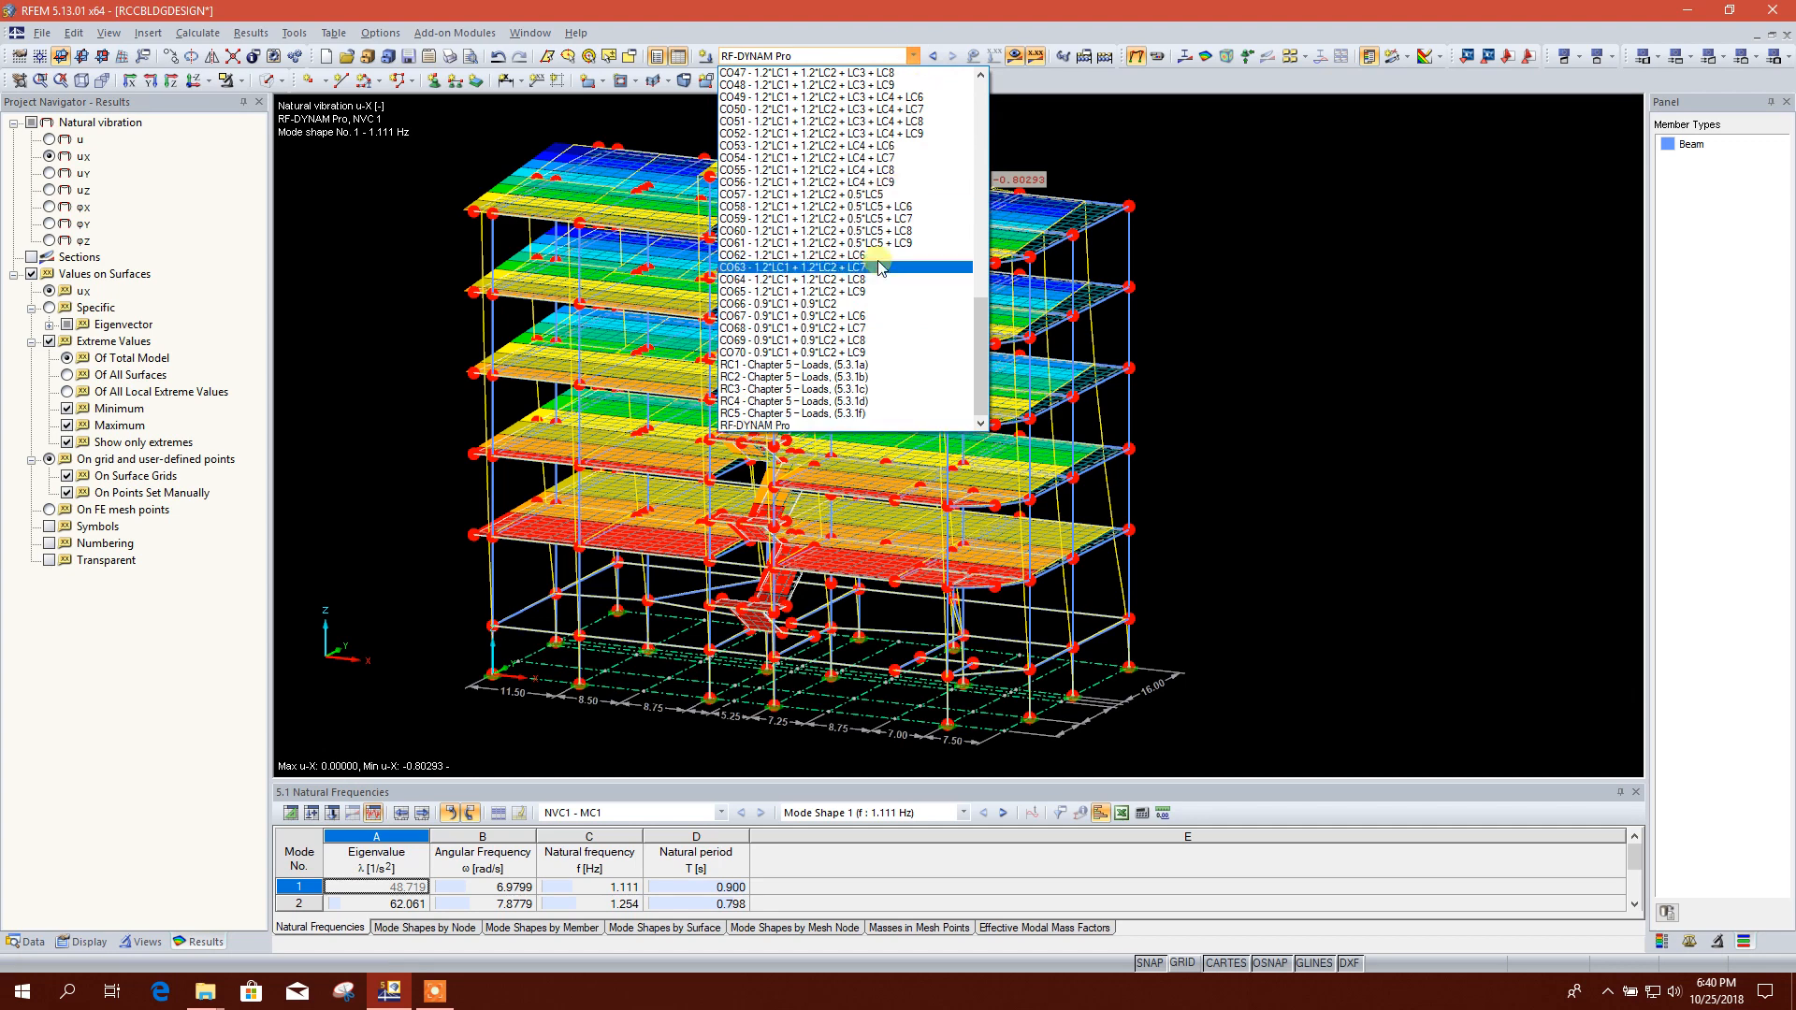
scroll(878, 281, up, 3)
scroll(878, 280, up, 10)
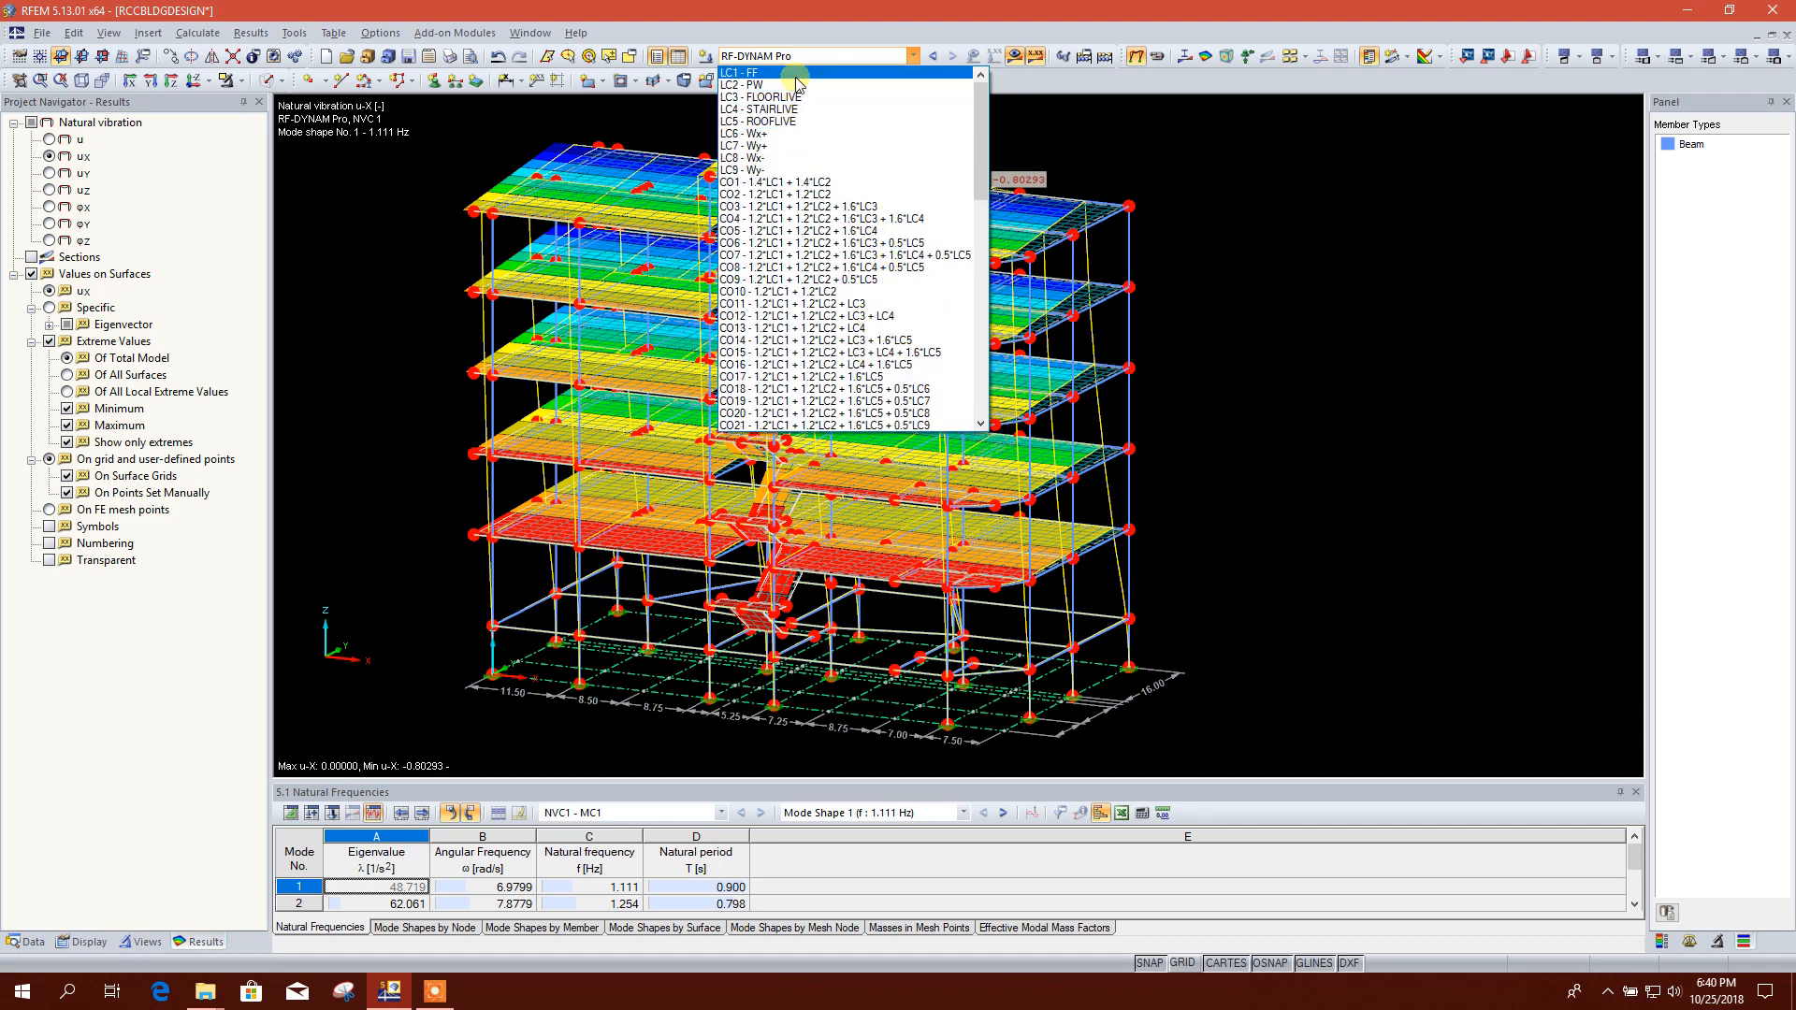
click(863, 158)
middle_drag(1198, 294, 1211, 320)
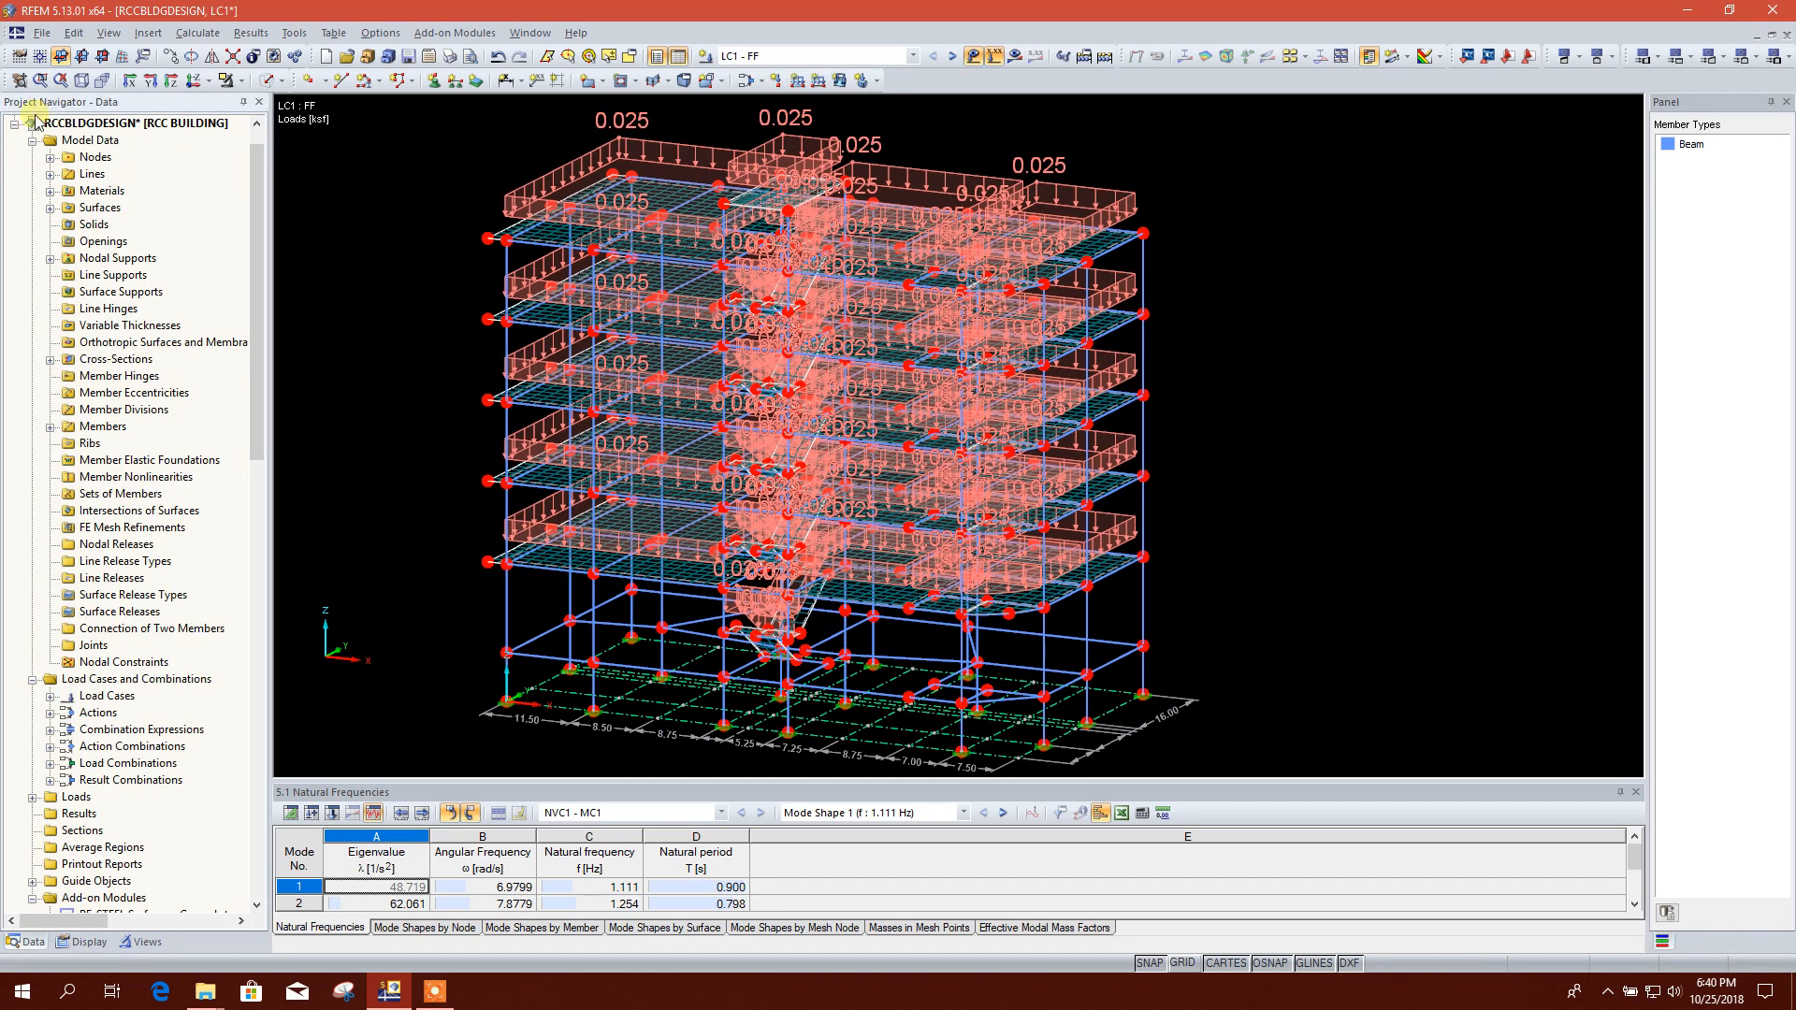
click(15, 125)
click(14, 158)
mouse_move(1099, 472)
middle_down()
mouse_move(1088, 498)
mouse_move(1078, 464)
middle_up()
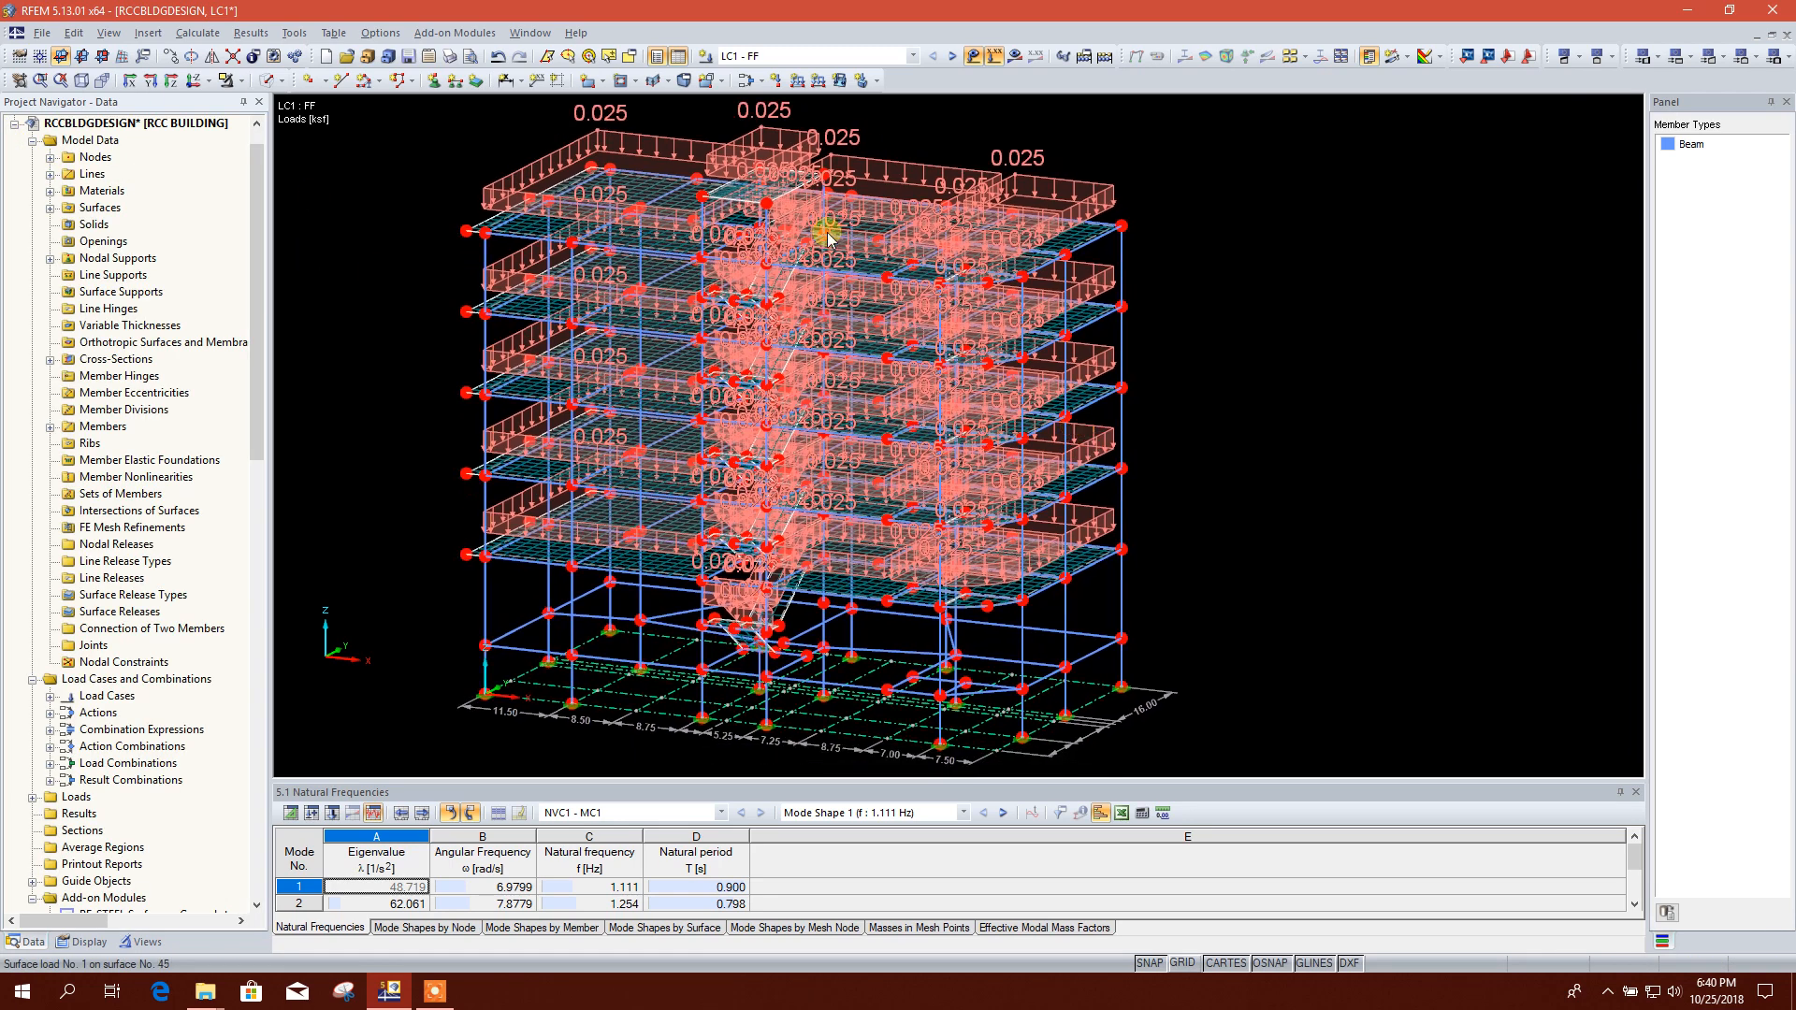
Step: Review the model's load cases, actions, combination expressions, action combinations and load combinations
click(746, 82)
drag(712, 179, 717, 88)
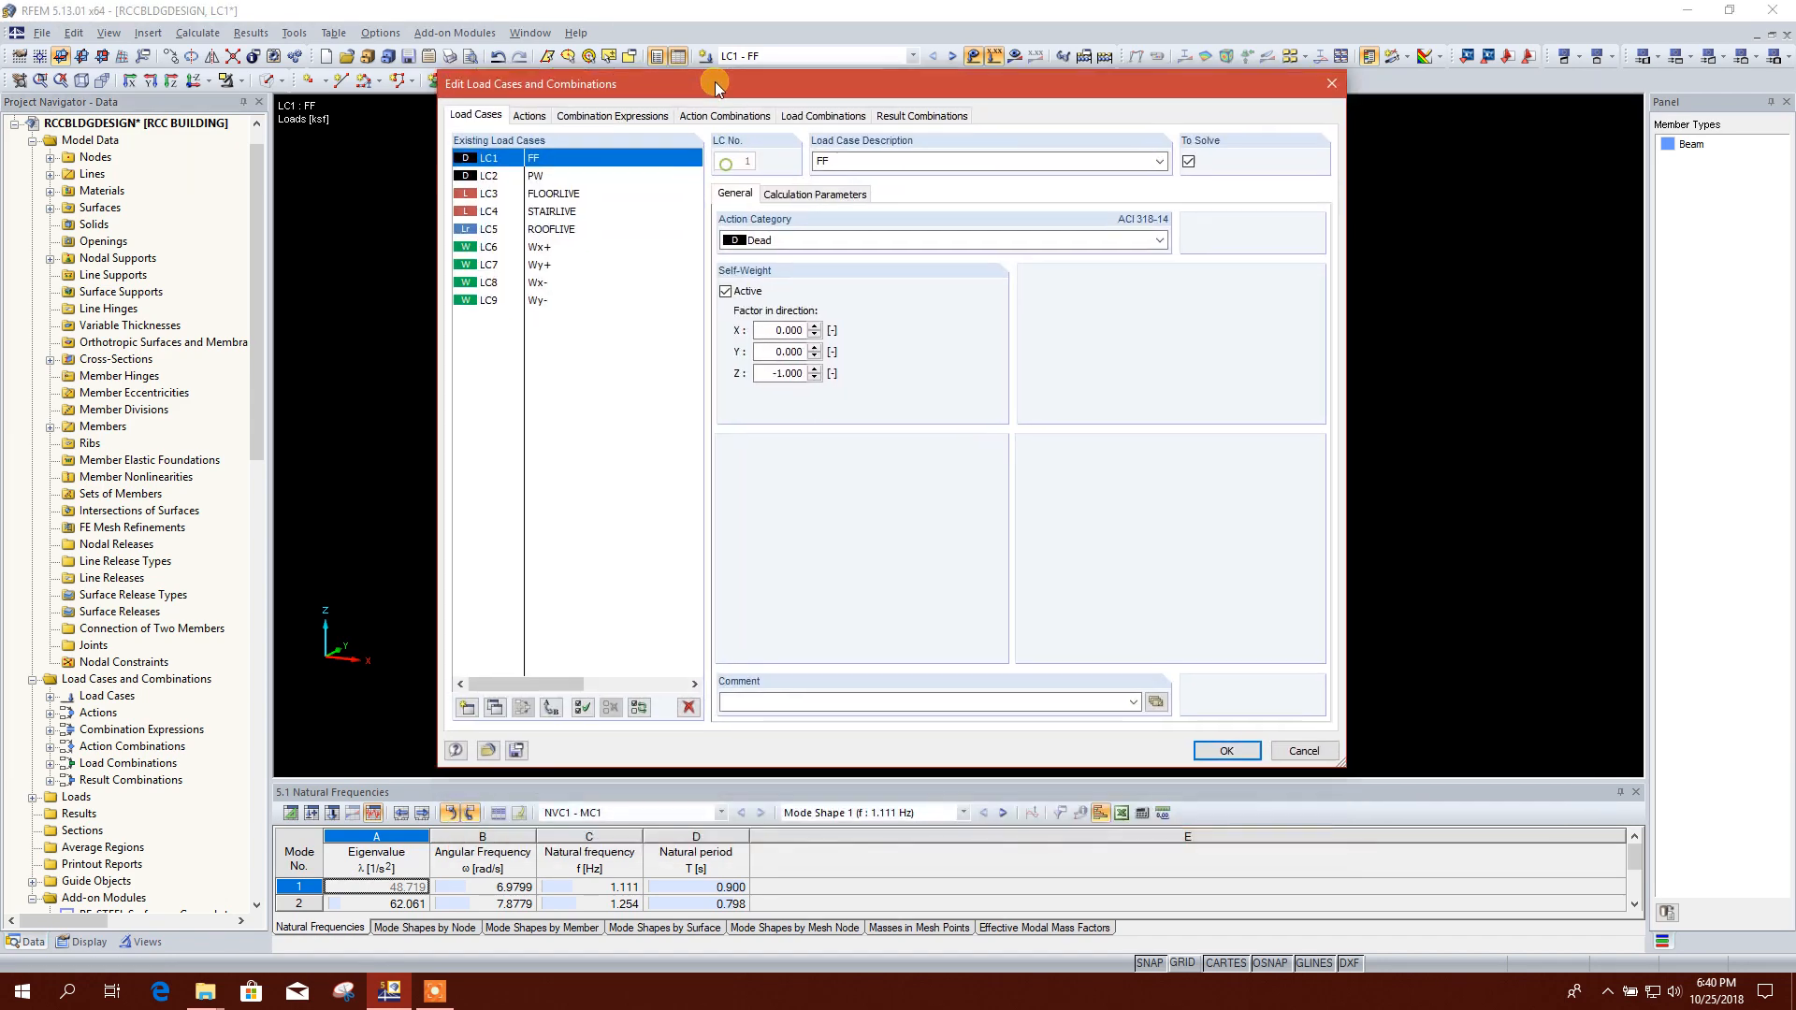
click(530, 116)
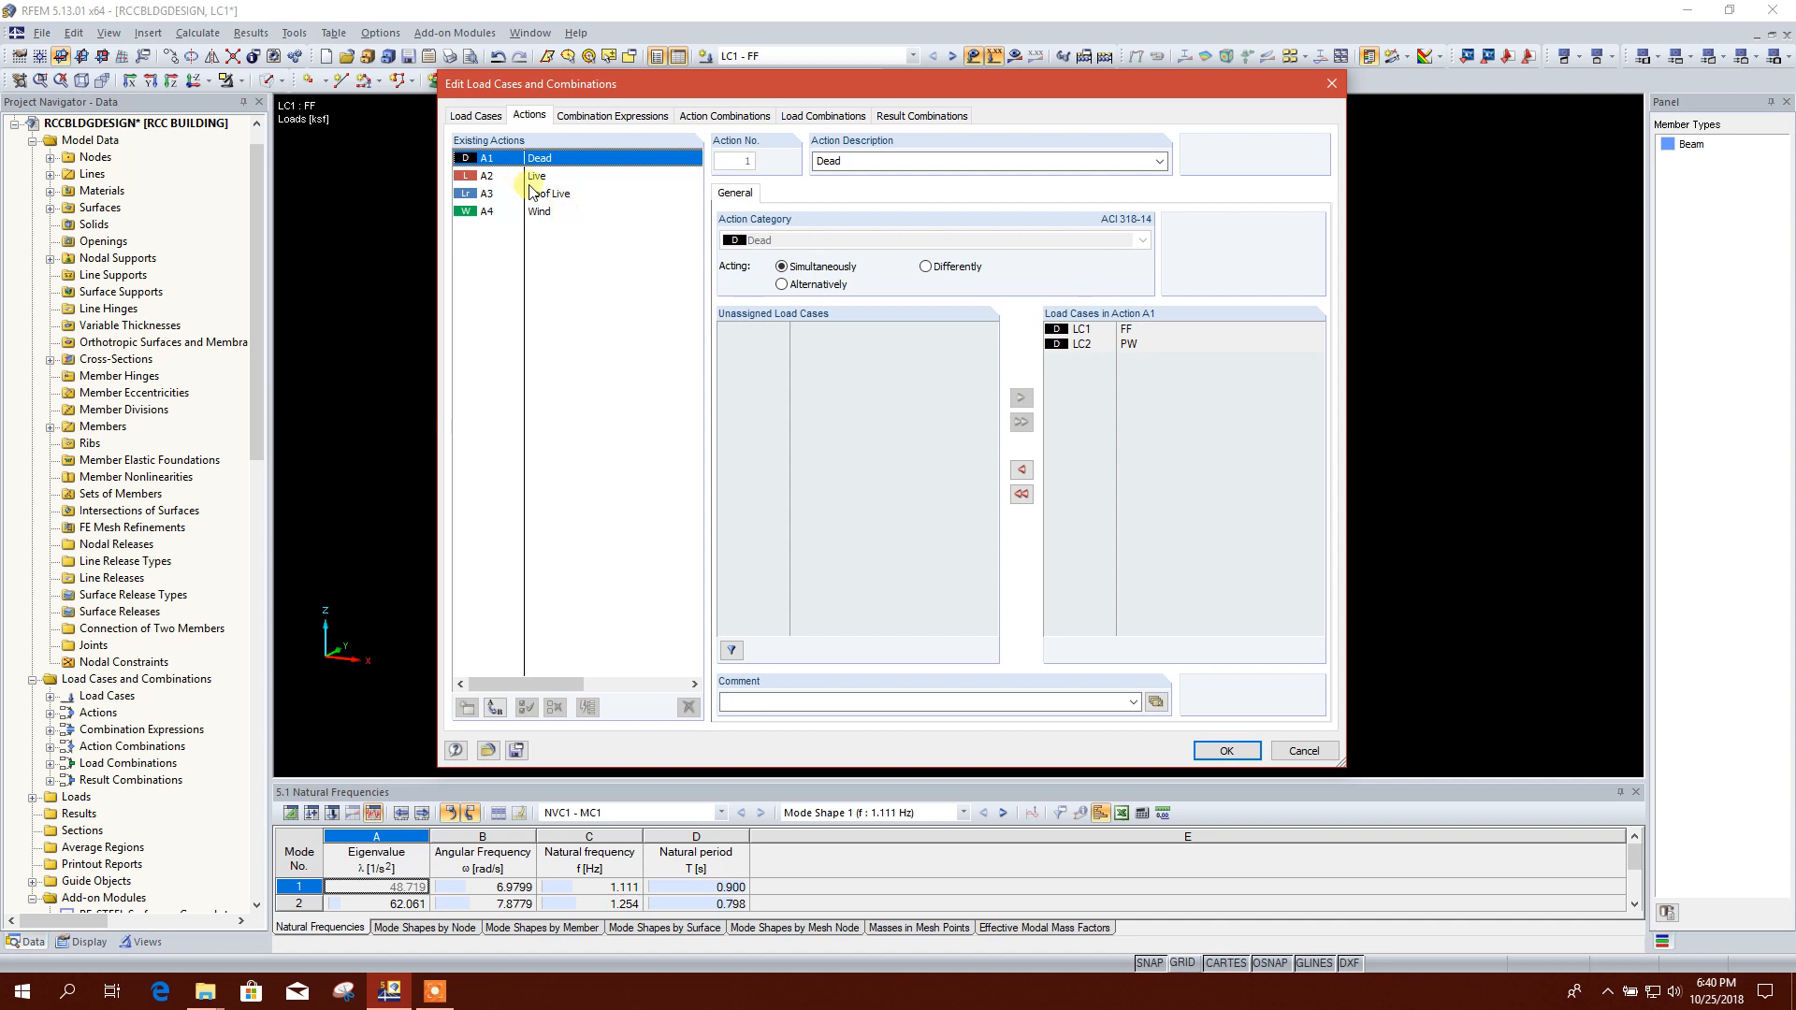
click(635, 119)
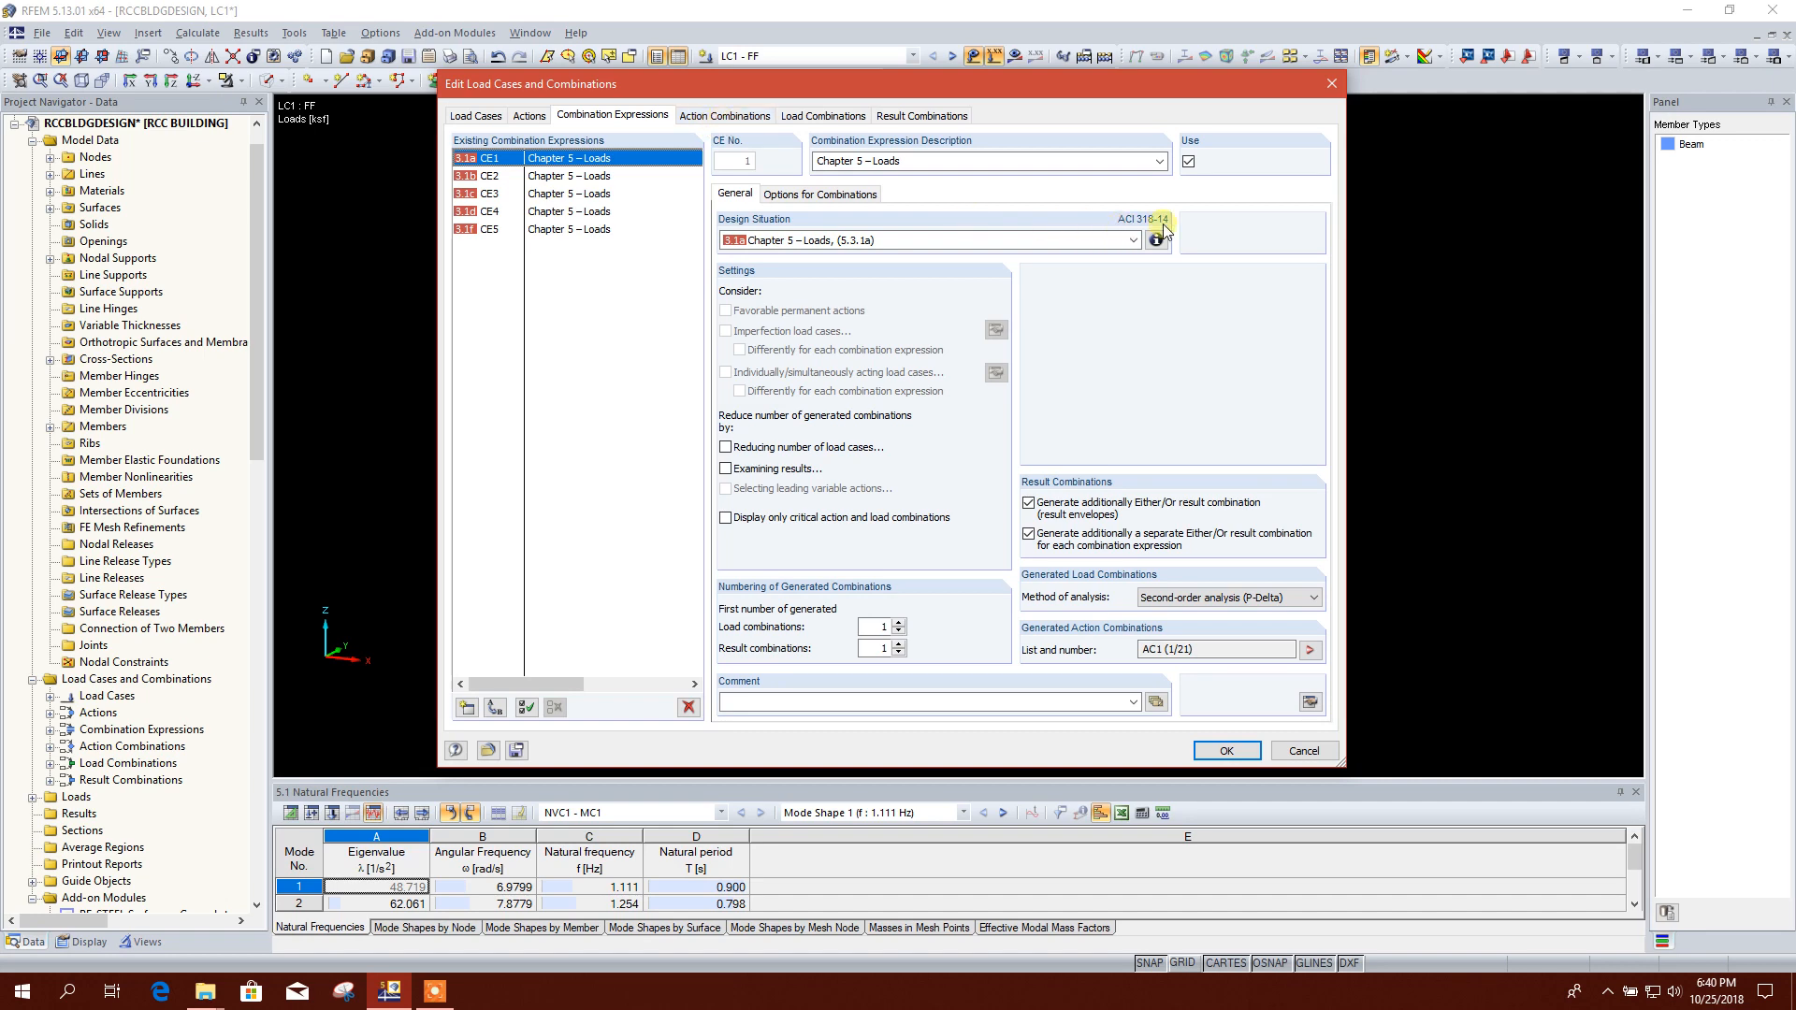
click(725, 115)
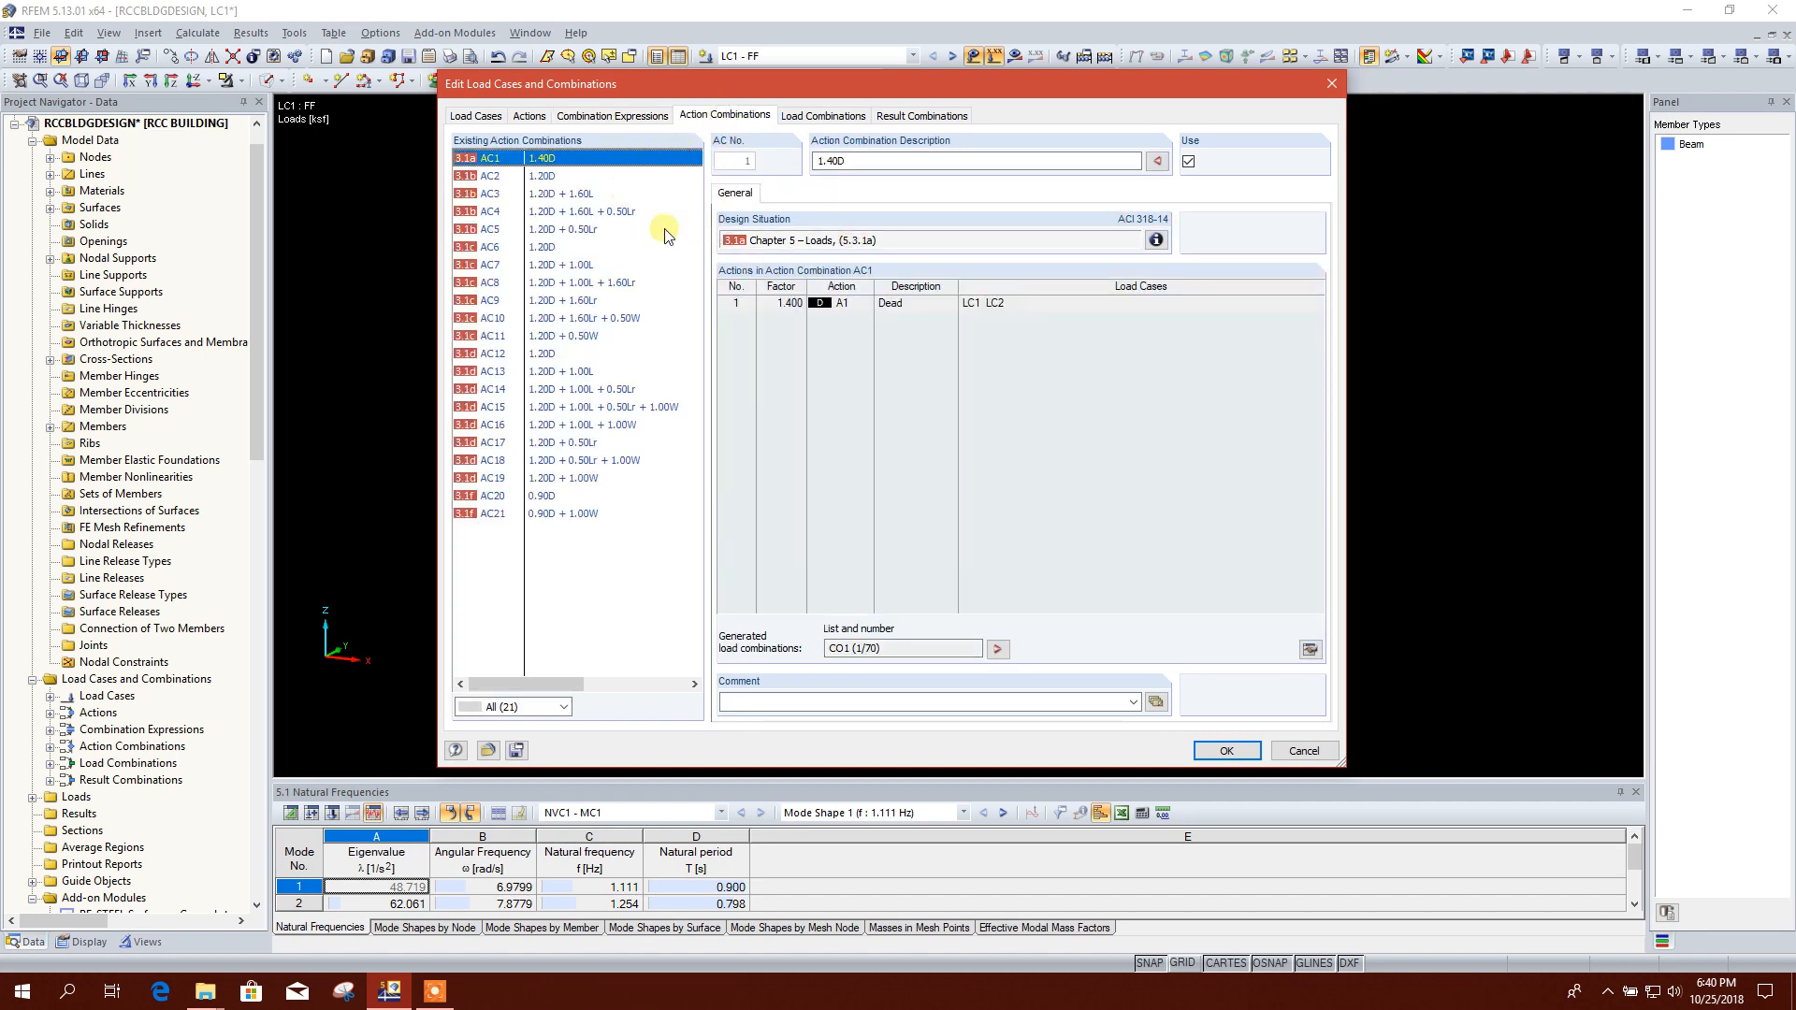
click(823, 116)
drag(695, 221, 699, 510)
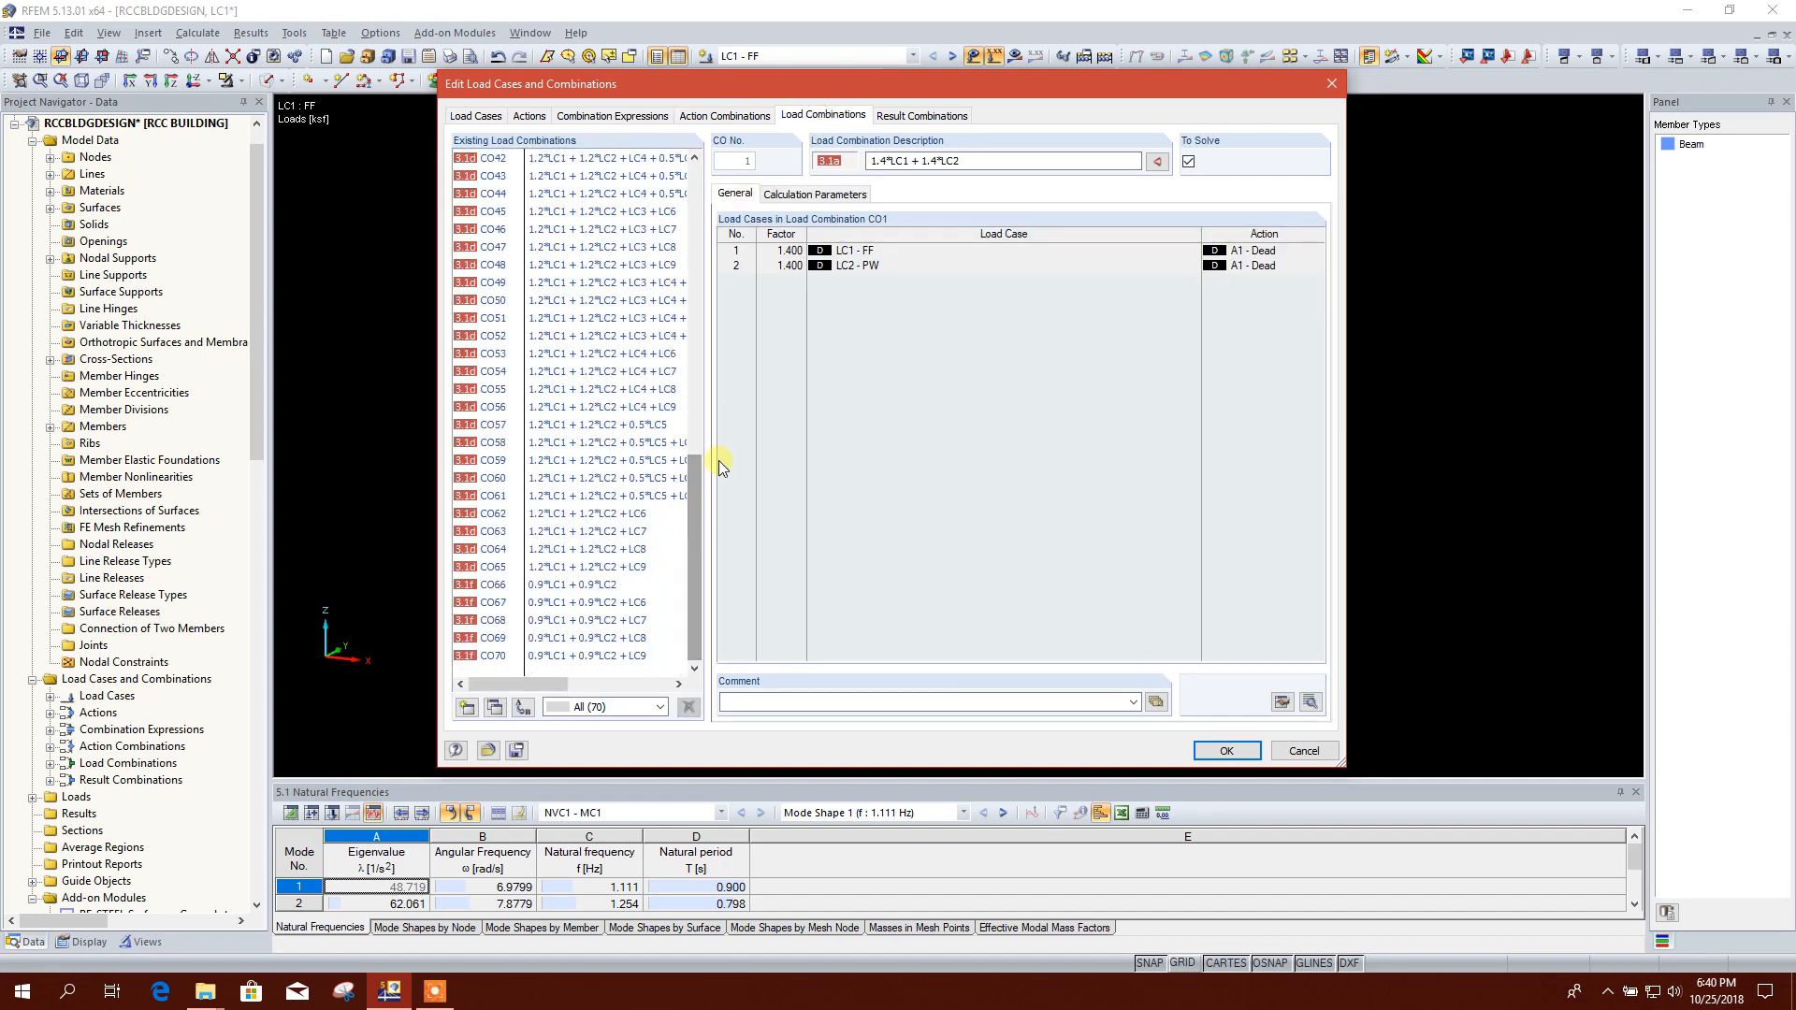
Step: Review the loading in result combinations RC1 through RC5 and accept the load cases and combinations
click(922, 115)
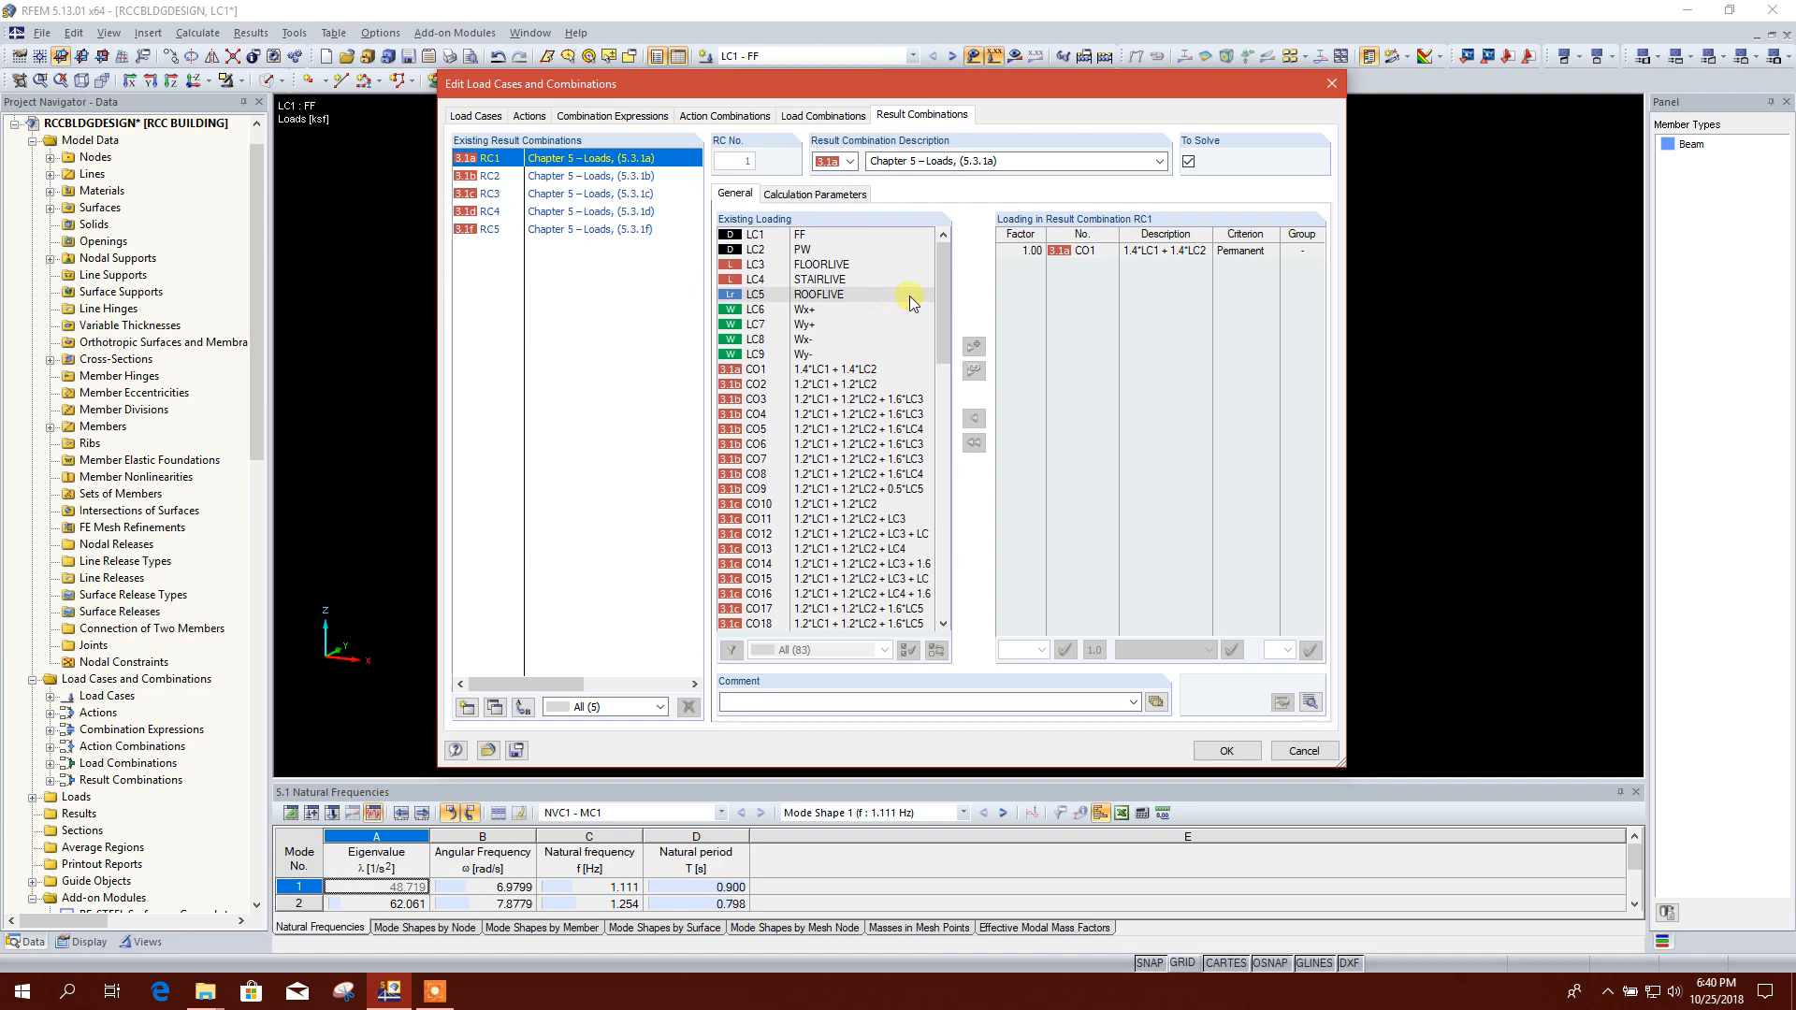
scroll(940, 290, down, 2)
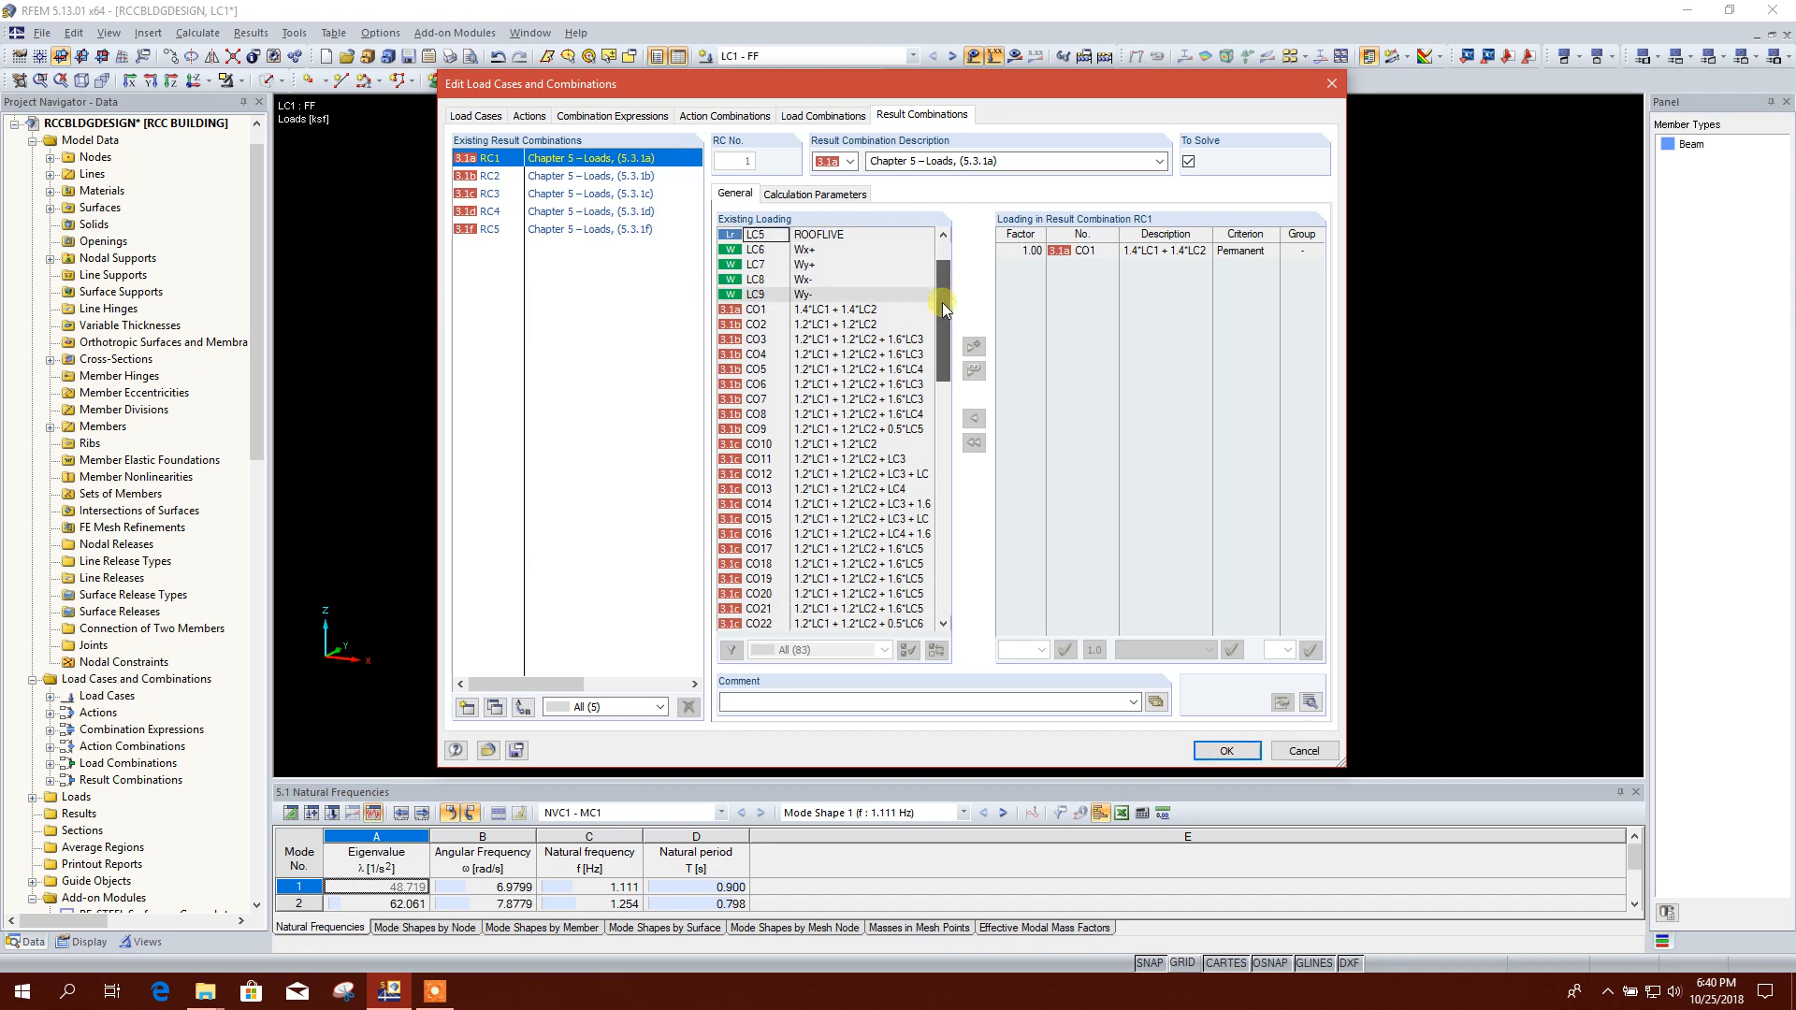
click(552, 178)
click(566, 193)
click(571, 212)
click(575, 229)
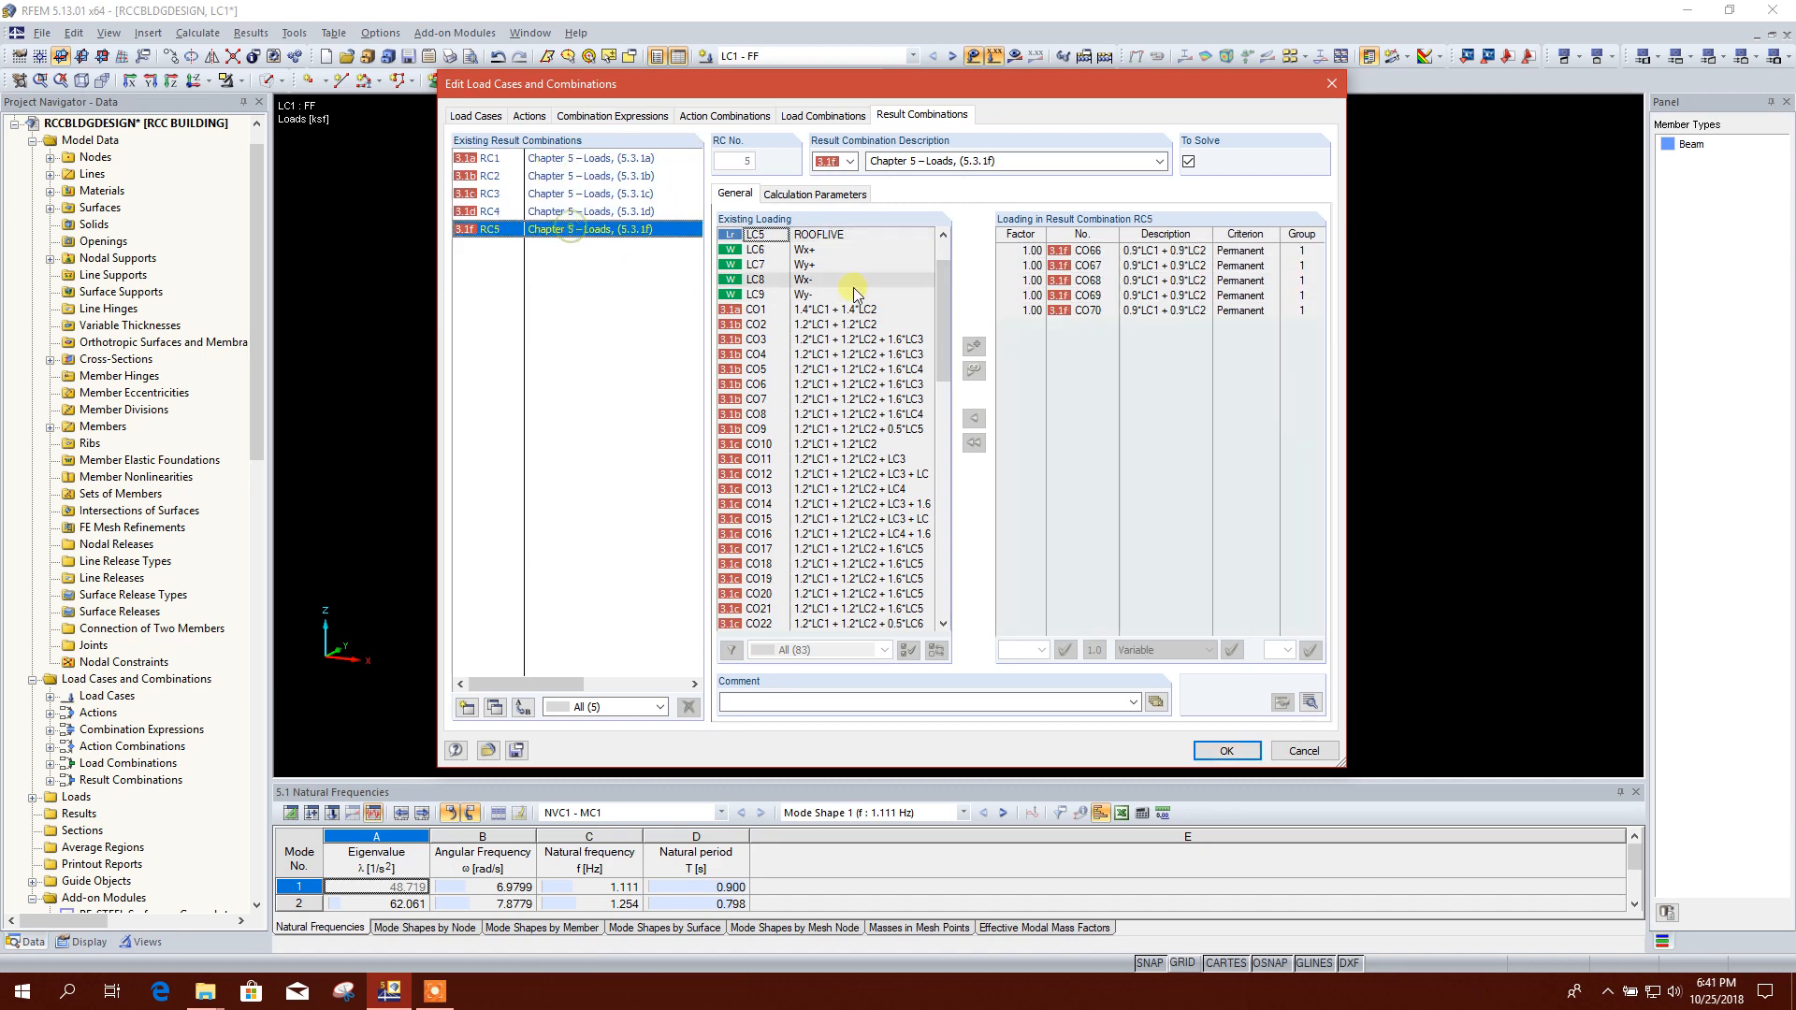
click(1235, 752)
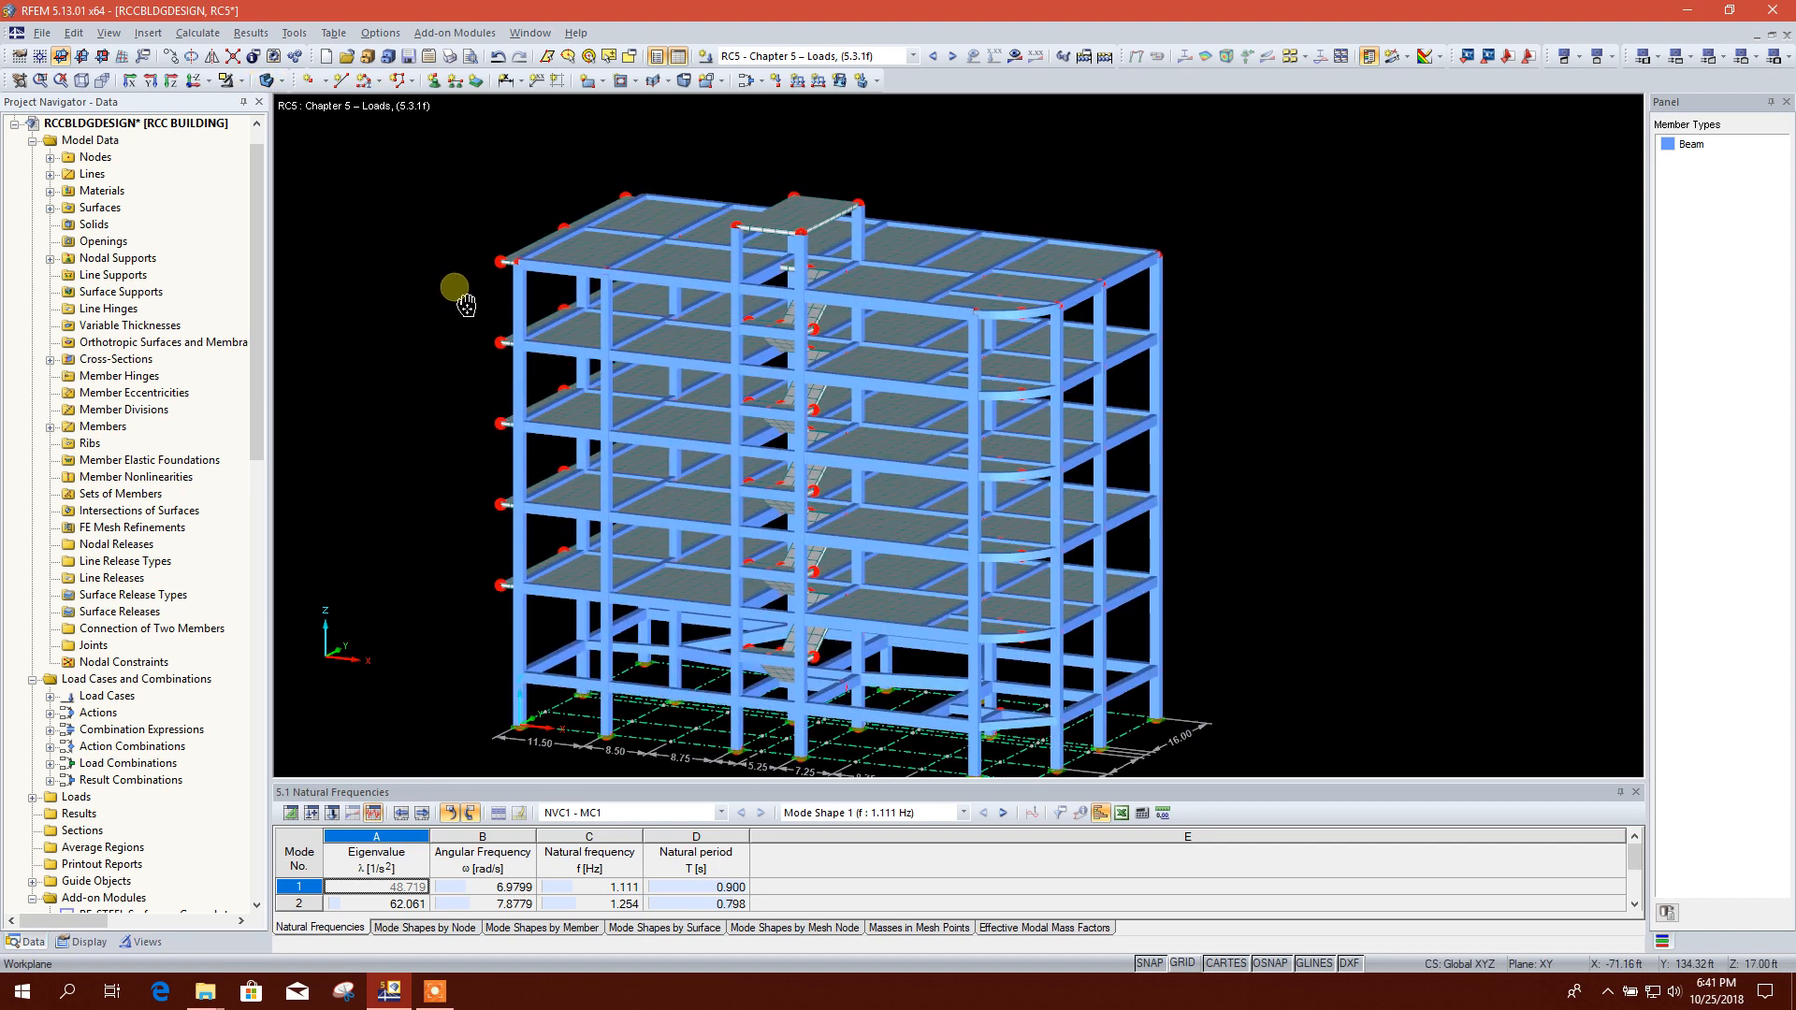
Step: Calculate all load cases and combinations, proceeding despite the distorted elements in the FE mesh
click(198, 33)
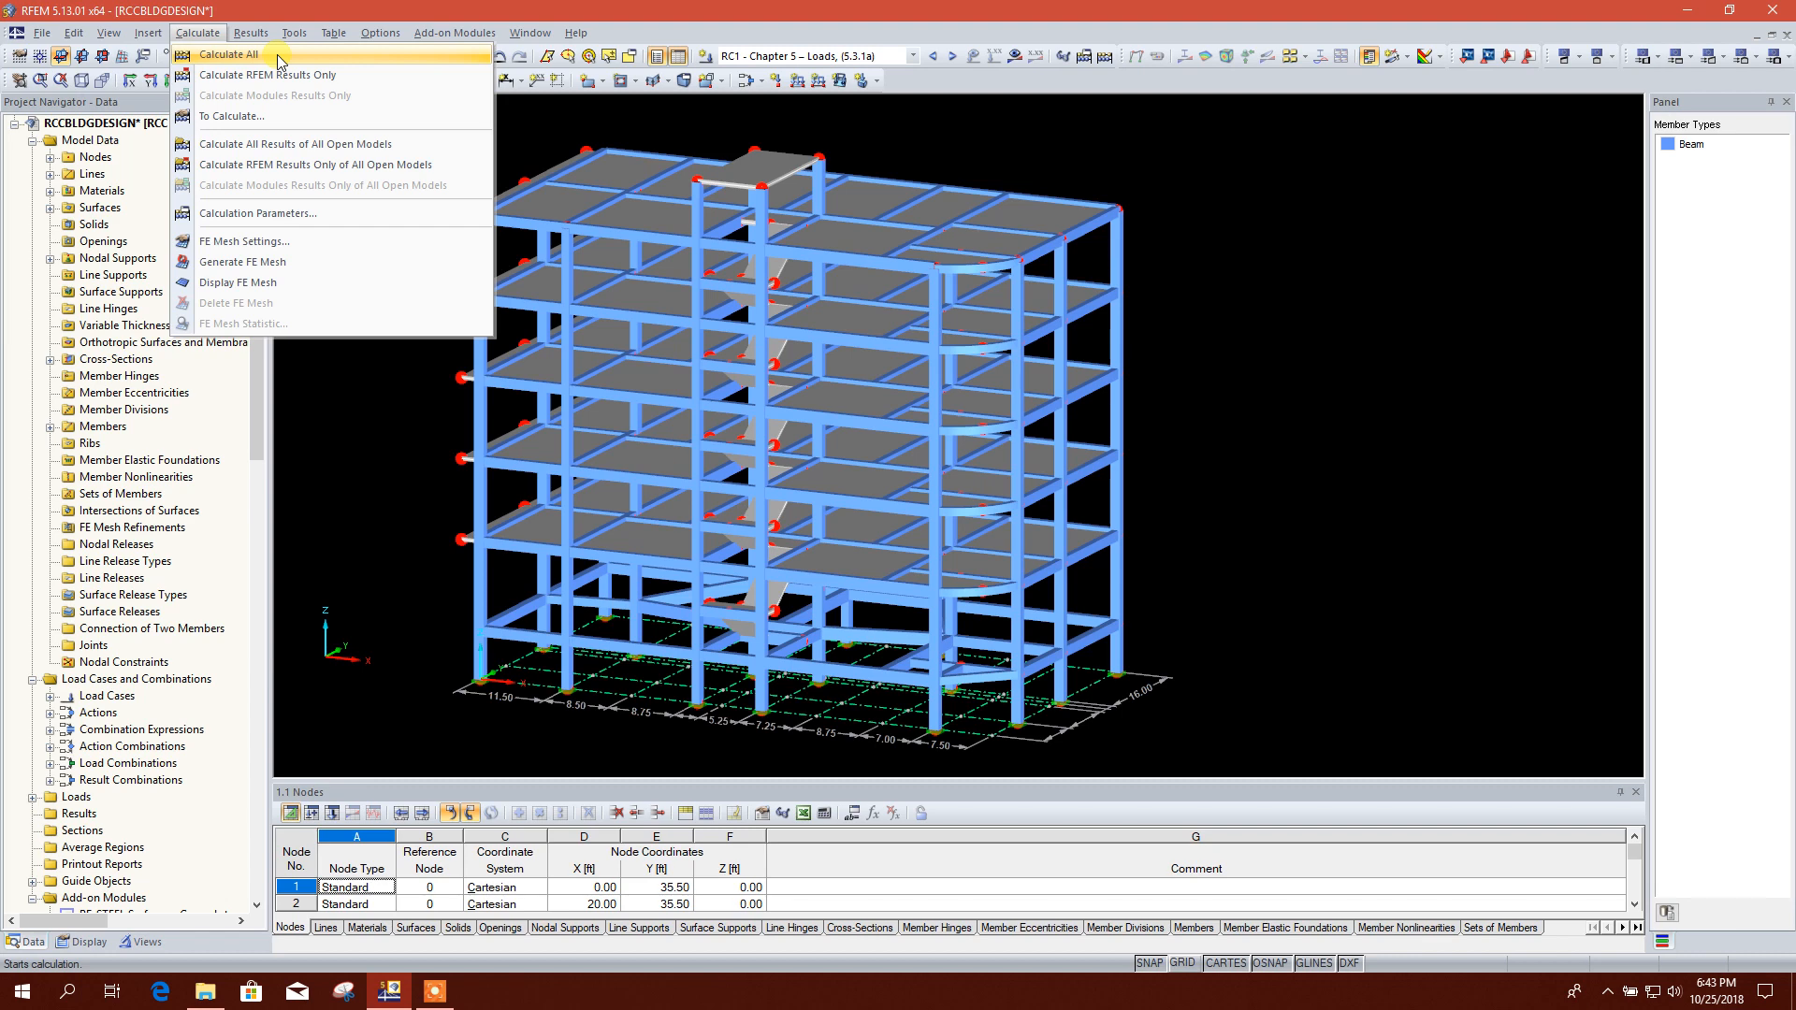
click(279, 56)
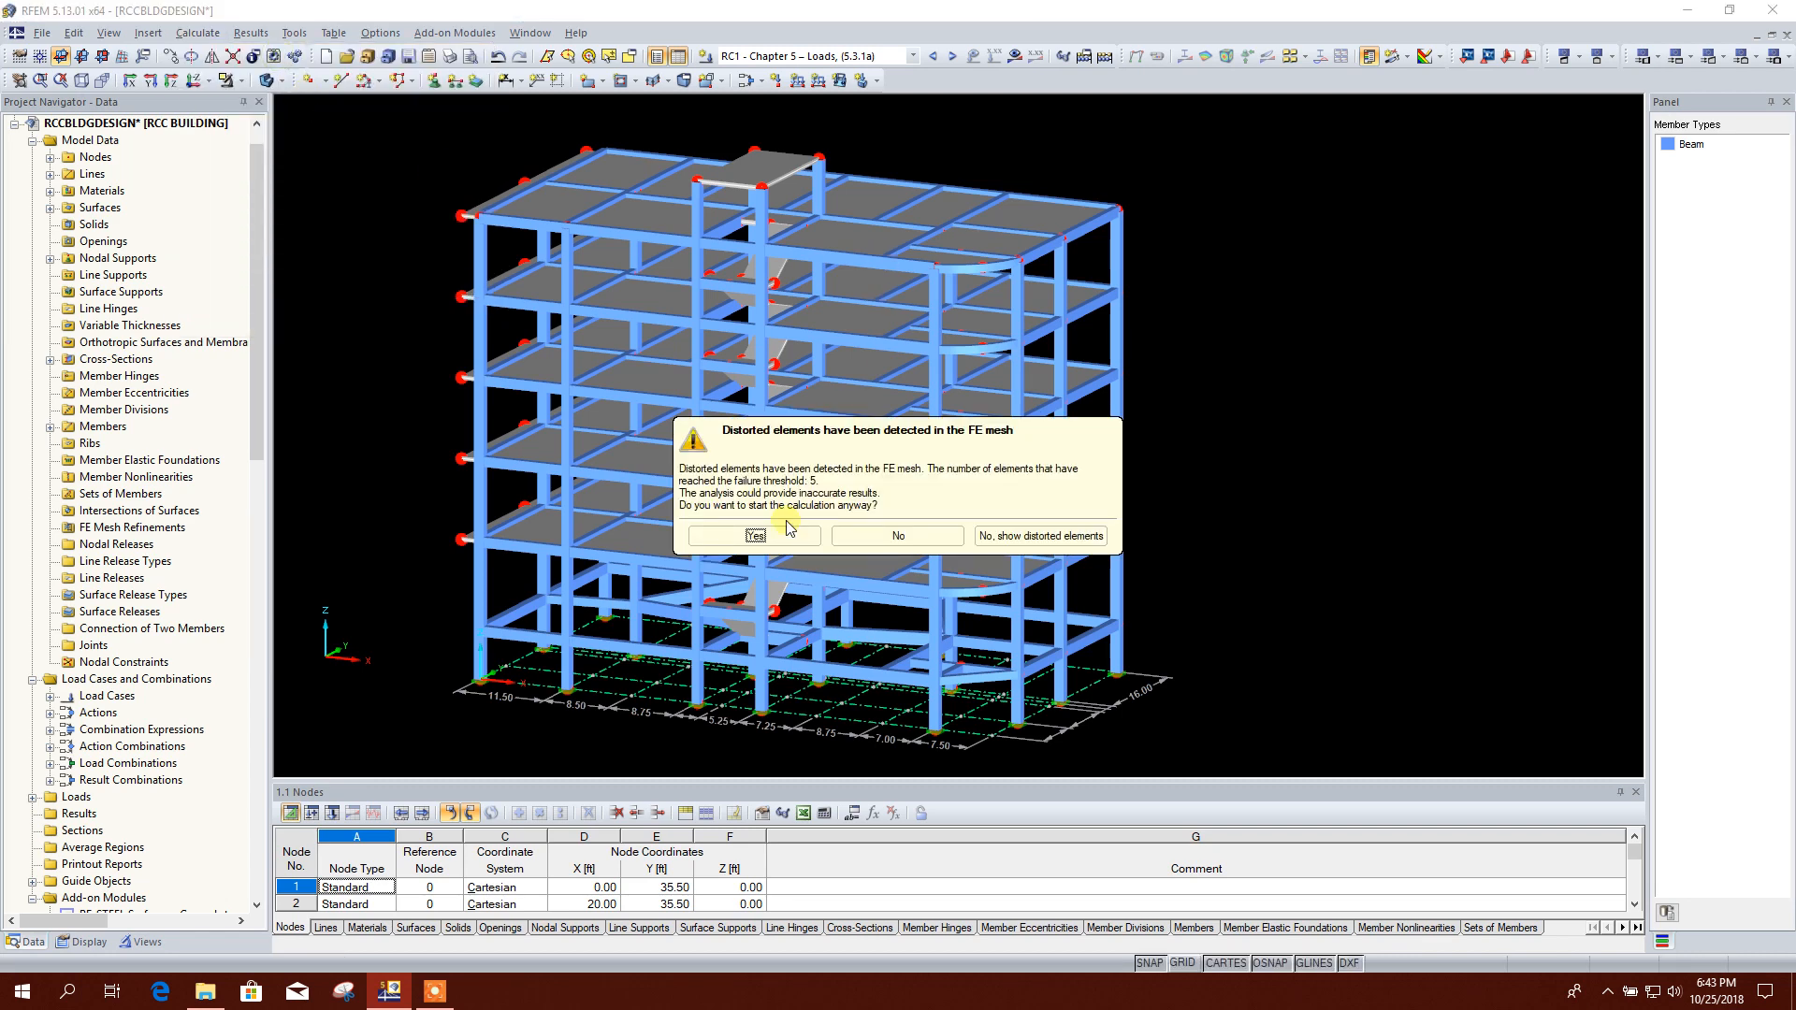
click(795, 540)
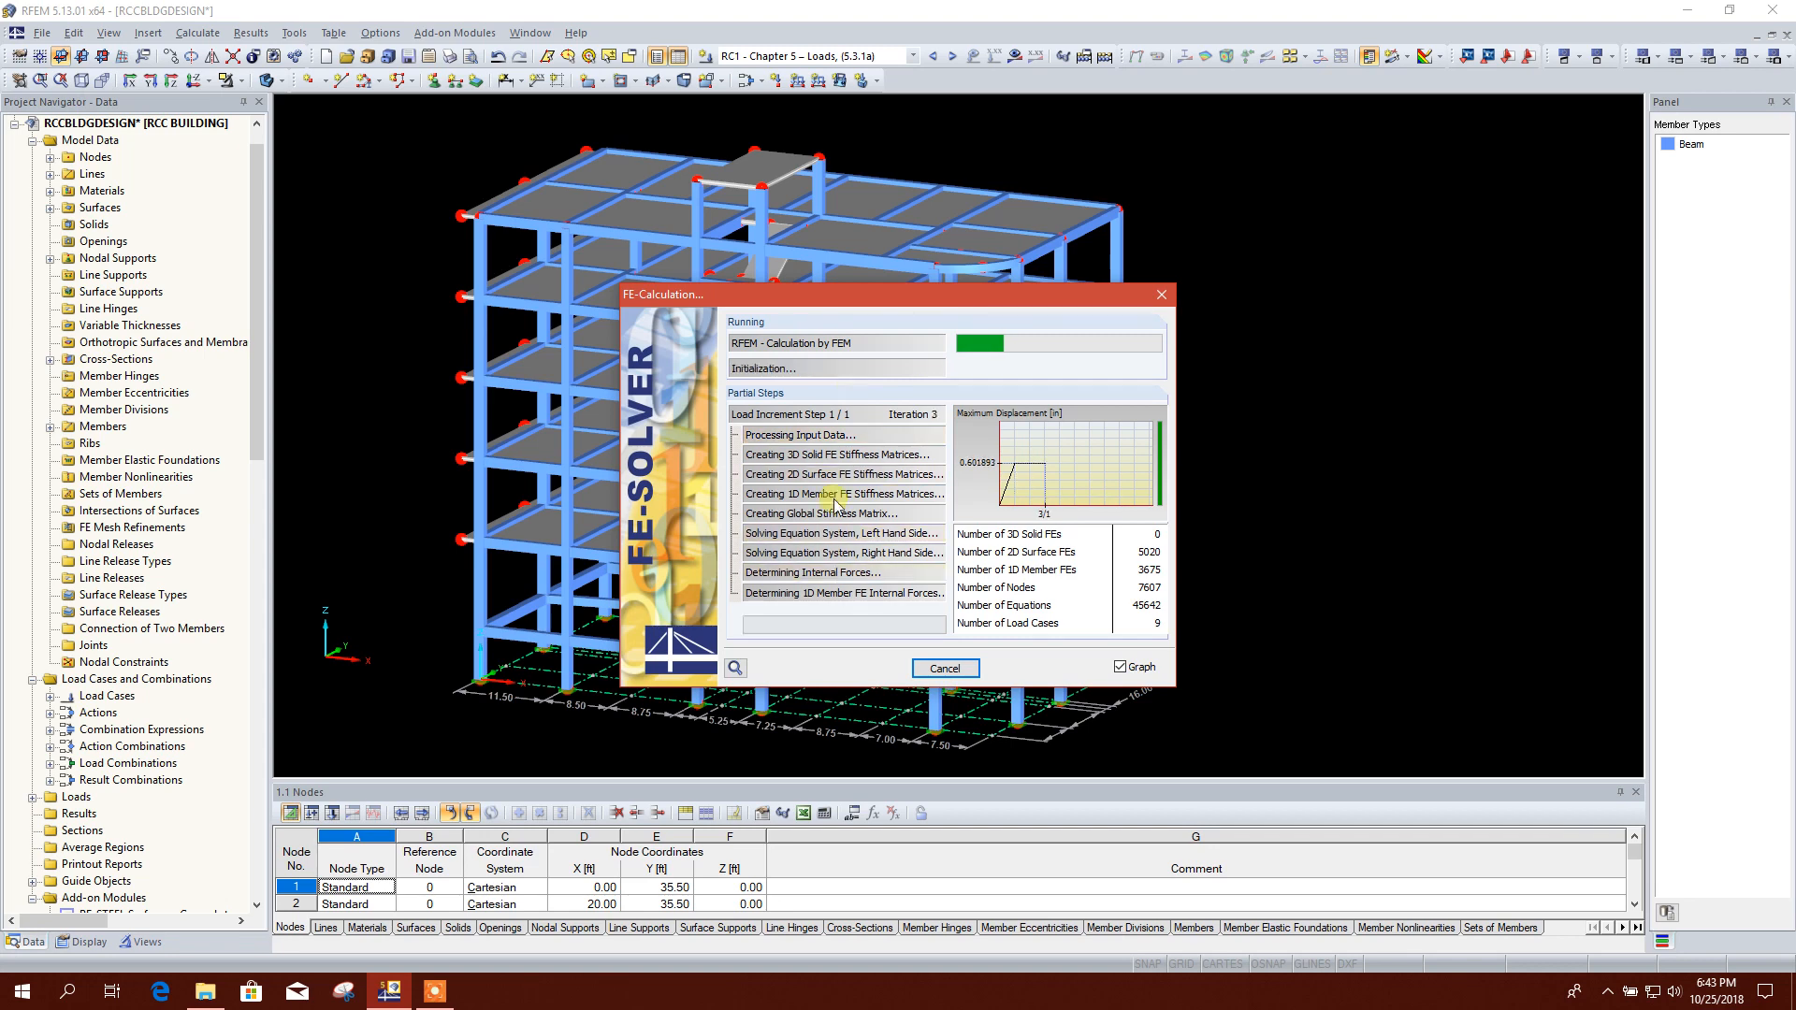
click(436, 990)
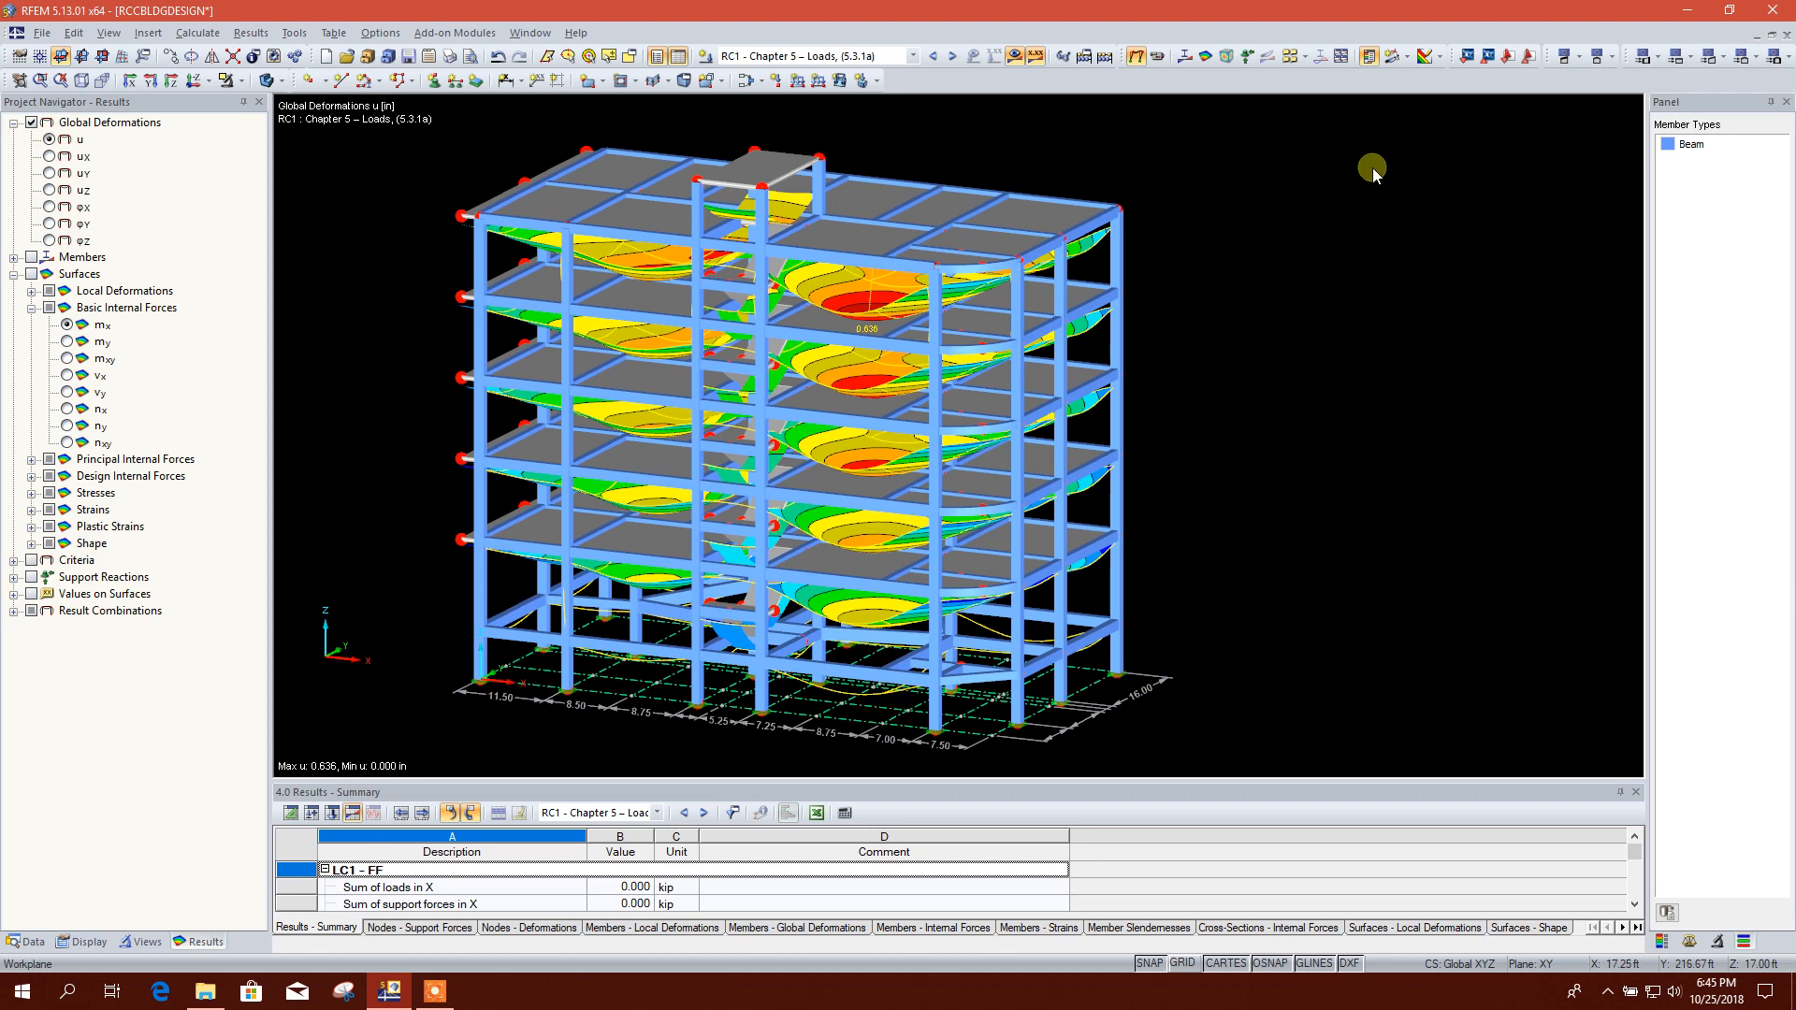
Step: Switch the building to wireframe display and view the animated global deformations of RC1
click(270, 82)
click(270, 81)
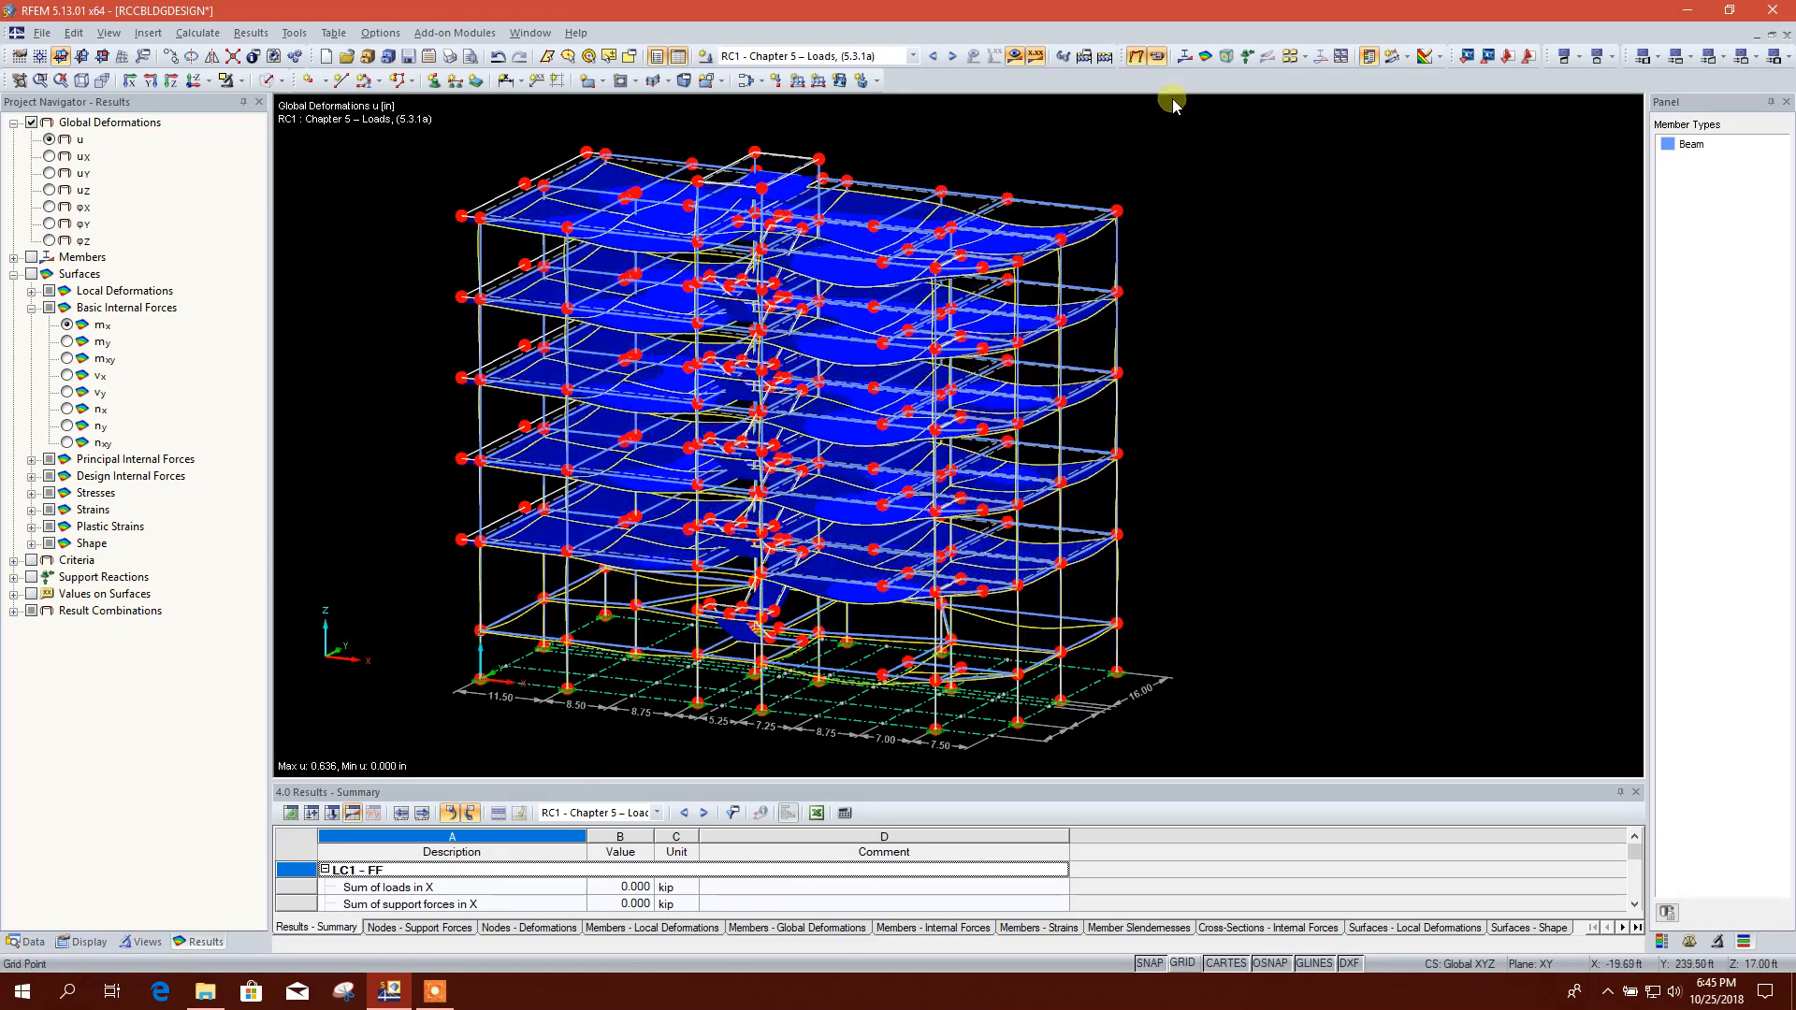
click(1160, 57)
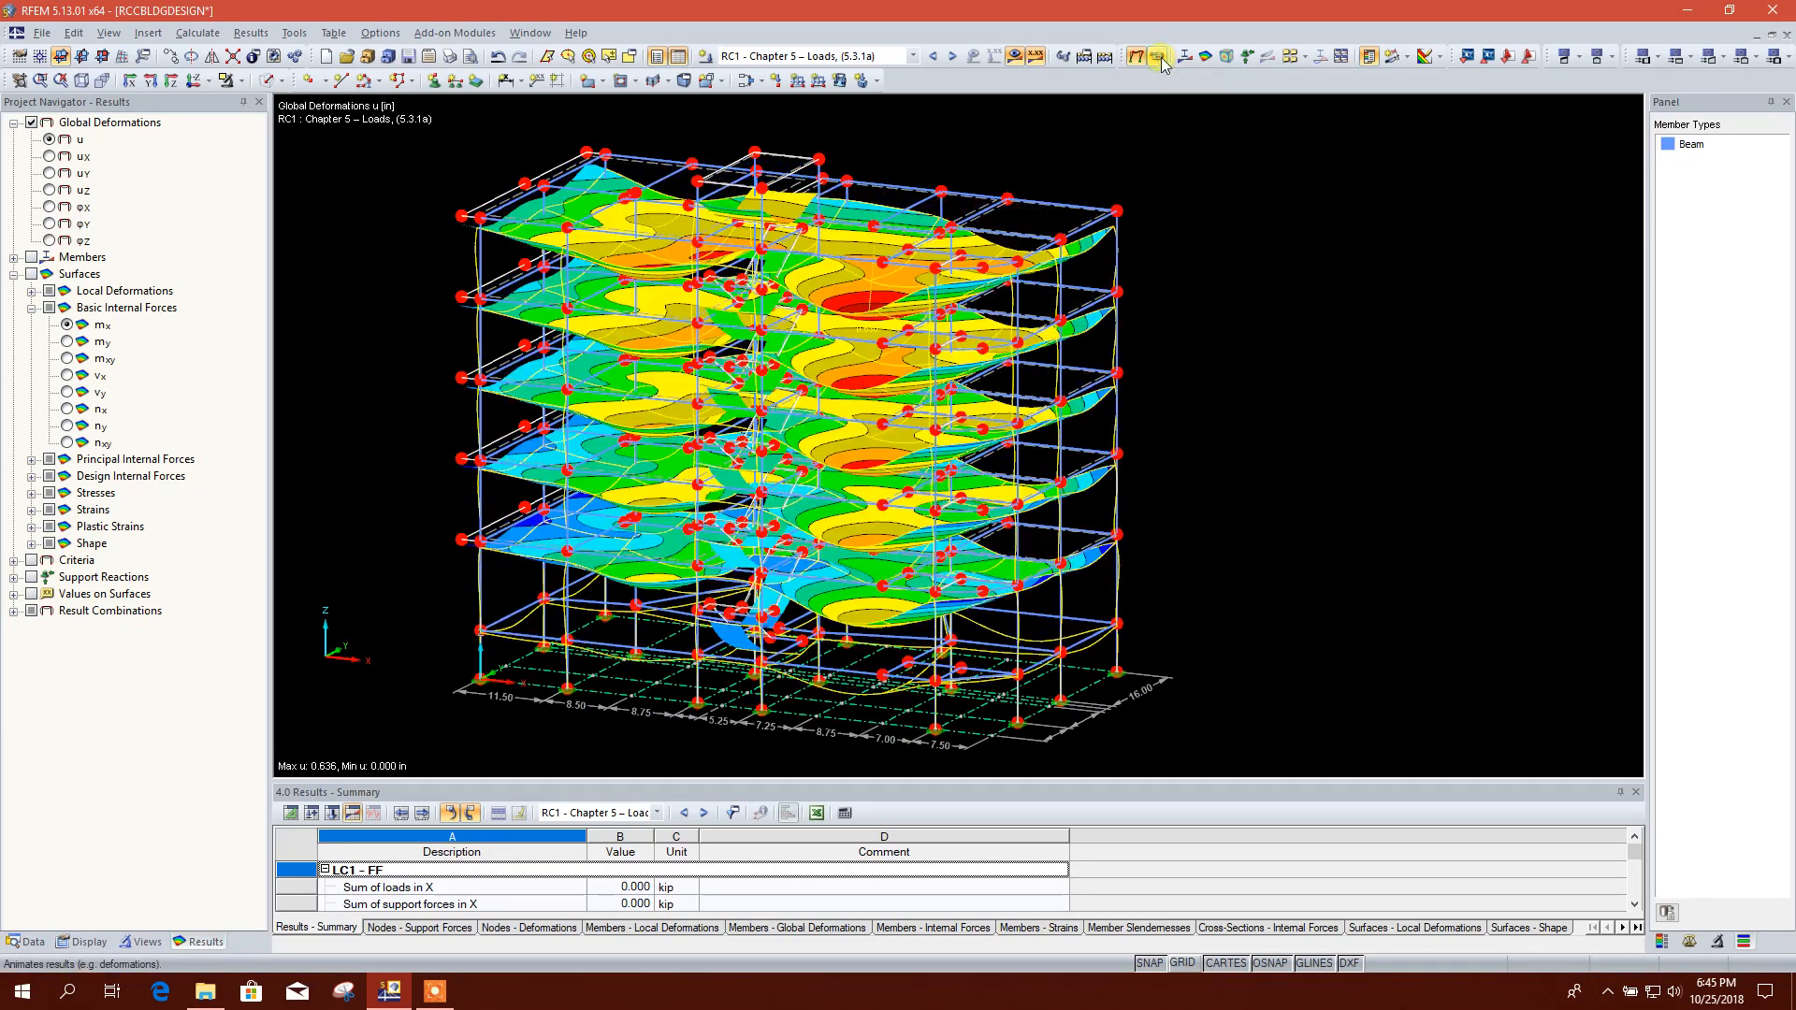
Step: Show the global deformation results of wind load case LC6 - Wx+
click(912, 56)
scroll(854, 221, down, 10)
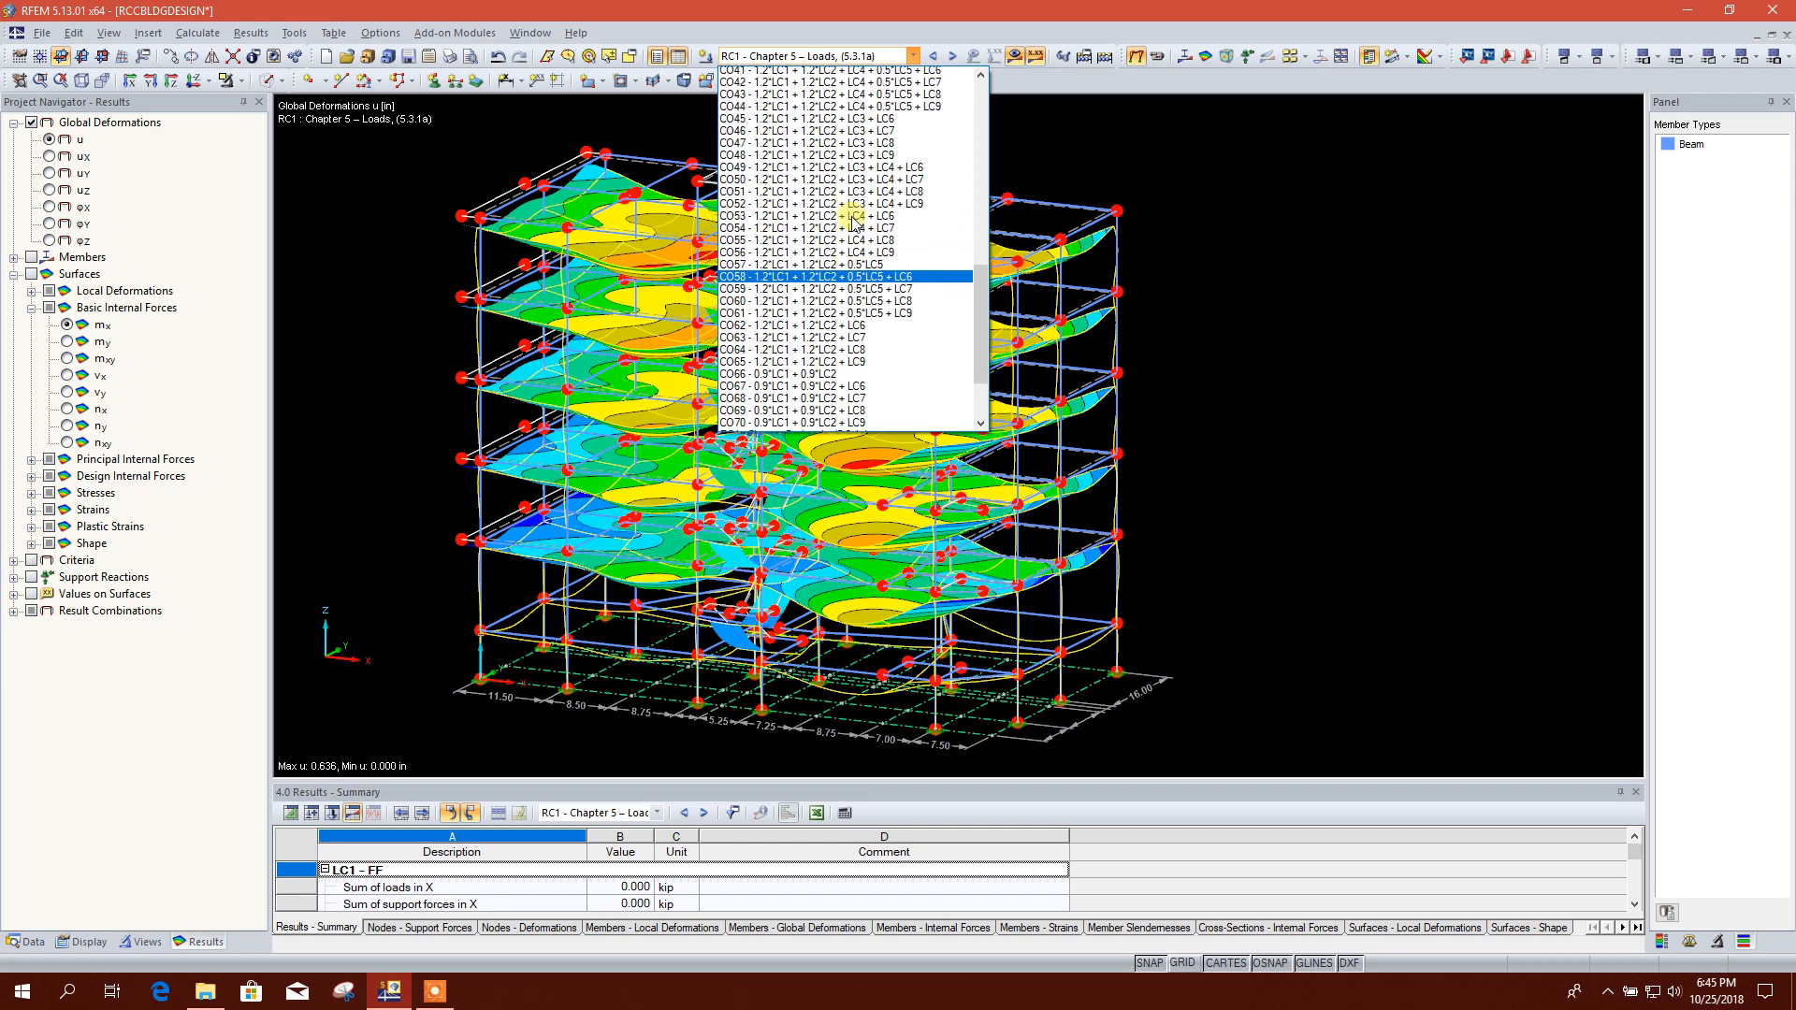
scroll(853, 221, up, 12)
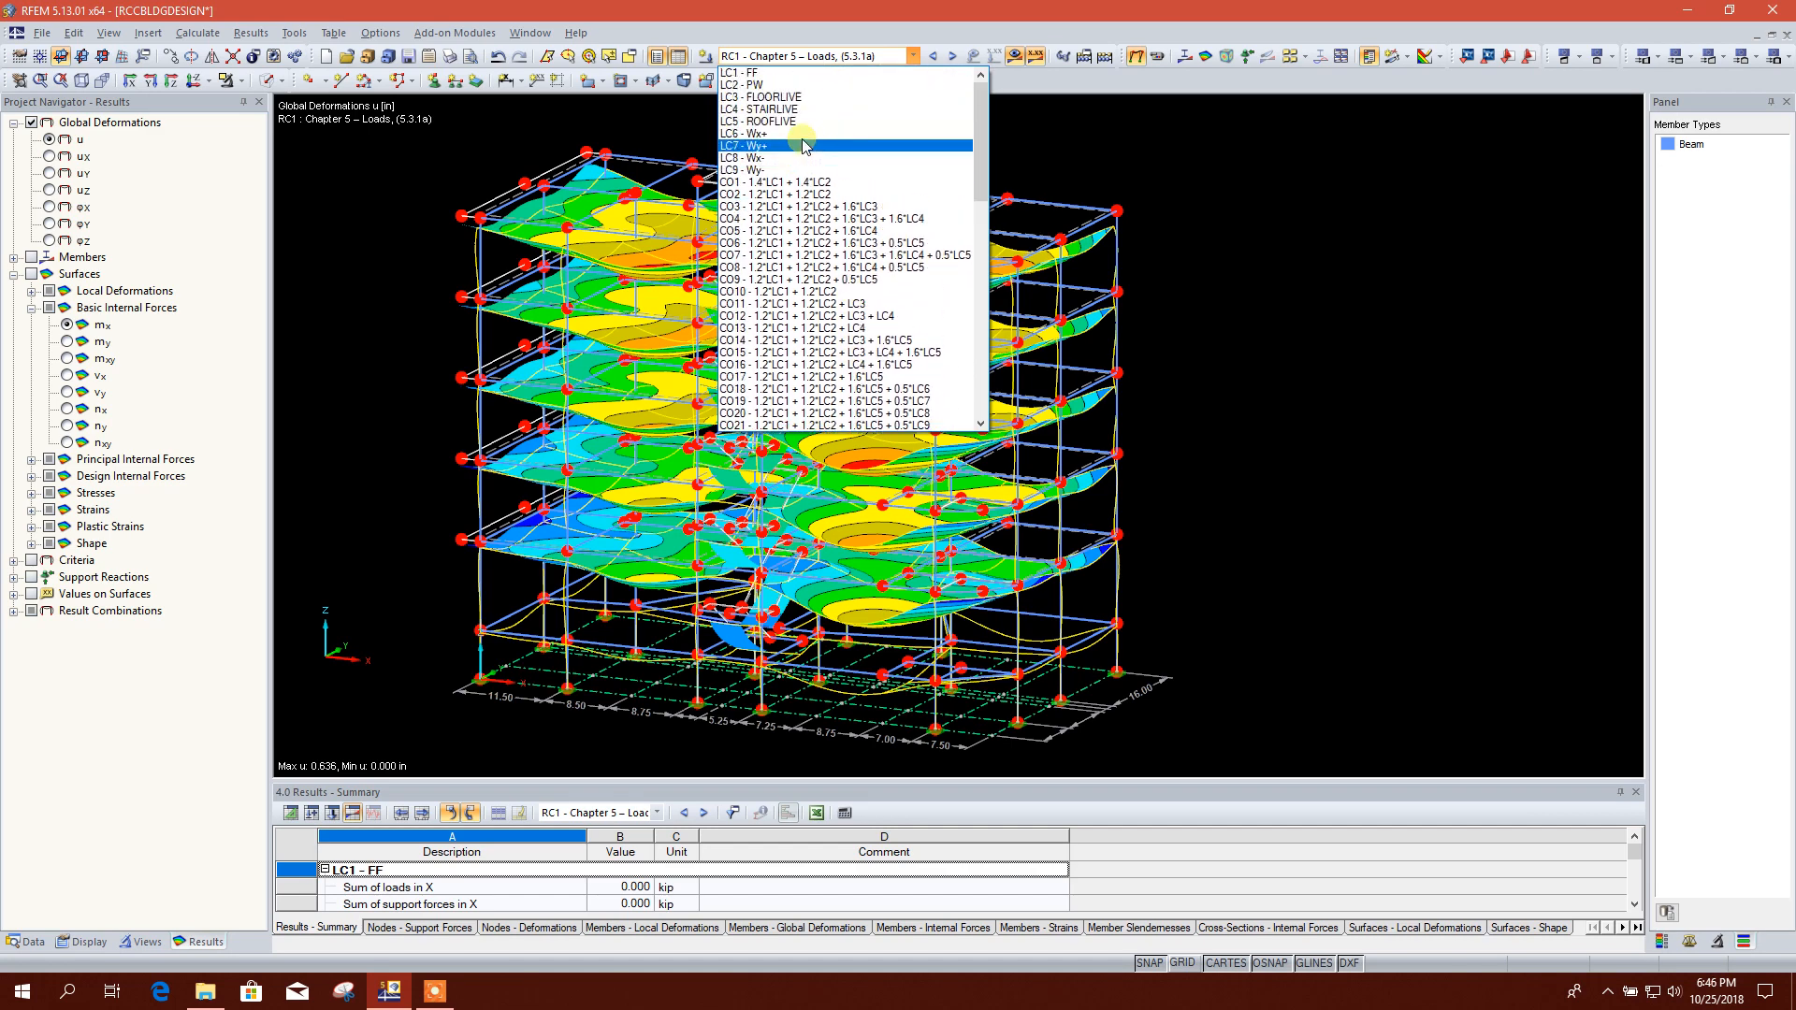
click(767, 134)
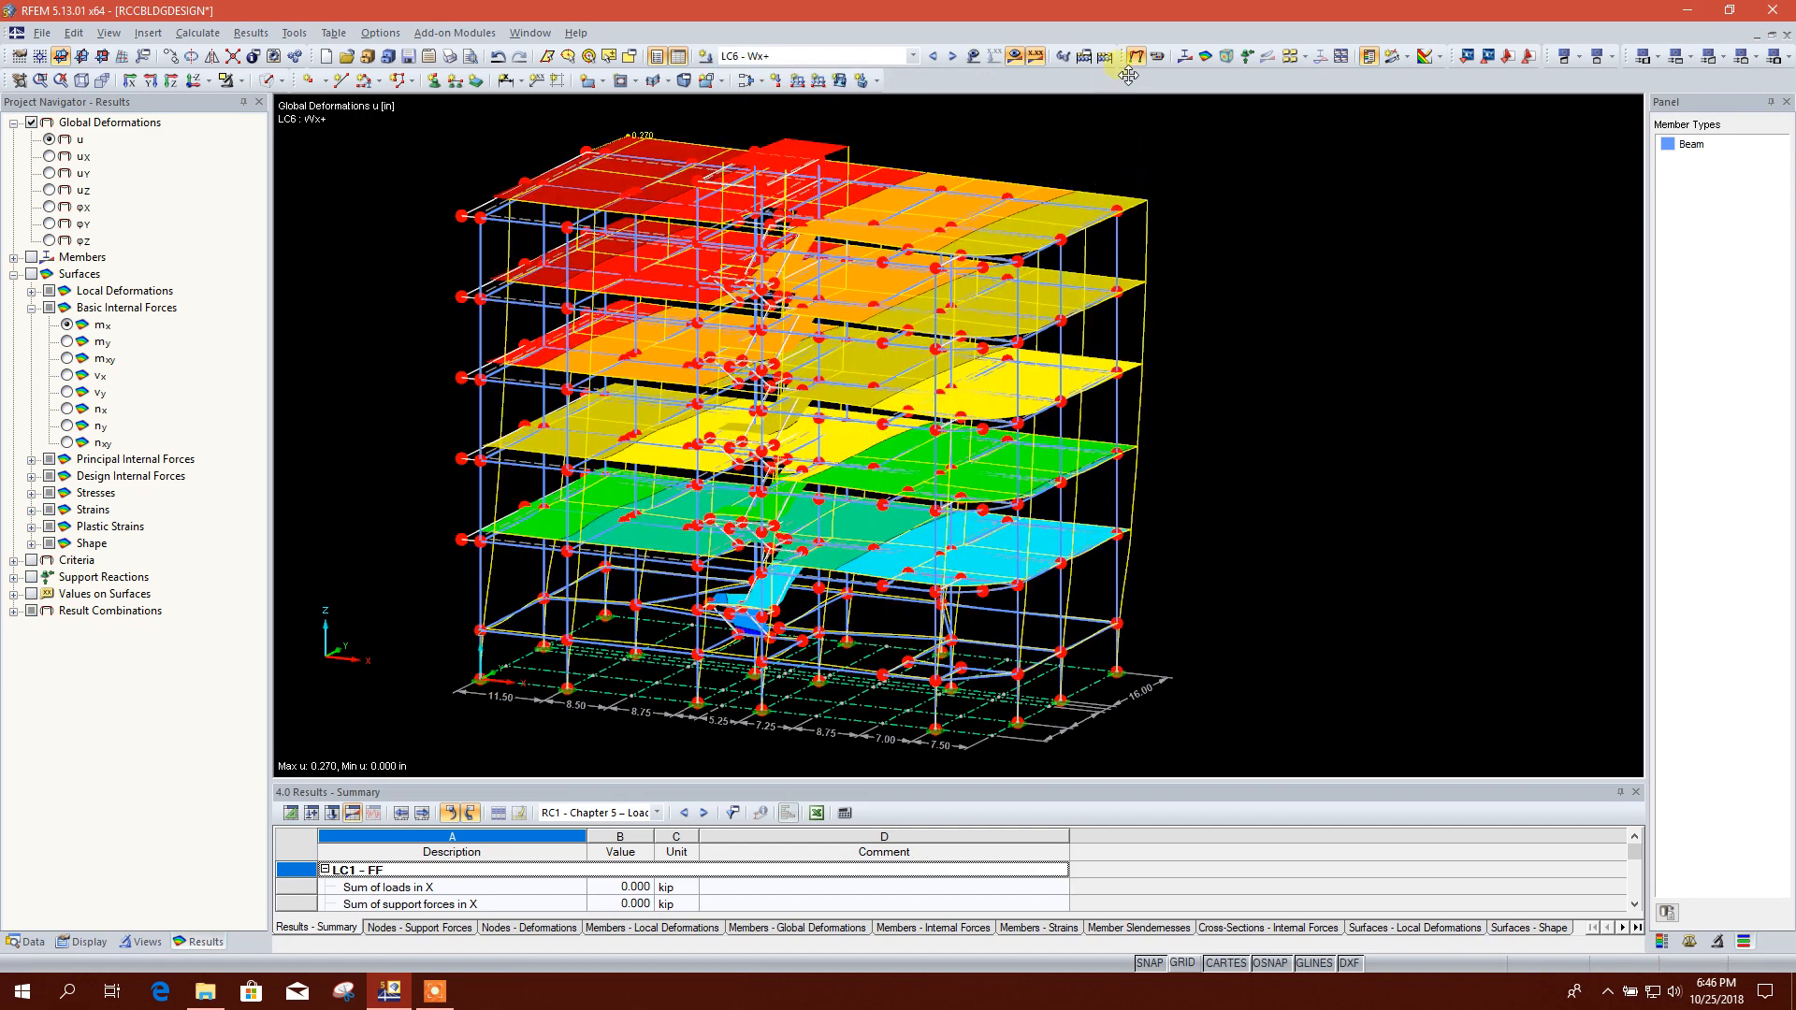
Step: Play the animation of the total deformation u for LC6, and stop it
click(1134, 57)
click(1134, 58)
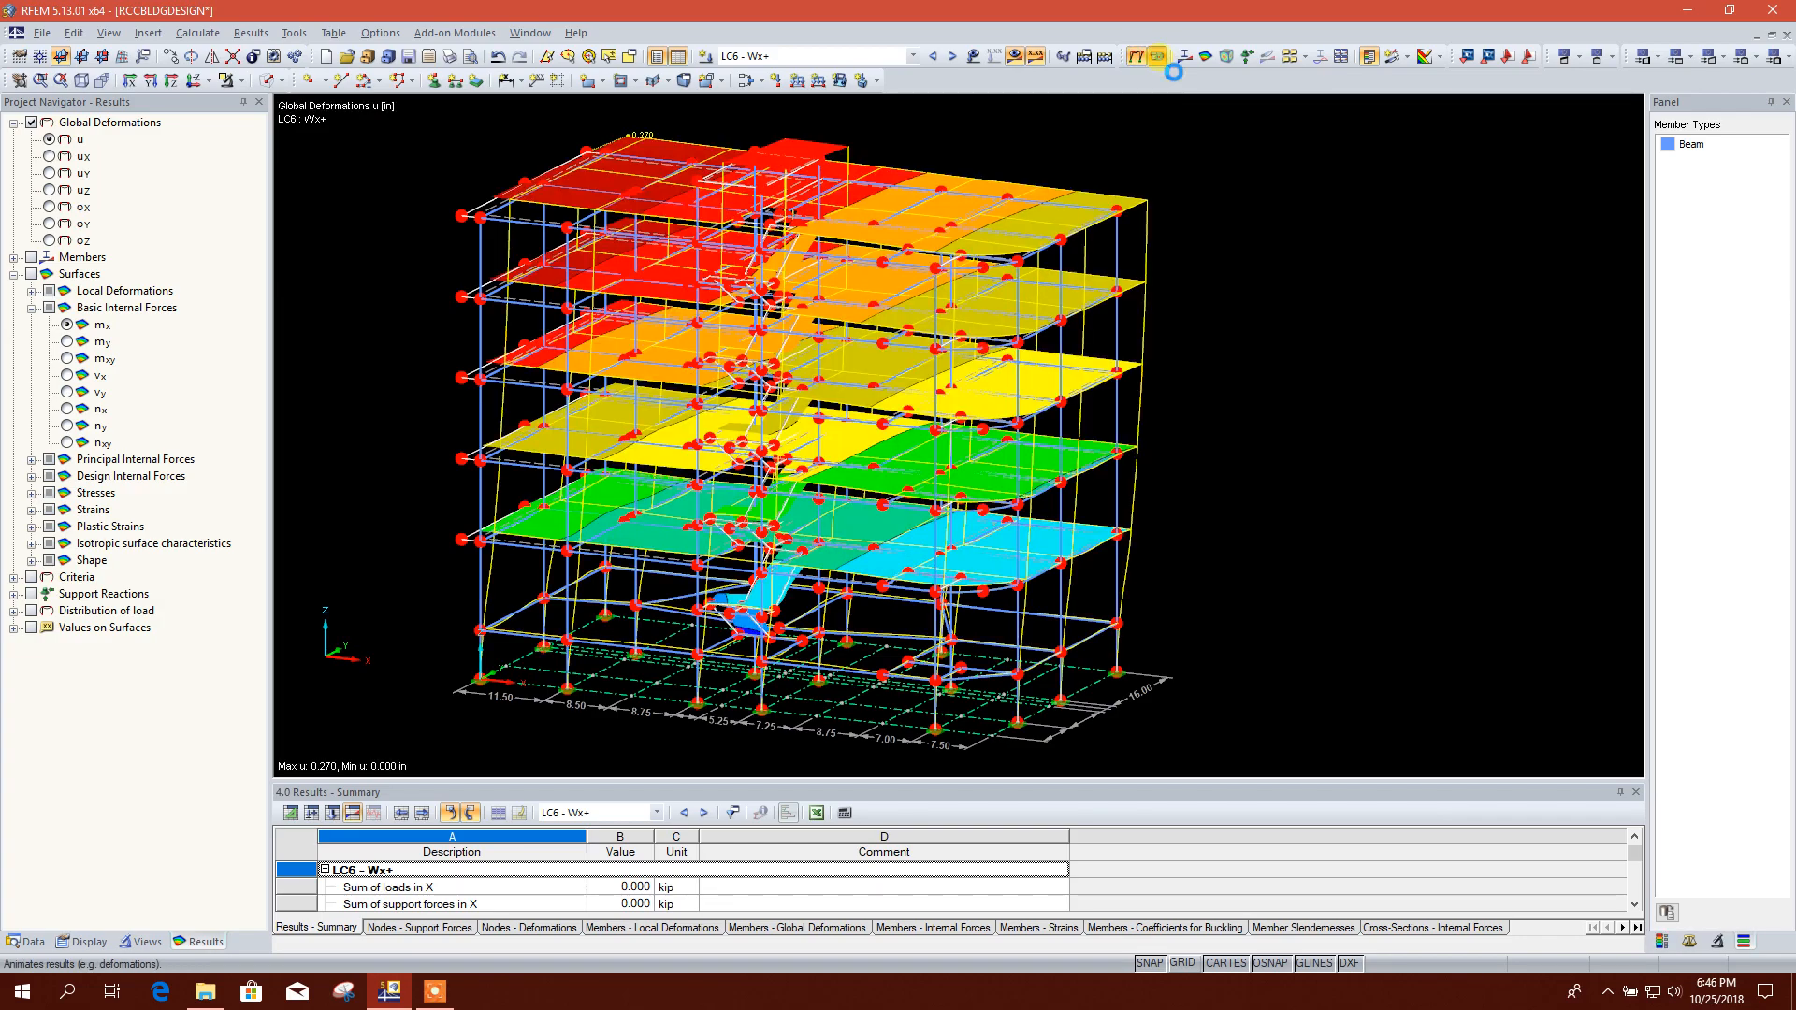
click(1159, 58)
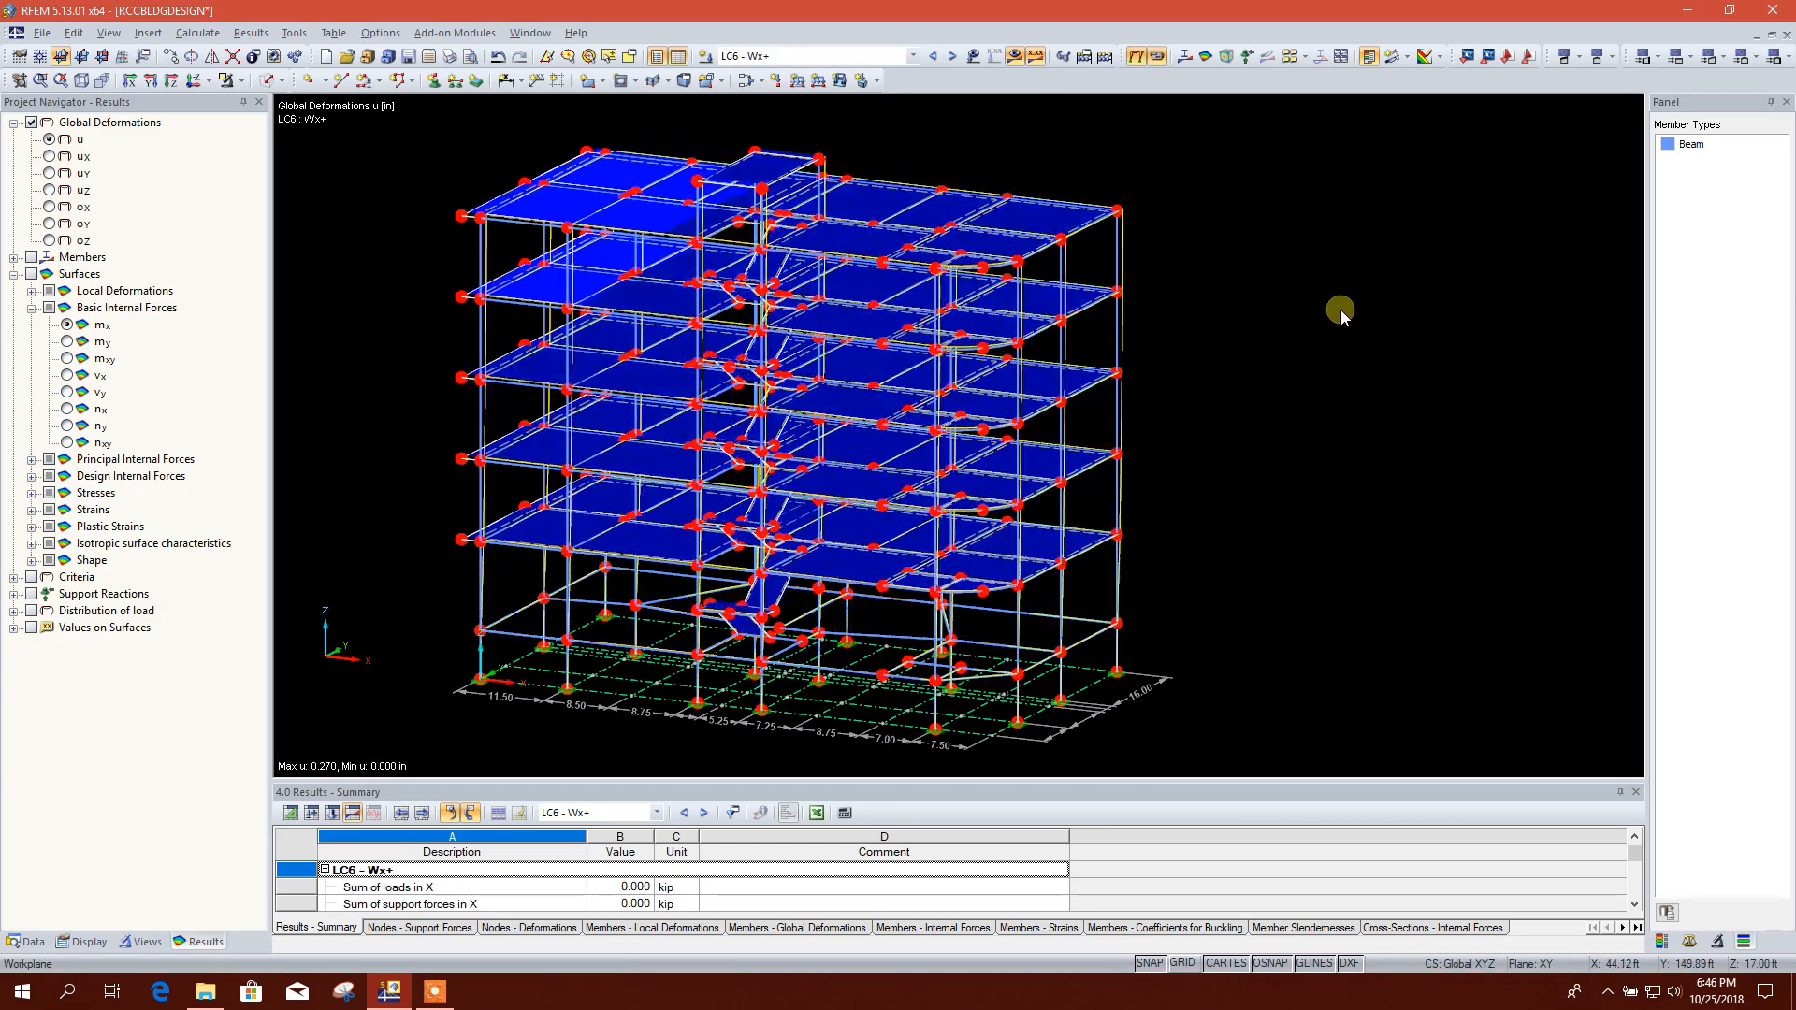
click(1157, 58)
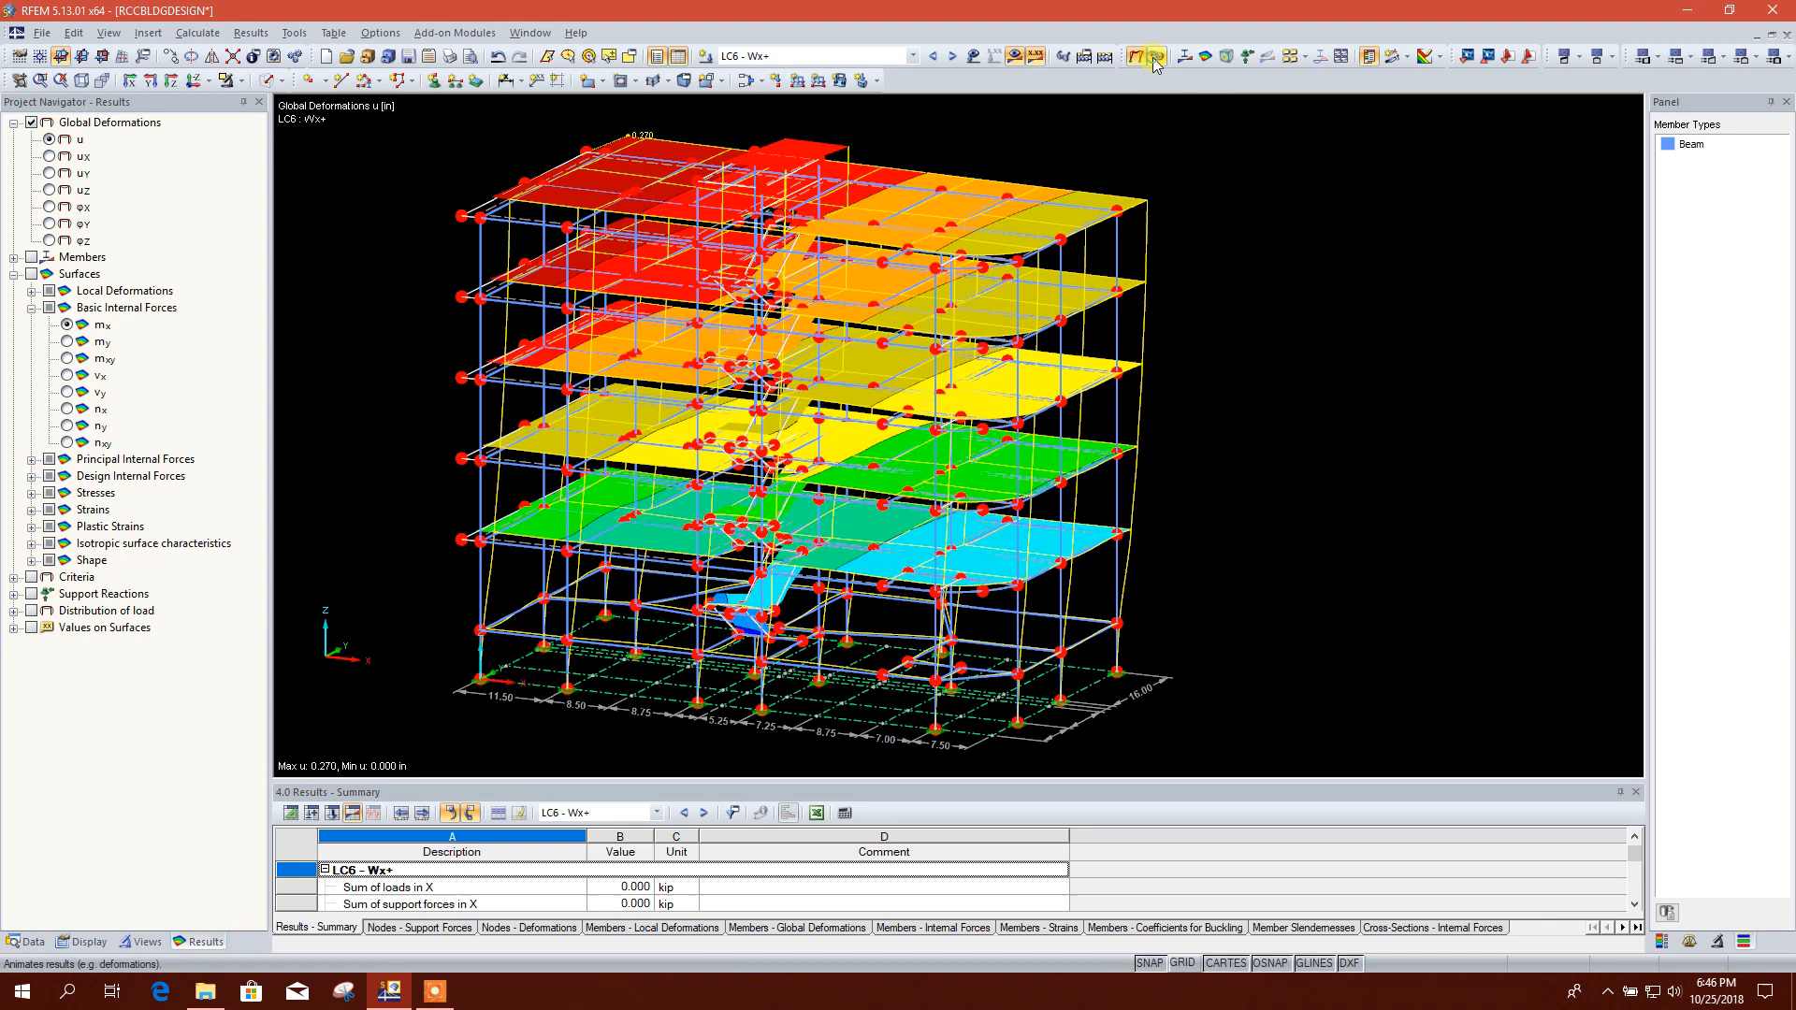
Step: Set the screen display size of the model's nodes to 2 in the display properties
click(380, 32)
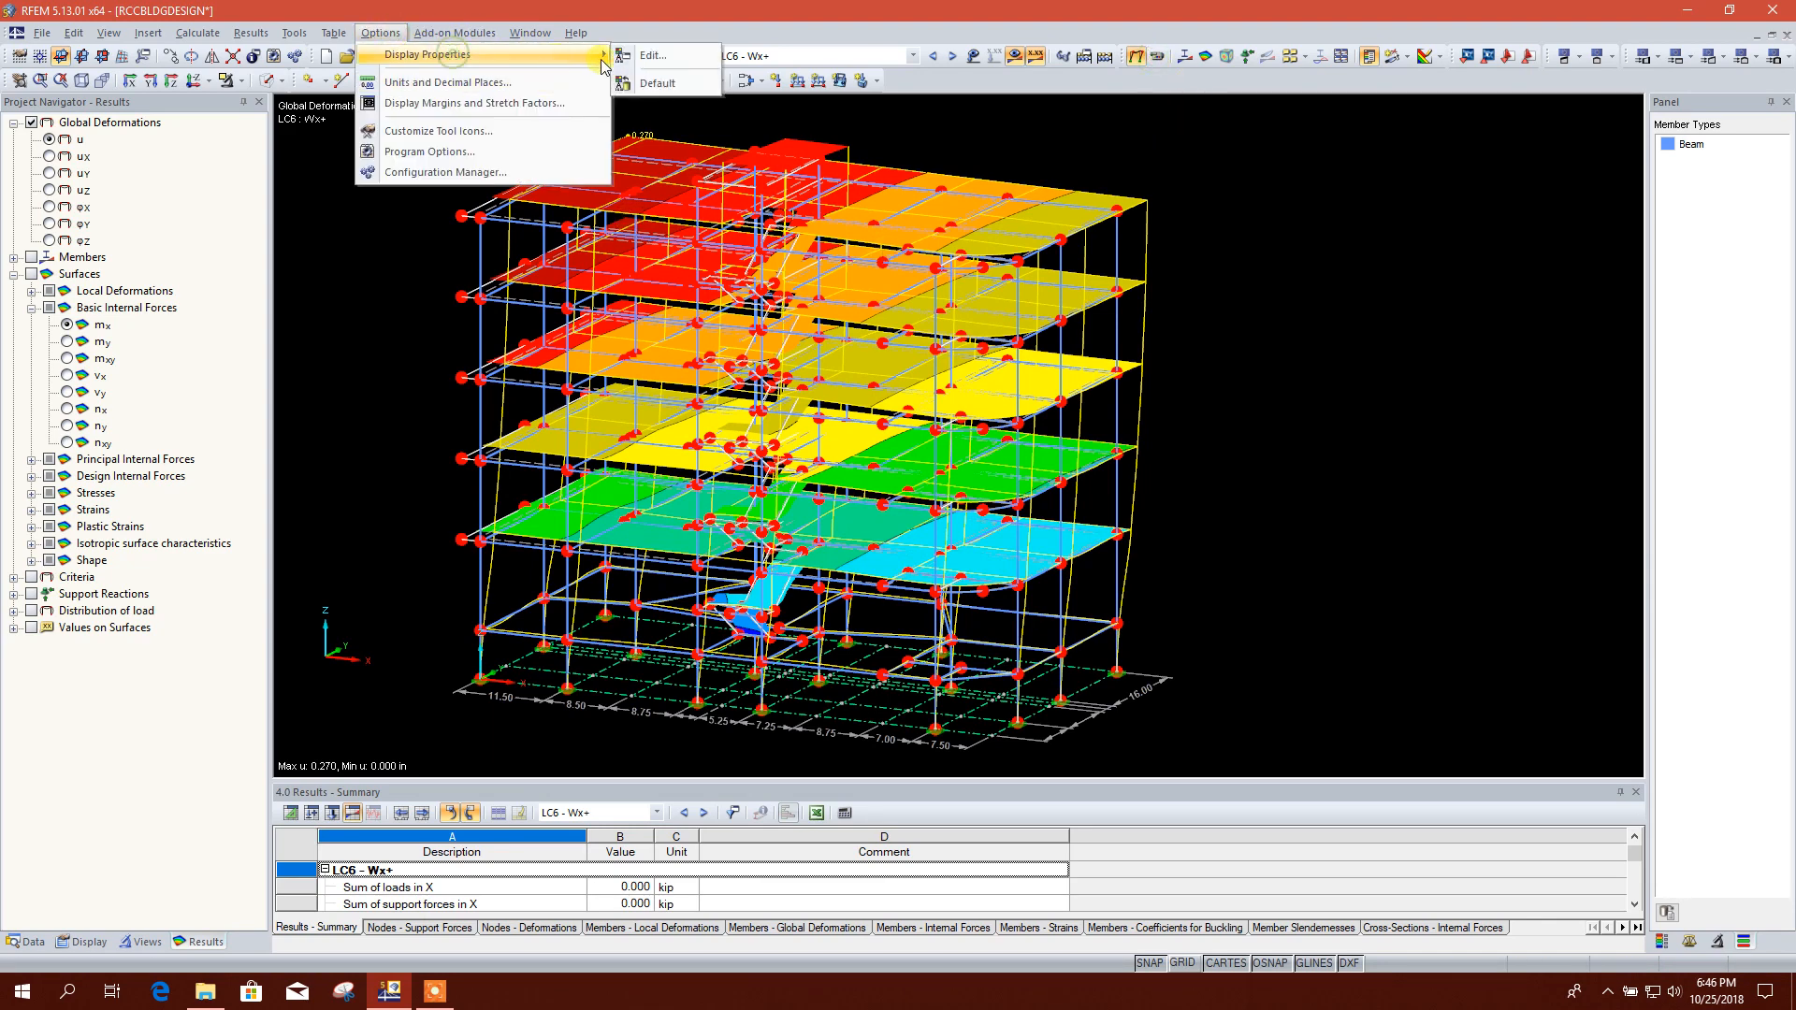
click(653, 56)
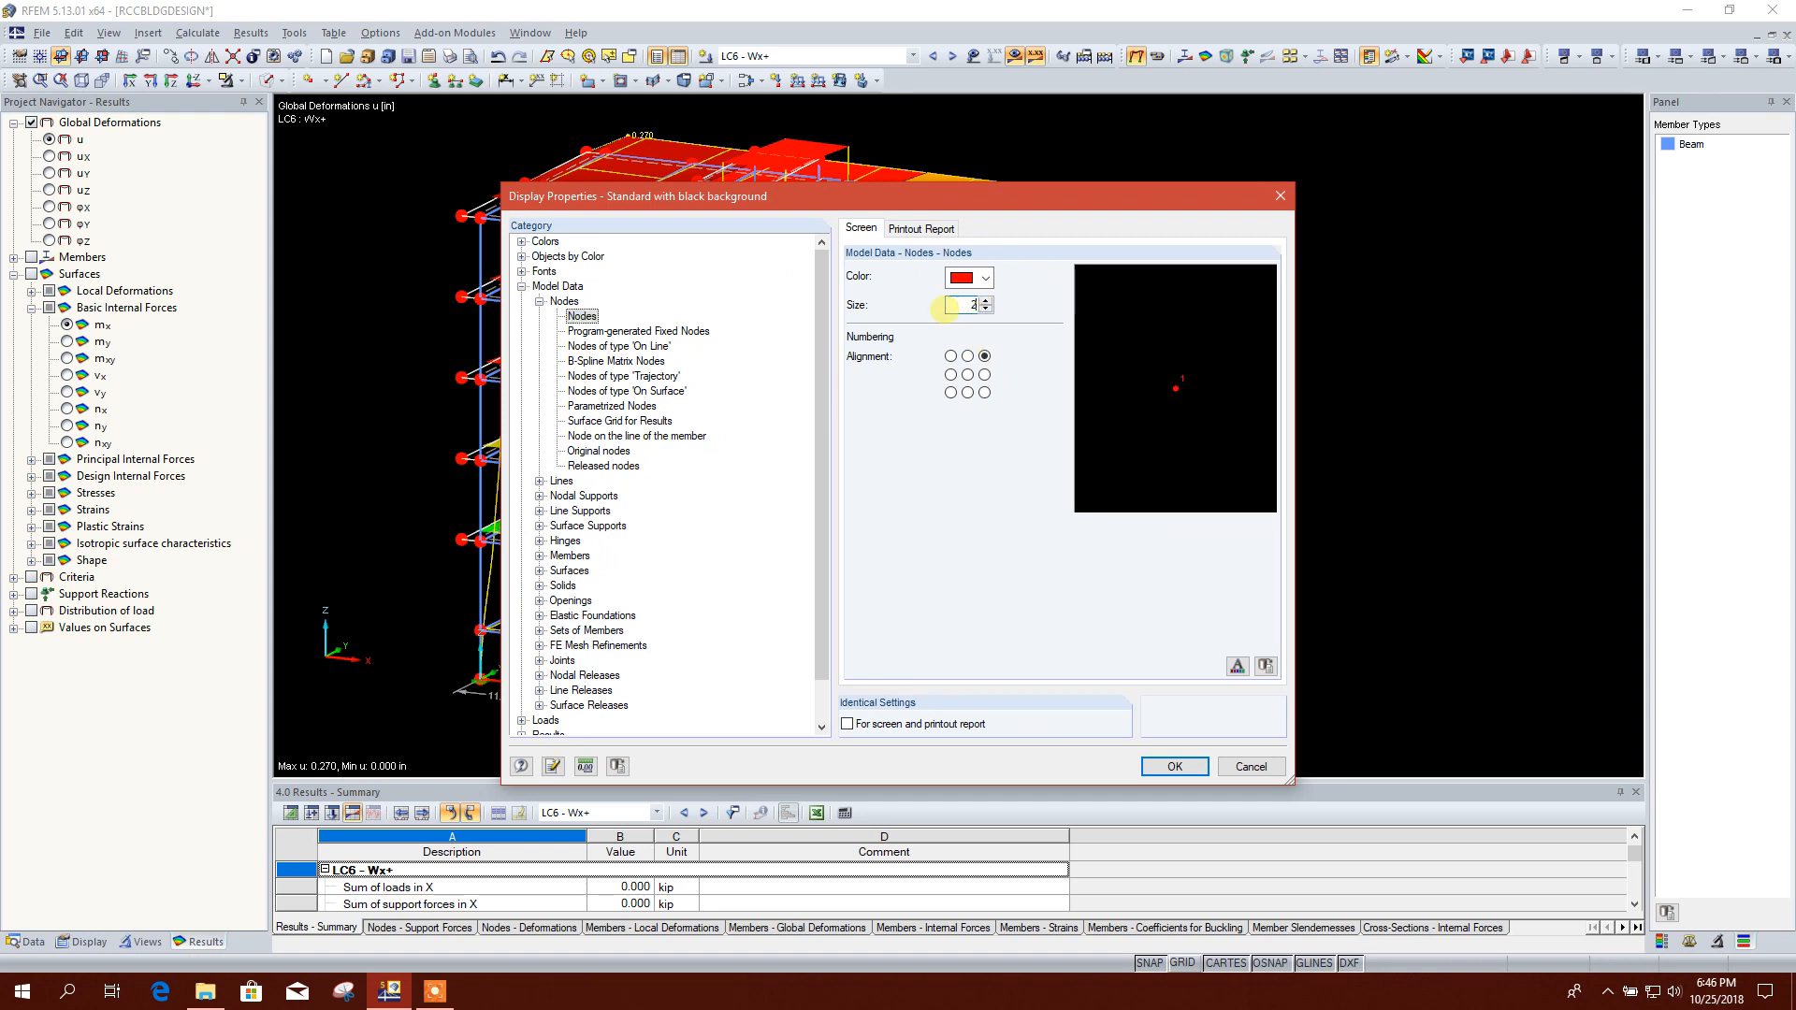
click(1169, 767)
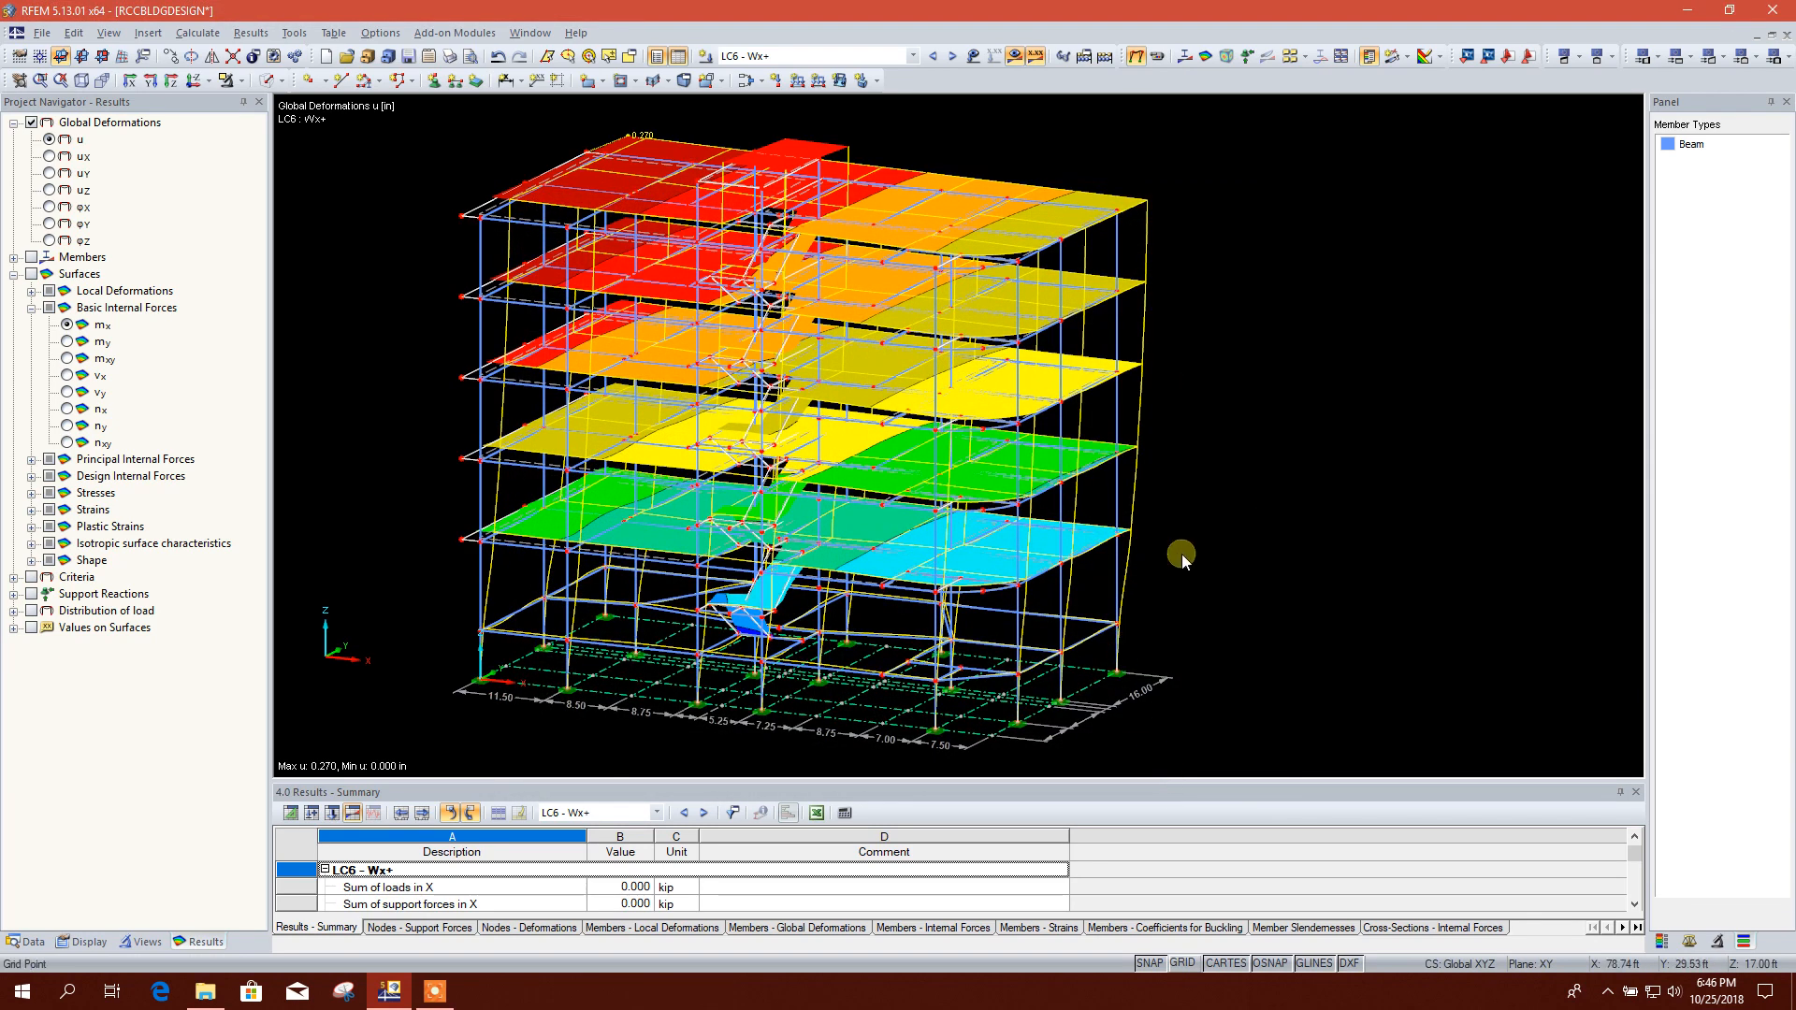
Step: Examine LC6's global deformations by animating the total u, viewing component uX, and animating component uY
click(1165, 58)
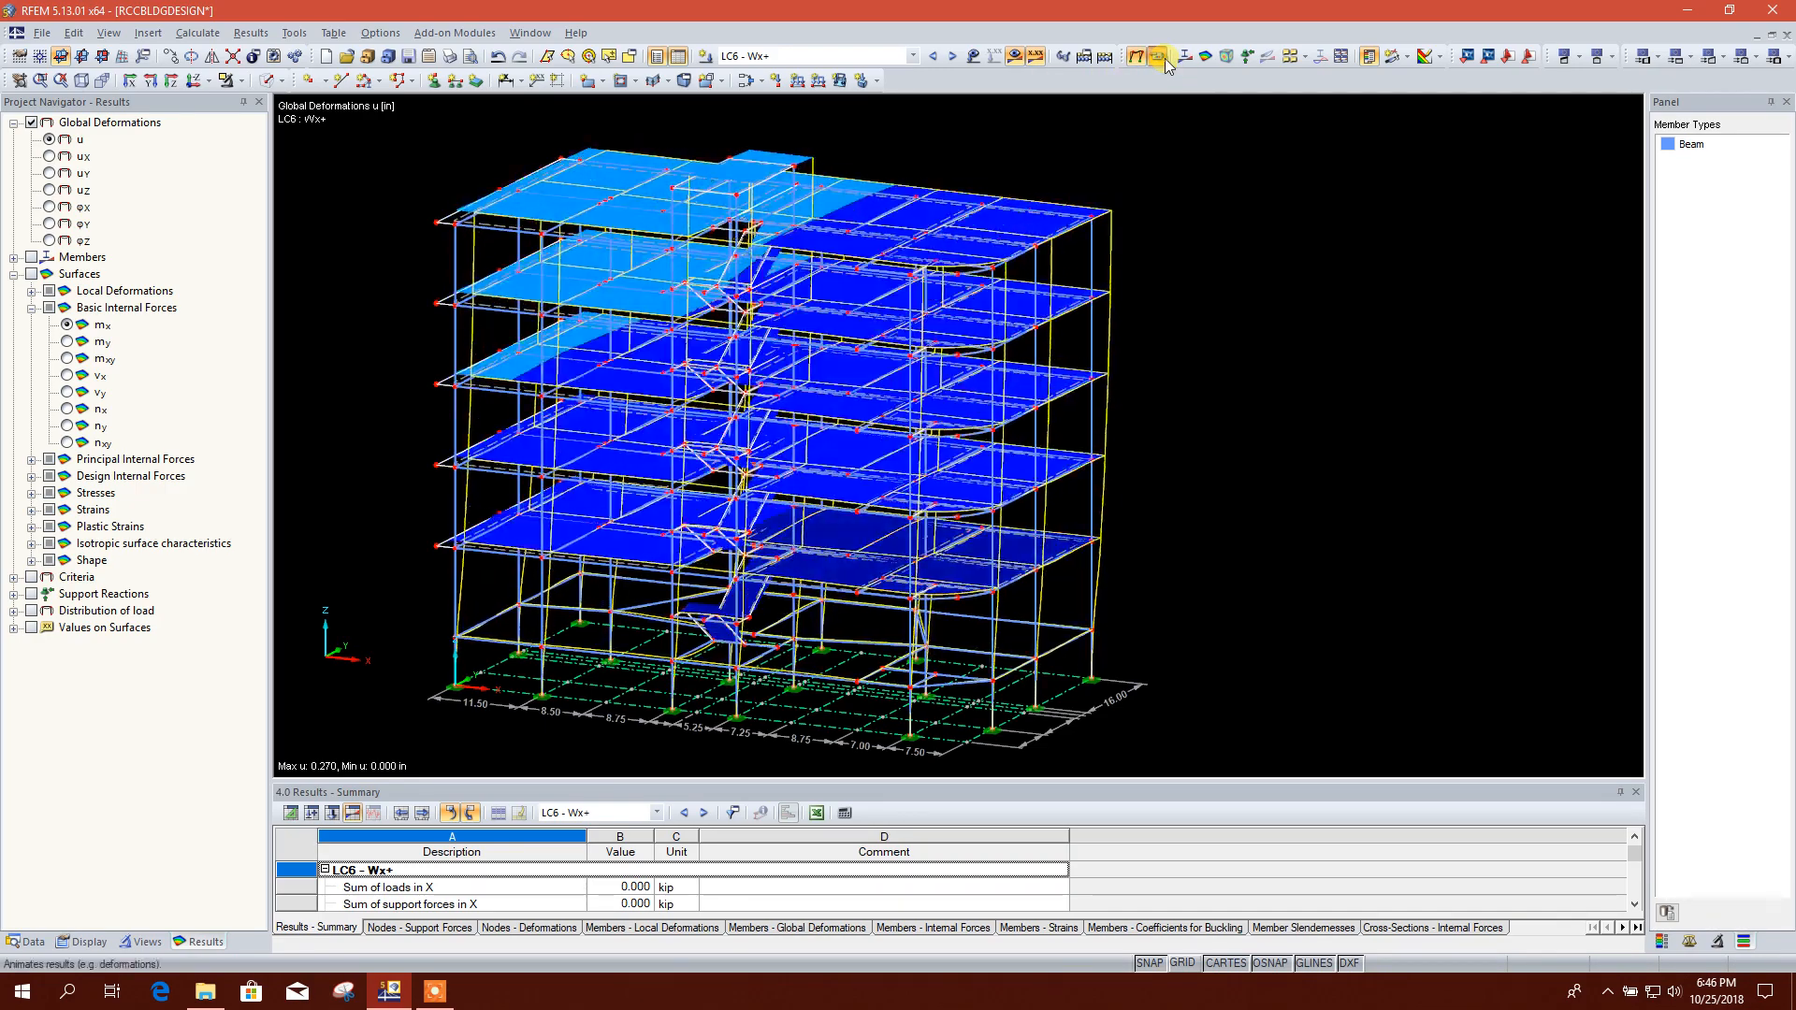
click(1165, 58)
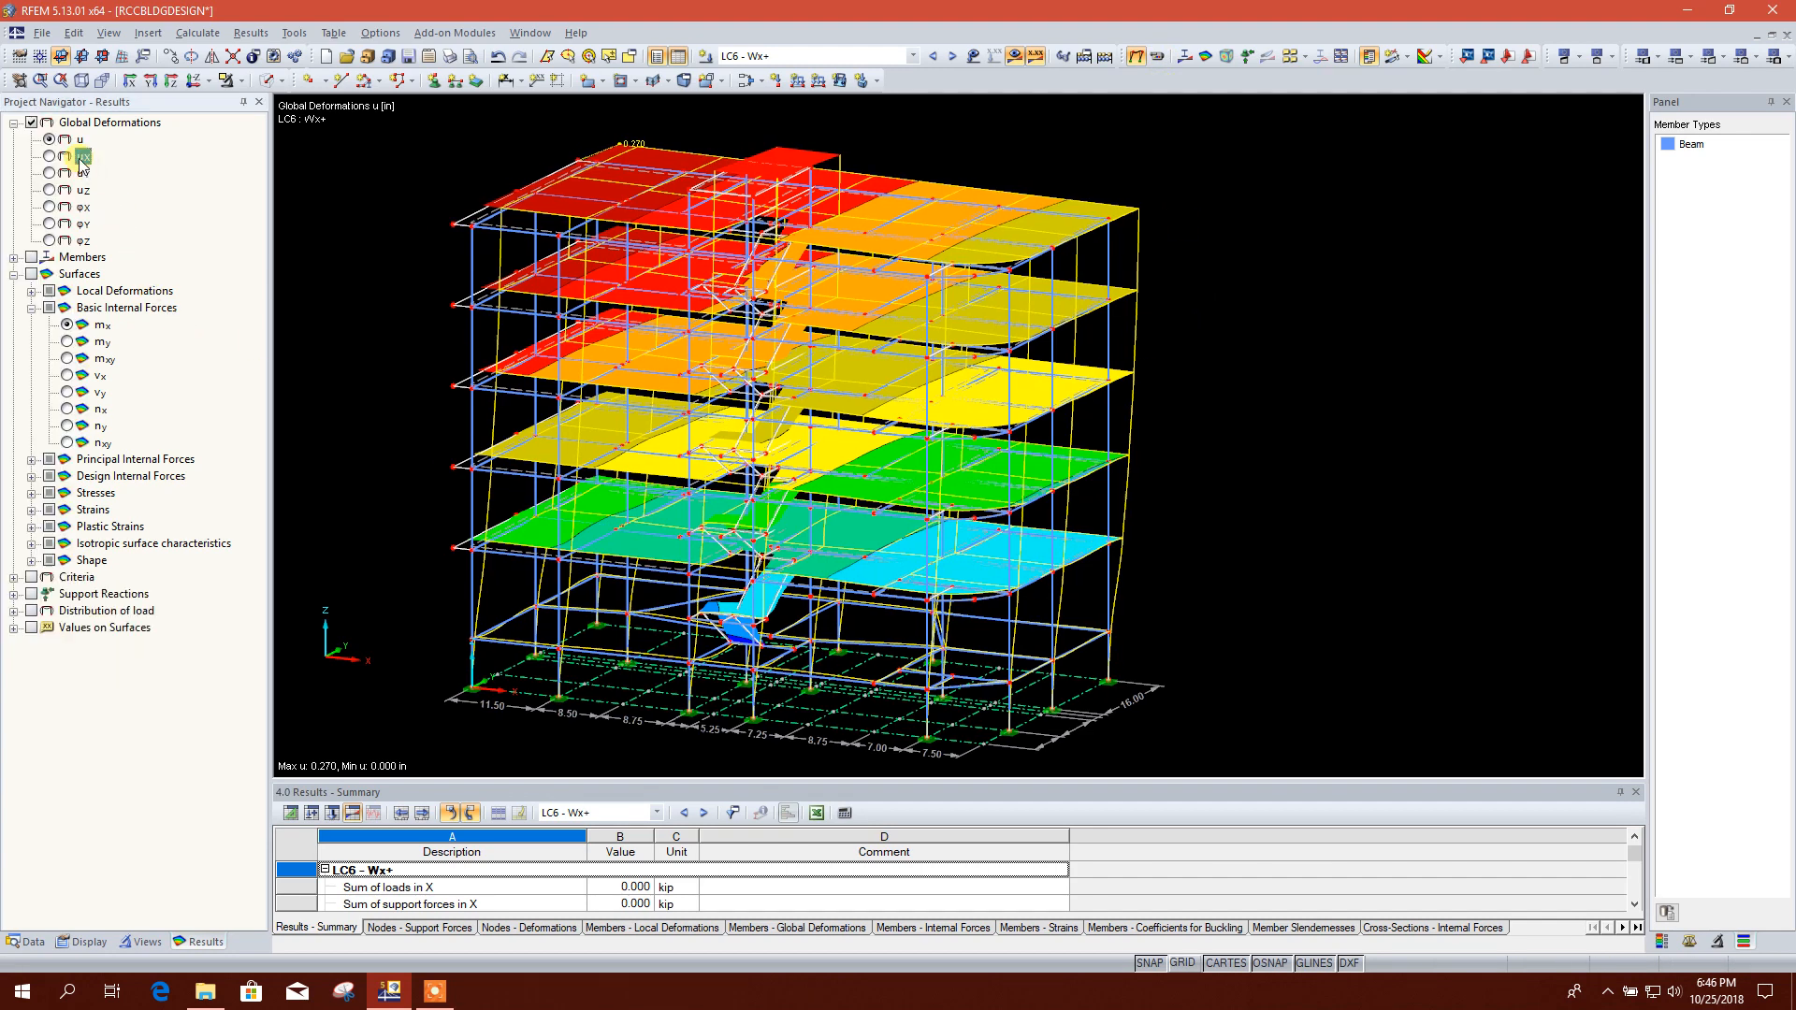
click(49, 157)
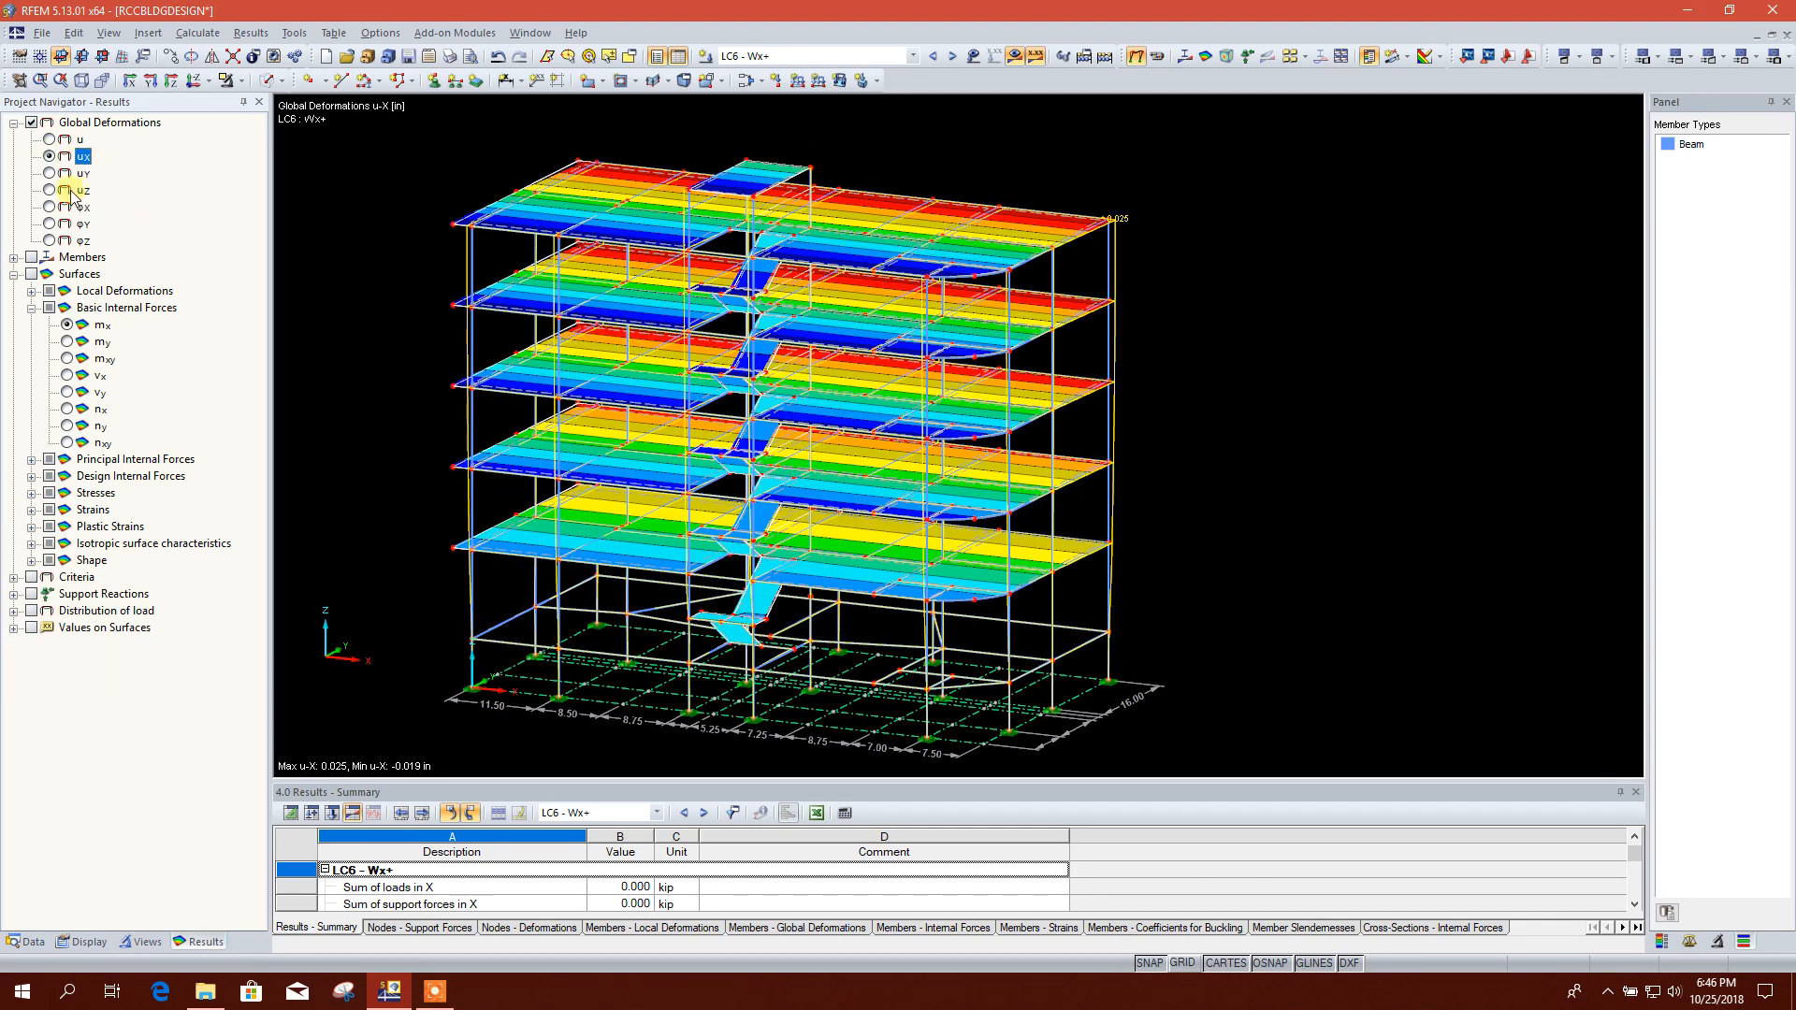
click(49, 173)
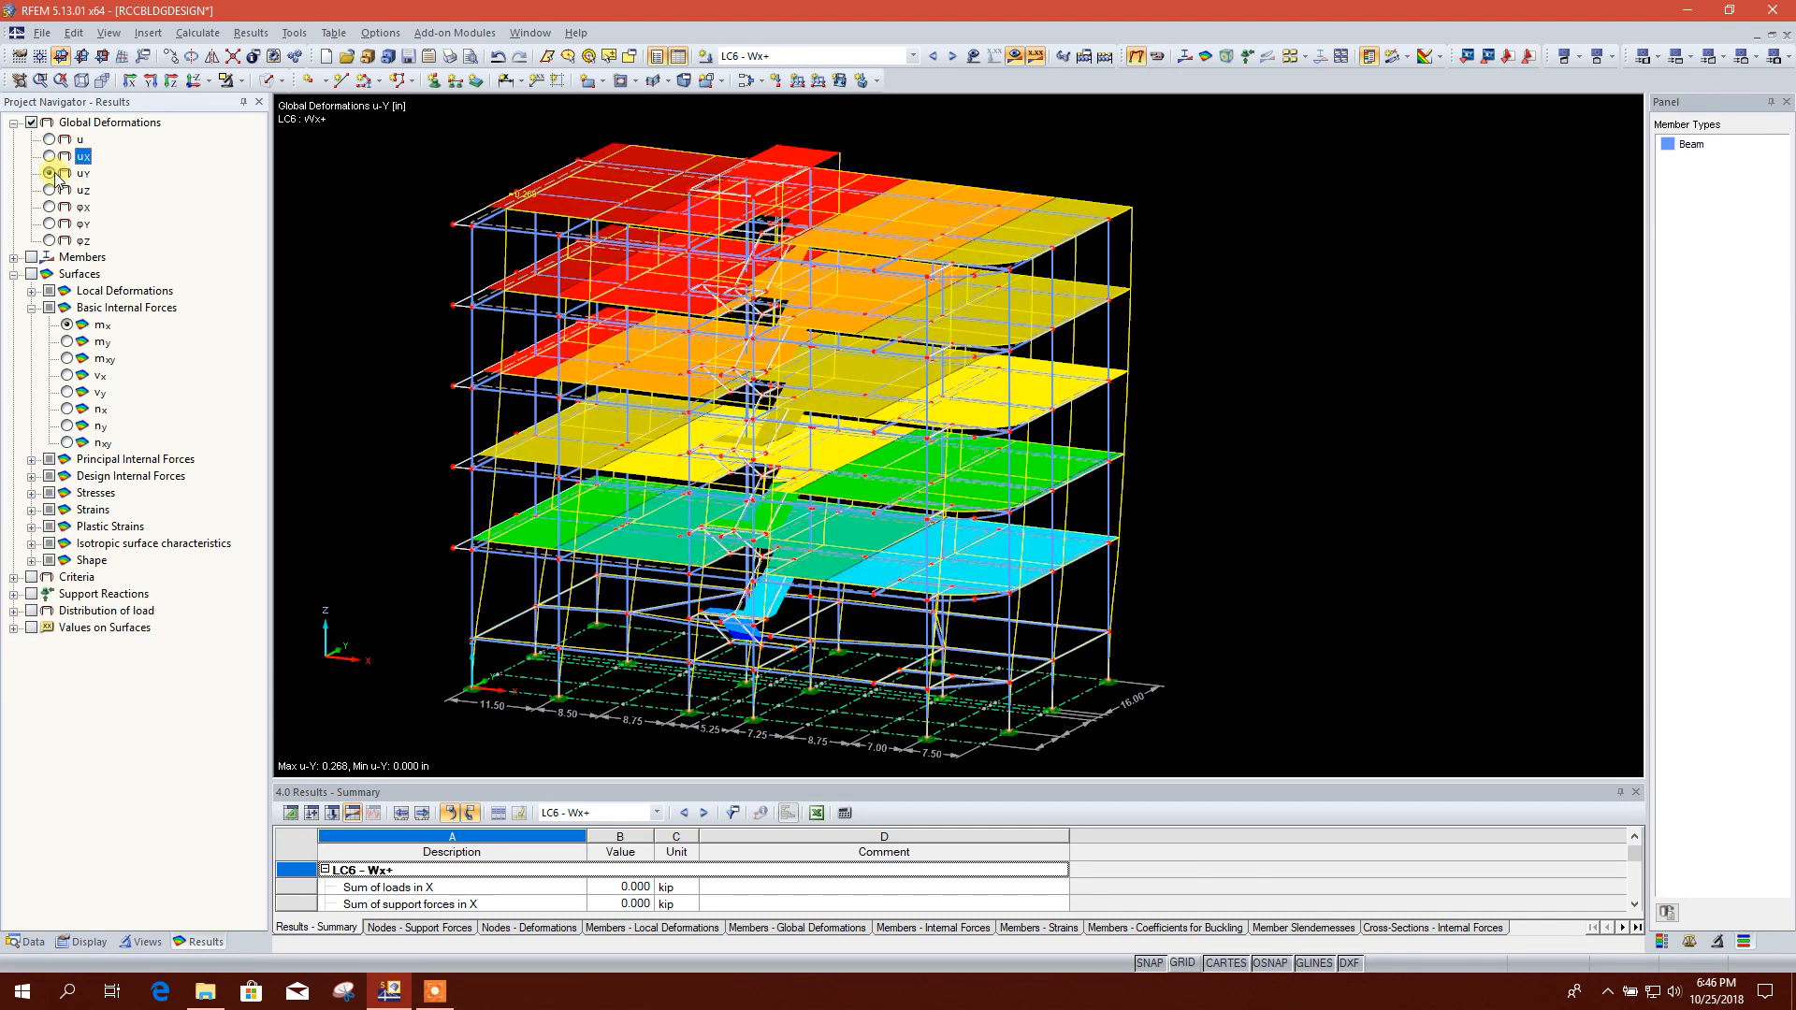
click(1159, 59)
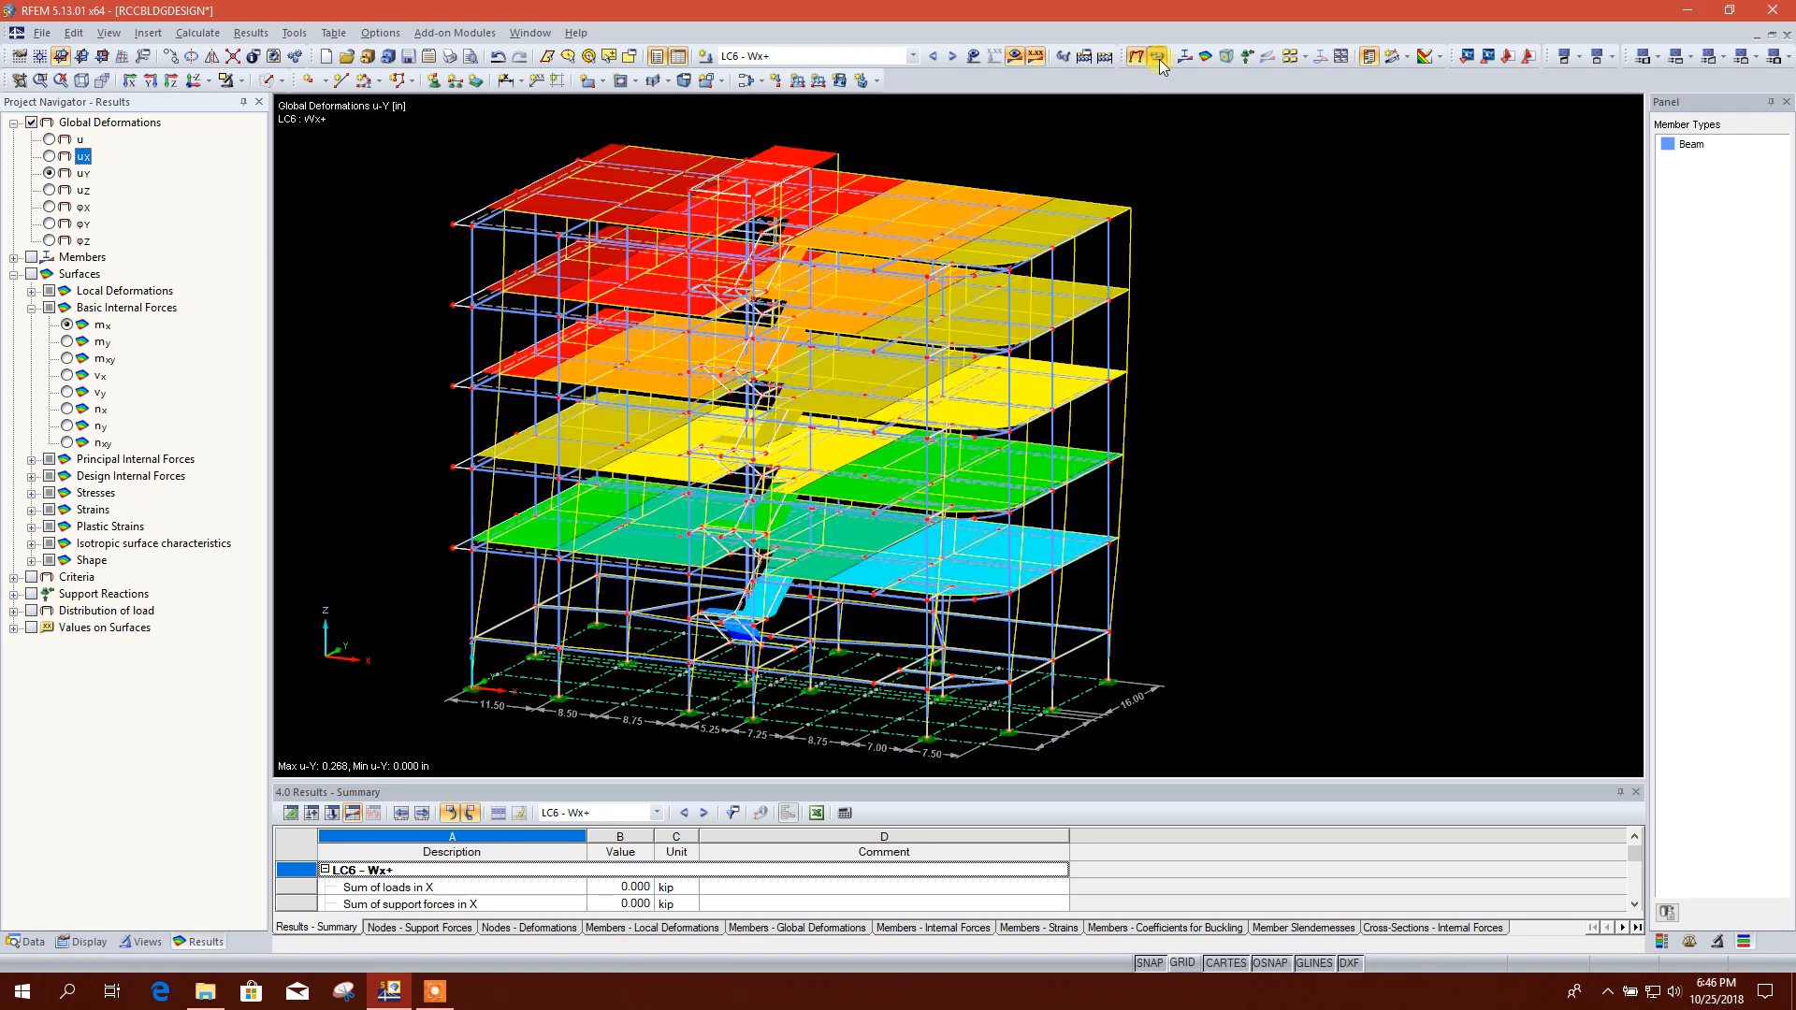
Step: View the global rotations φX, φY and φZ of the building for LC6
click(49, 207)
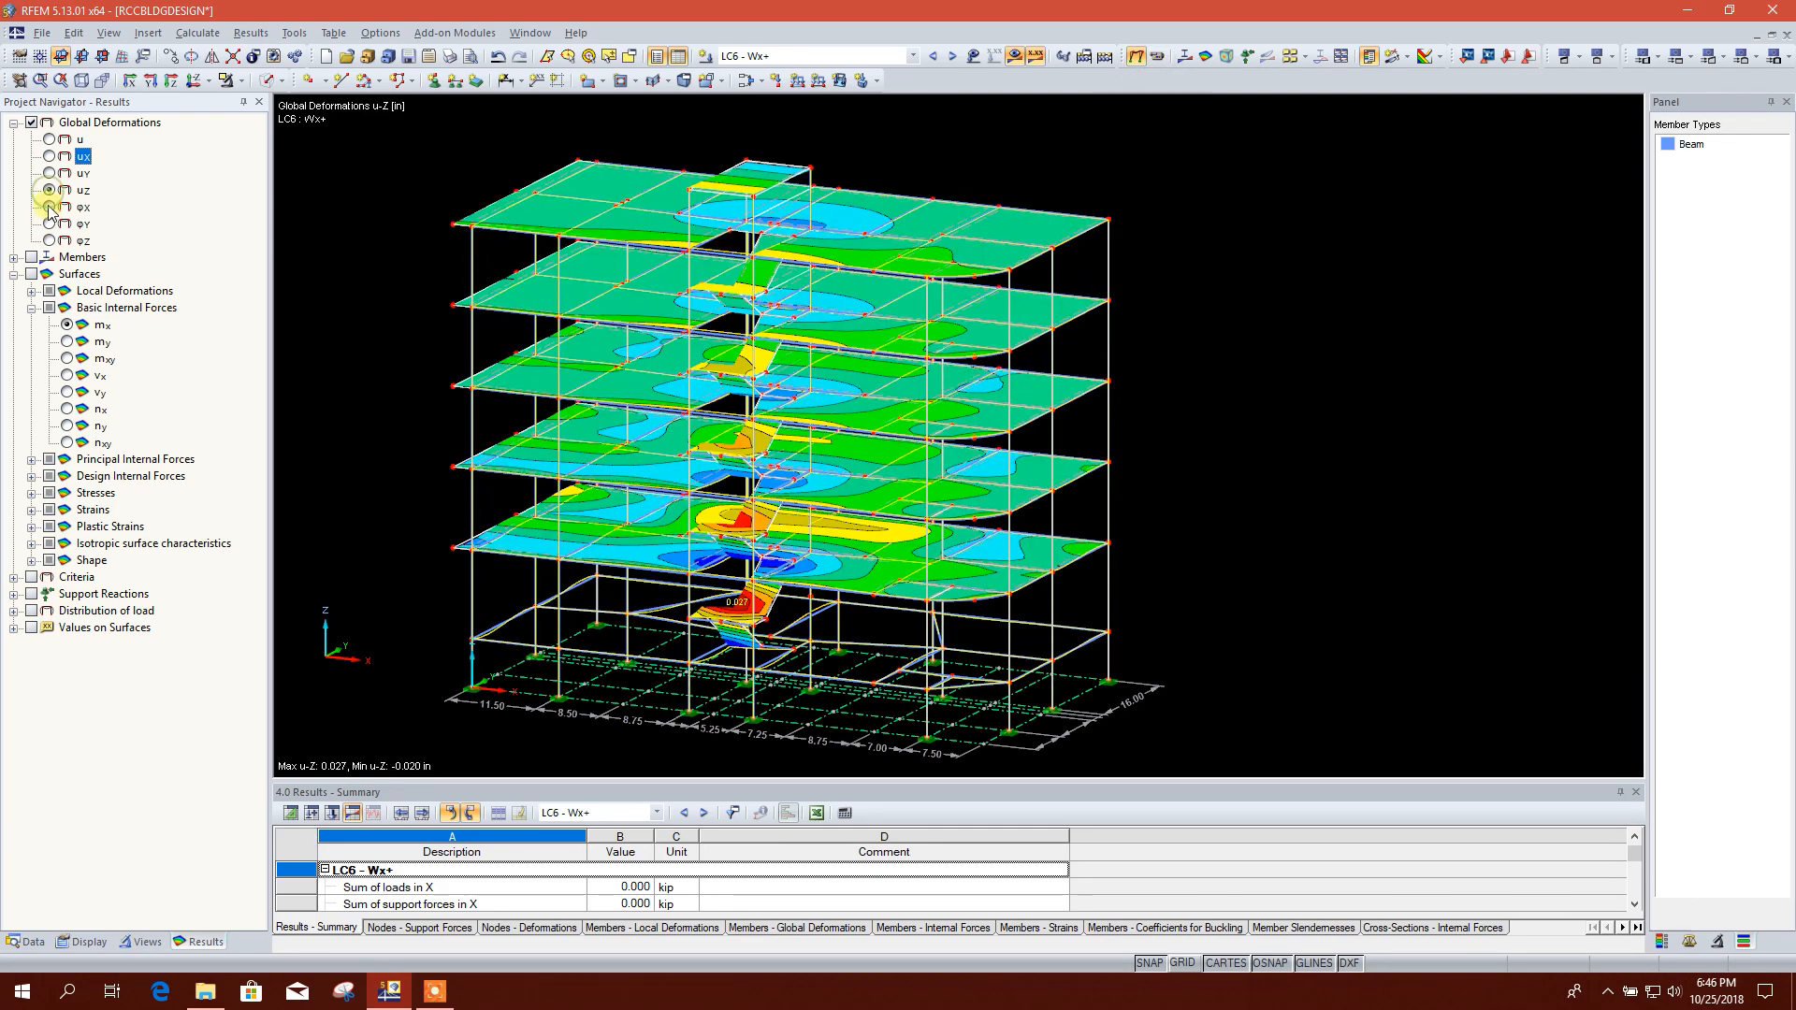
click(50, 224)
click(50, 240)
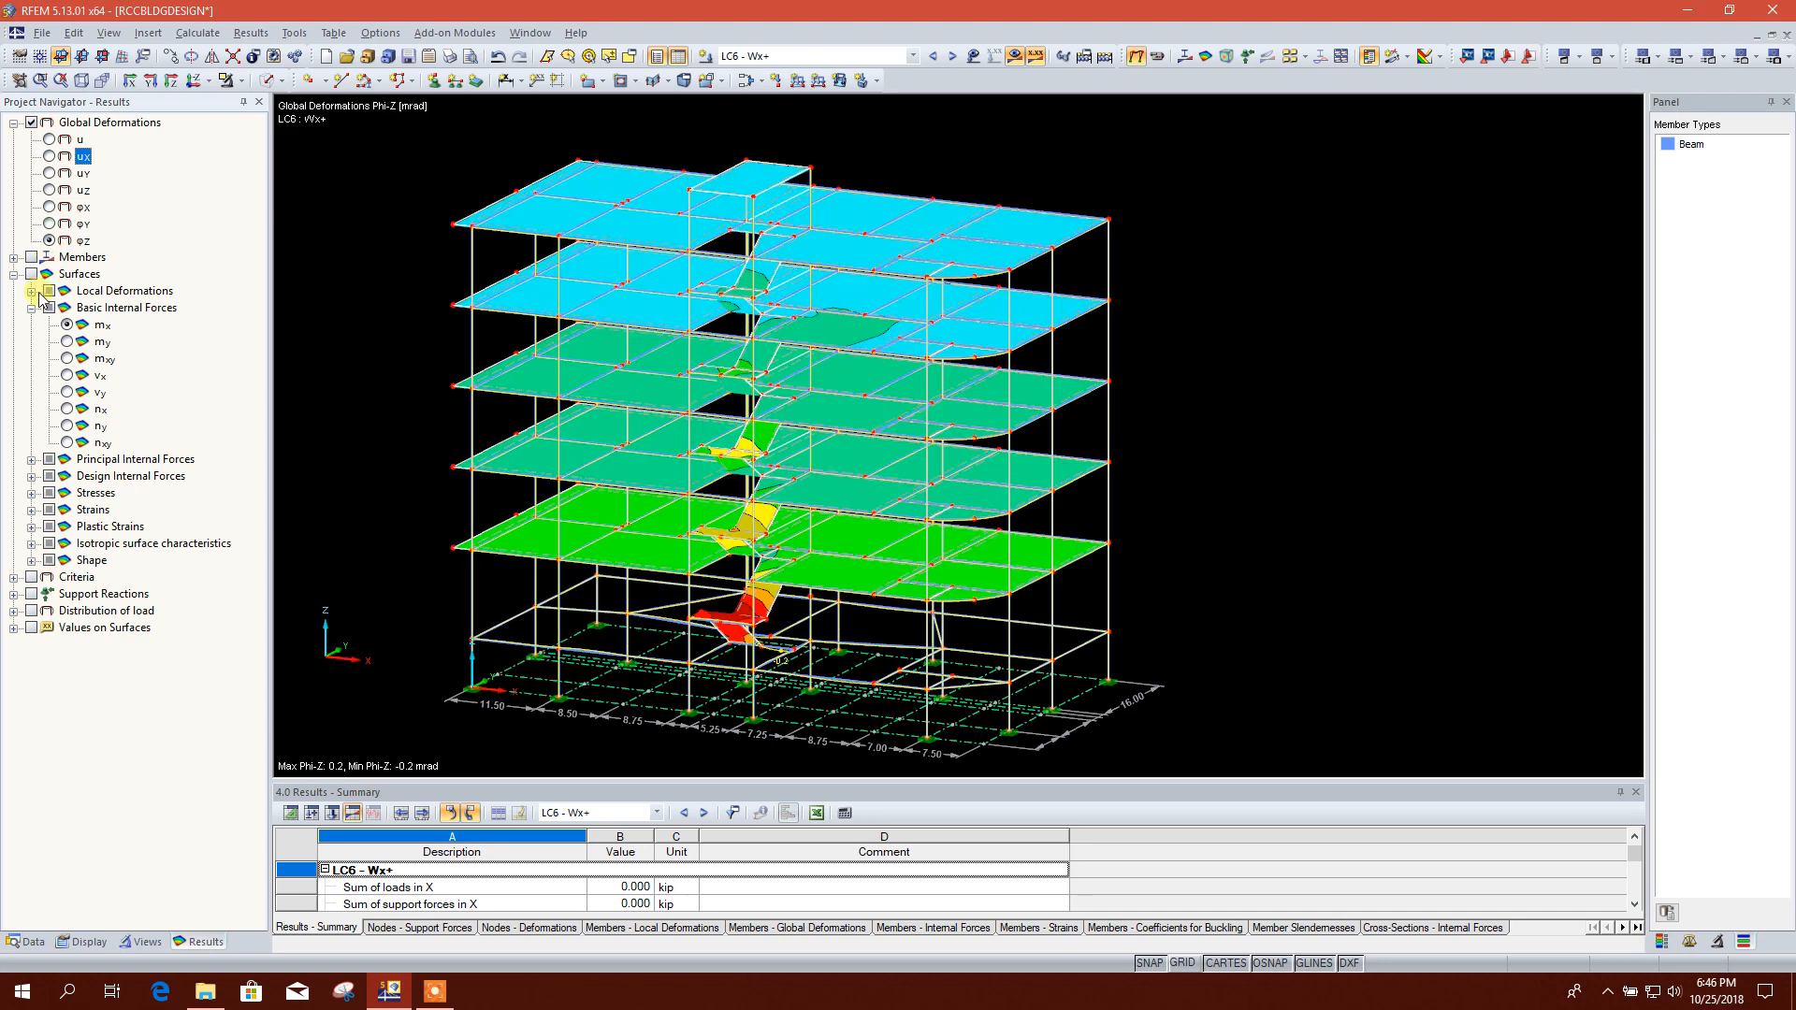
Step: View the members' local deformations ux, uy and uz for LC6
click(13, 258)
click(67, 293)
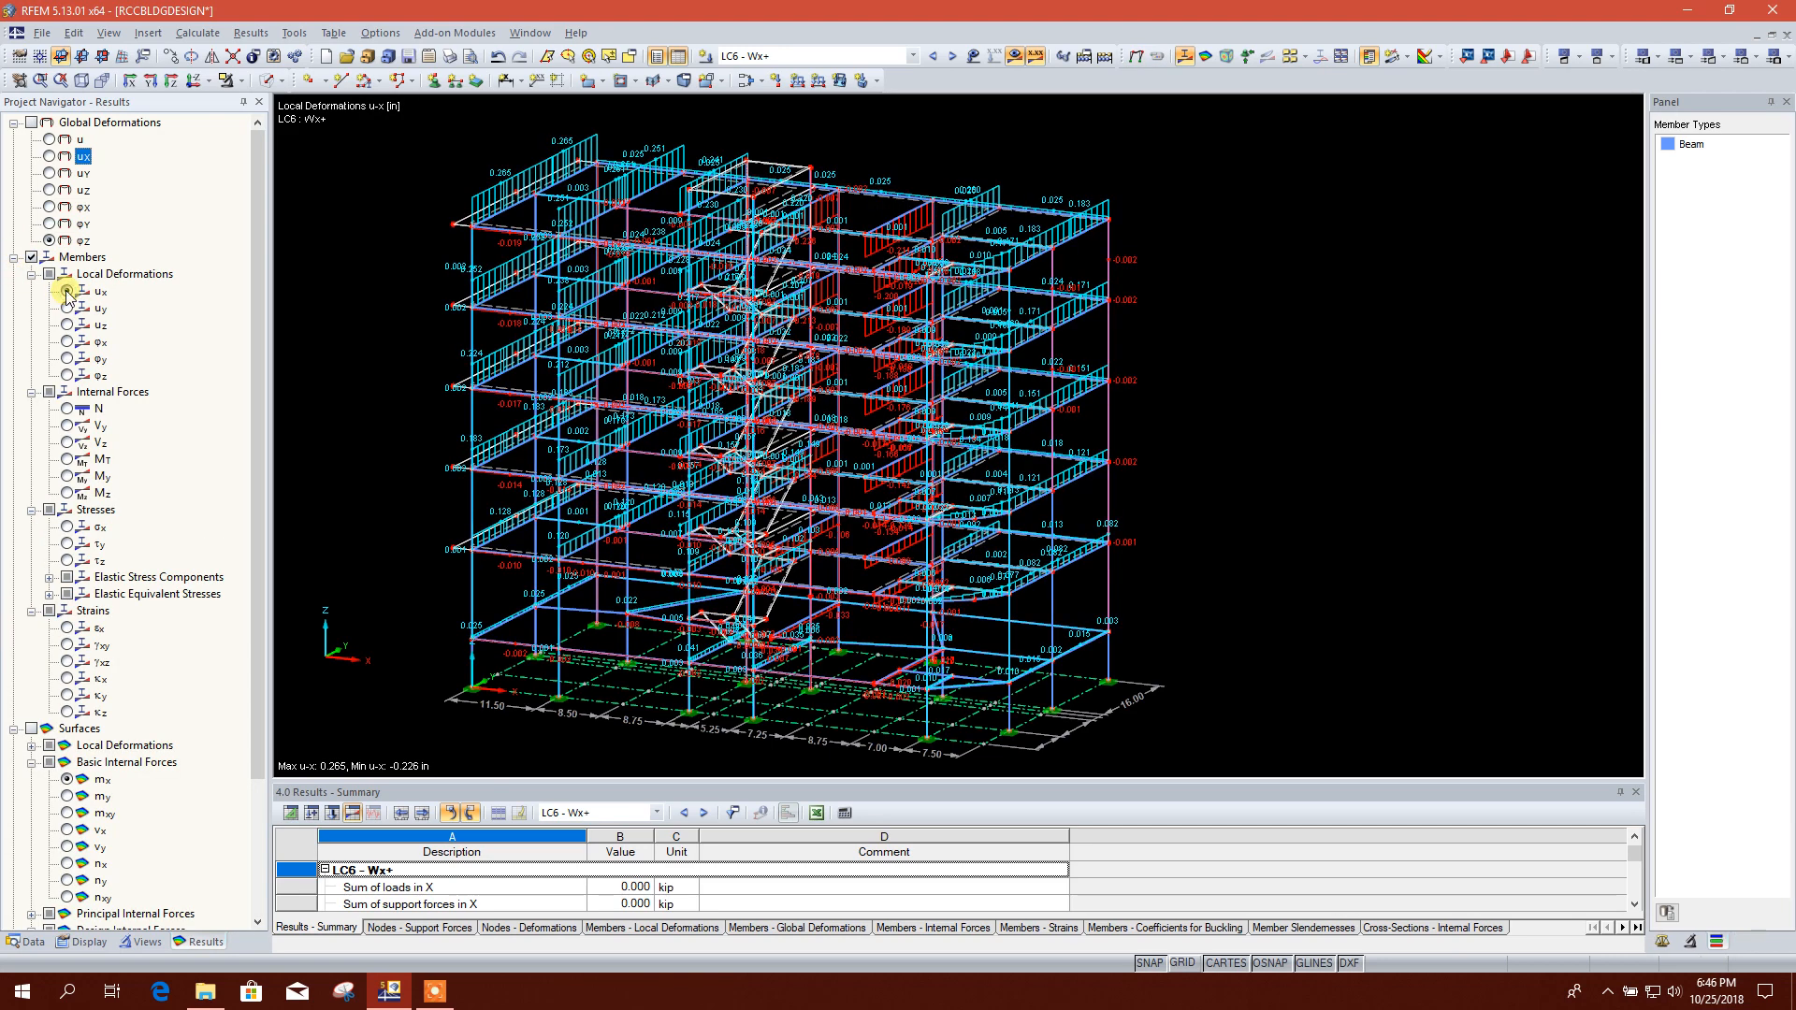
click(67, 309)
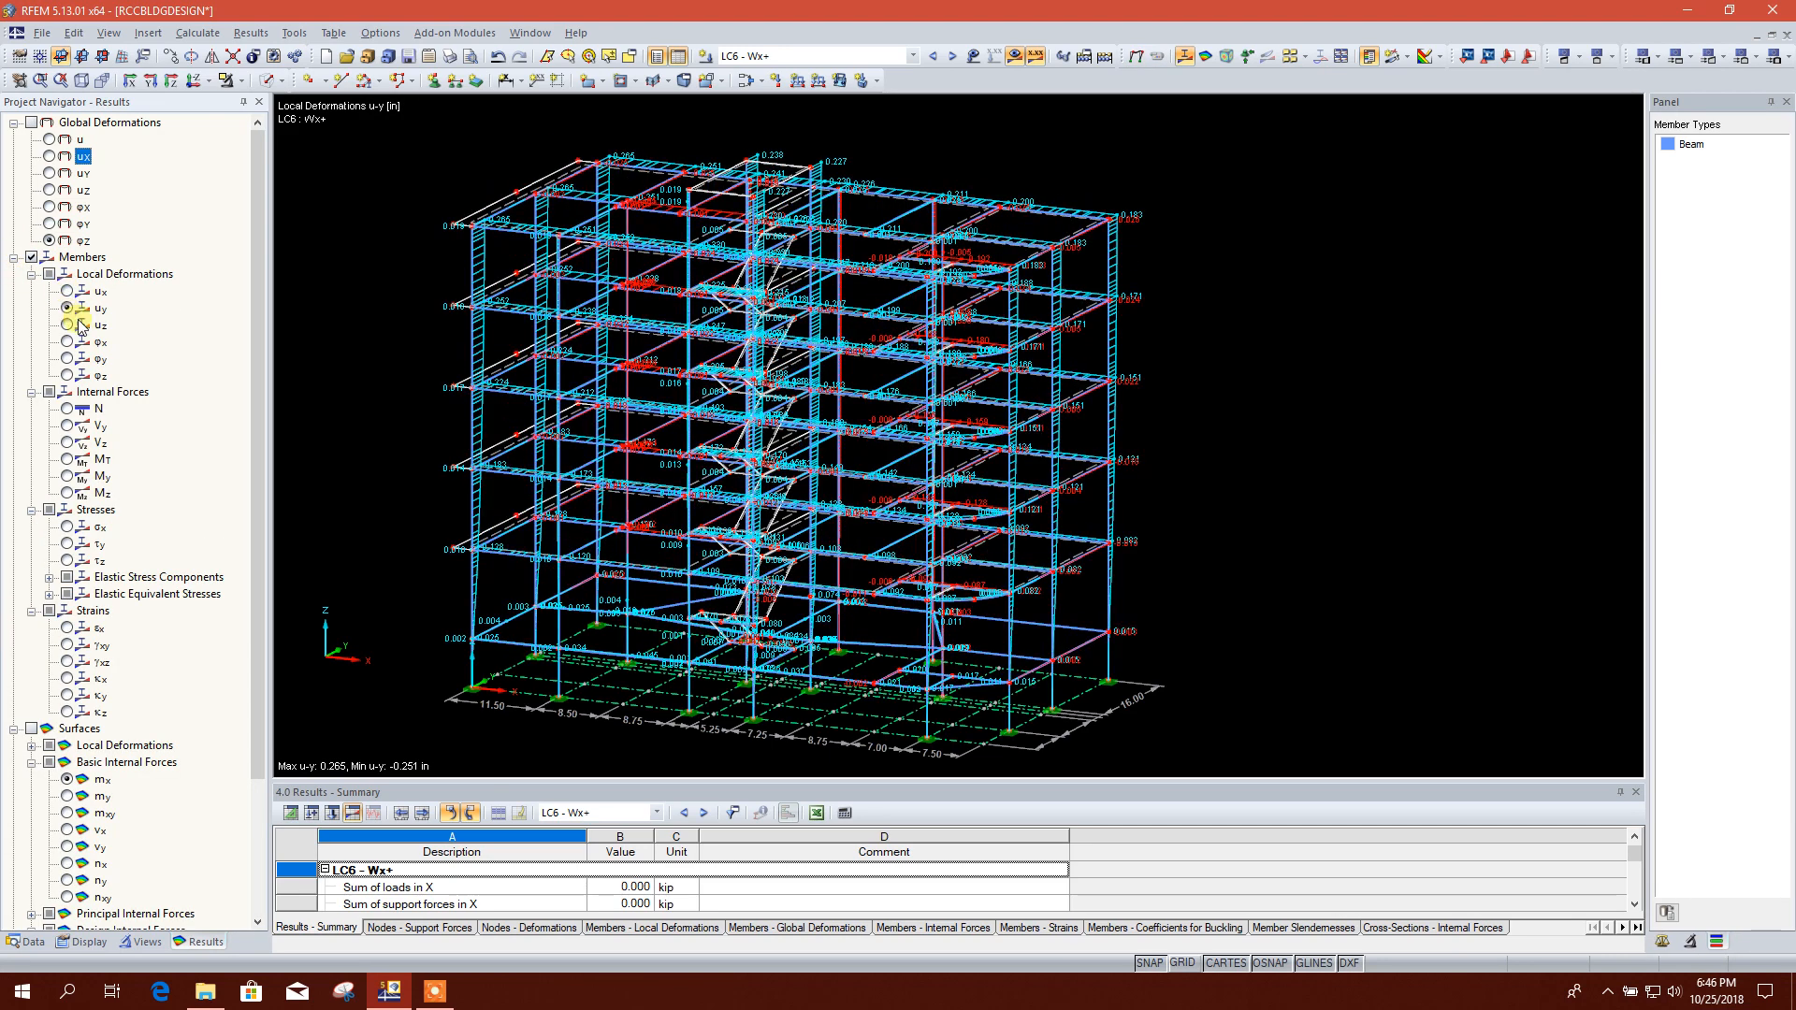
click(67, 325)
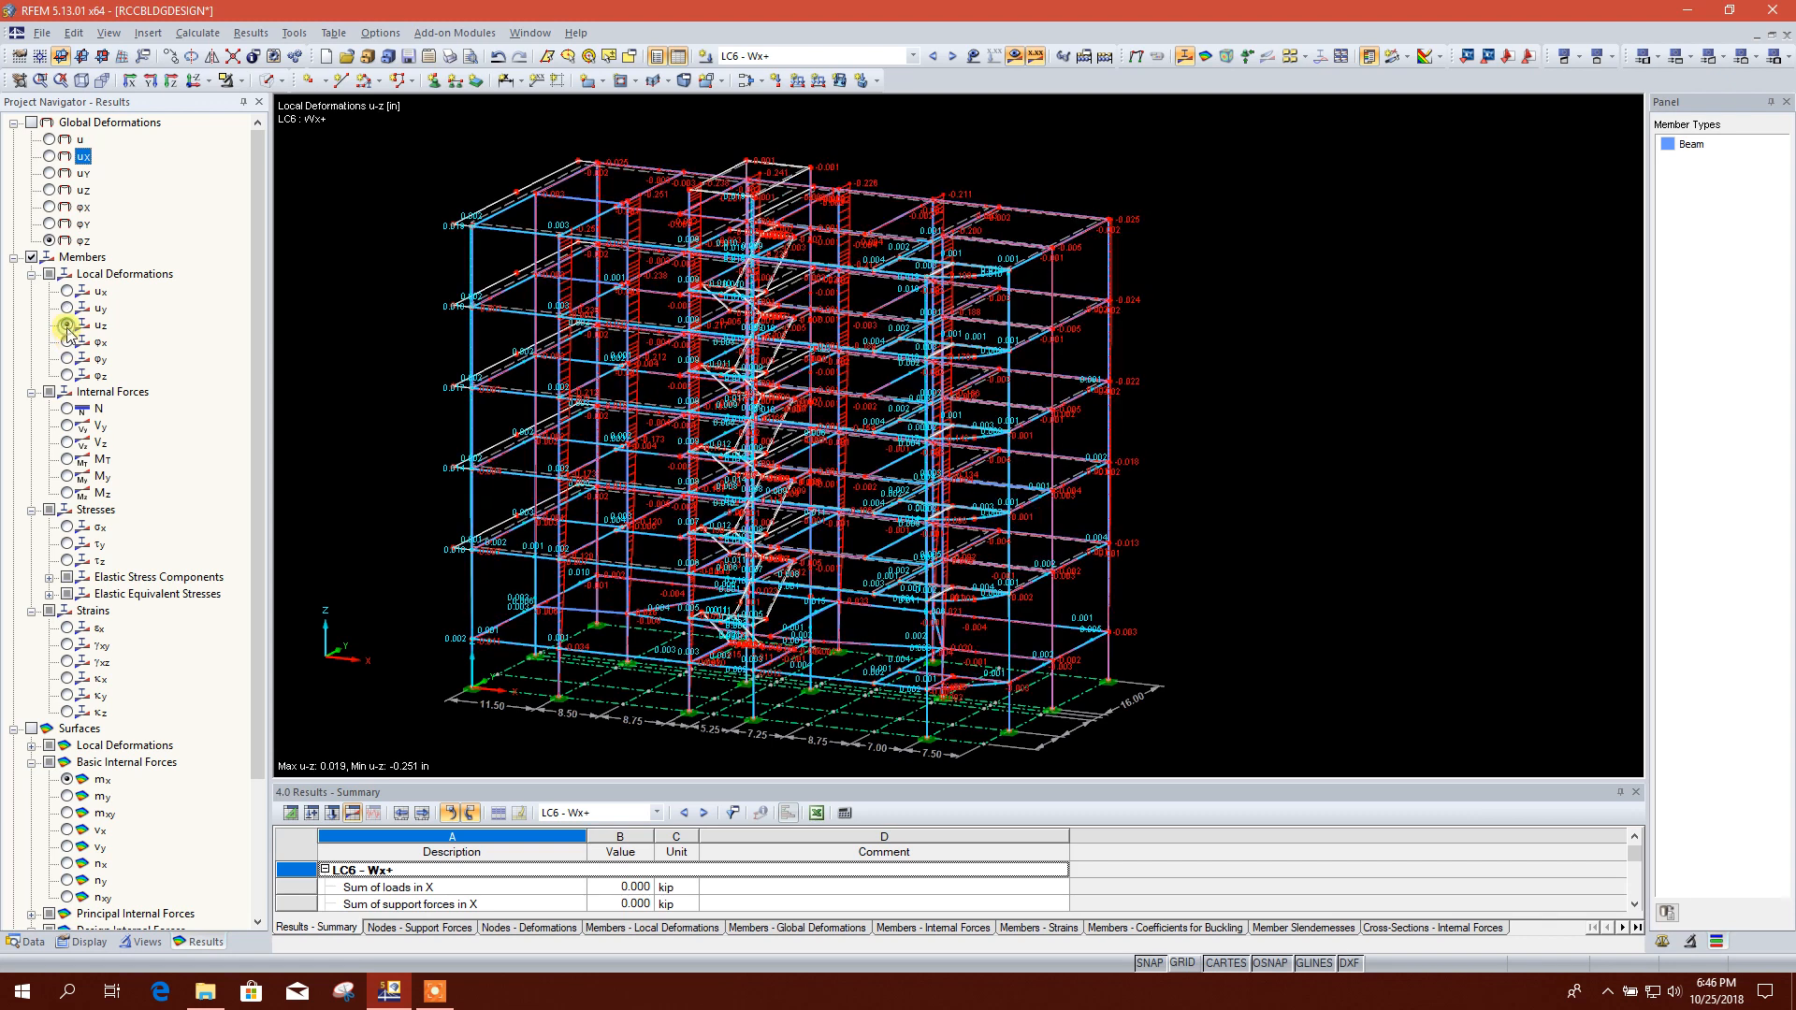
Step: Display the members' stress results through to τz for LC6, and examine the beams and columns around the staircase
click(30, 274)
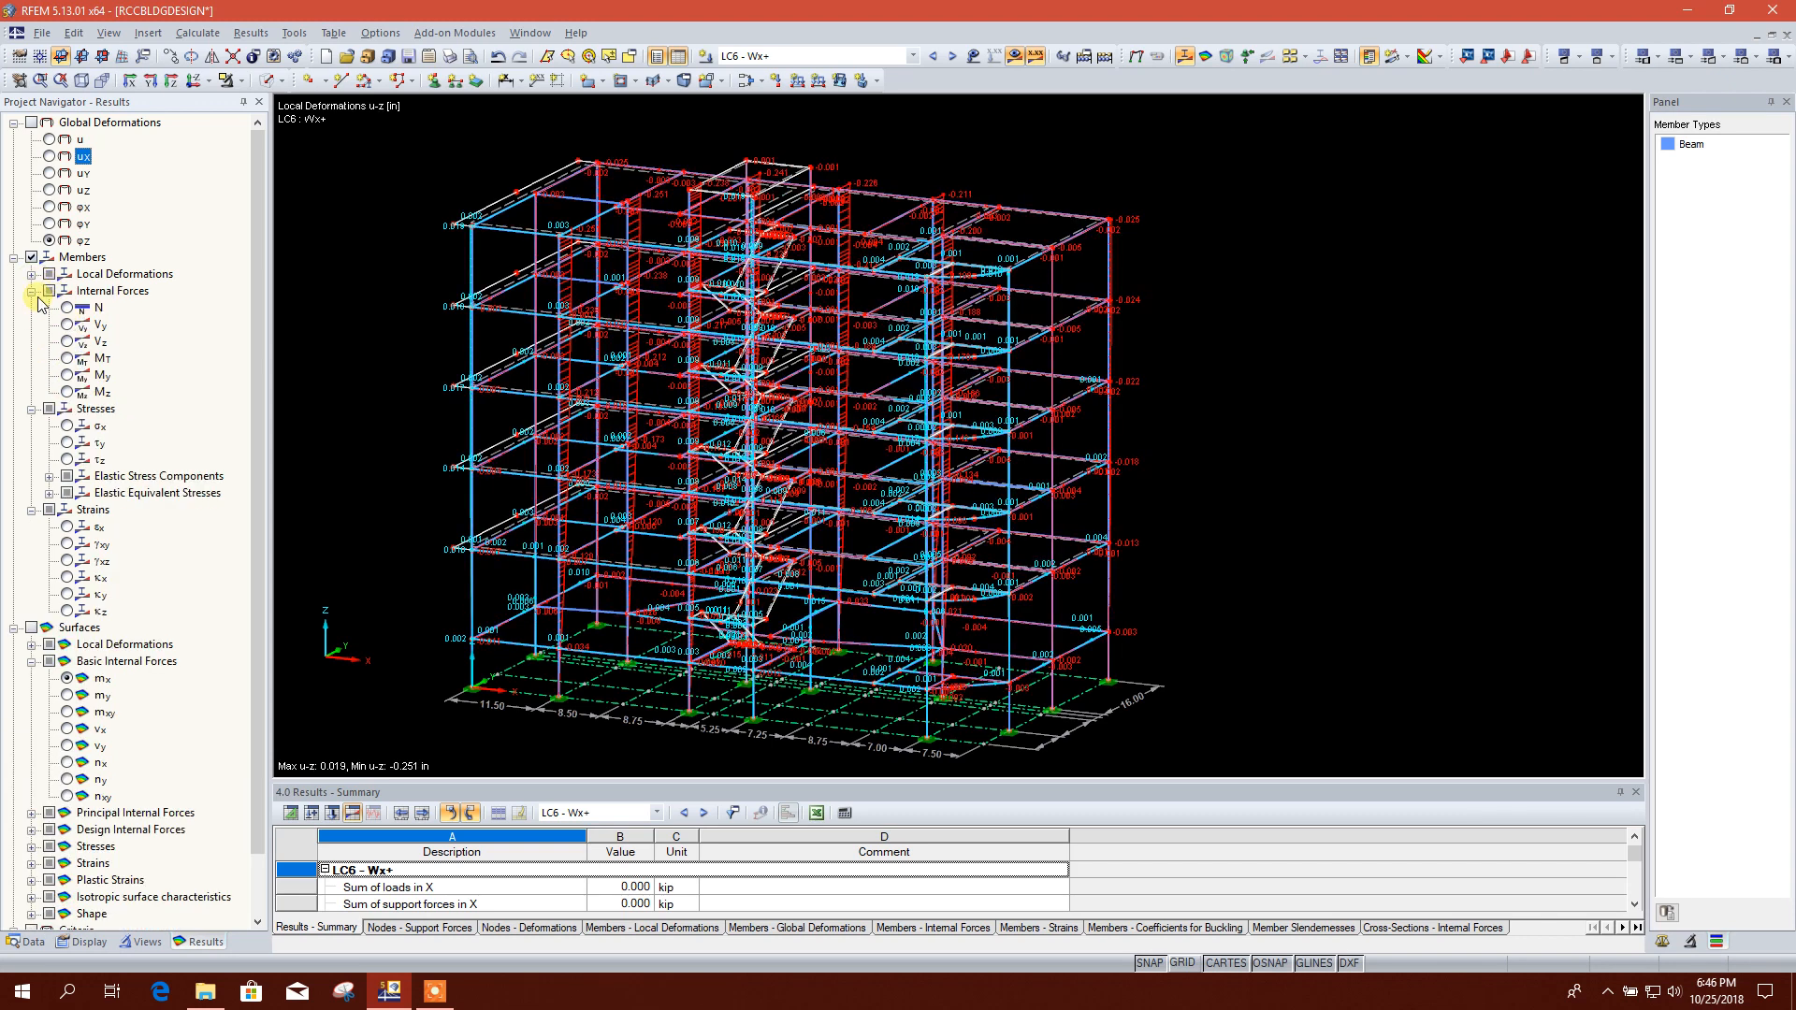
click(31, 291)
click(68, 325)
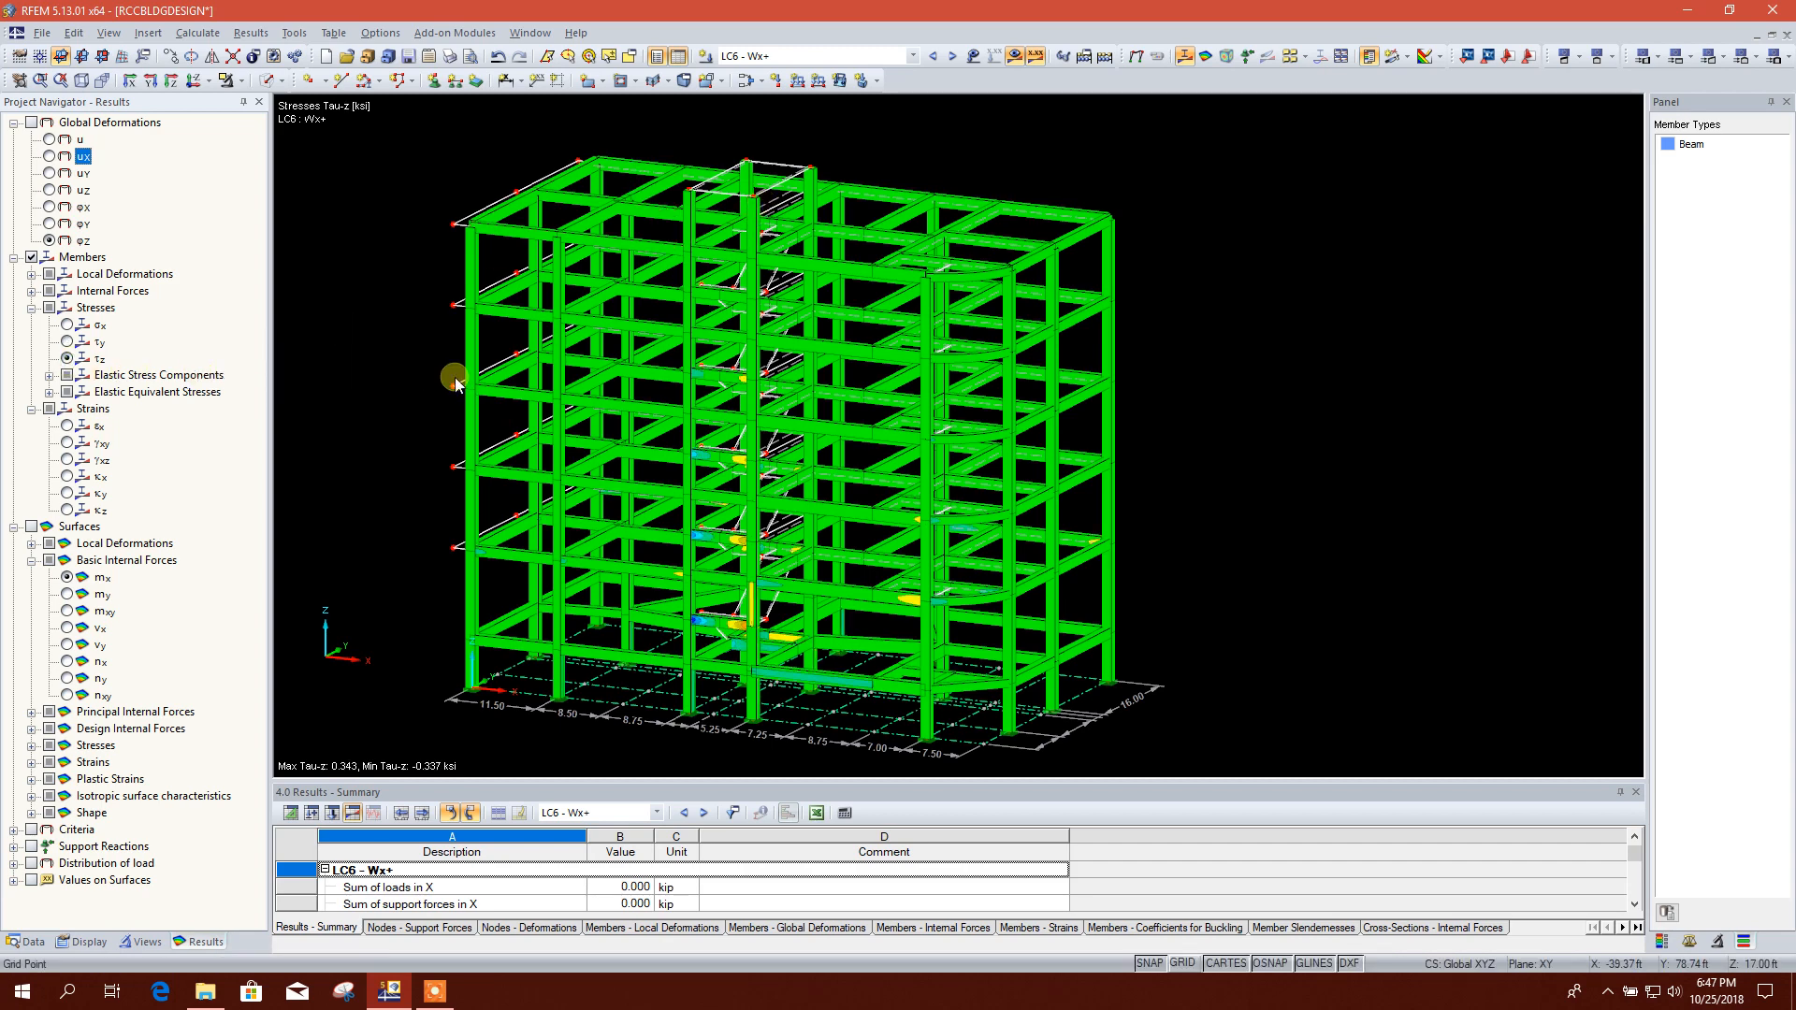
scroll(739, 613, up, 3)
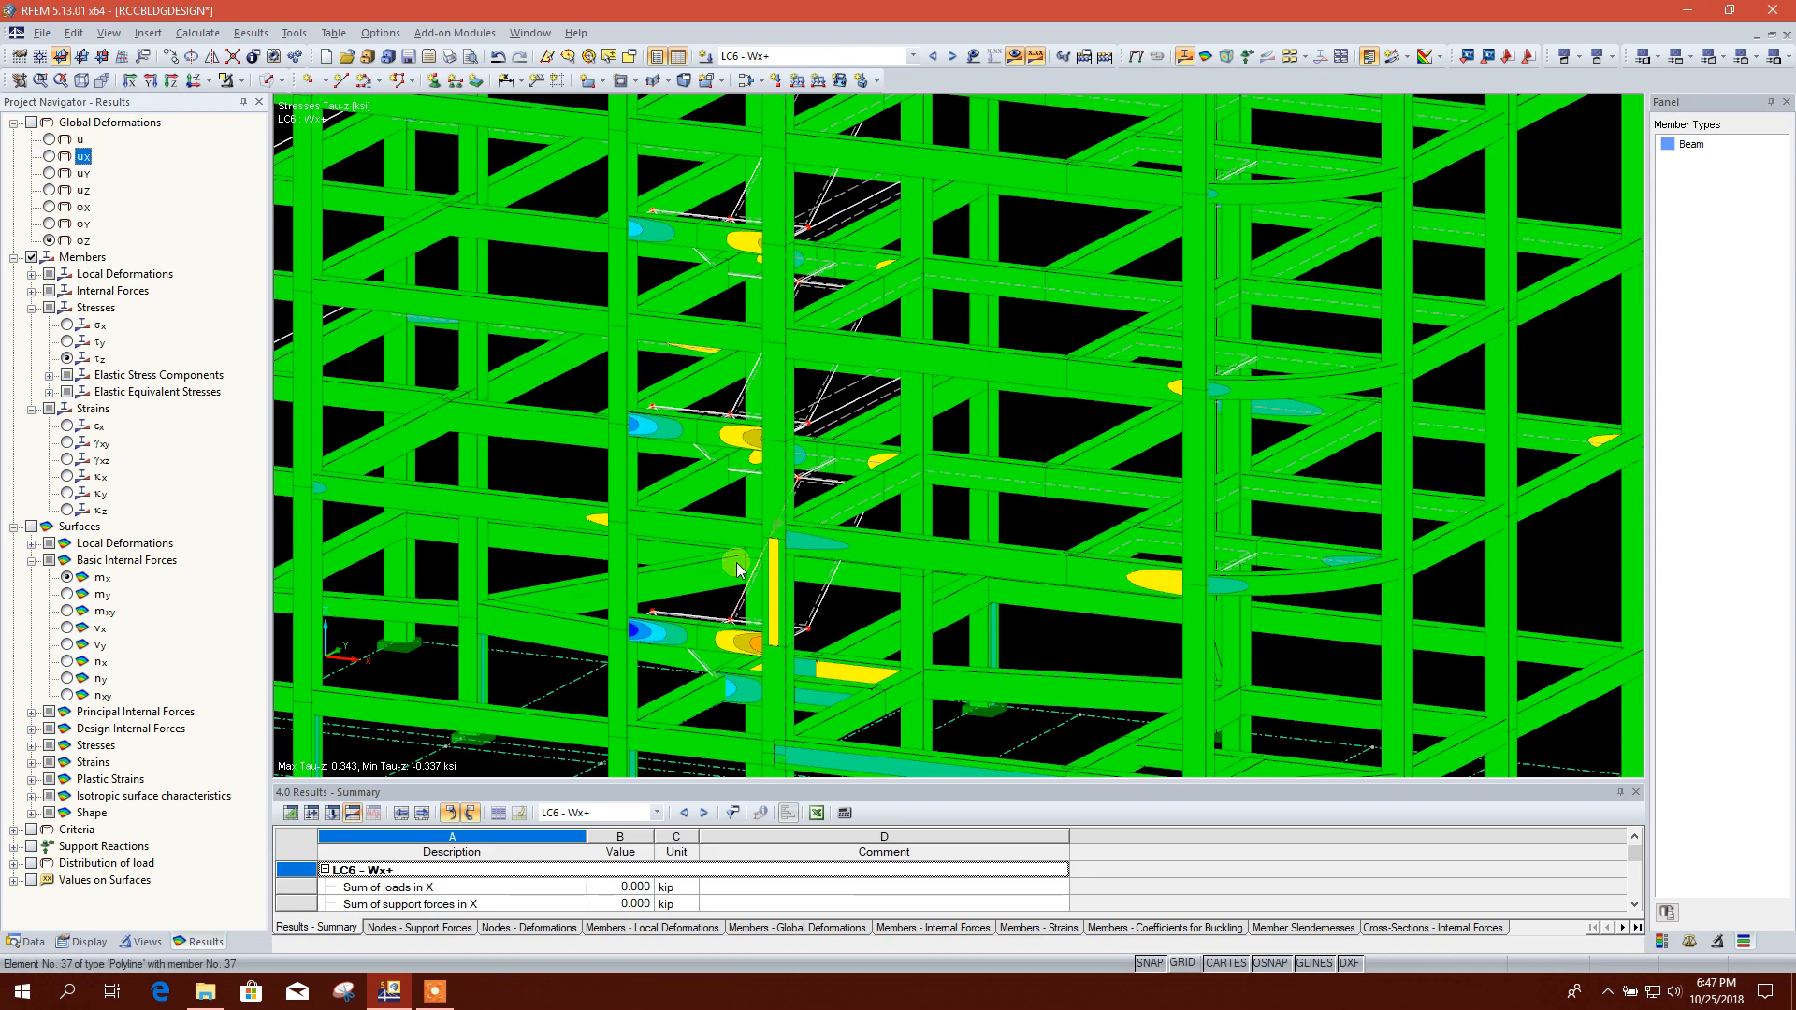
scroll(766, 501, down, 2)
scroll(787, 552, up, 1)
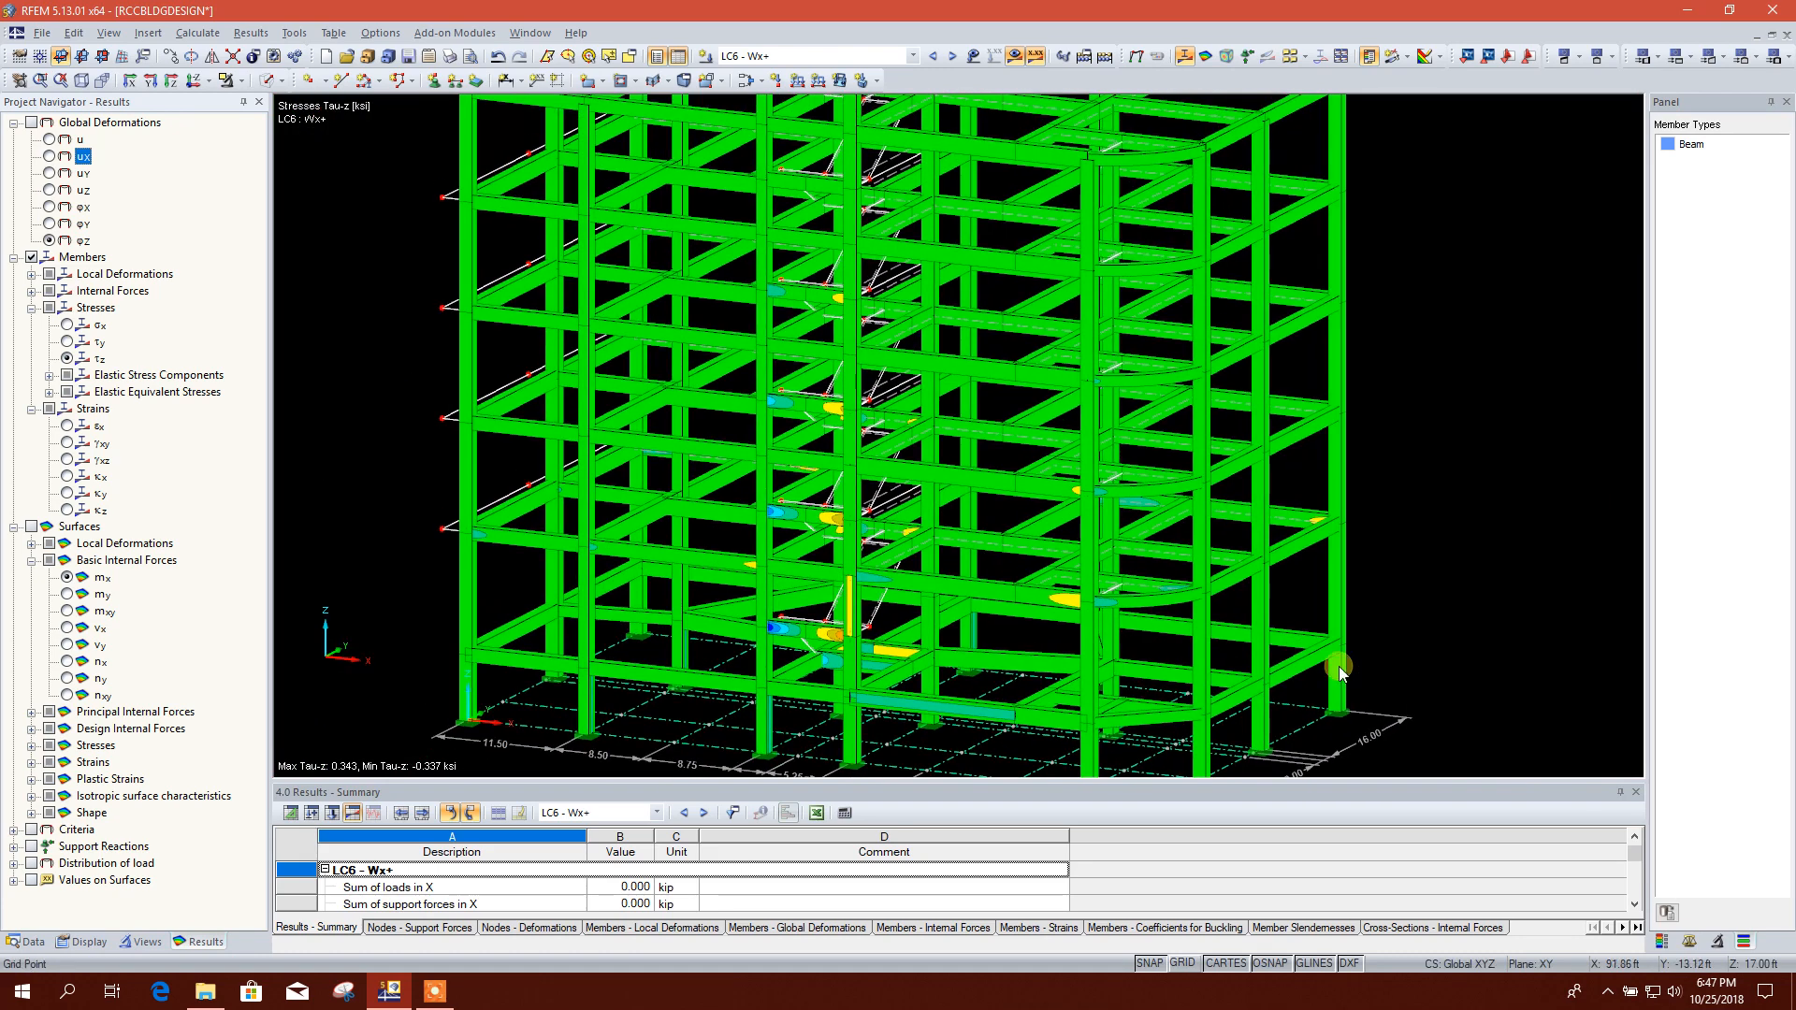
Step: Show the surfaces' local deformation ux for LC6 and turn off the member results
click(32, 308)
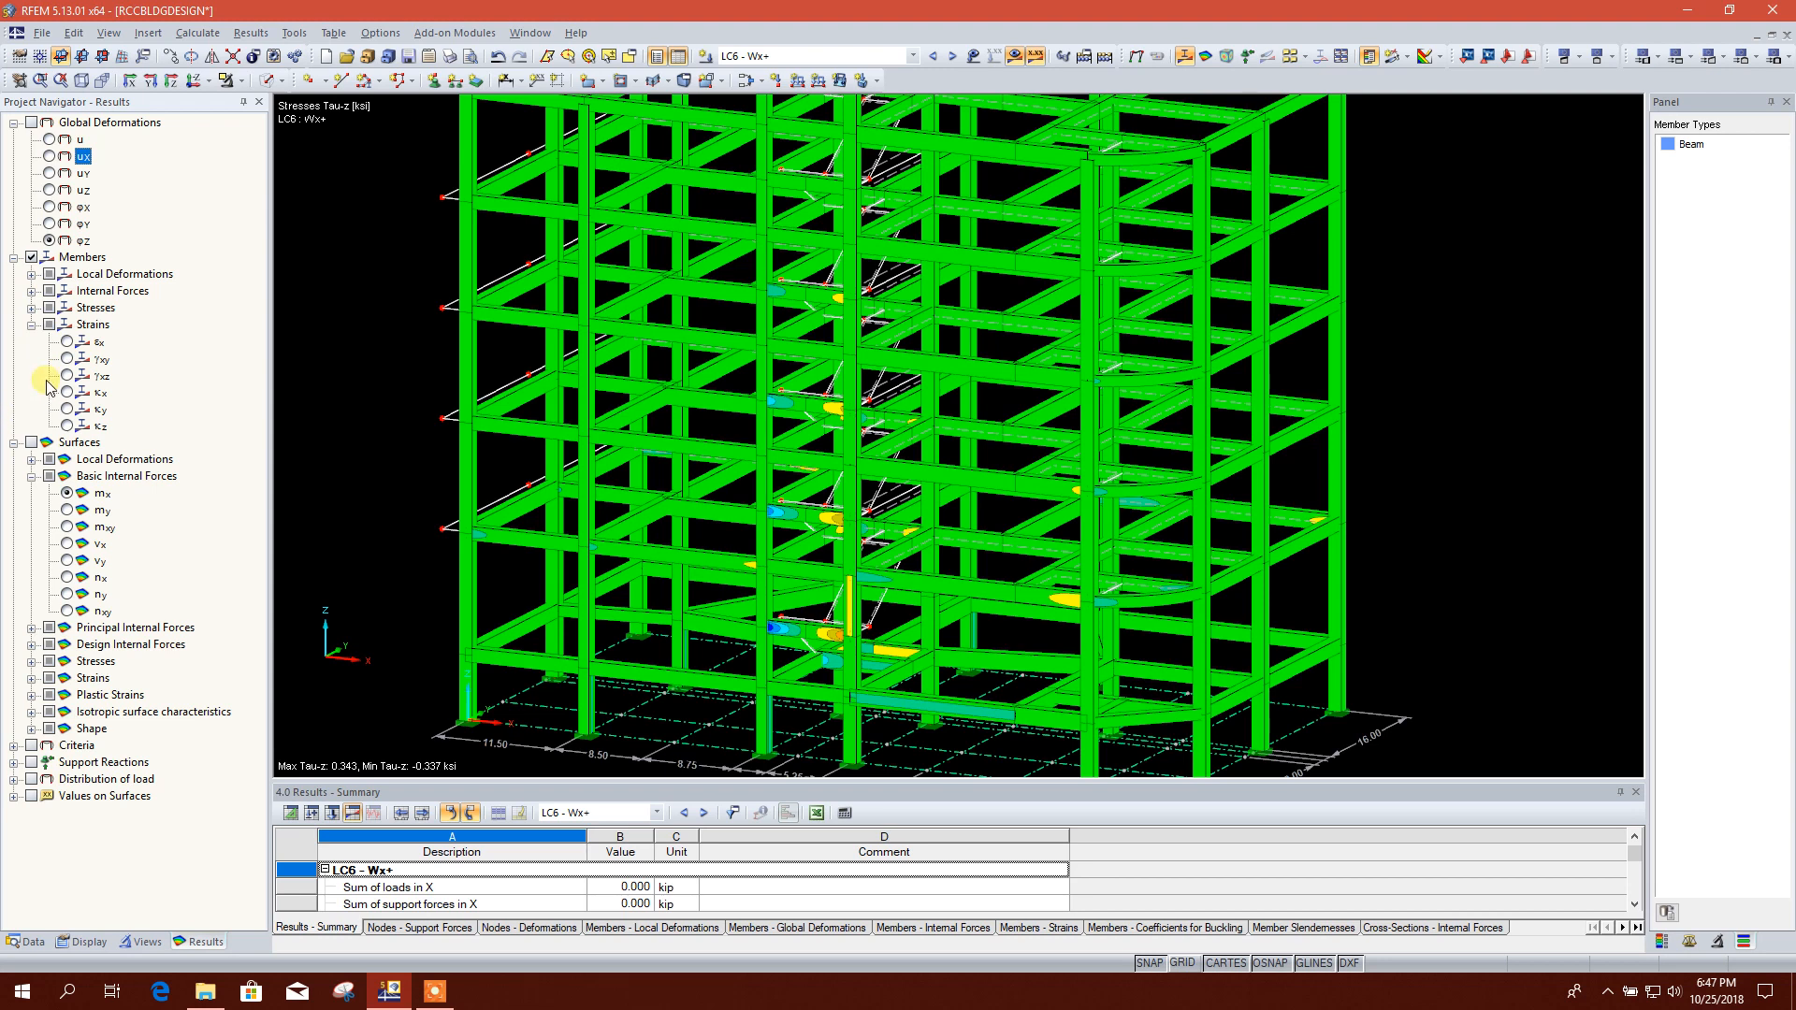
click(31, 460)
click(67, 477)
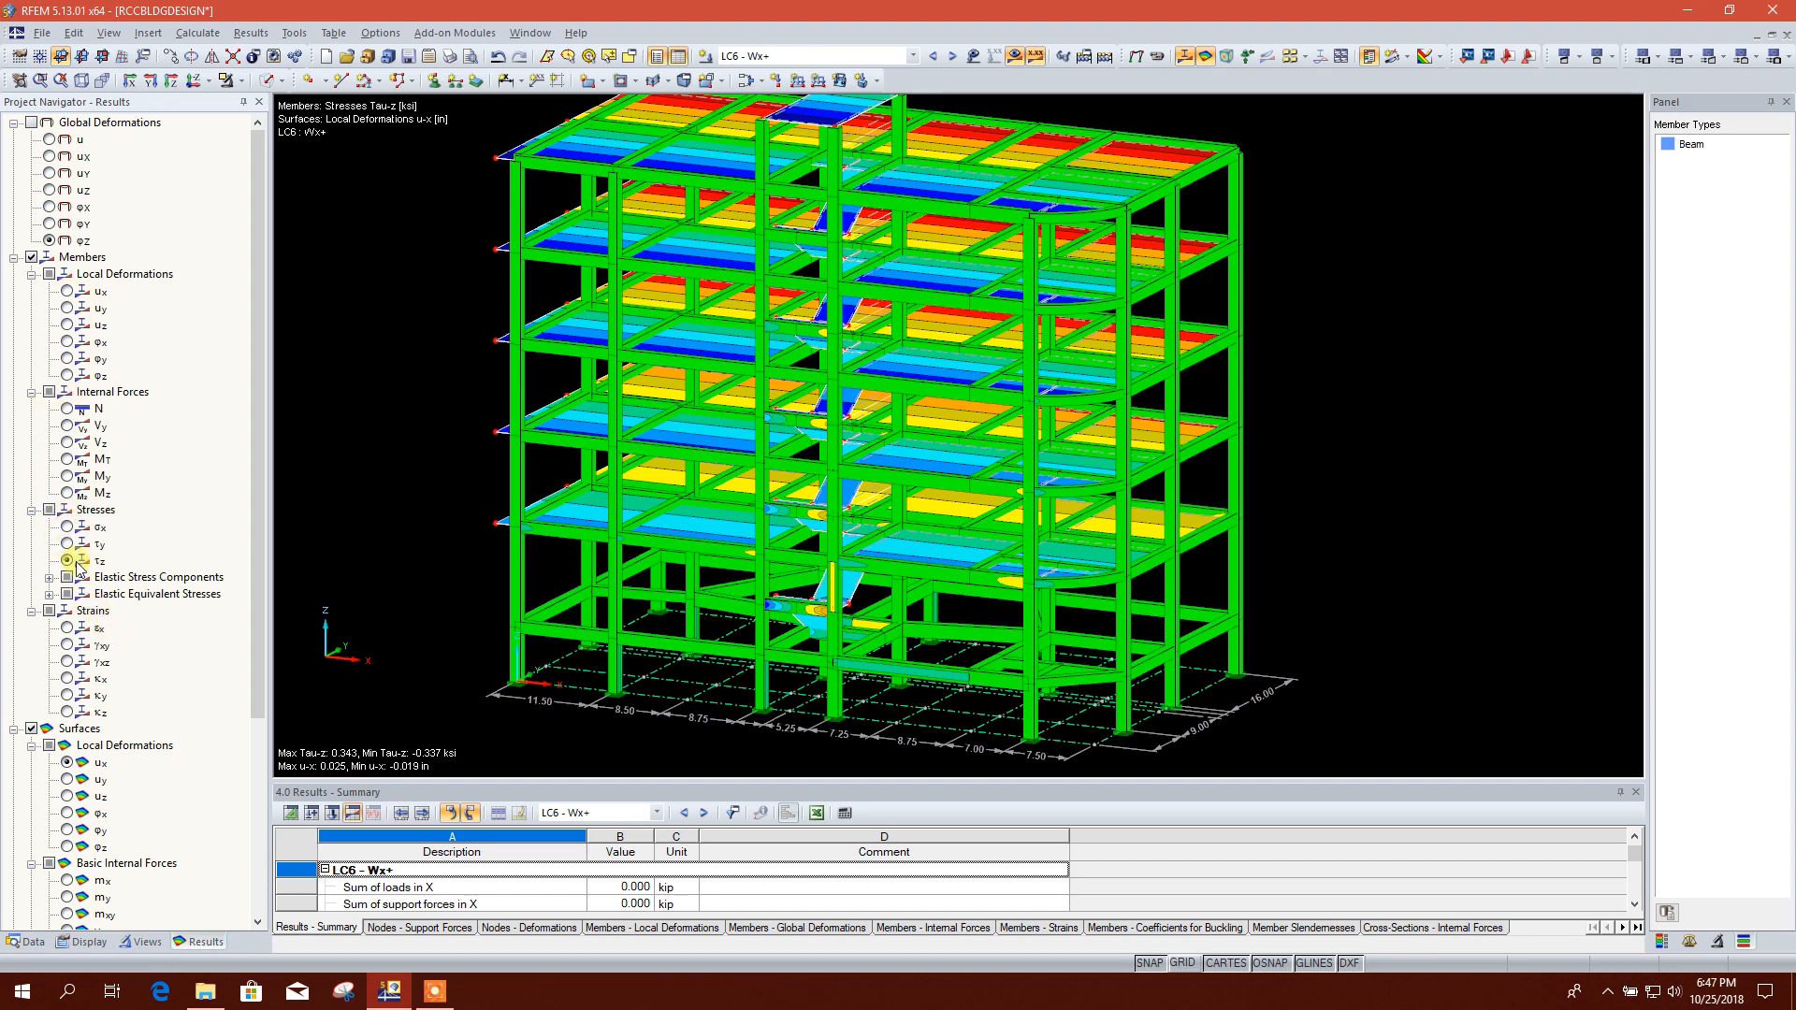
click(31, 256)
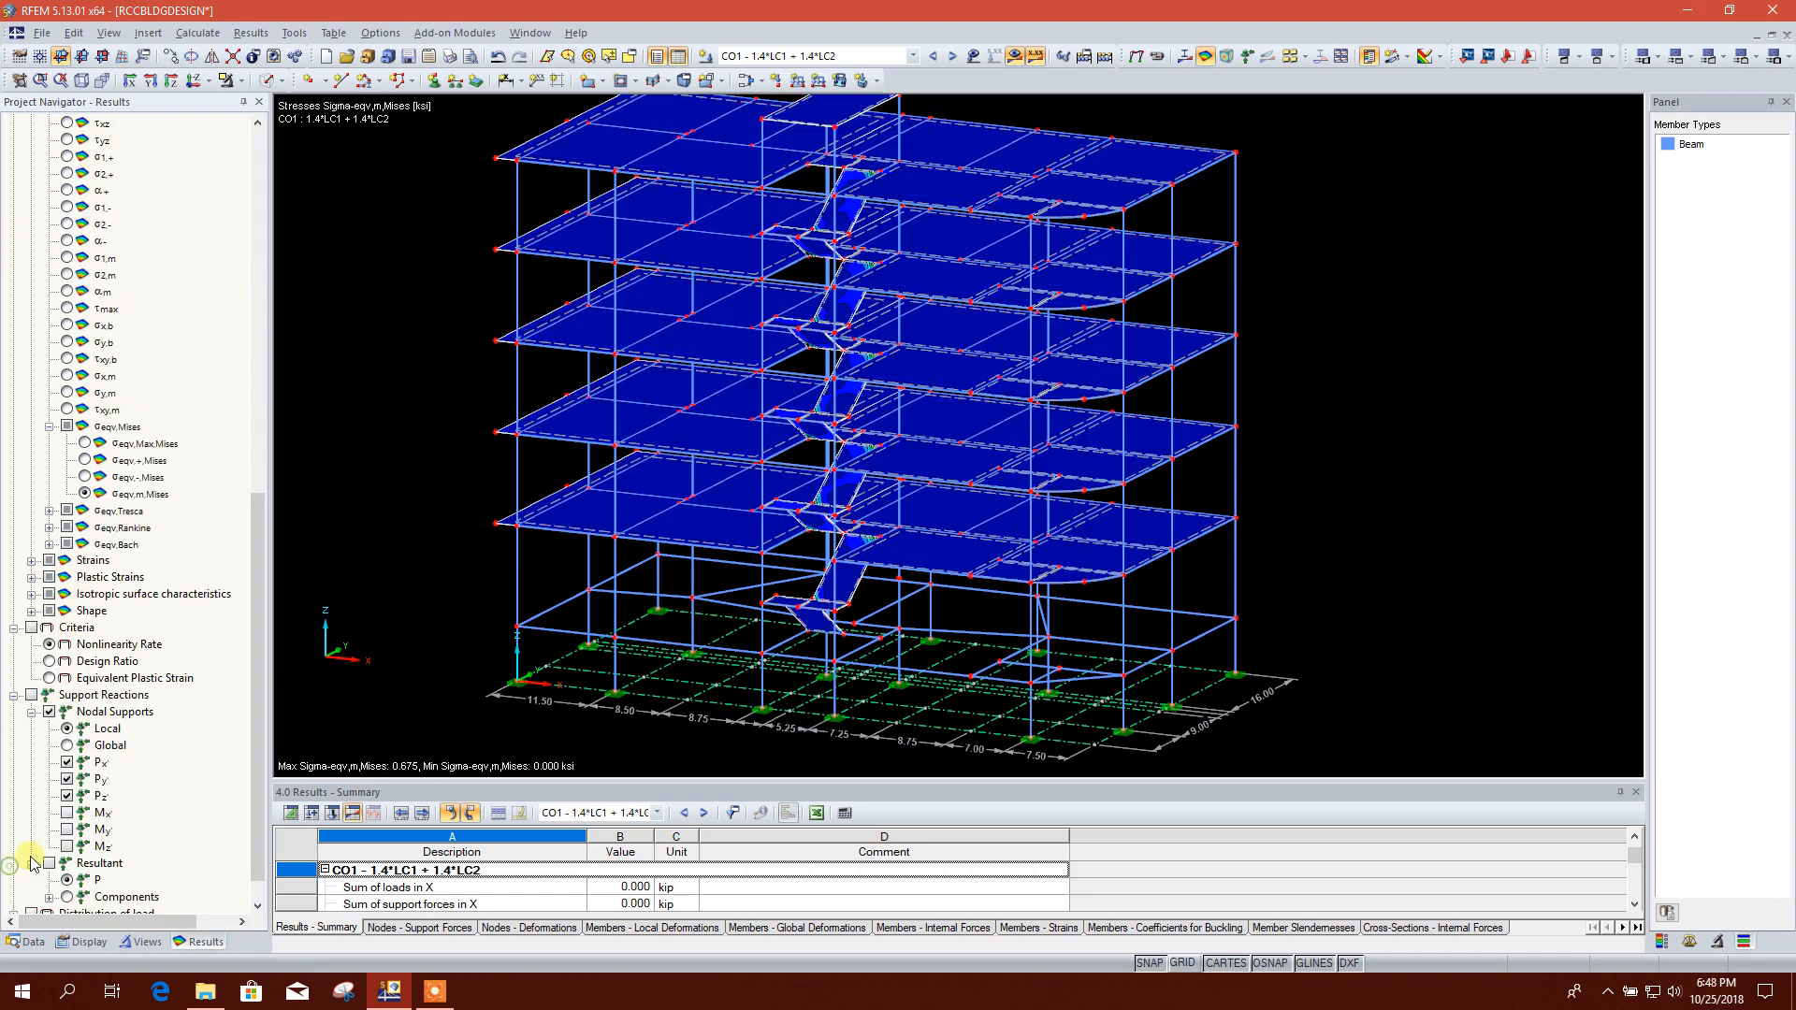
Step: Turn on the support reactions for load combination CO1 and look at the forces at the column bases
scroll(140, 793, down, 1)
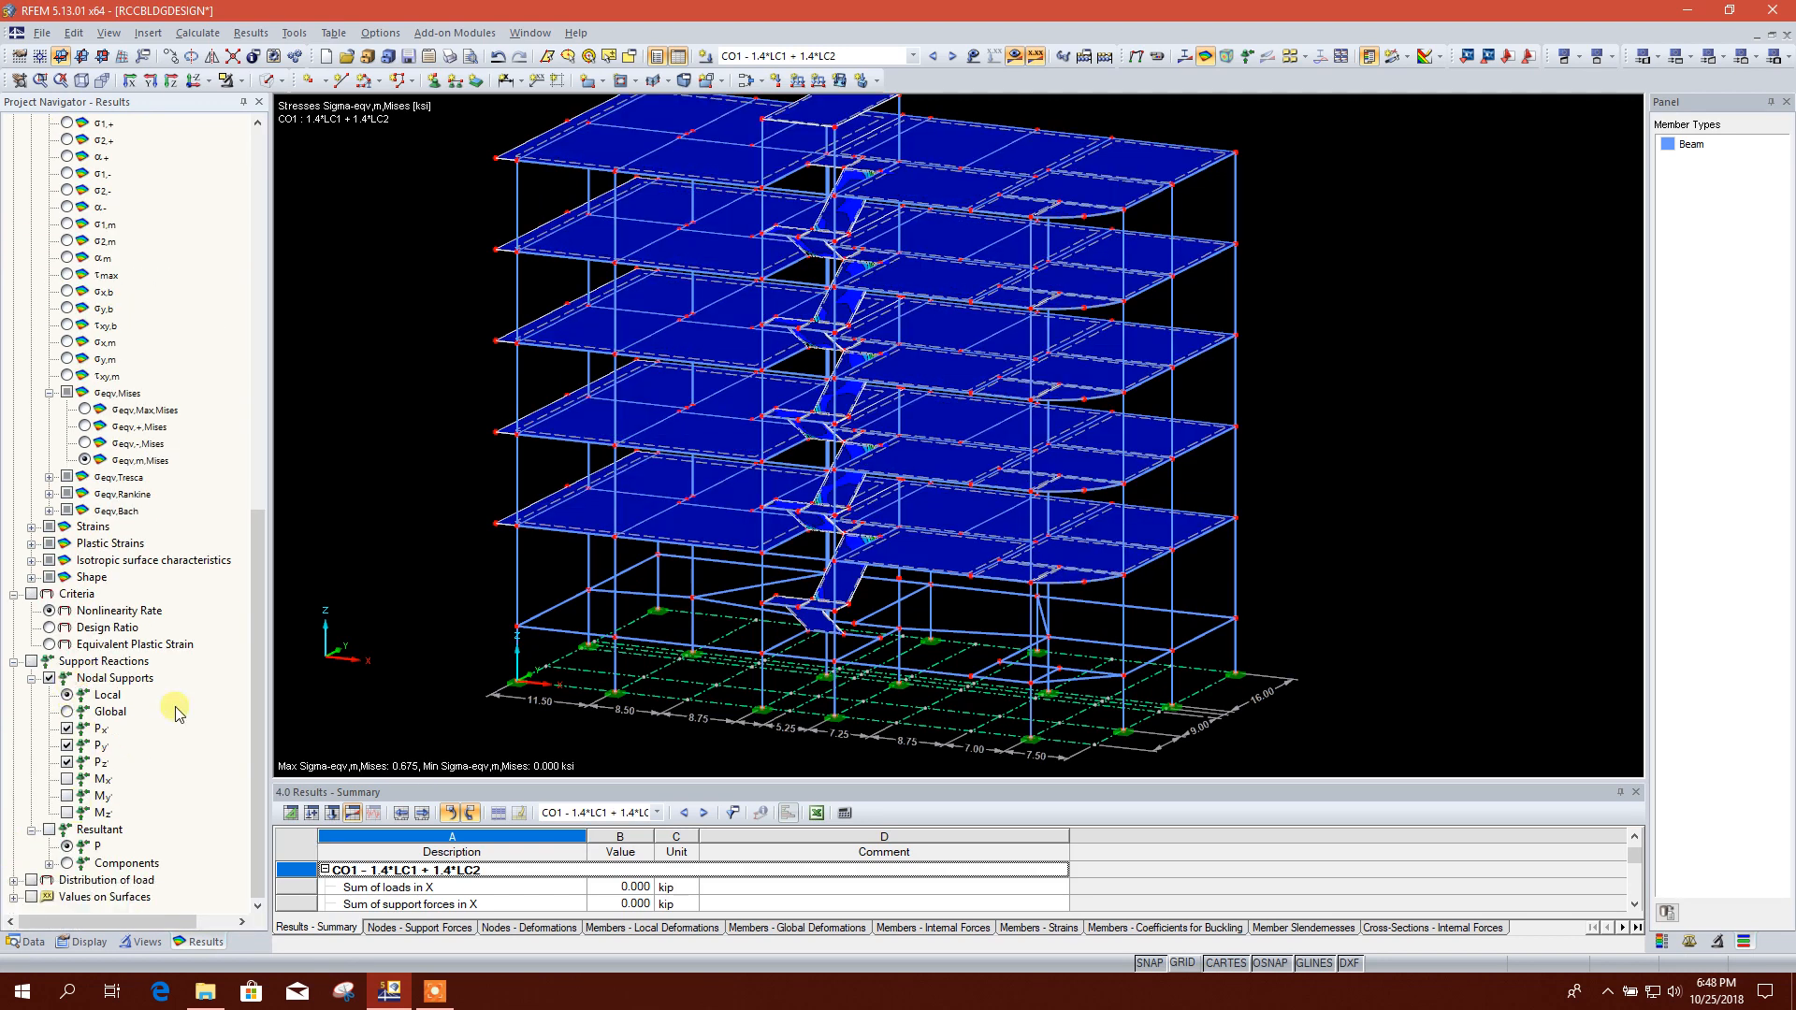
click(31, 662)
scroll(588, 690, up, 4)
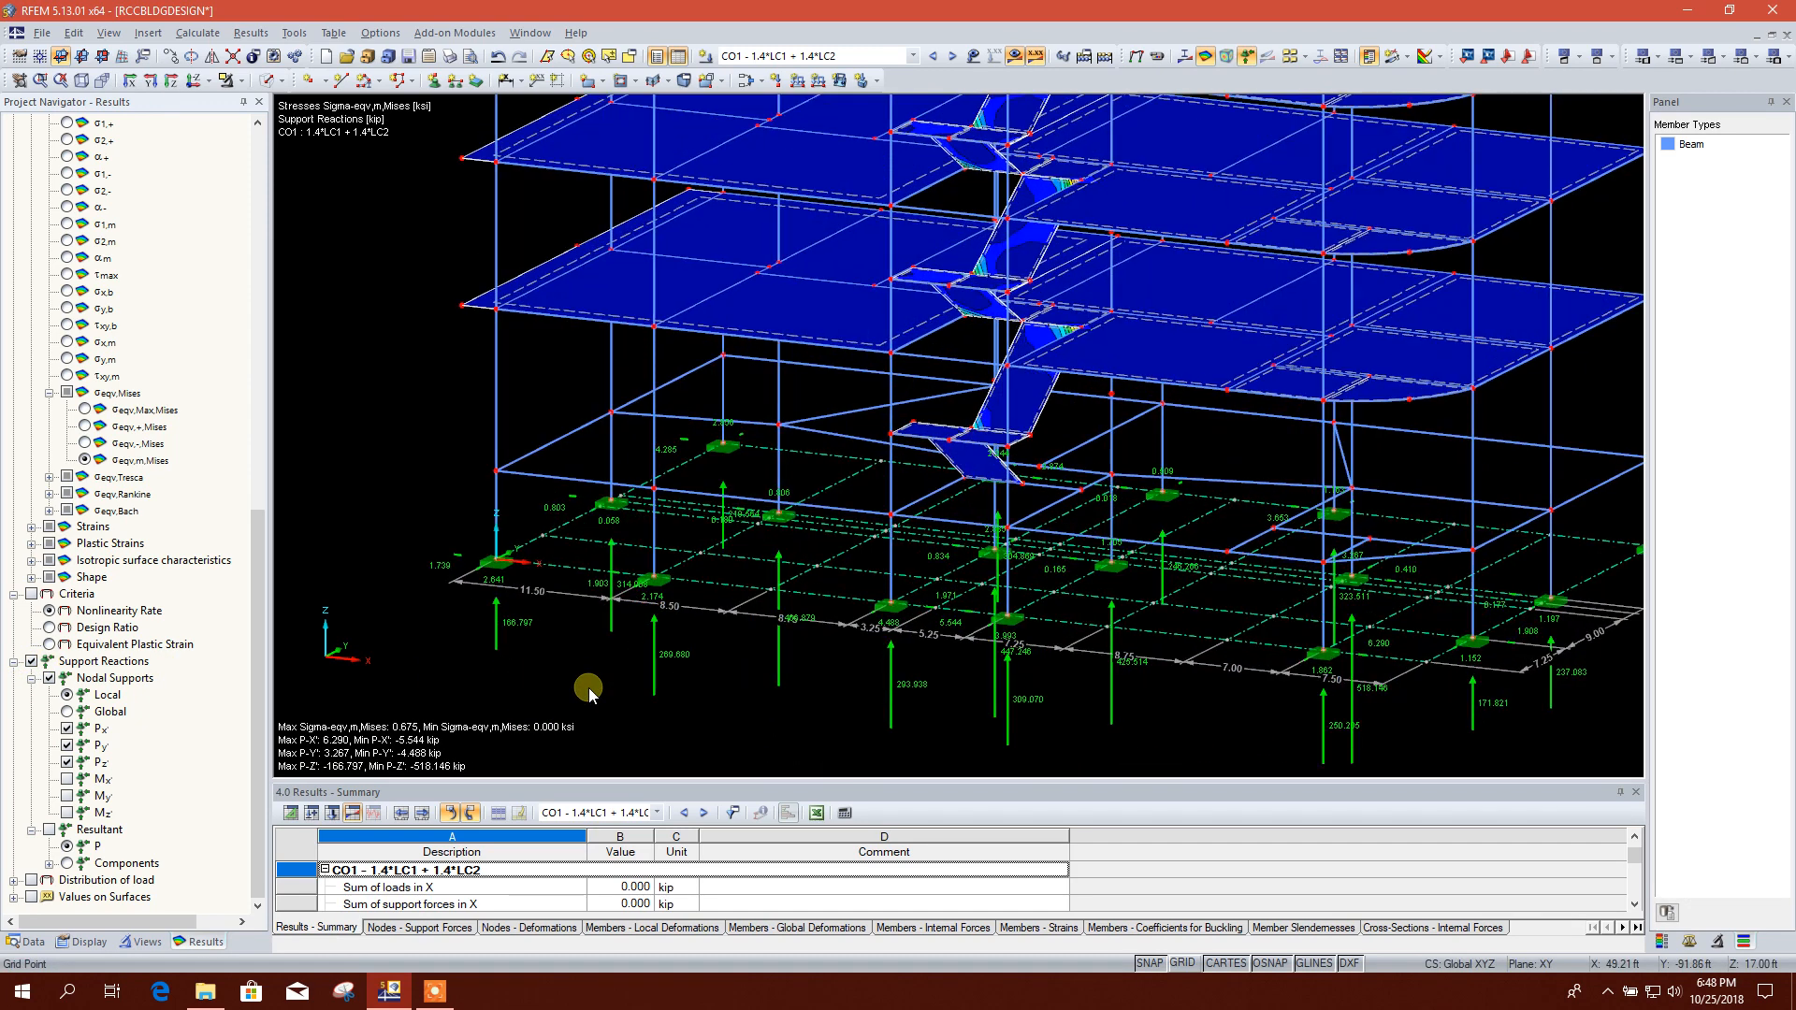
Step: Switch the displayed results to load combination CO2, and on to CO3 - 1.2*LC1 + 1.2*LC2 + 1.6*LC3
click(842, 56)
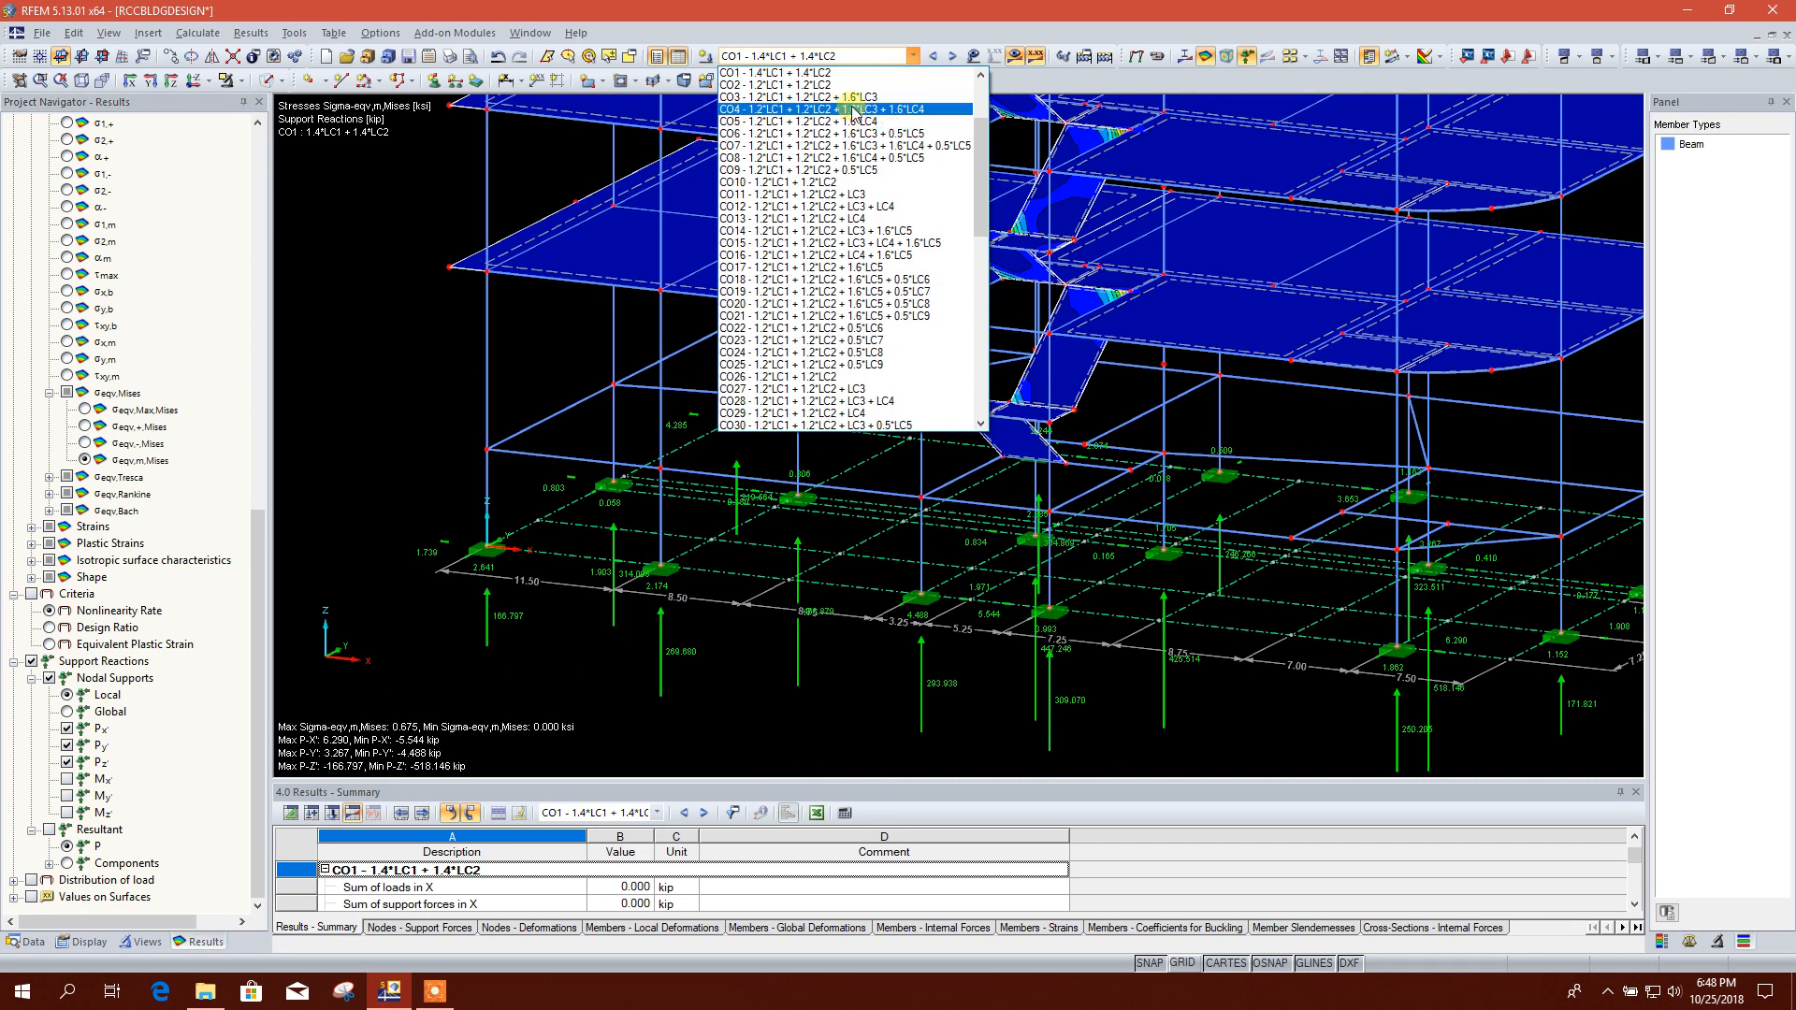
click(847, 84)
click(903, 58)
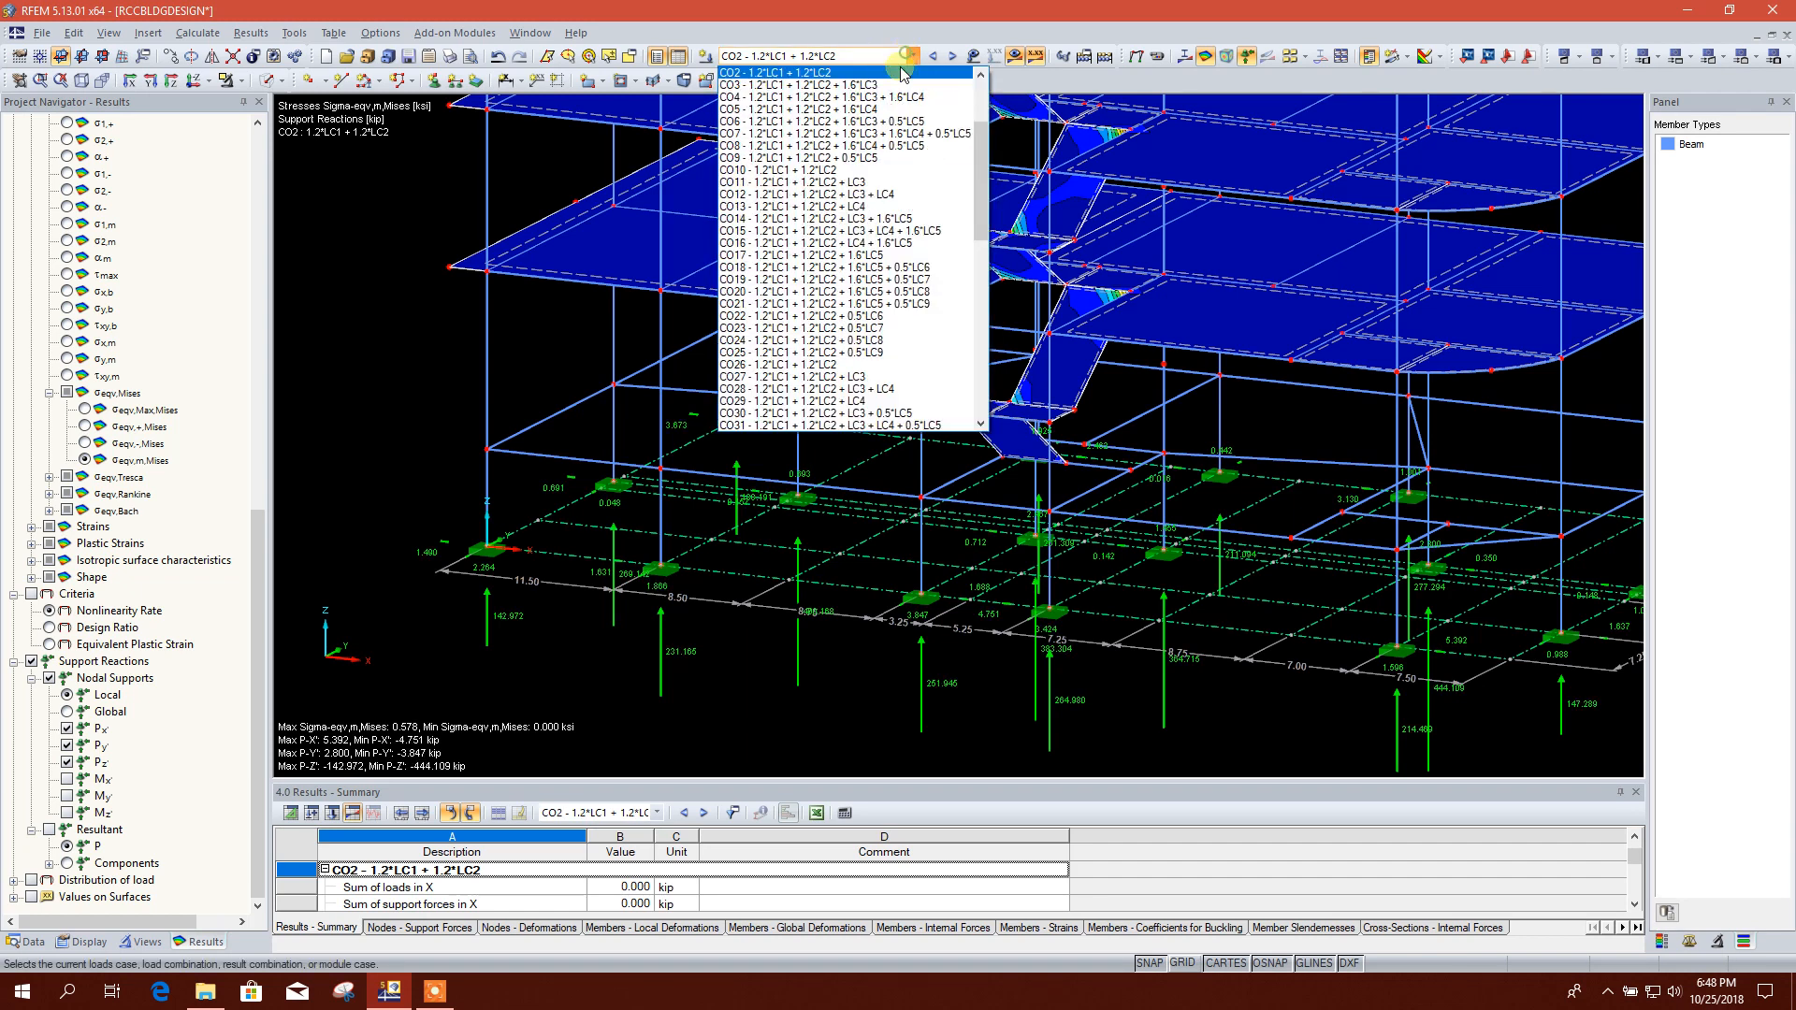
click(842, 84)
Step: Examine CO3's nodal support reactions up close at the column bases, toggling the Px' and Py' components off
scroll(589, 599, up, 3)
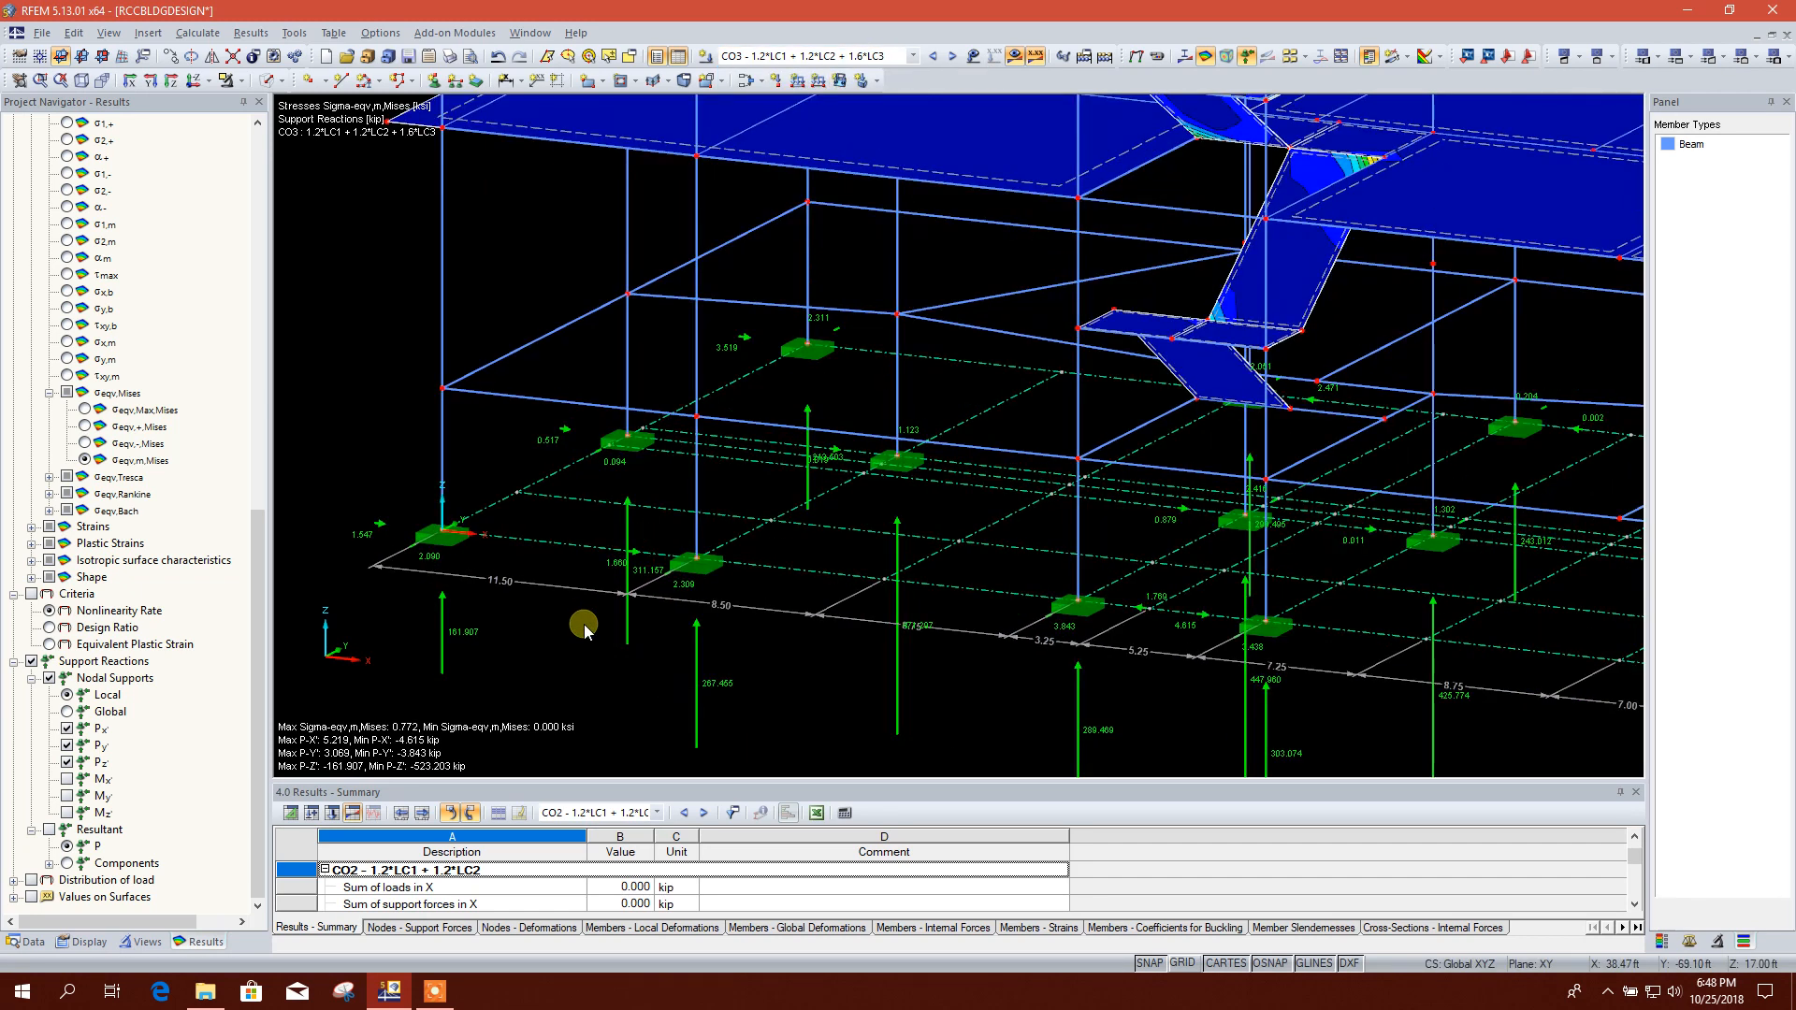
scroll(584, 631, up, 3)
scroll(602, 575, down, 3)
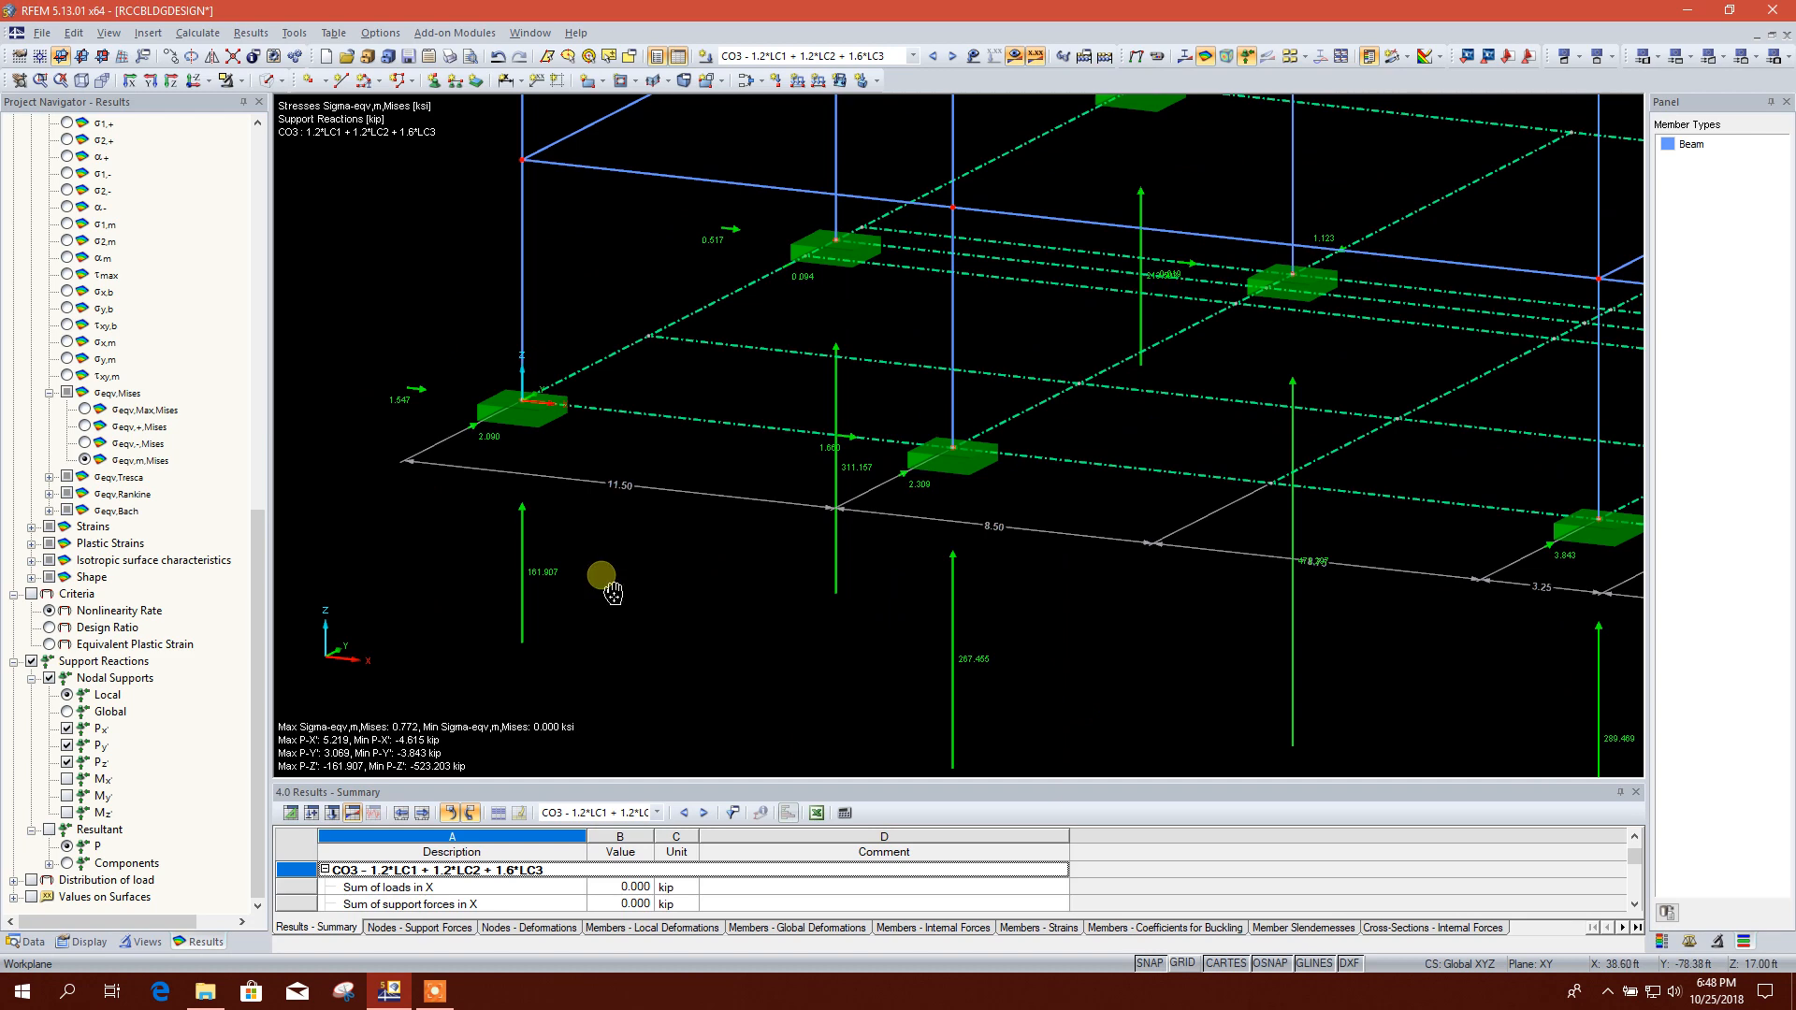
scroll(683, 566, up, 2)
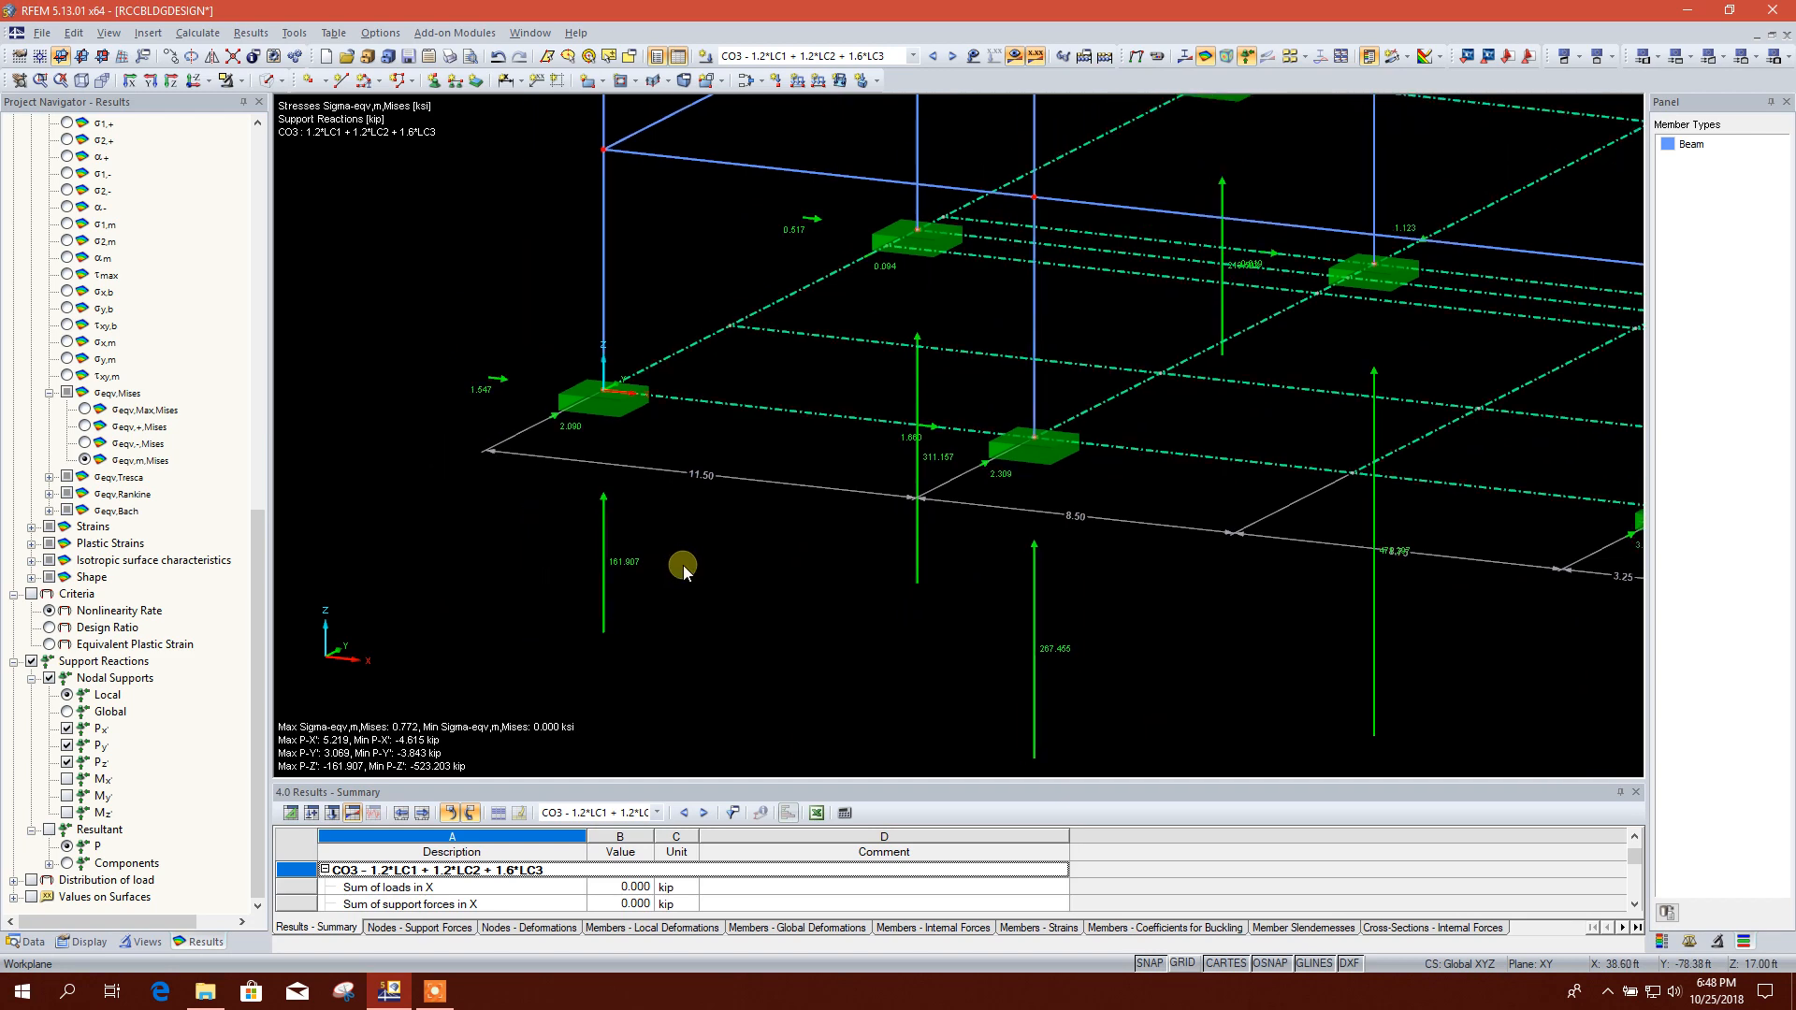
click(66, 734)
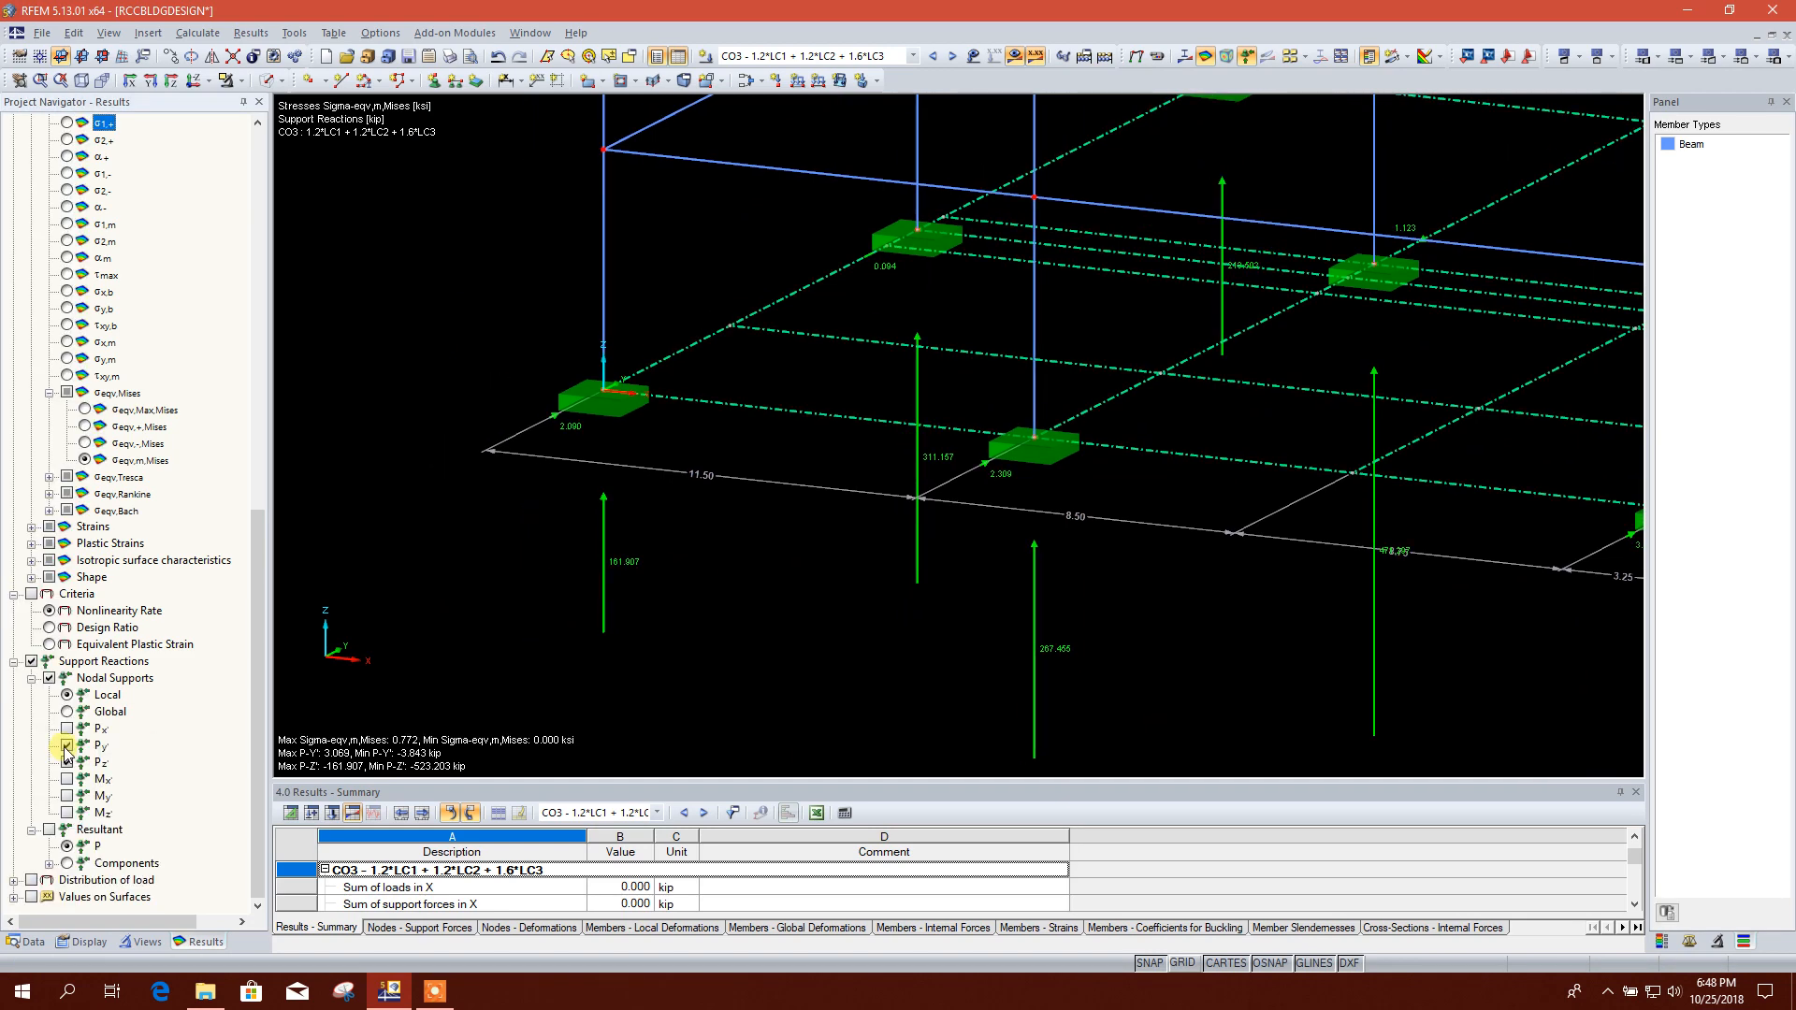
click(66, 748)
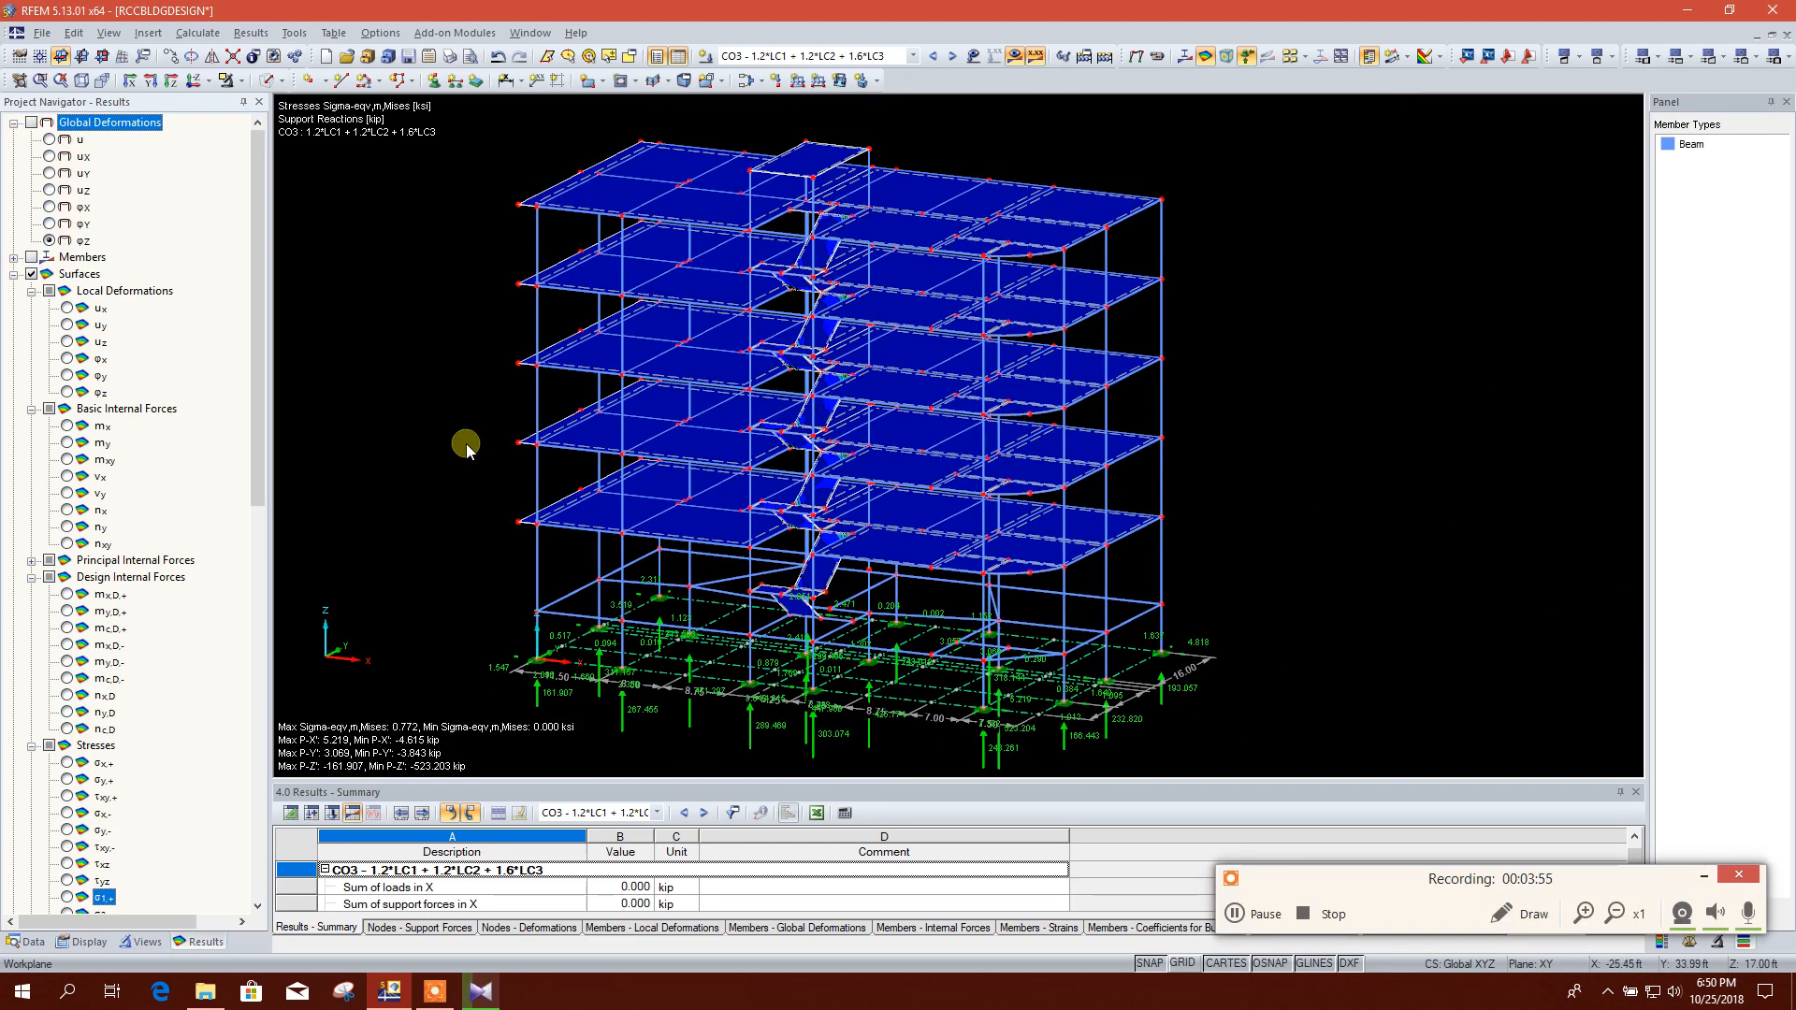
Step: Hide the surface results and display the members' internal shear forces Vy and Vz for CO3
click(31, 275)
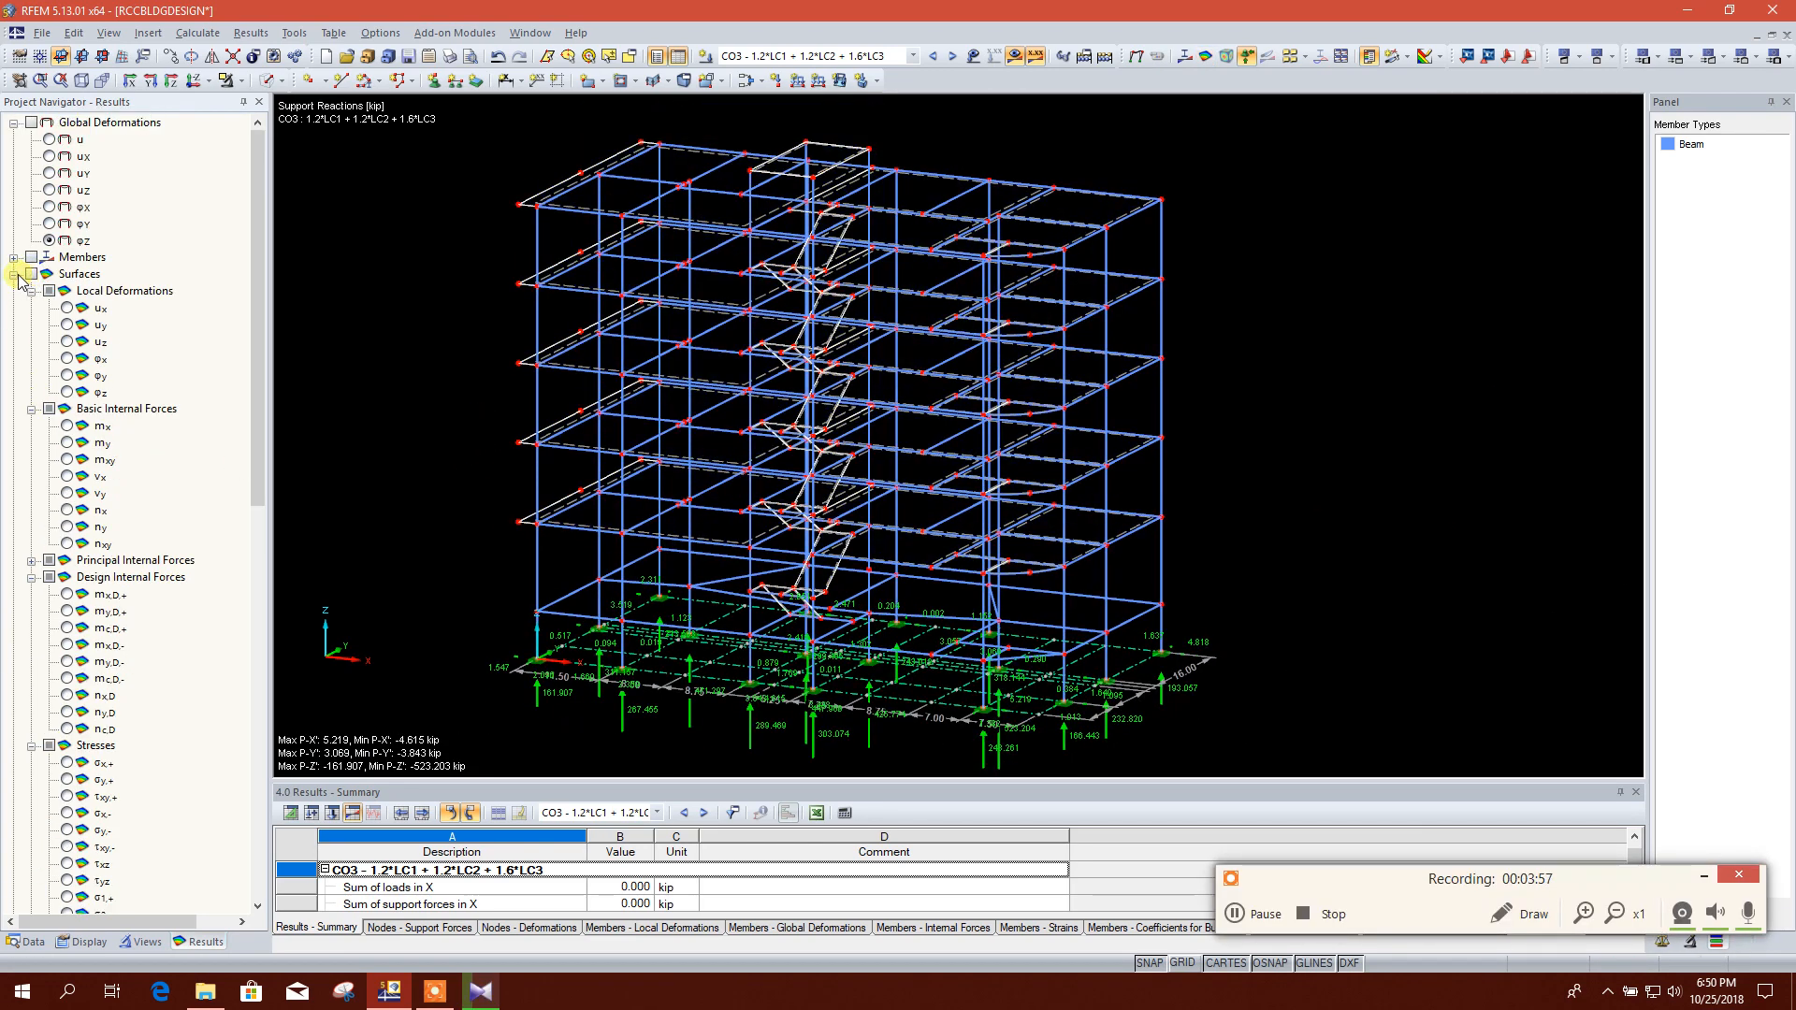
click(14, 274)
click(13, 257)
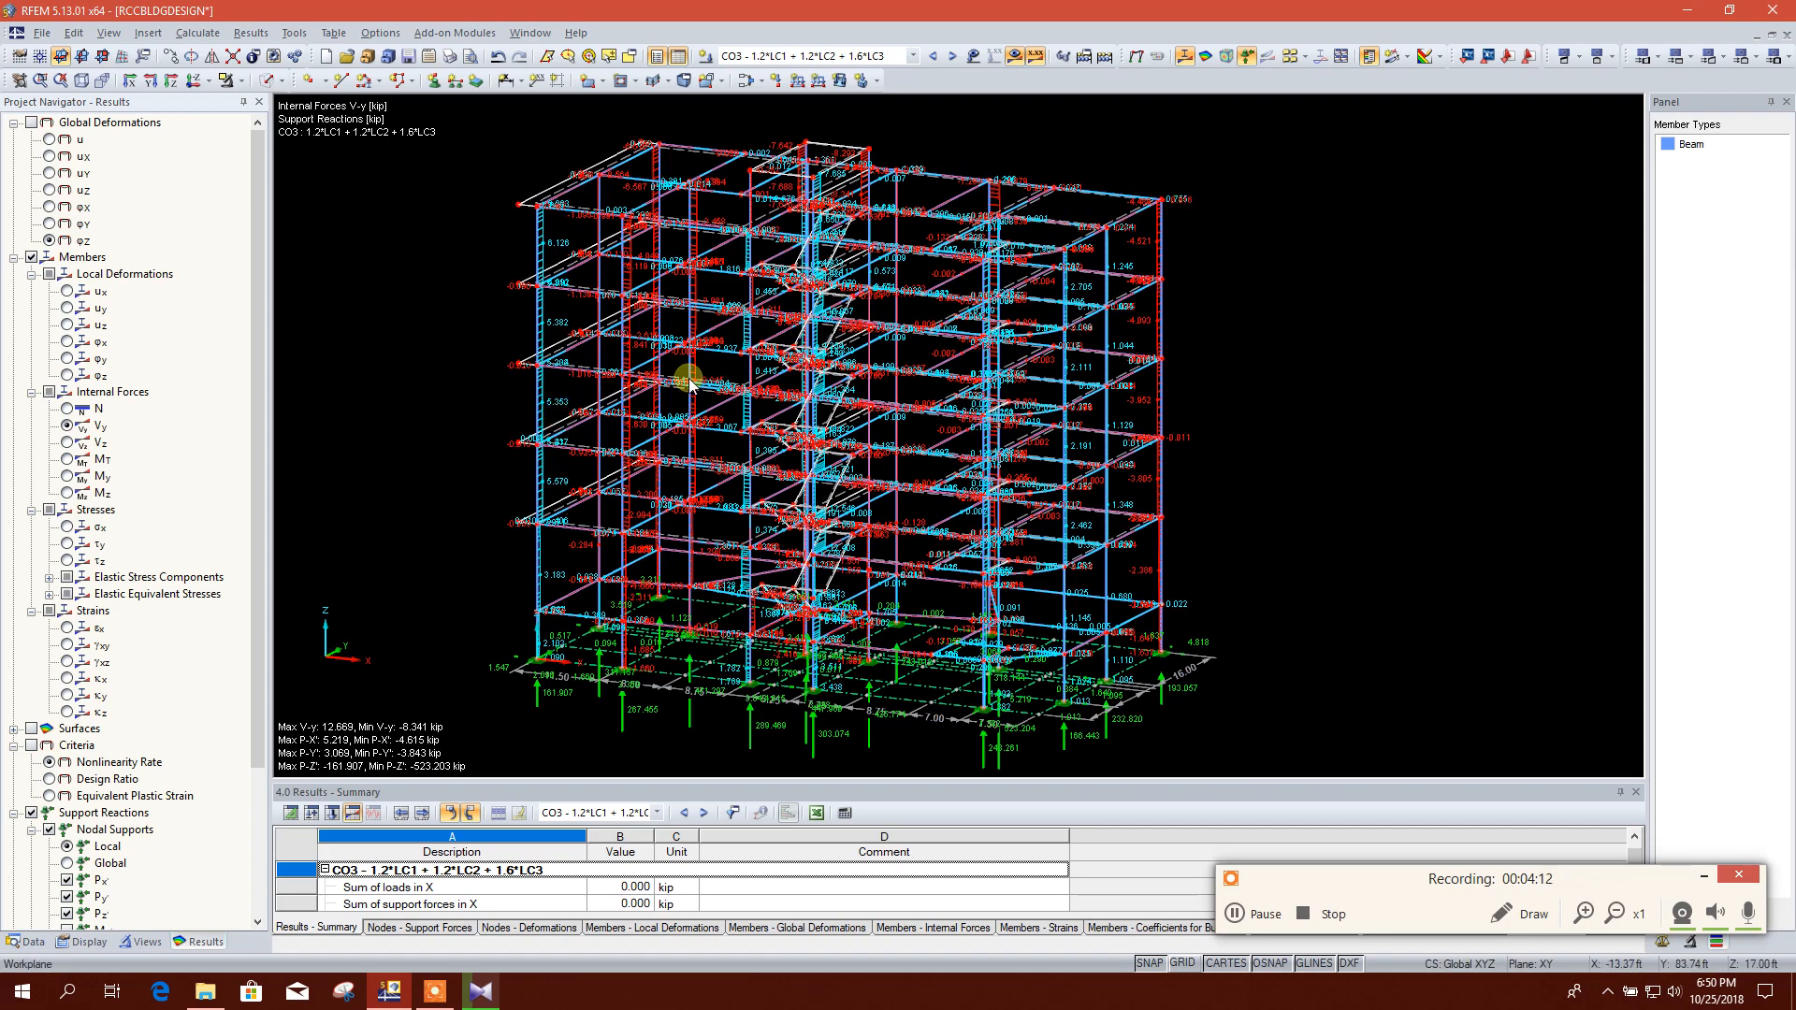
click(69, 443)
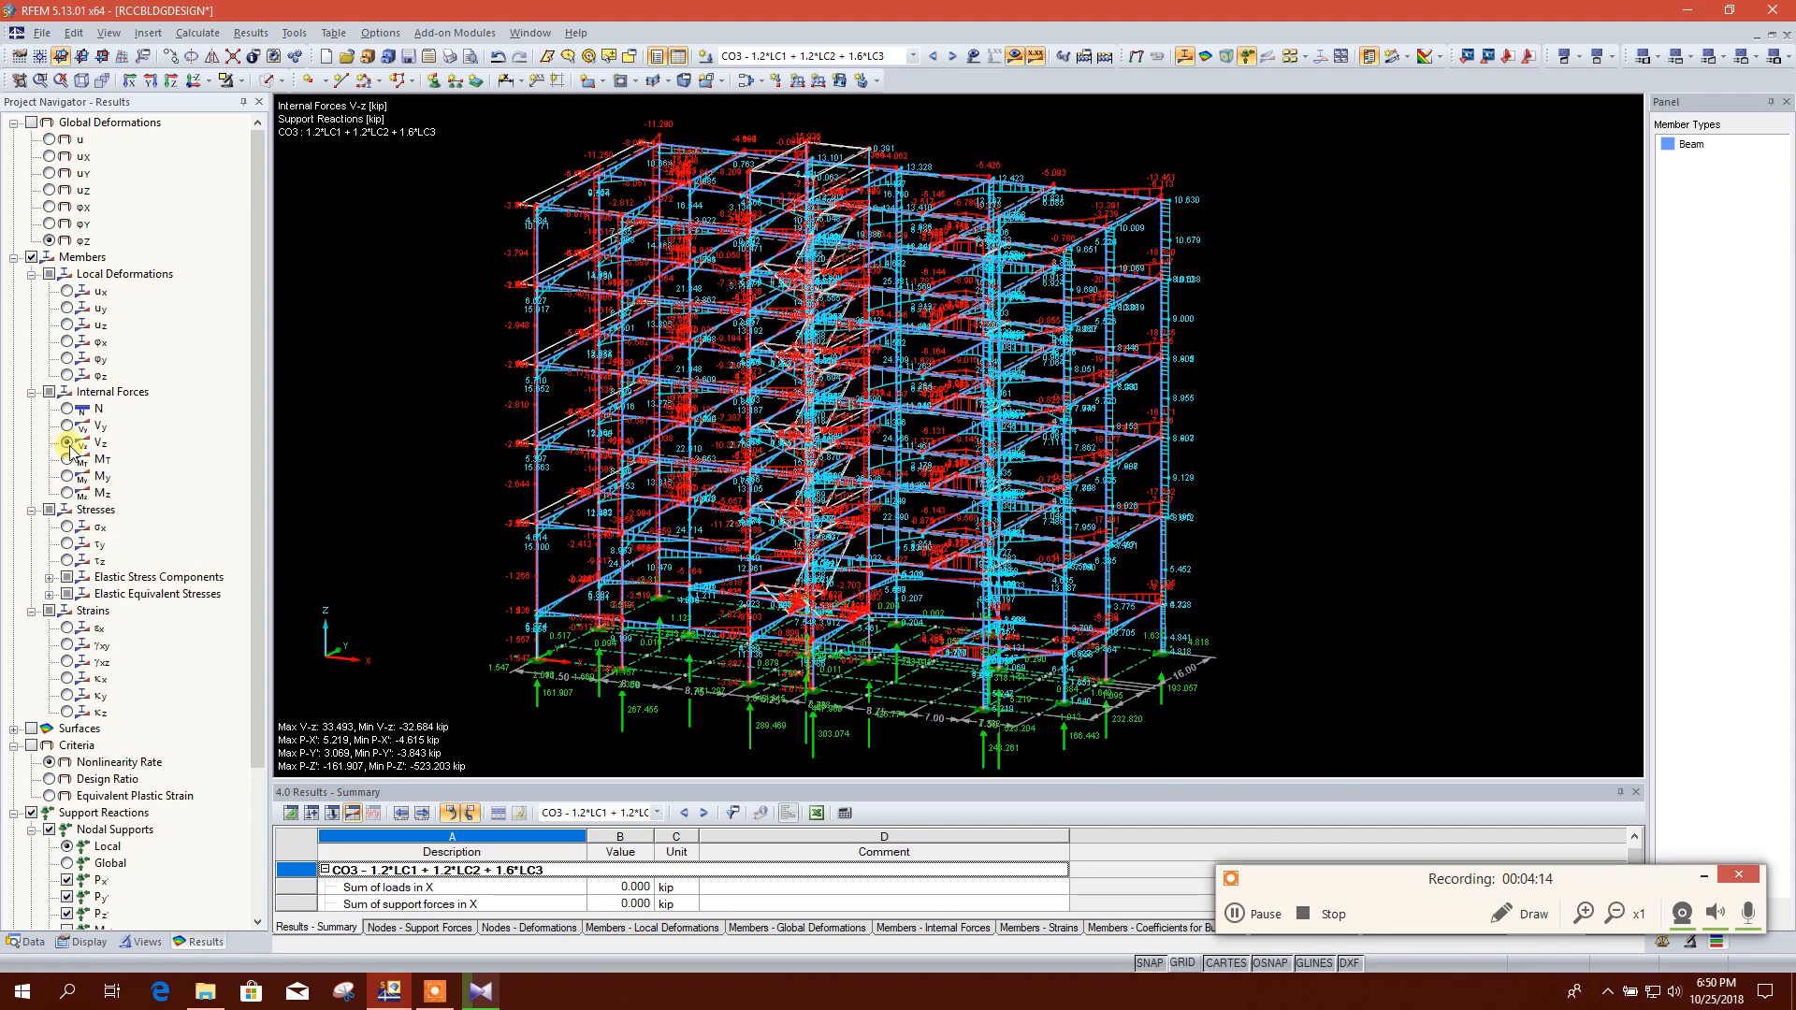
scroll(436, 266, up, 4)
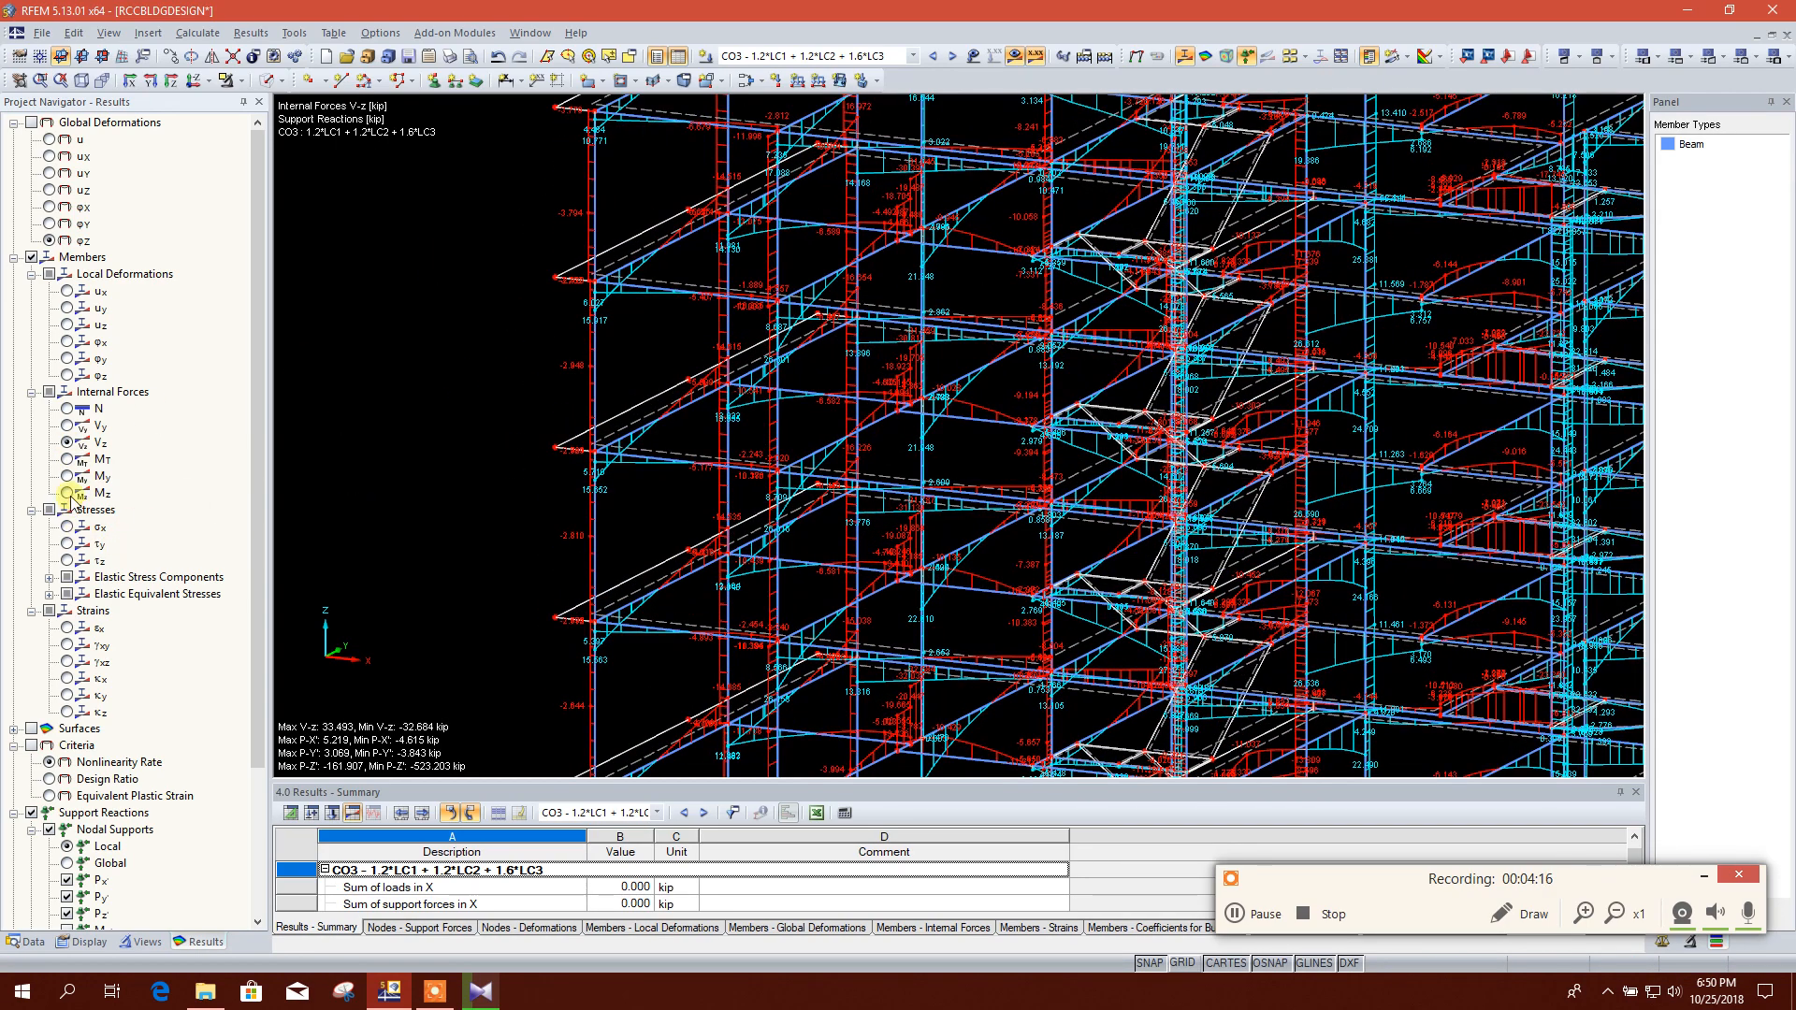
Step: Display the members' torsional moment MT followed by bending moment My for CO3, and view My over the whole building
click(67, 459)
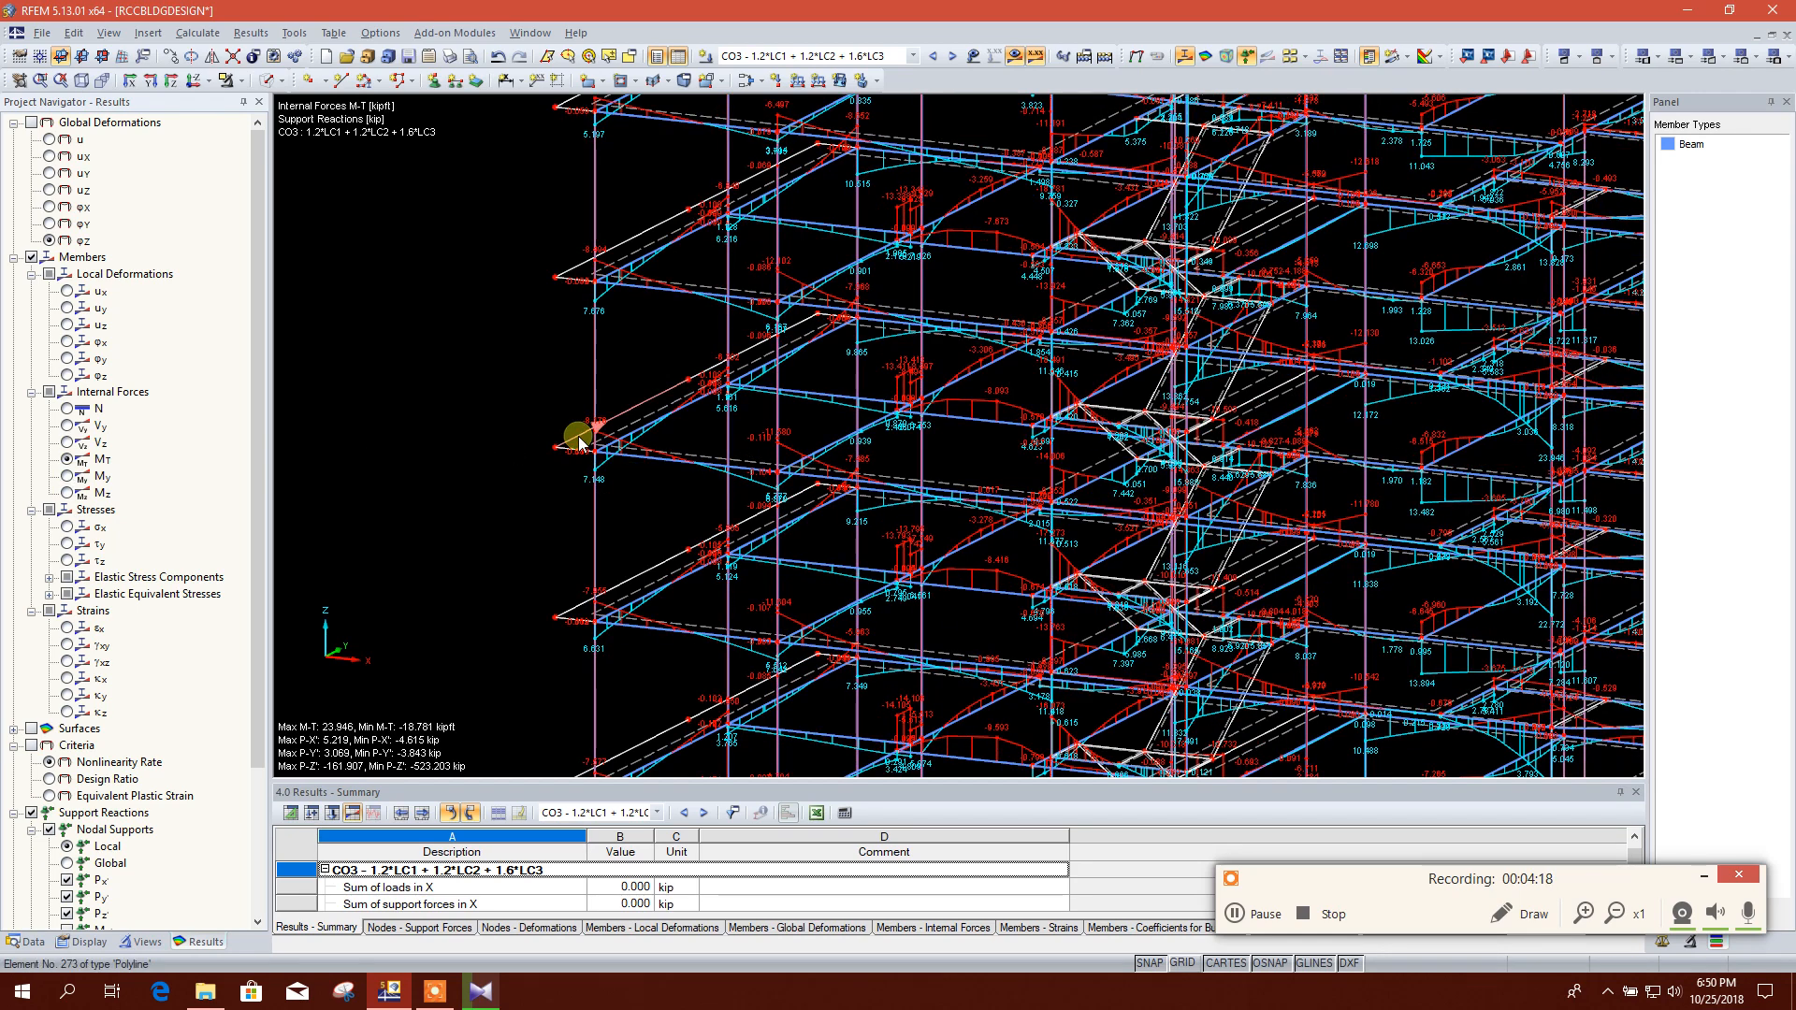
click(67, 476)
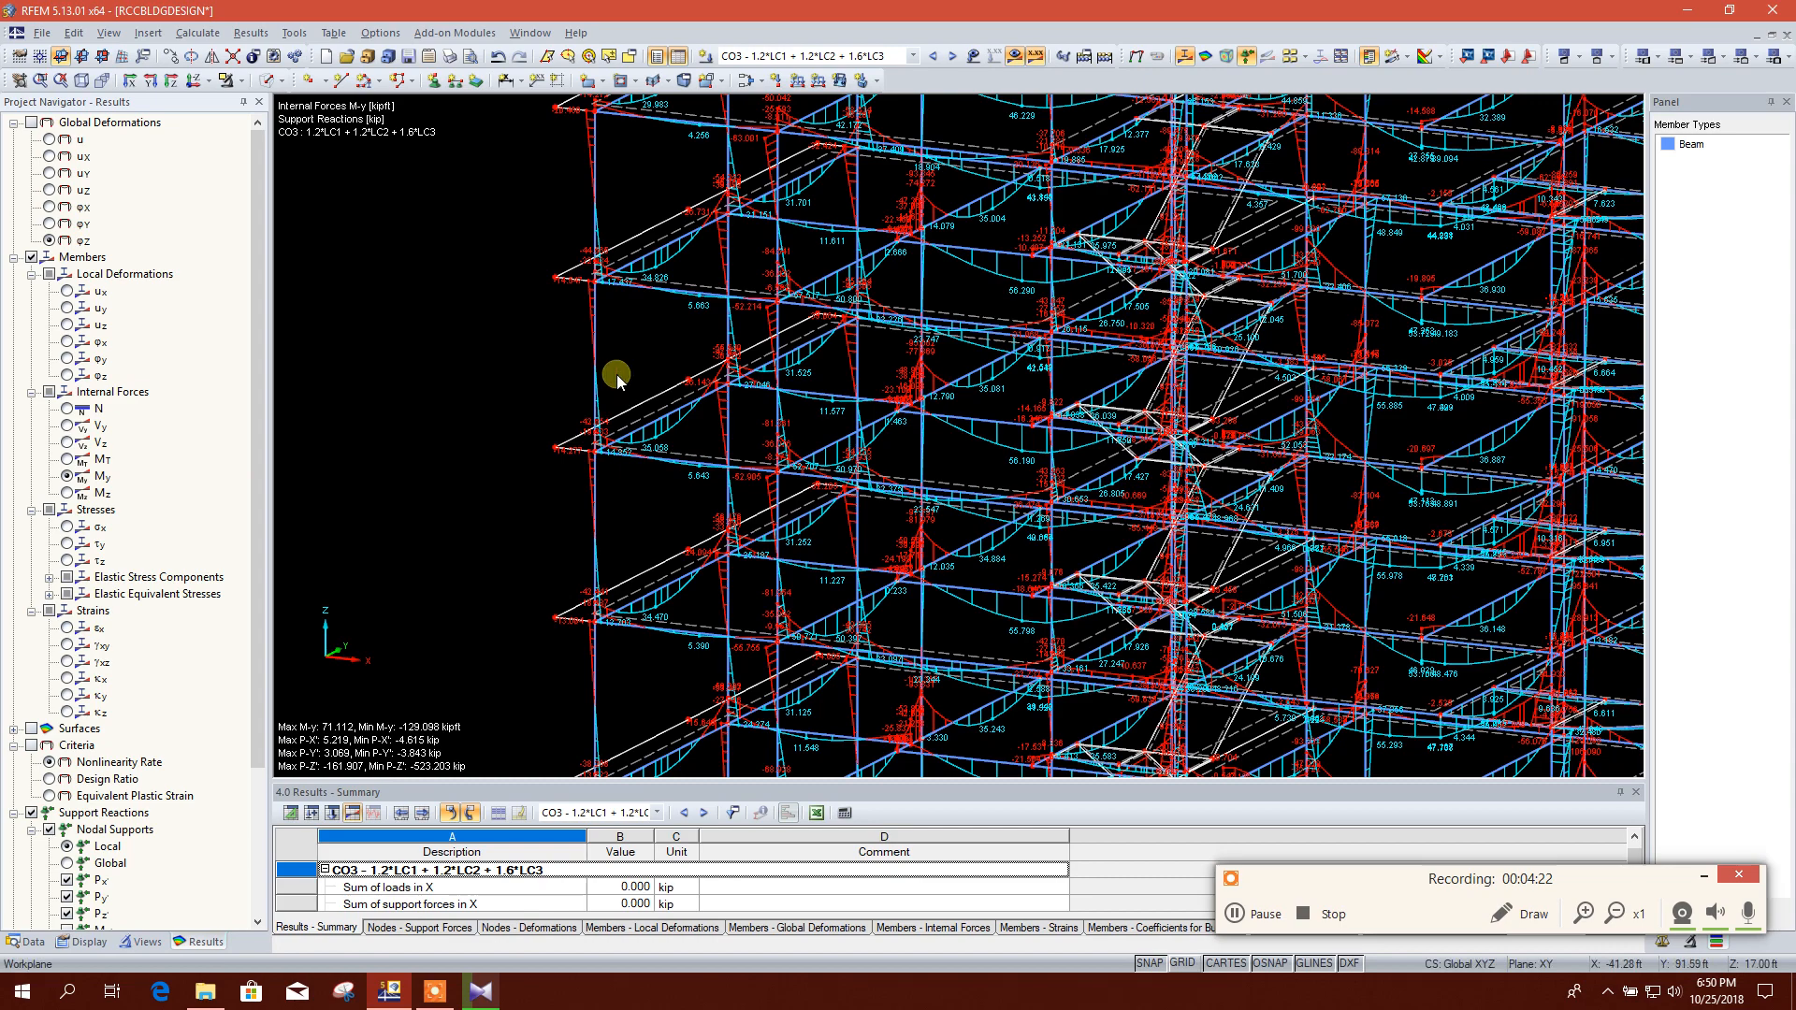
scroll(598, 373, down, 3)
scroll(737, 462, down, 3)
middle_drag(1074, 652, 1073, 541)
scroll(838, 660, down, 2)
middle_drag(1182, 549, 1194, 623)
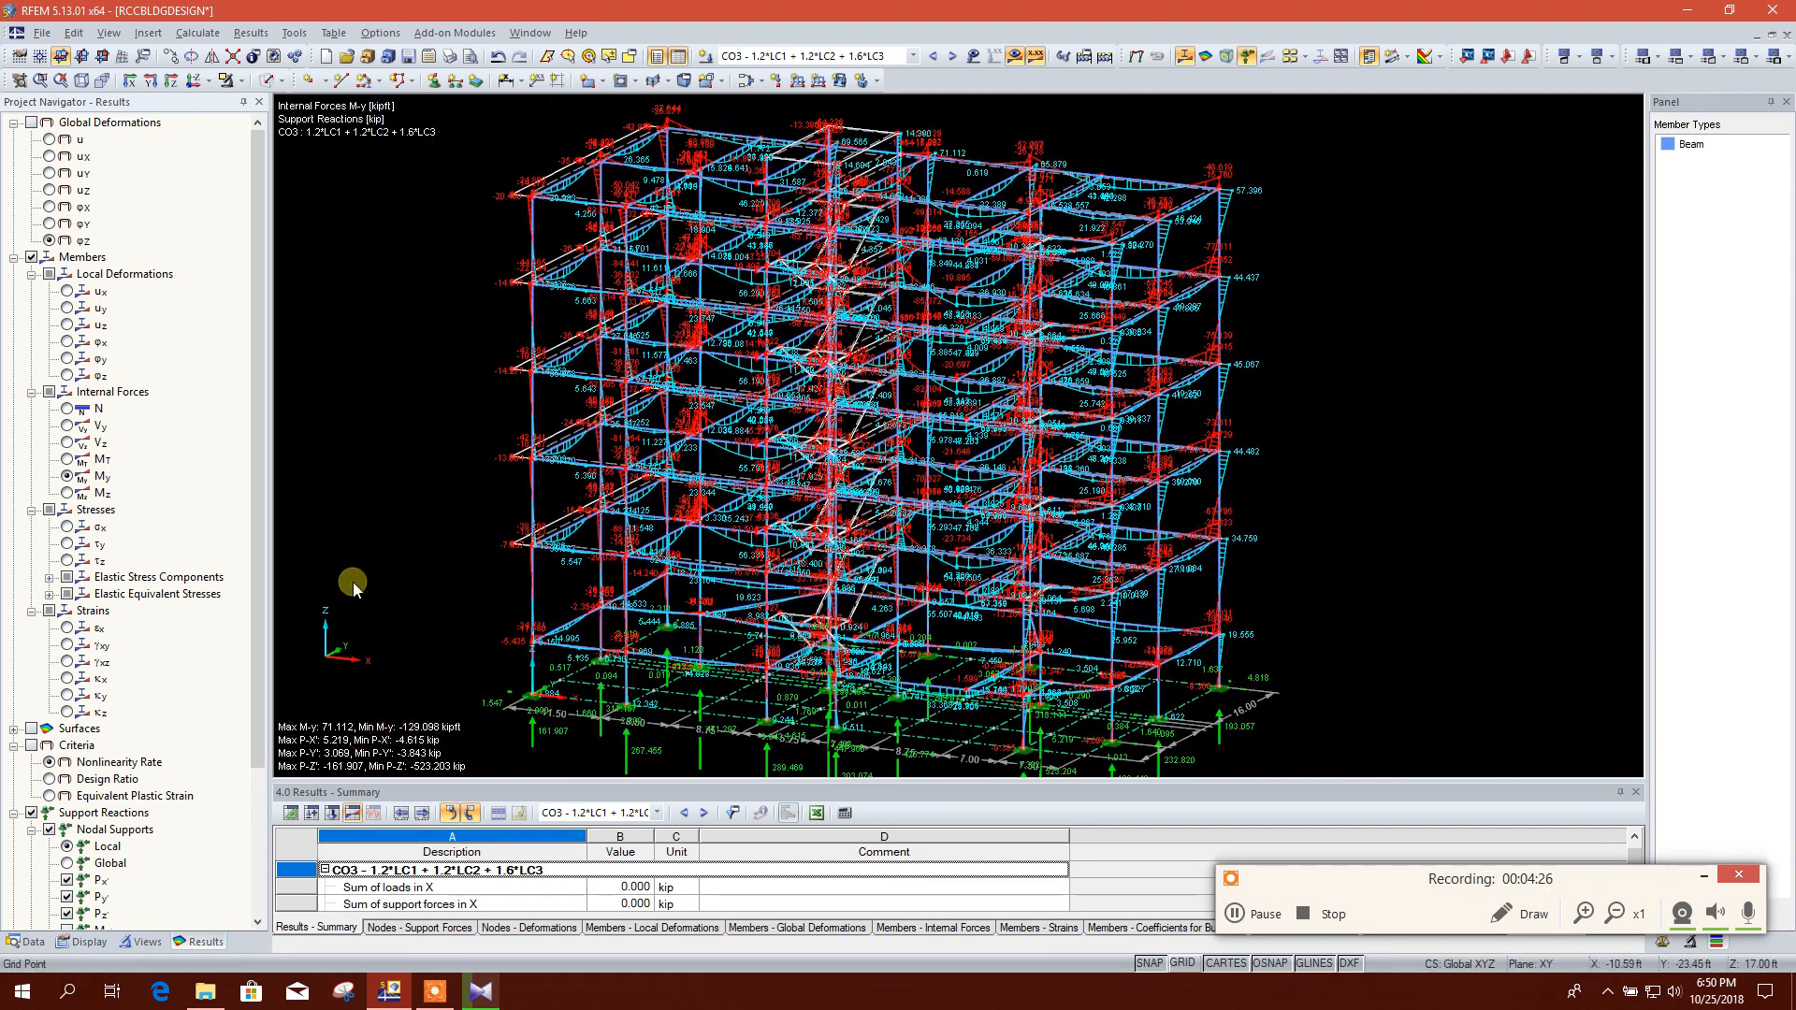
Step: Turn off the support reactions and examine the My moment diagrams of the beams and columns up close
click(31, 812)
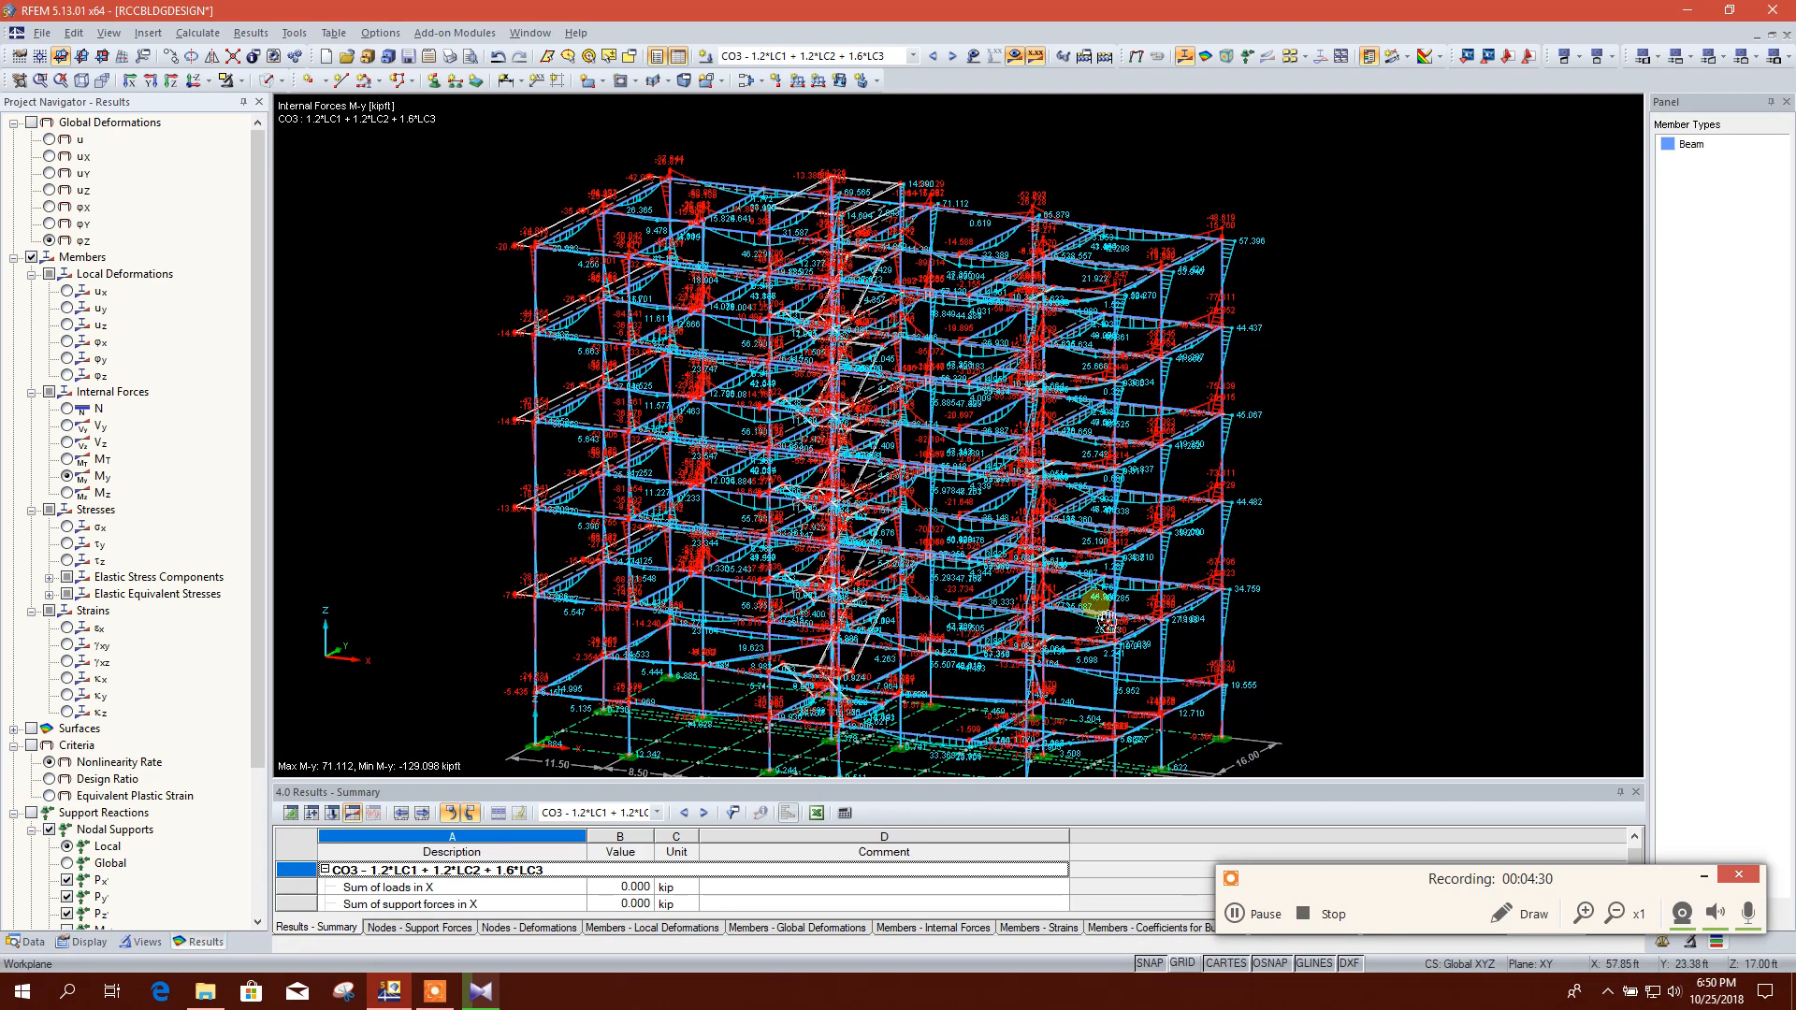
middle_drag(454, 402, 445, 369)
scroll(445, 368, up, 6)
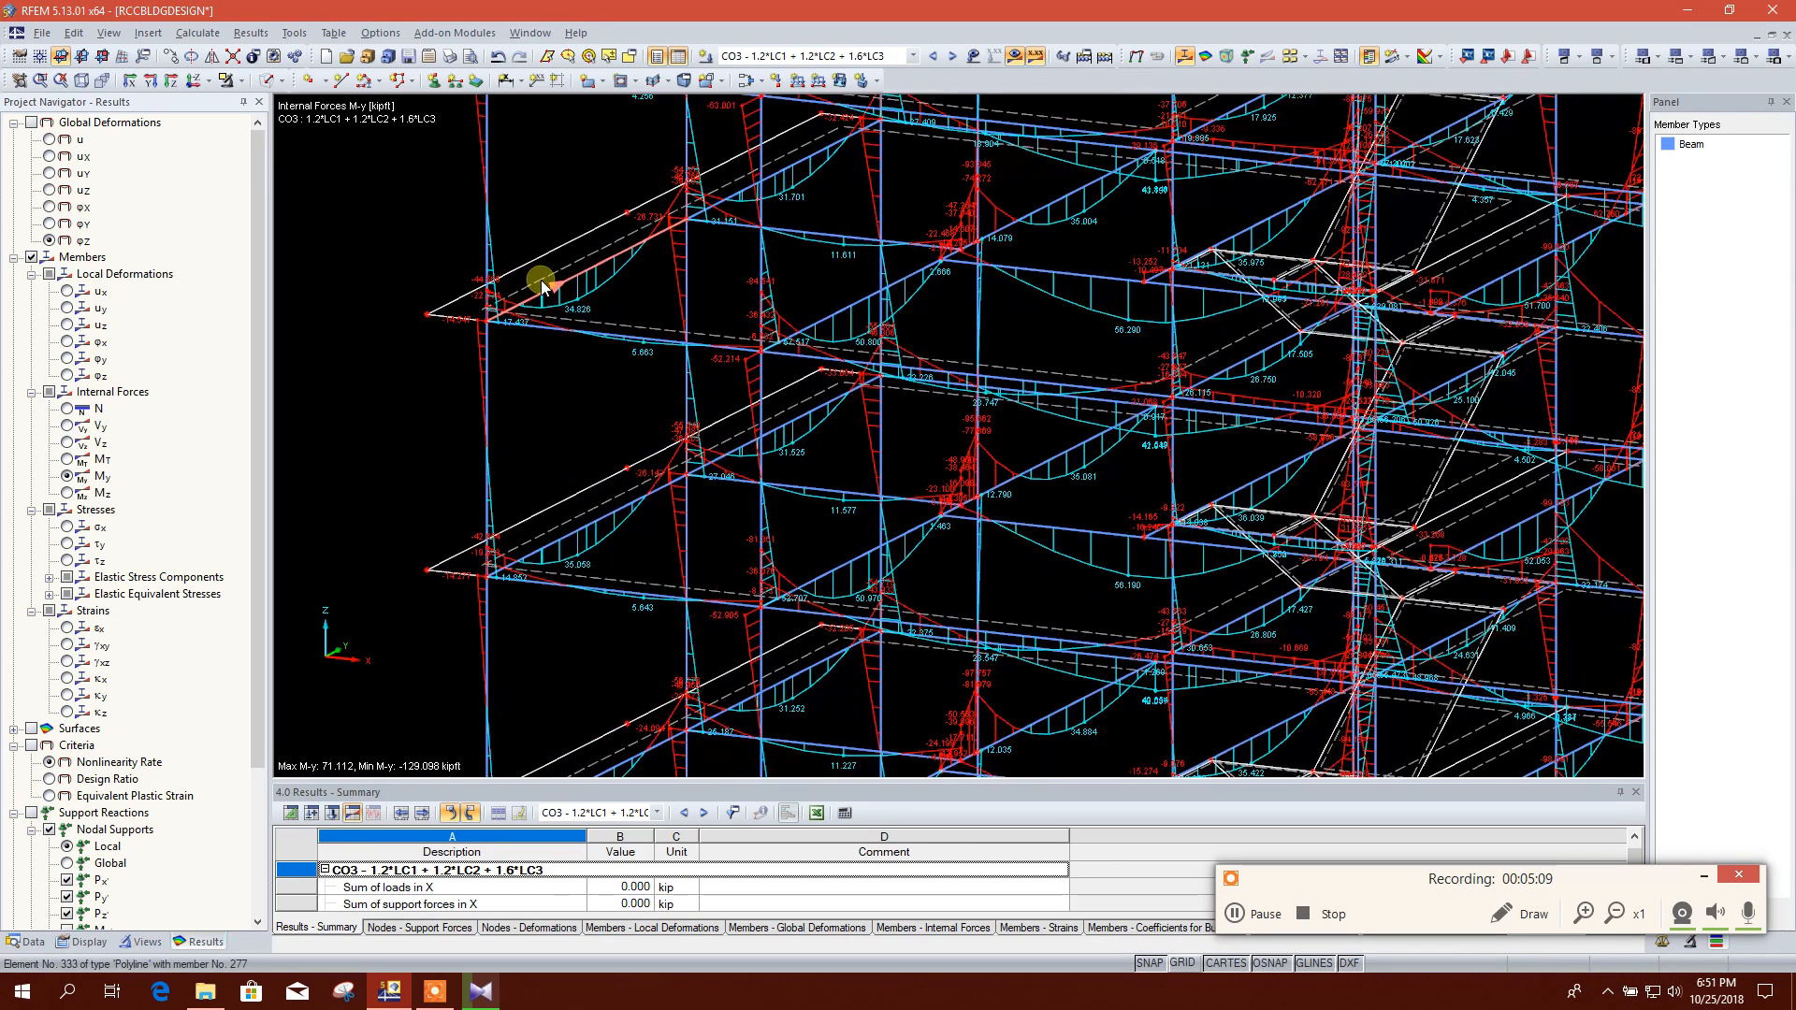
scroll(836, 428, down, 8)
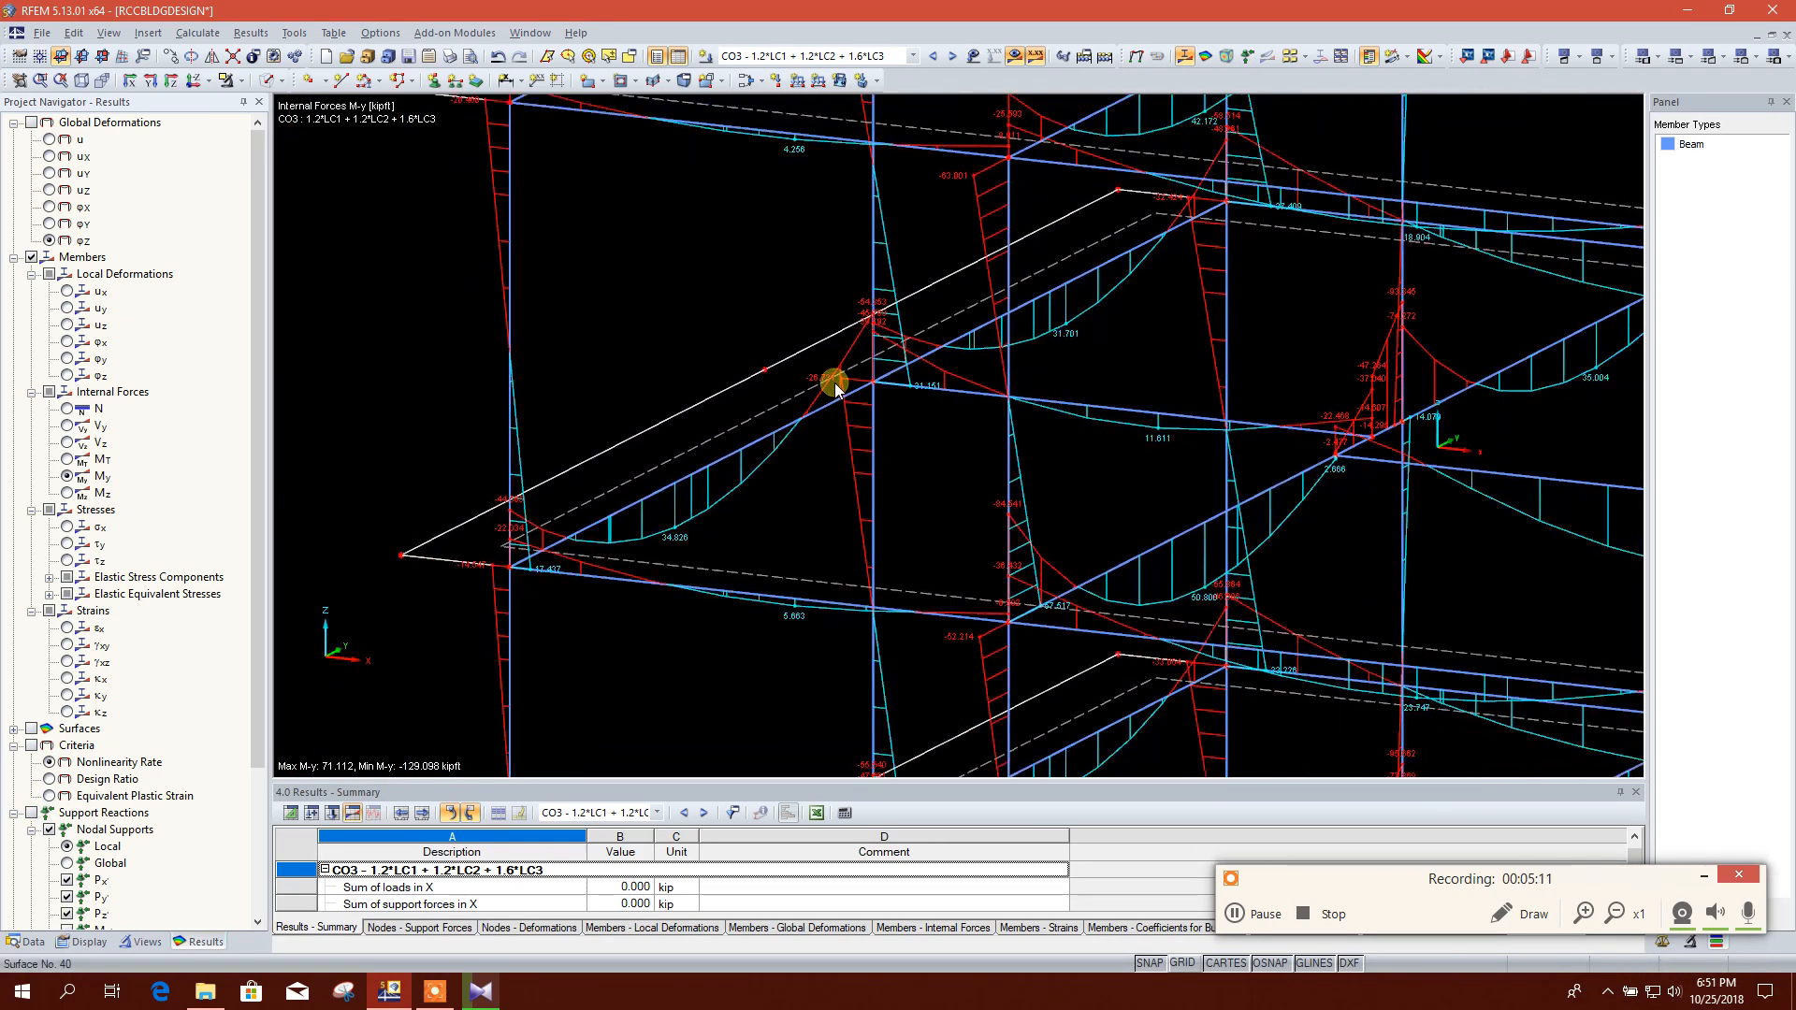
scroll(1255, 613, up, 2)
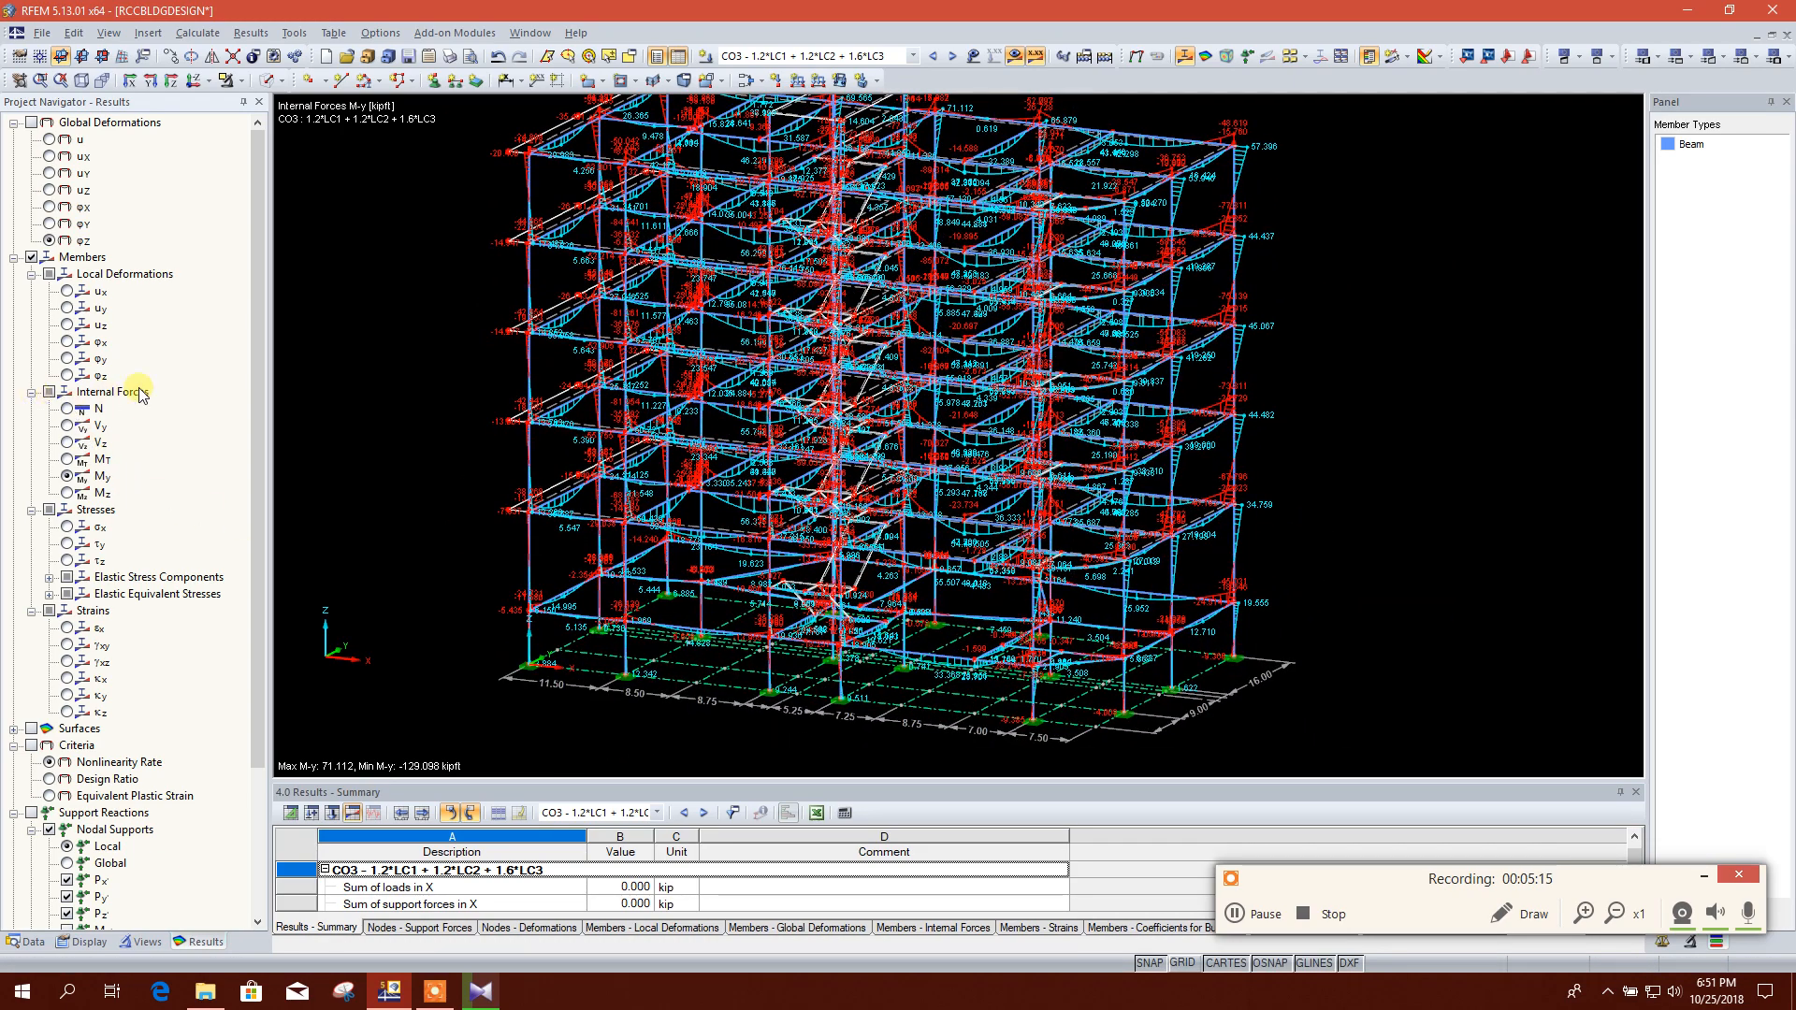
scroll(700, 505, down, 2)
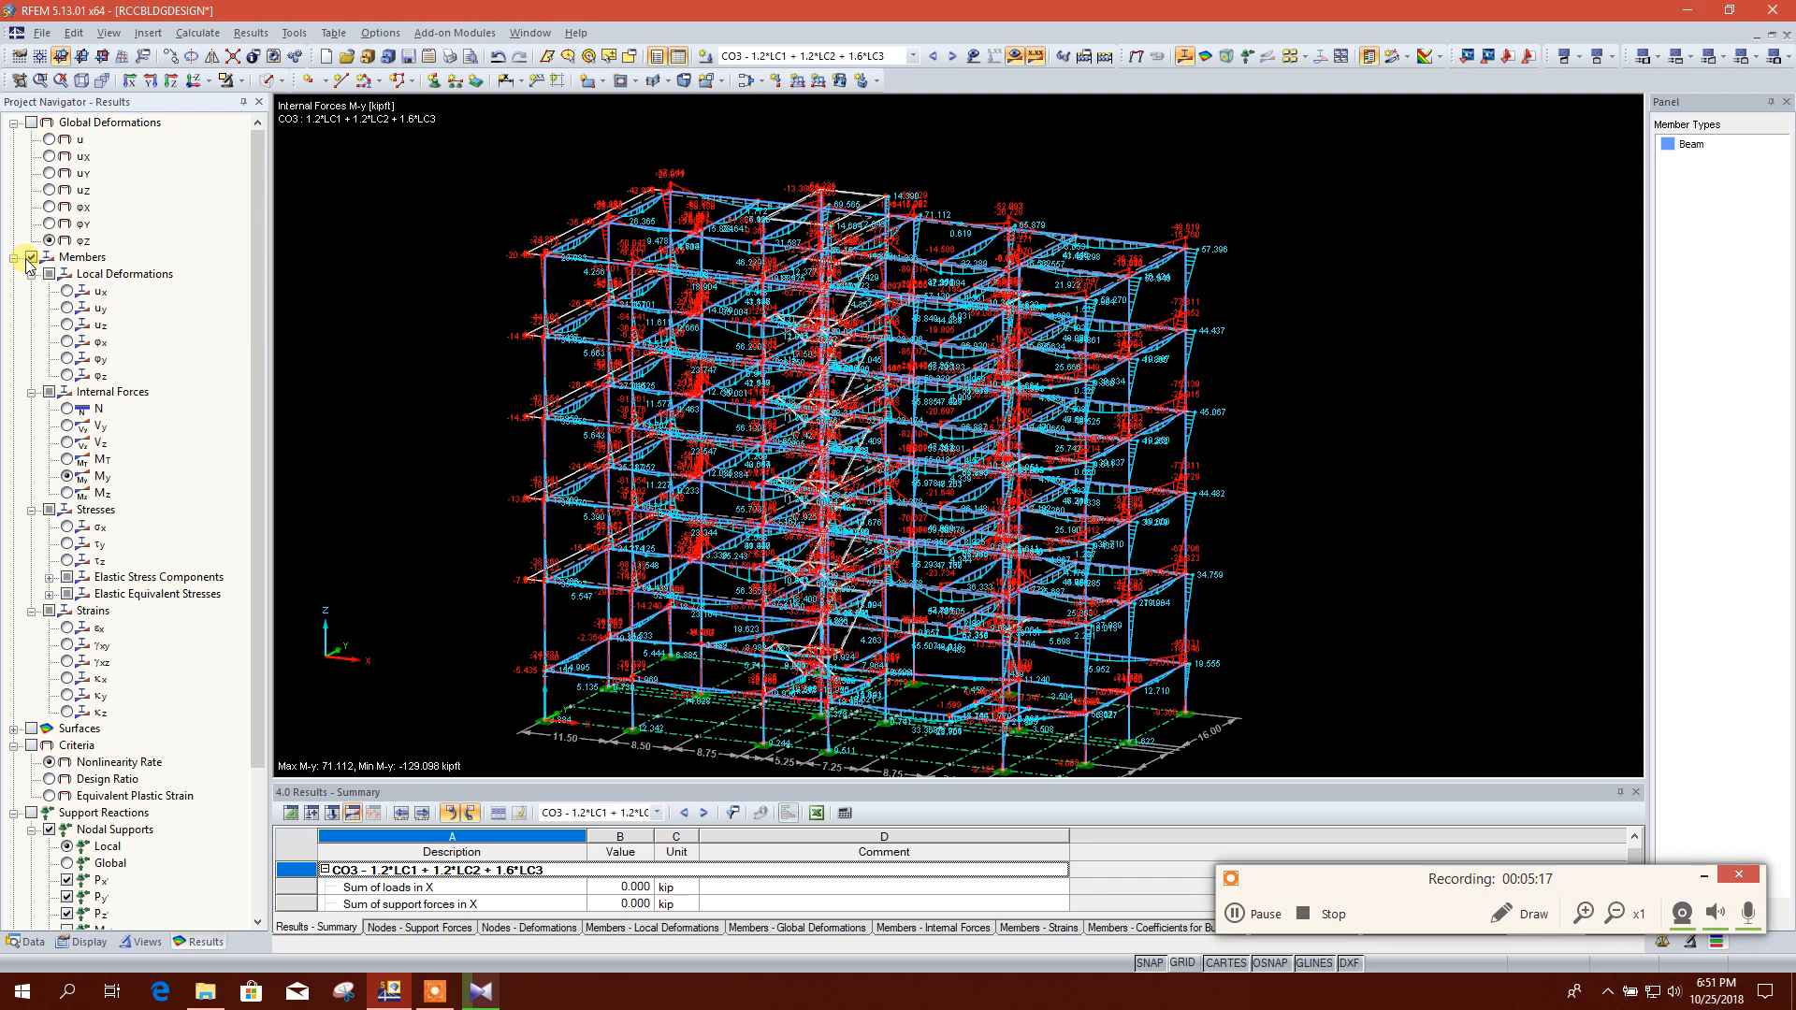
Step: Collapse the Global Deformations, Members and Criteria categories in the results tree
click(13, 123)
click(14, 140)
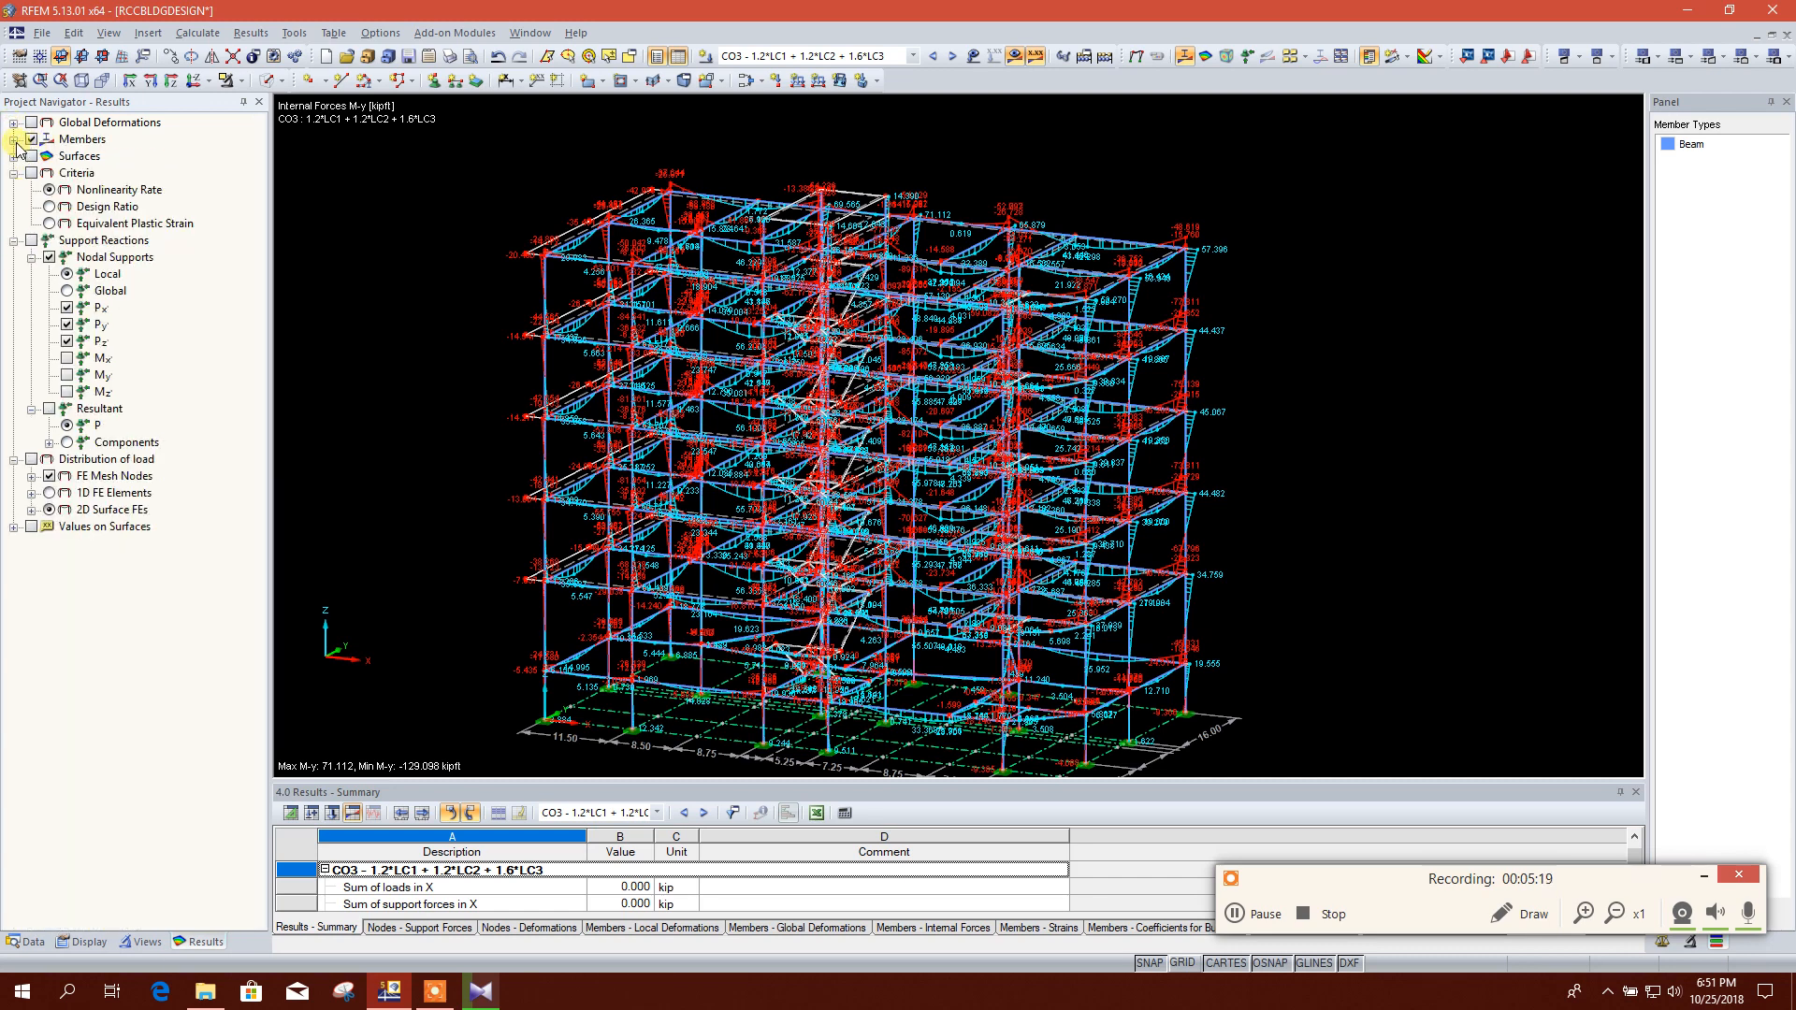
click(13, 173)
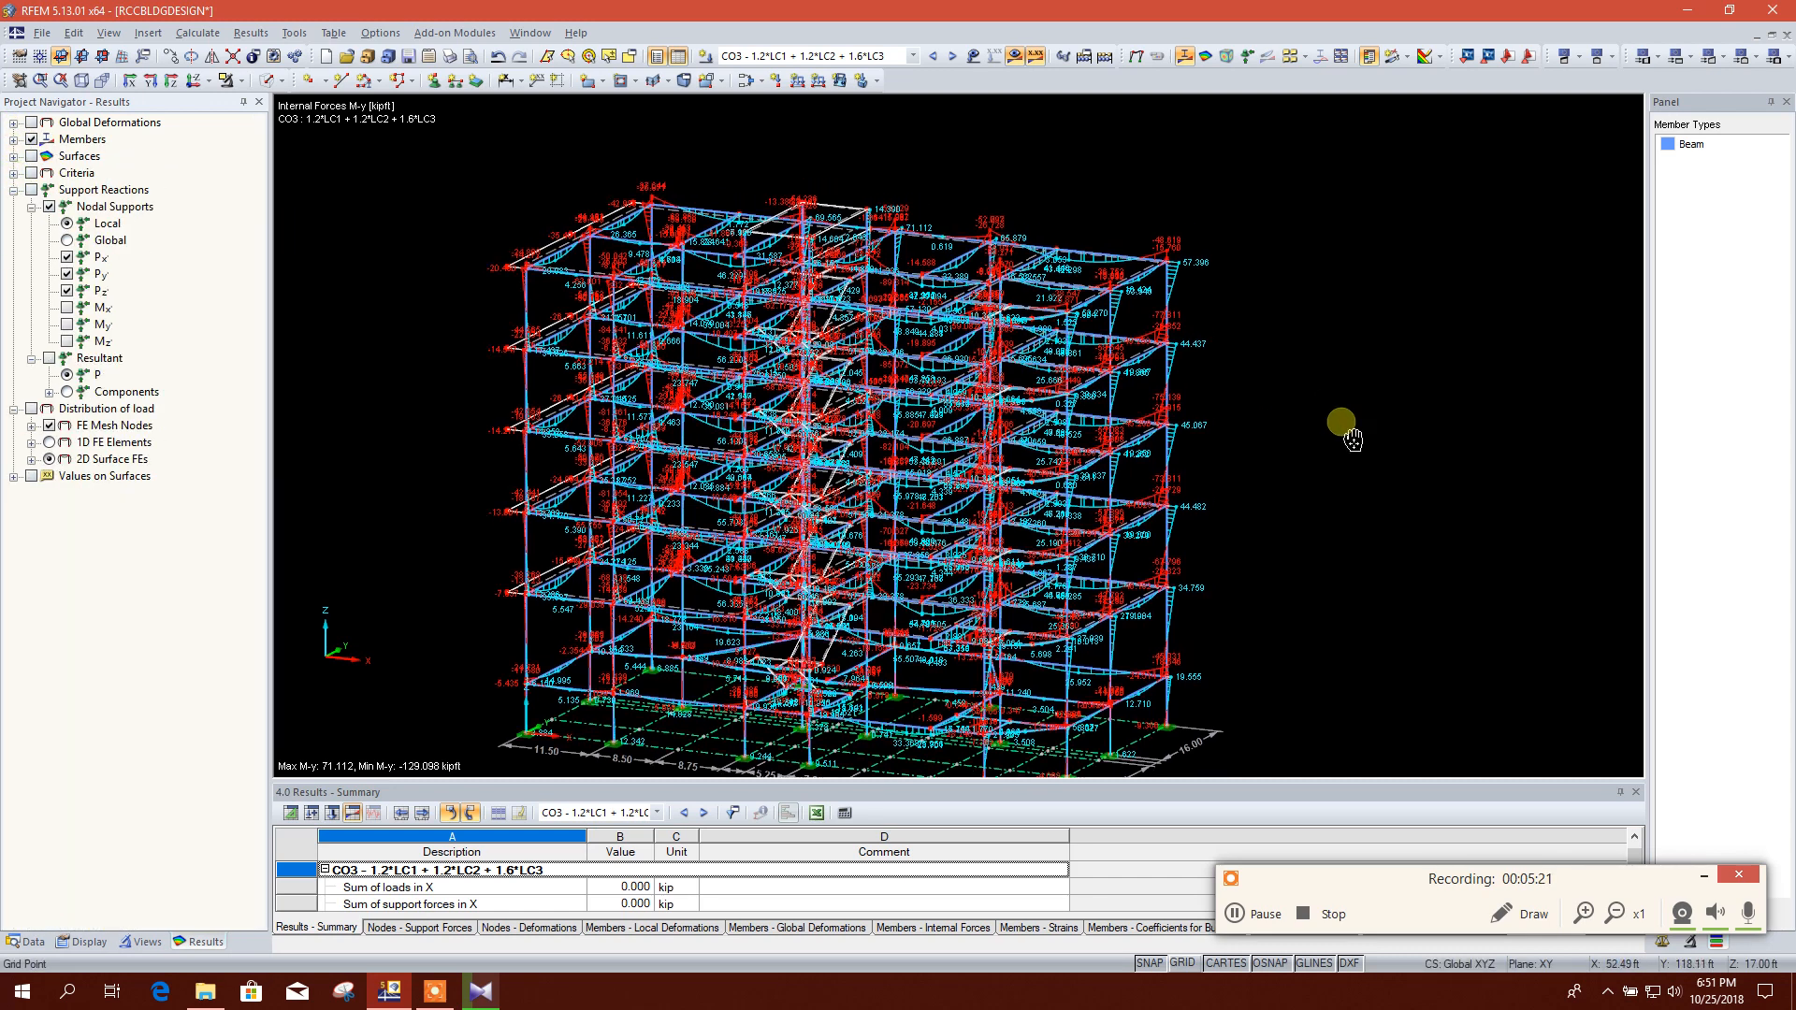
Step: Open the RF-CONCRETE Columns add-on module and go to its general data
click(455, 32)
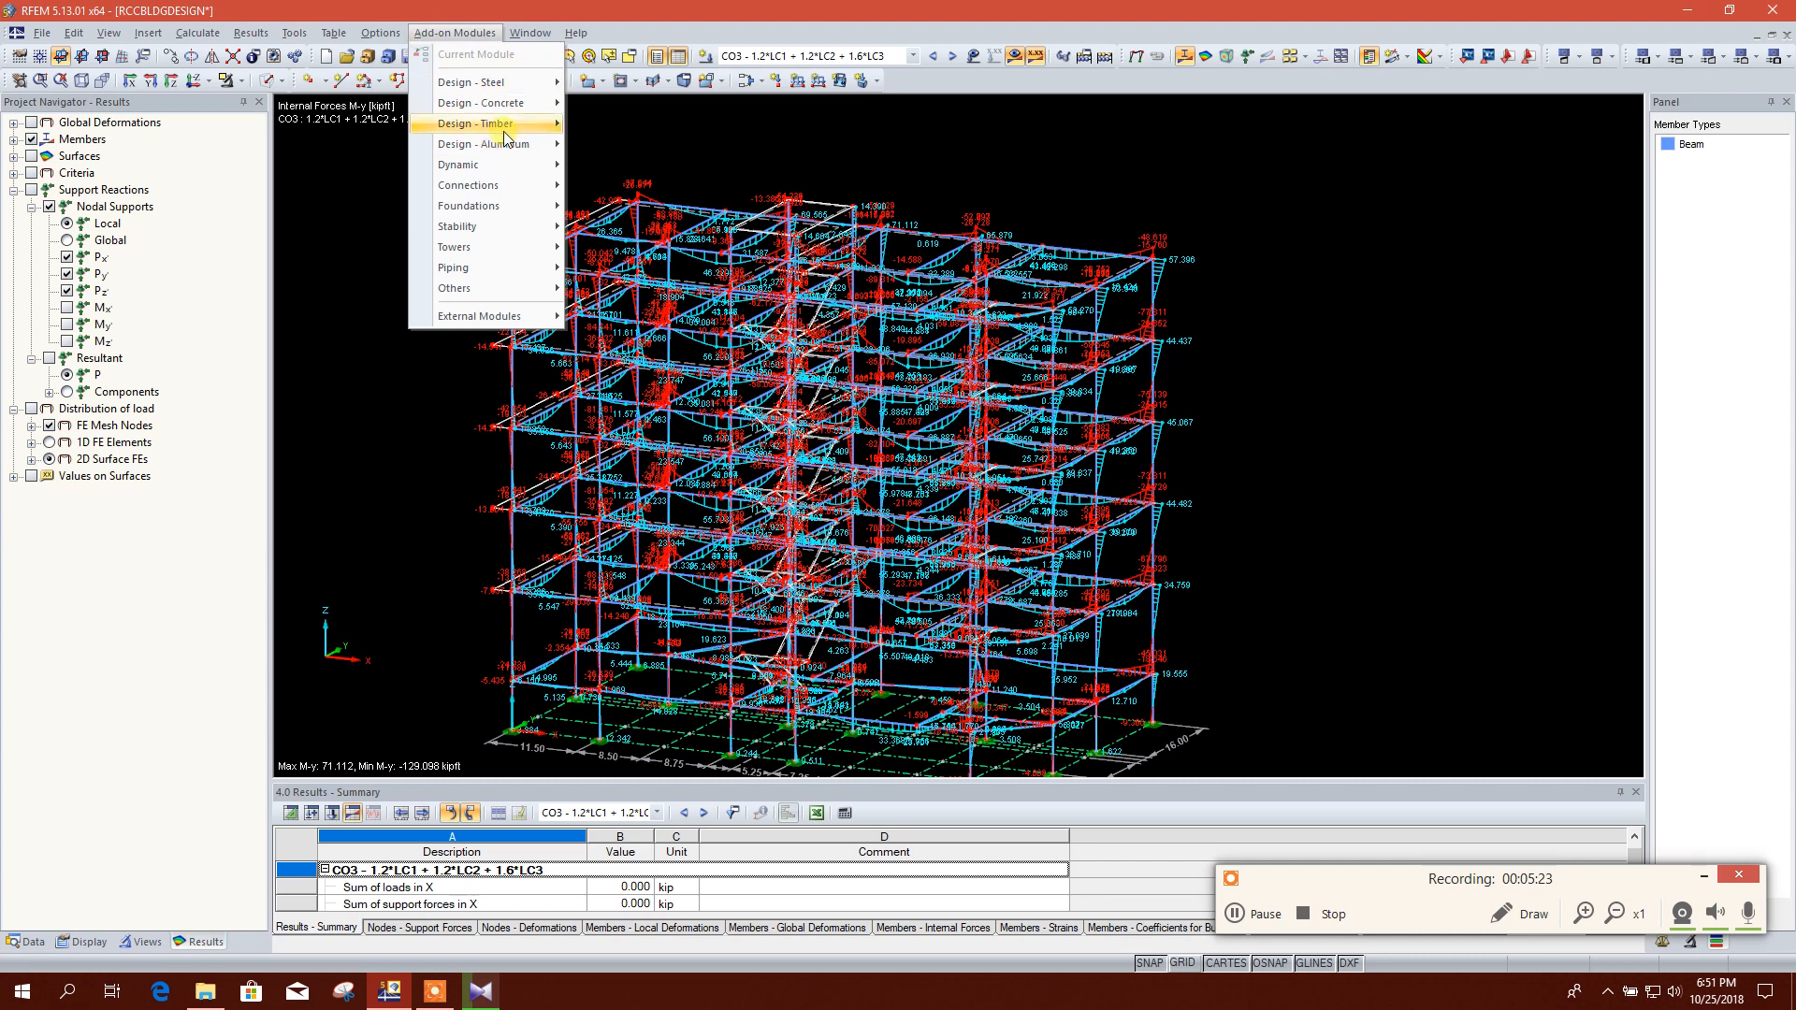
mouse_move(525, 115)
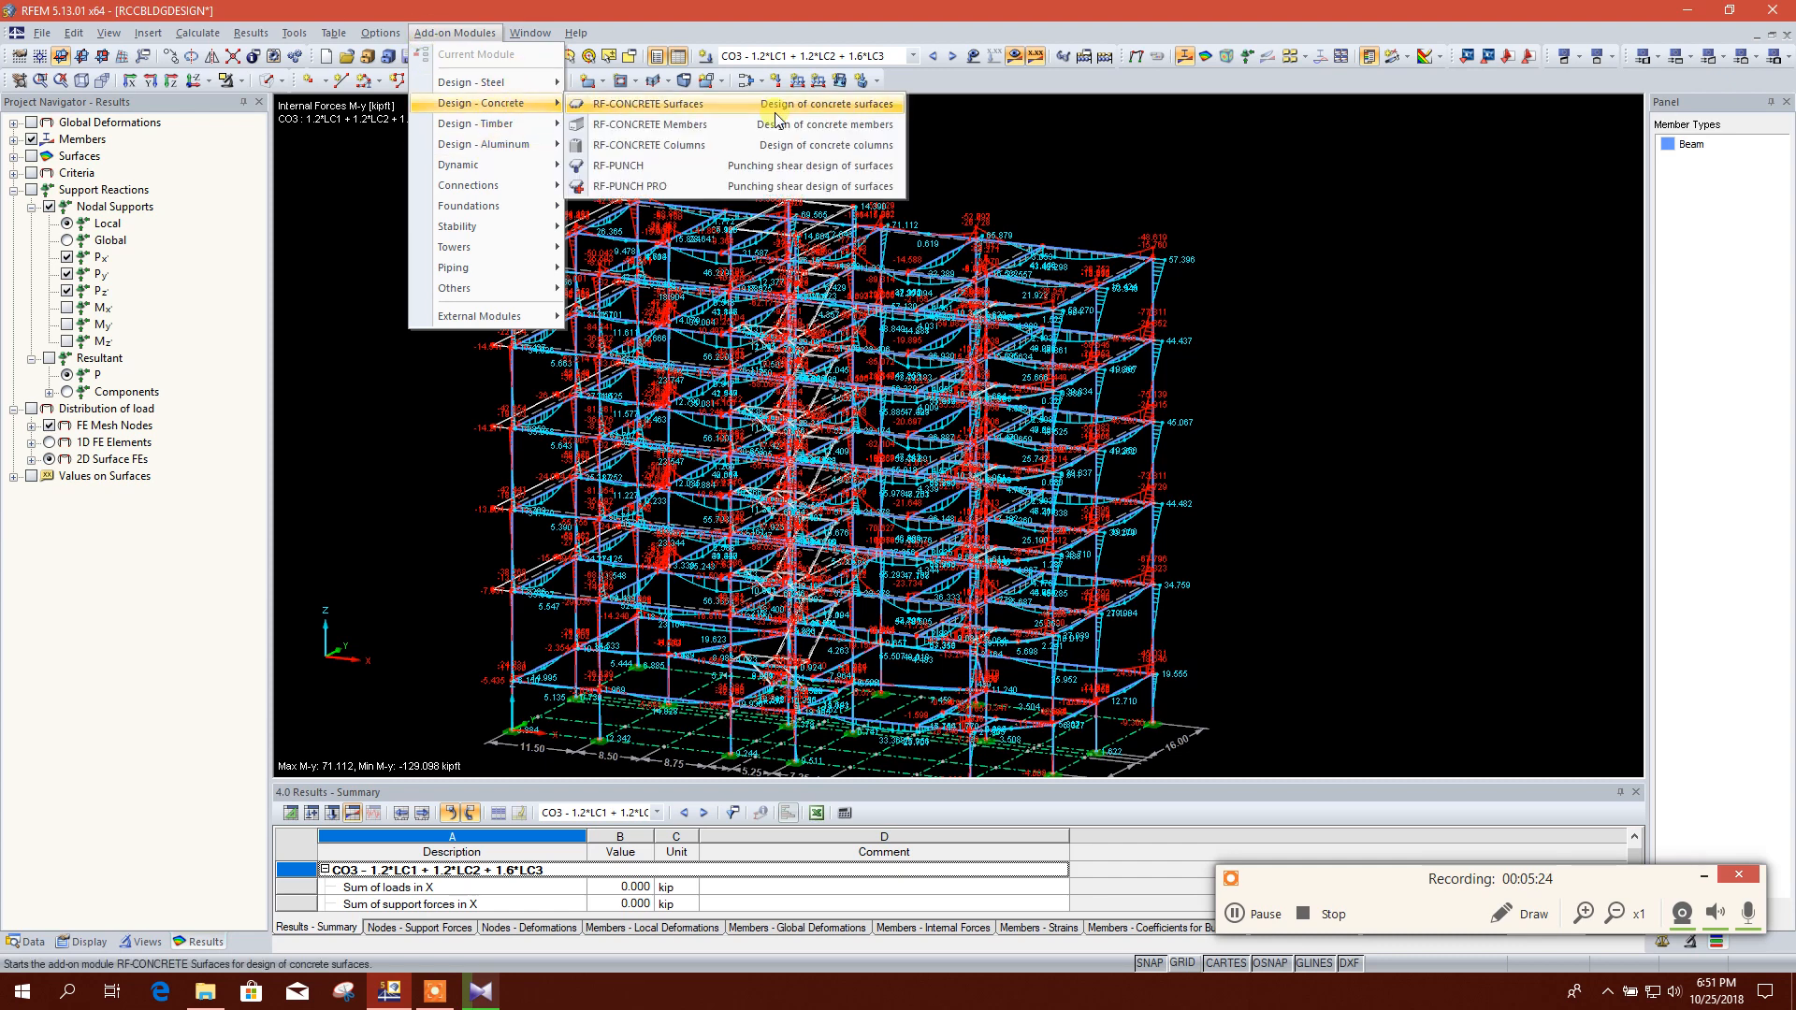
click(823, 155)
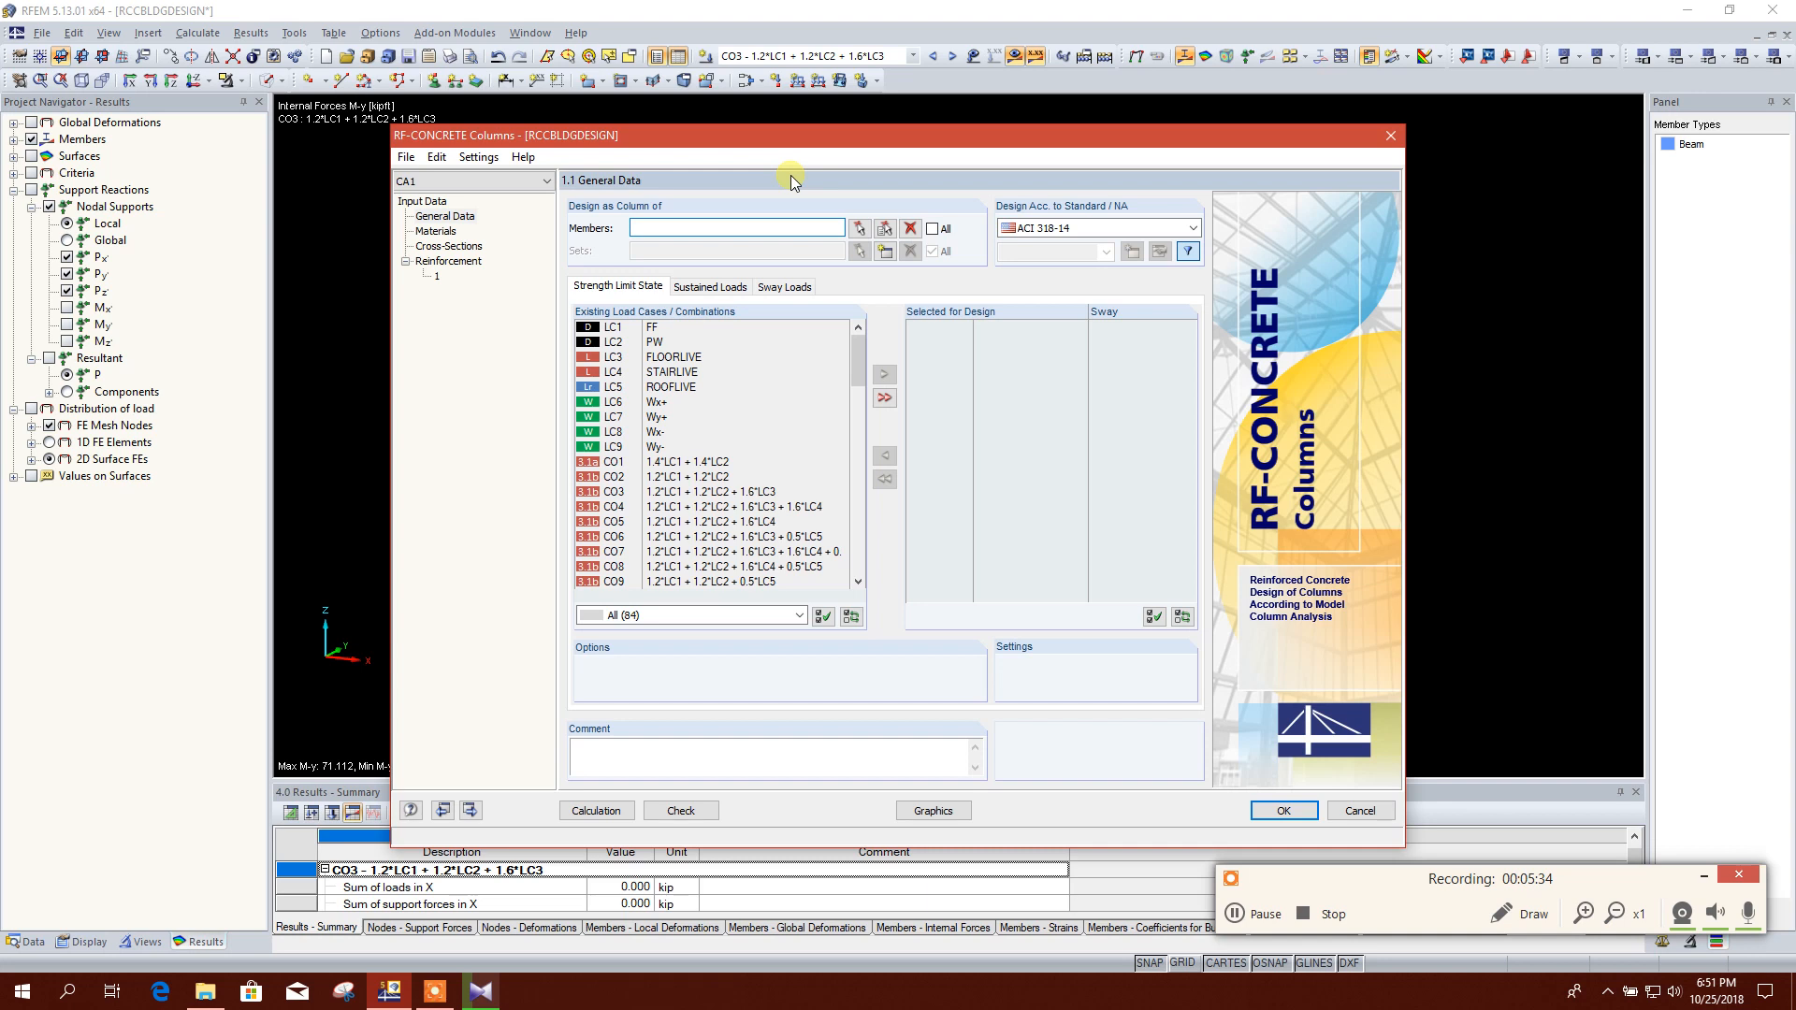
drag(890, 147, 963, 118)
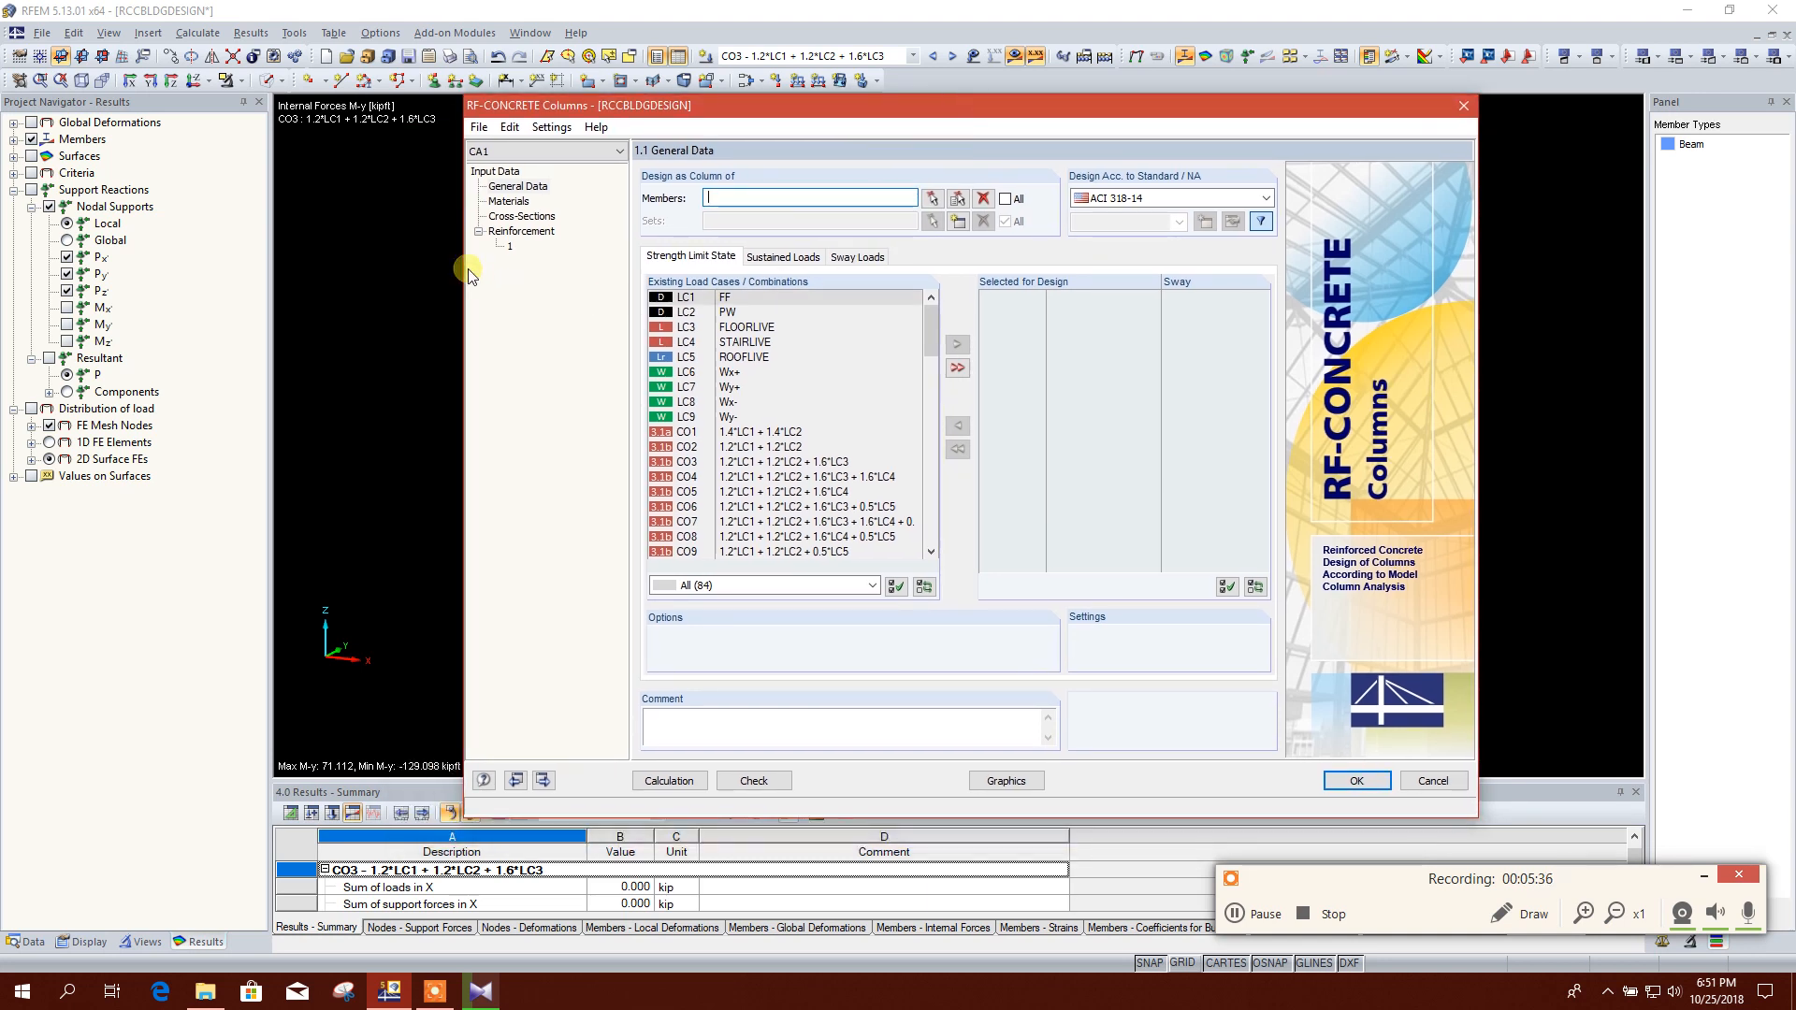
click(528, 189)
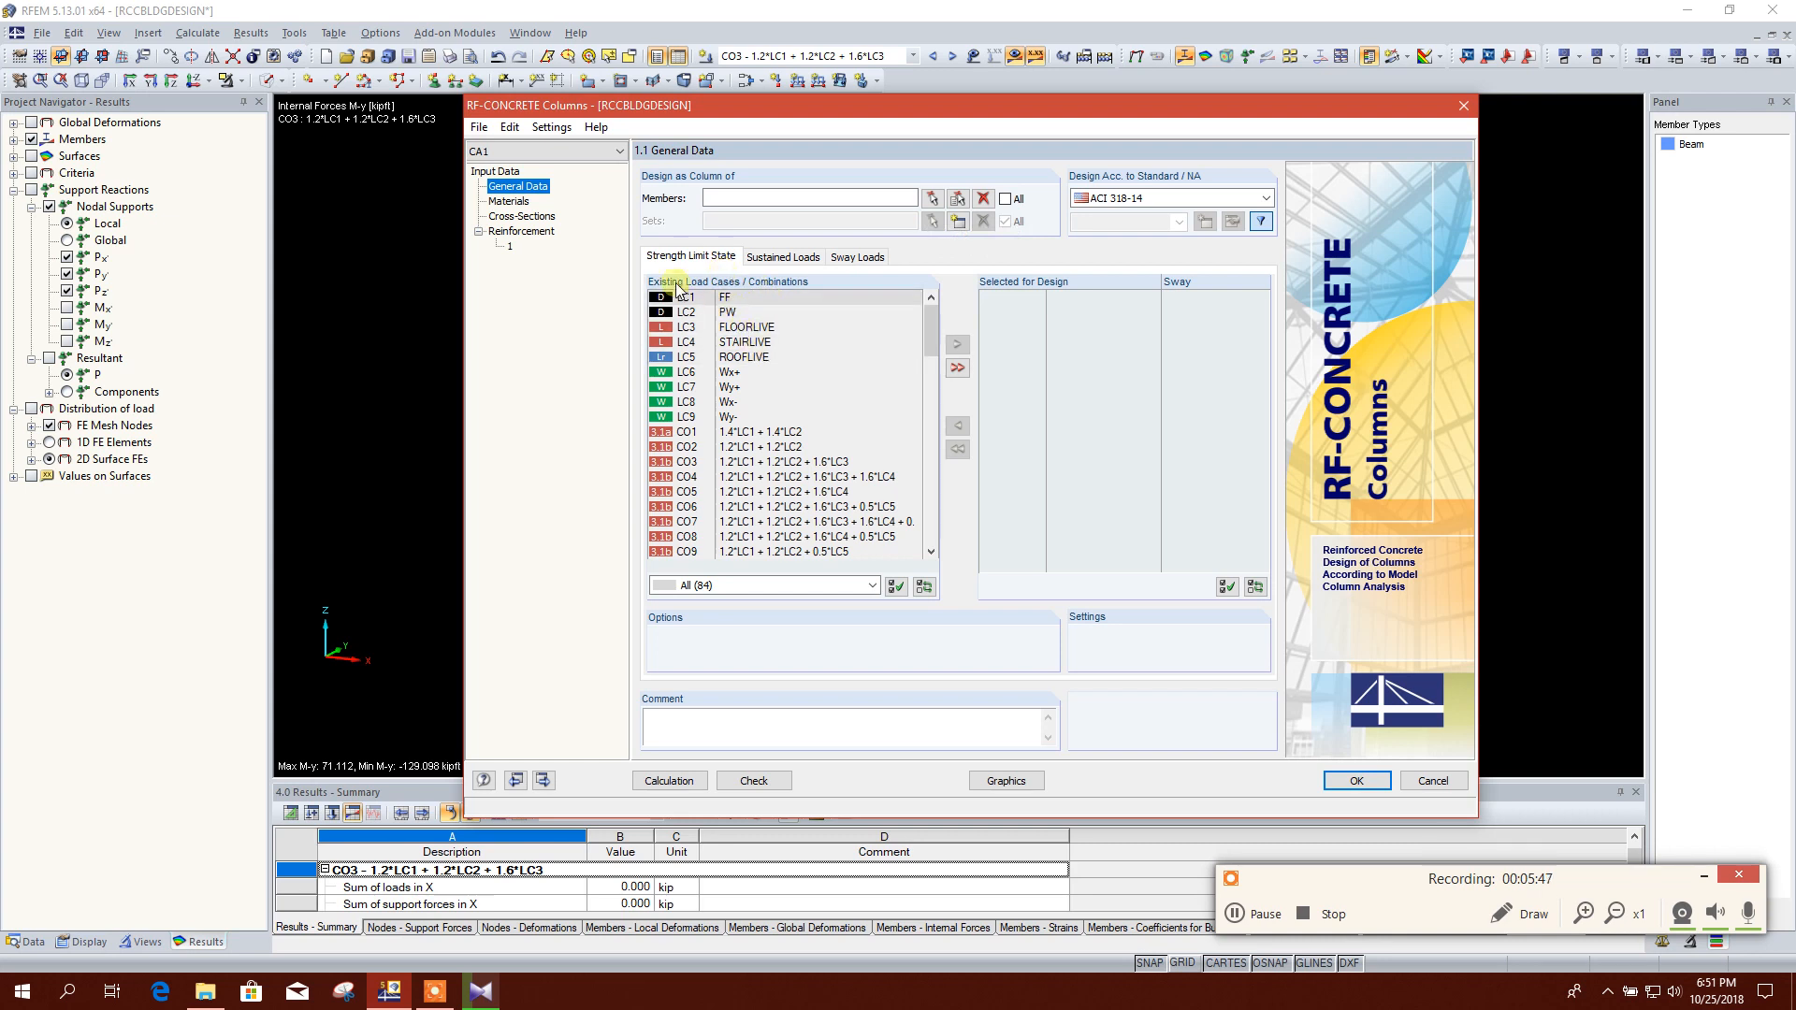
Step: Assign all load combinations to the strength limit state design, leaving out the individual load cases LC1 to LC9
scroll(776, 337, down, 9)
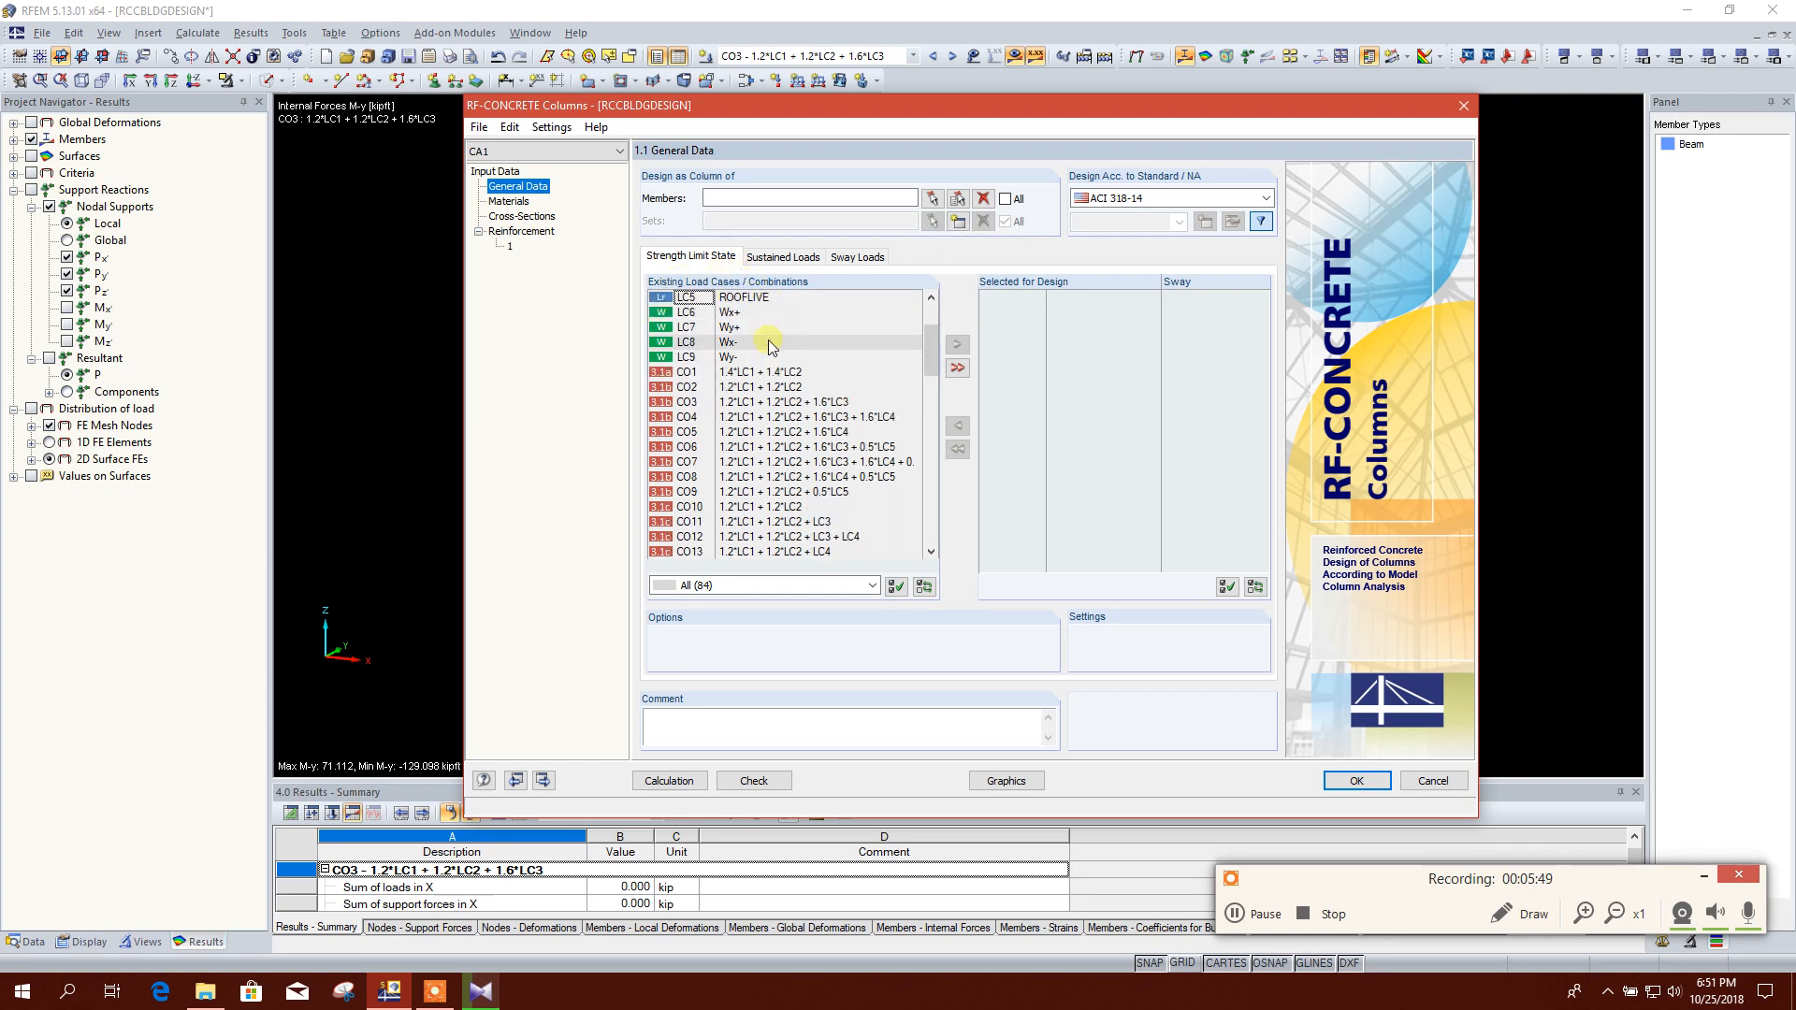
click(958, 368)
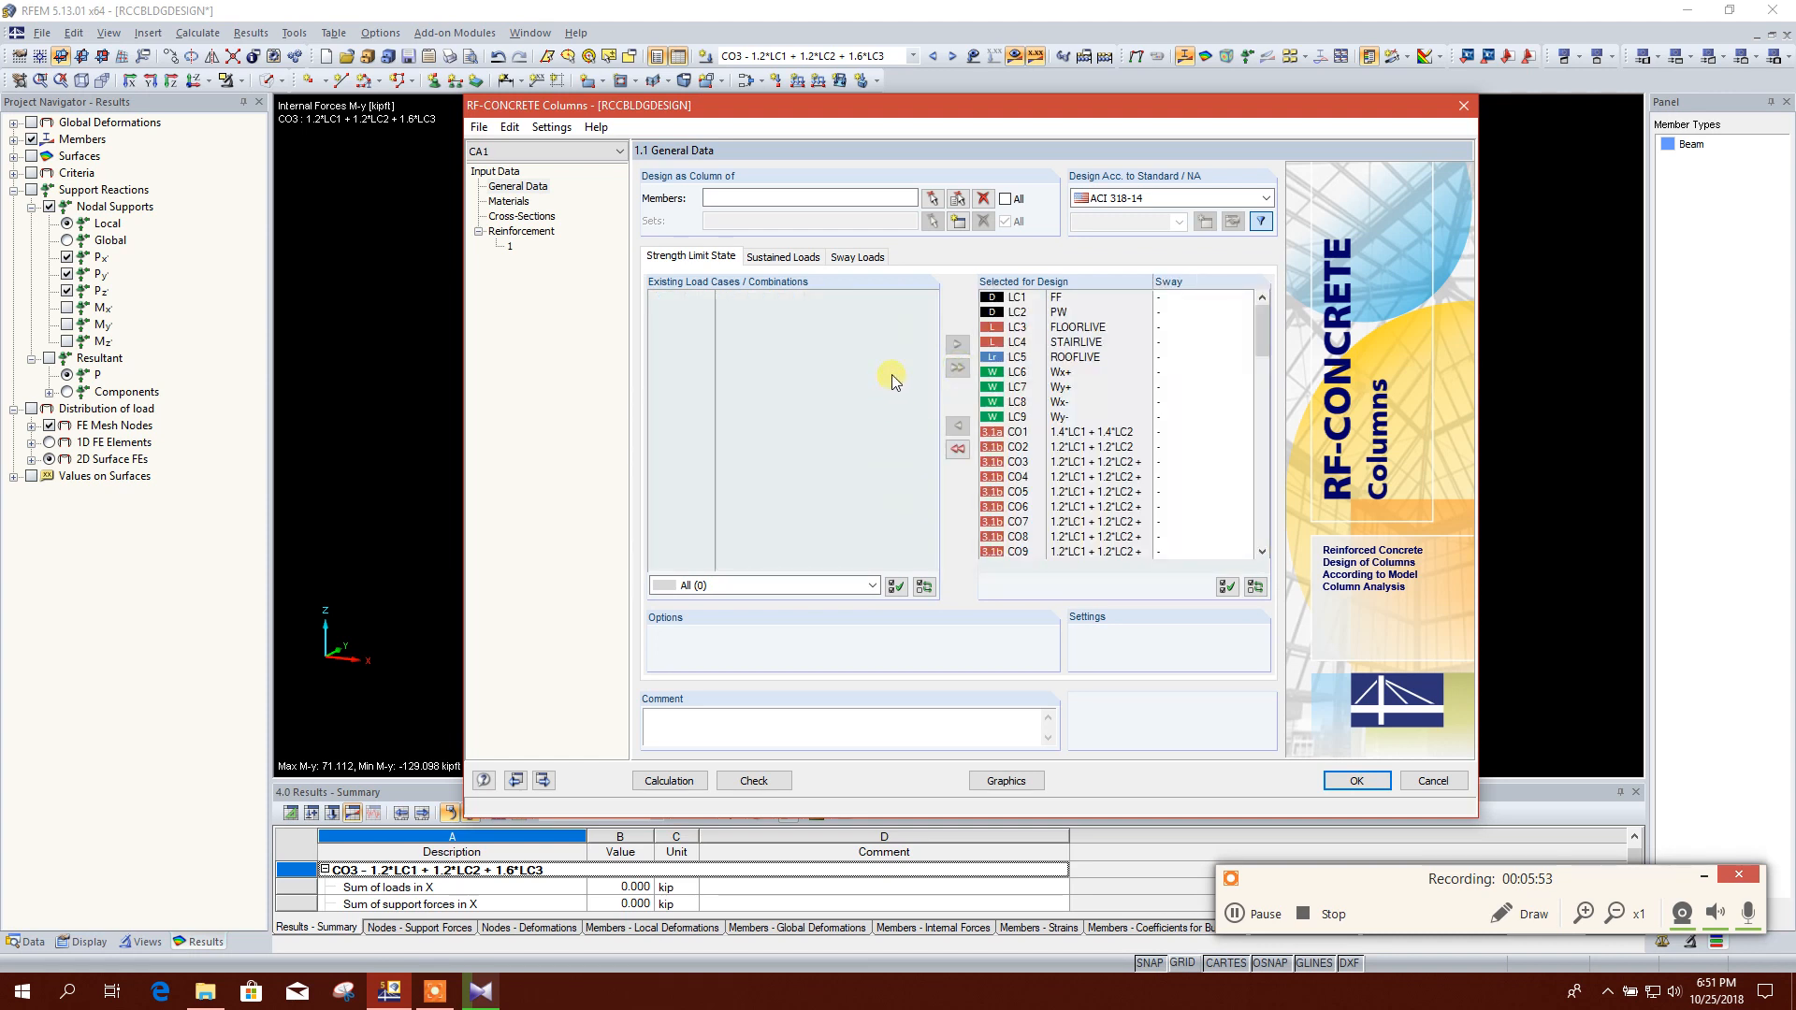
click(1009, 297)
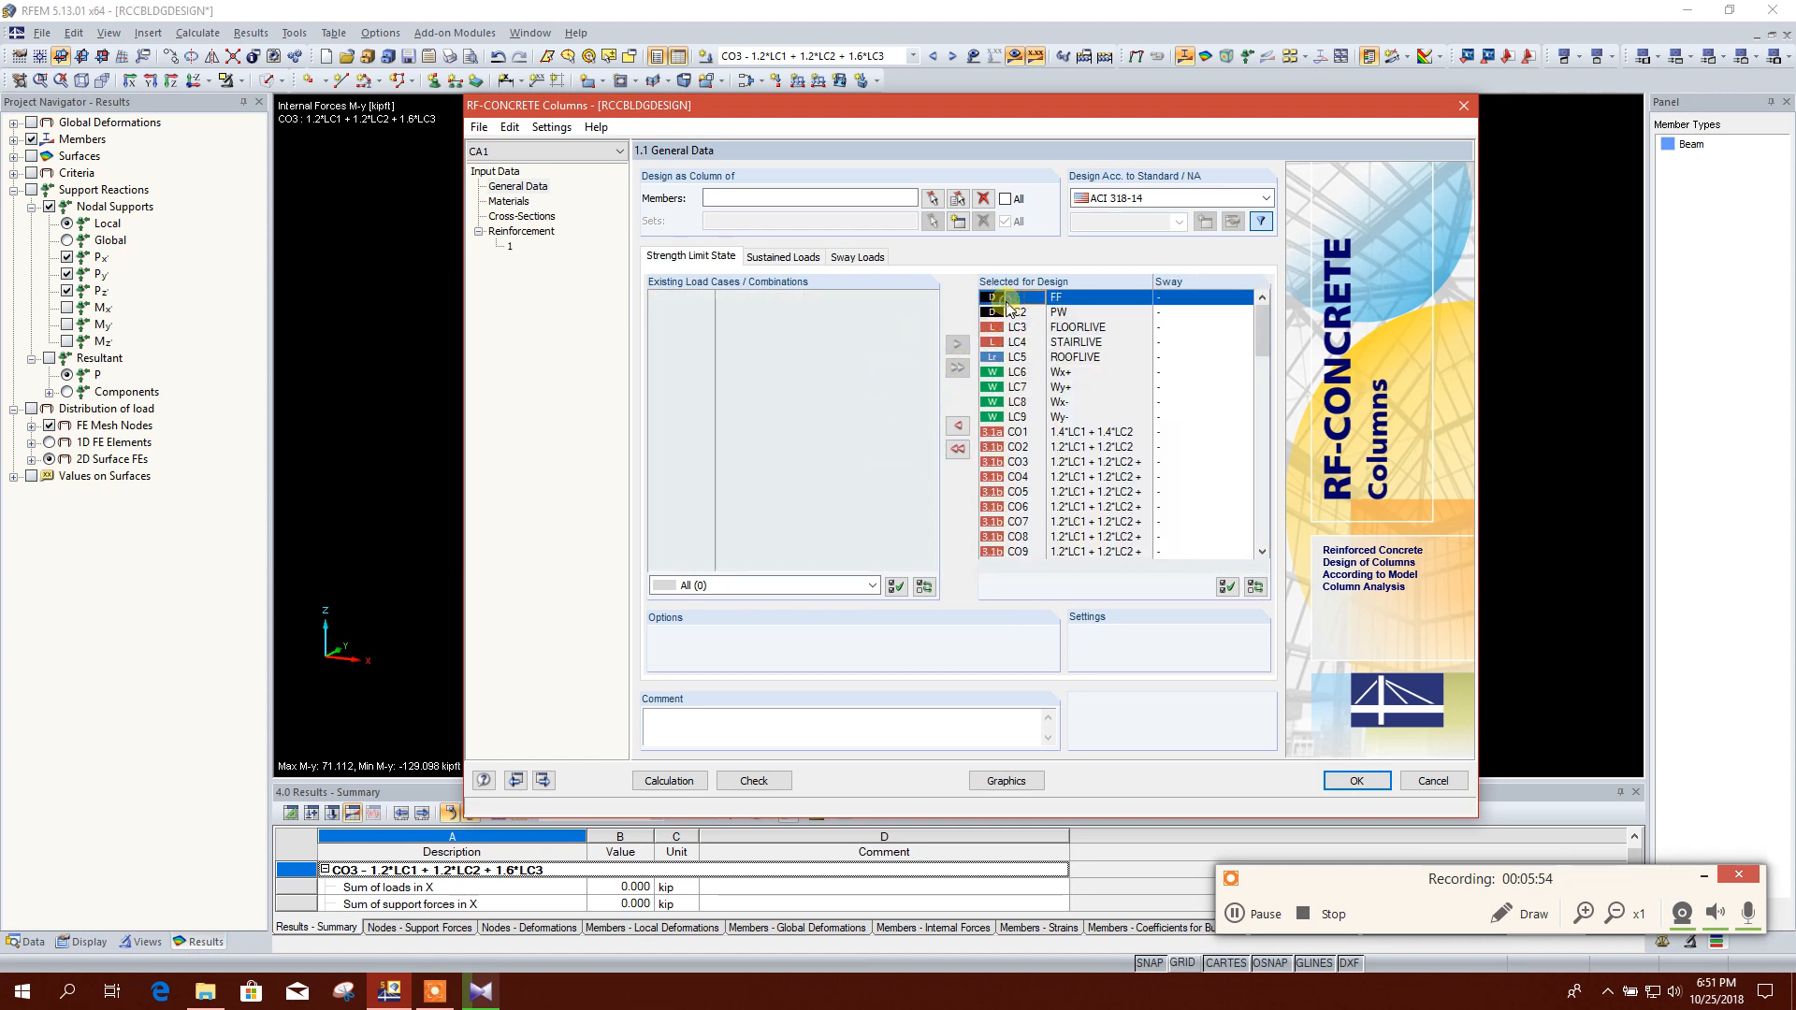
shift+click(1005, 418)
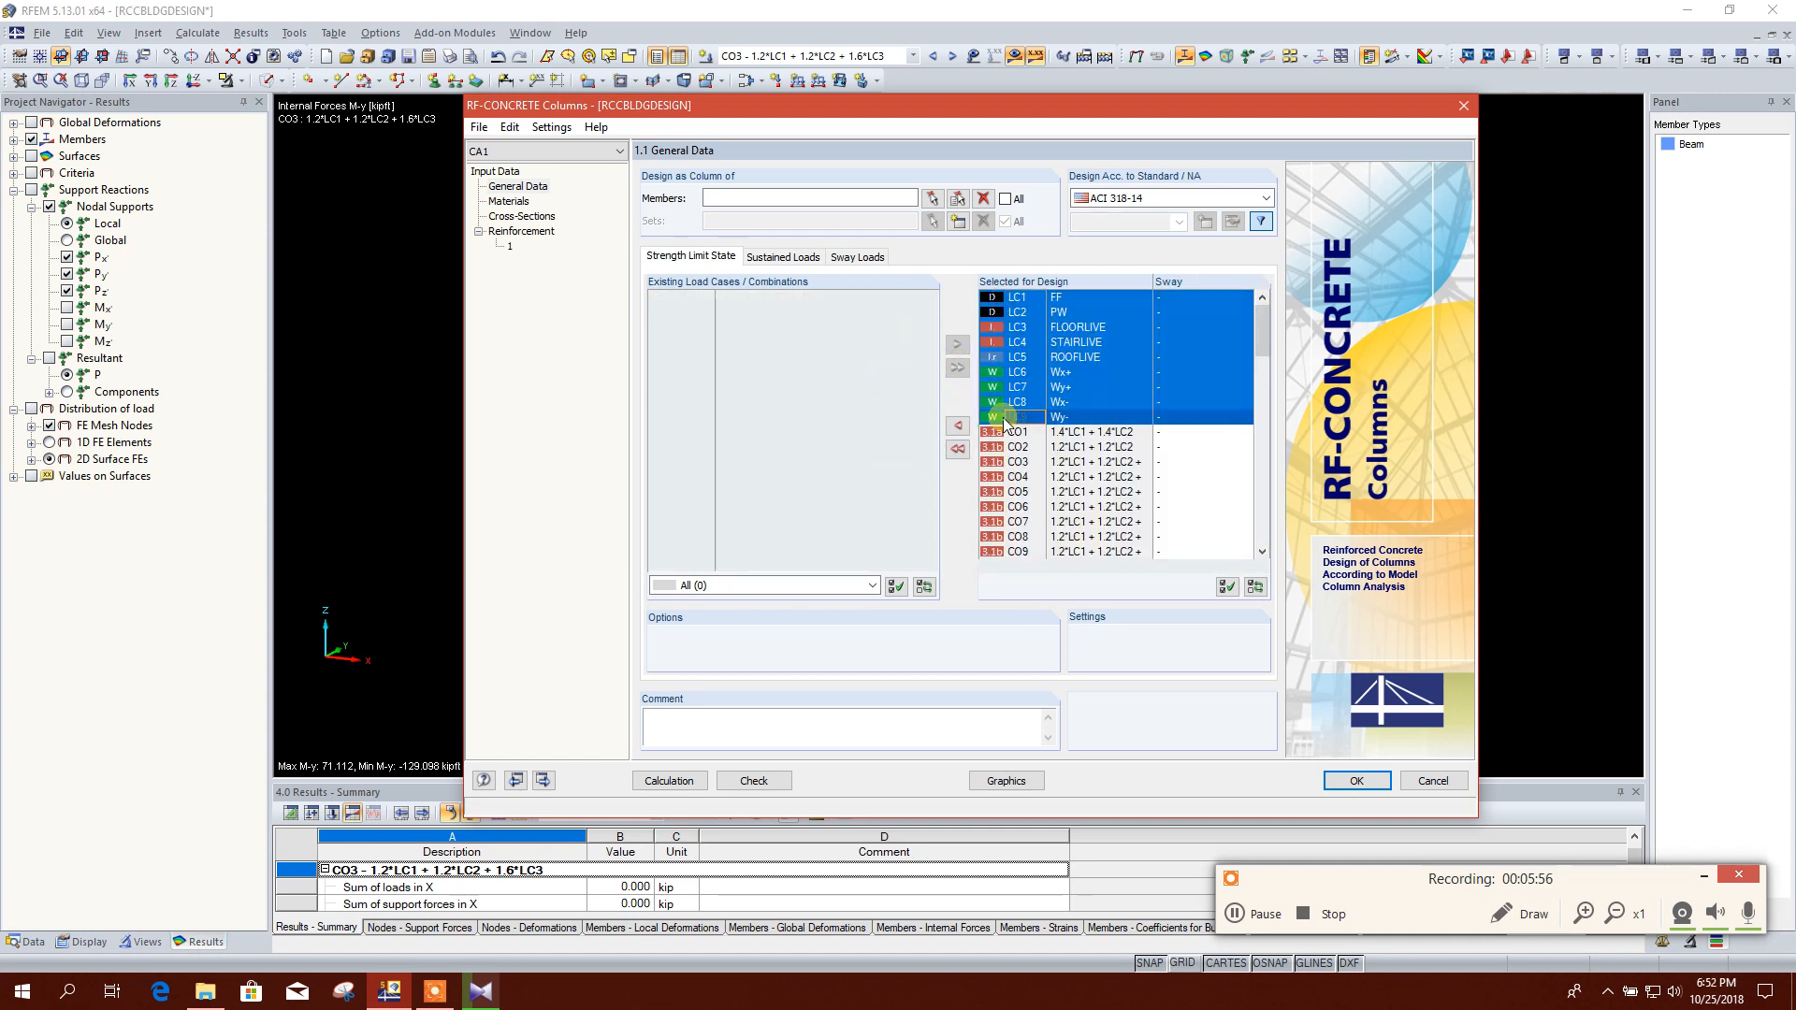
click(957, 427)
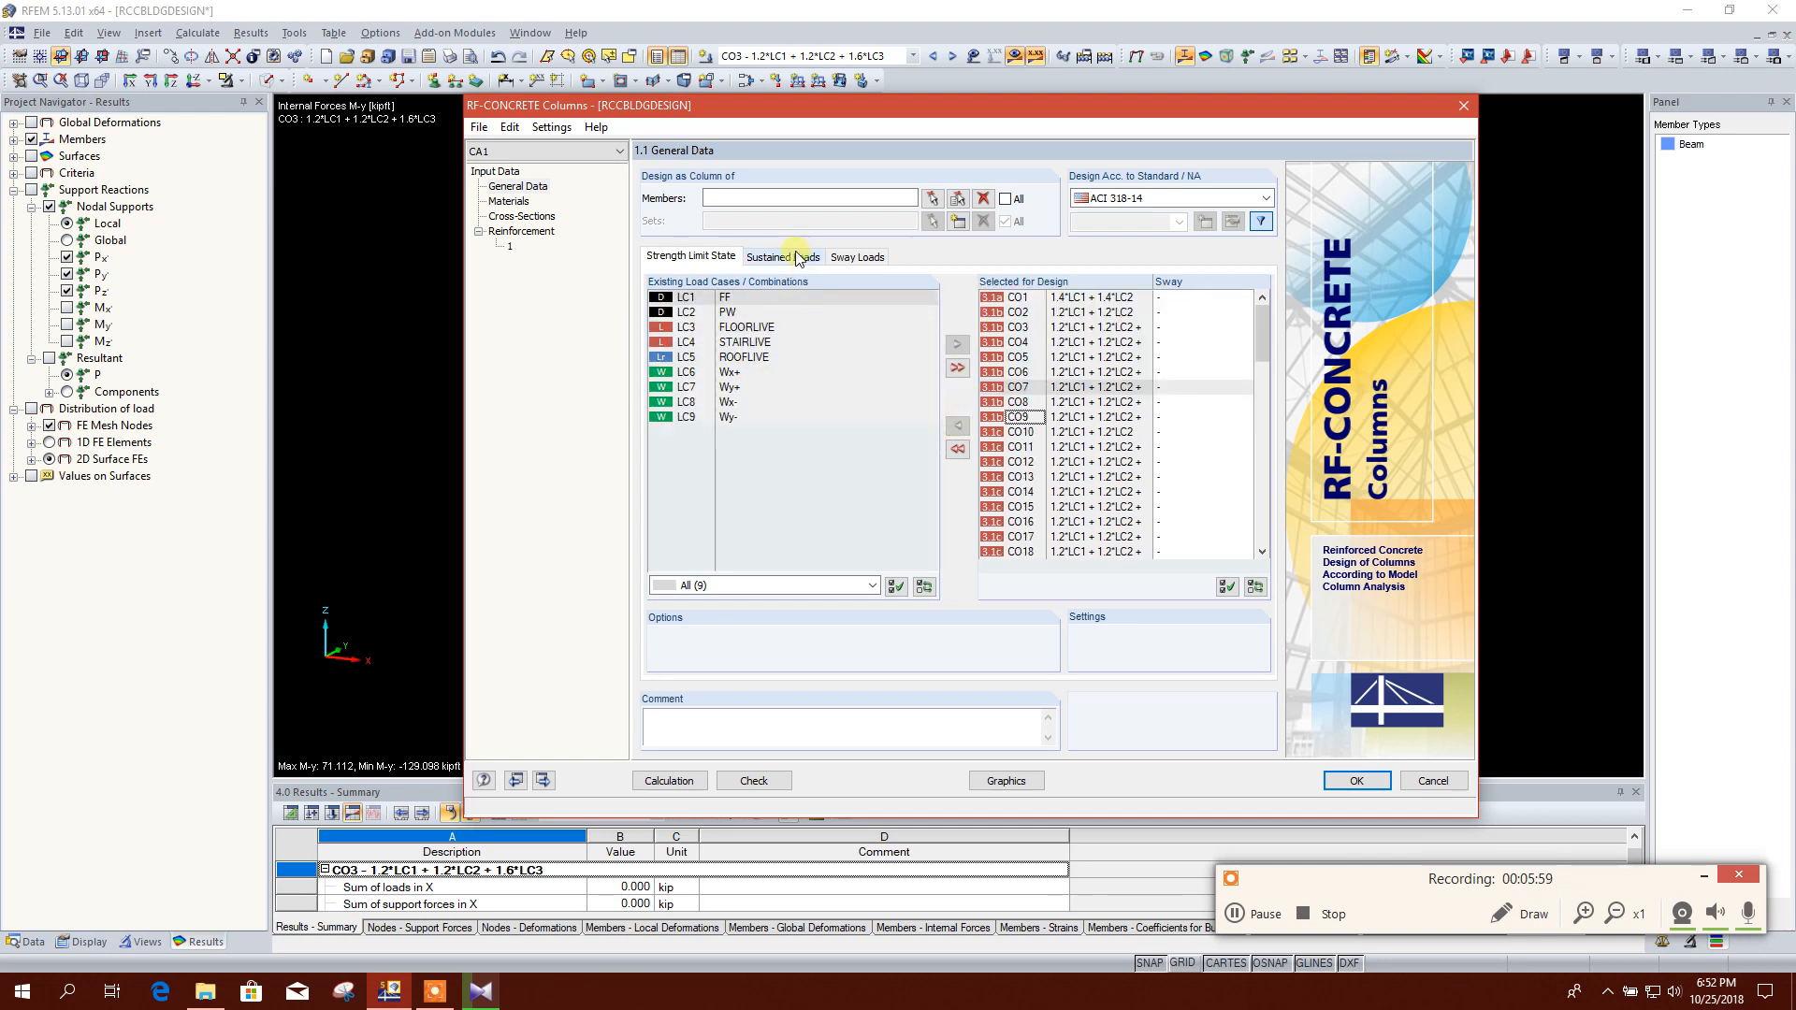
Step: Hide the results and graphically select the building's columns as the members to design
click(932, 198)
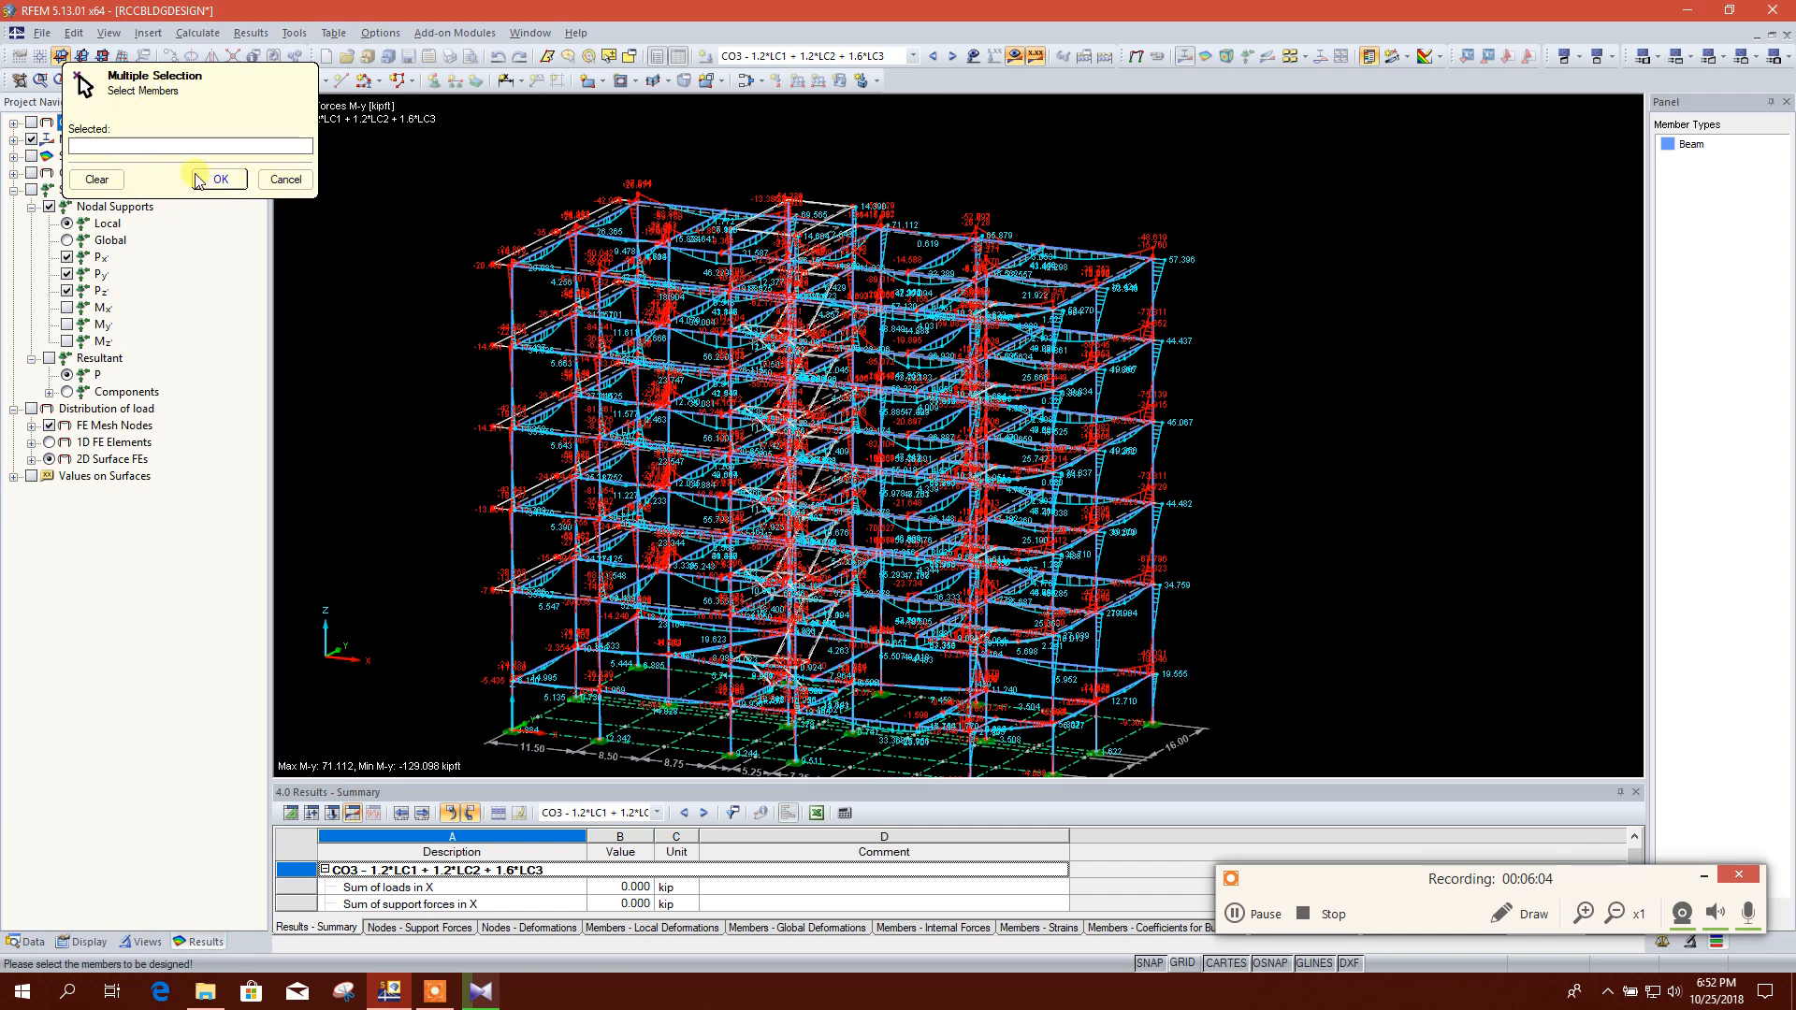
scroll(983, 573, down, 3)
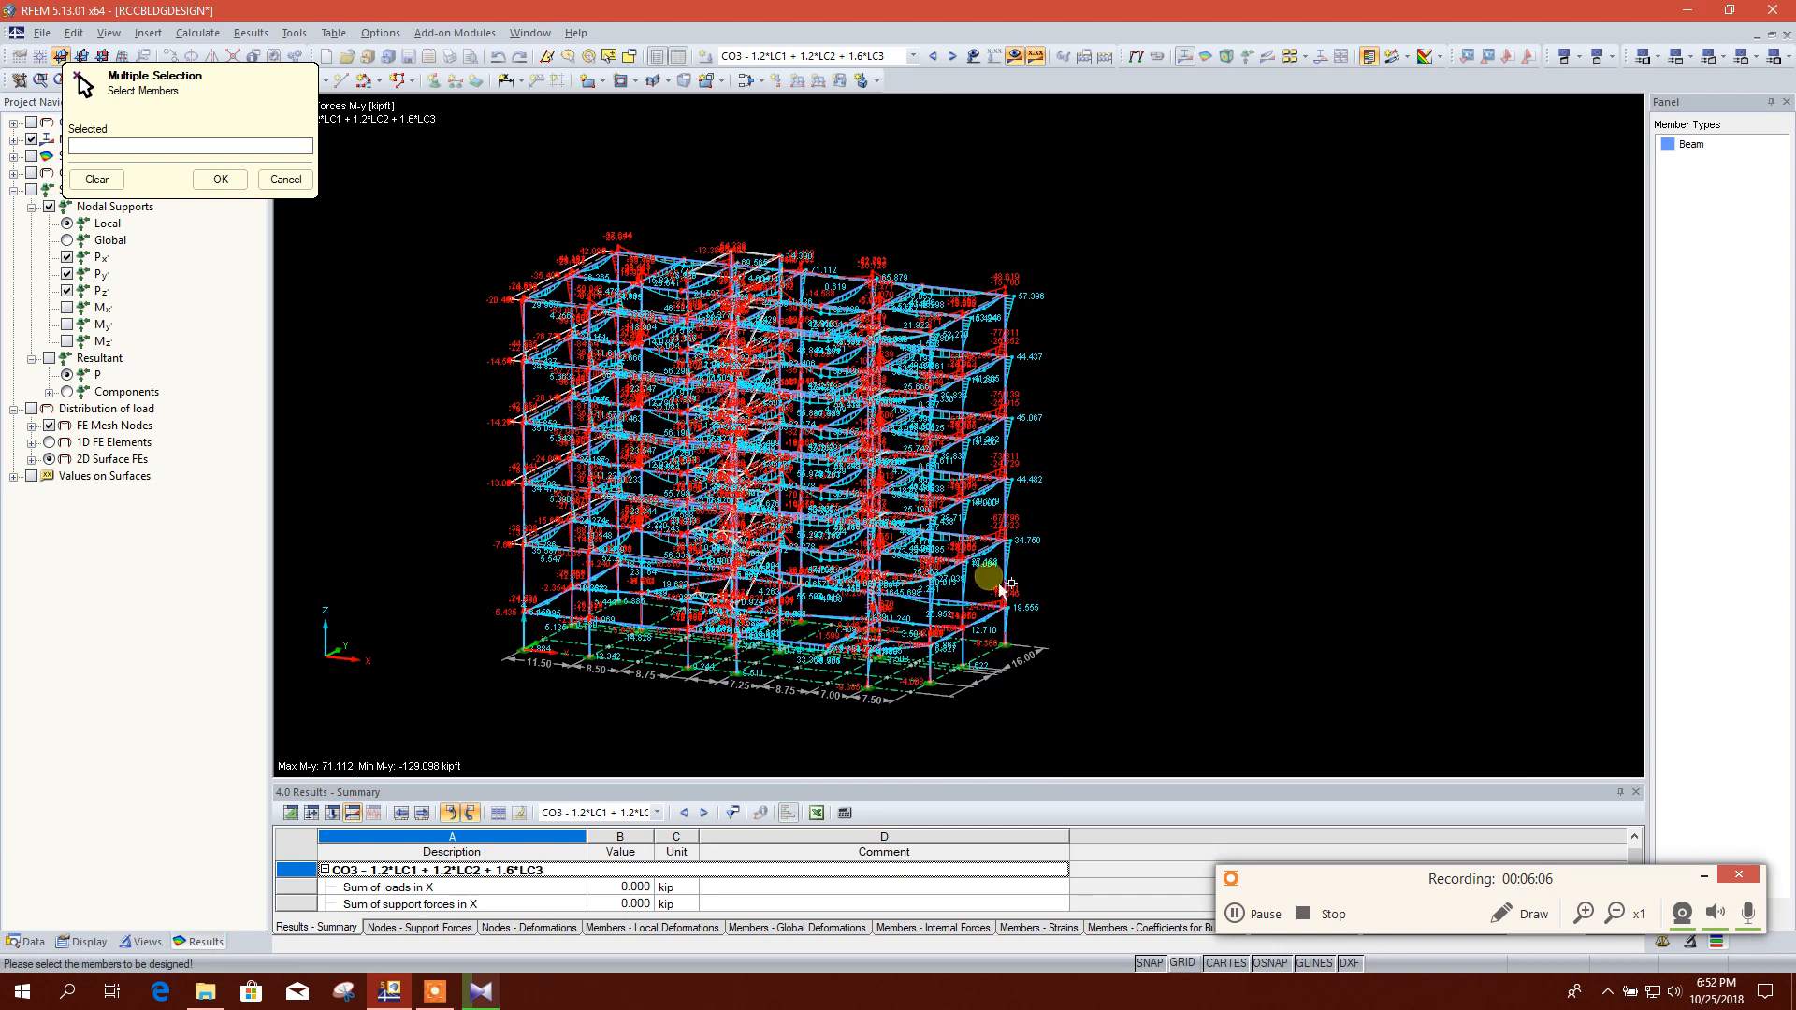
ctrl+middle_drag(1170, 597, 1391, 543)
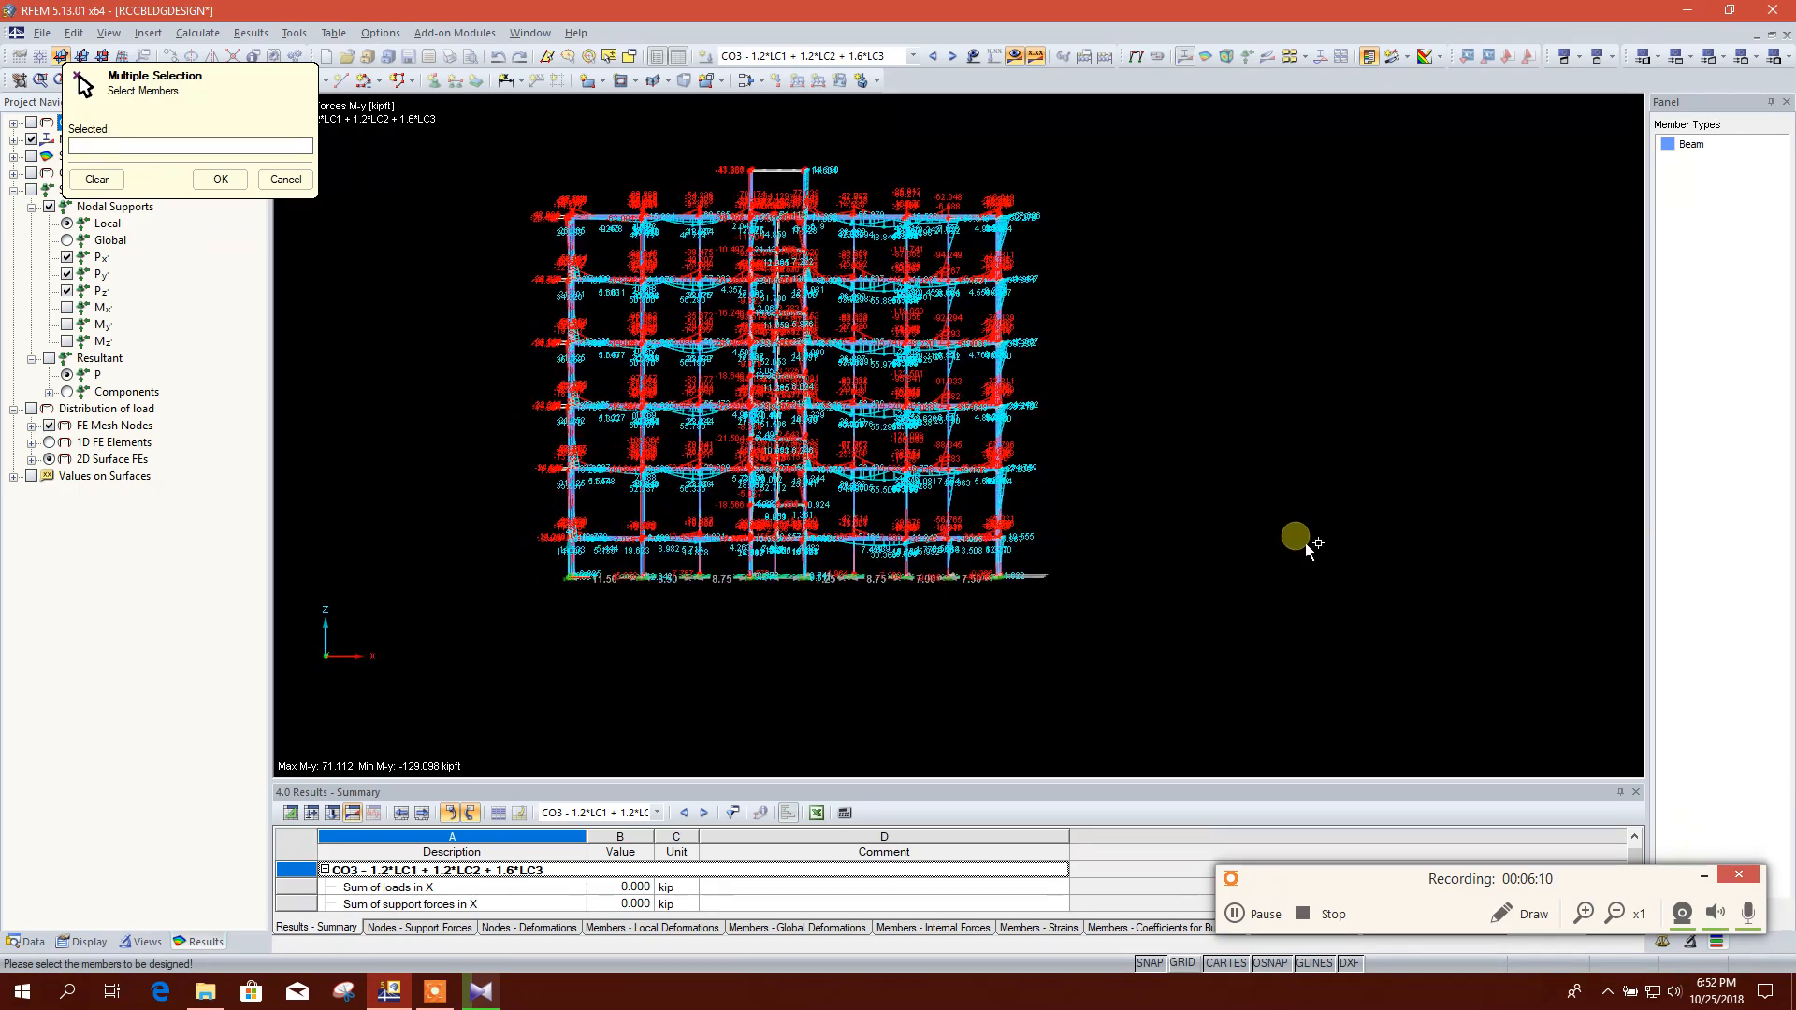
click(1017, 58)
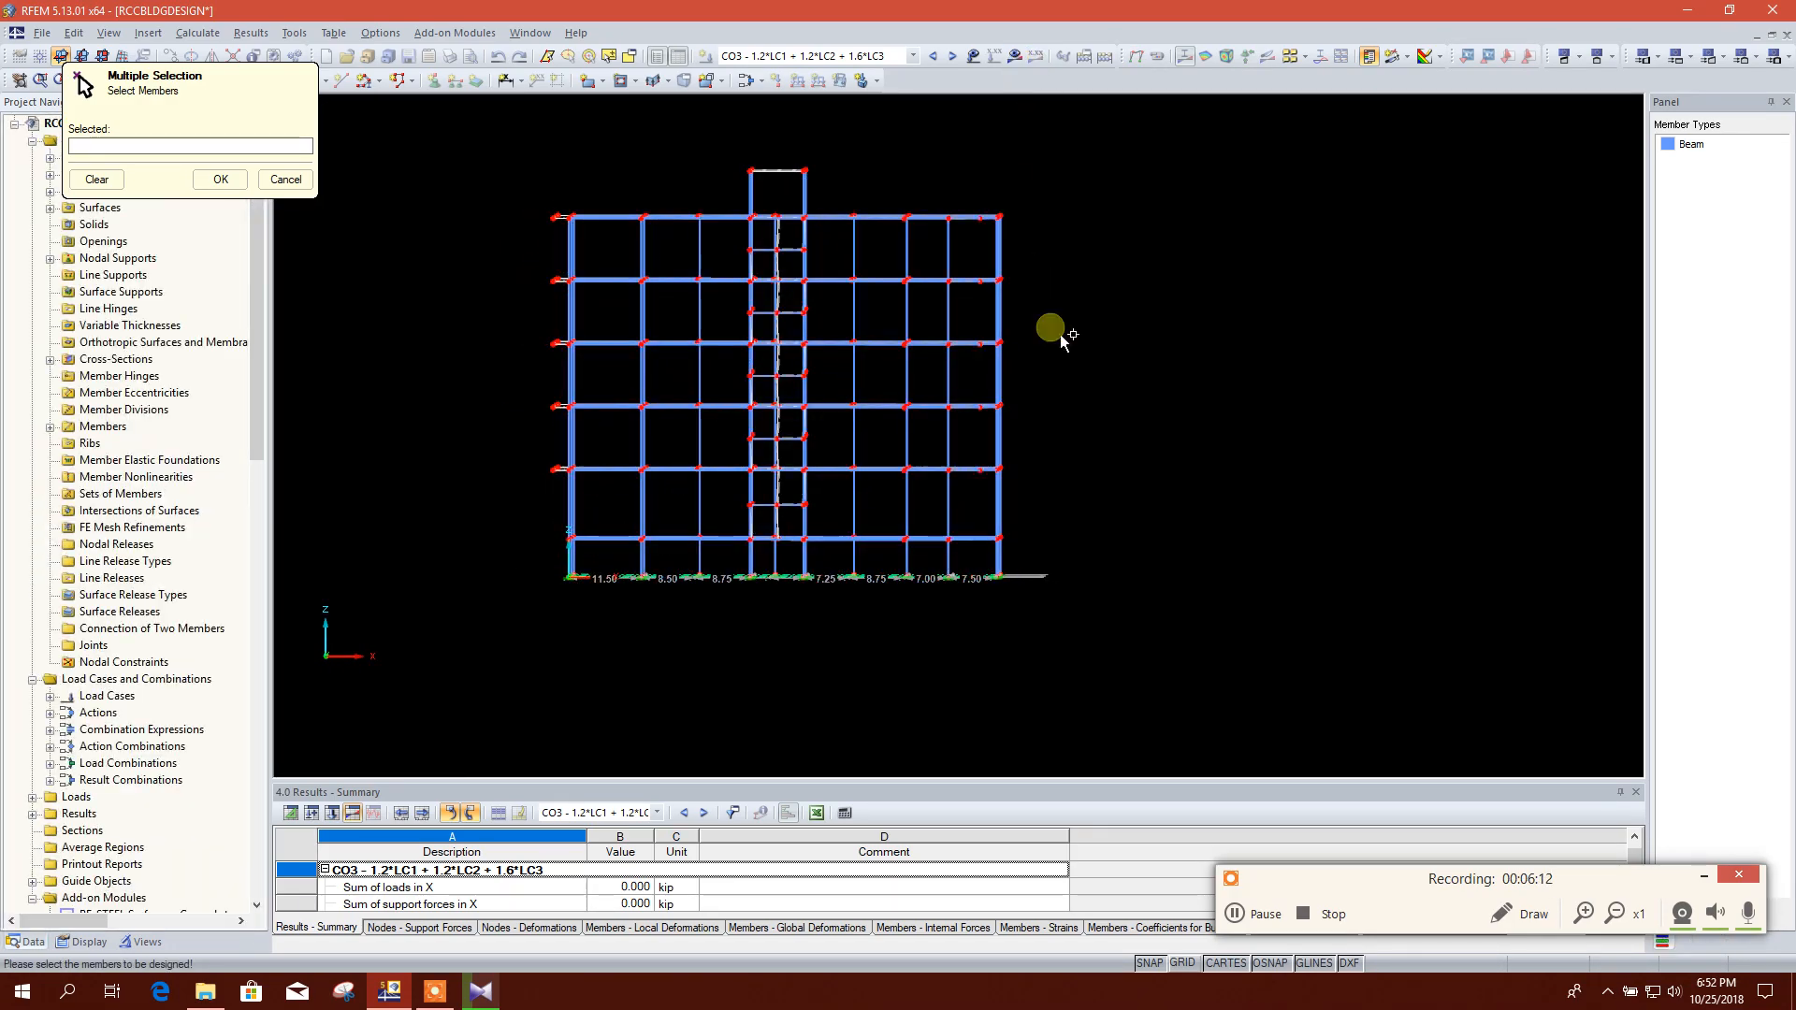
scroll(1029, 510, up, 3)
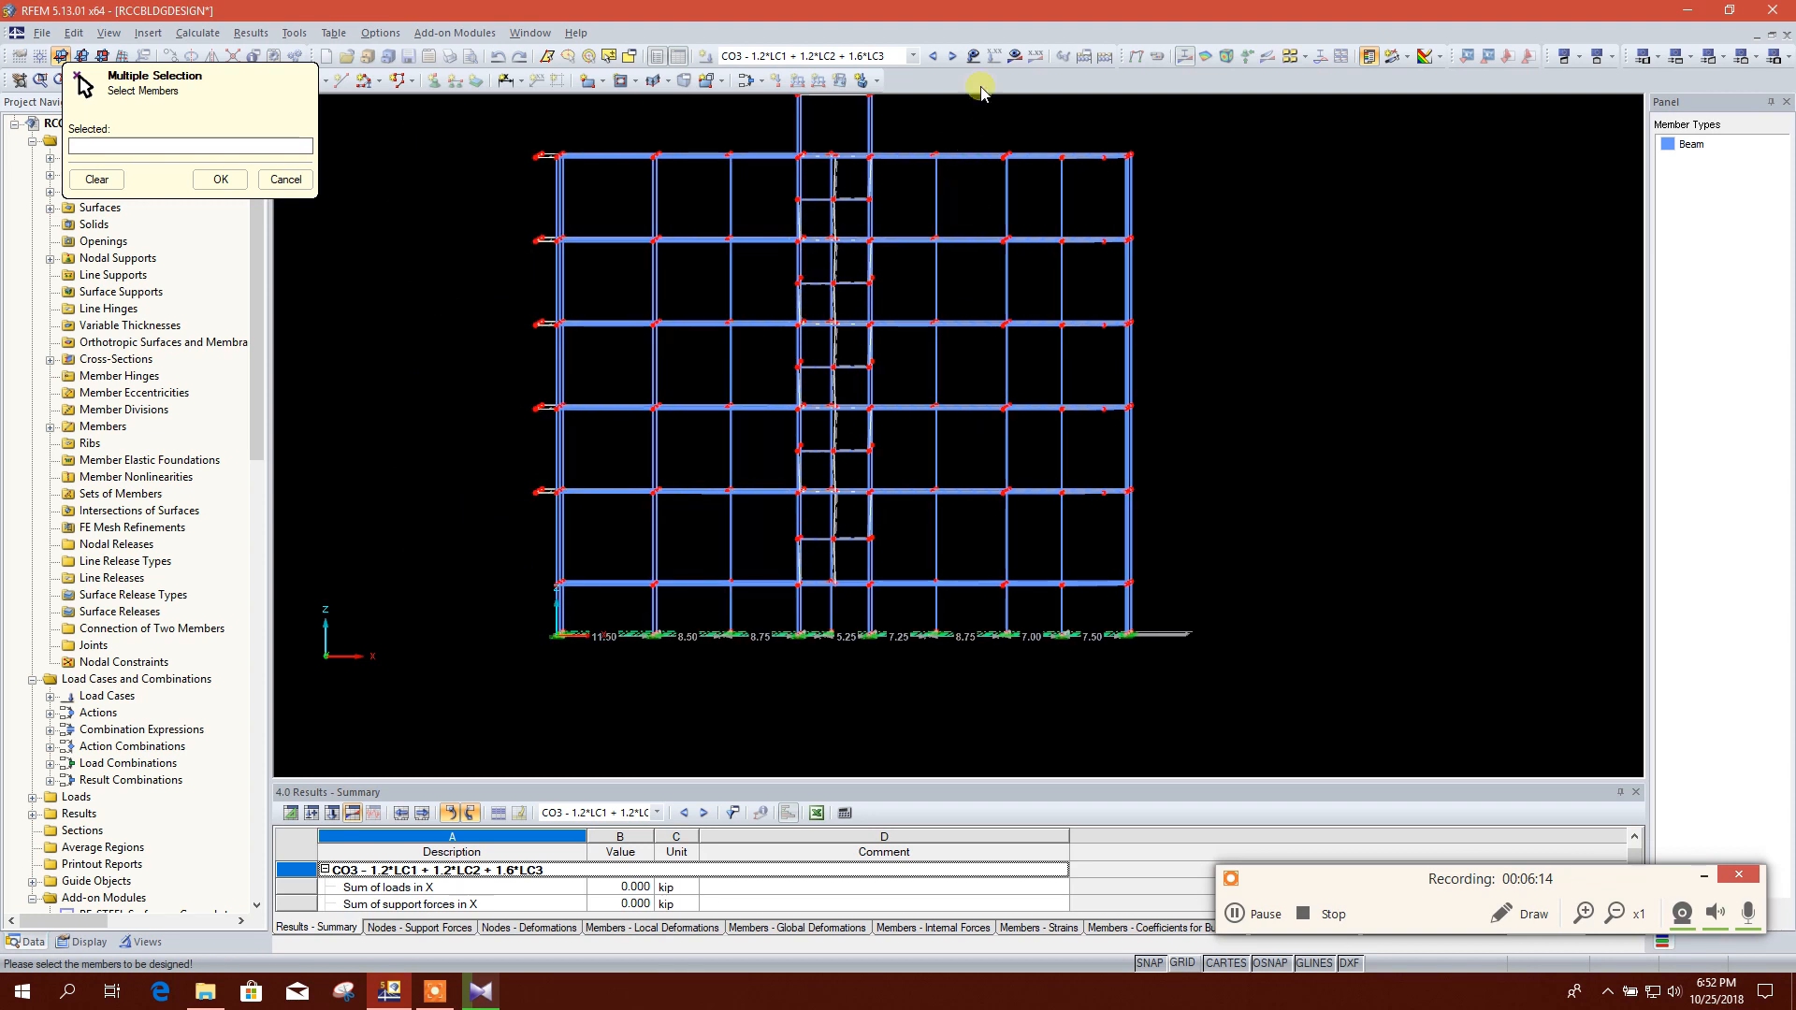
drag(1195, 389, 1093, 354)
drag(1175, 483, 1093, 411)
drag(1170, 580, 1085, 513)
drag(1181, 634, 1089, 589)
drag(1180, 327, 1113, 264)
drag(1114, 264, 1113, 265)
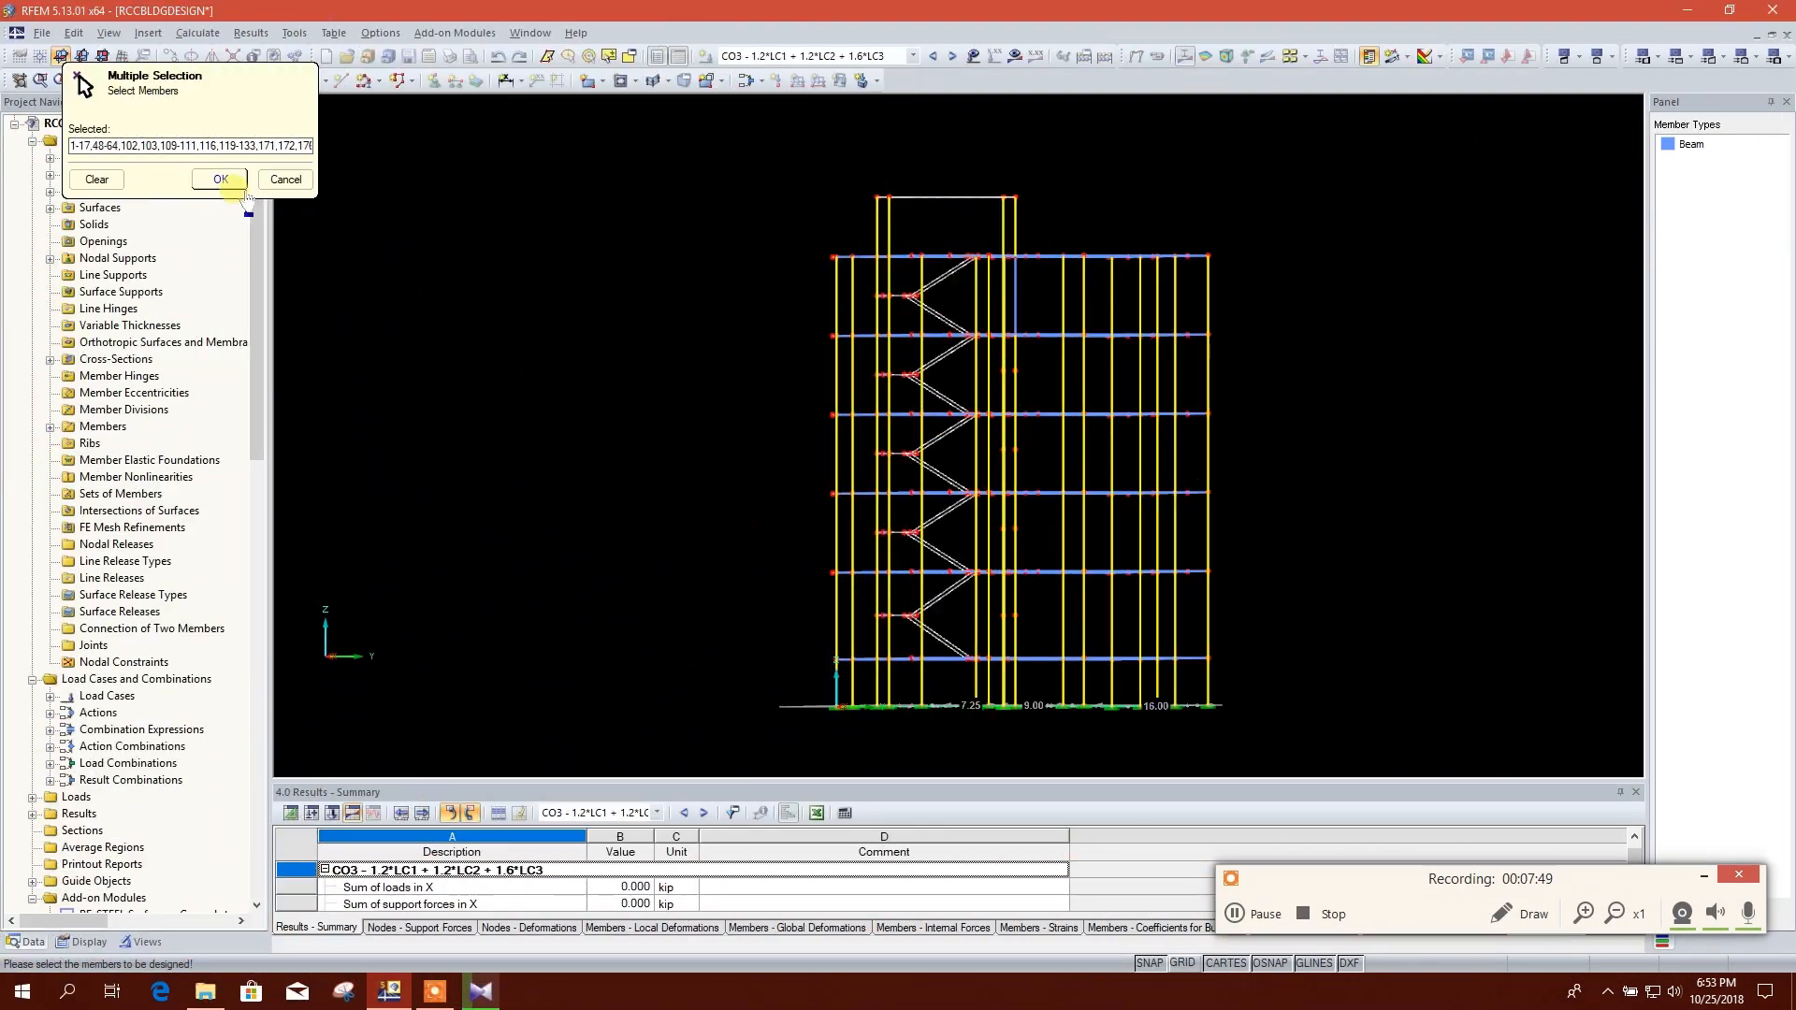
click(225, 180)
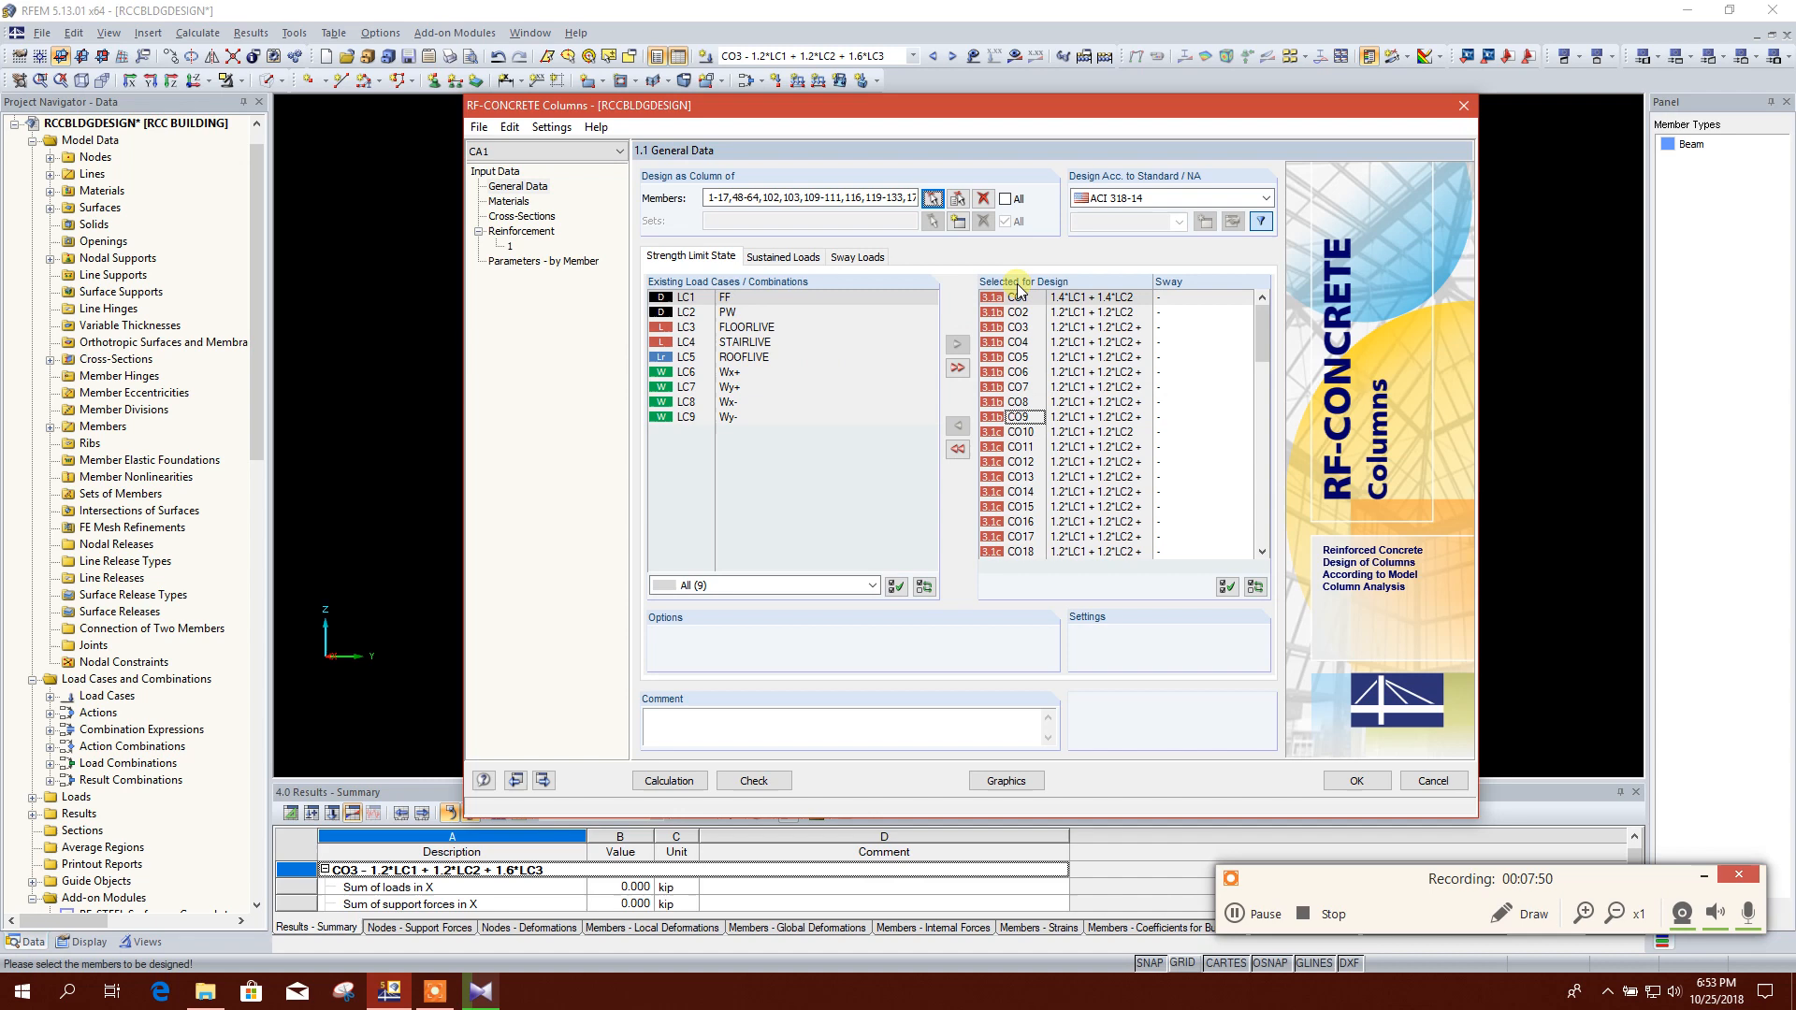
Step: Review the module's concrete and reinforcing steel materials and the column cross-section
click(520, 203)
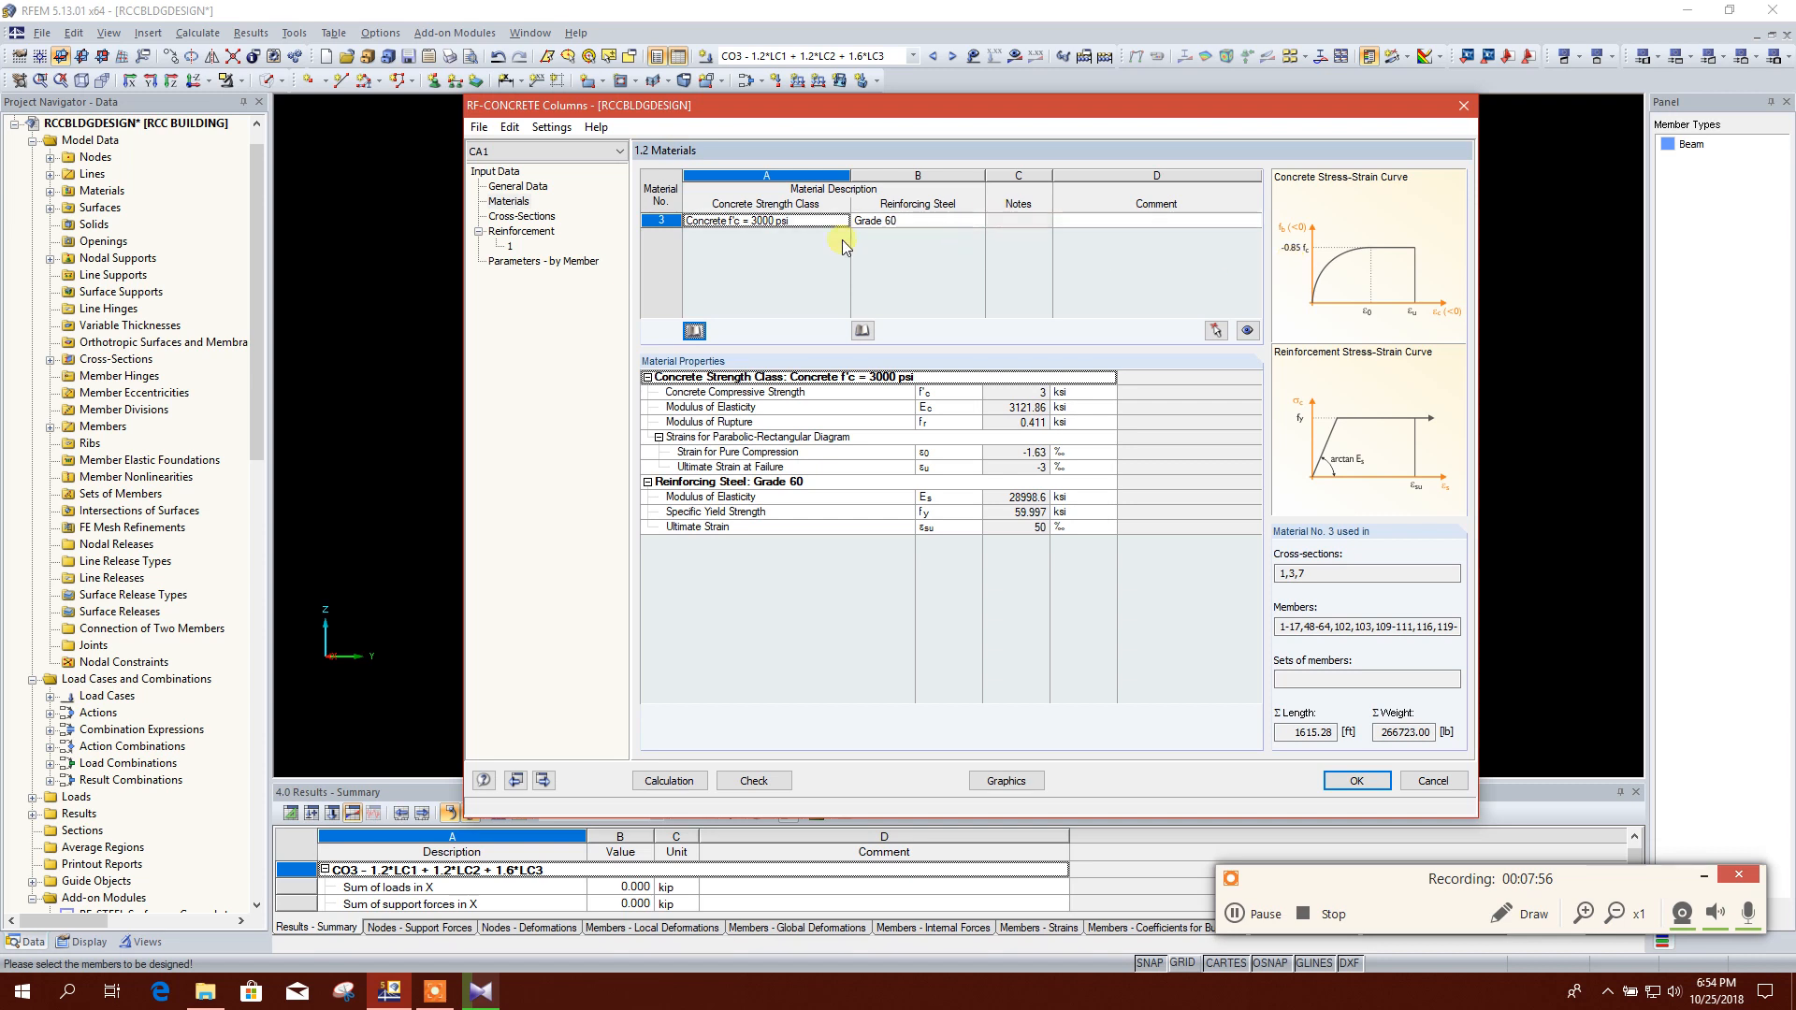
click(526, 217)
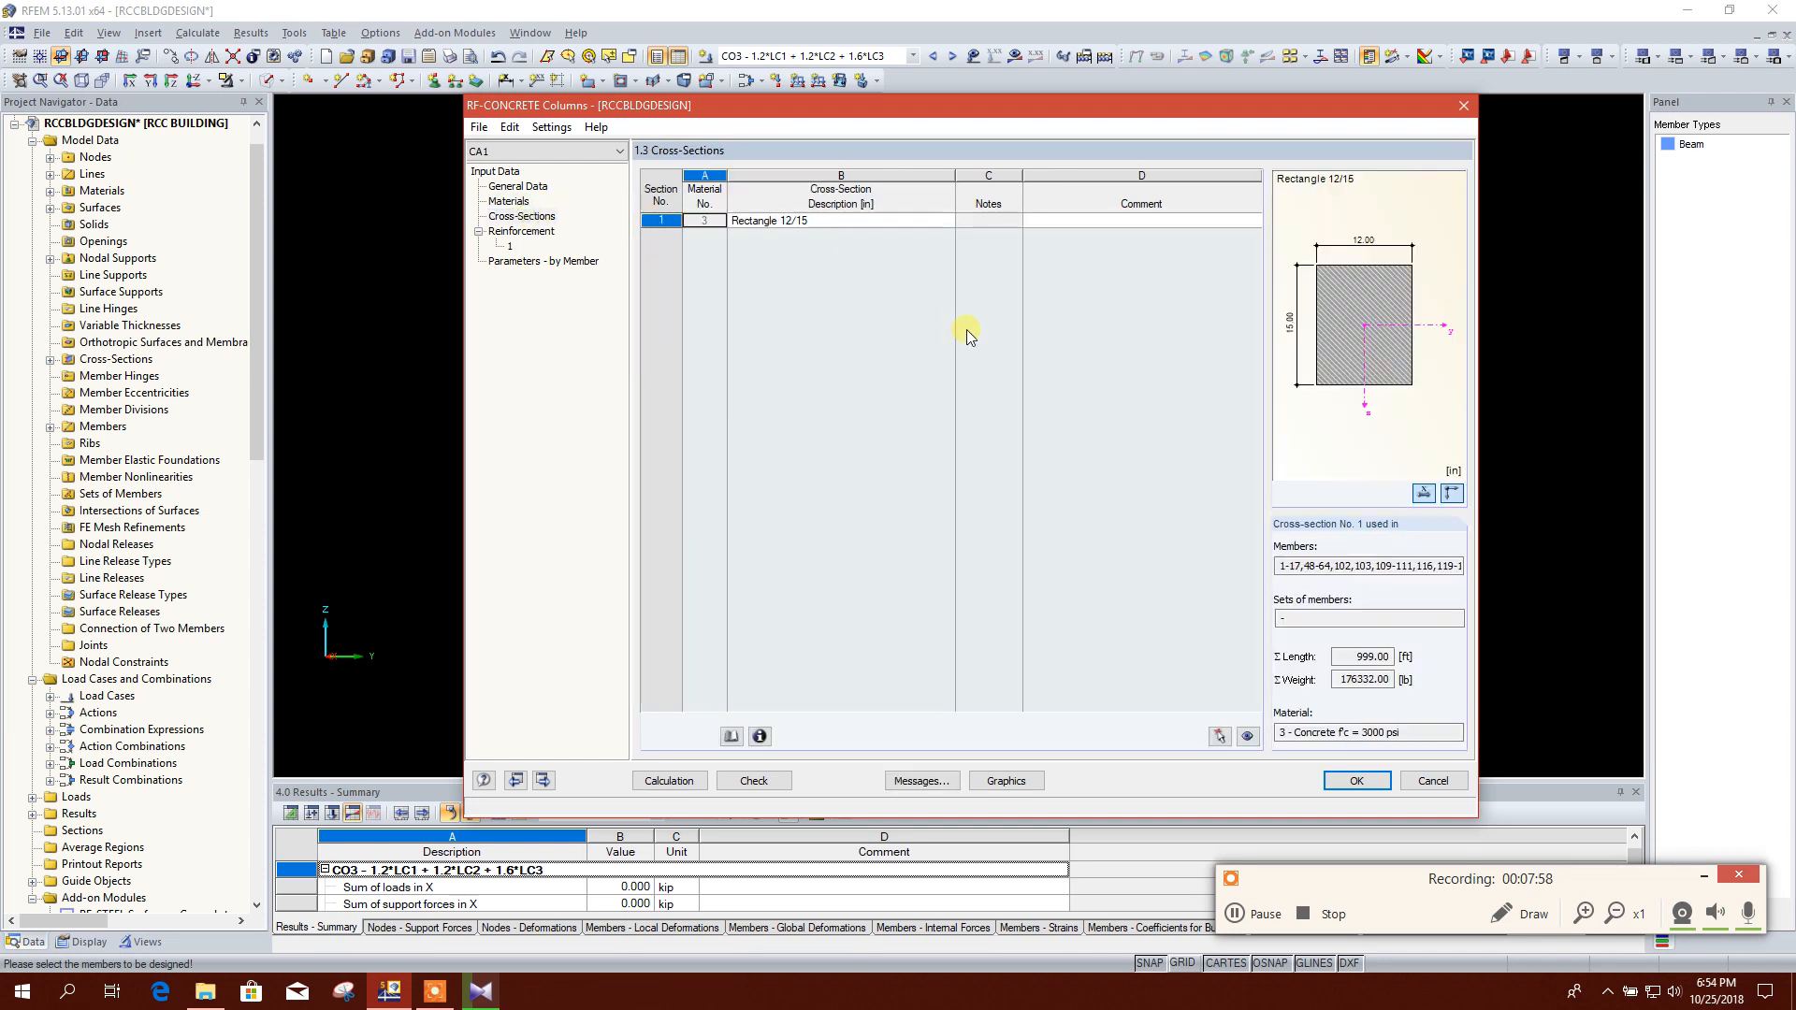
click(842, 228)
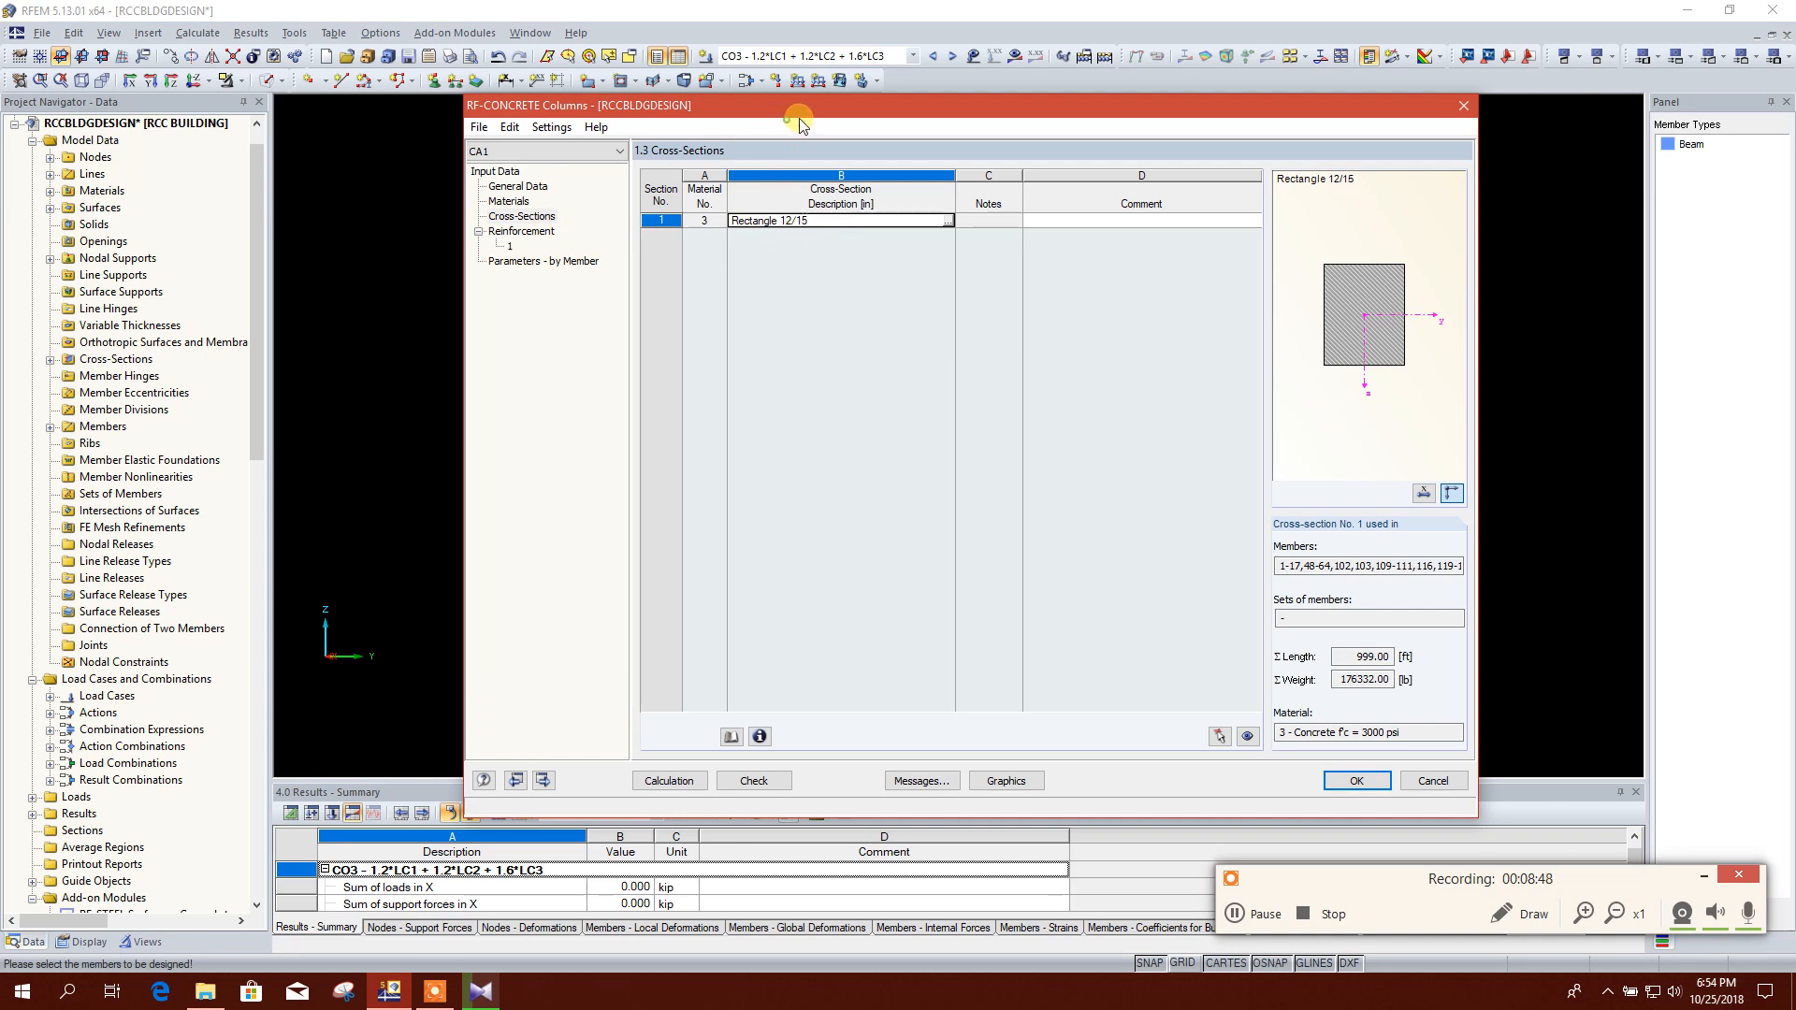
drag(889, 104, 886, 432)
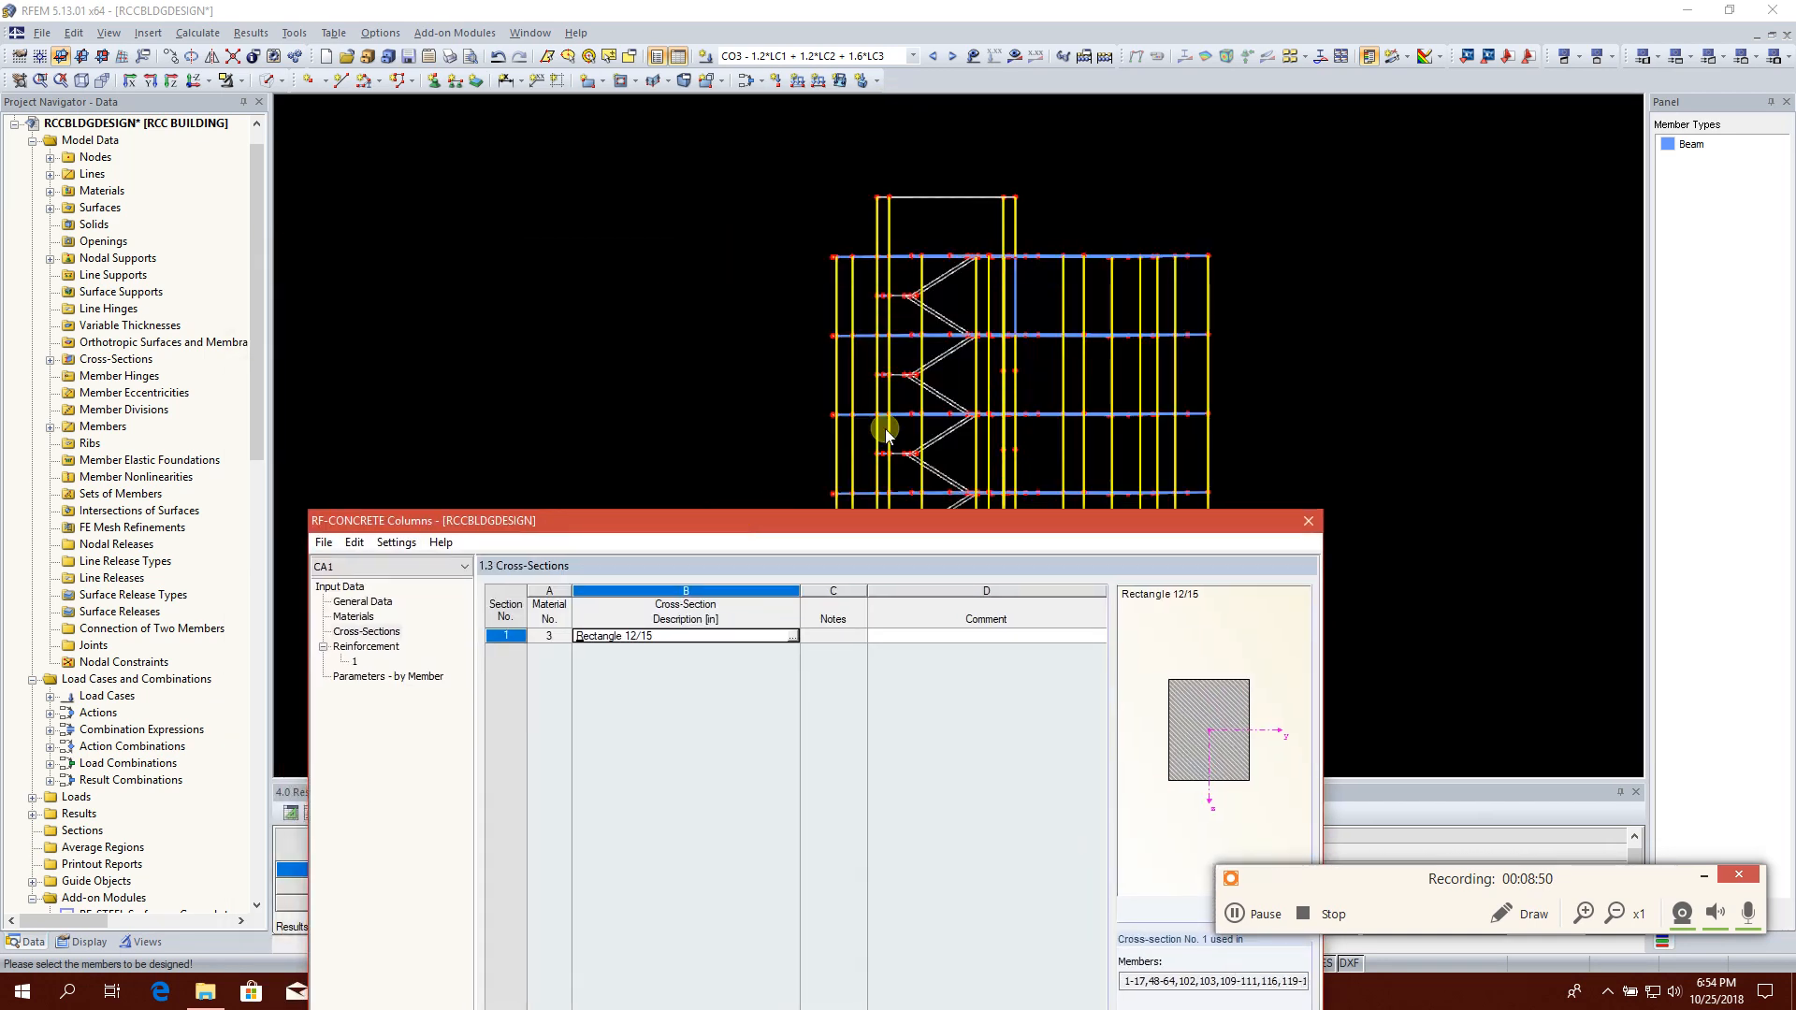
drag(799, 518, 1006, 85)
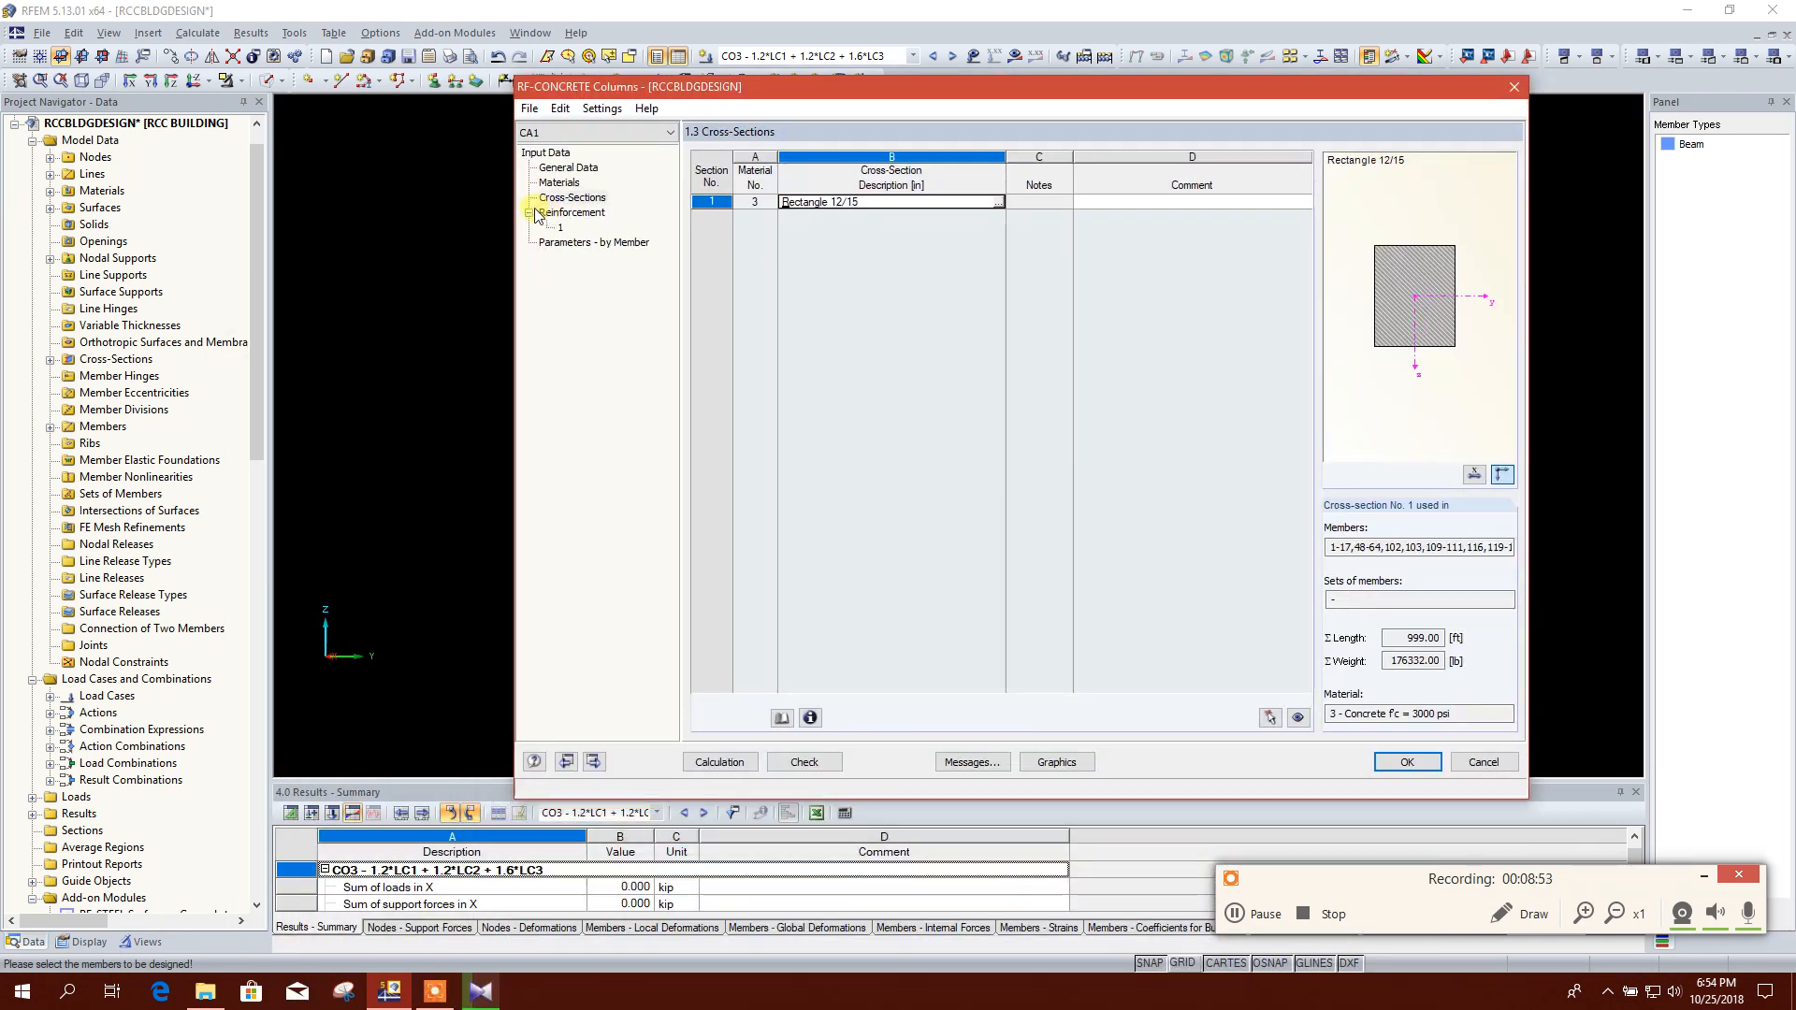
Step: Replace the #7 longitudinal bars with #5 and #6 in the column reinforcement group
click(565, 228)
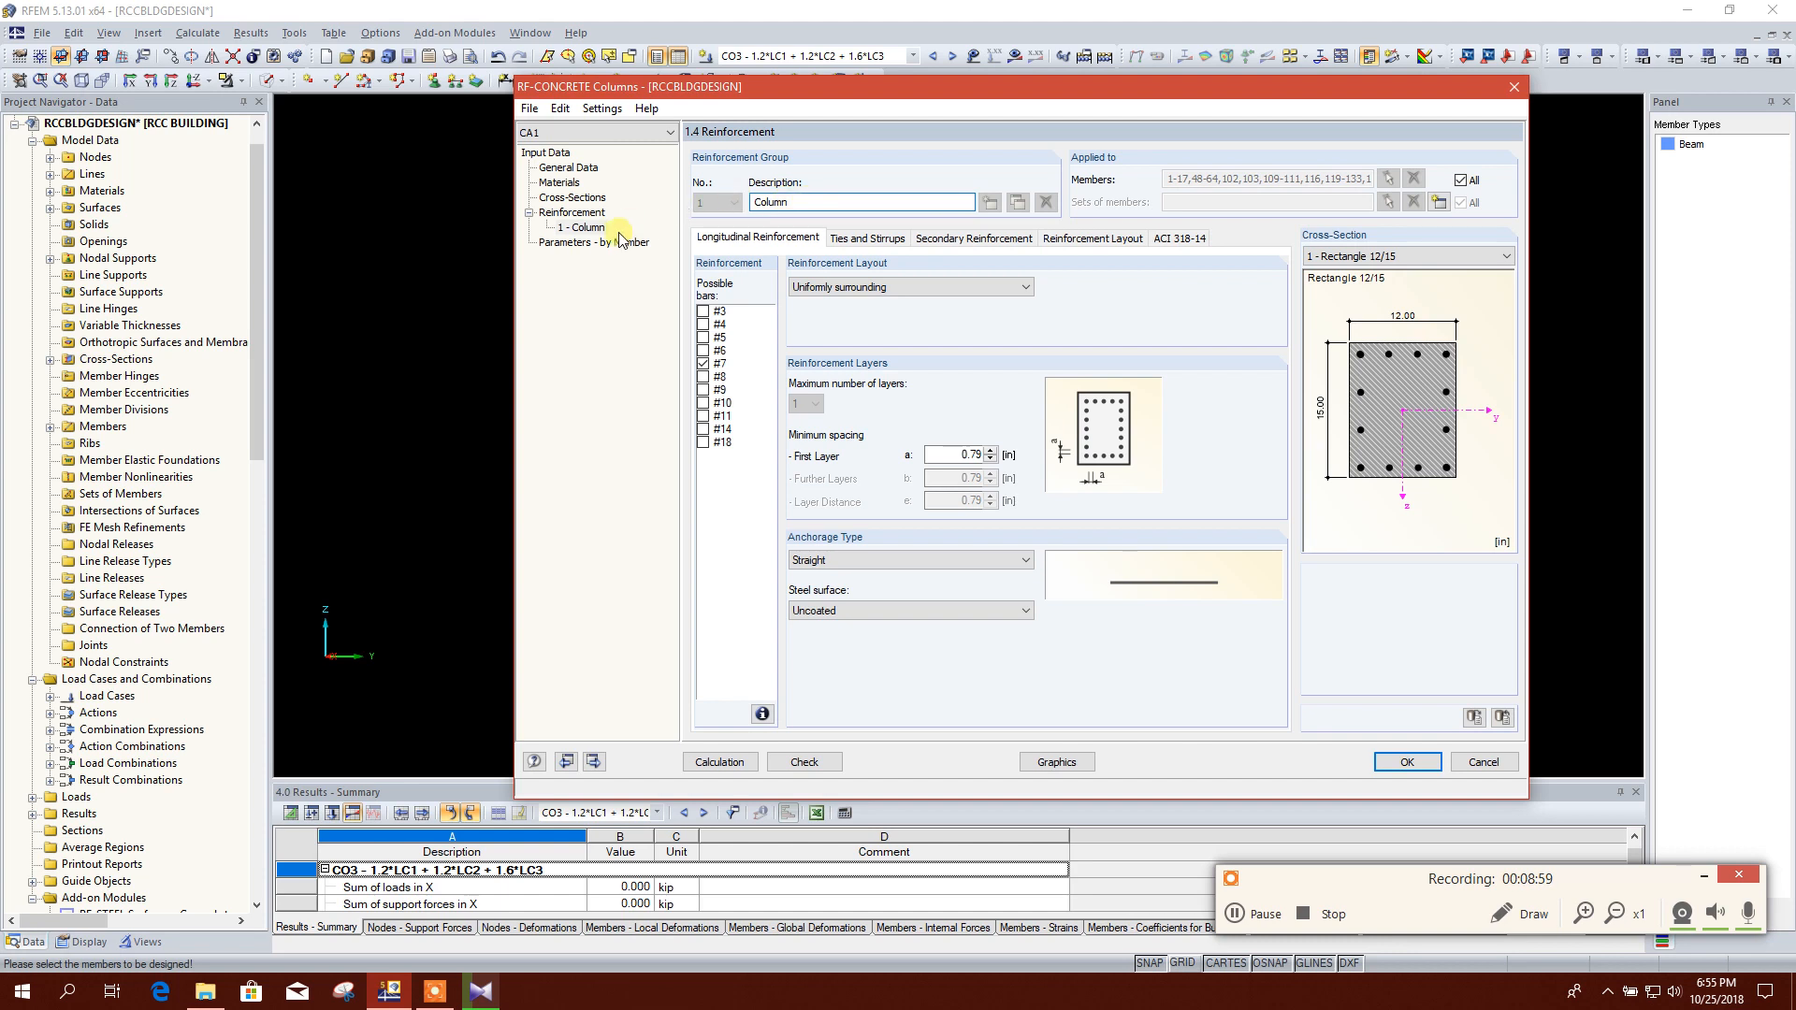
click(720, 364)
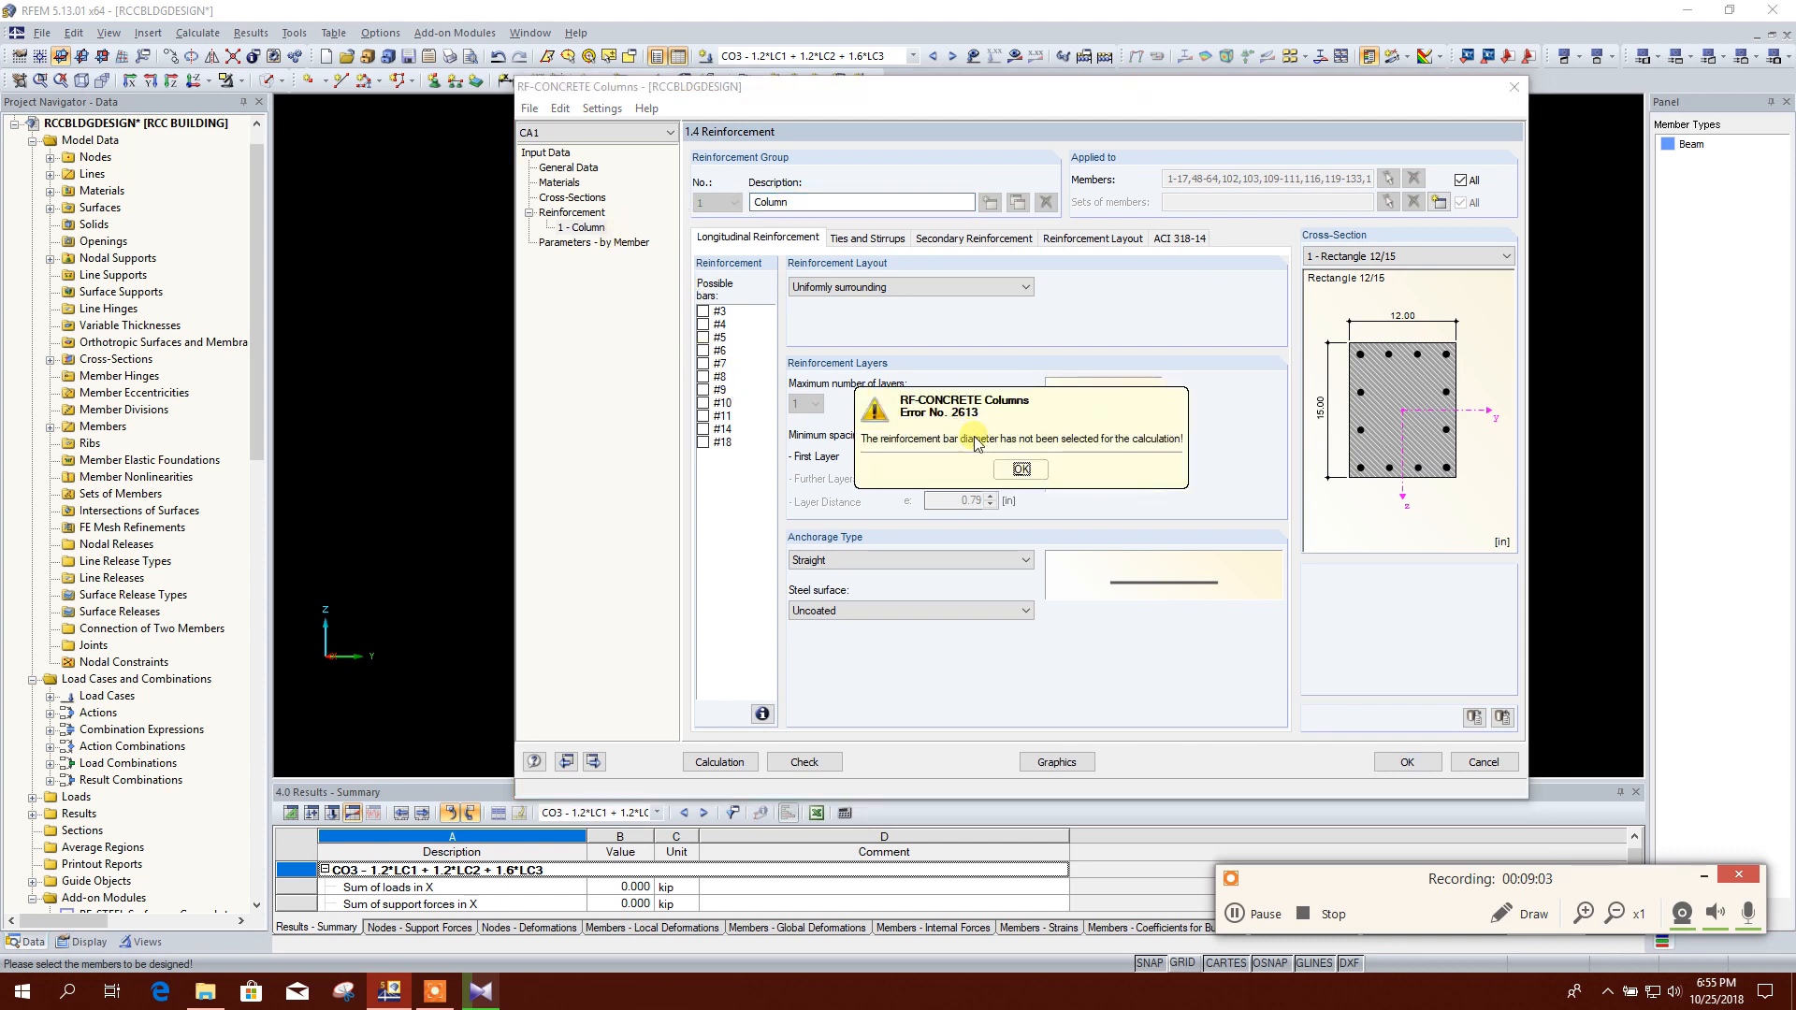
click(1021, 469)
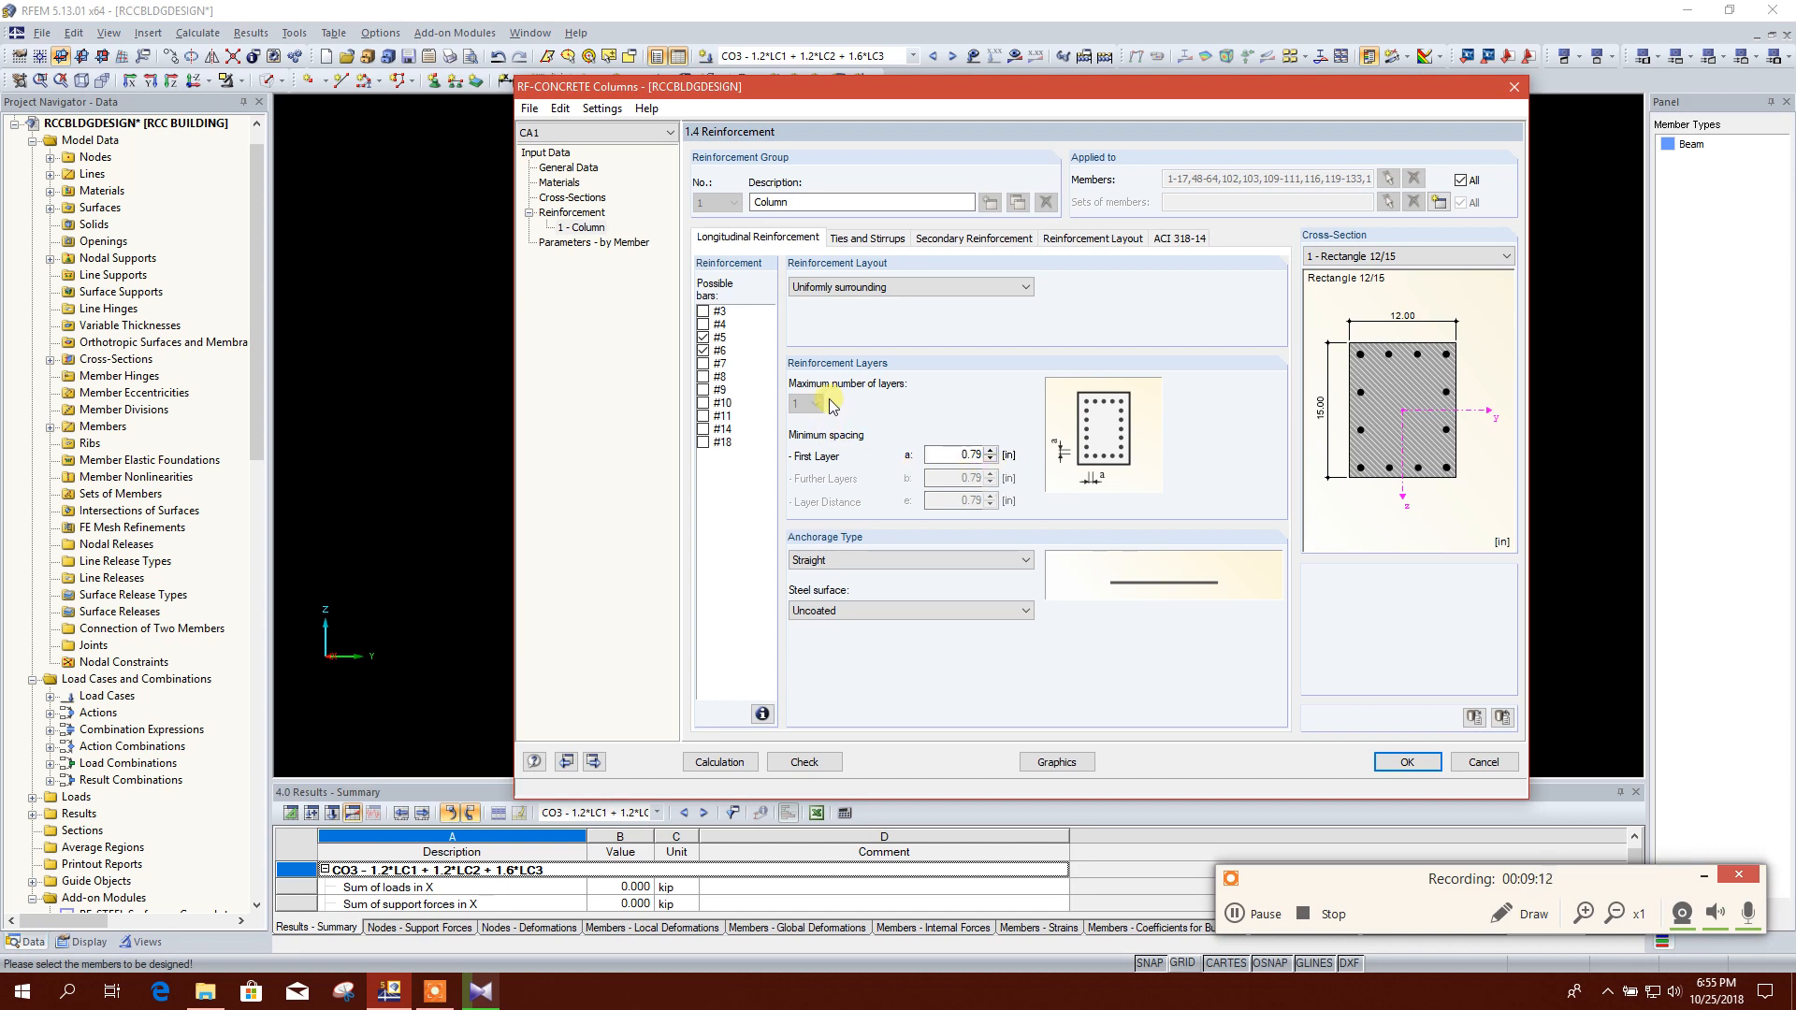
Step: Try the in-corners and both double-sided longitudinal reinforcement layouts, and return to the uniformly surrounding layout
click(950, 287)
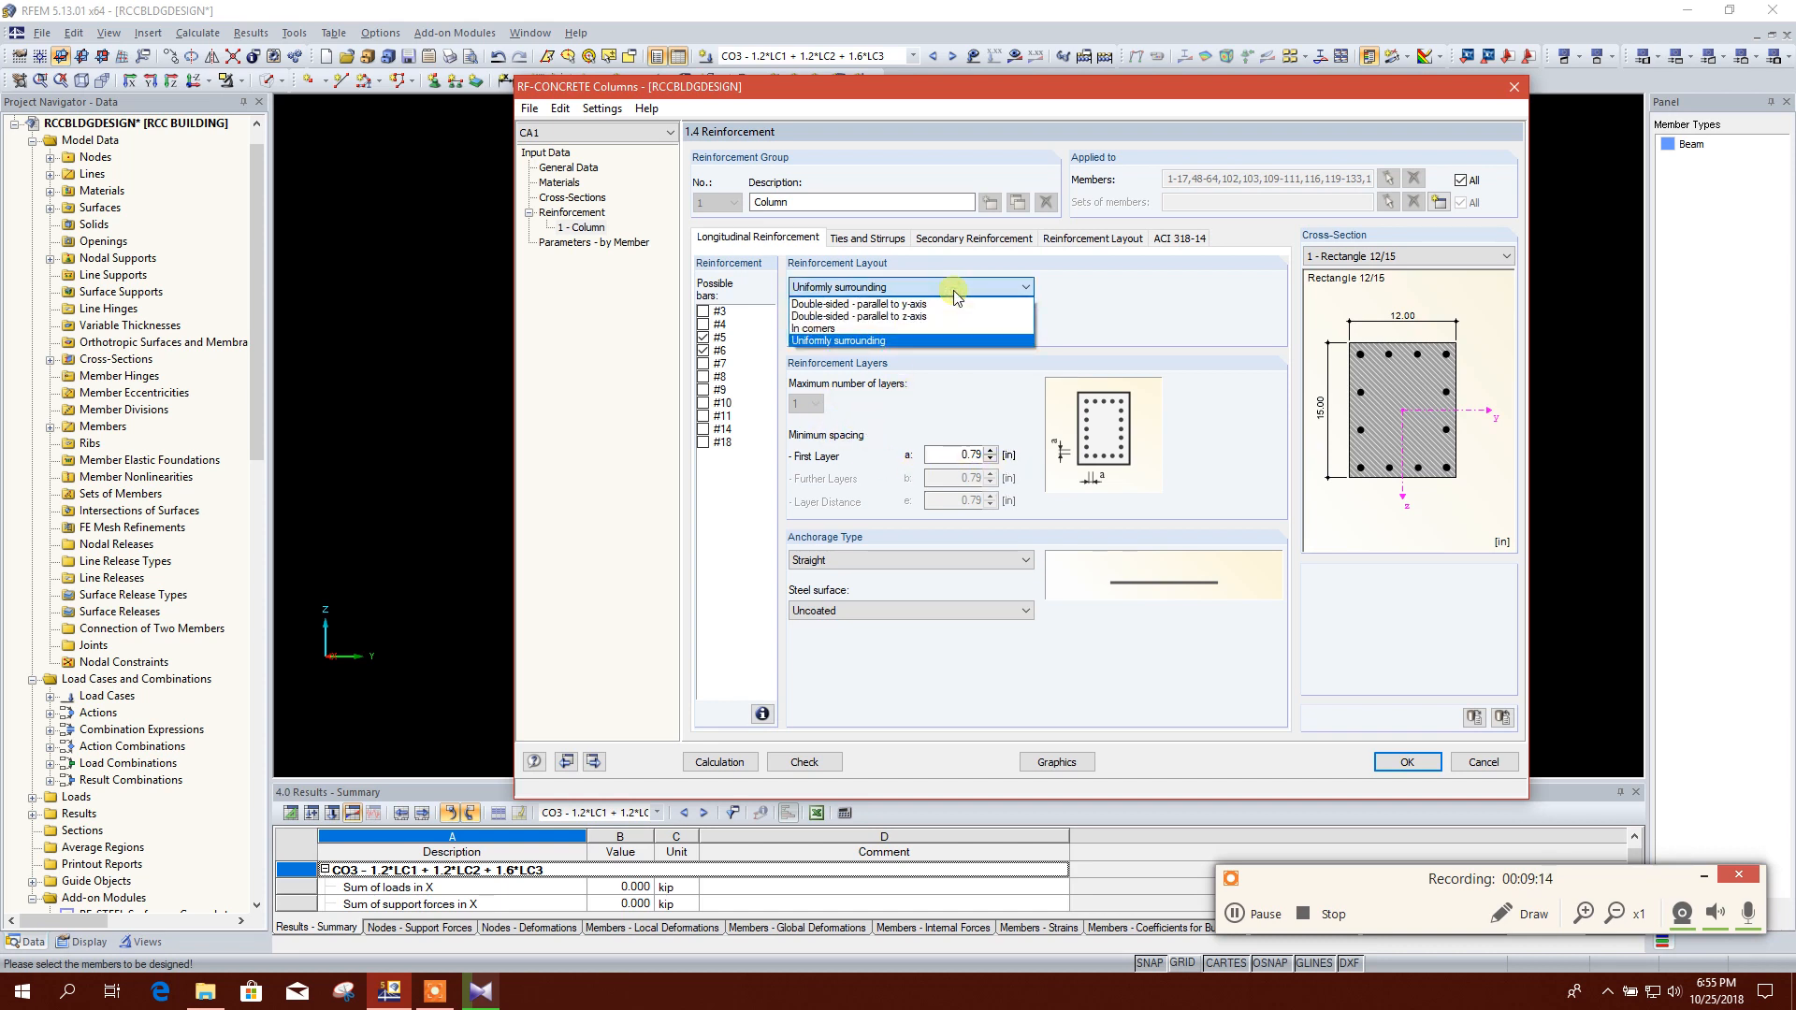
click(925, 328)
click(940, 290)
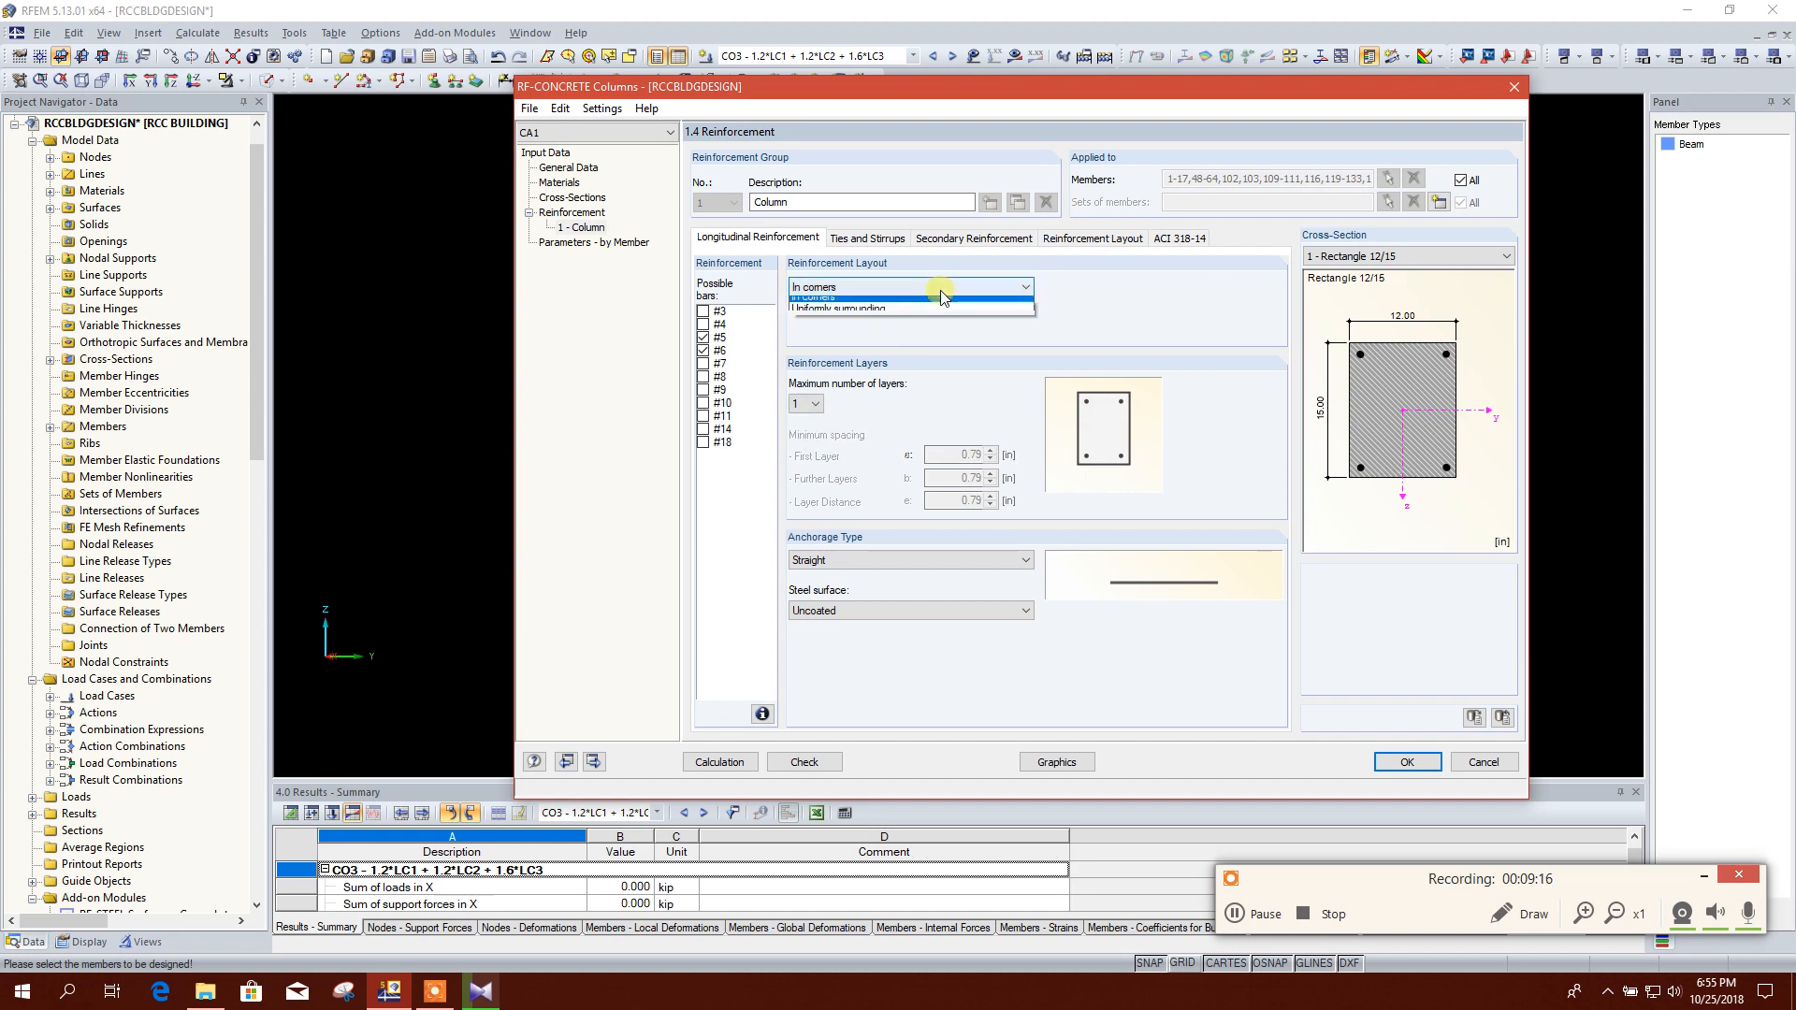
click(913, 316)
click(926, 288)
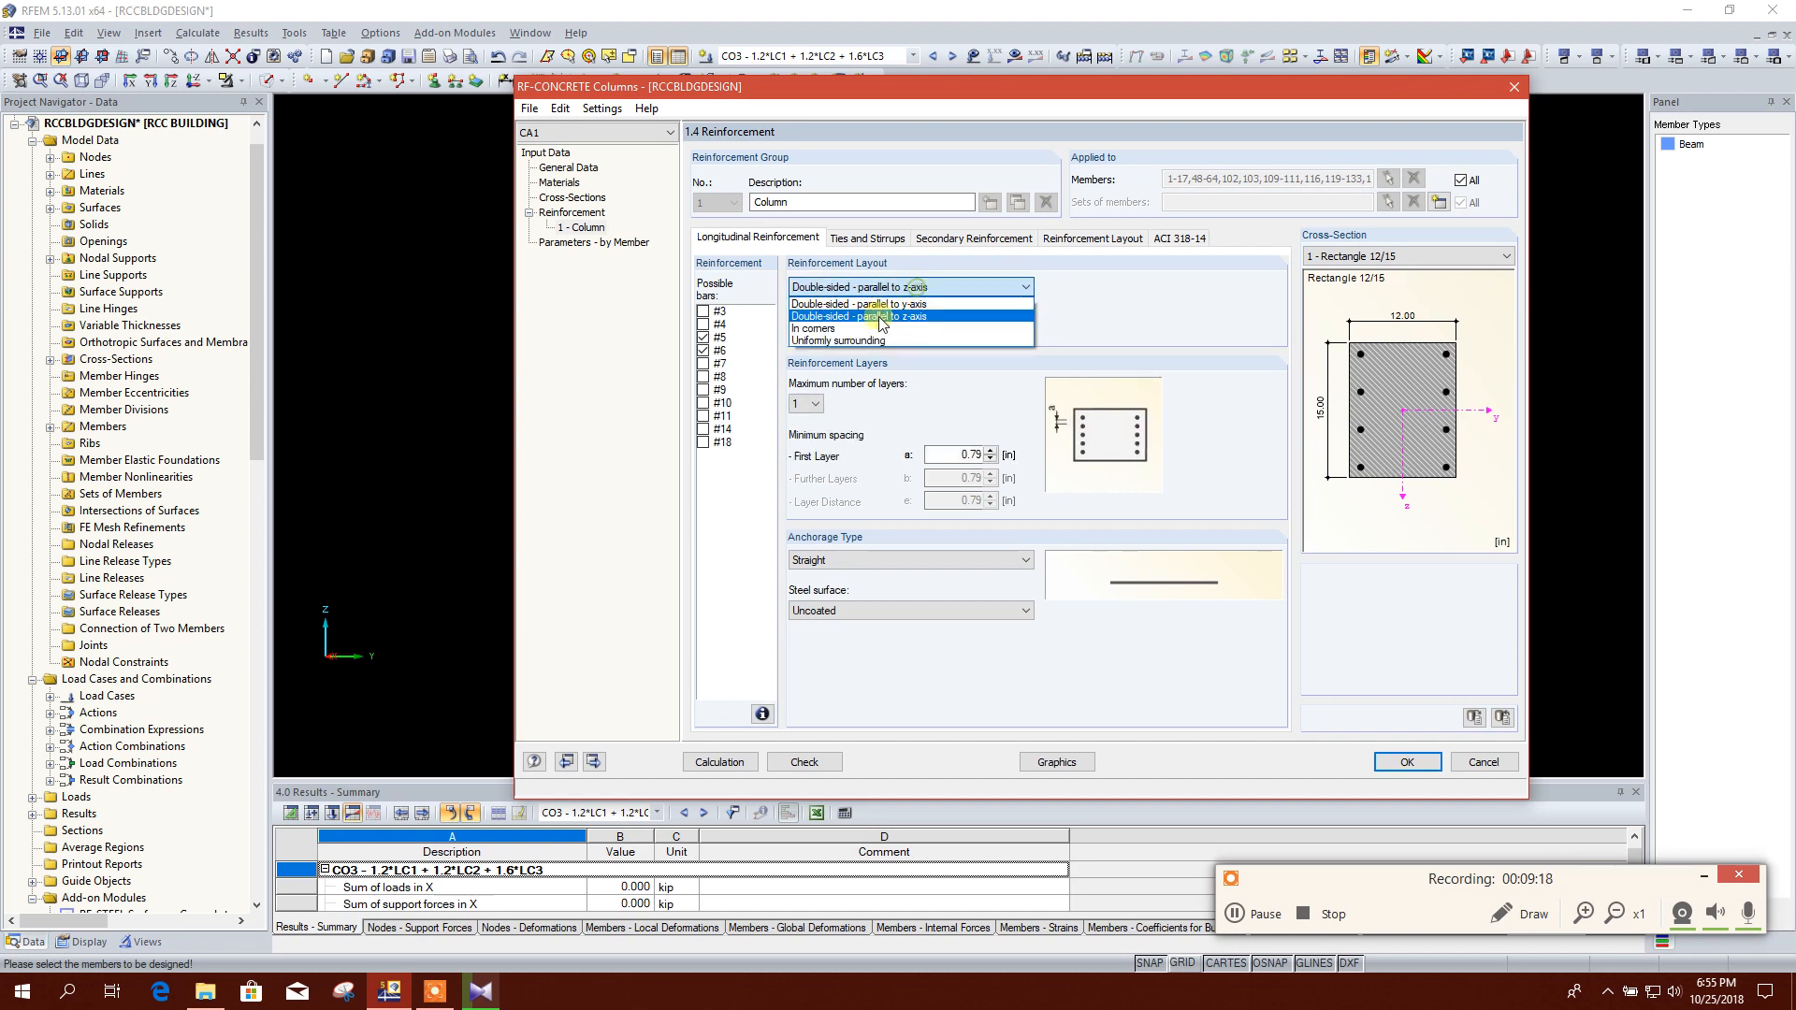
click(938, 301)
click(936, 288)
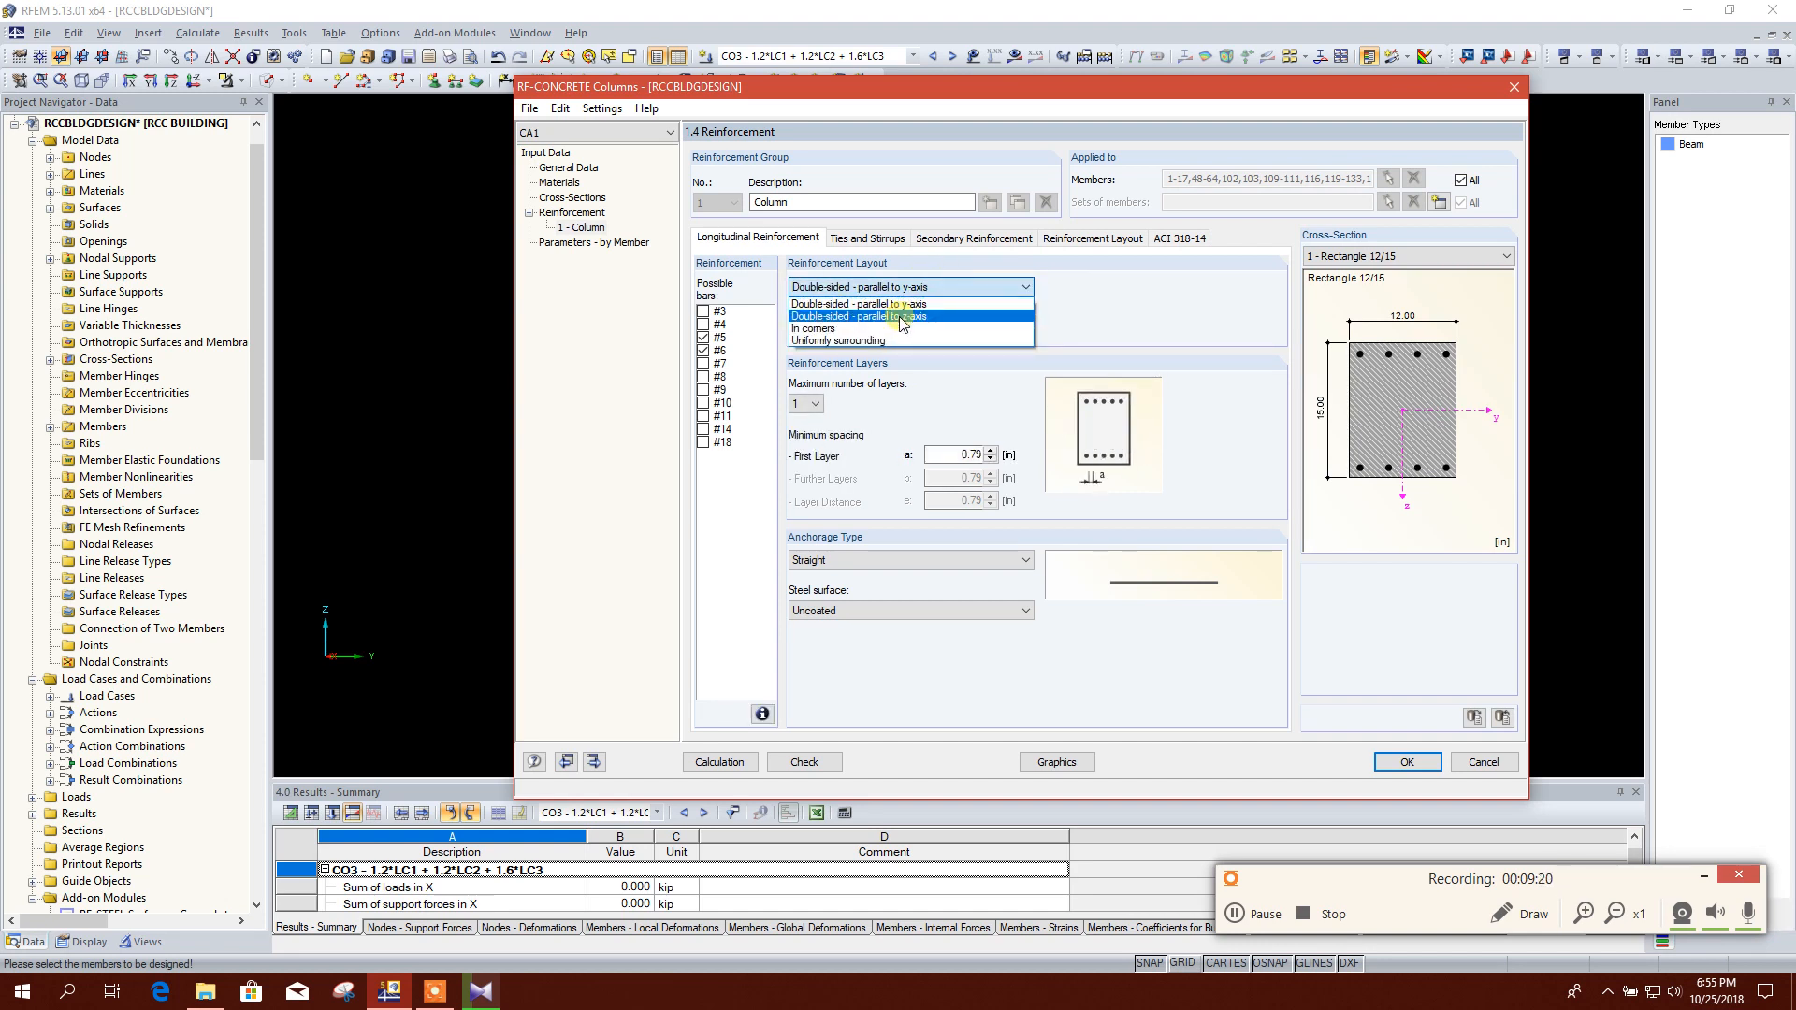
click(863, 339)
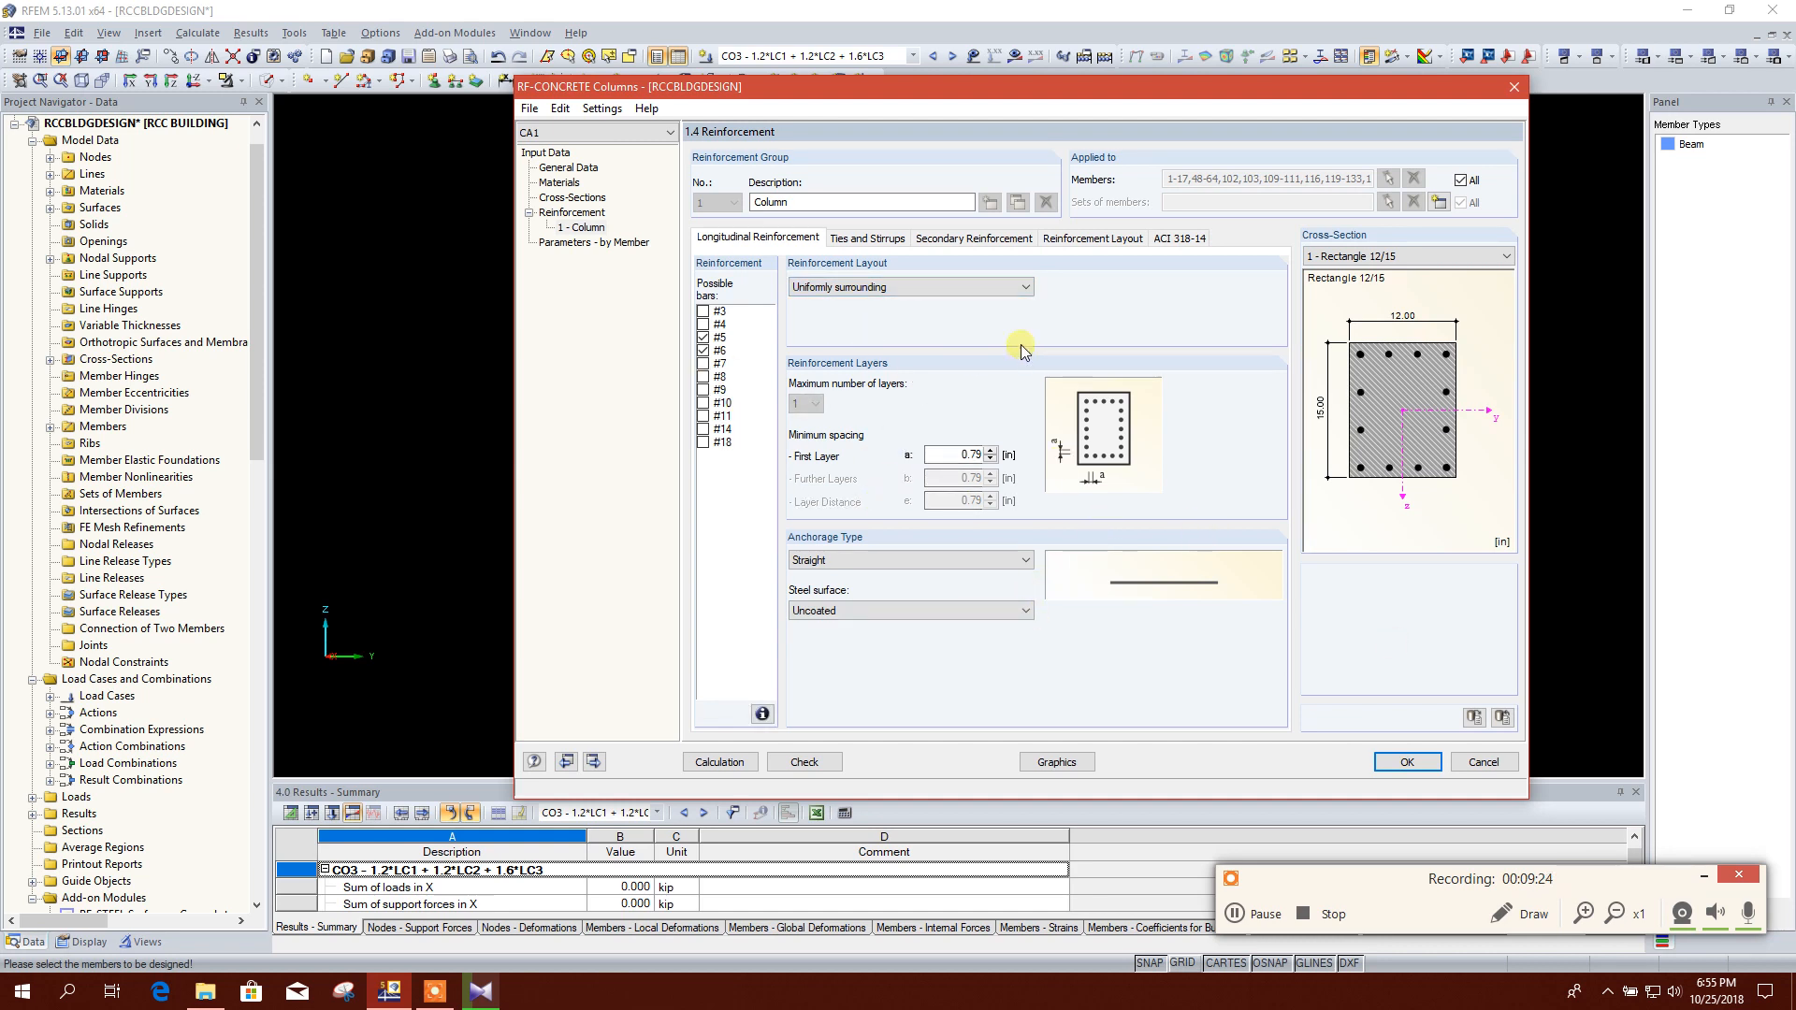
Step: Review the stirrup, secondary reinforcement, layout and ACI 318-14 settings and run the column design calculation
click(885, 240)
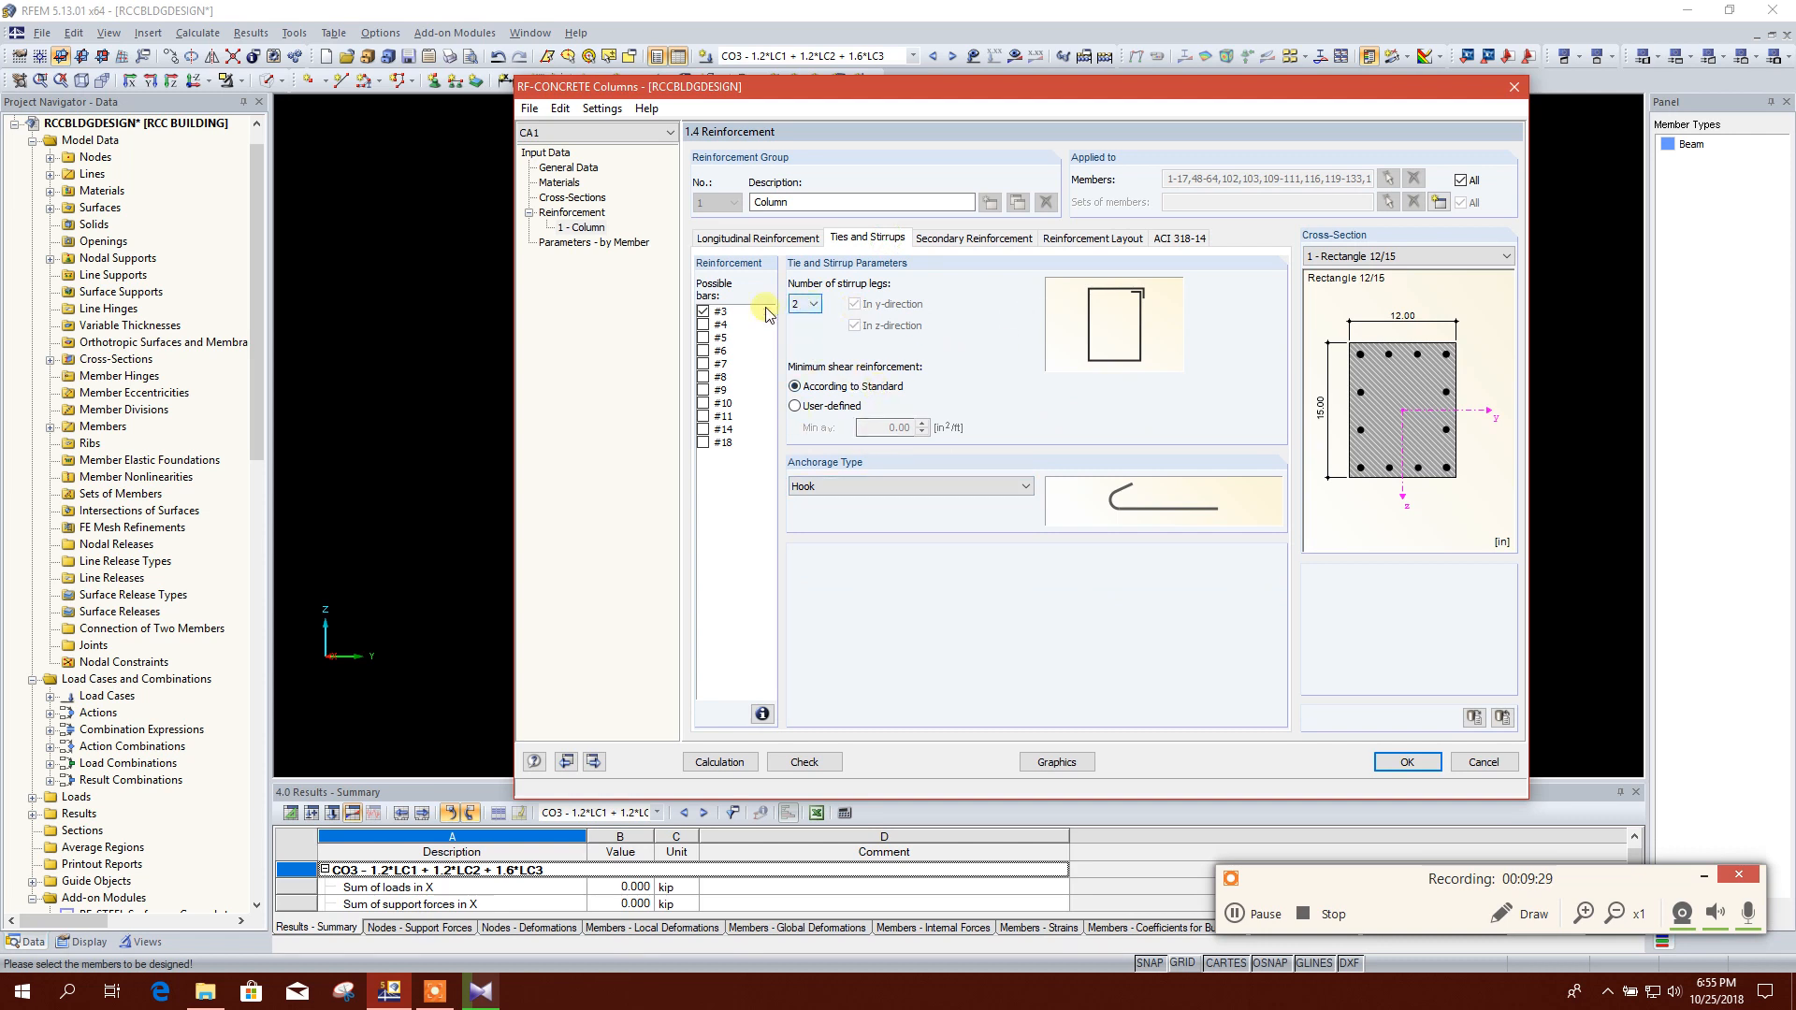
click(987, 242)
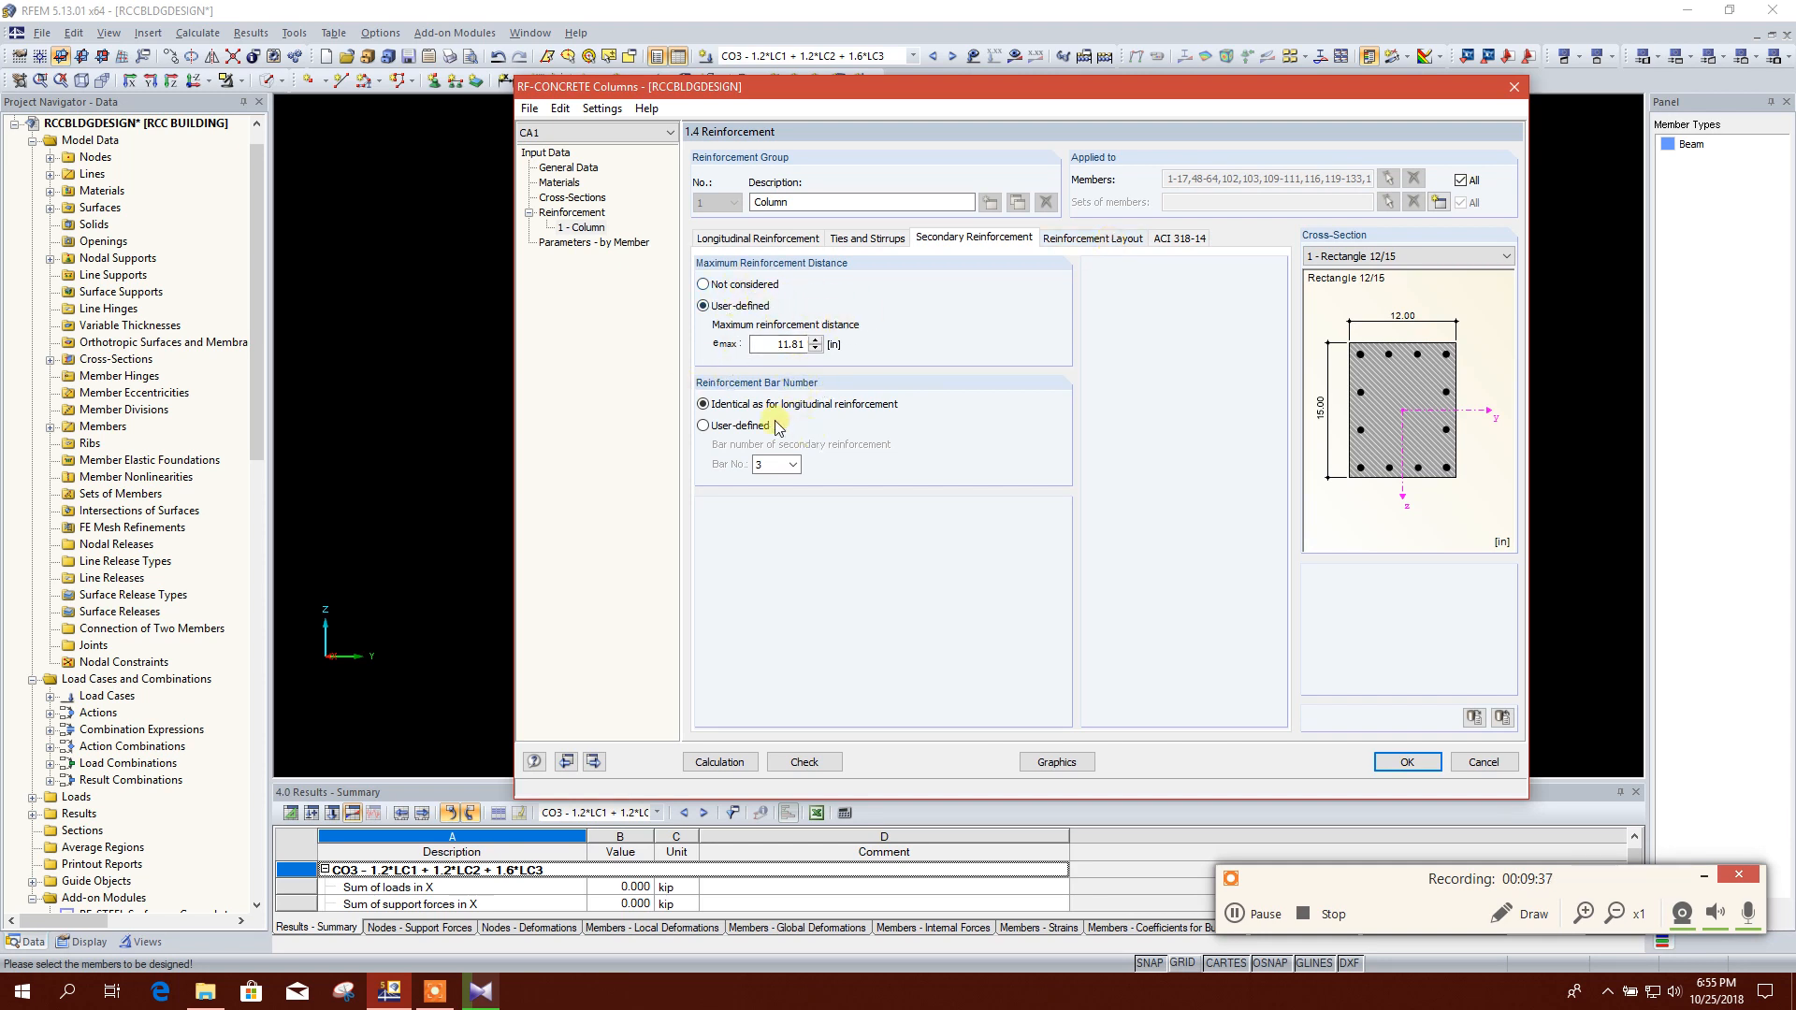
click(1080, 241)
click(1174, 245)
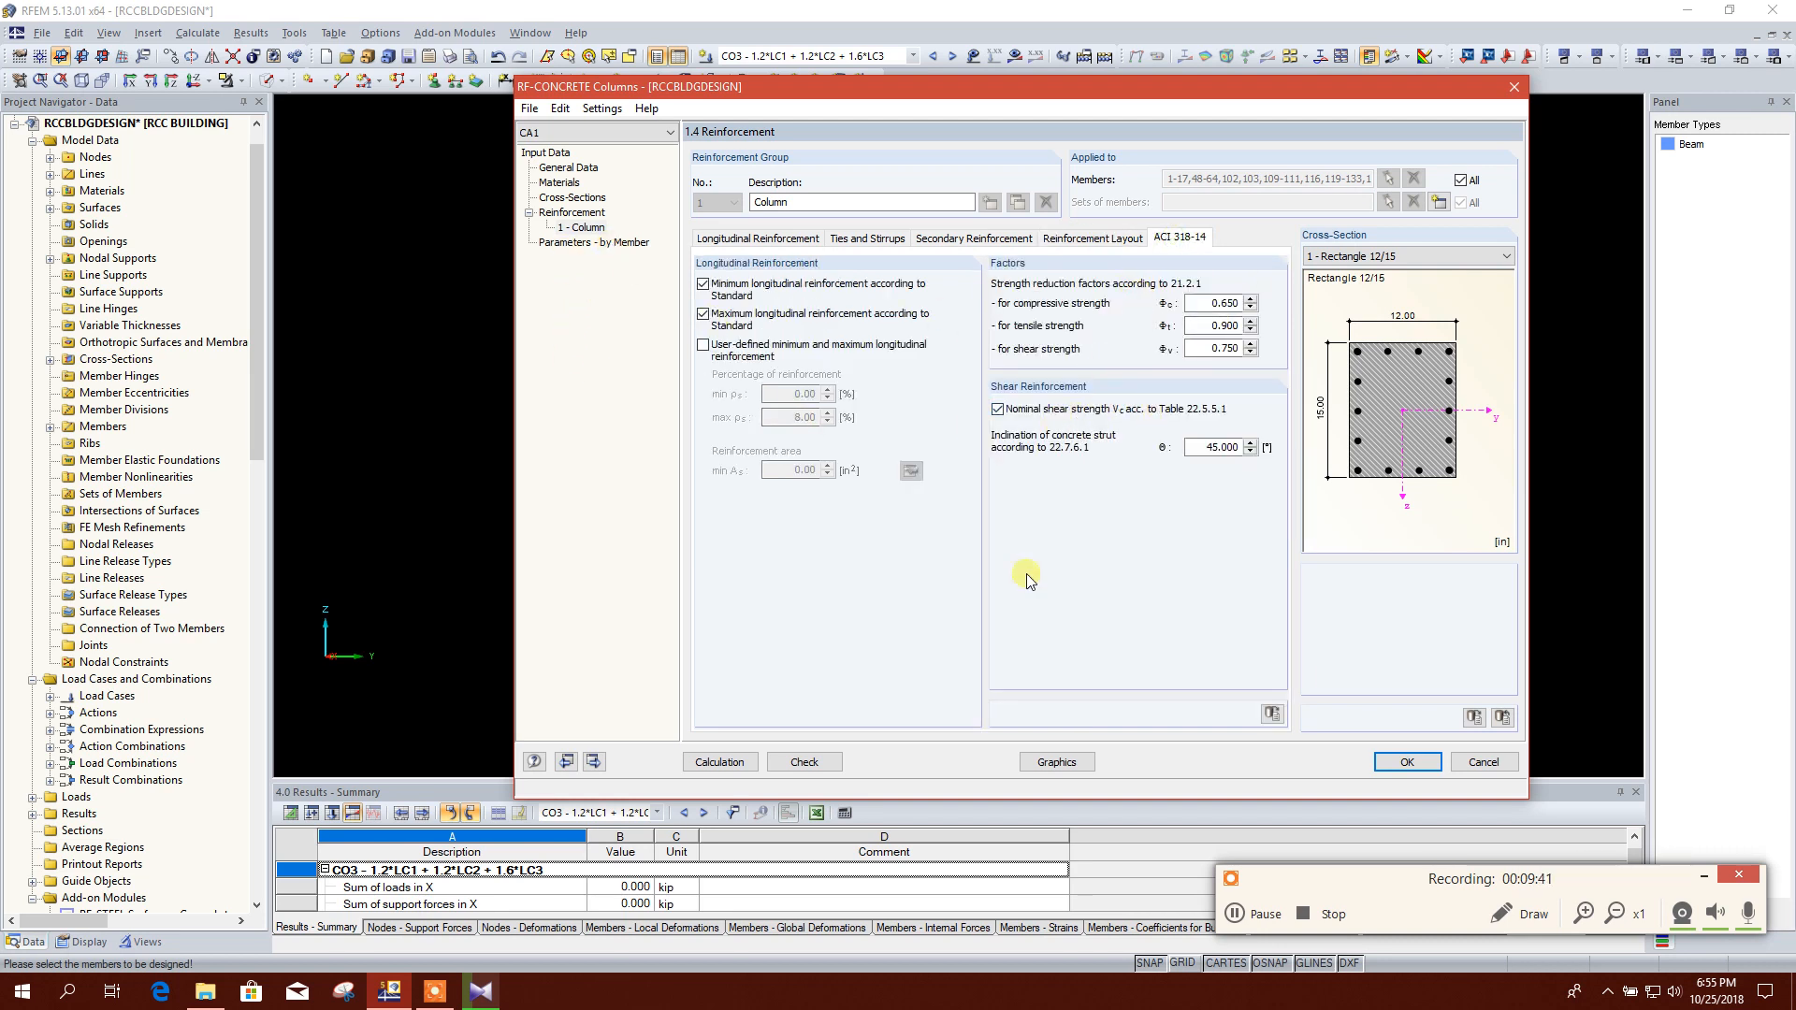
click(720, 762)
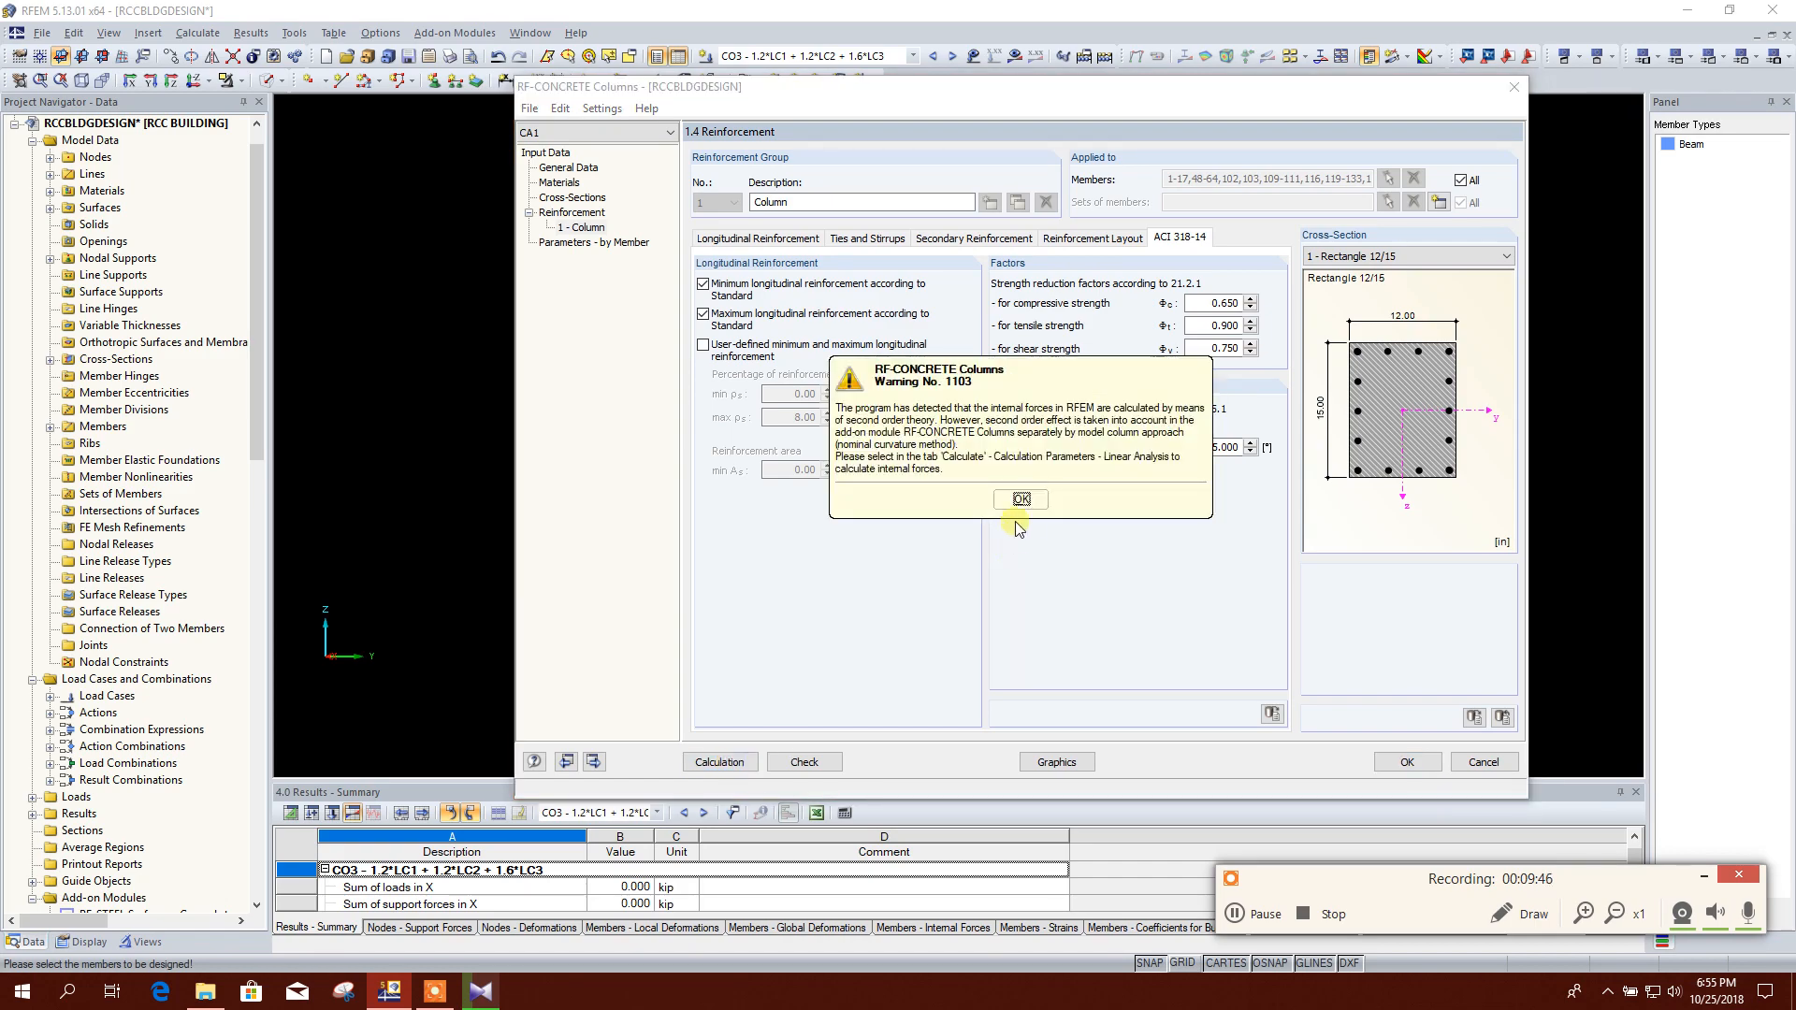
click(1021, 500)
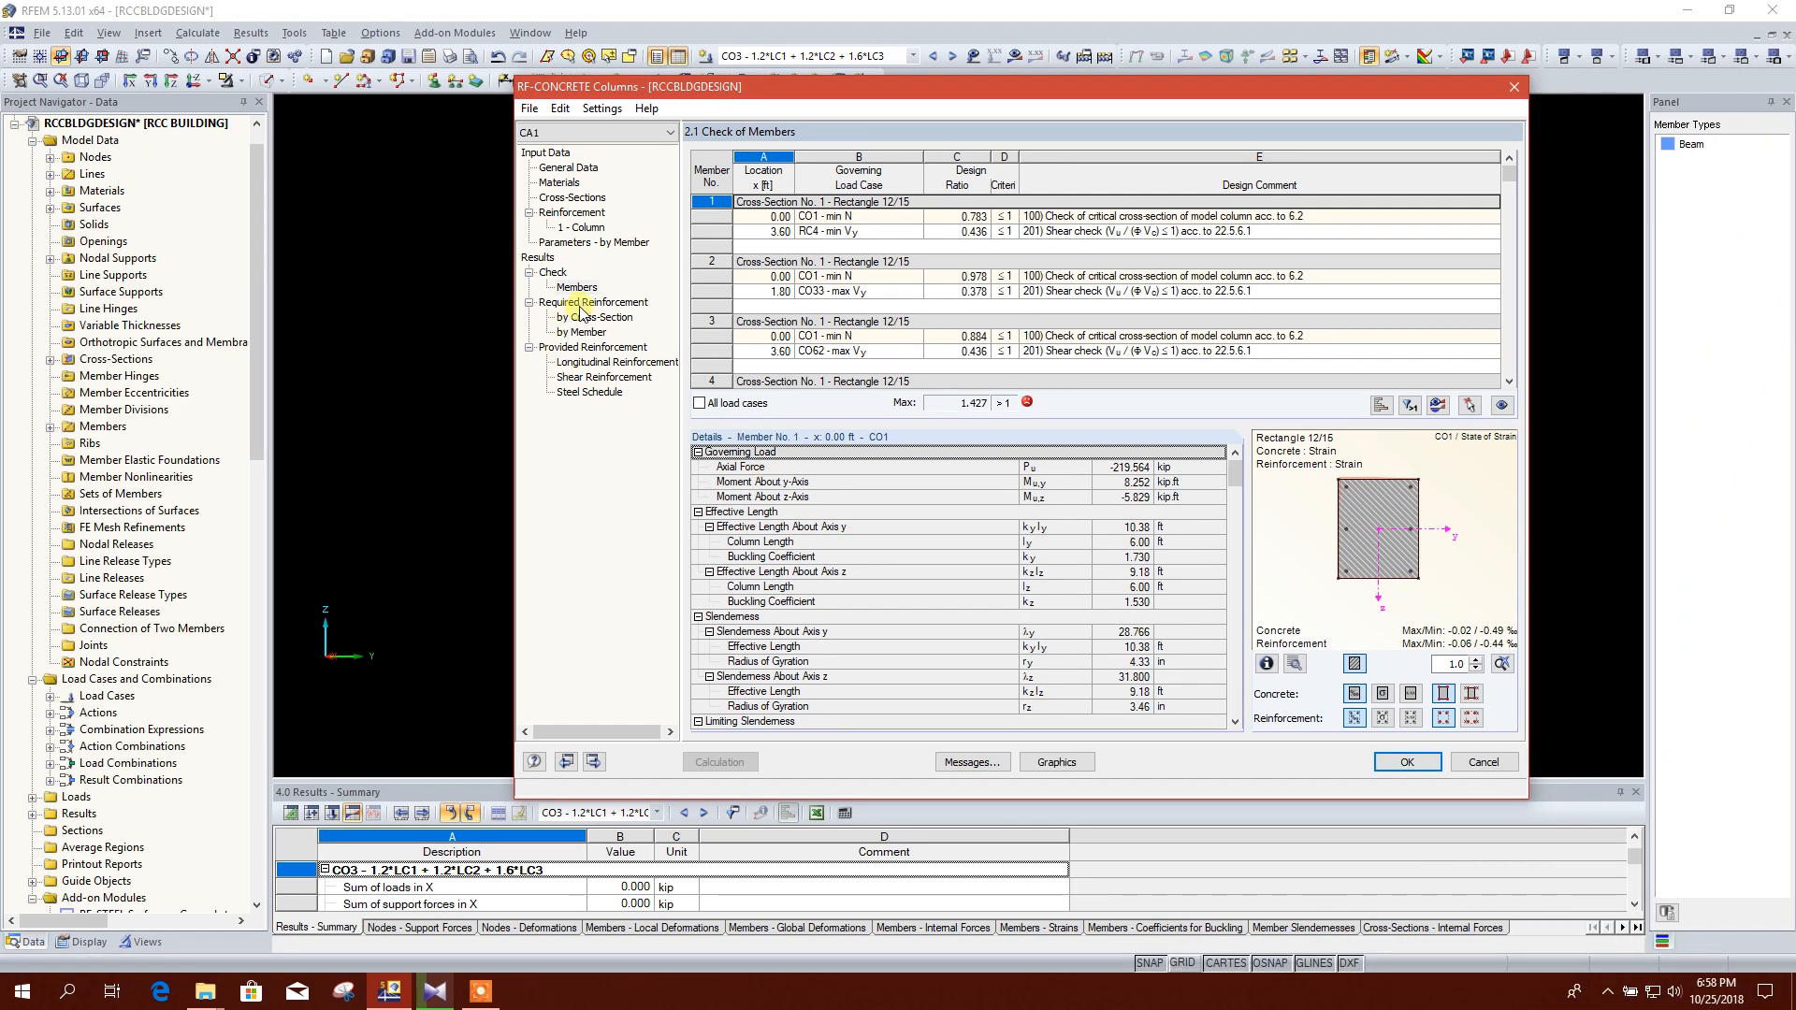
Step: Examine the design ratios and governing load cases in the check results for all column members
click(802, 323)
scroll(777, 354, down, 2)
scroll(1097, 293, down, 5)
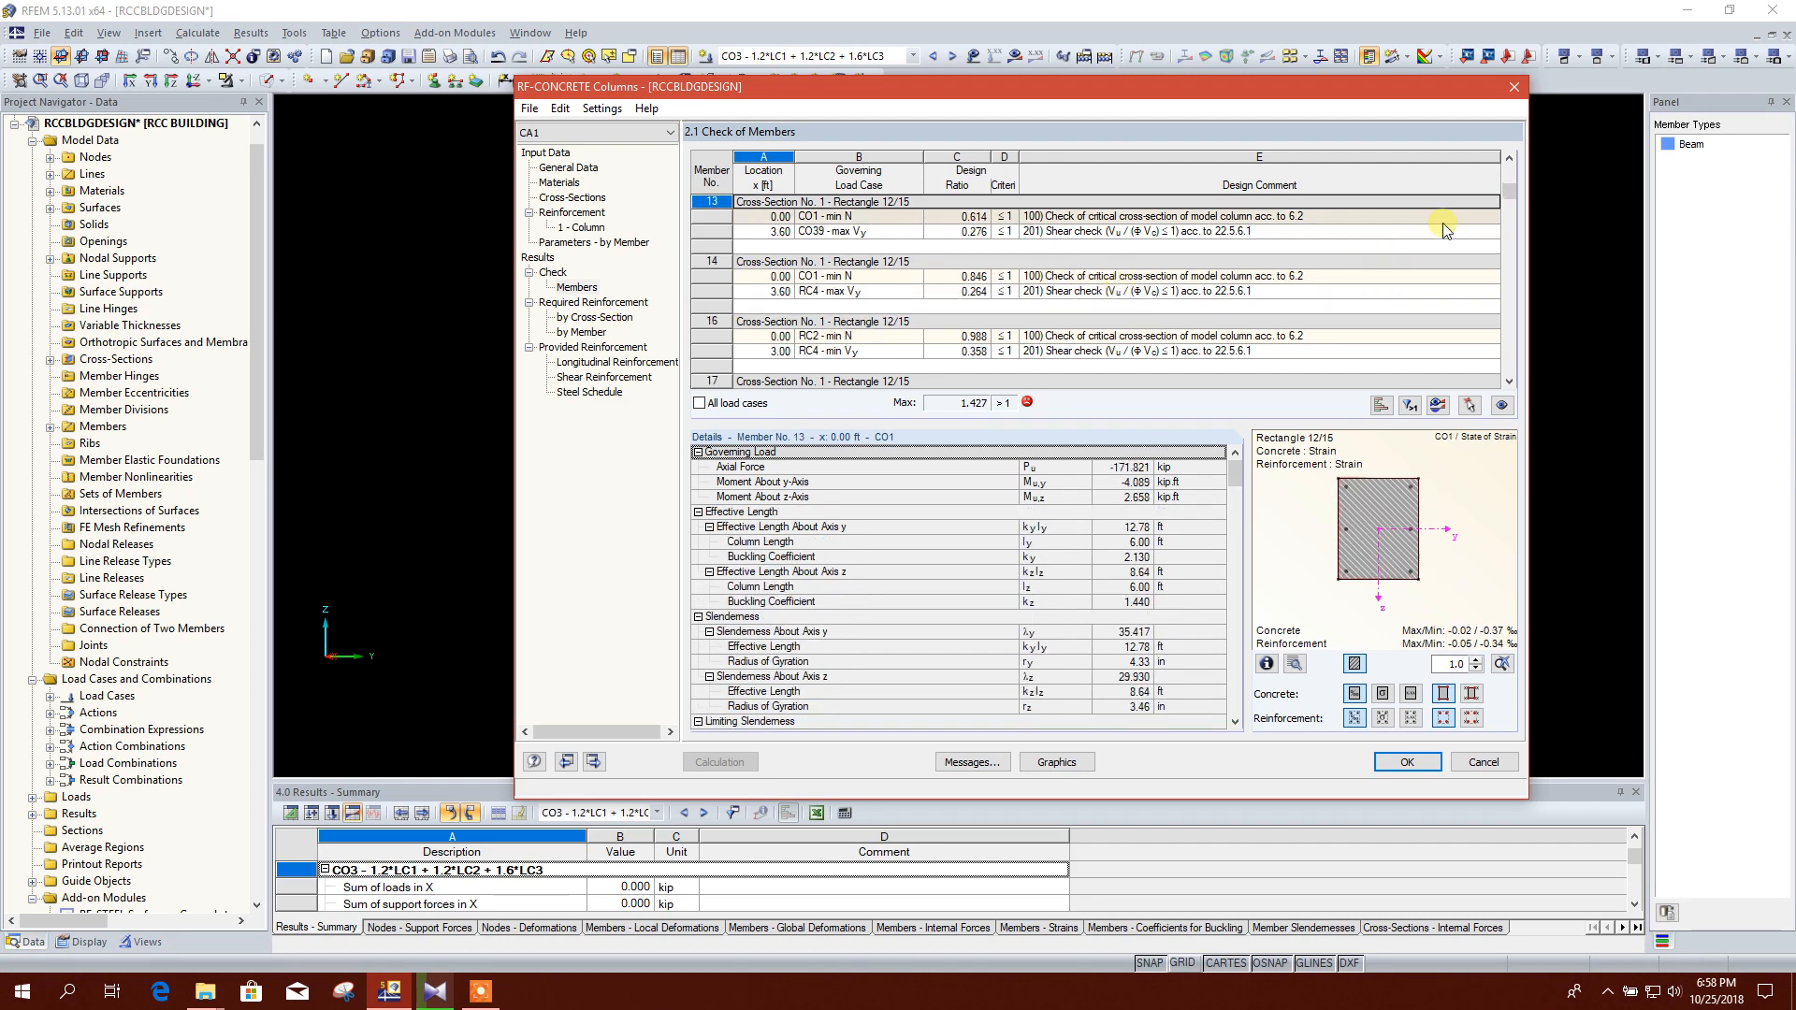
drag(1509, 192, 1510, 279)
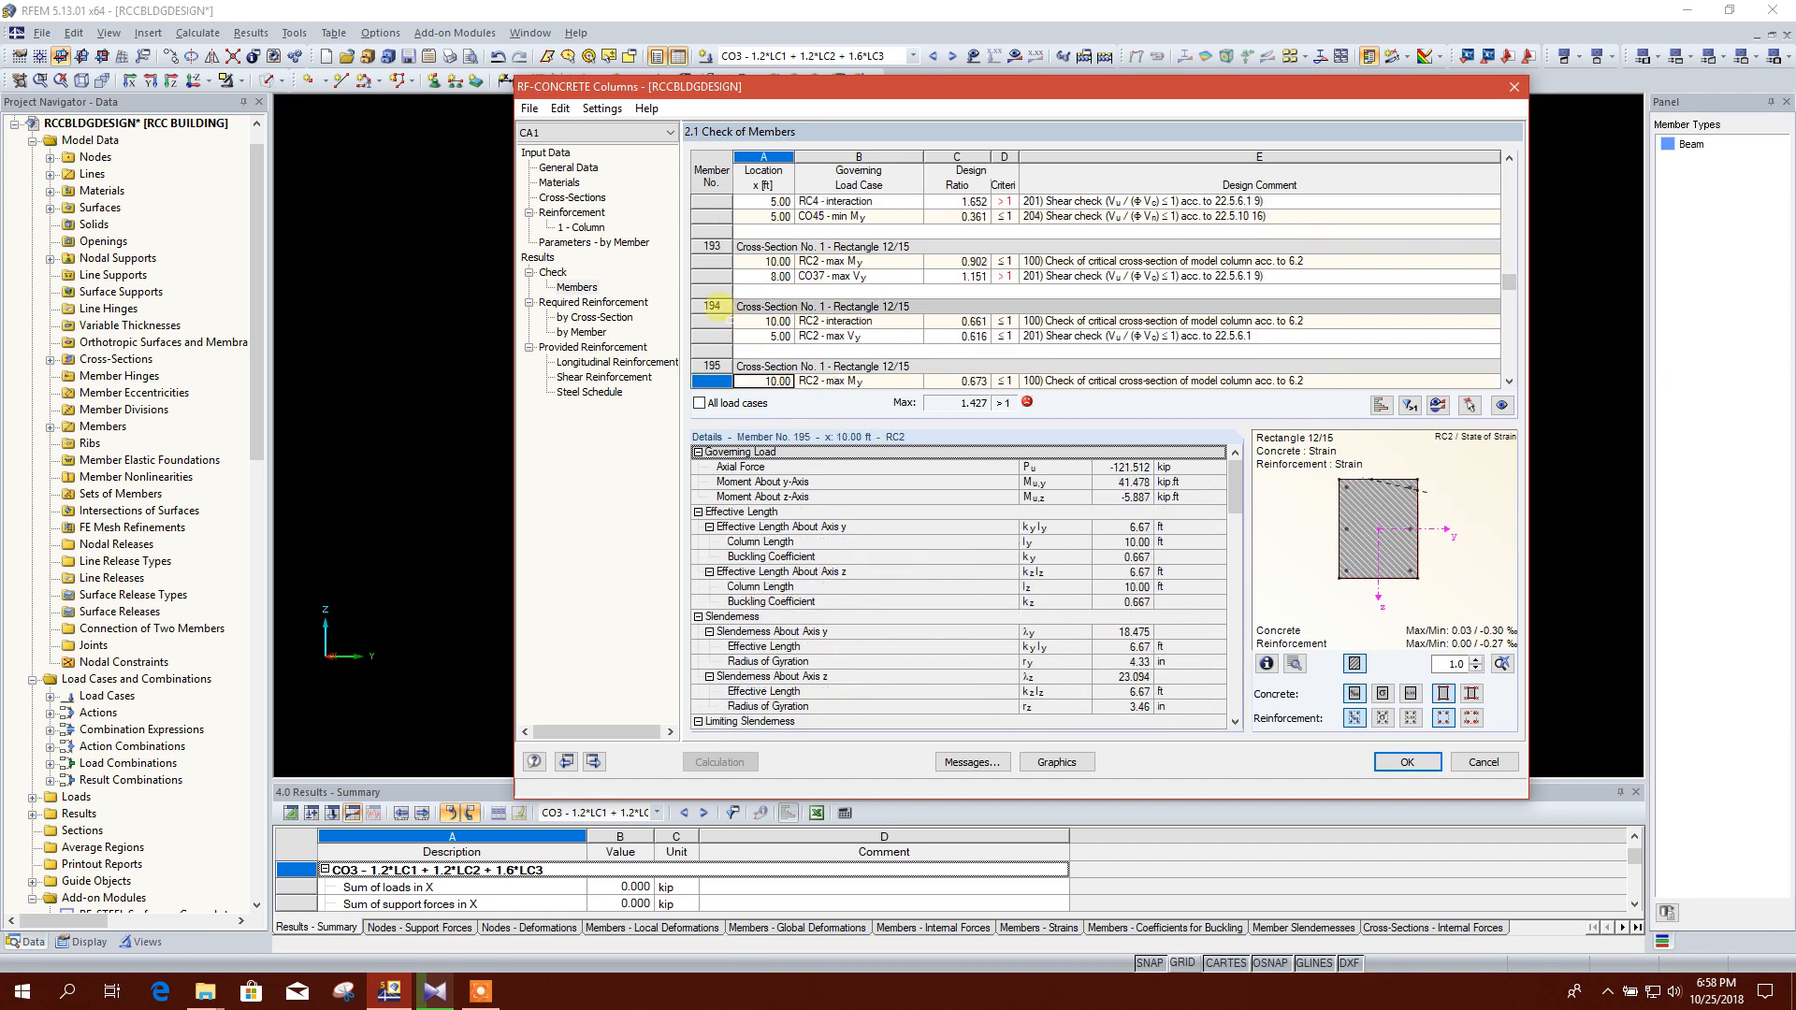
drag(898, 86, 1176, 557)
drag(901, 478, 296, 95)
drag(497, 99, 1159, 97)
drag(1596, 320, 1308, 404)
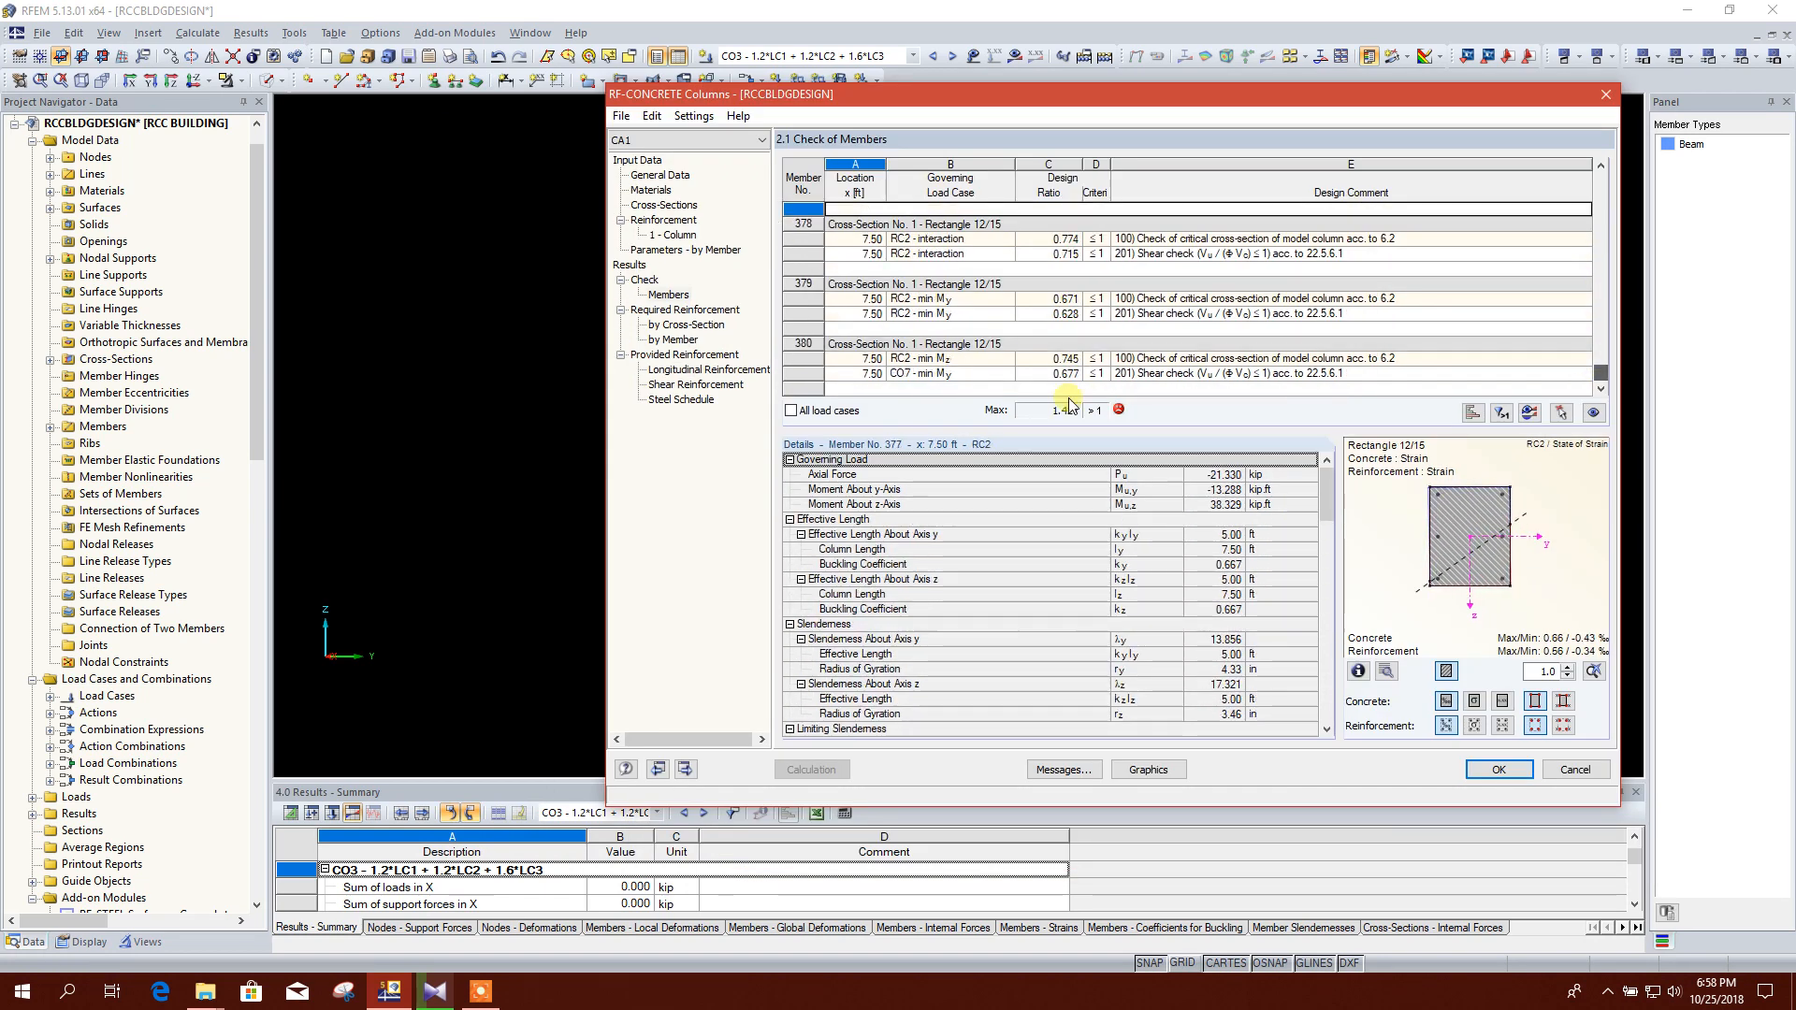
Step: Review the required reinforcement, the provided longitudinal and shear reinforcement, and the steel schedule of the columns
click(693, 325)
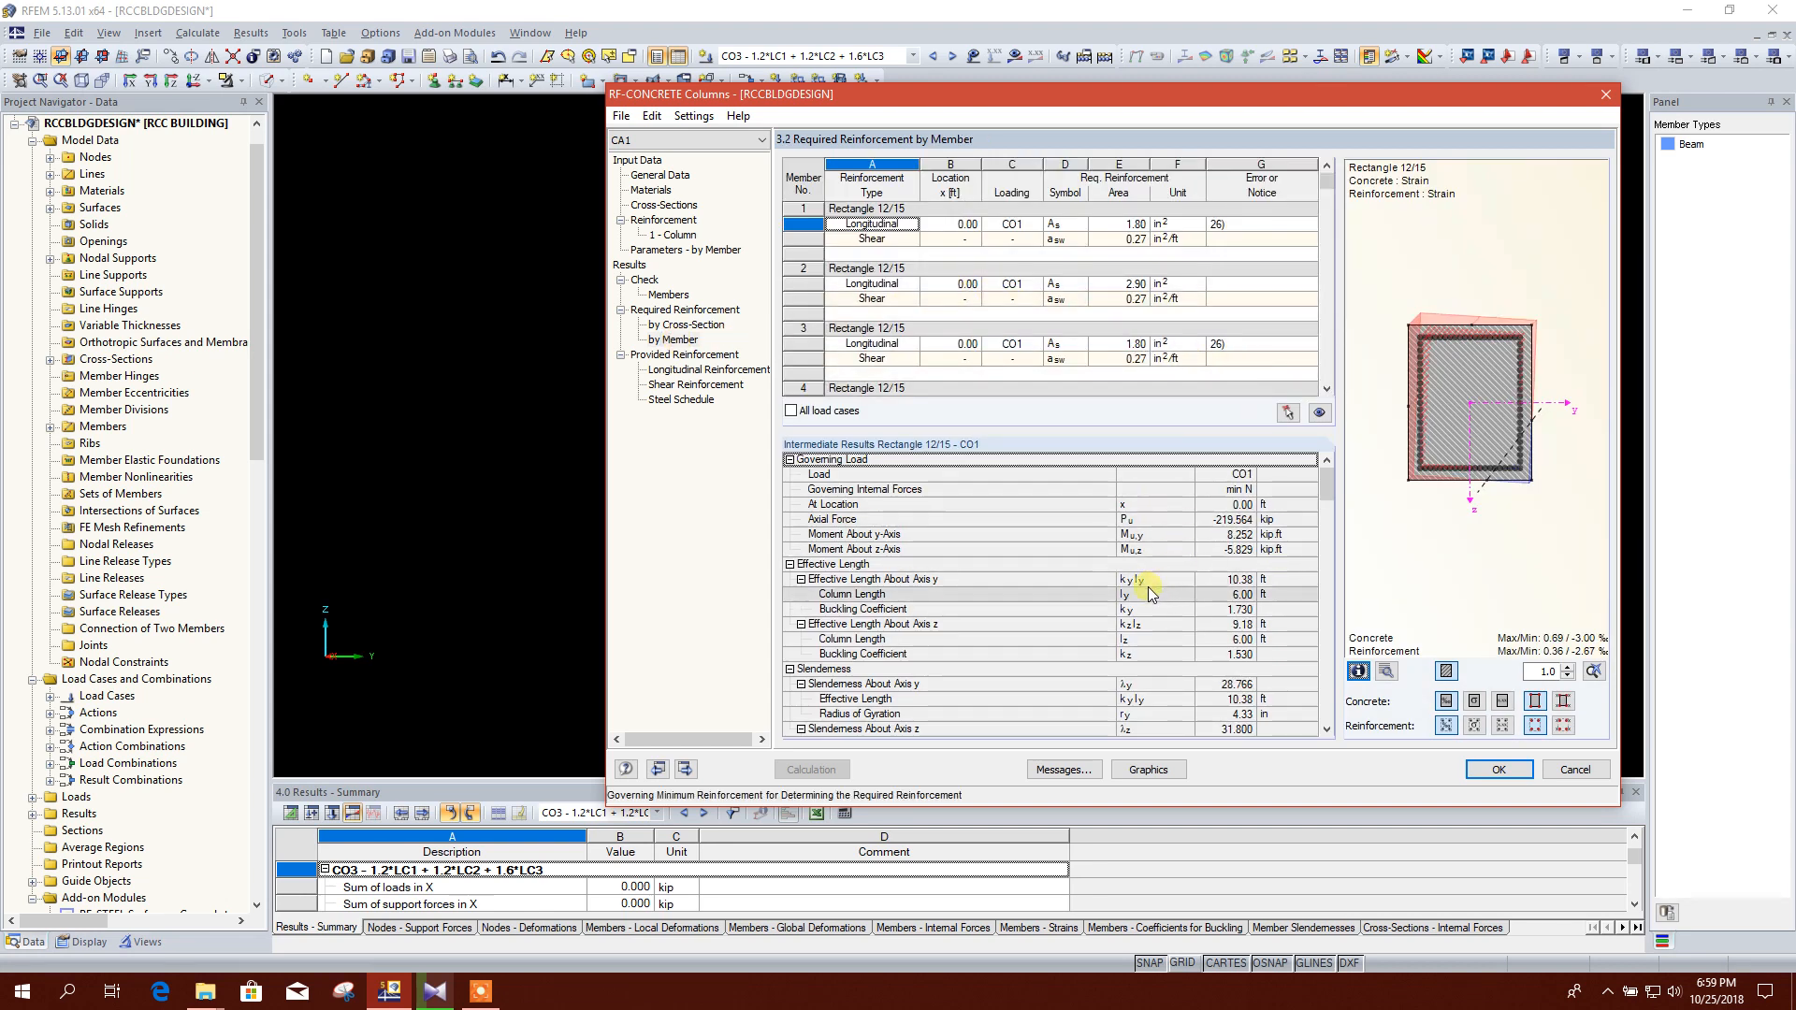
click(709, 370)
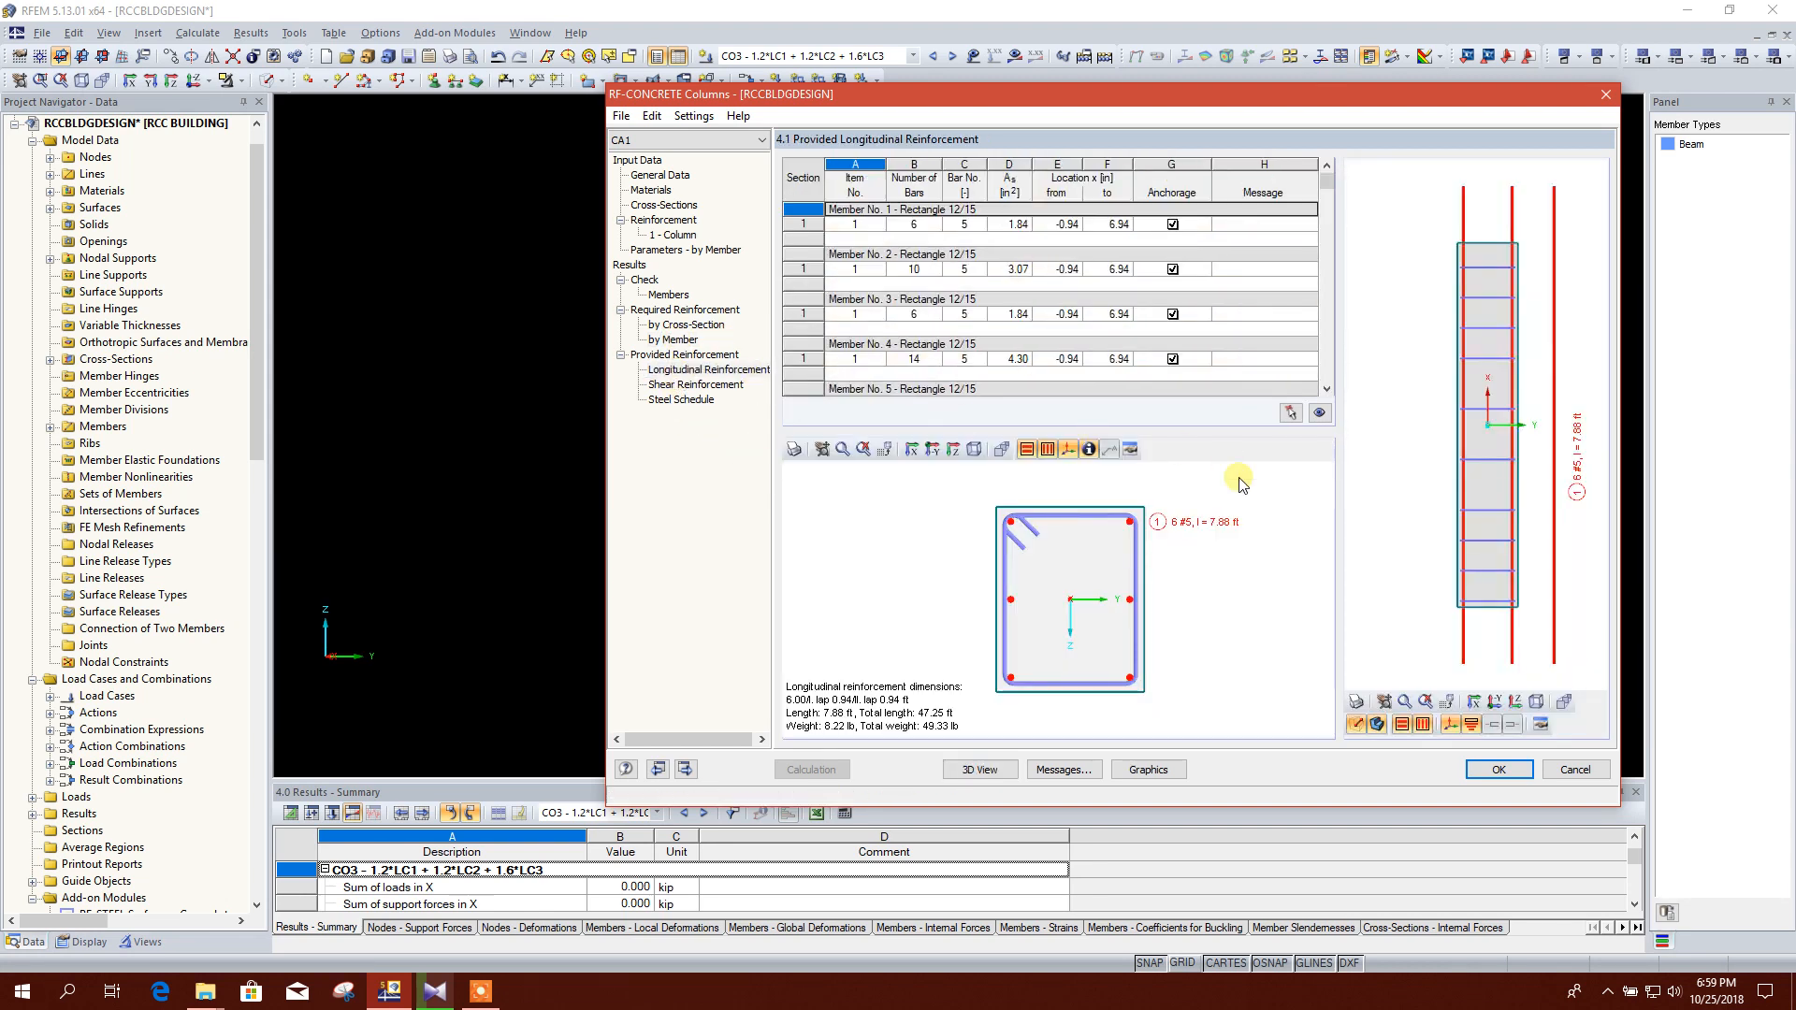
scroll(1423, 506, down, 2)
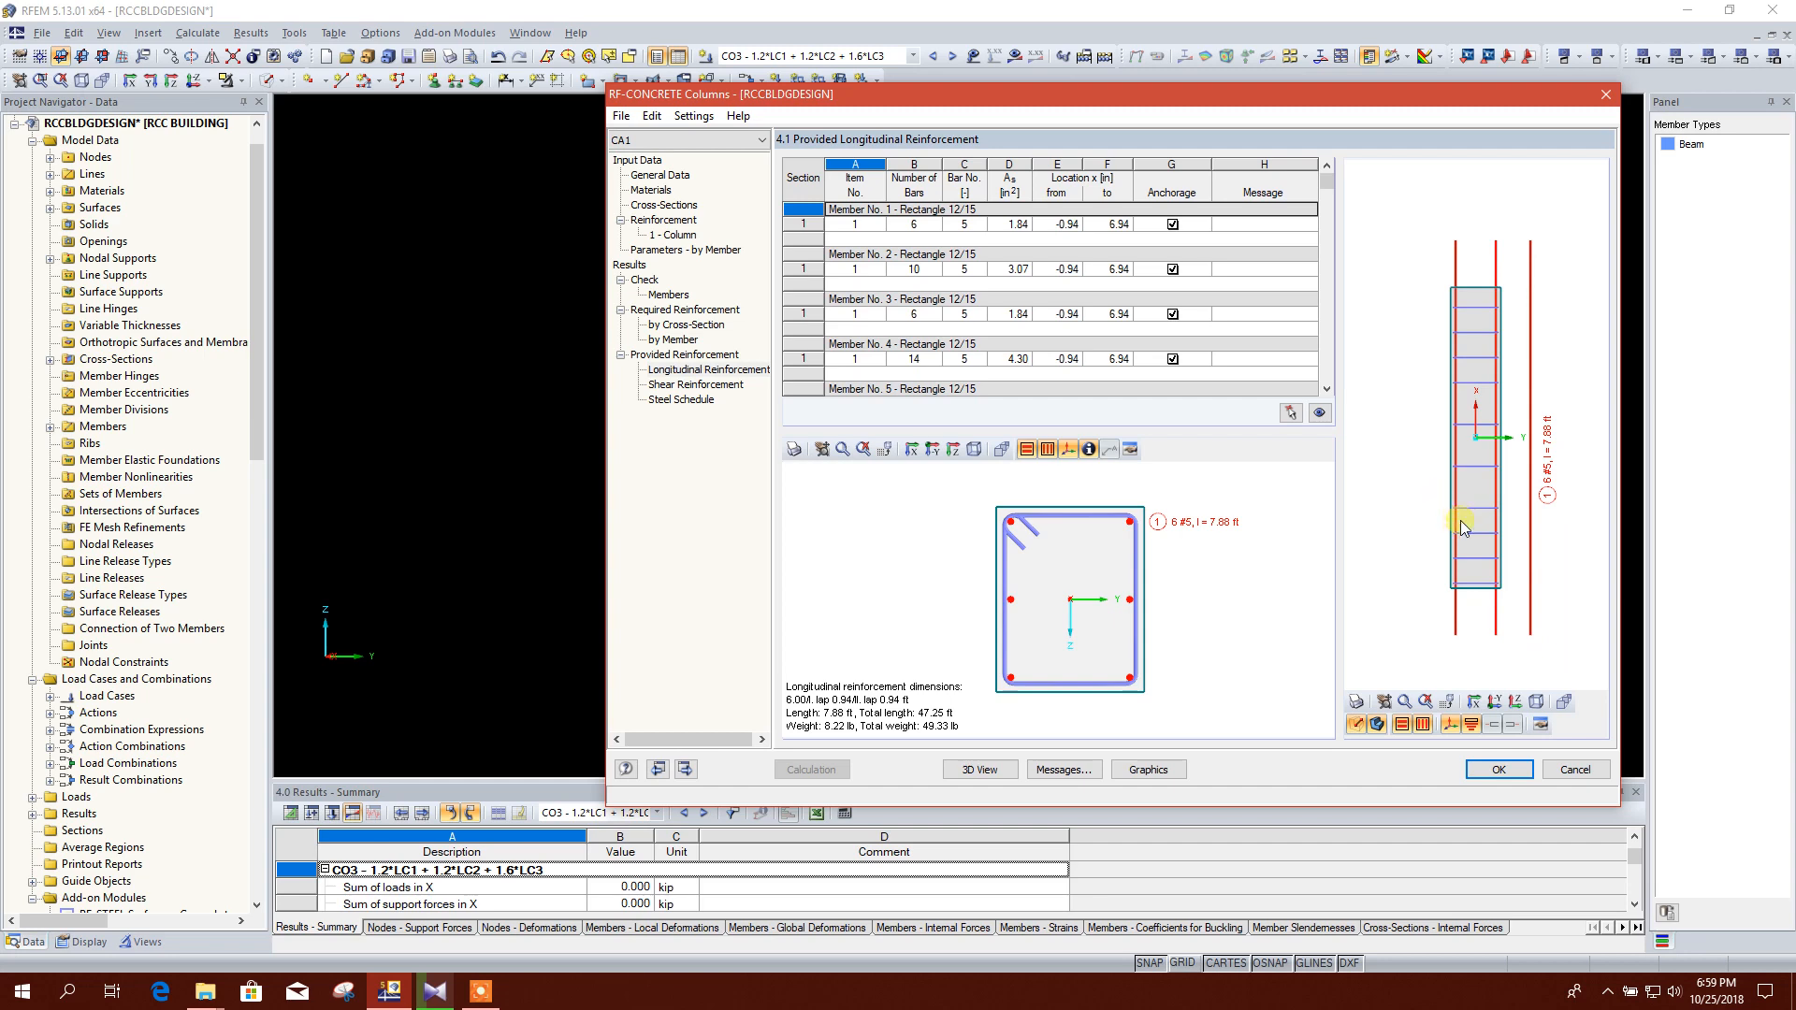
ctrl+middle_drag(1470, 548, 1216, 599)
click(702, 385)
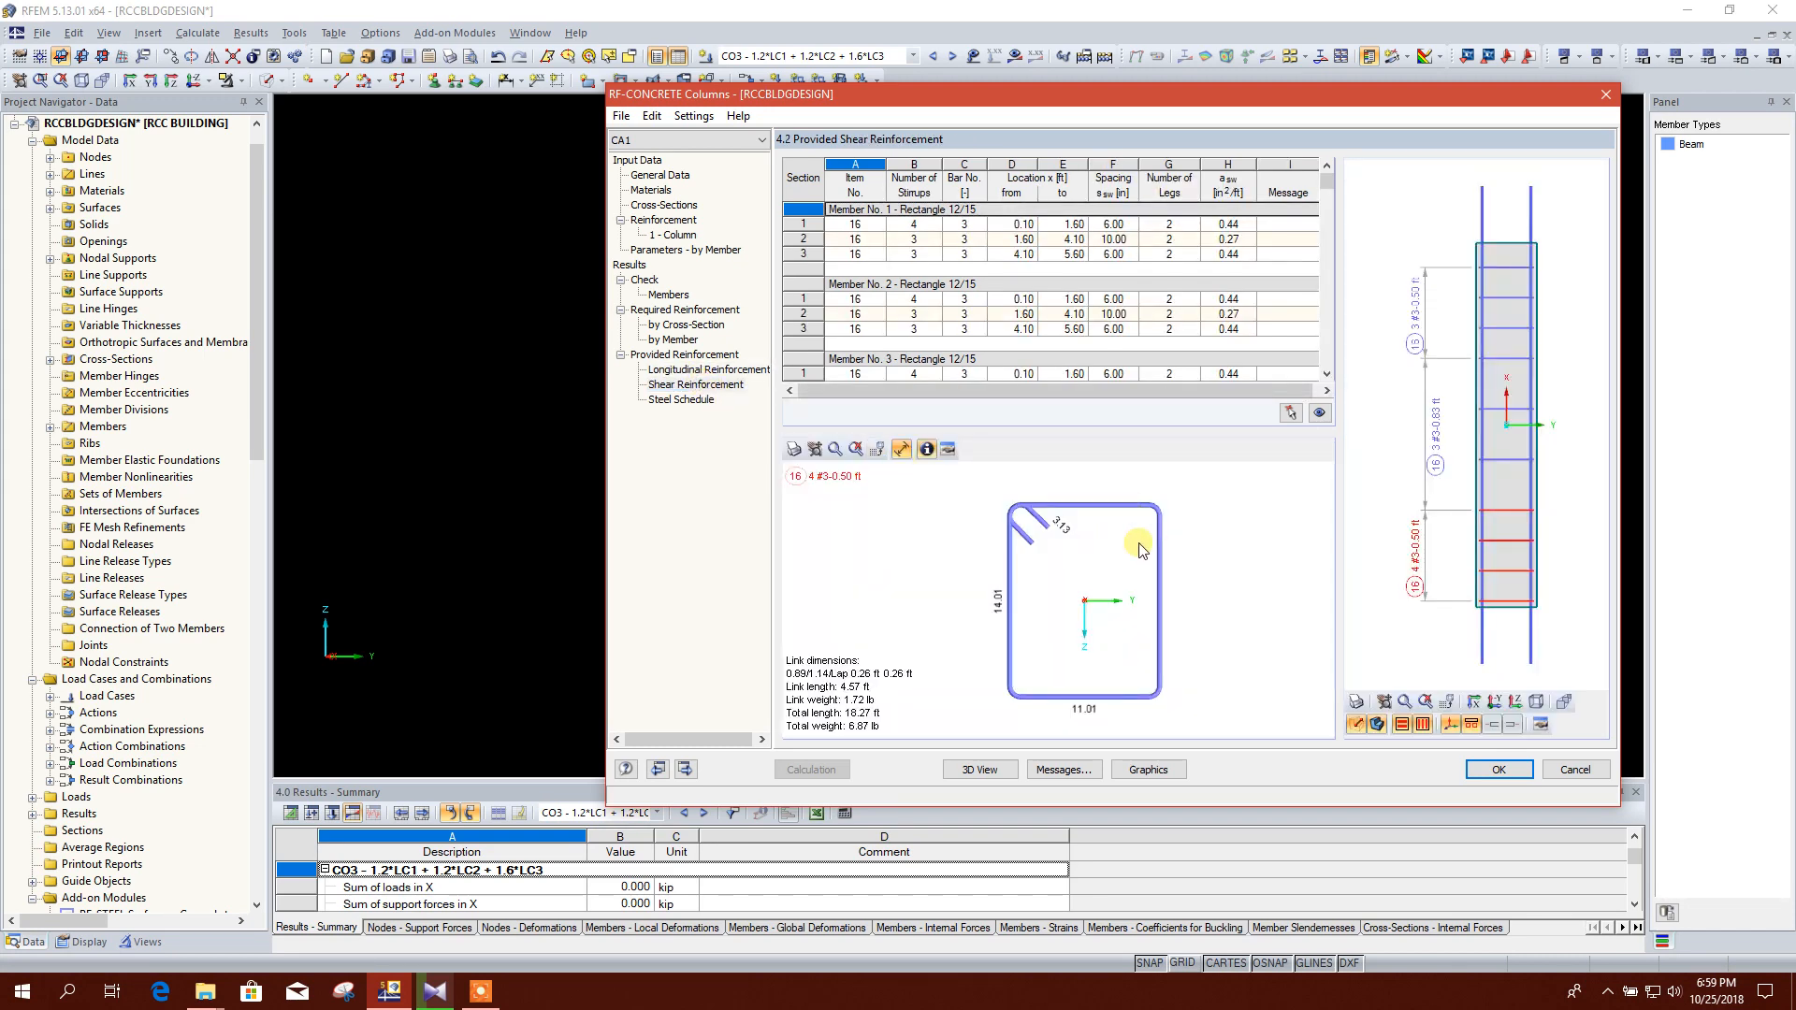
click(692, 400)
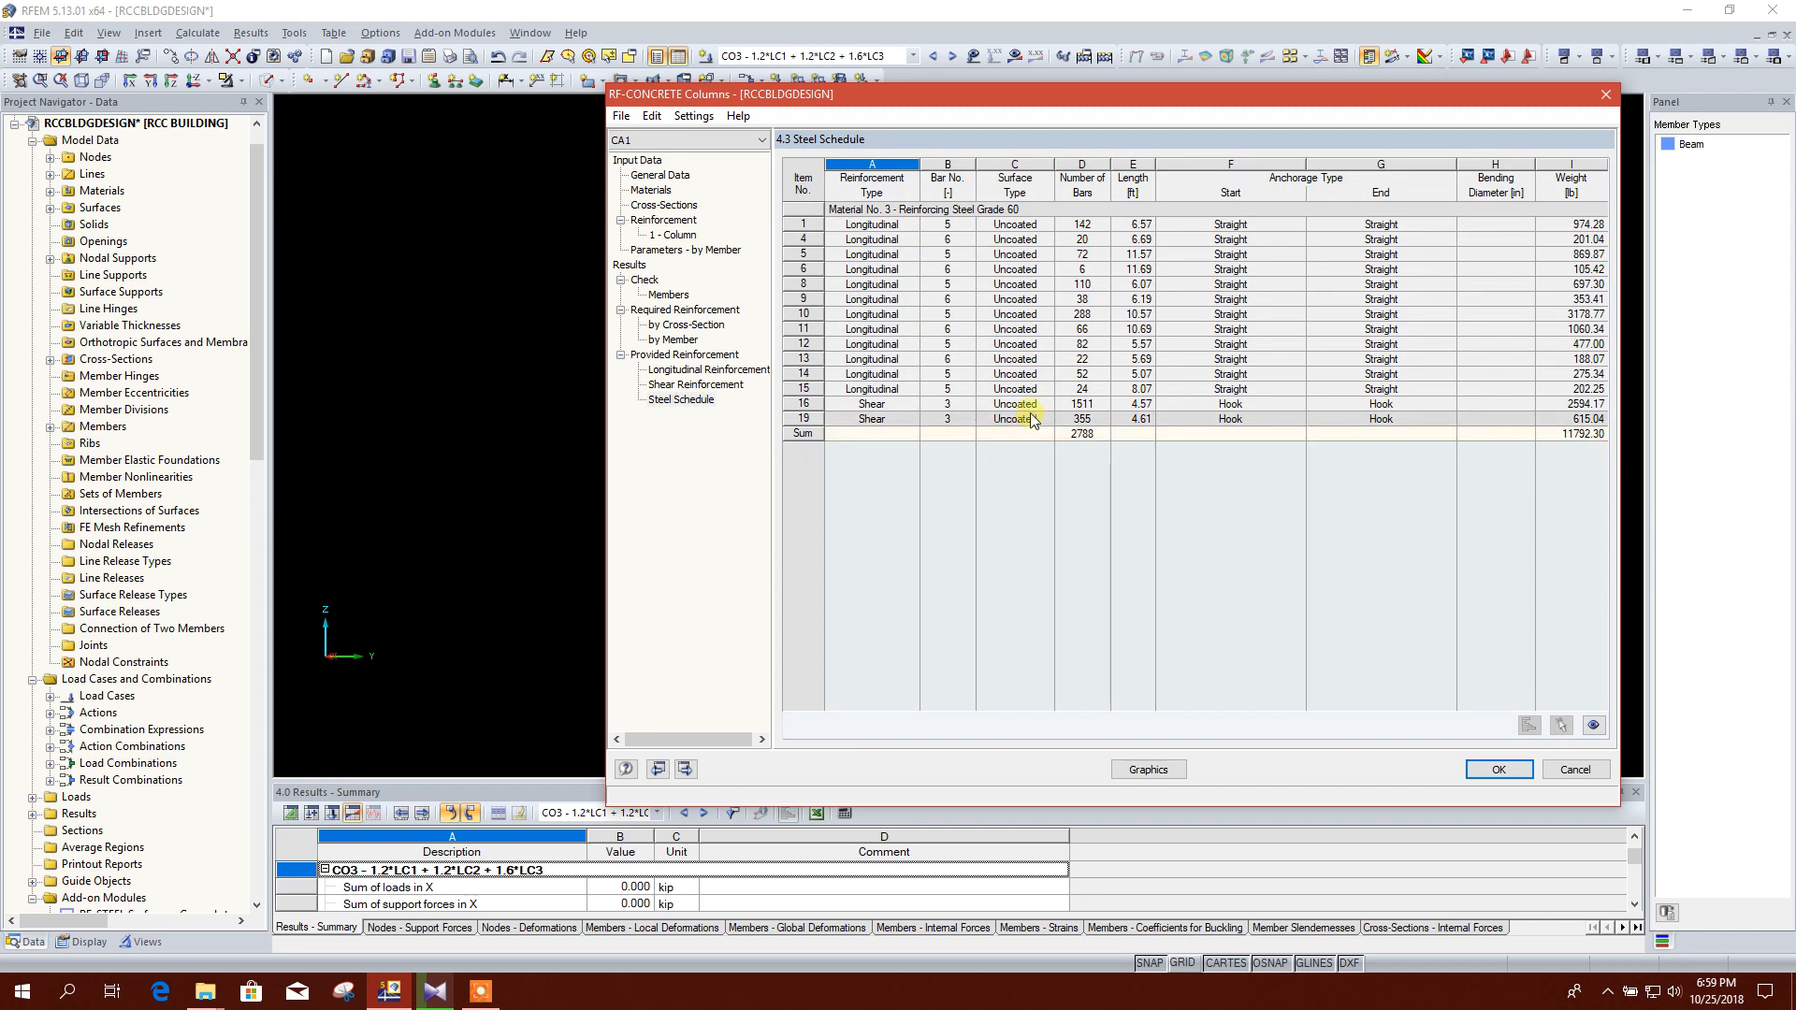
click(697, 384)
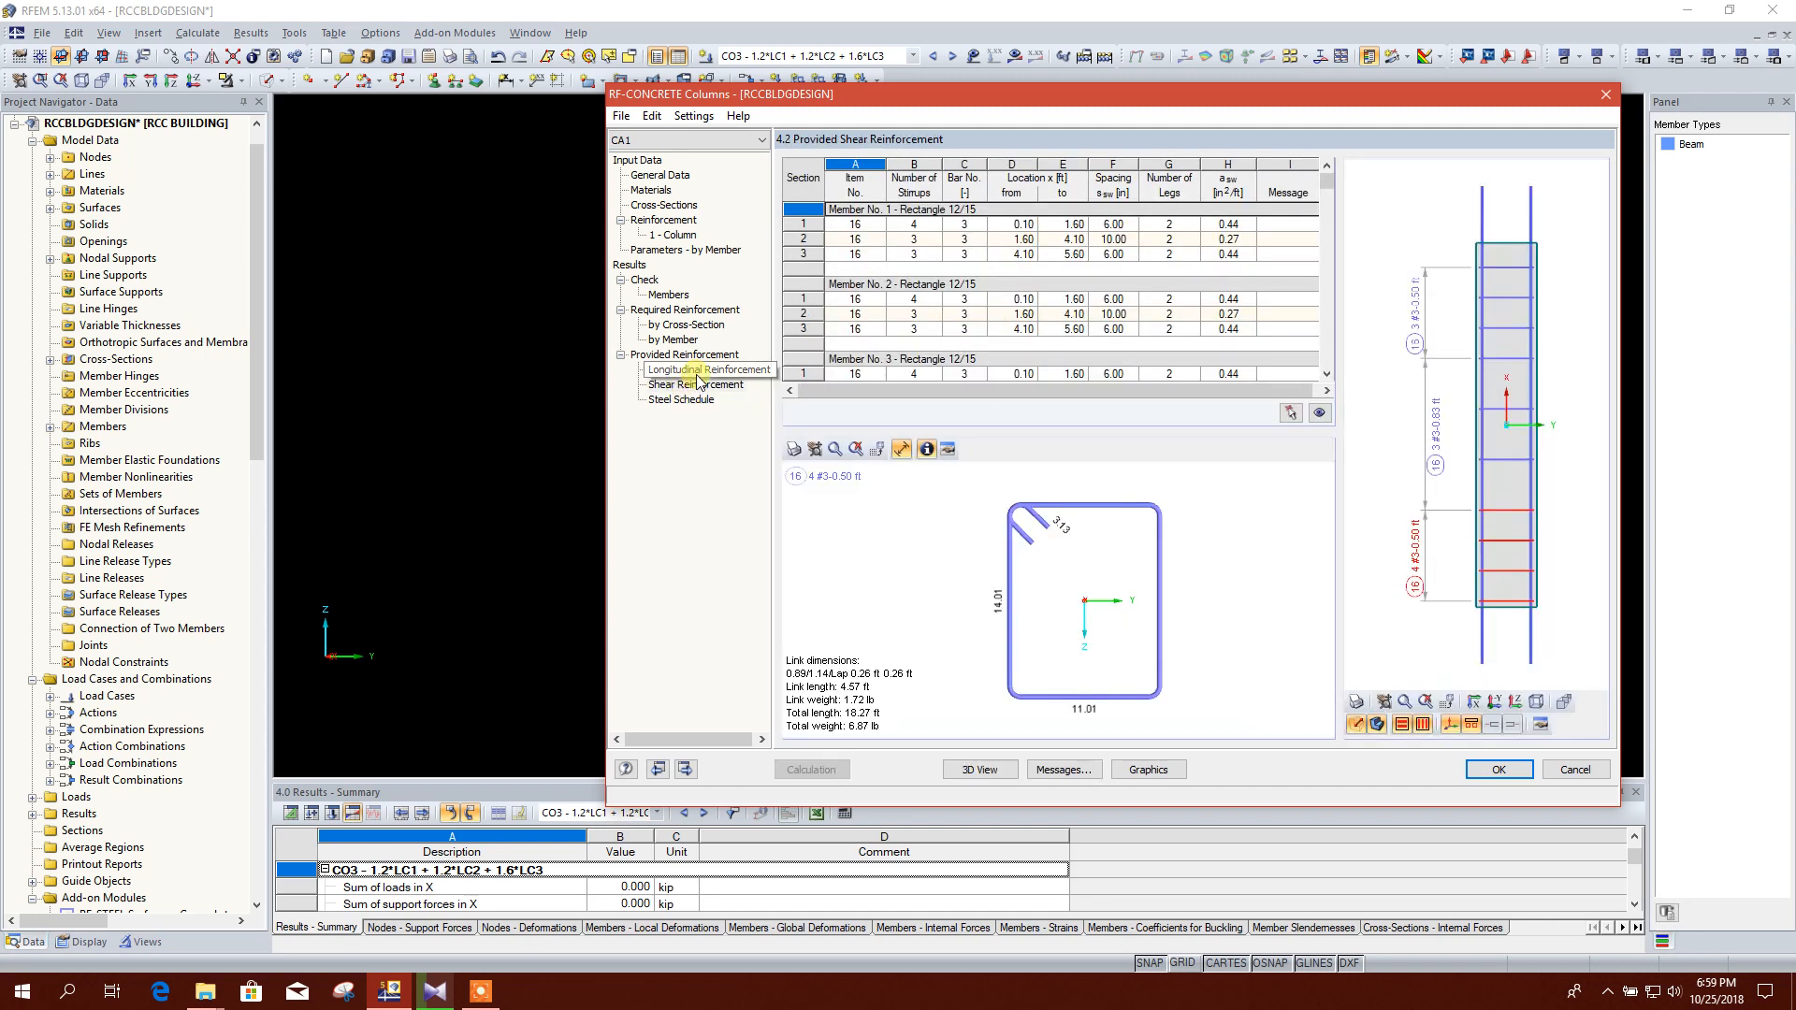
click(697, 371)
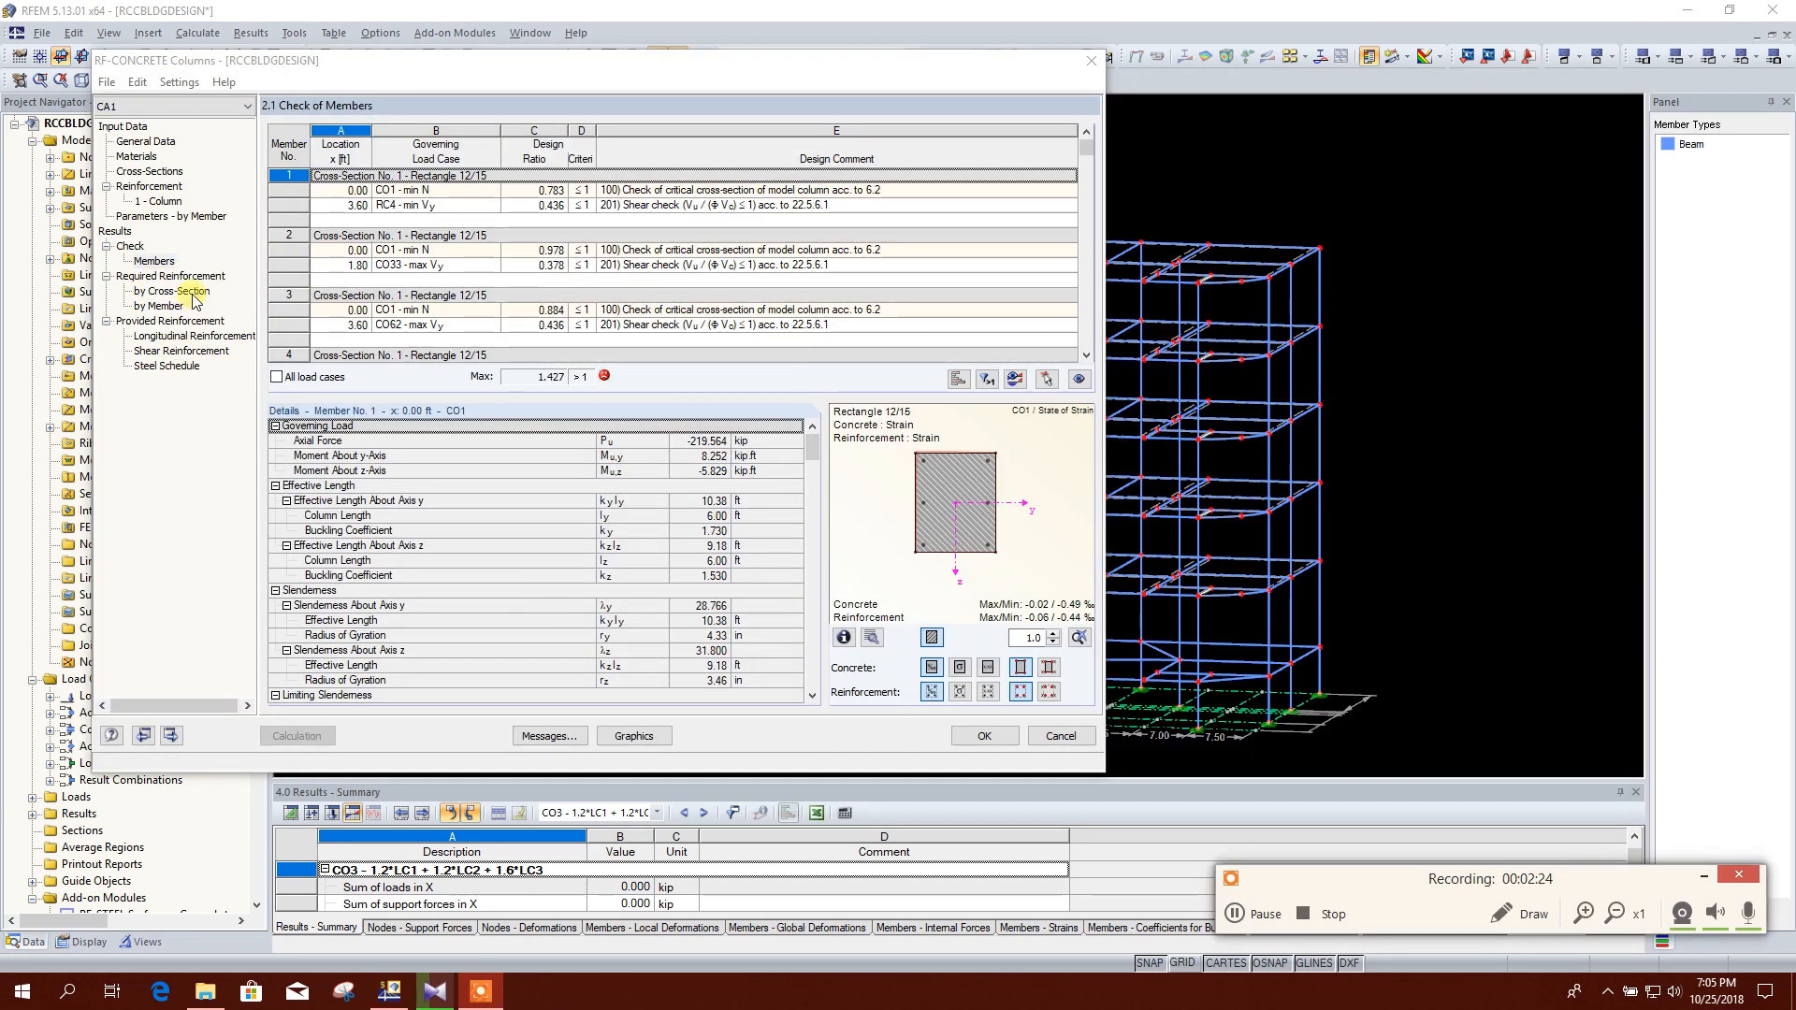
Step: Show the column design results on the building model and display the required shear reinforcement av instead of As
click(634, 735)
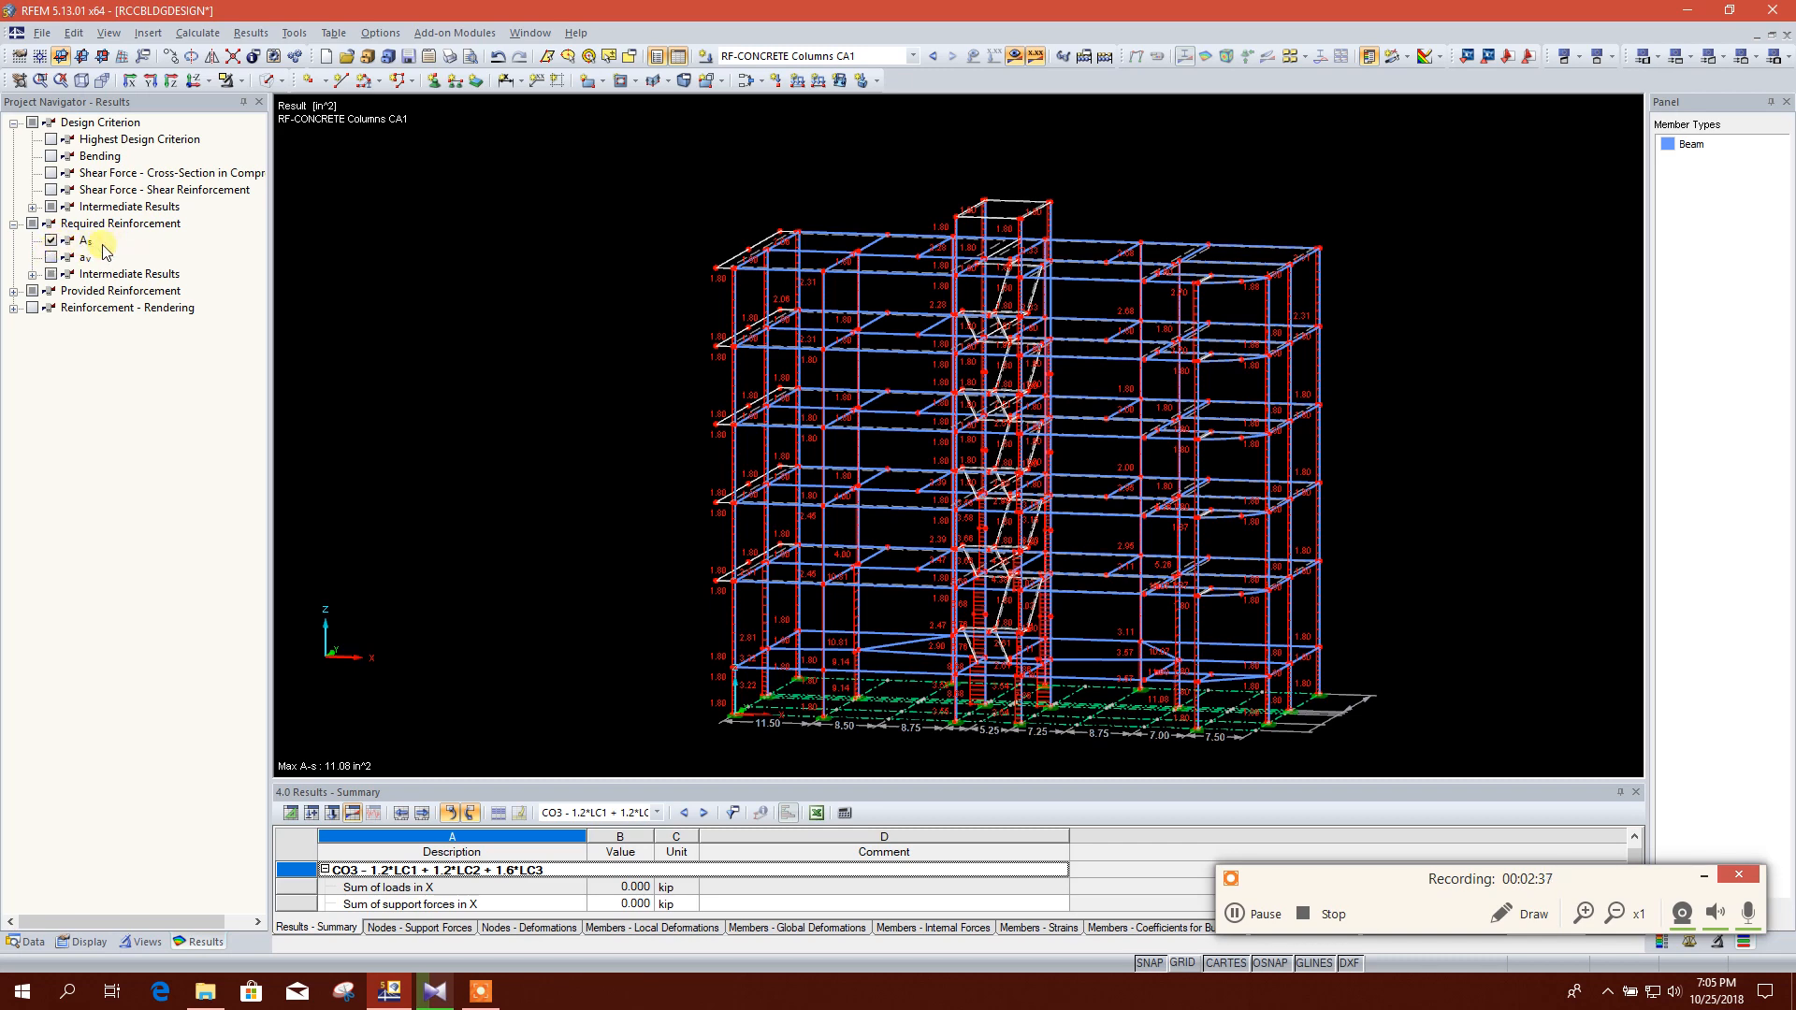
click(52, 258)
click(50, 243)
scroll(892, 476, up, 2)
middle_drag(522, 483, 554, 437)
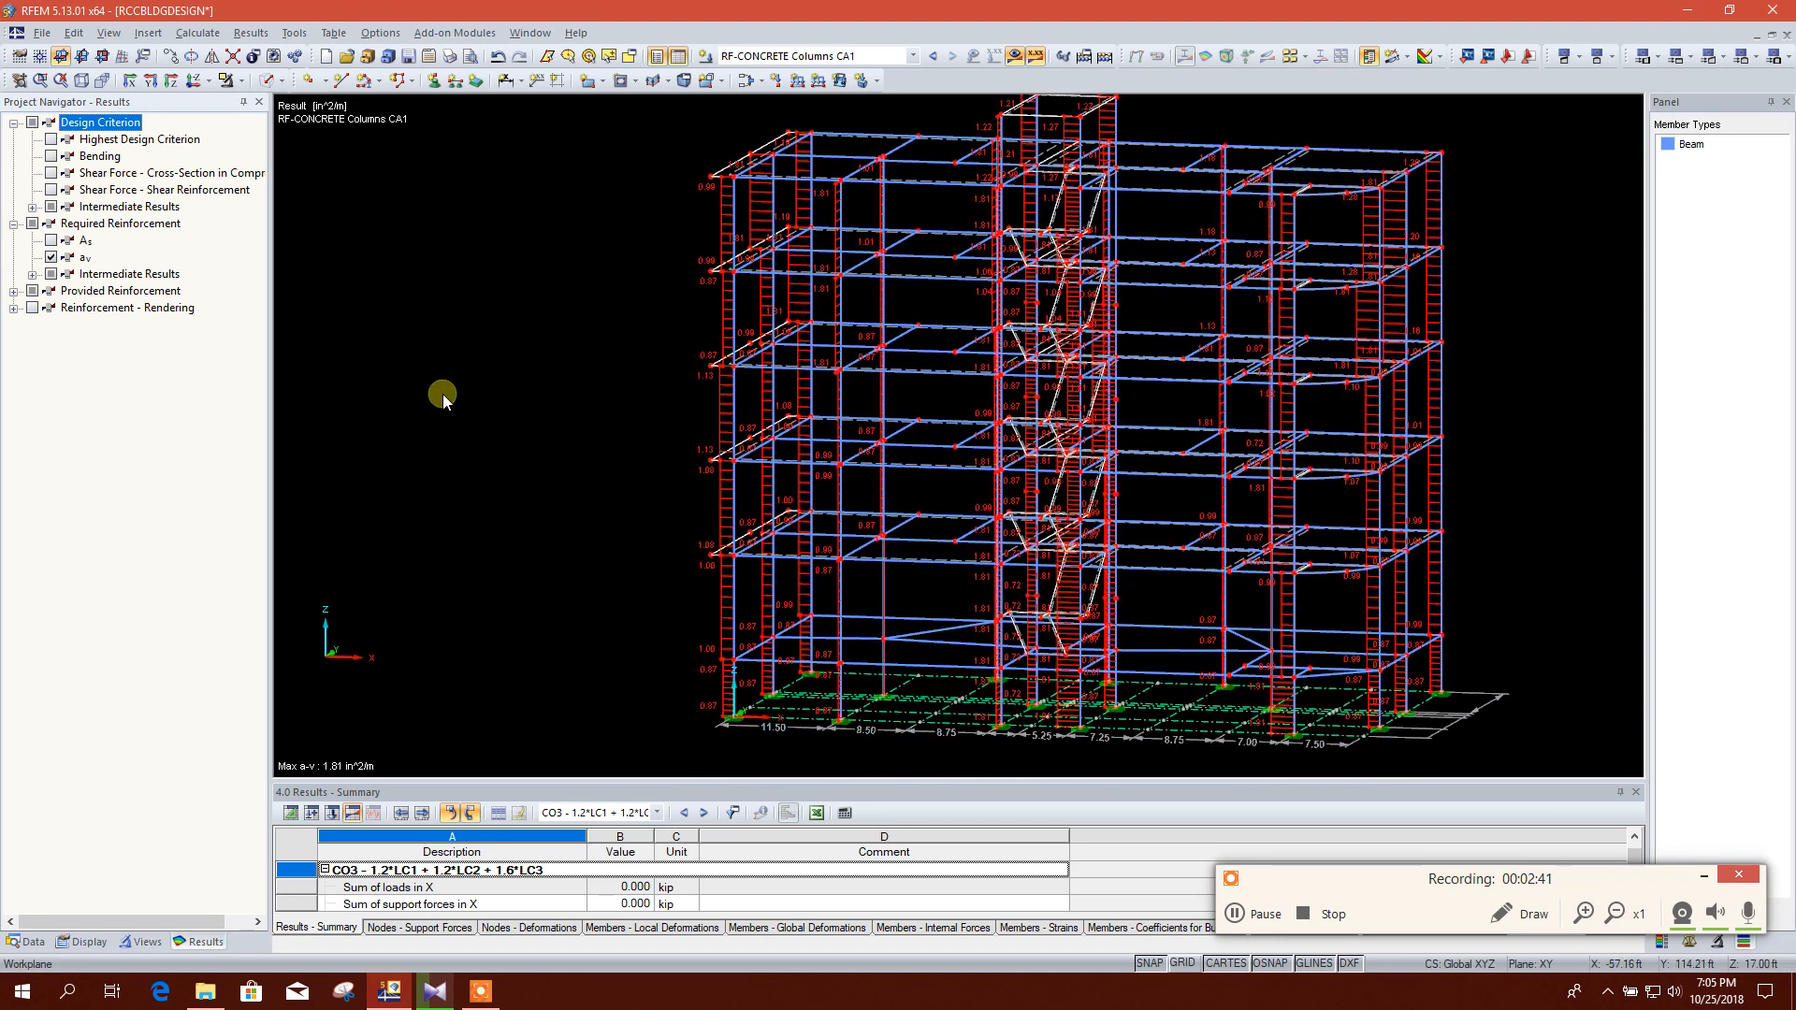
Step: Display the required longitudinal reinforcement As on the model and examine its distribution along the columns
click(51, 241)
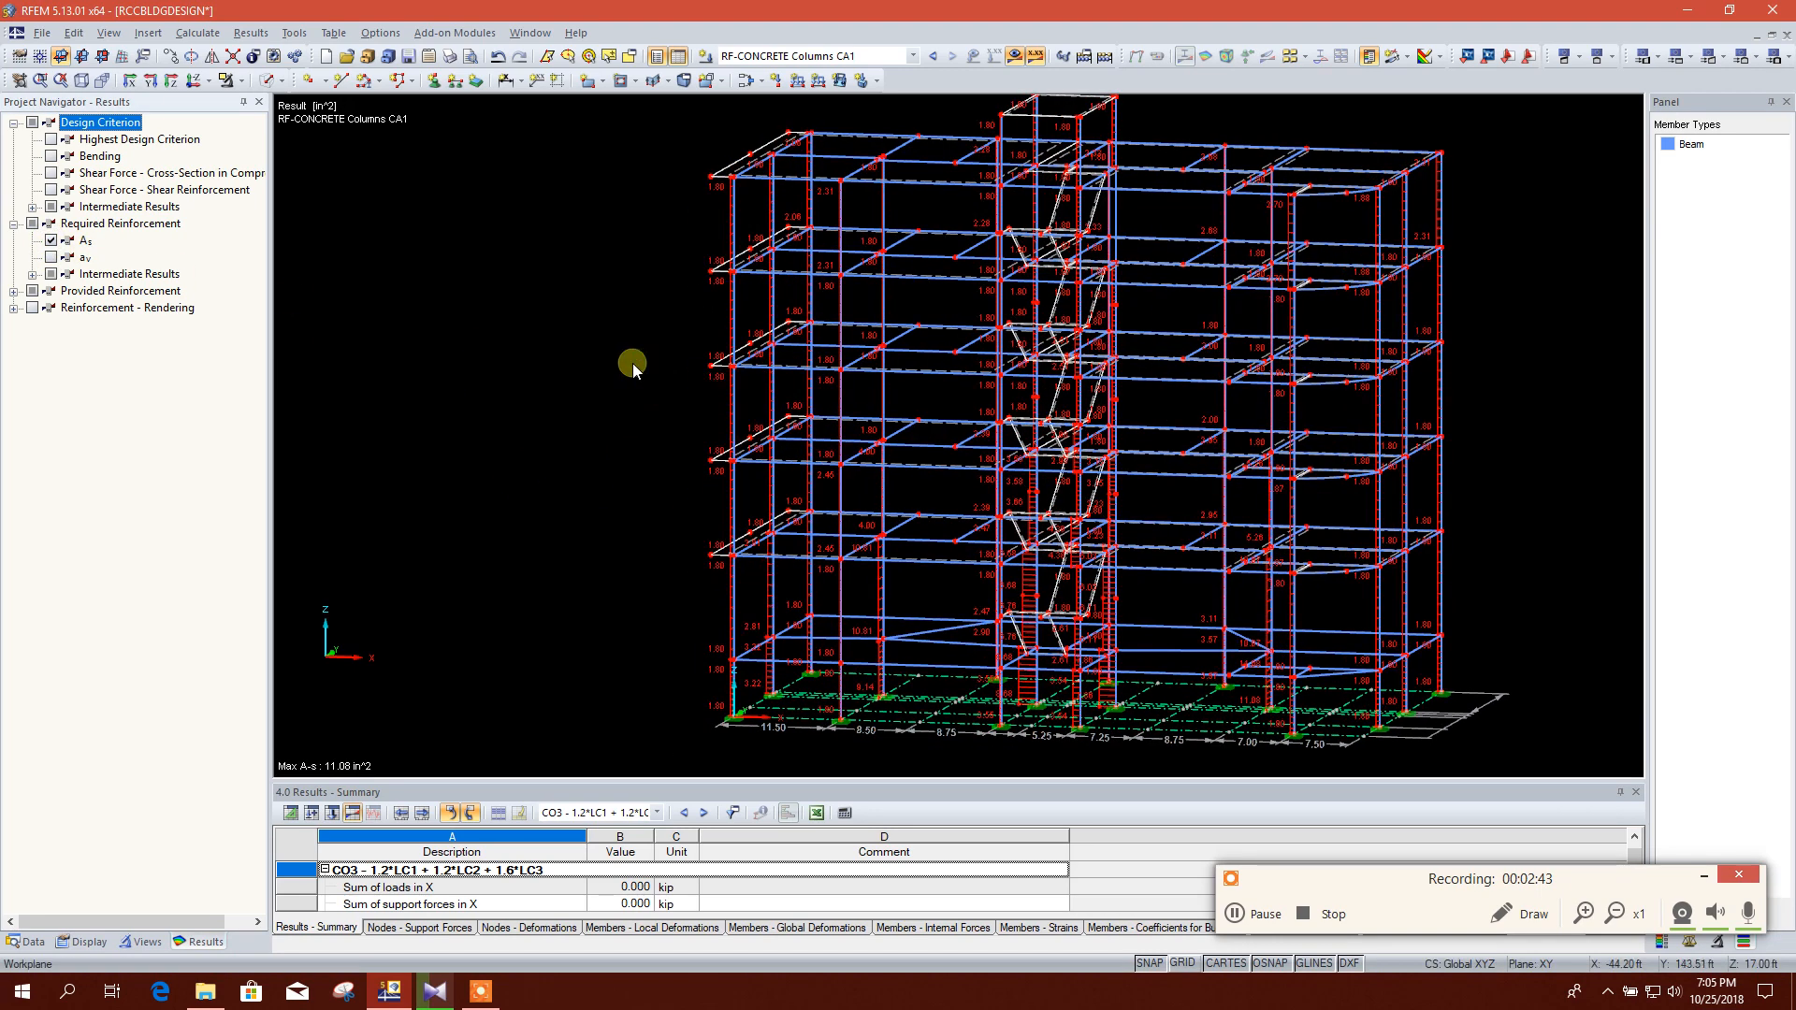
scroll(870, 442, up, 3)
middle_drag(927, 382, 938, 437)
middle_drag(773, 307, 588, 467)
middle_drag(1080, 423, 1011, 443)
middle_drag(1256, 560, 1174, 402)
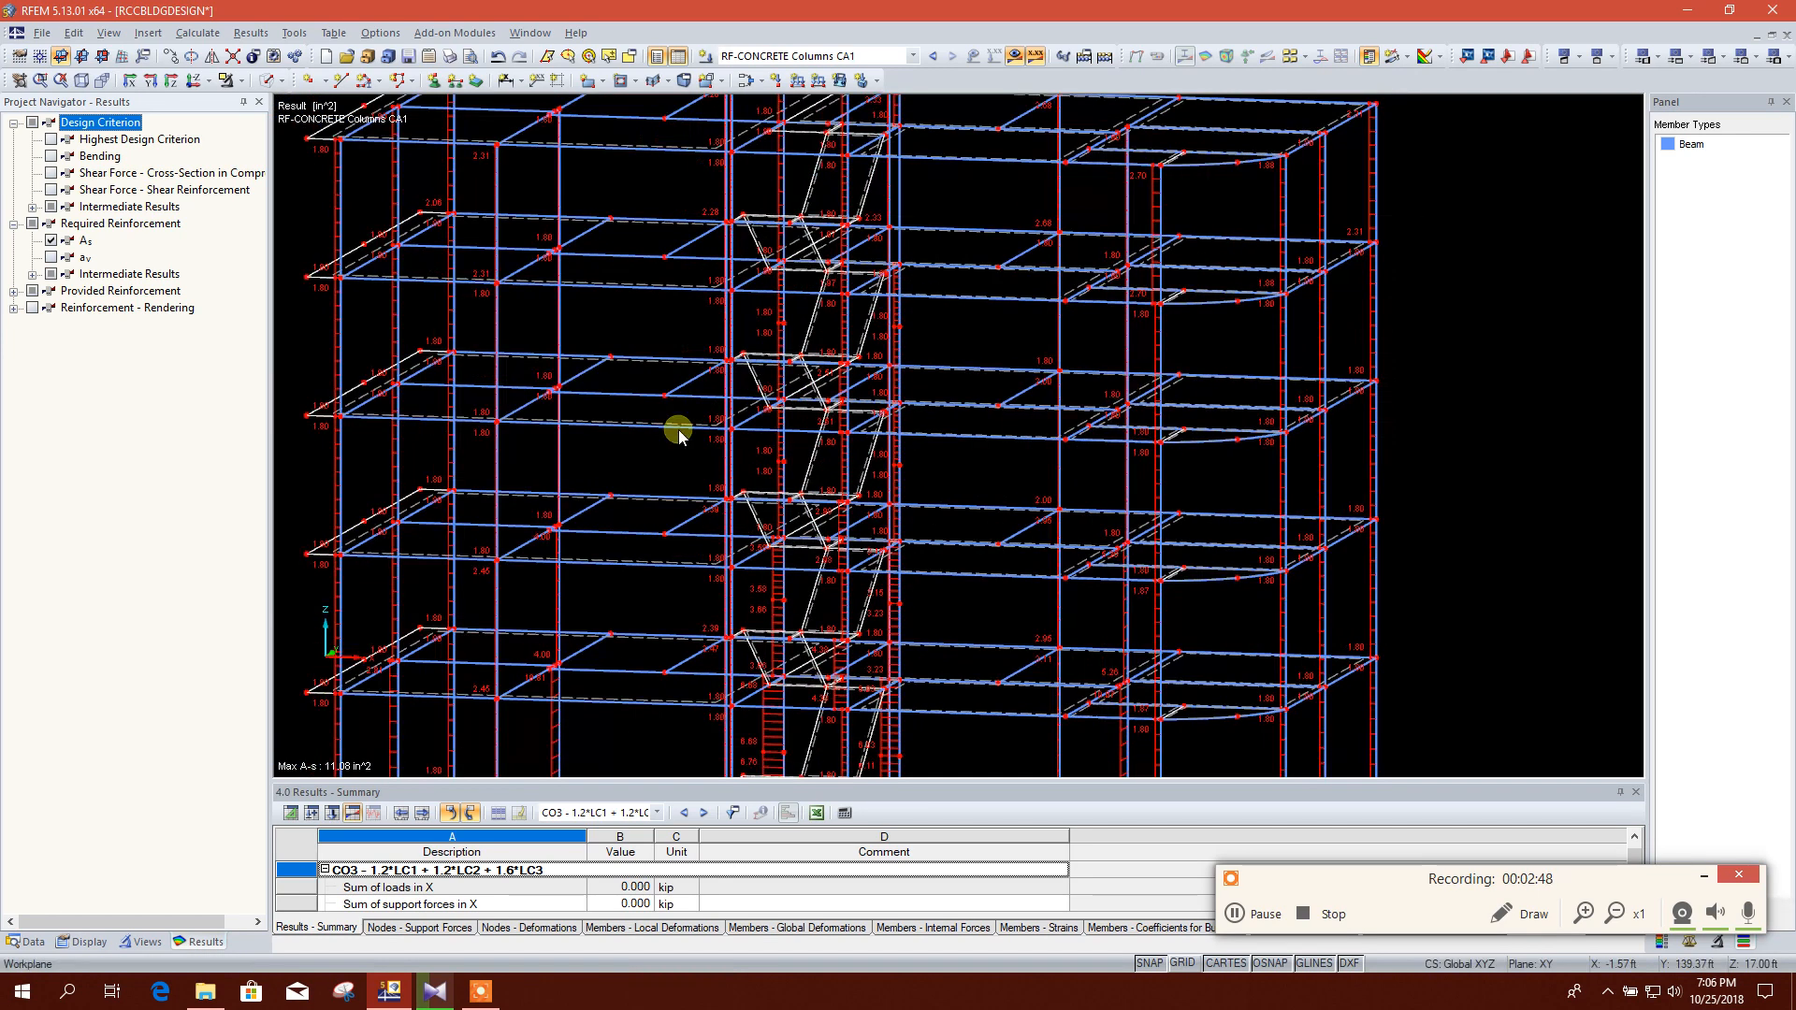
Step: Look through the intermediate results available for the required longitudinal reinforcement As
click(32, 275)
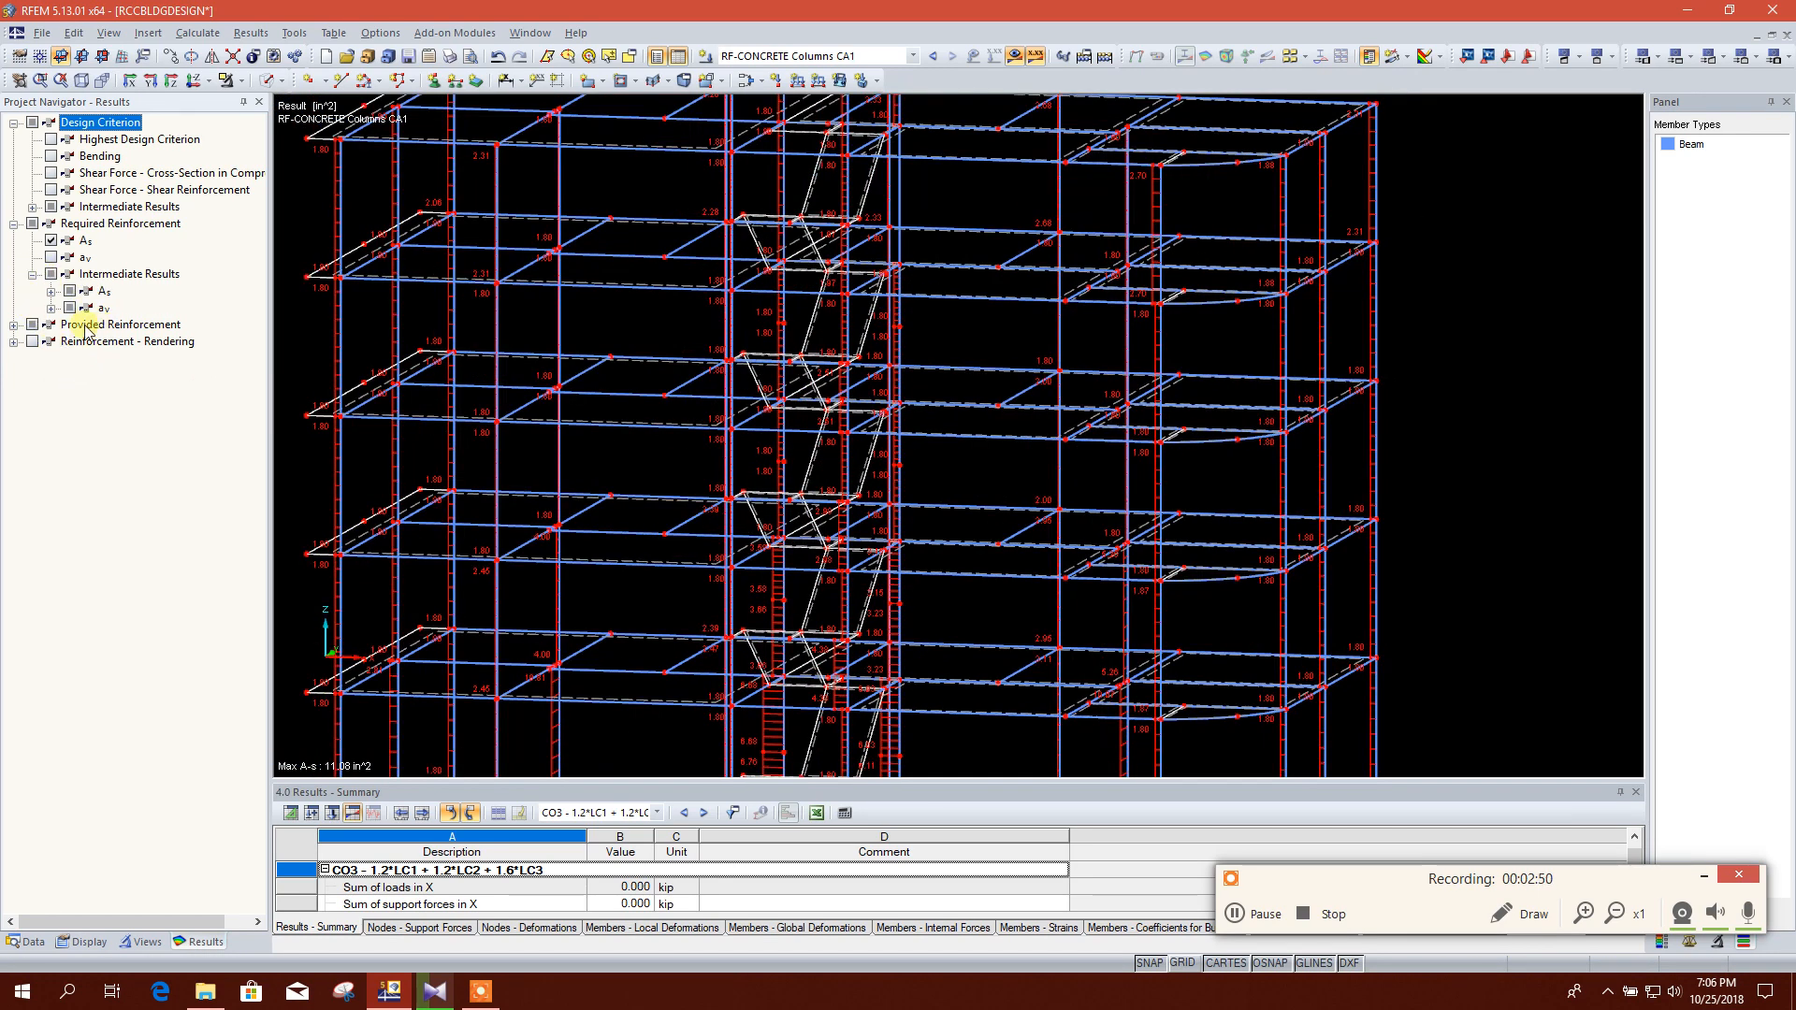
click(50, 292)
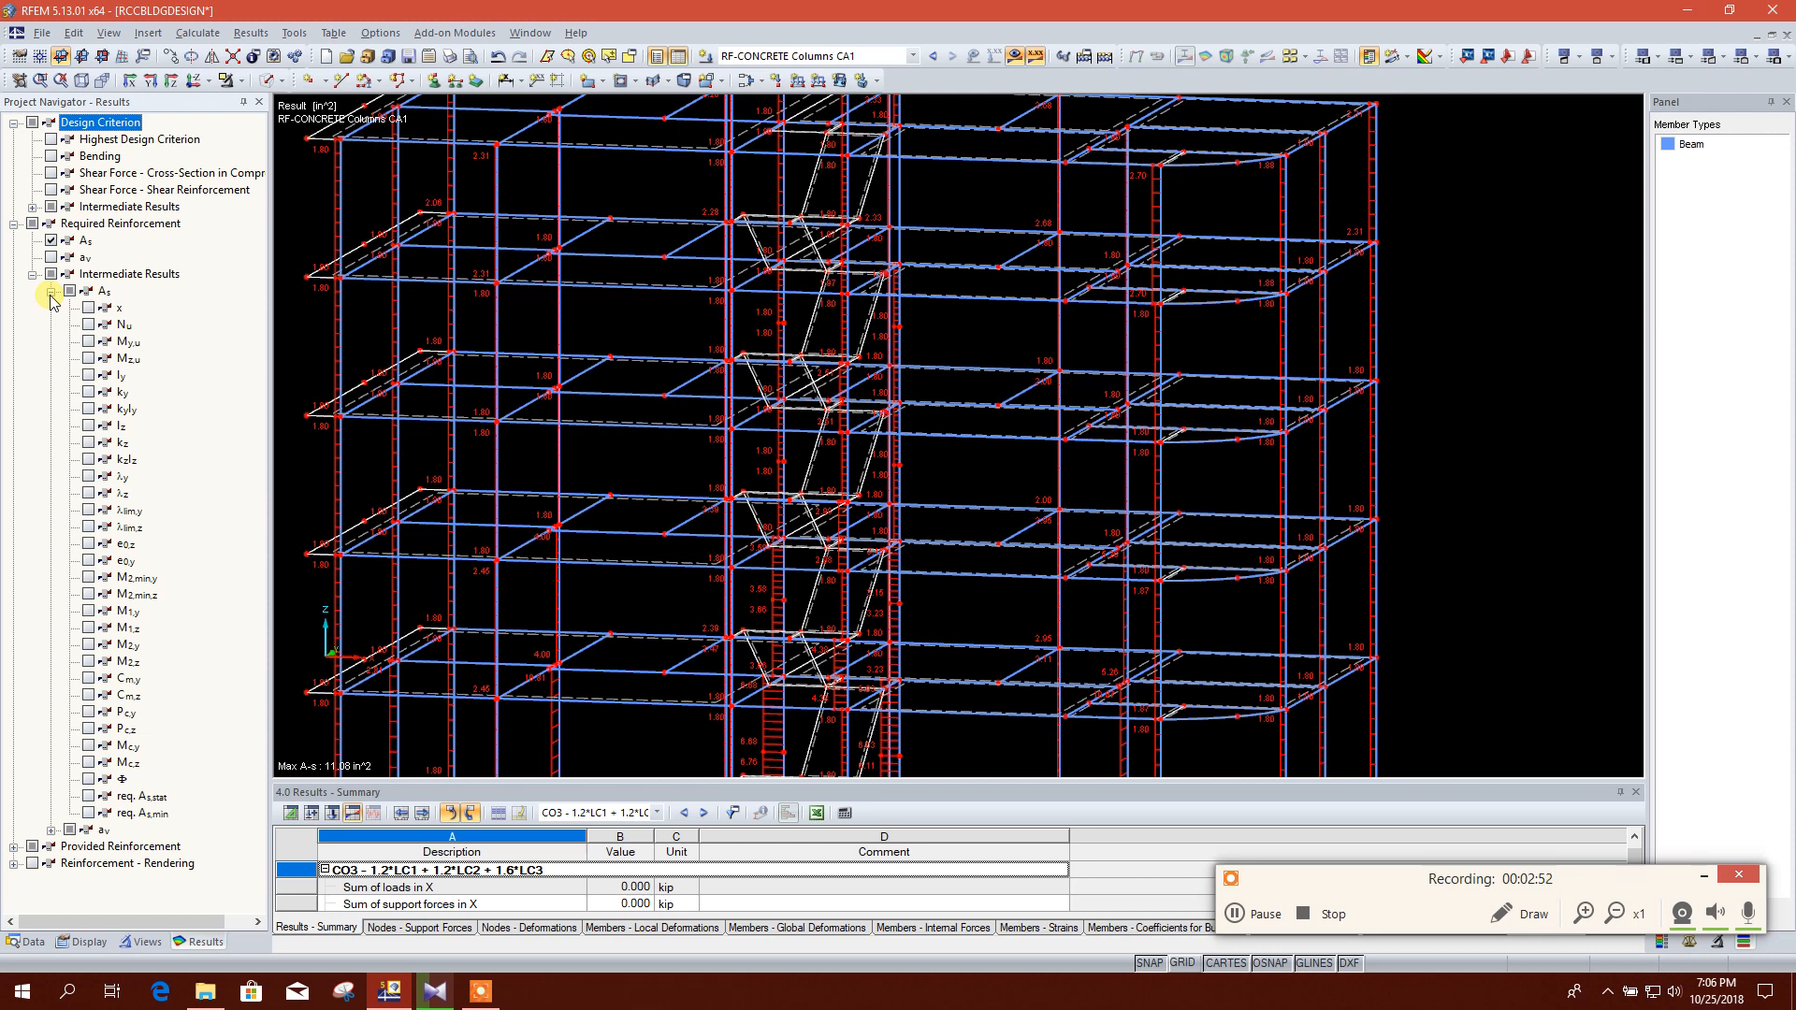
click(51, 292)
click(51, 292)
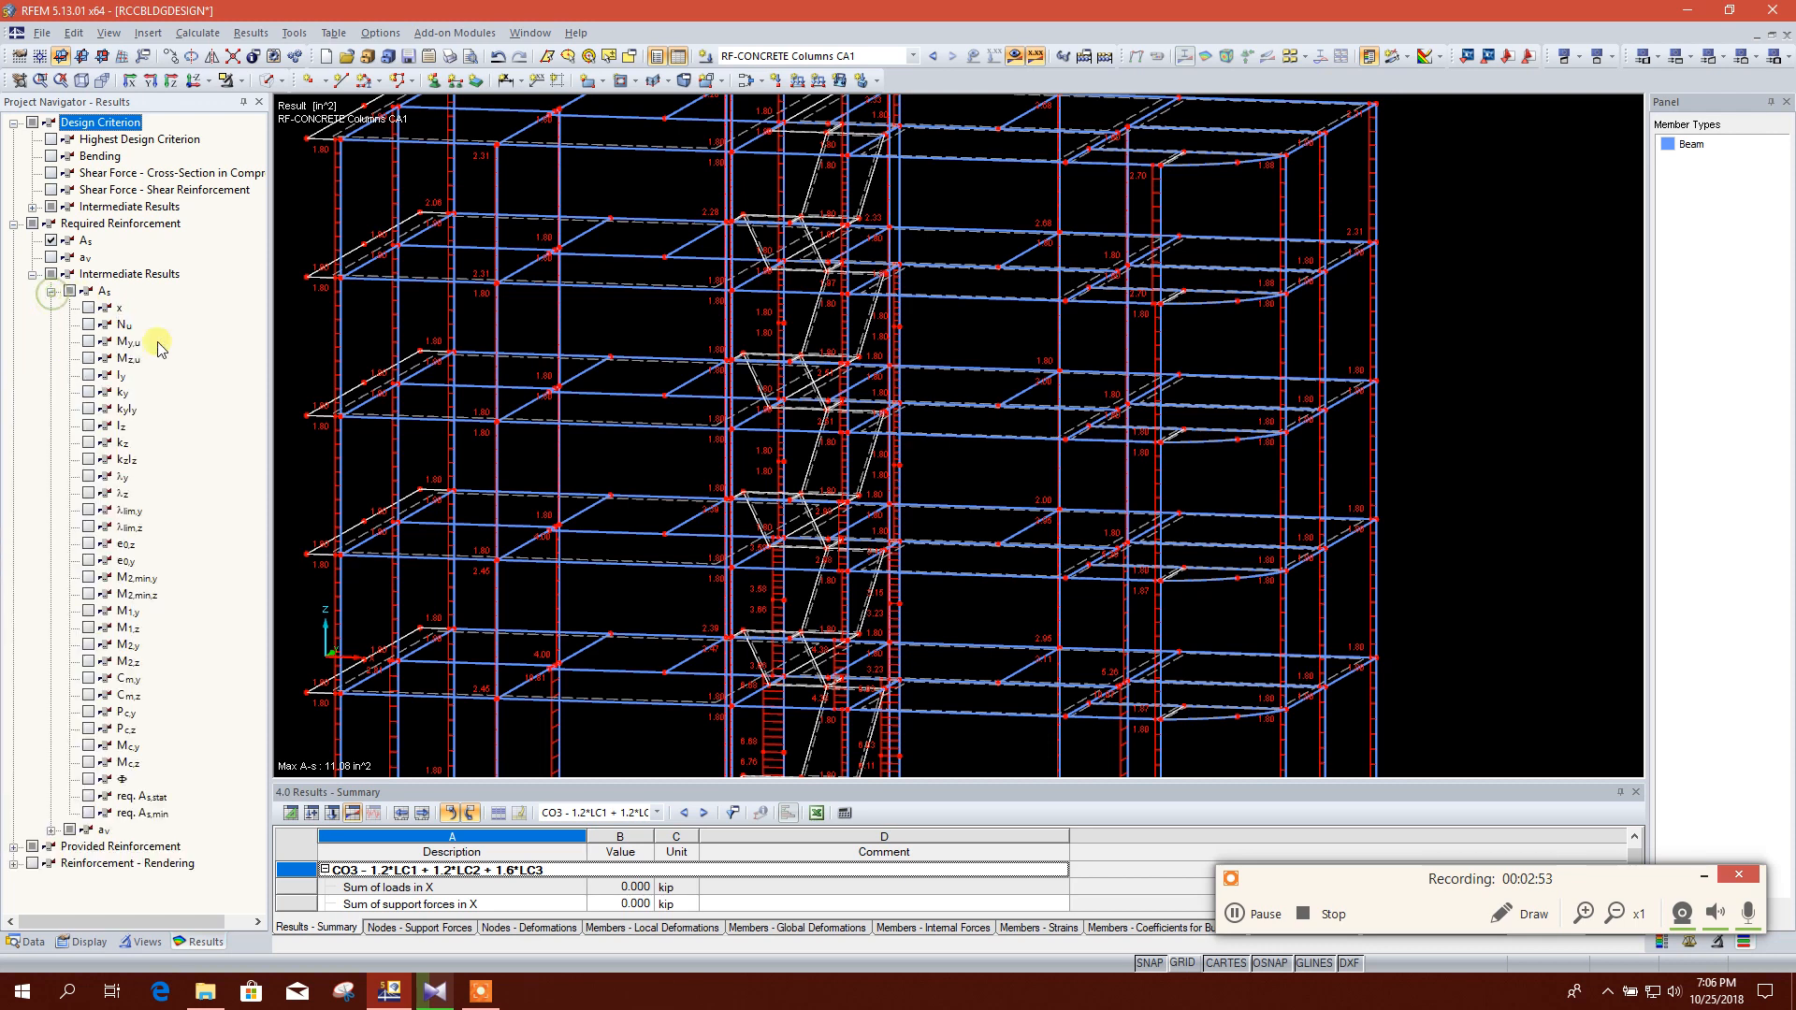
click(50, 292)
Step: Turn on the reinforcement rendering with longitudinal bars, stirrups, anchoring and members, and inspect the rendered columns
click(14, 324)
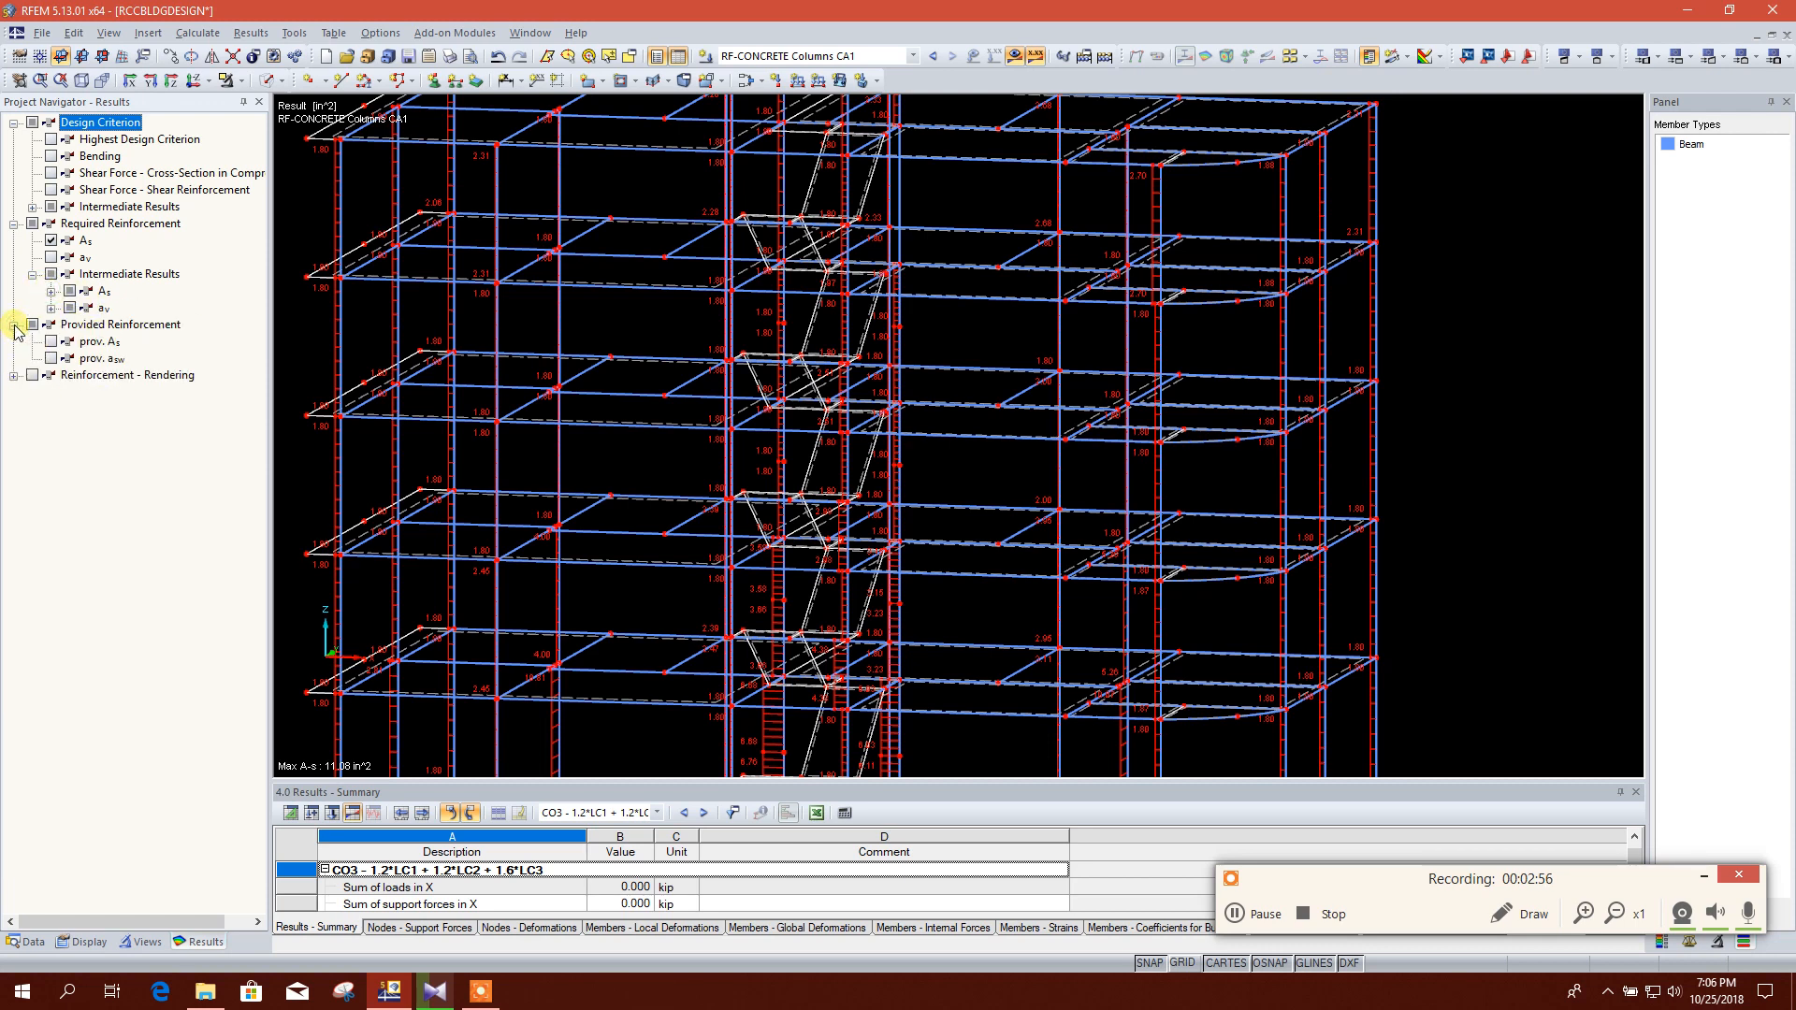
click(14, 375)
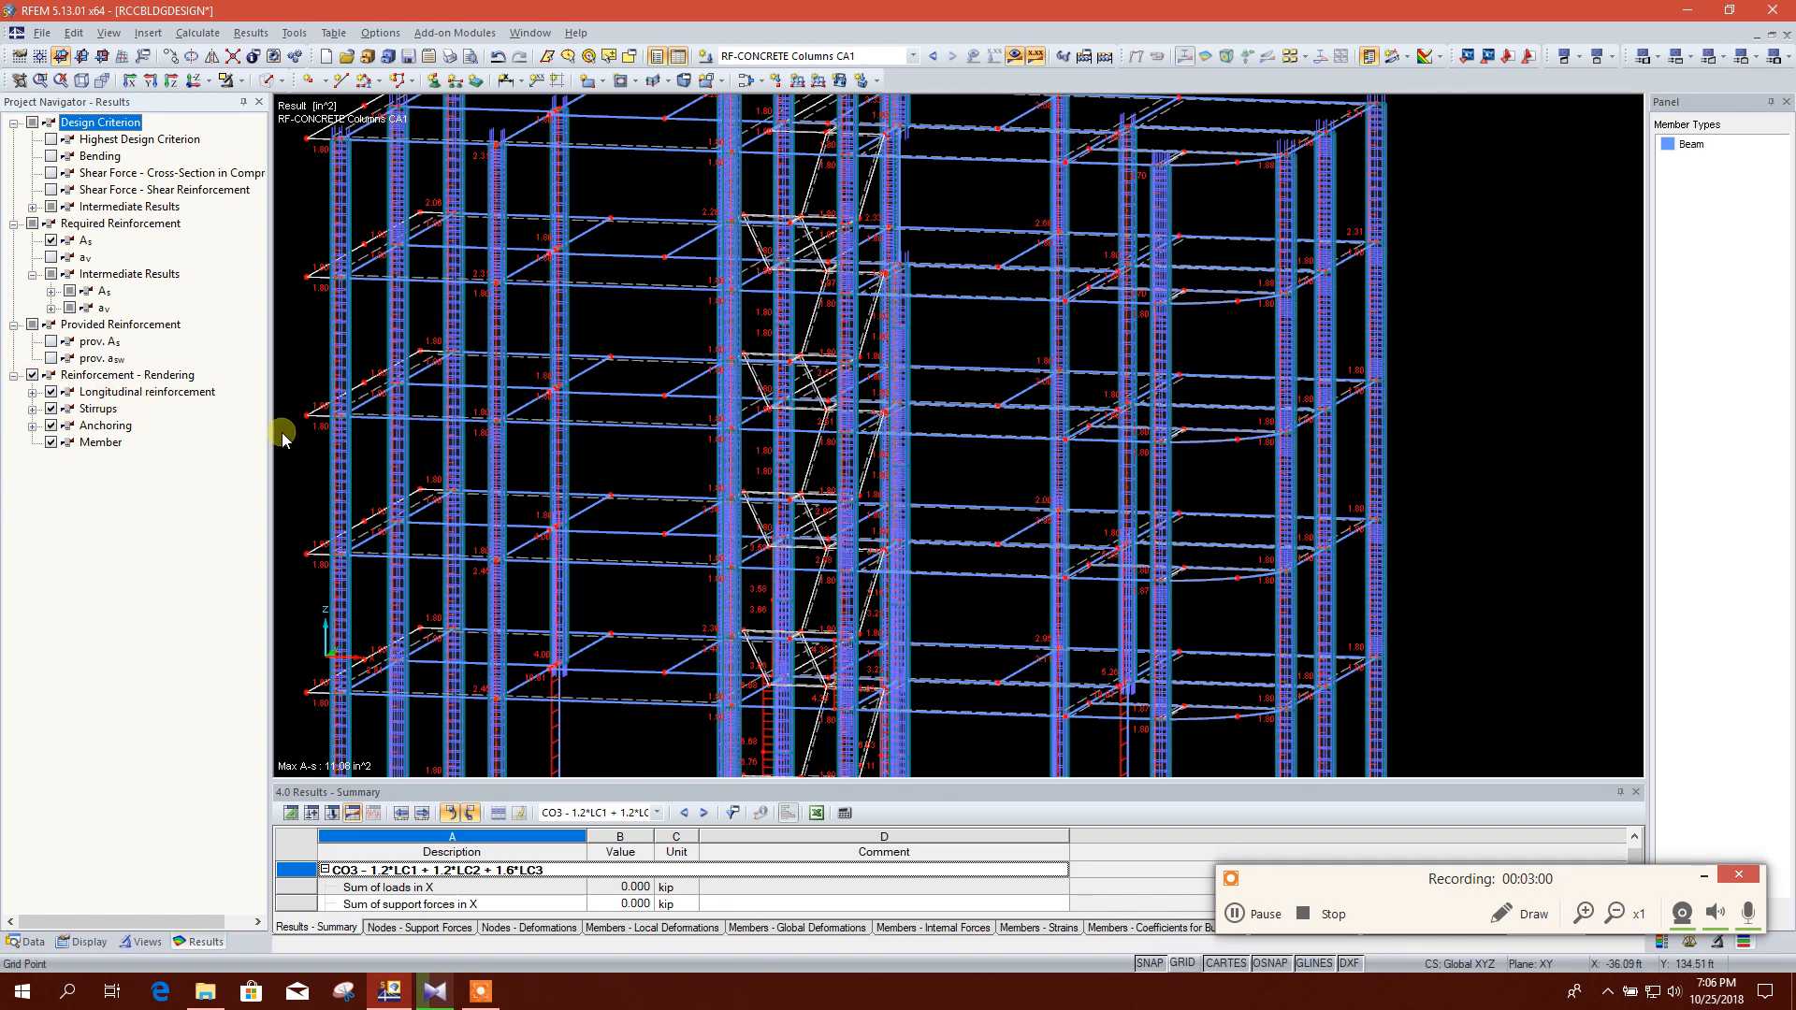
scroll(718, 477, down, 3)
scroll(608, 496, up, 3)
scroll(664, 502, down, 3)
scroll(1085, 608, up, 5)
scroll(1104, 585, down, 5)
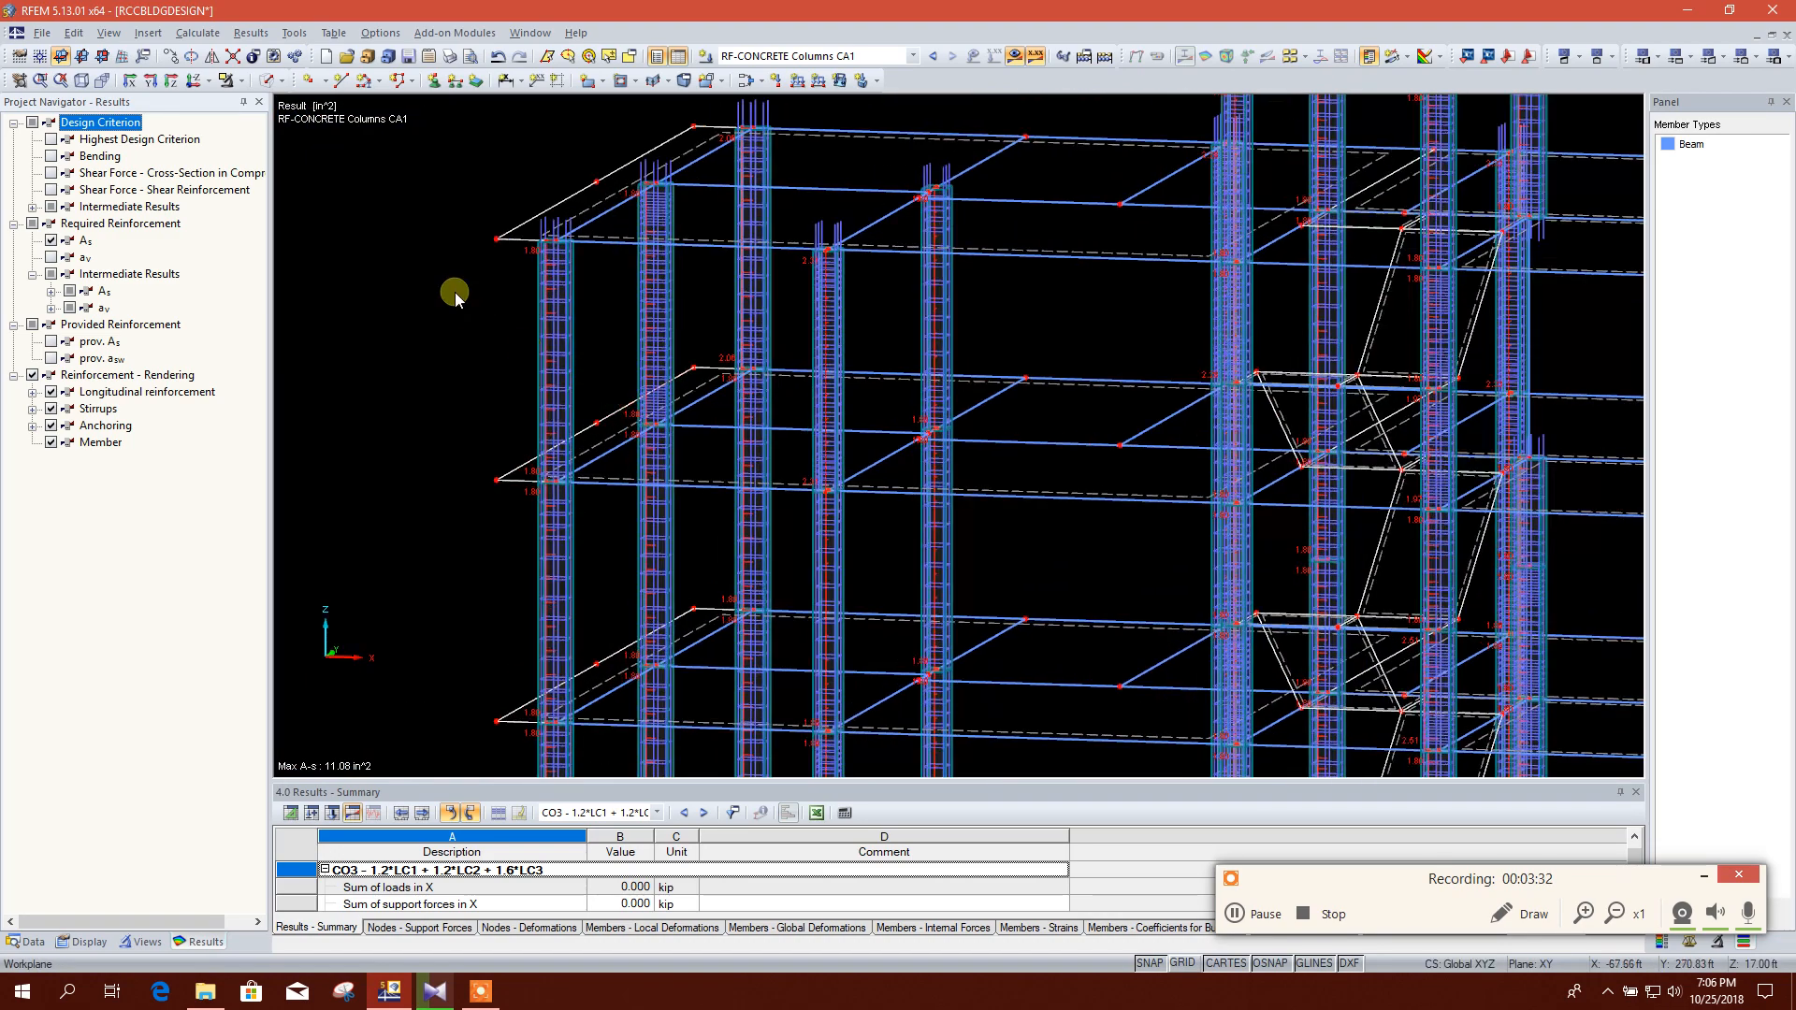
Step: Reopen the RF-CONCRETE Columns module and bring up the check results by member
click(294, 33)
mouse_move(424, 328)
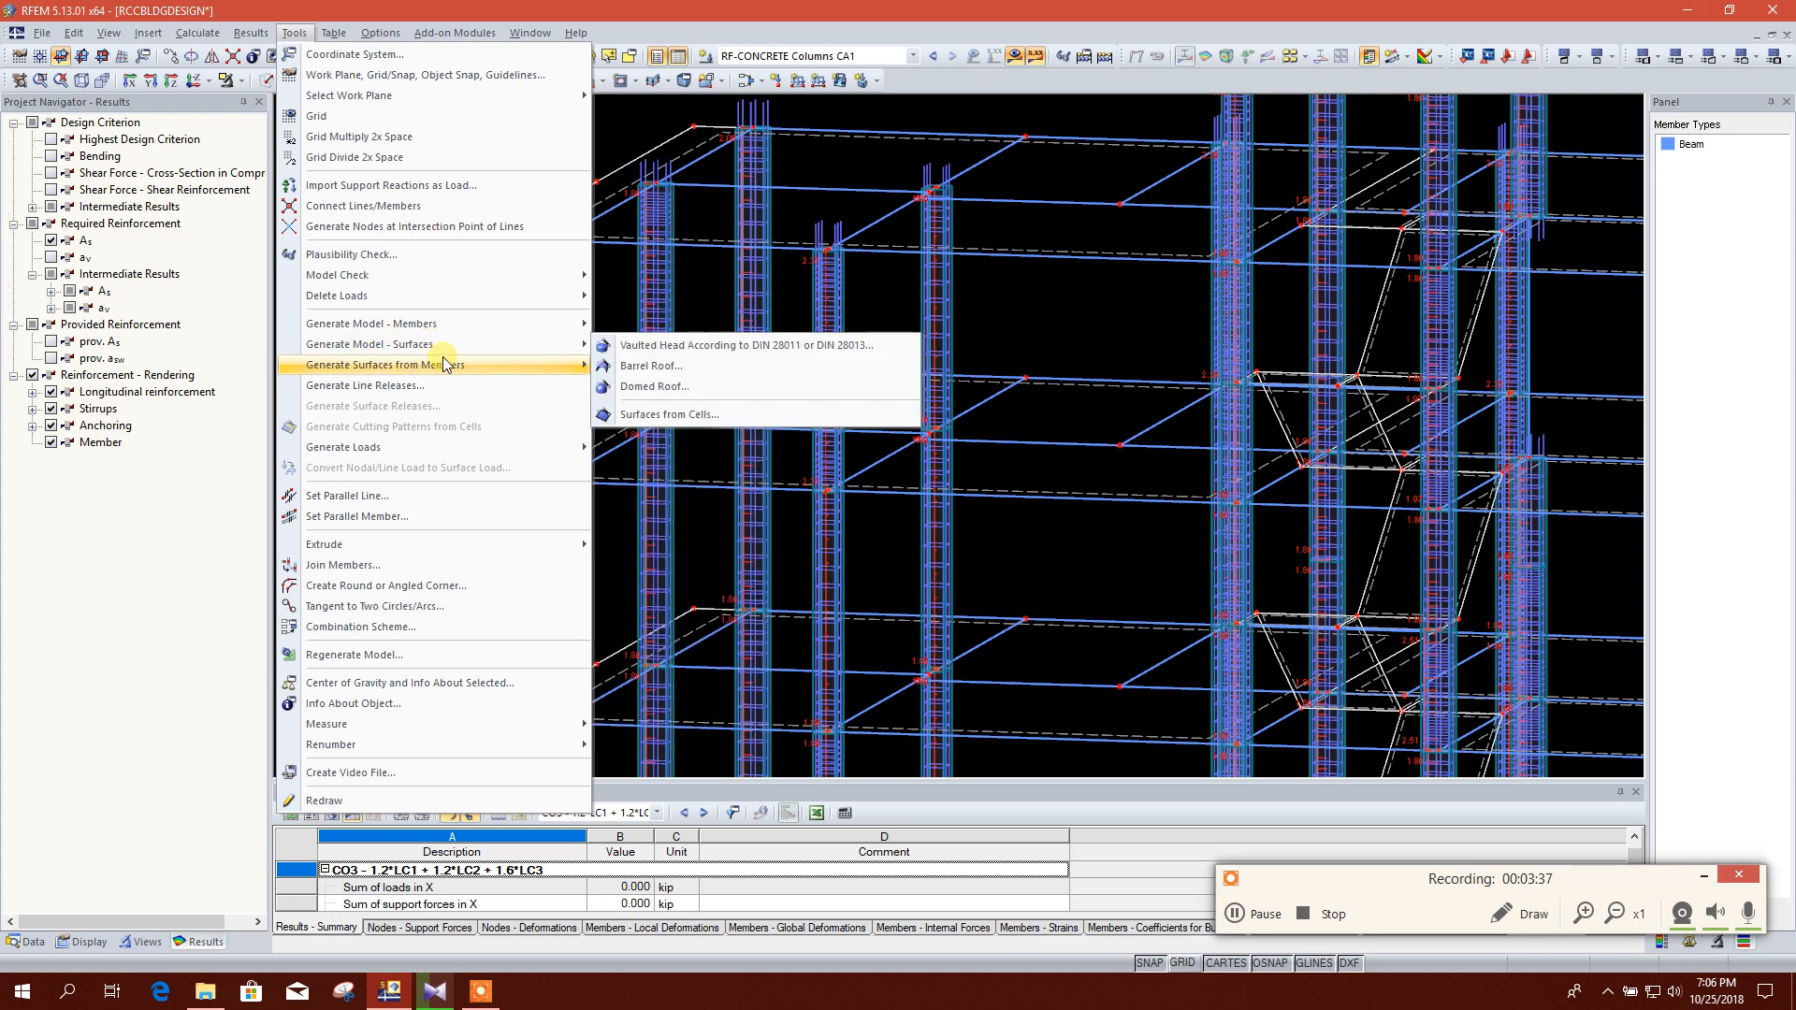
mouse_move(454, 32)
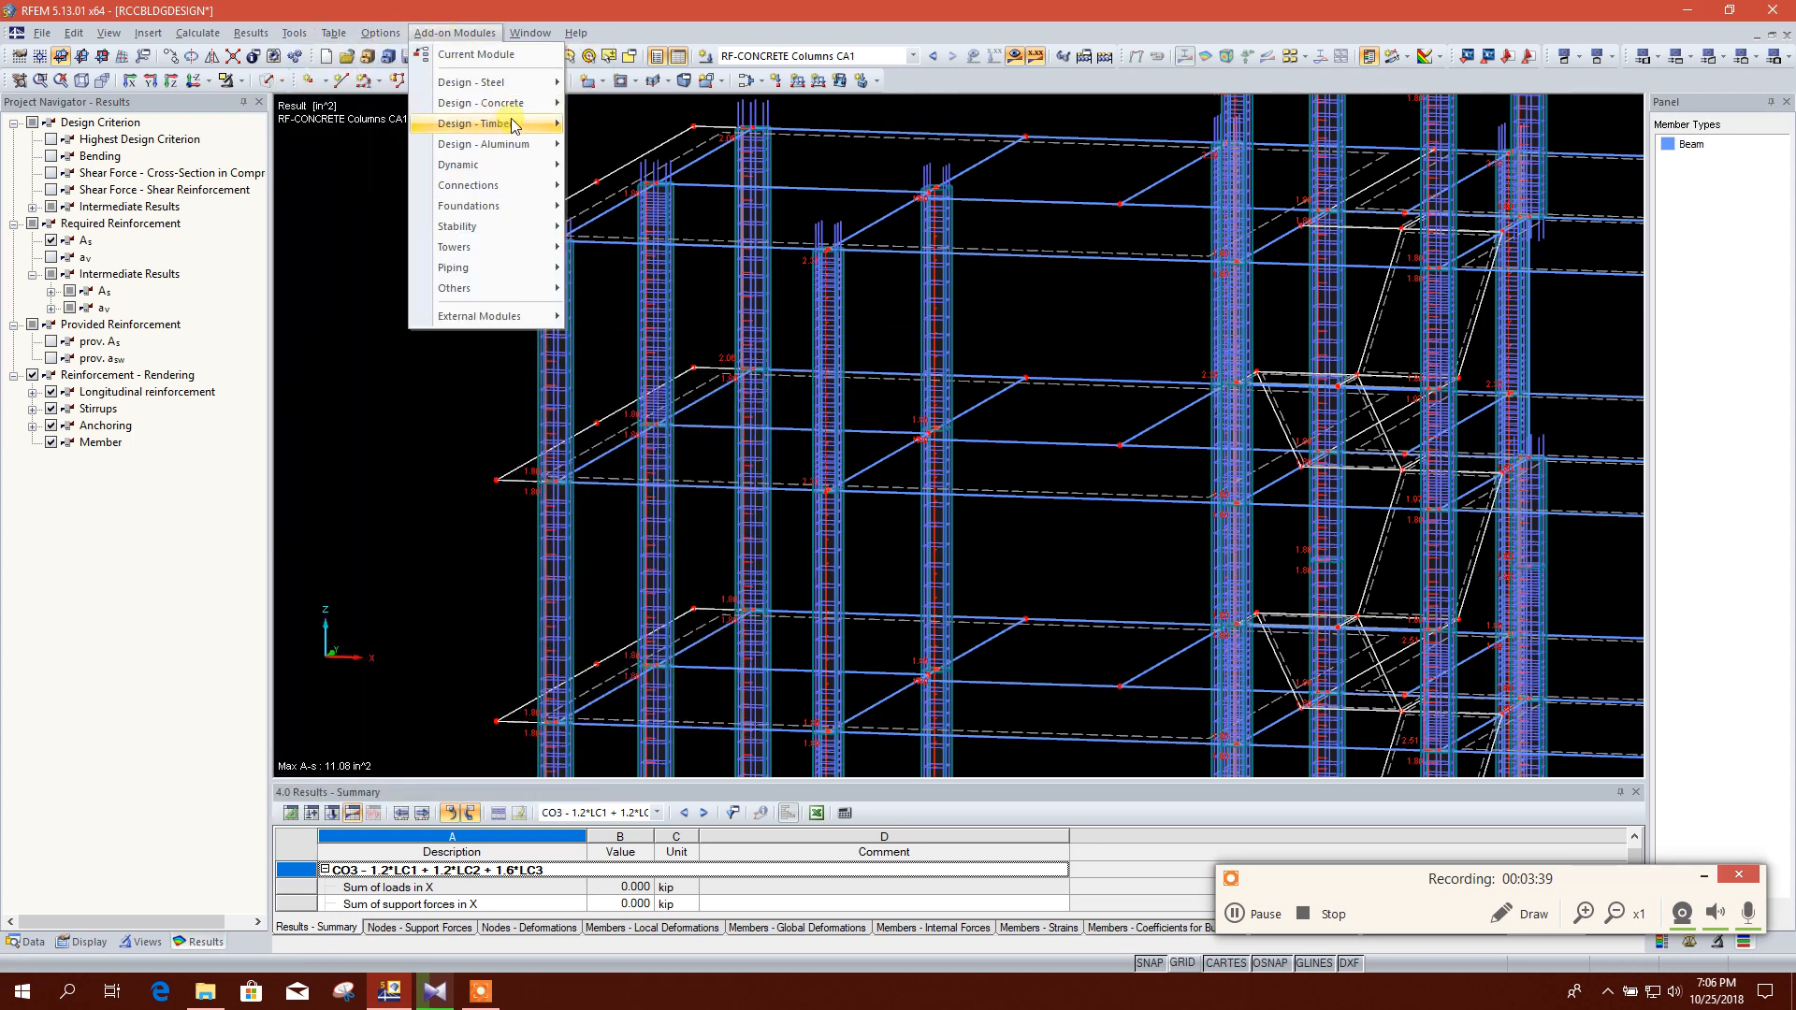
mouse_move(510, 104)
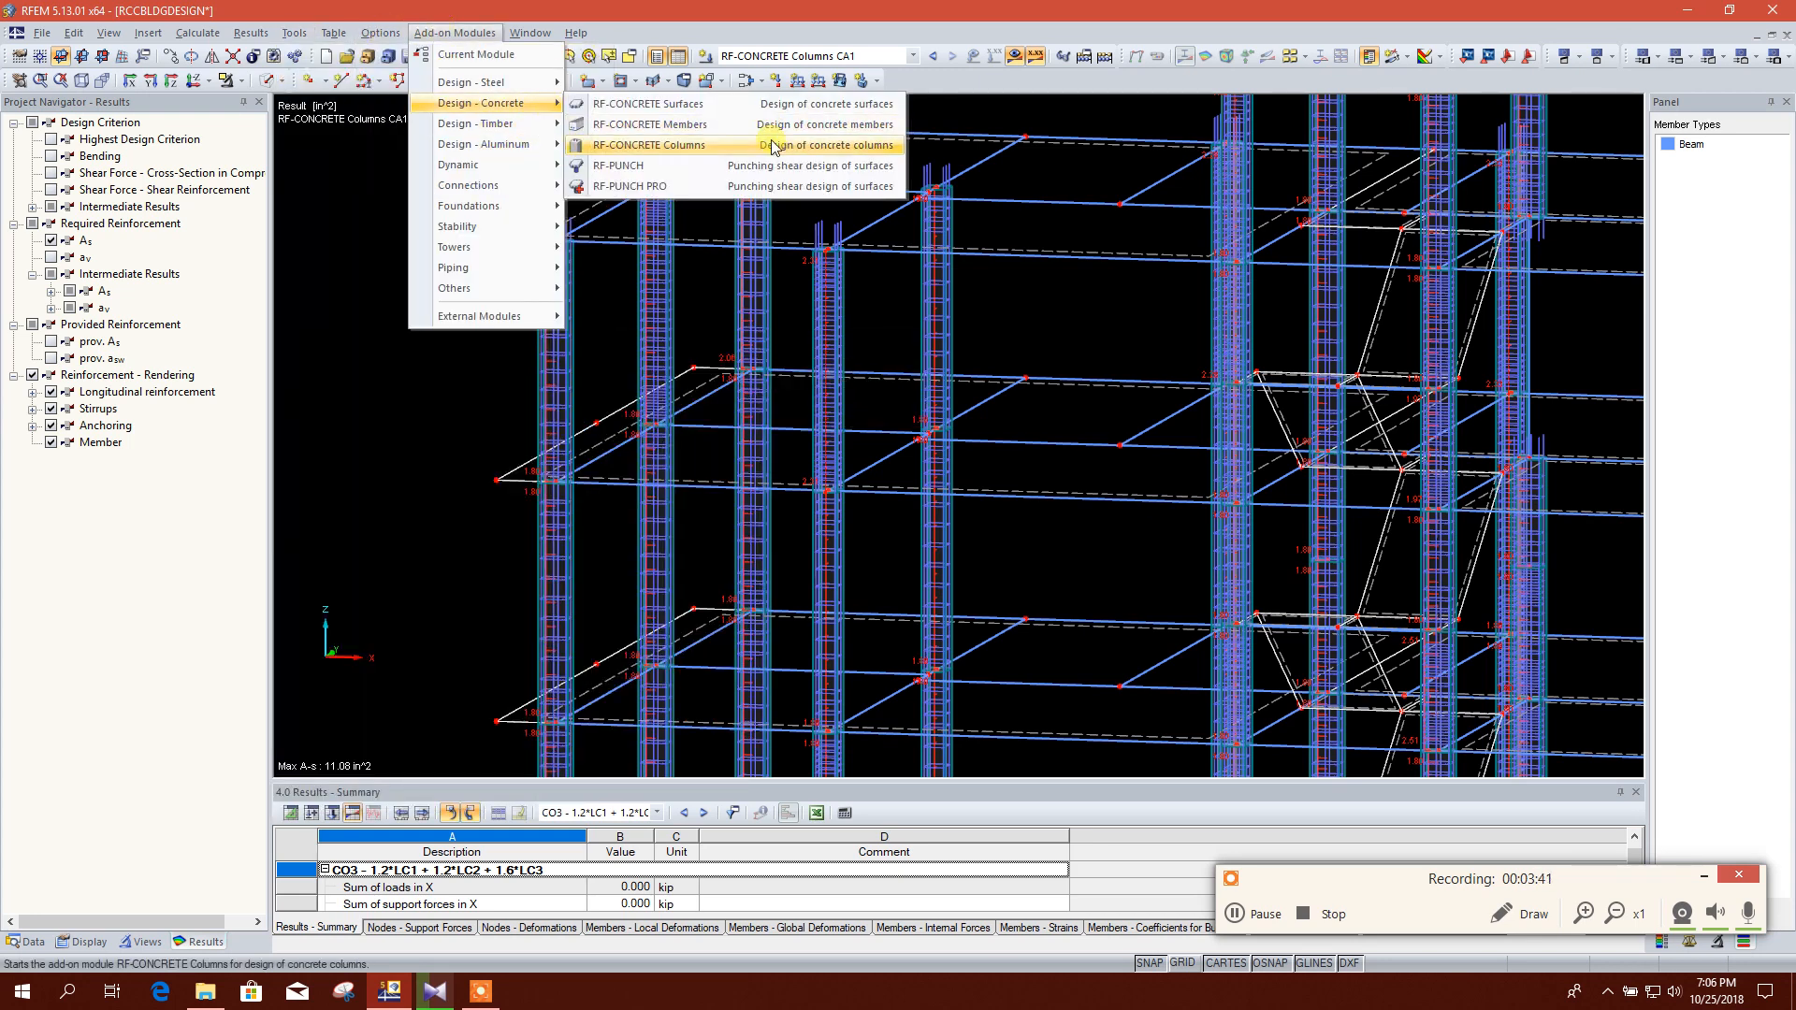
click(650, 145)
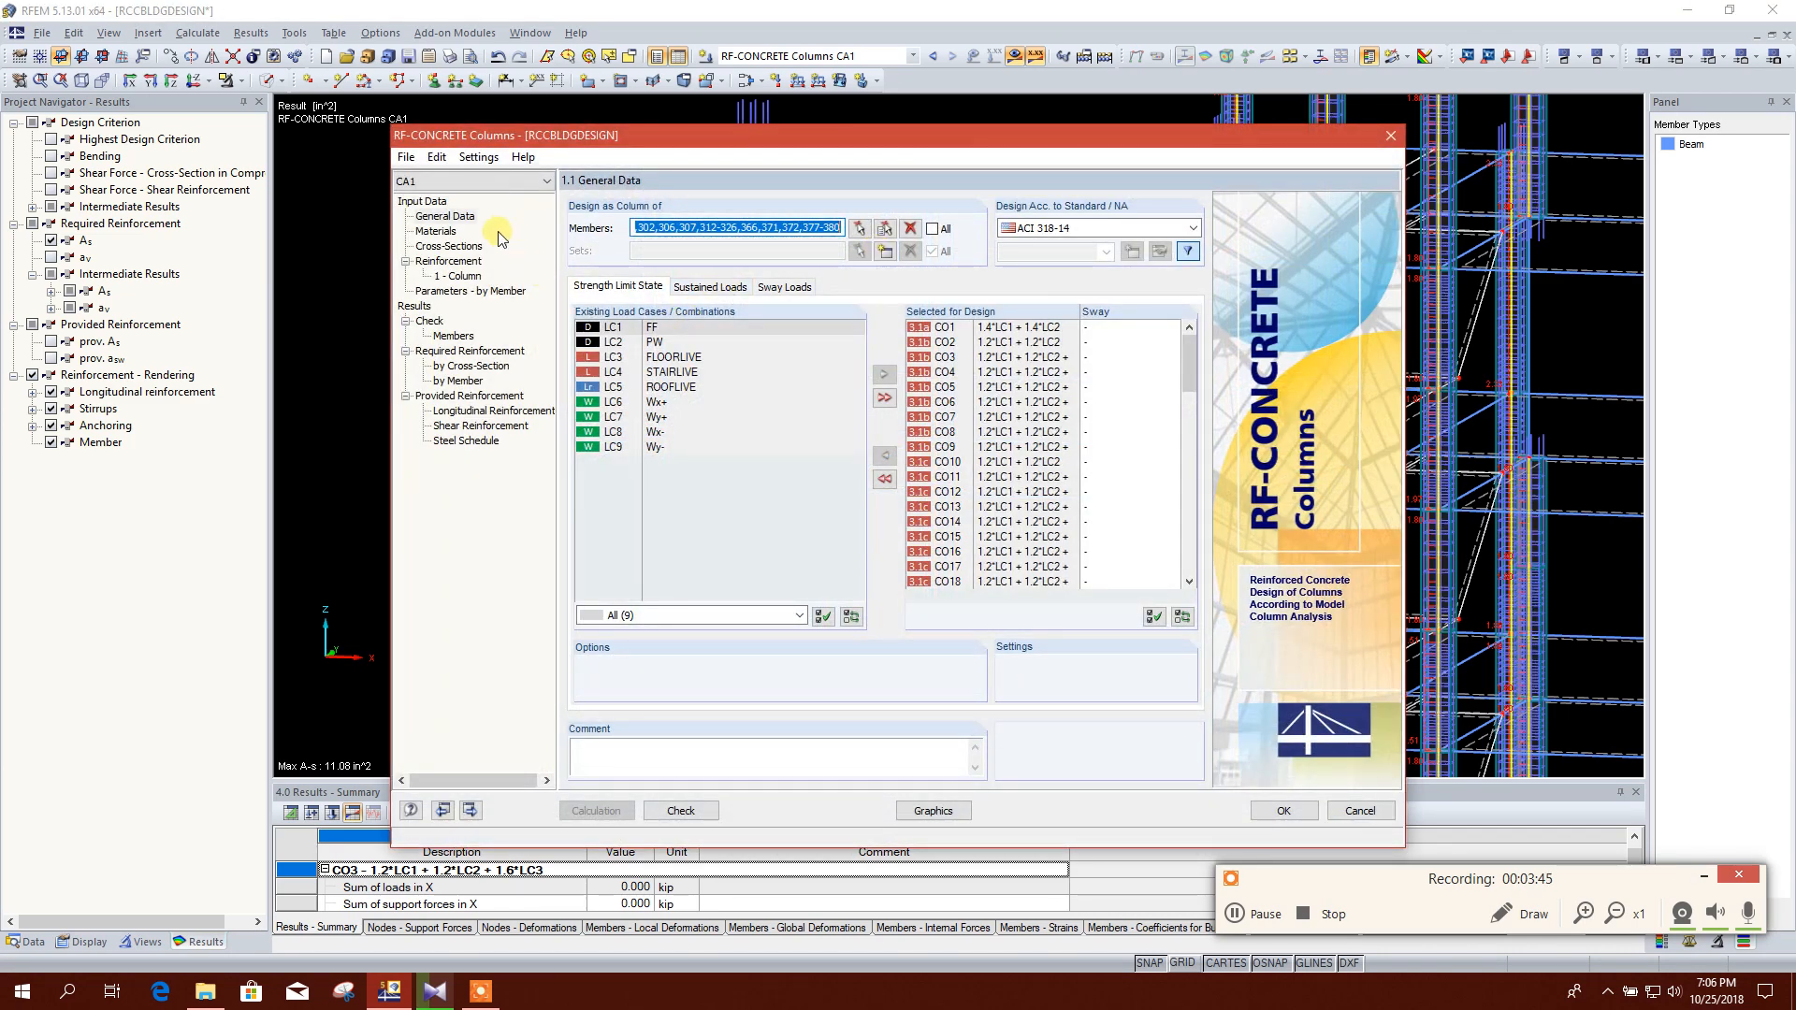
drag(554, 142, 575, 129)
click(475, 327)
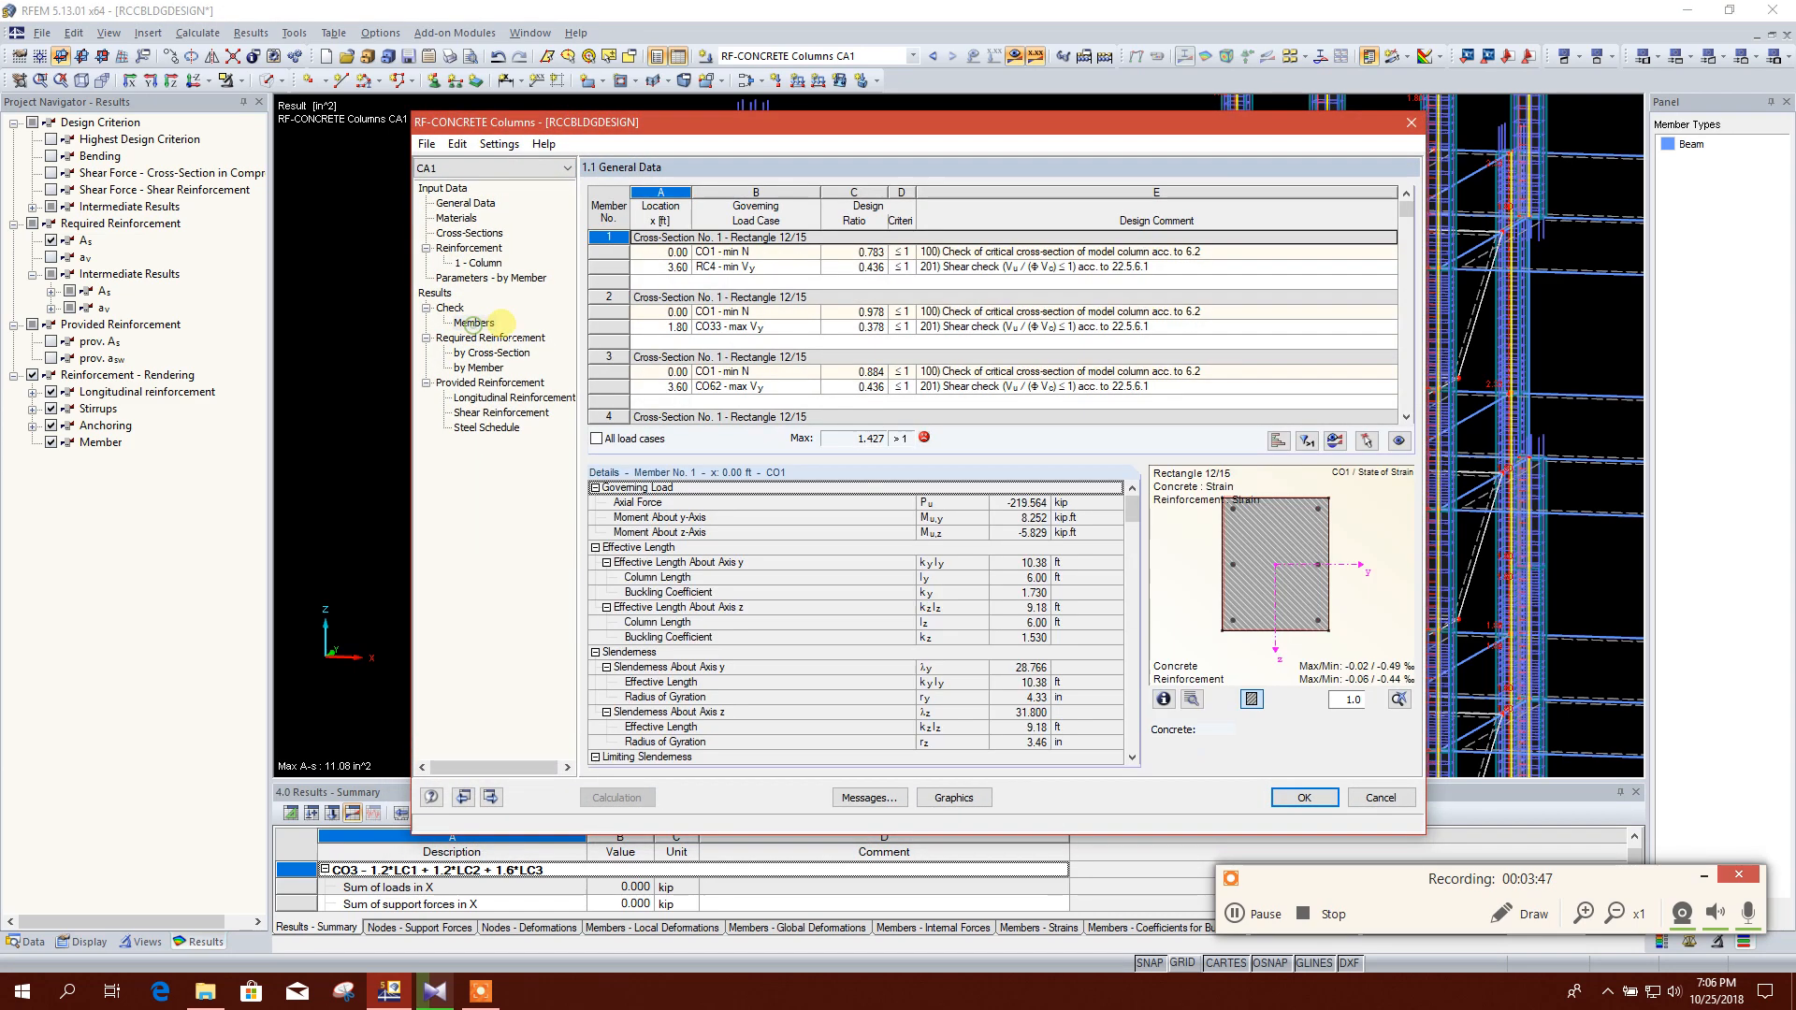
click(612, 239)
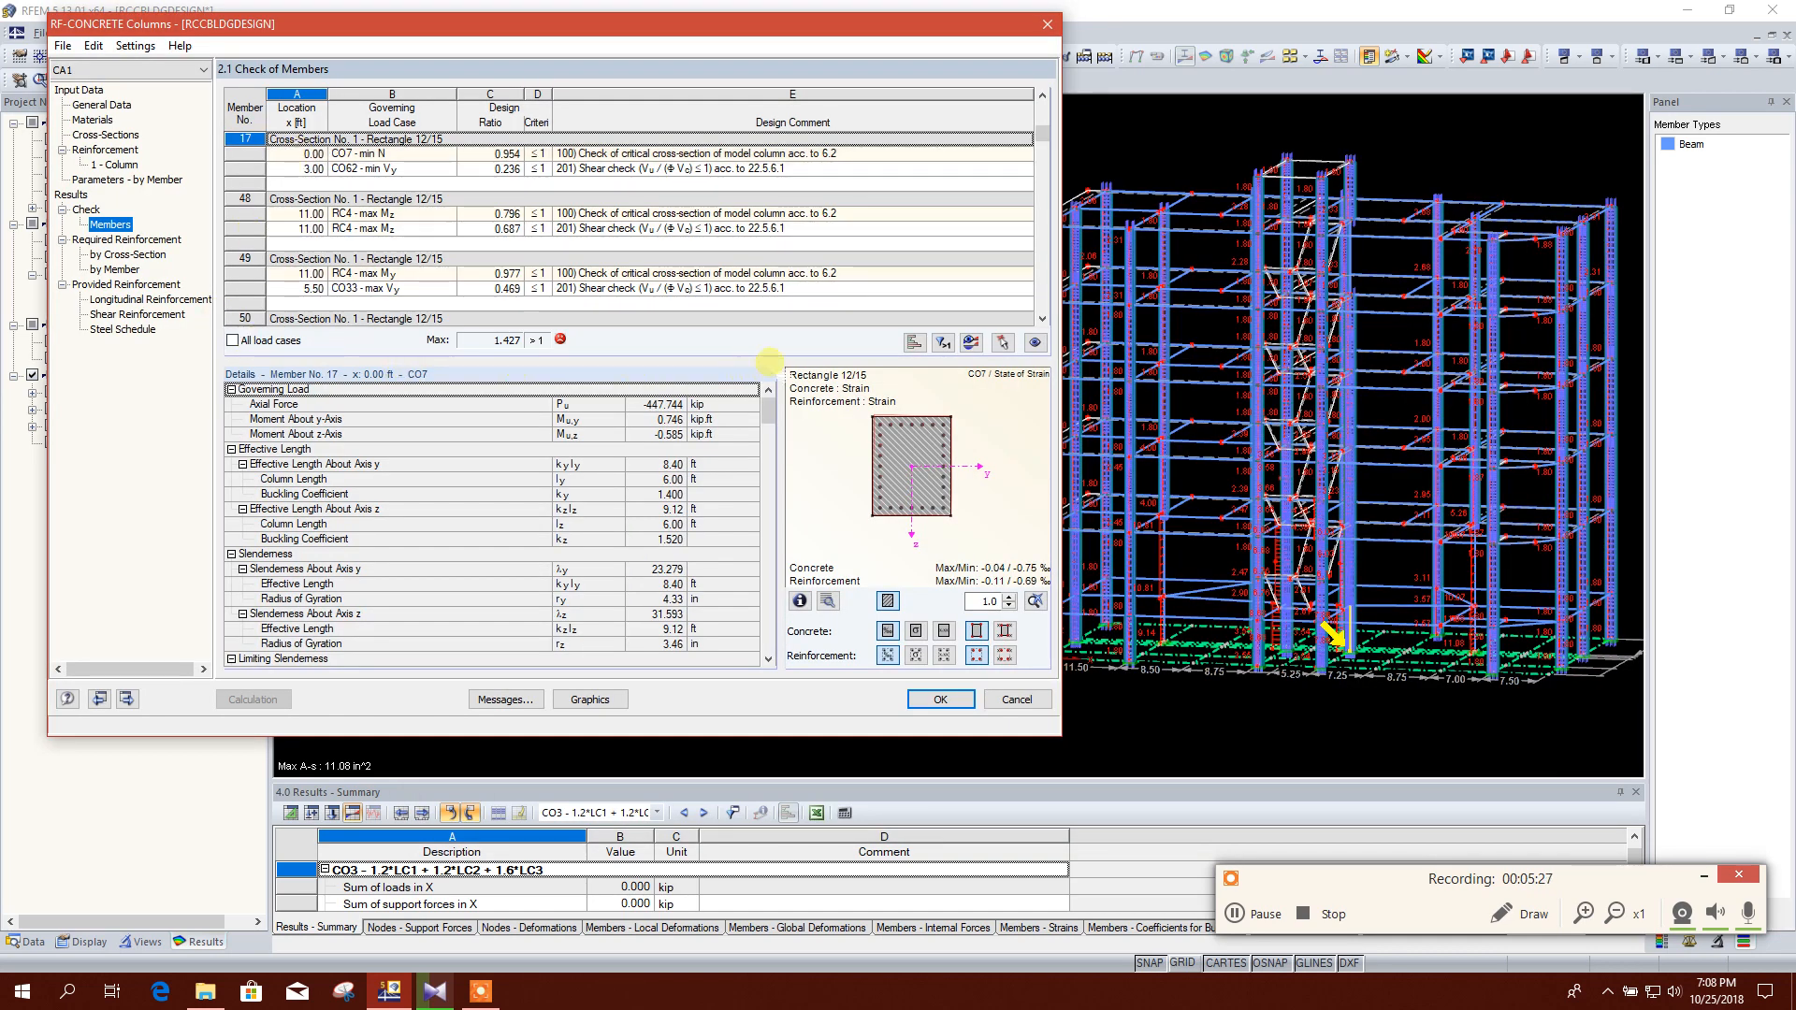
Step: Limit the member checks to design ratios greater than 1 and examine failing members such as 316, 176, 177 and 183
click(945, 344)
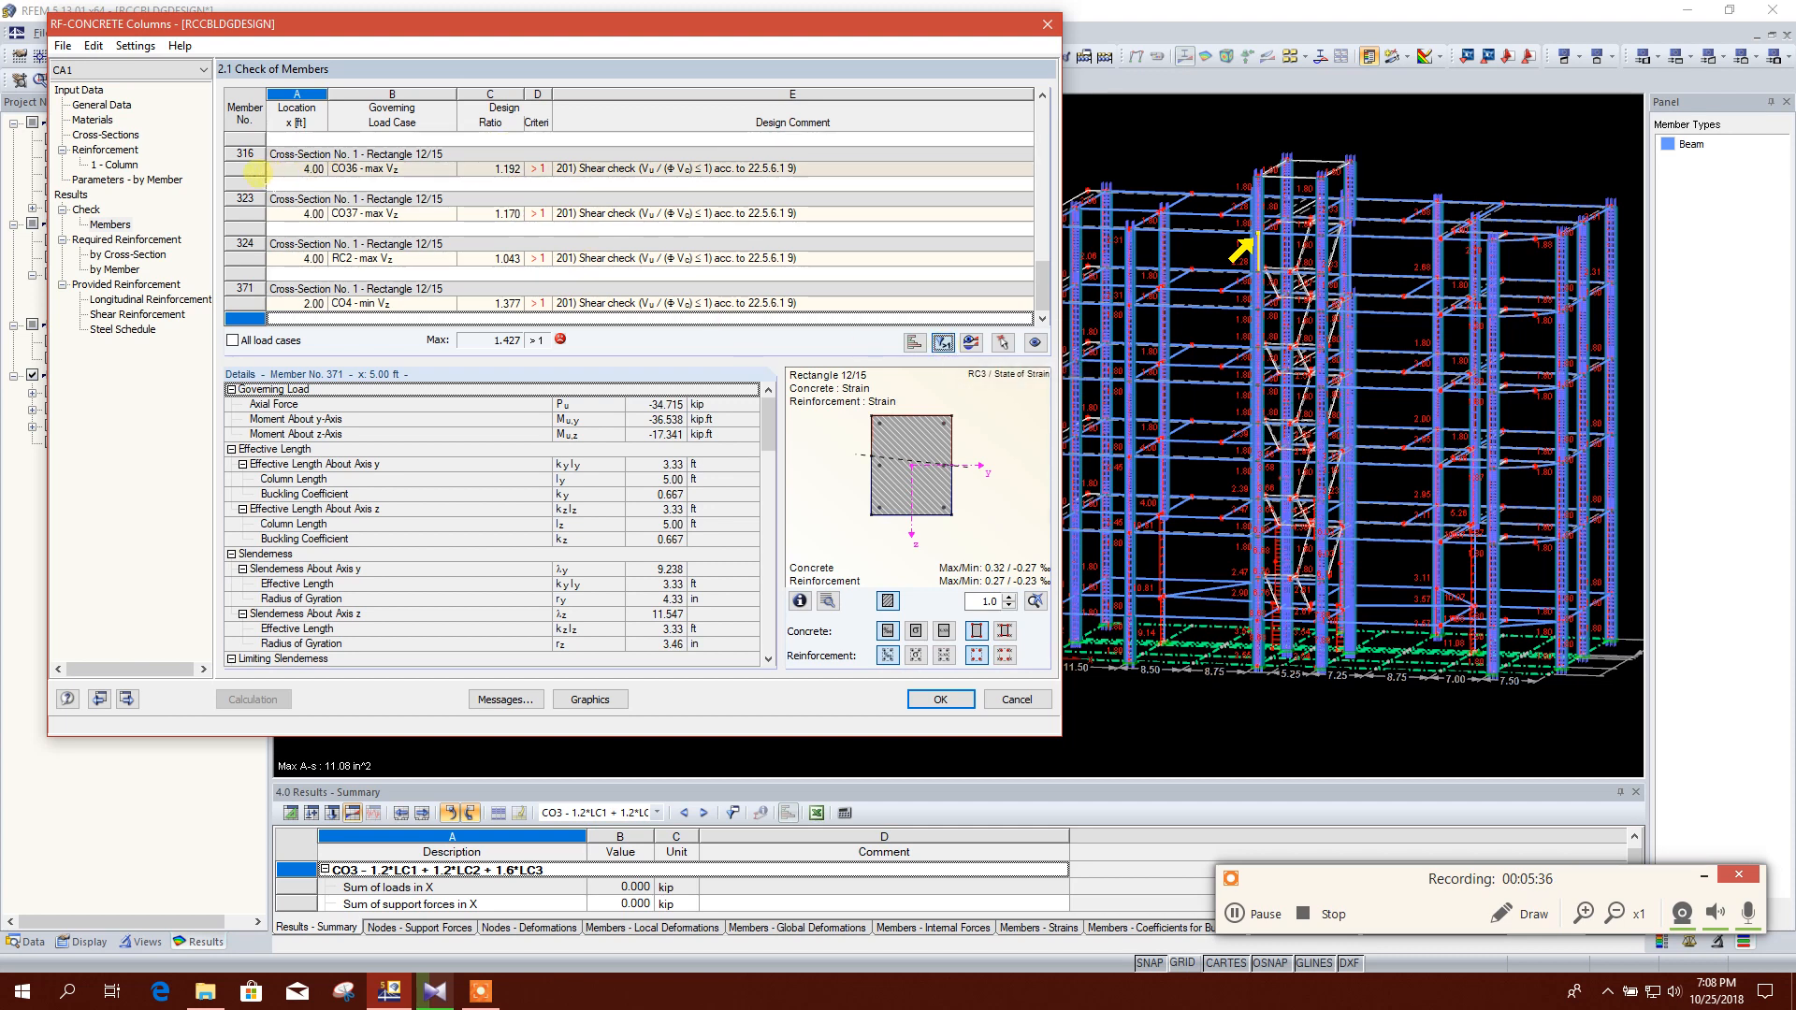
click(252, 168)
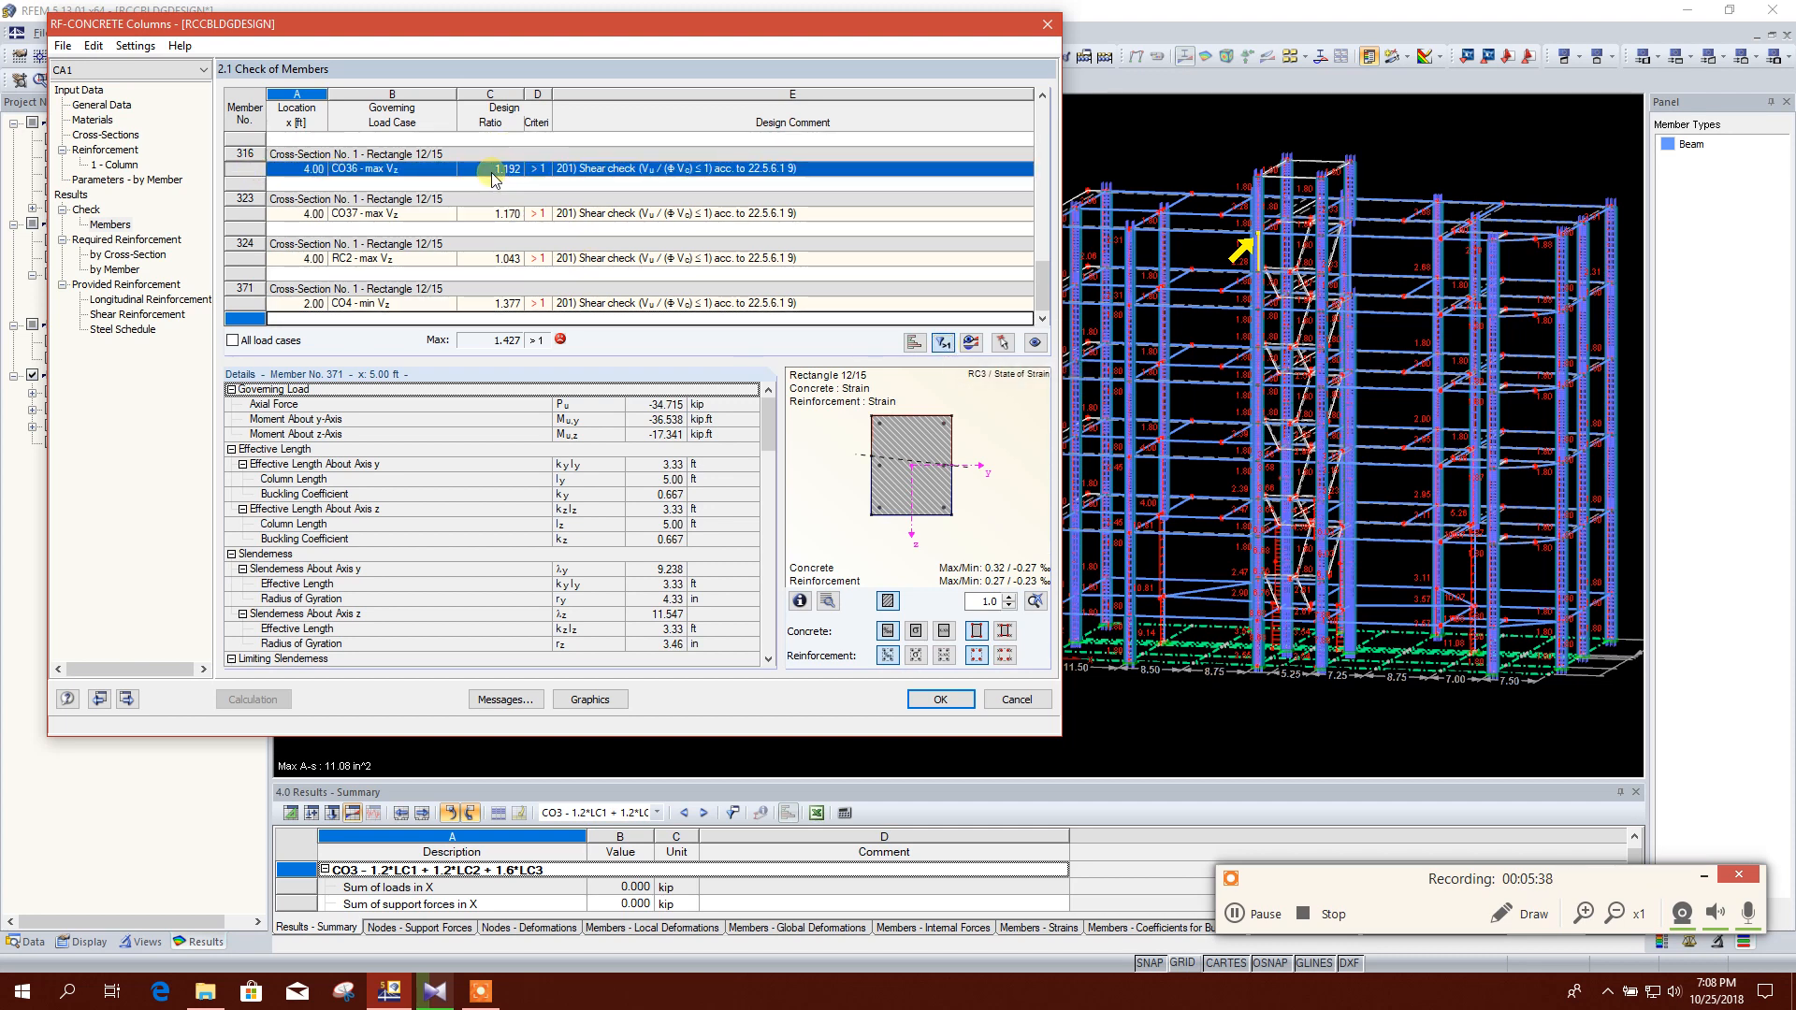
click(245, 199)
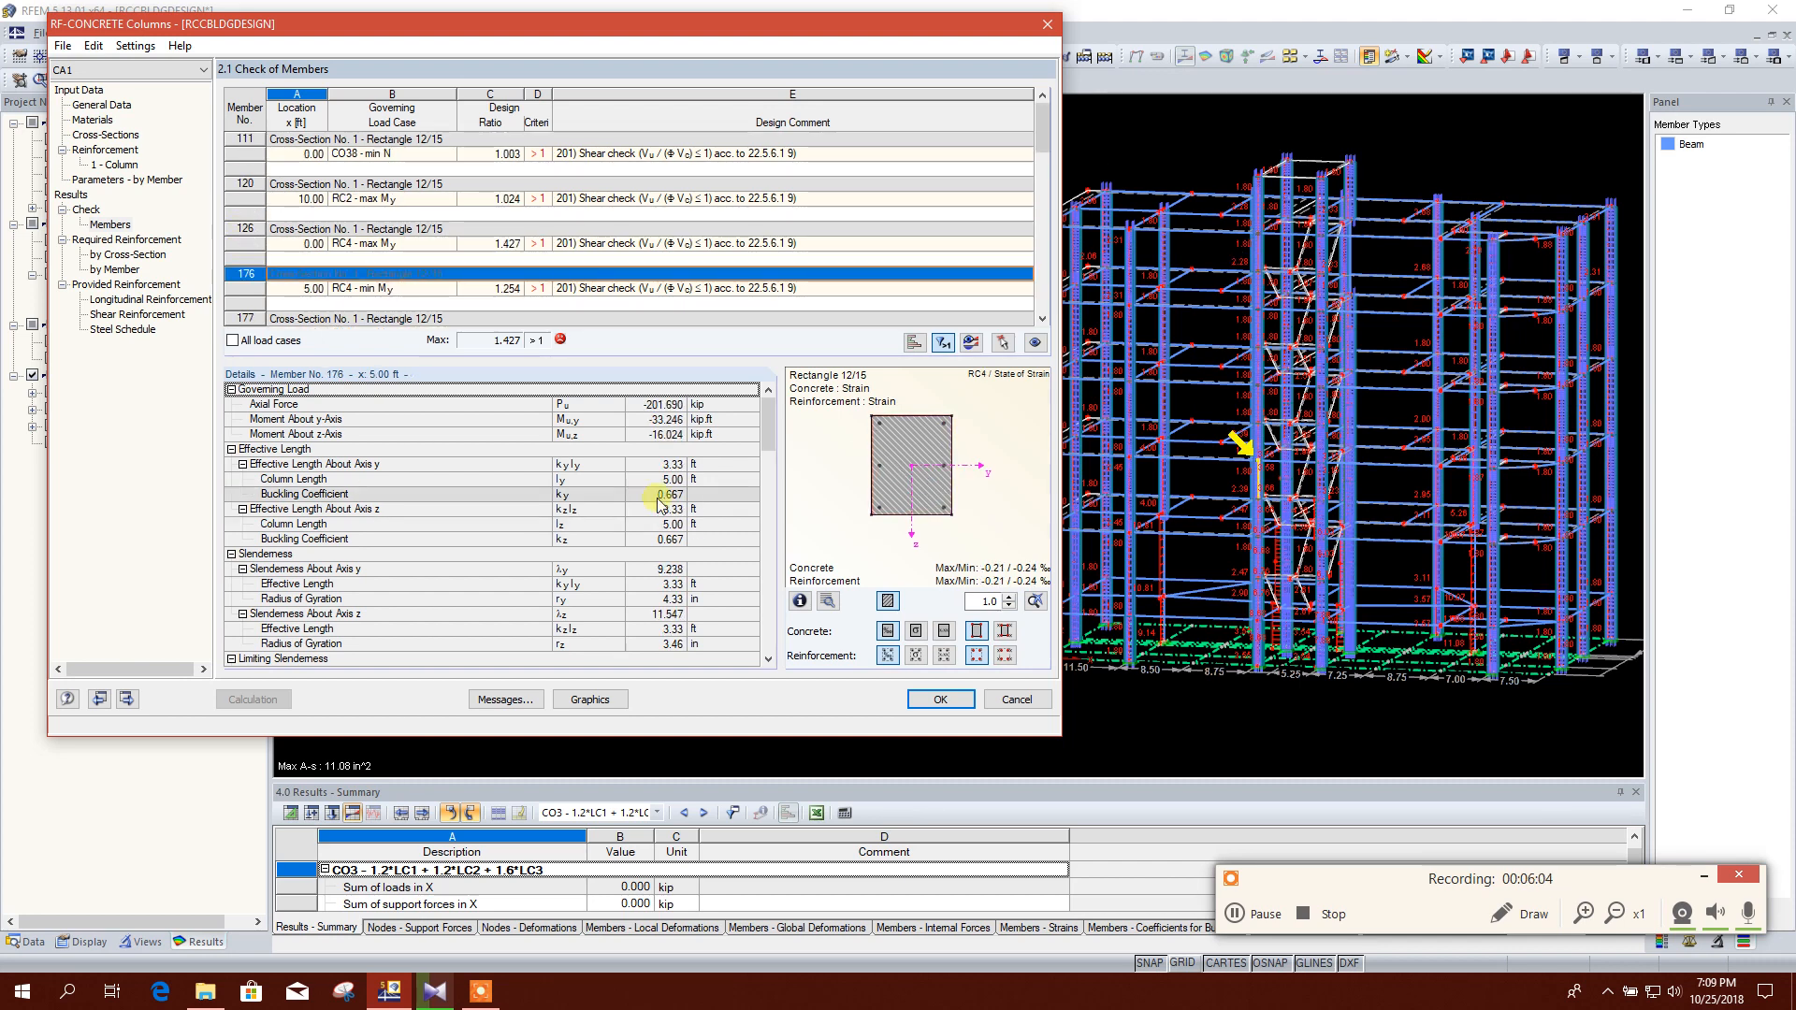
click(245, 318)
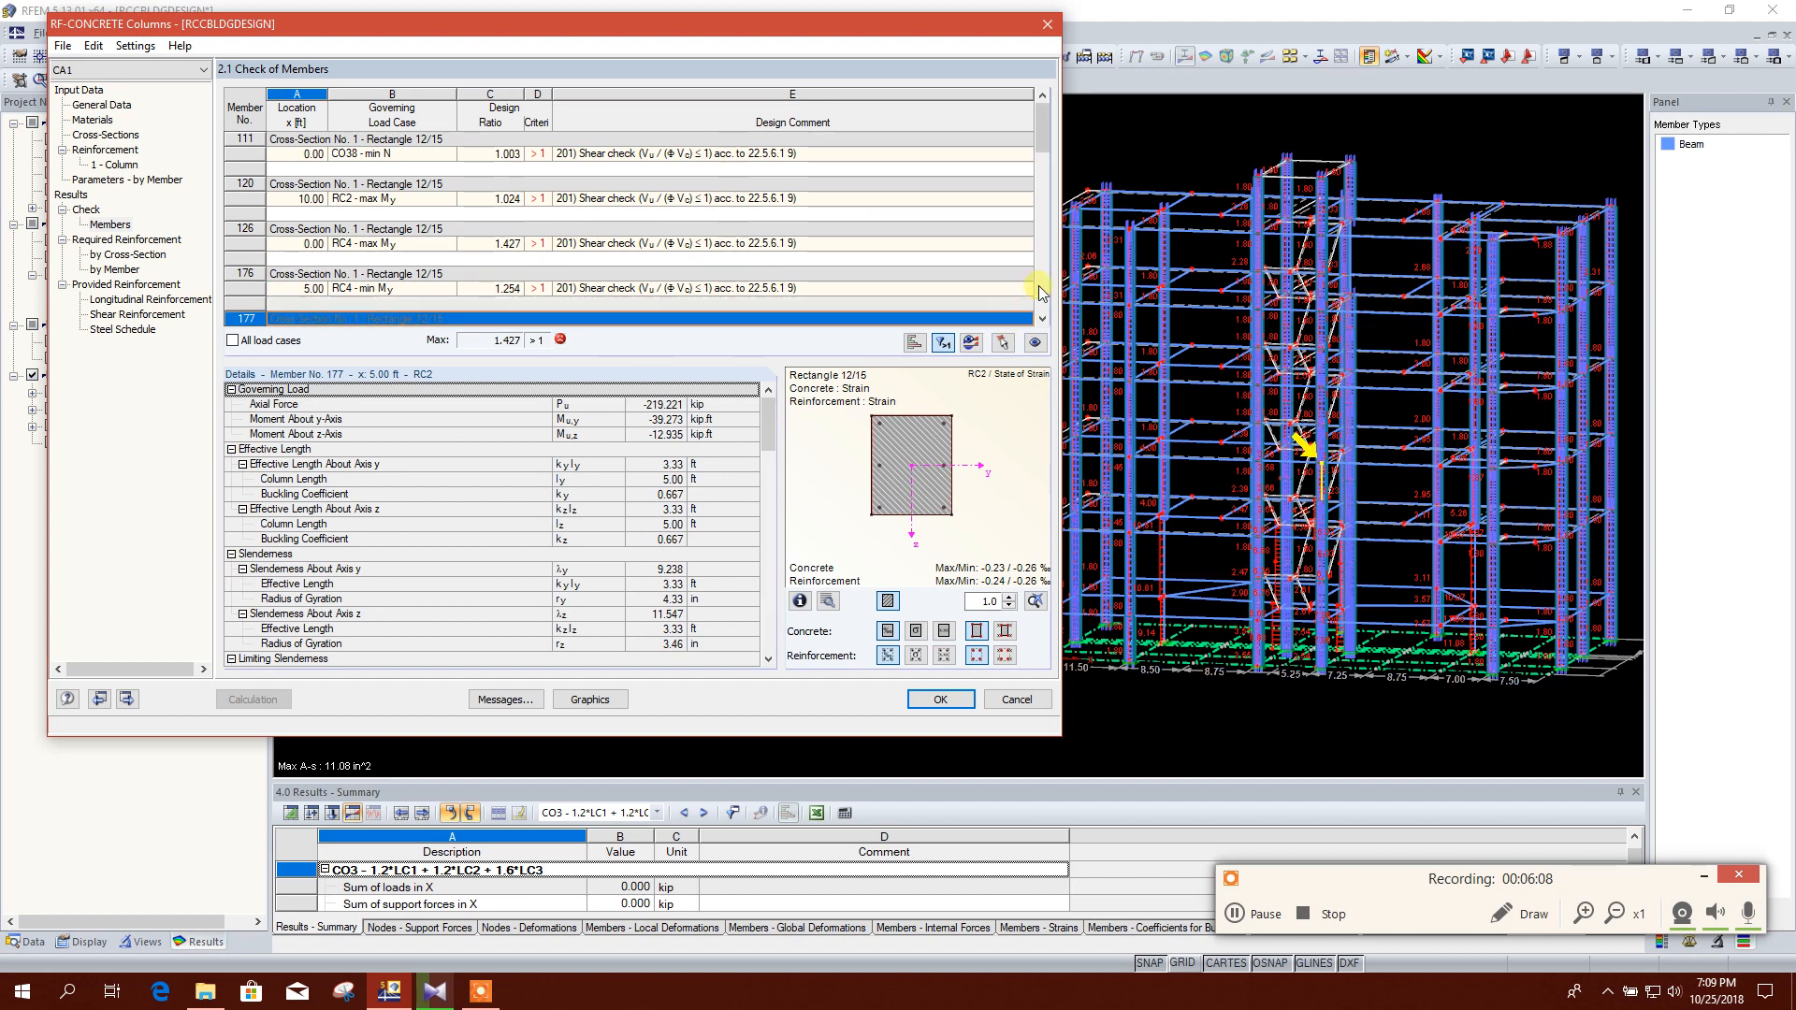
drag(1038, 149, 1040, 180)
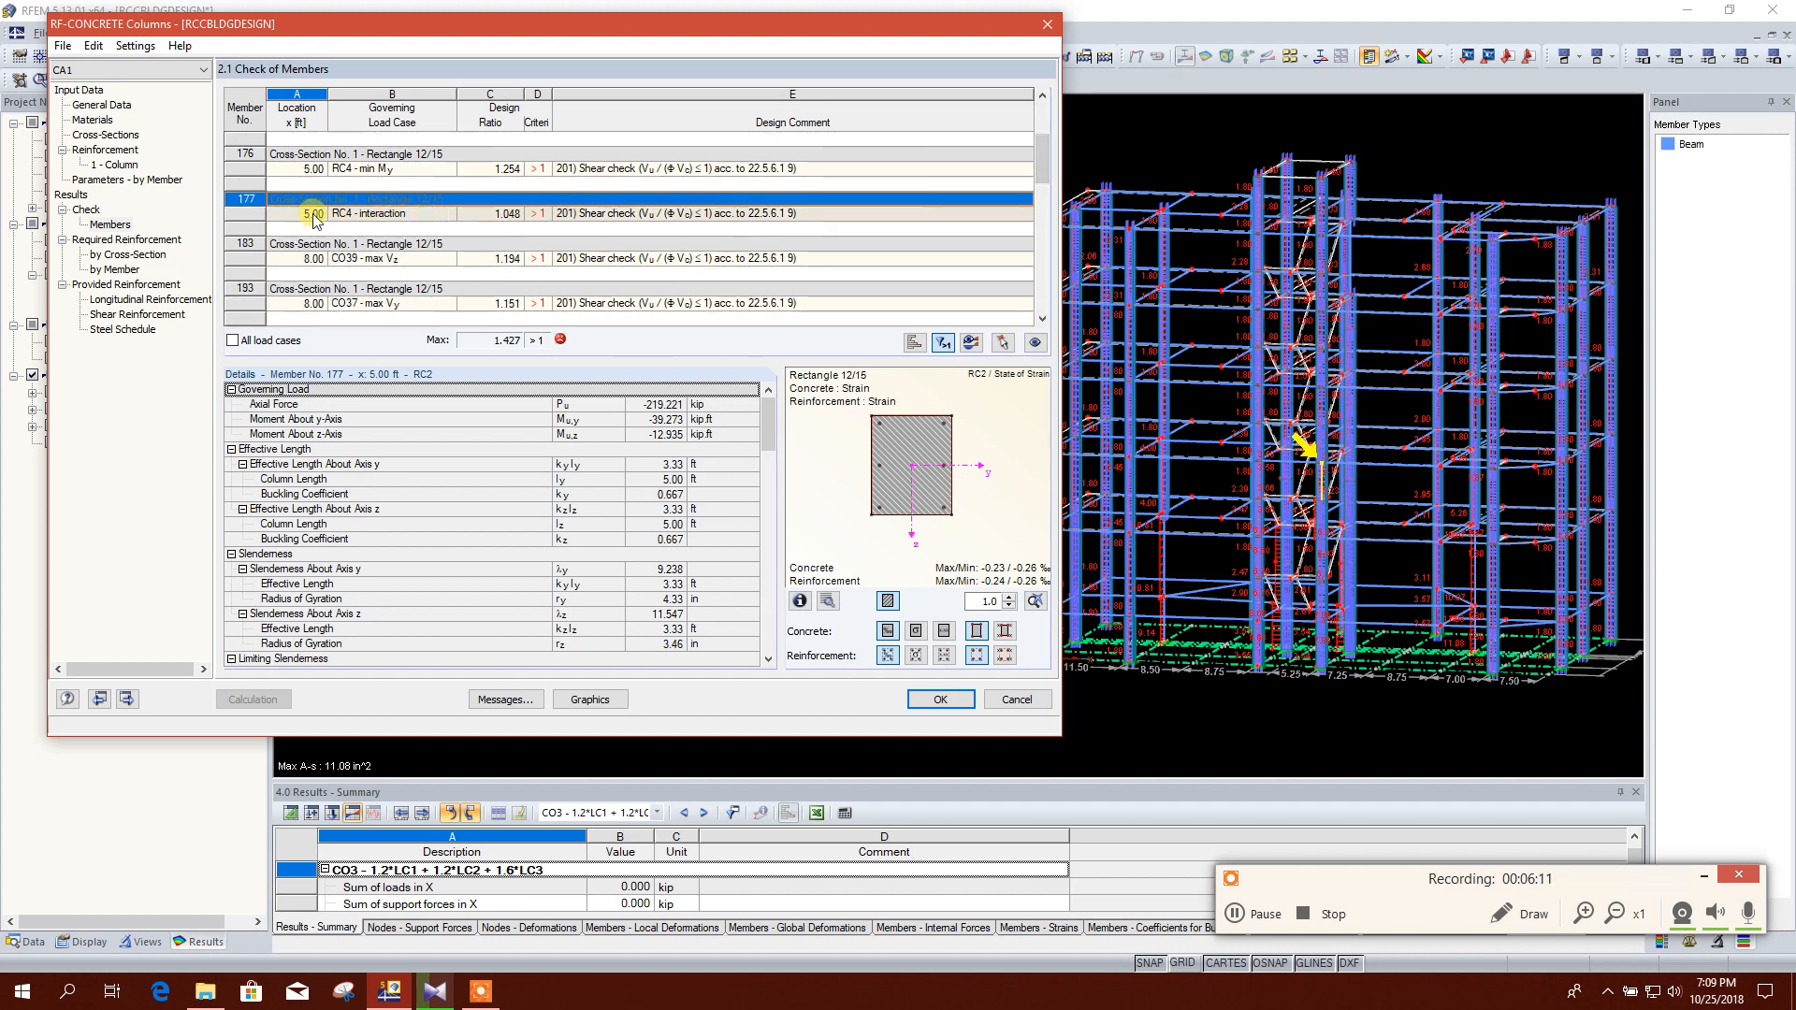
click(499, 249)
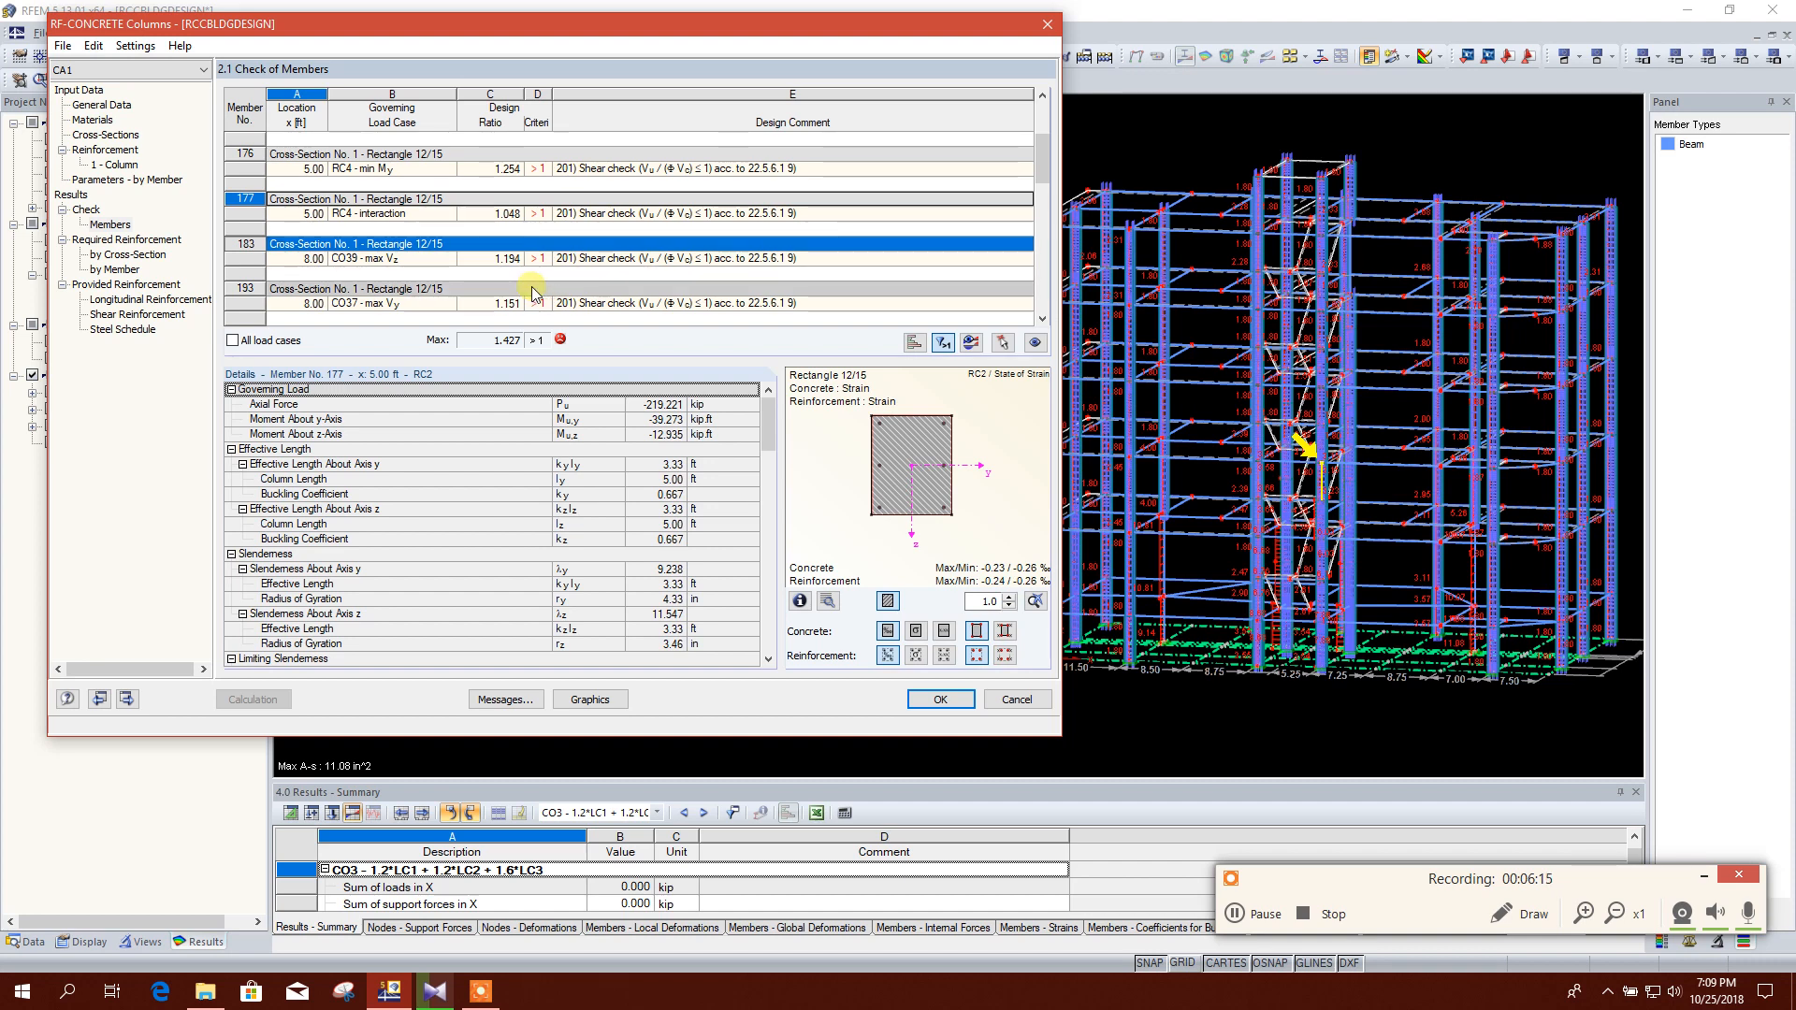
Step: Close the column design module and inspect the rendered column reinforcement across the whole building
click(1018, 701)
click(521, 407)
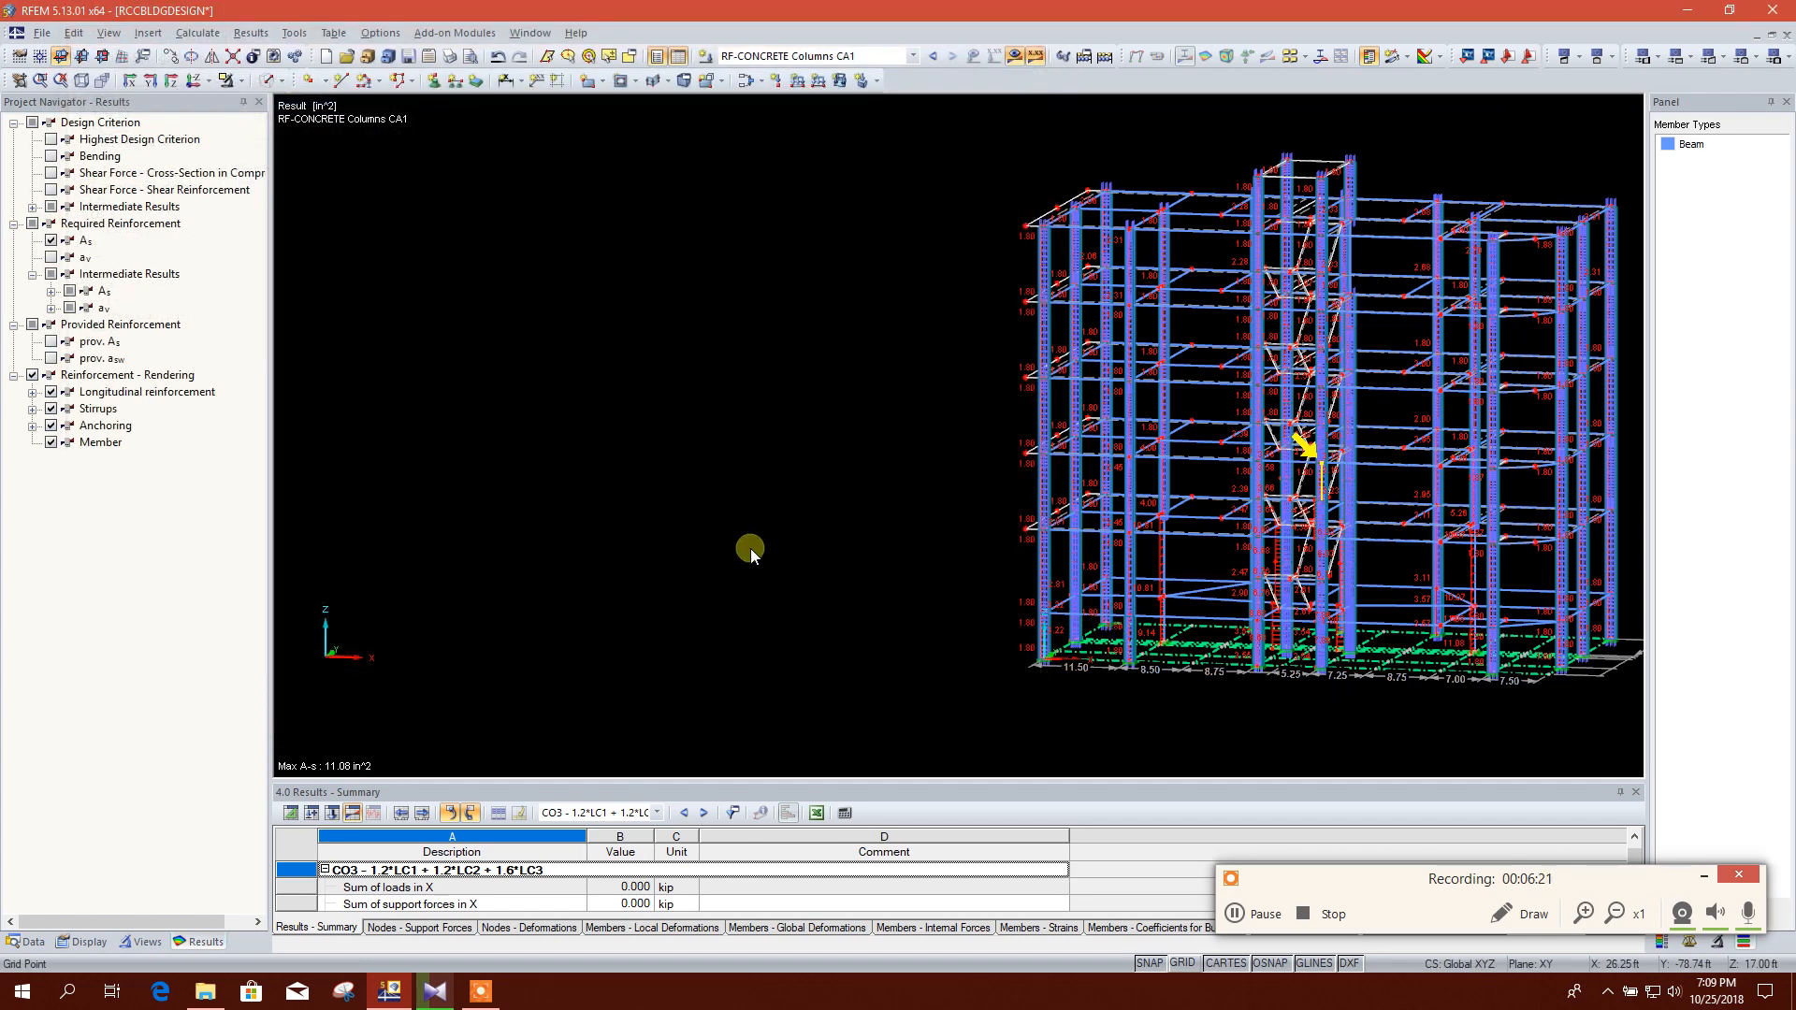
middle_drag(1421, 555, 999, 594)
scroll(1127, 545, down, 2)
scroll(1114, 519, up, 5)
scroll(950, 548, down, 3)
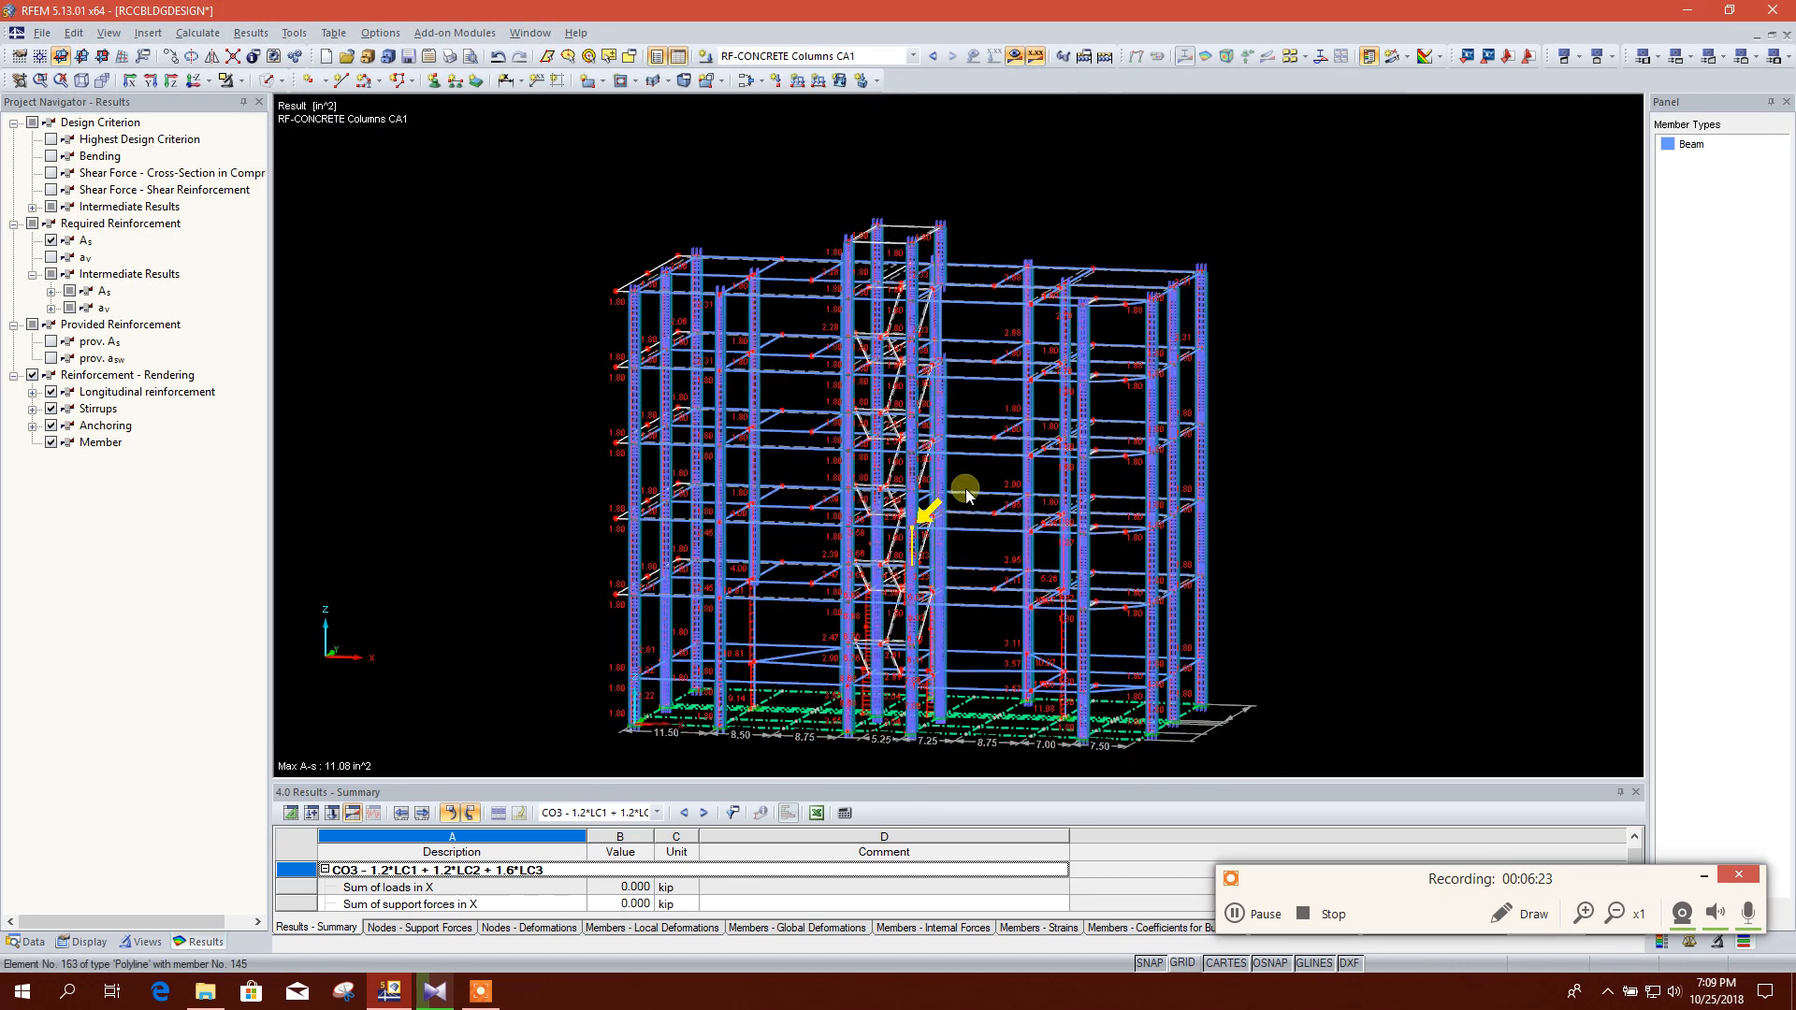
scroll(966, 496, up, 1)
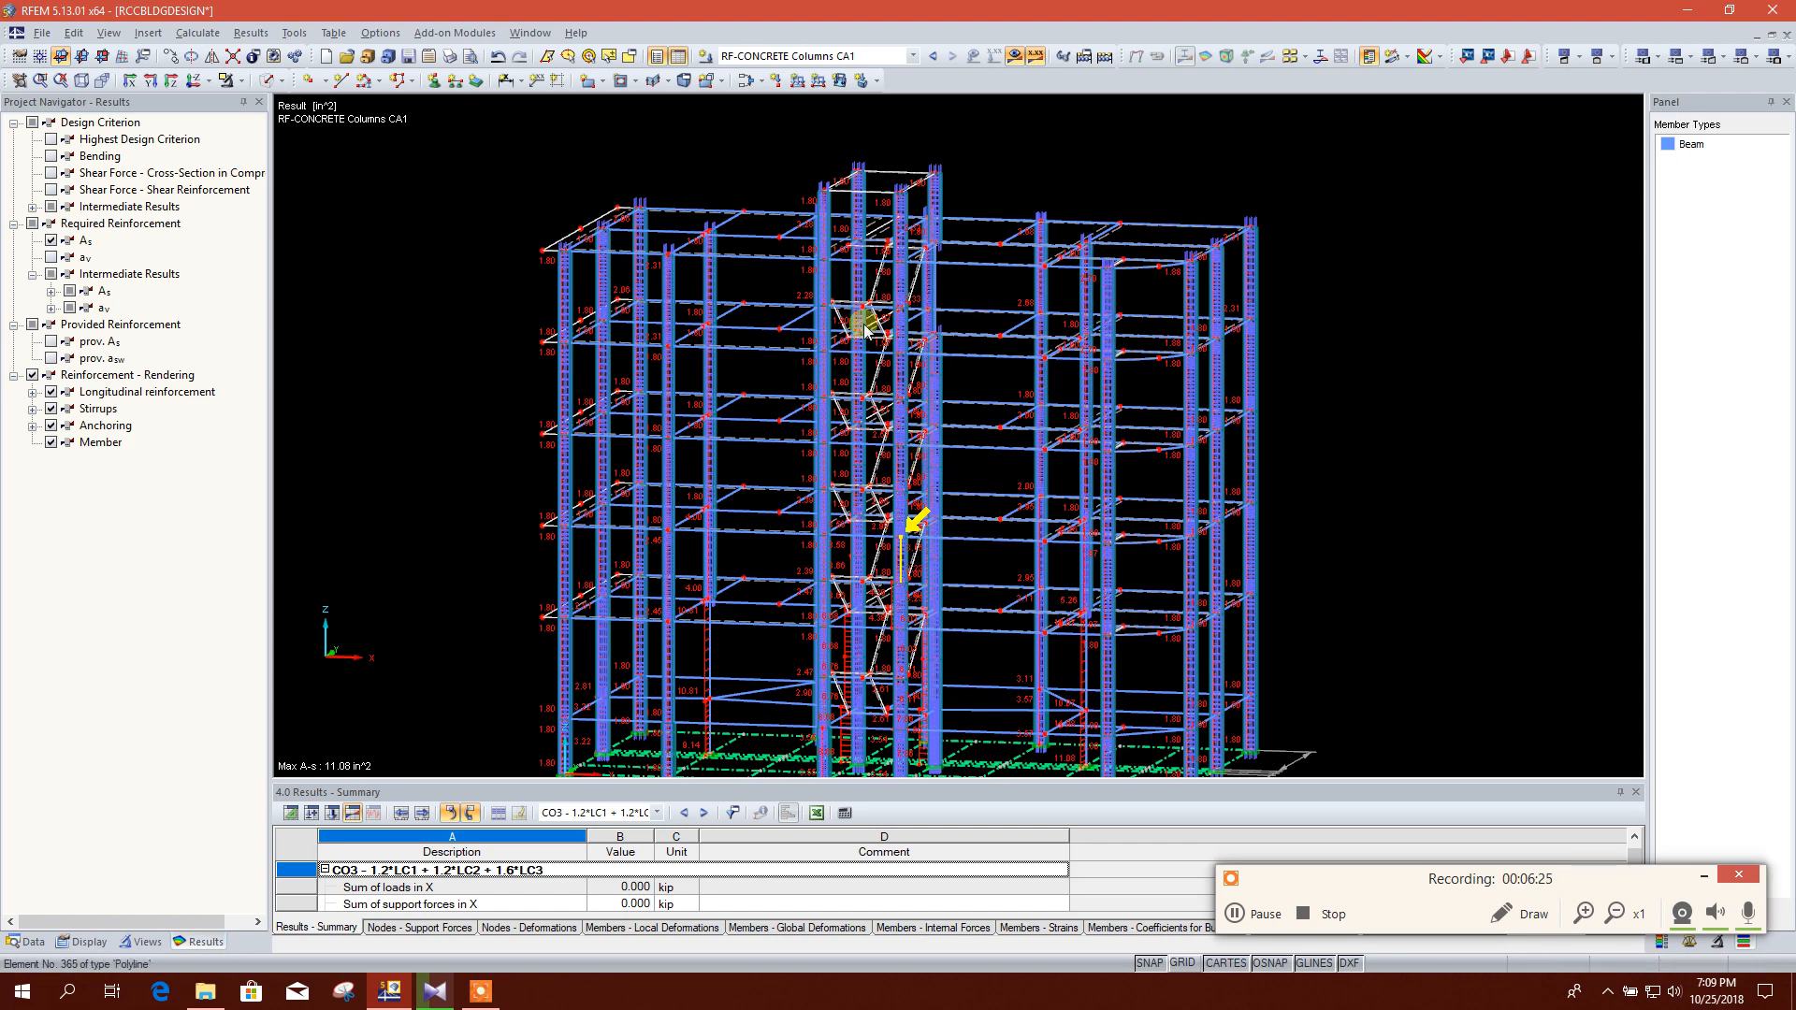
Step: Hide the column design results on the model and open the RF-CONCRETE Surfaces add-on module
middle_drag(422, 282, 451, 271)
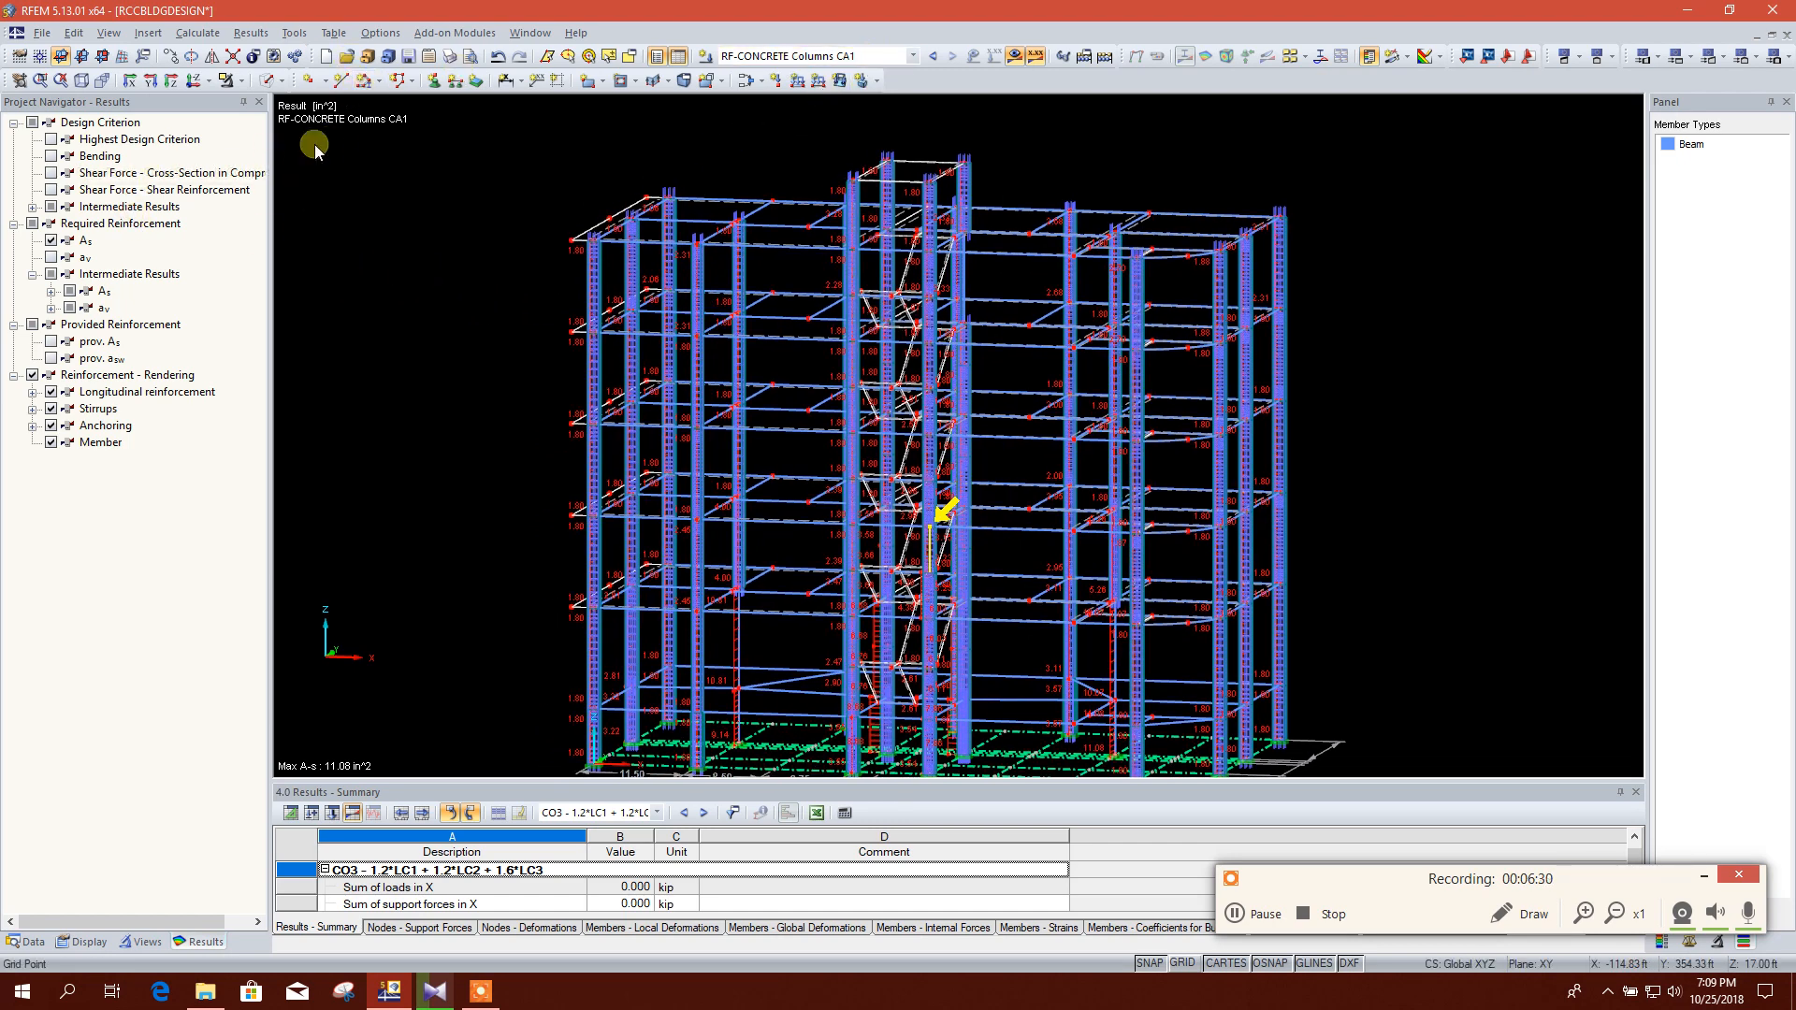
click(1014, 55)
scroll(483, 206, down, 3)
scroll(490, 224, up, 8)
middle_drag(493, 227, 506, 285)
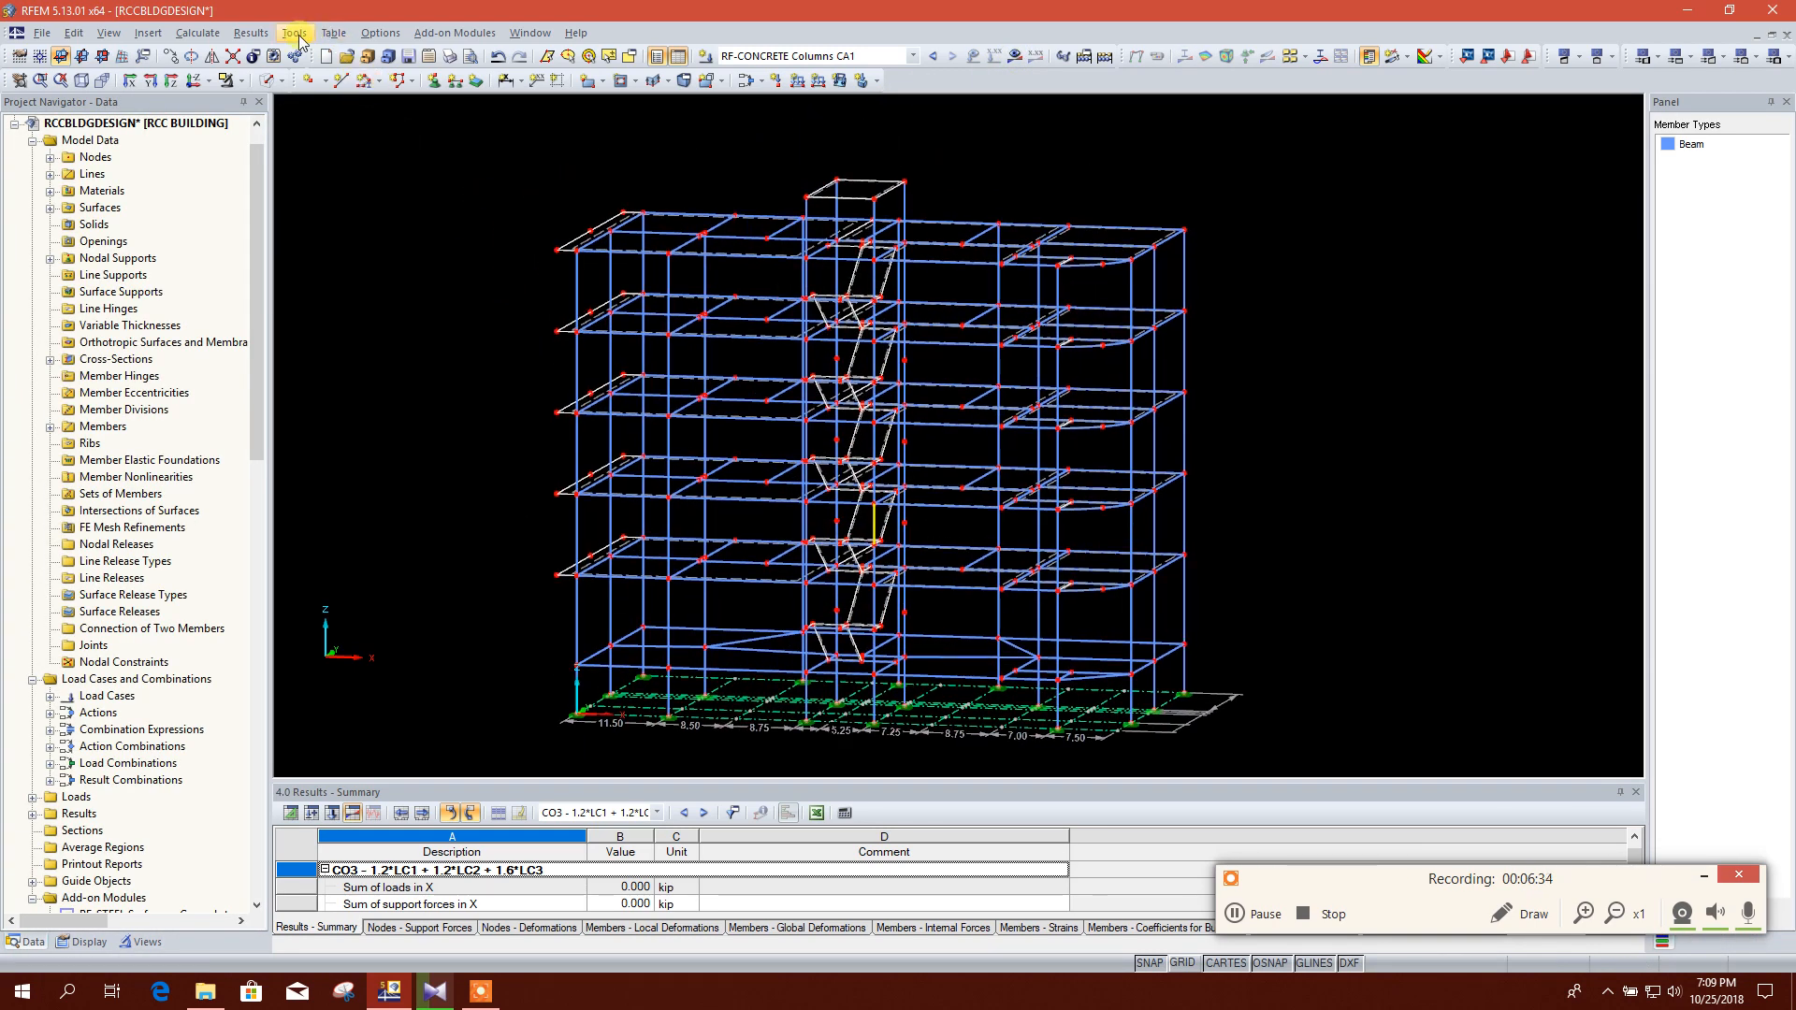
click(434, 35)
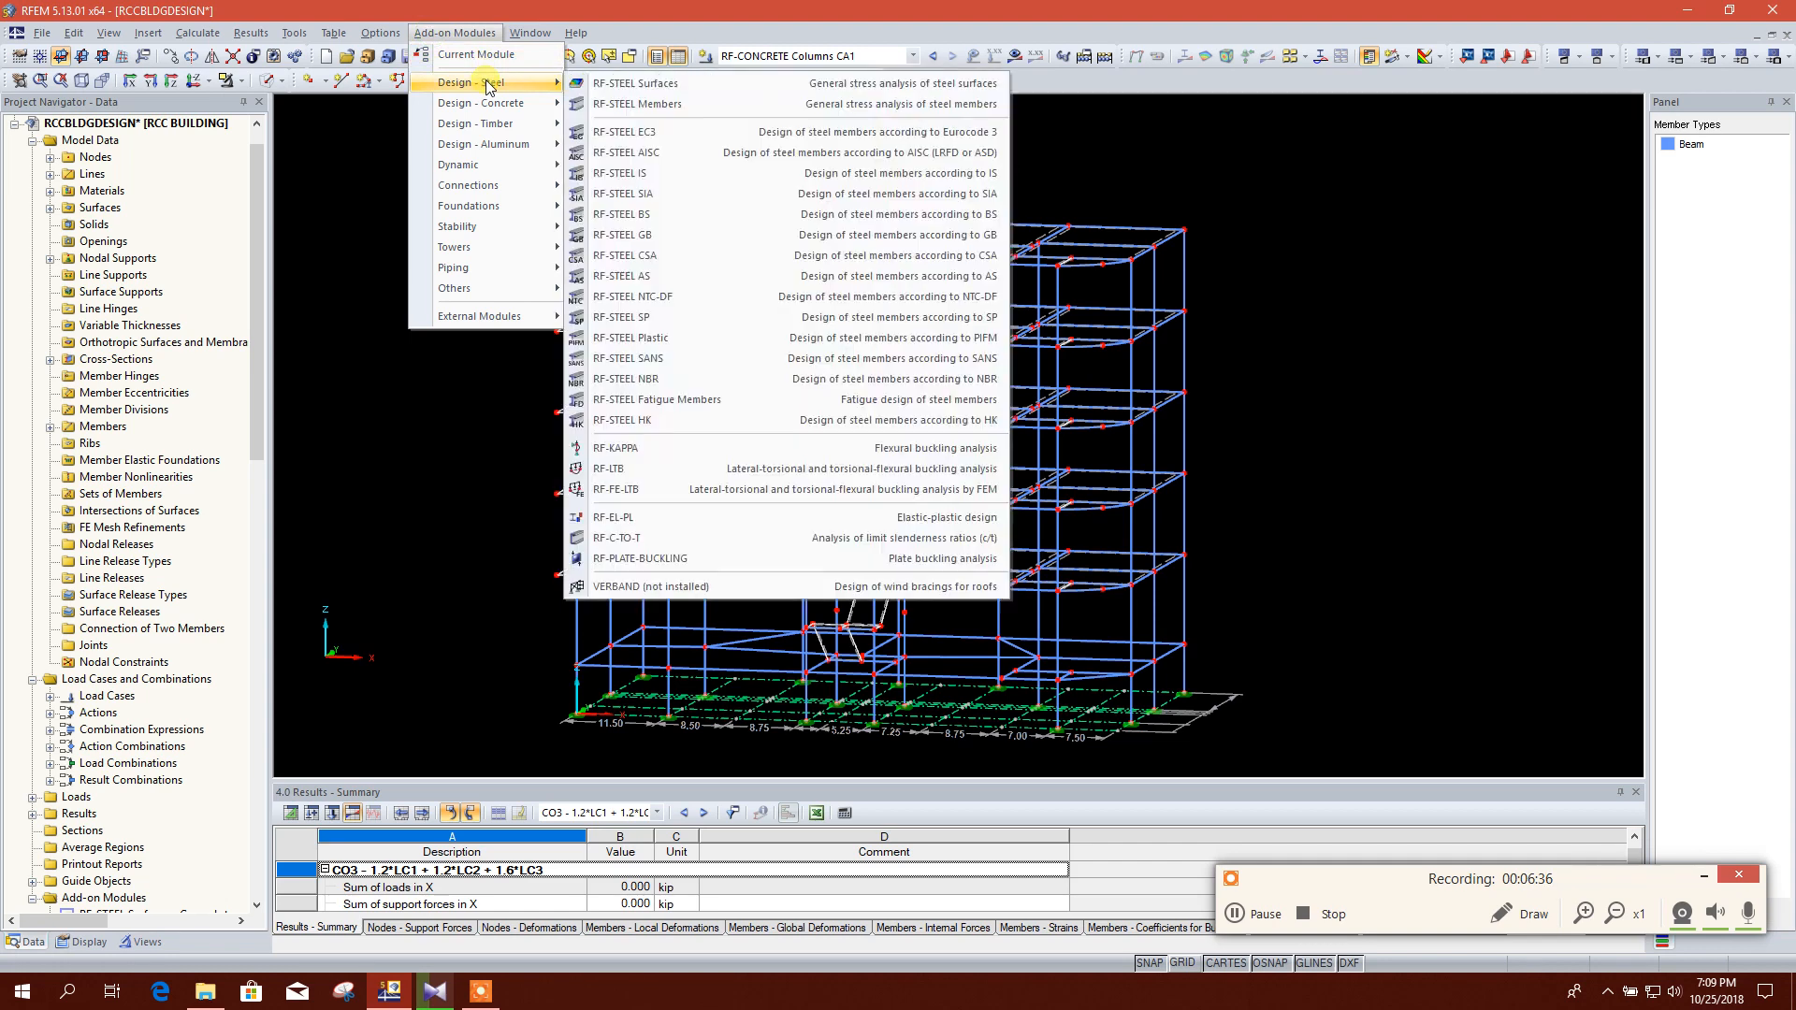
mouse_move(496, 102)
click(674, 104)
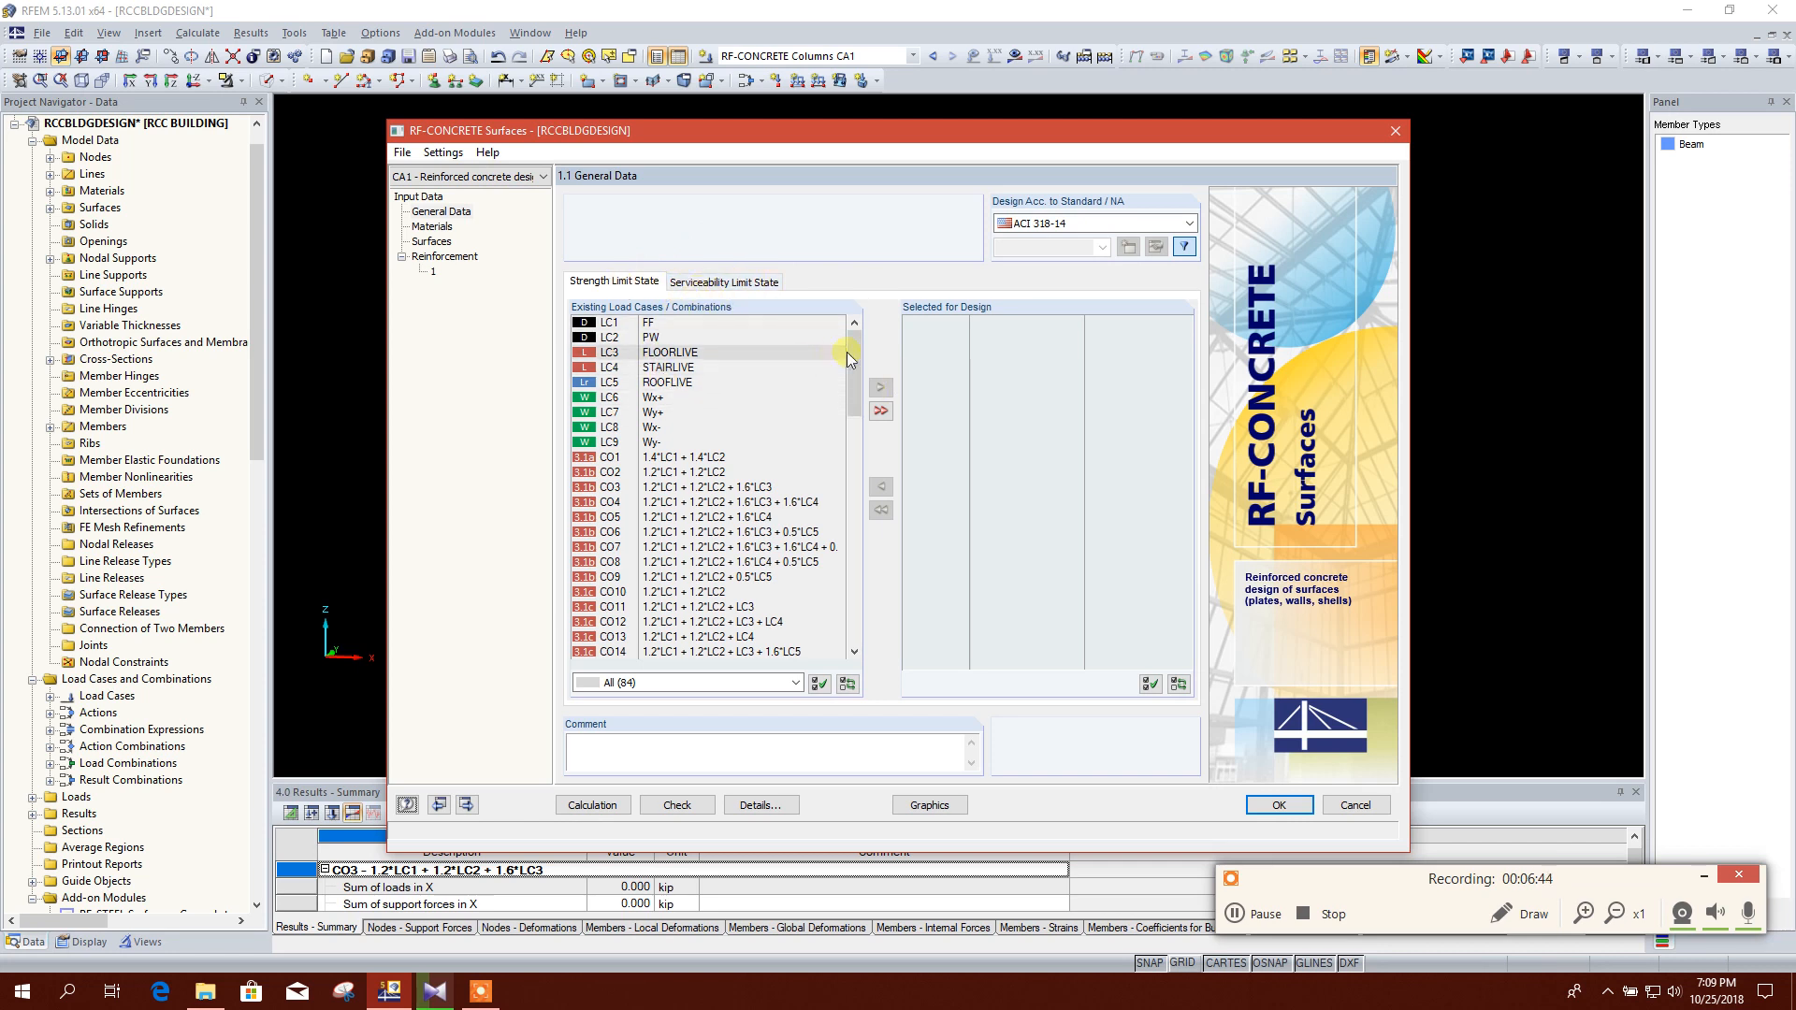
Step: Assign load combinations CO1 to CO65 to the strength limit state design, leaving out load cases LC1 to LC9
drag(680, 456, 692, 479)
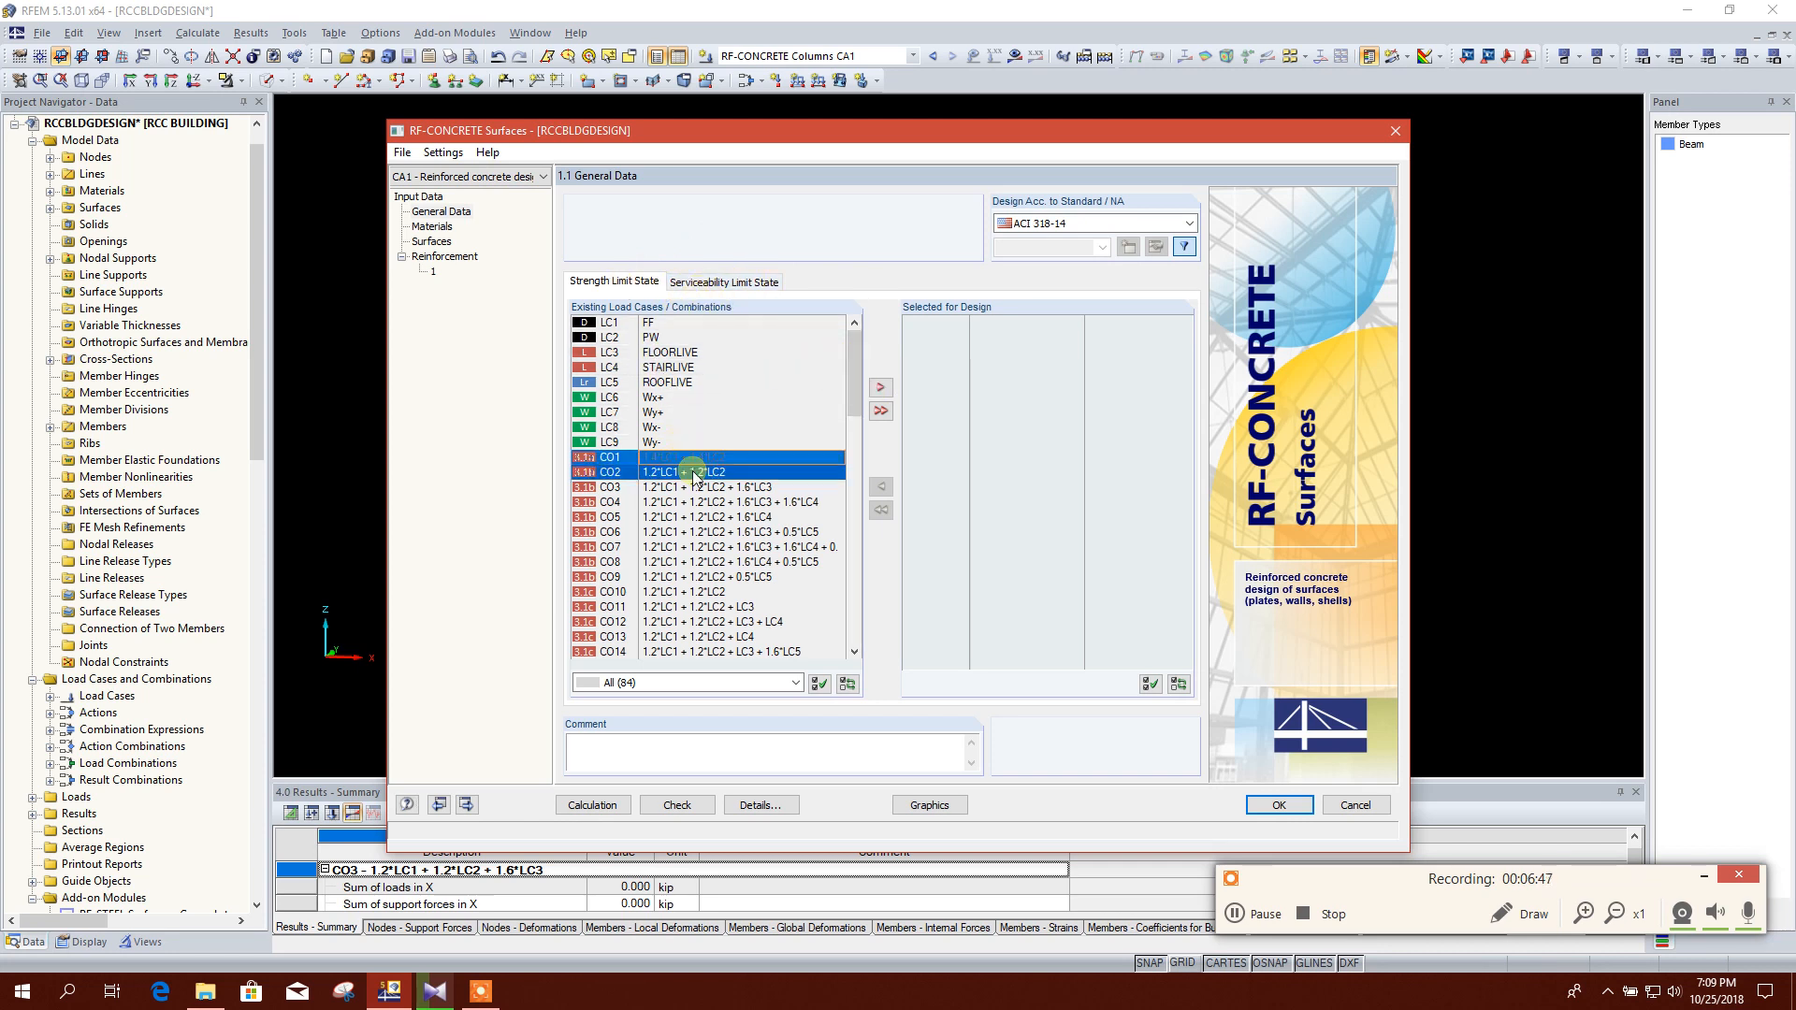
drag(692, 479, 711, 598)
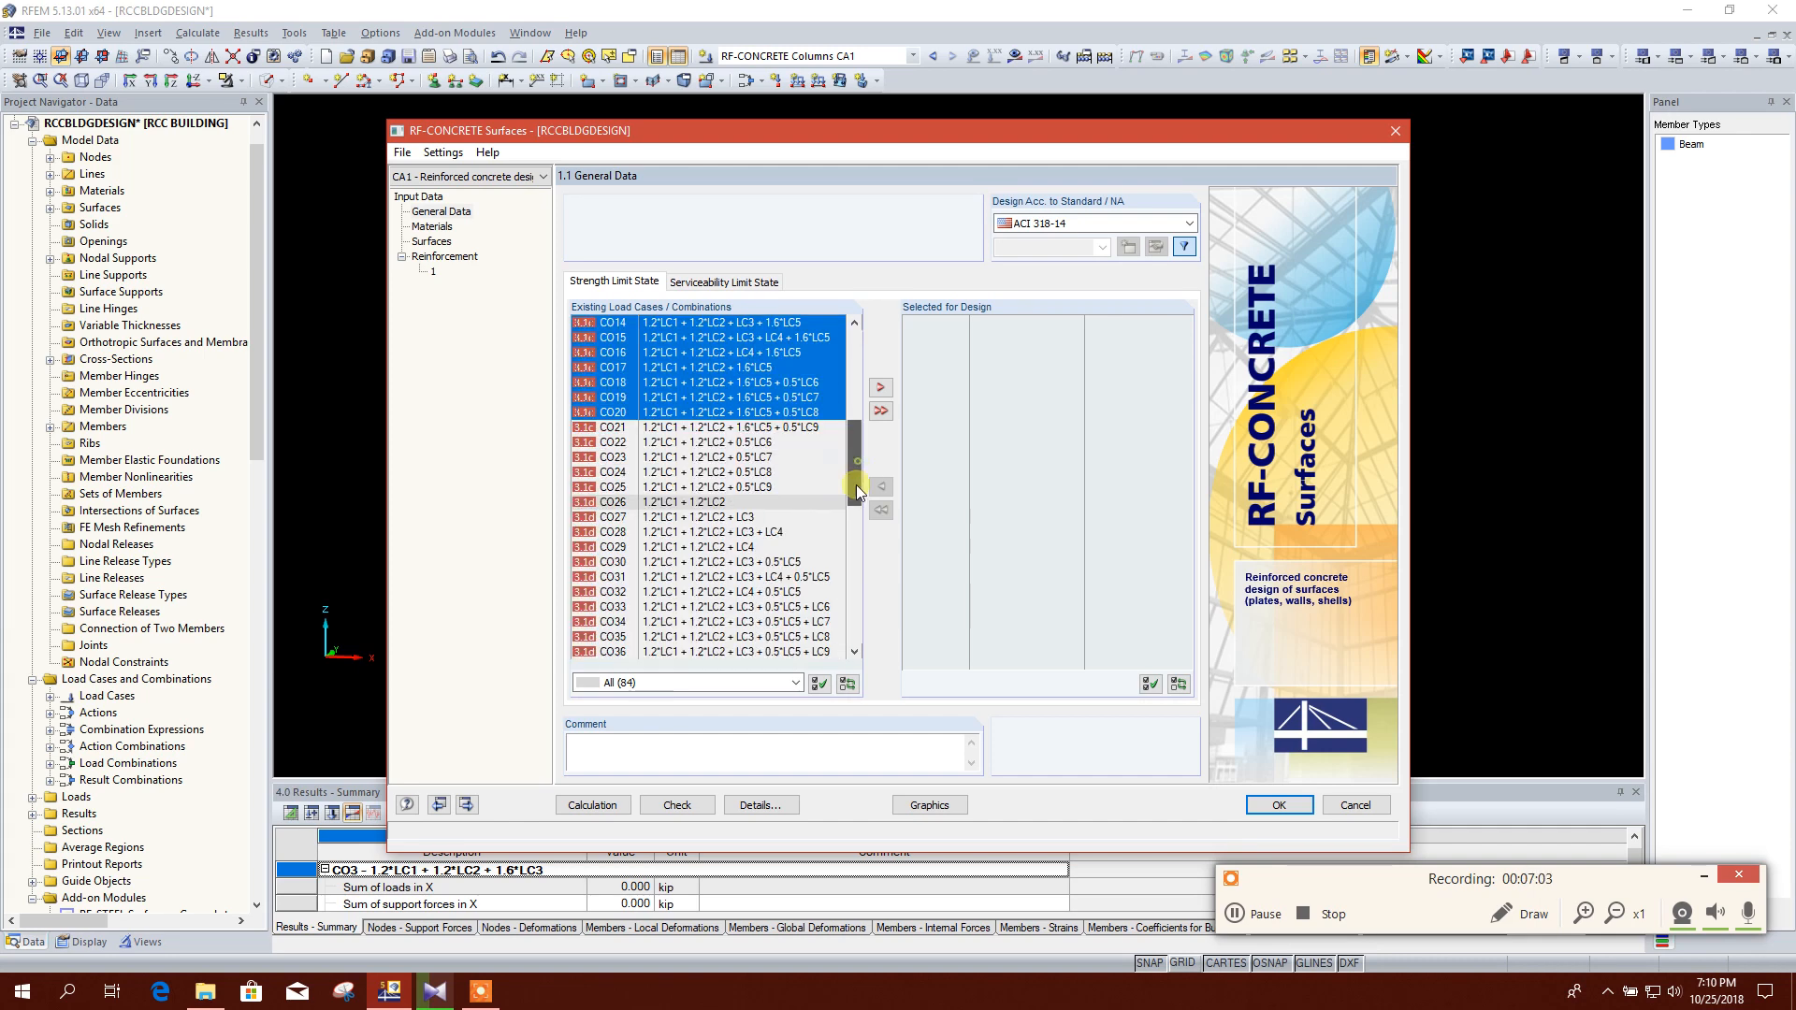
drag(854, 566, 881, 340)
shift+click(716, 536)
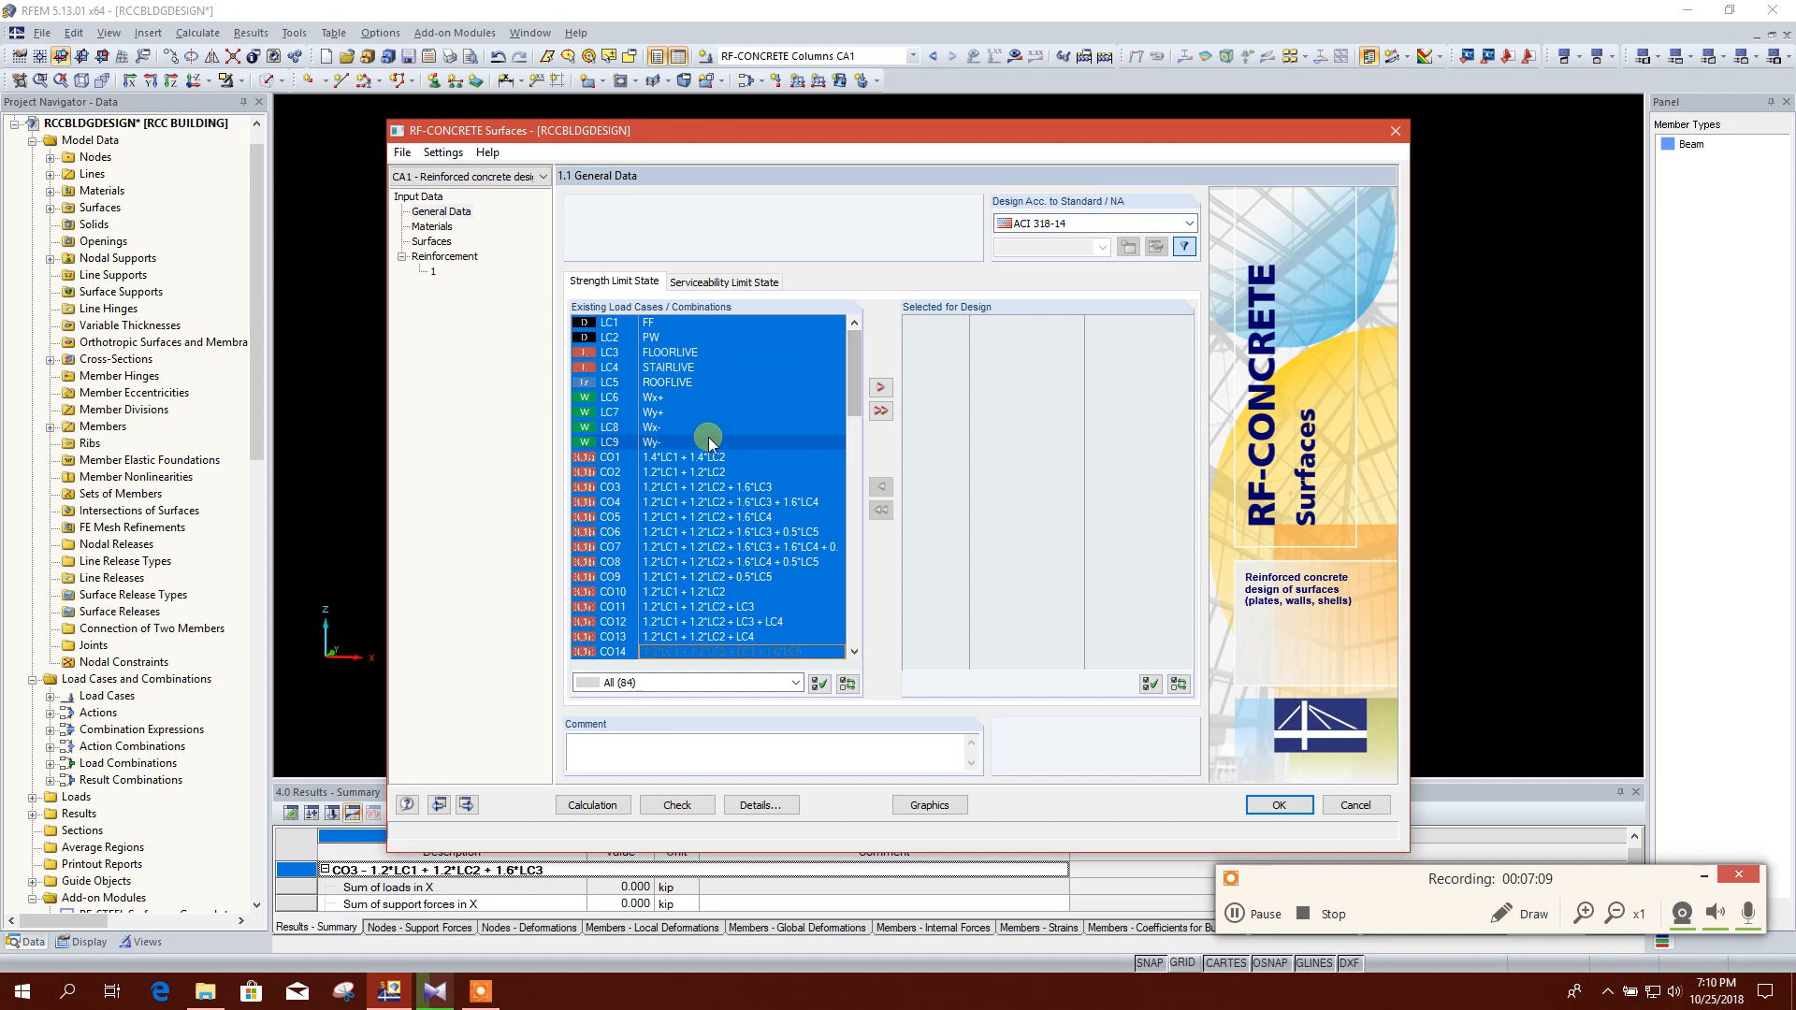
ctrl+click(674, 442)
ctrl+click(682, 424)
ctrl+click(683, 411)
ctrl+click(686, 396)
ctrl+click(689, 382)
ctrl+click(692, 366)
ctrl+click(696, 352)
ctrl+click(701, 337)
ctrl+click(700, 322)
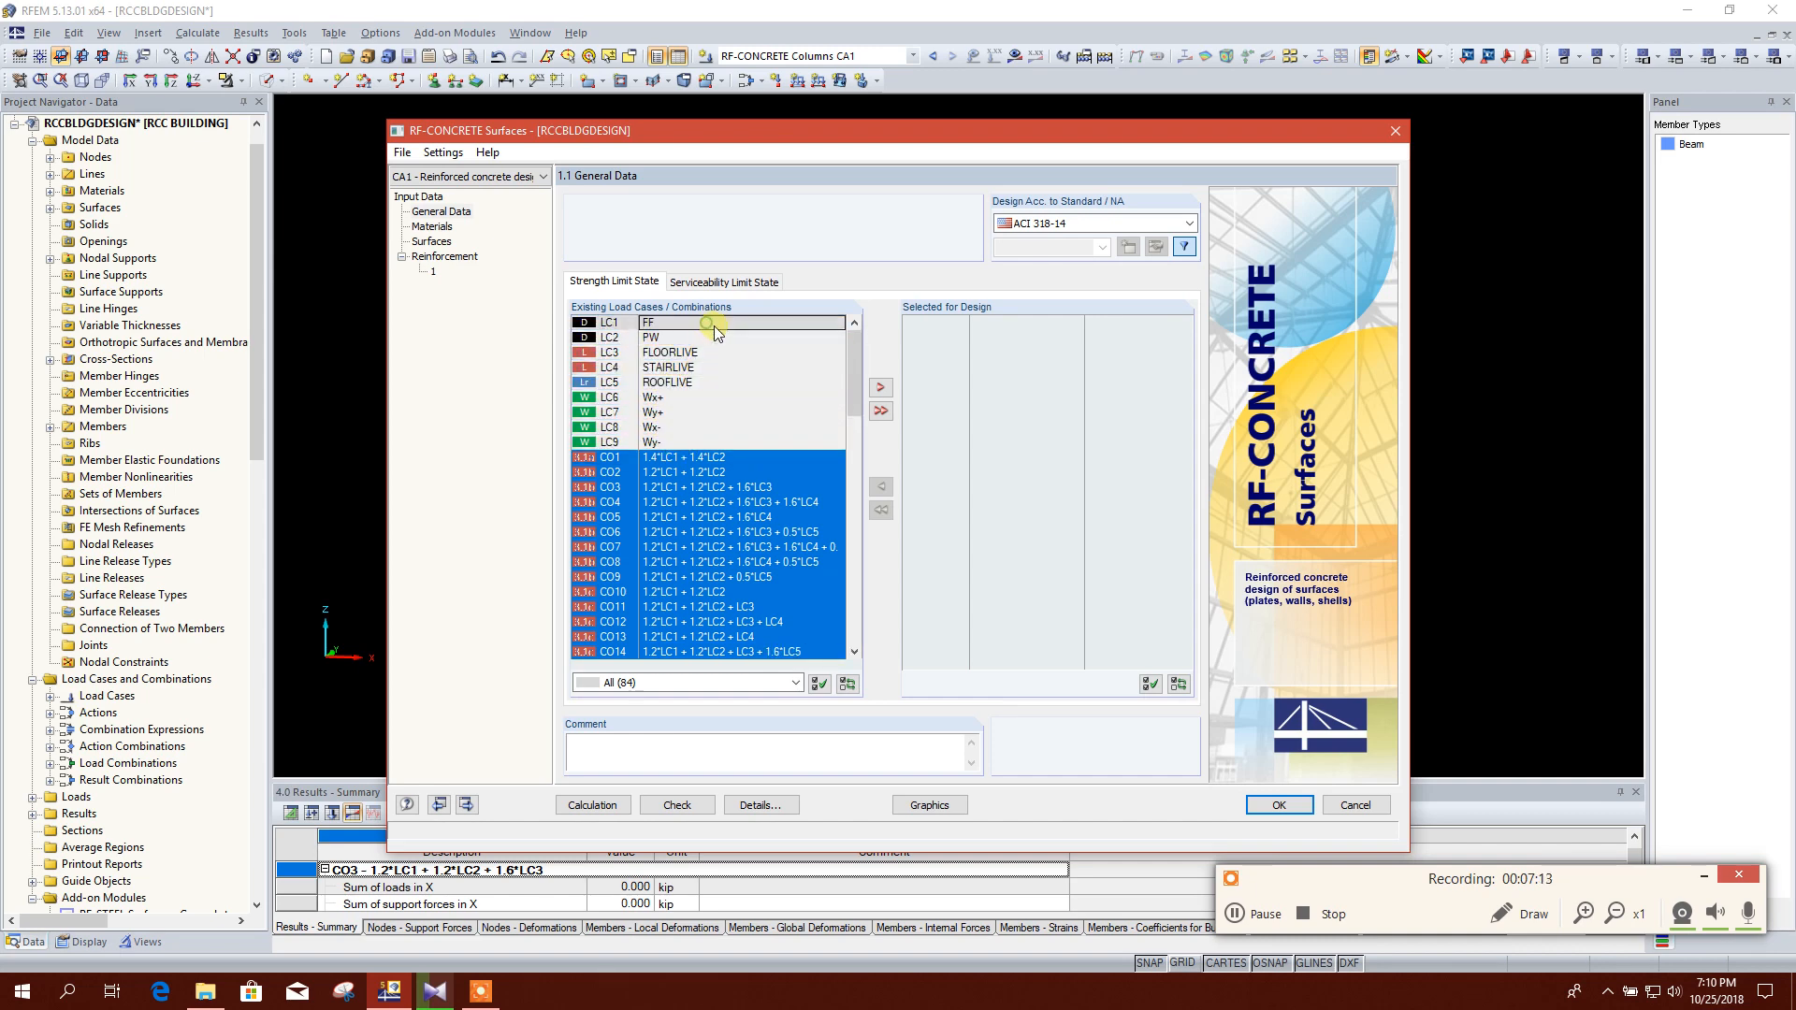
click(880, 386)
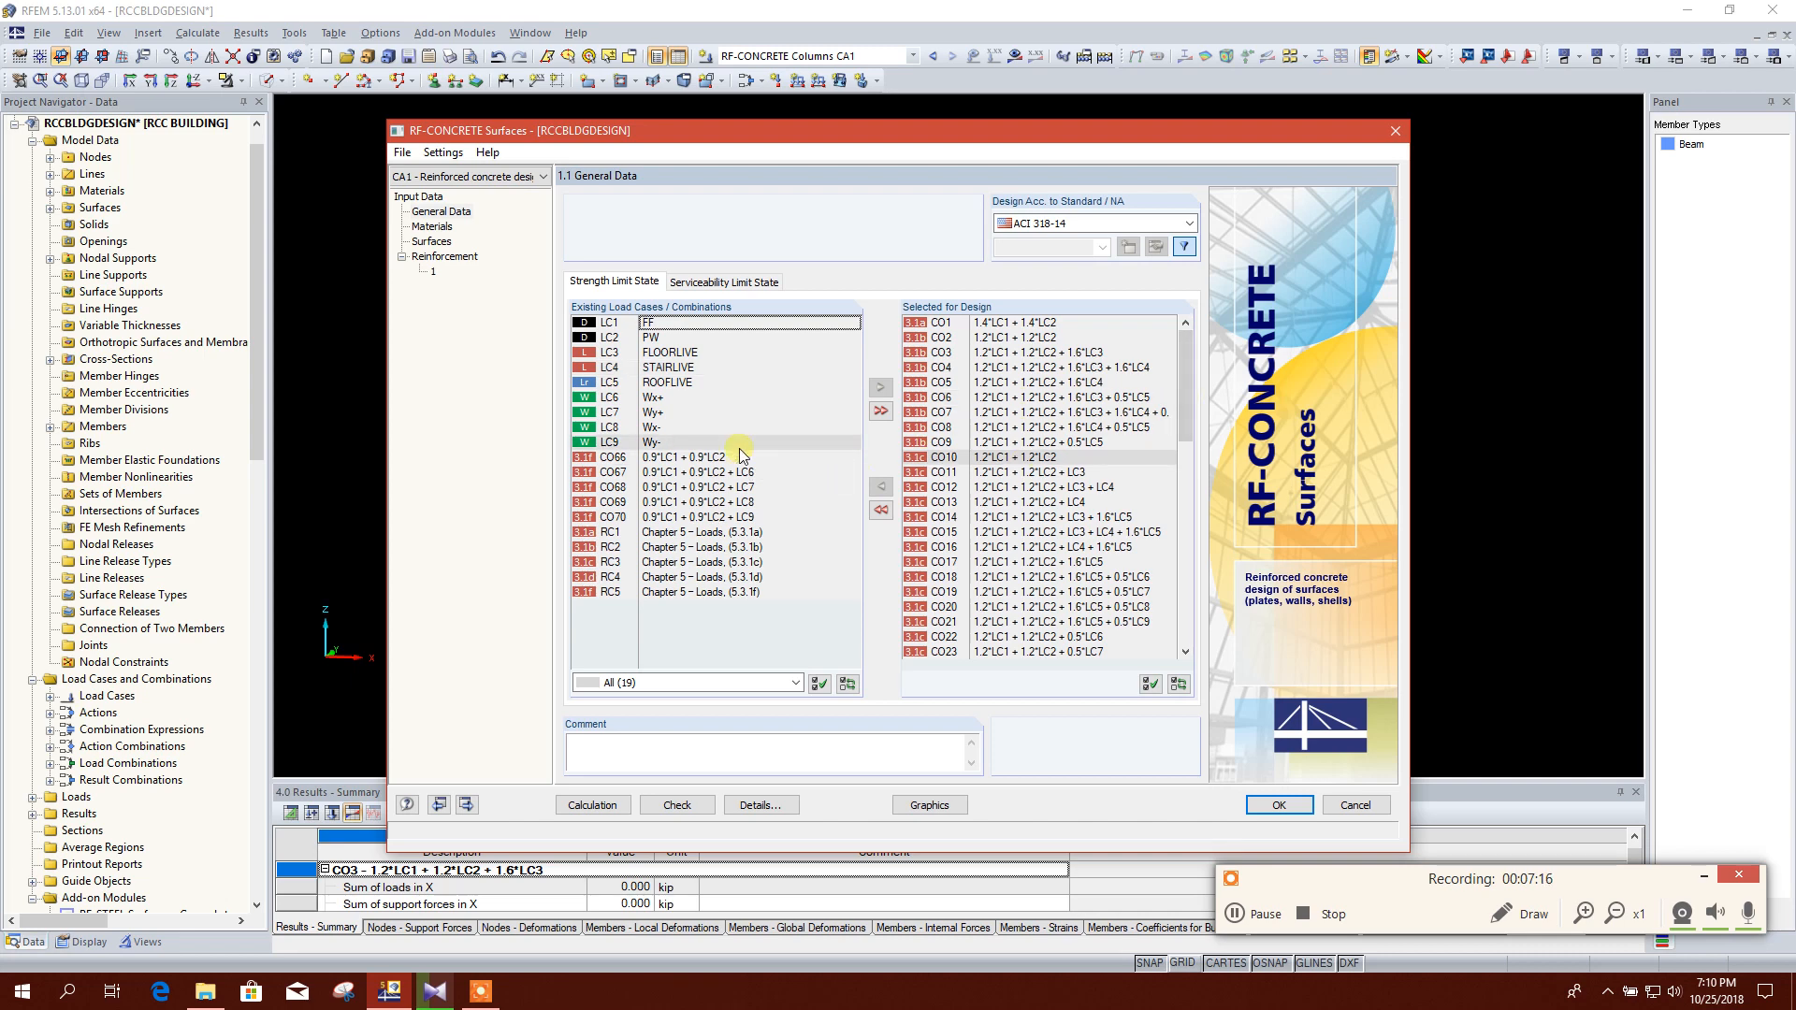
Step: Assign load combinations CO66 to CO70 to the serviceability limit state design
click(725, 281)
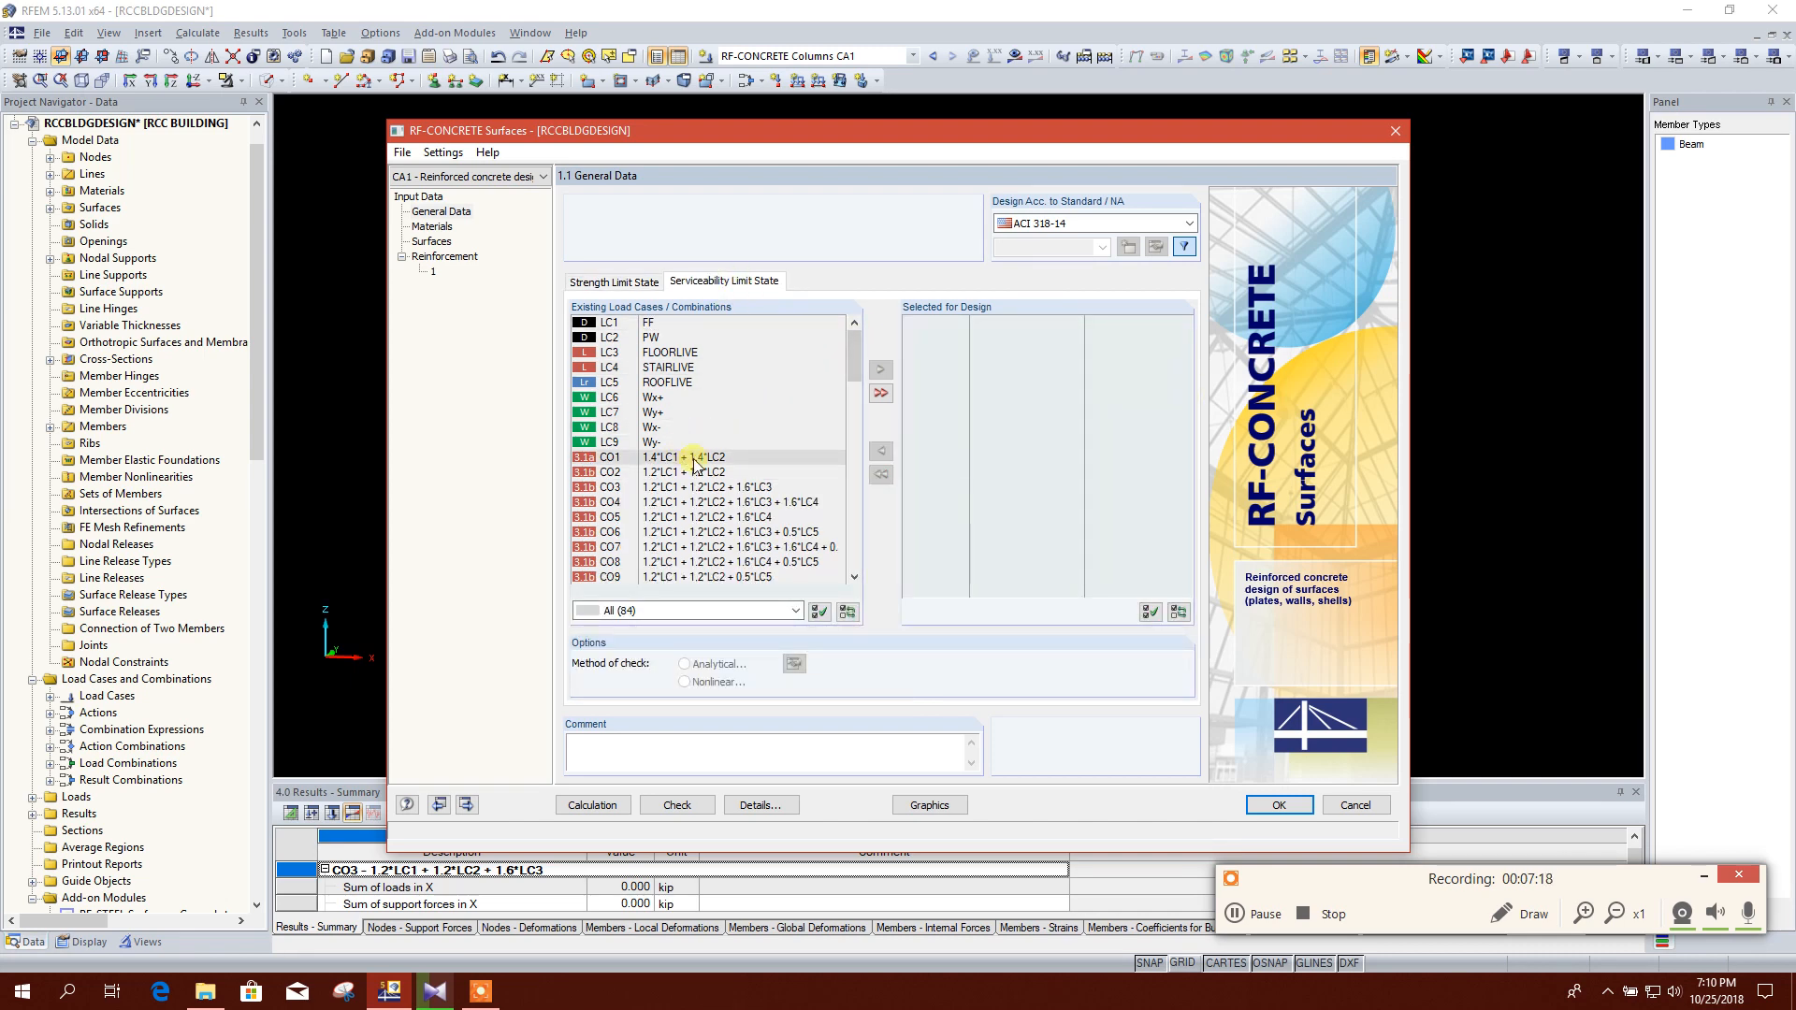
drag(855, 374, 853, 586)
click(719, 443)
shift+click(721, 458)
drag(721, 461, 721, 503)
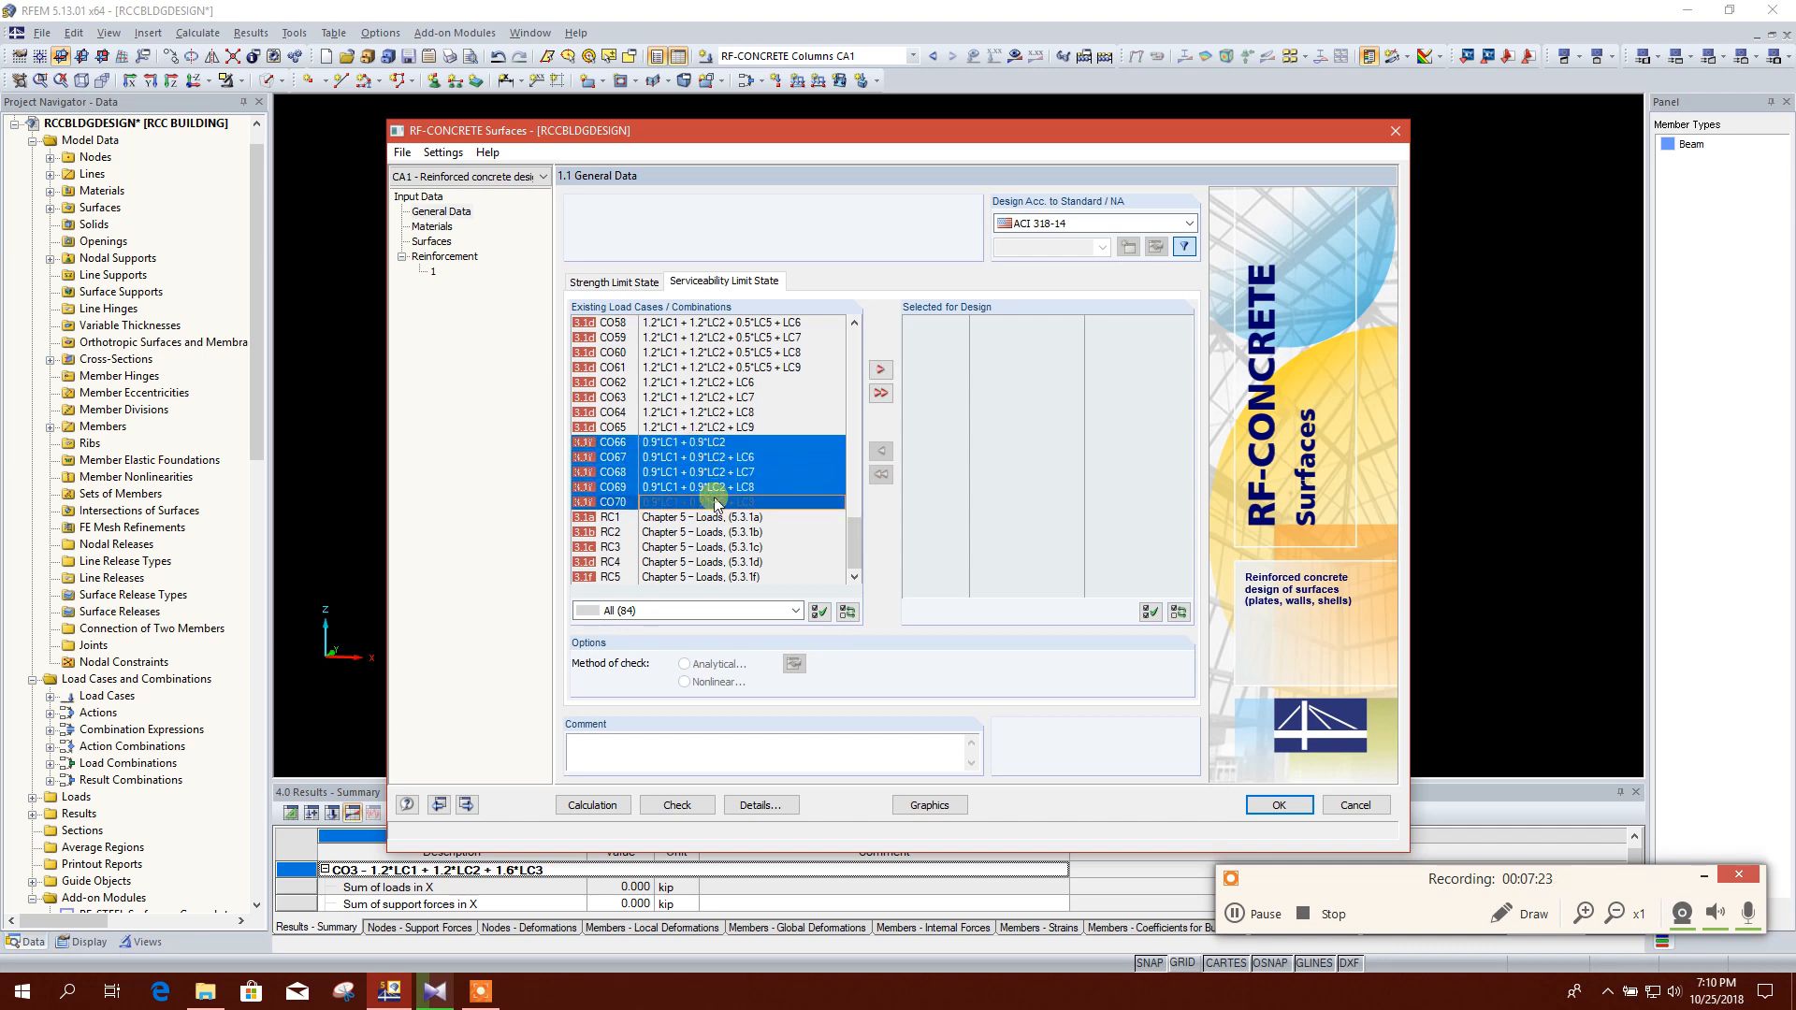
click(879, 371)
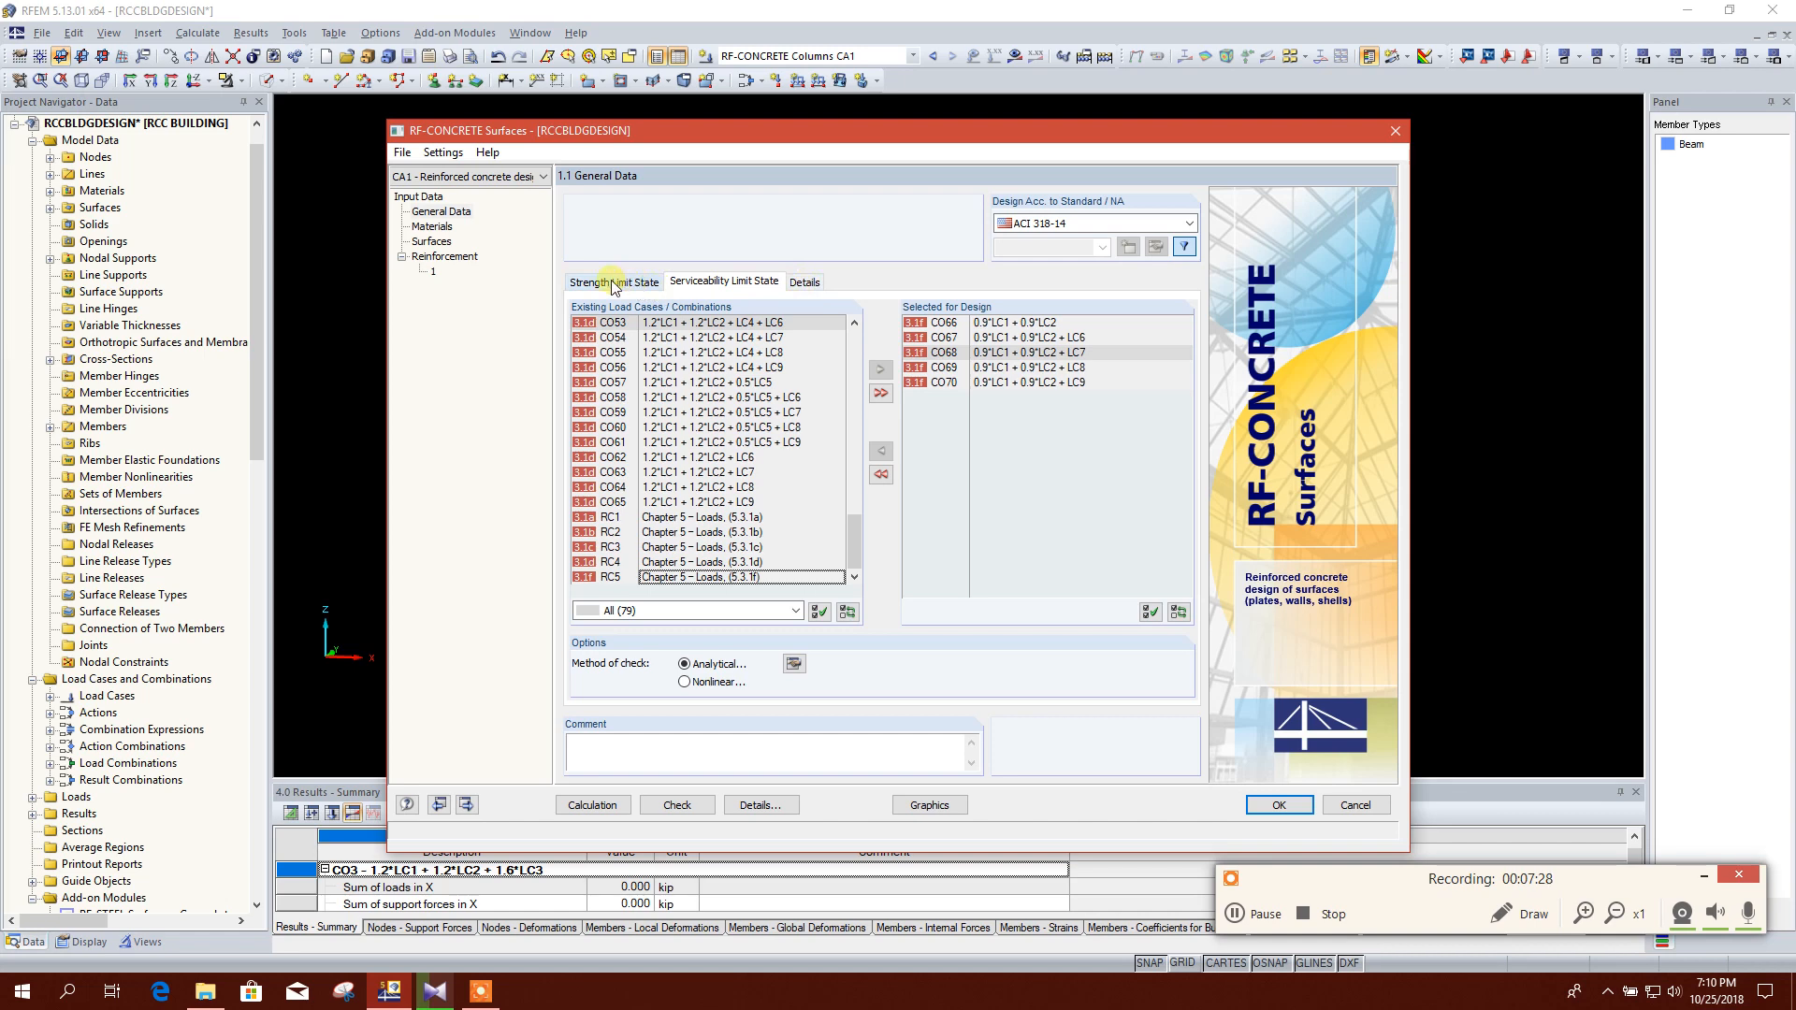
click(655, 285)
click(722, 282)
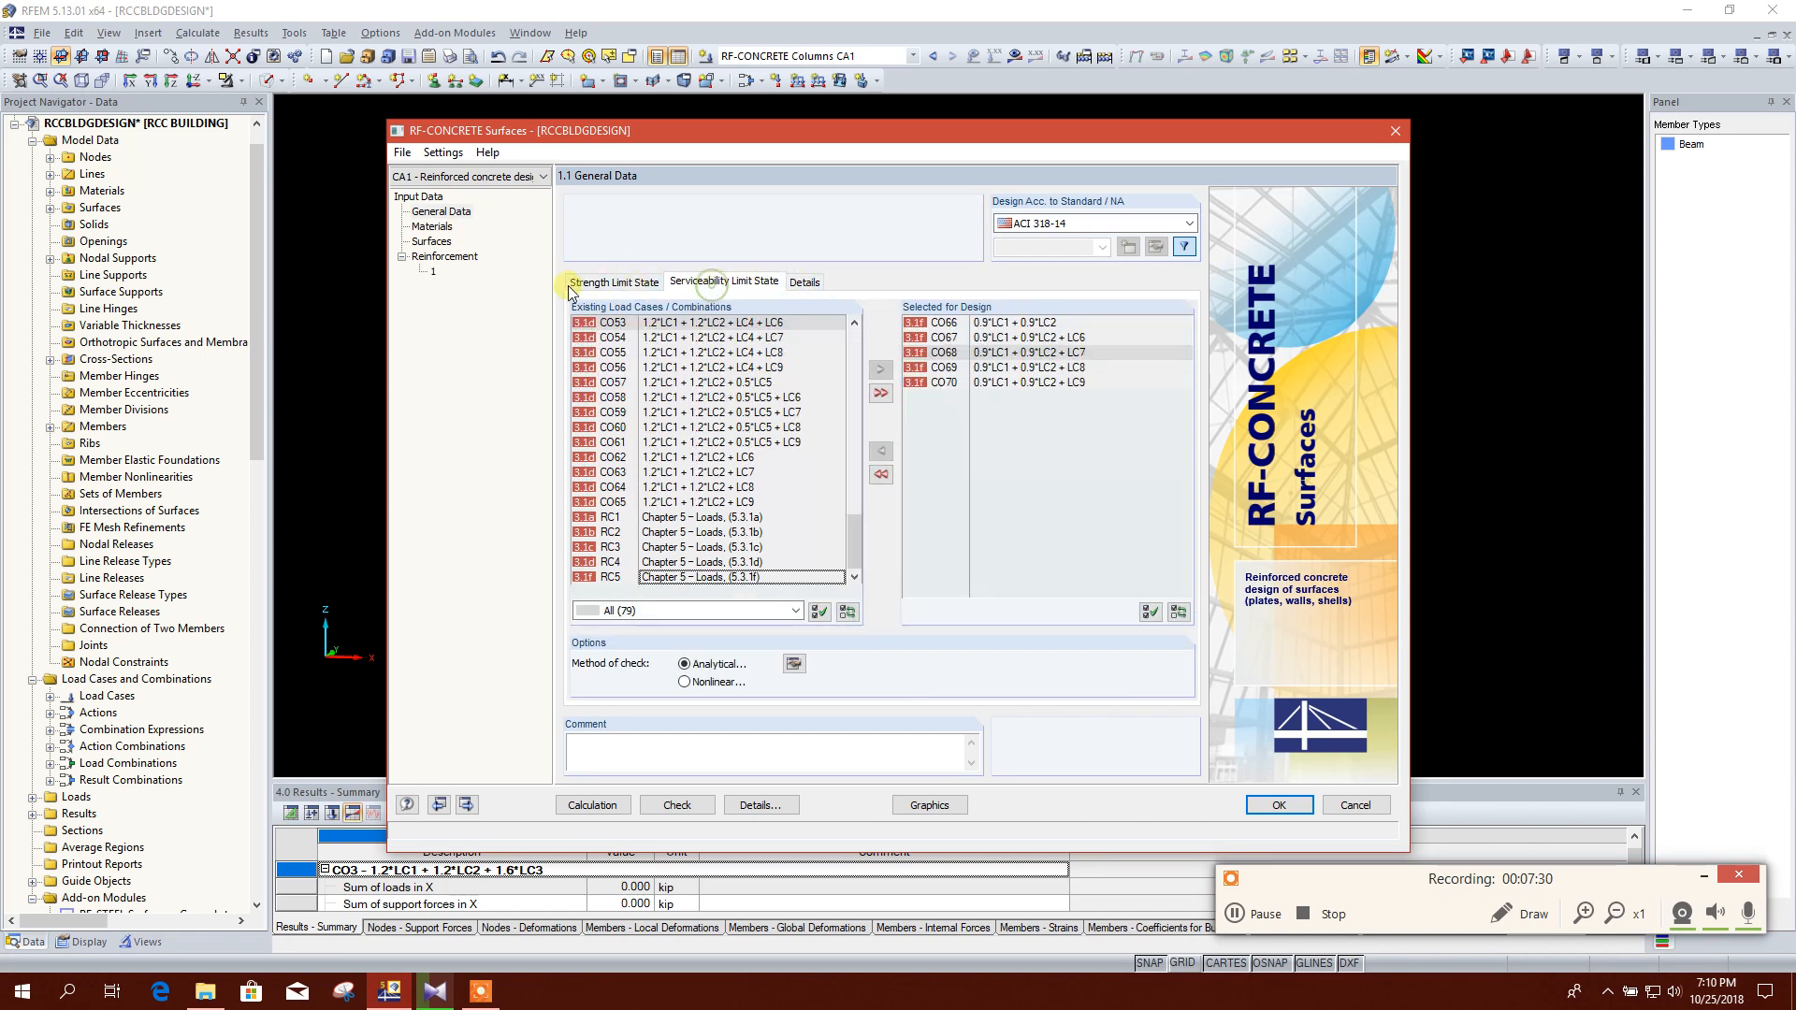
click(818, 612)
Step: Describe the surface reinforcement group as Slab and refer its concrete cover to the edge
click(434, 227)
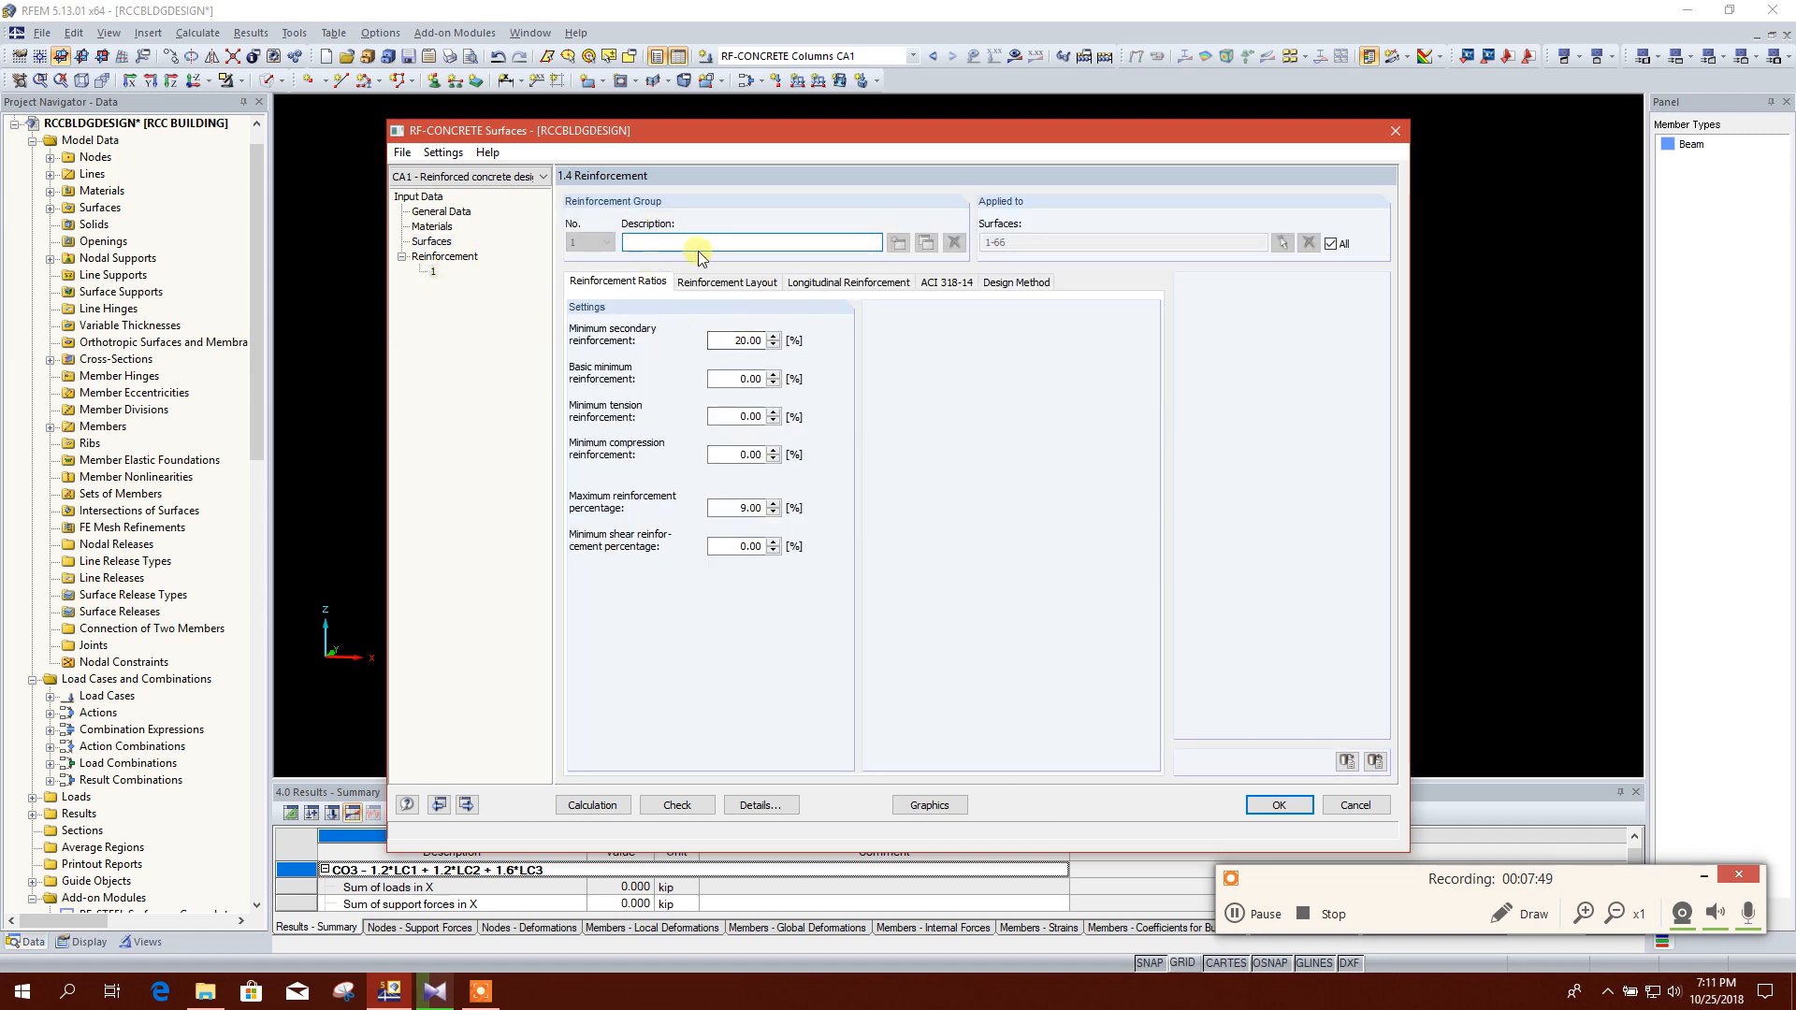
click(751, 241)
text(sla)
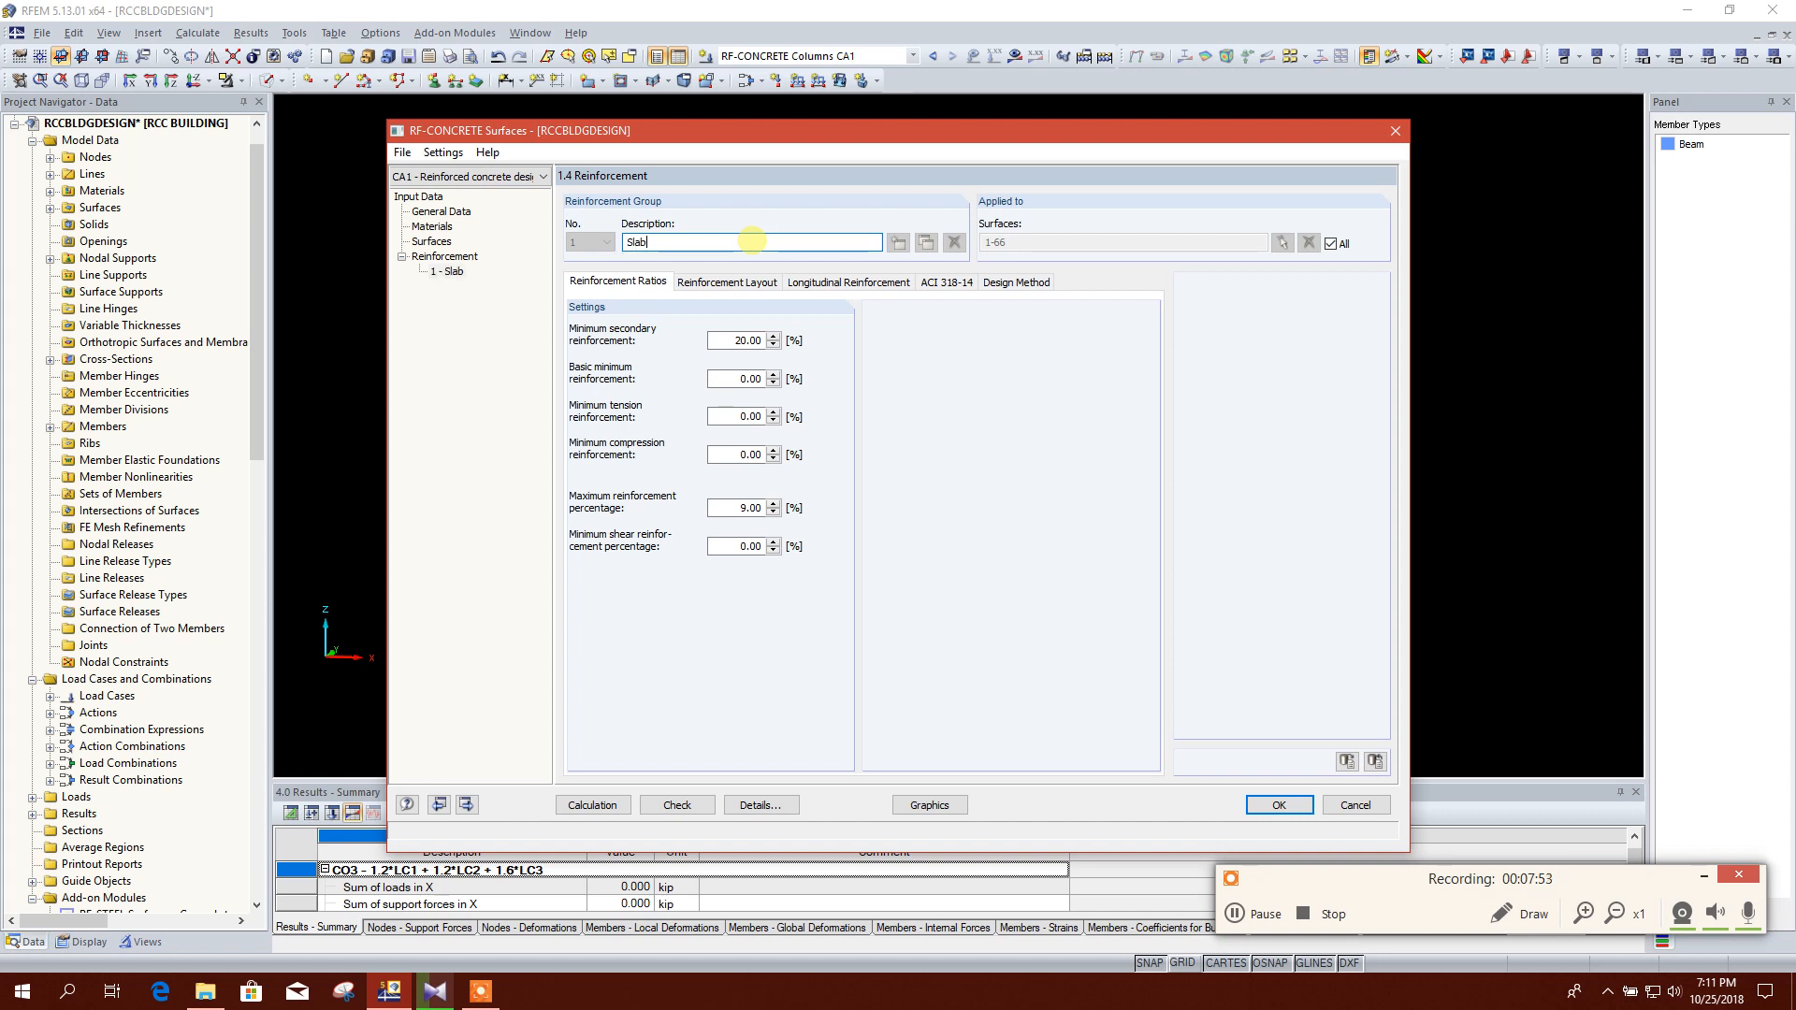
click(713, 283)
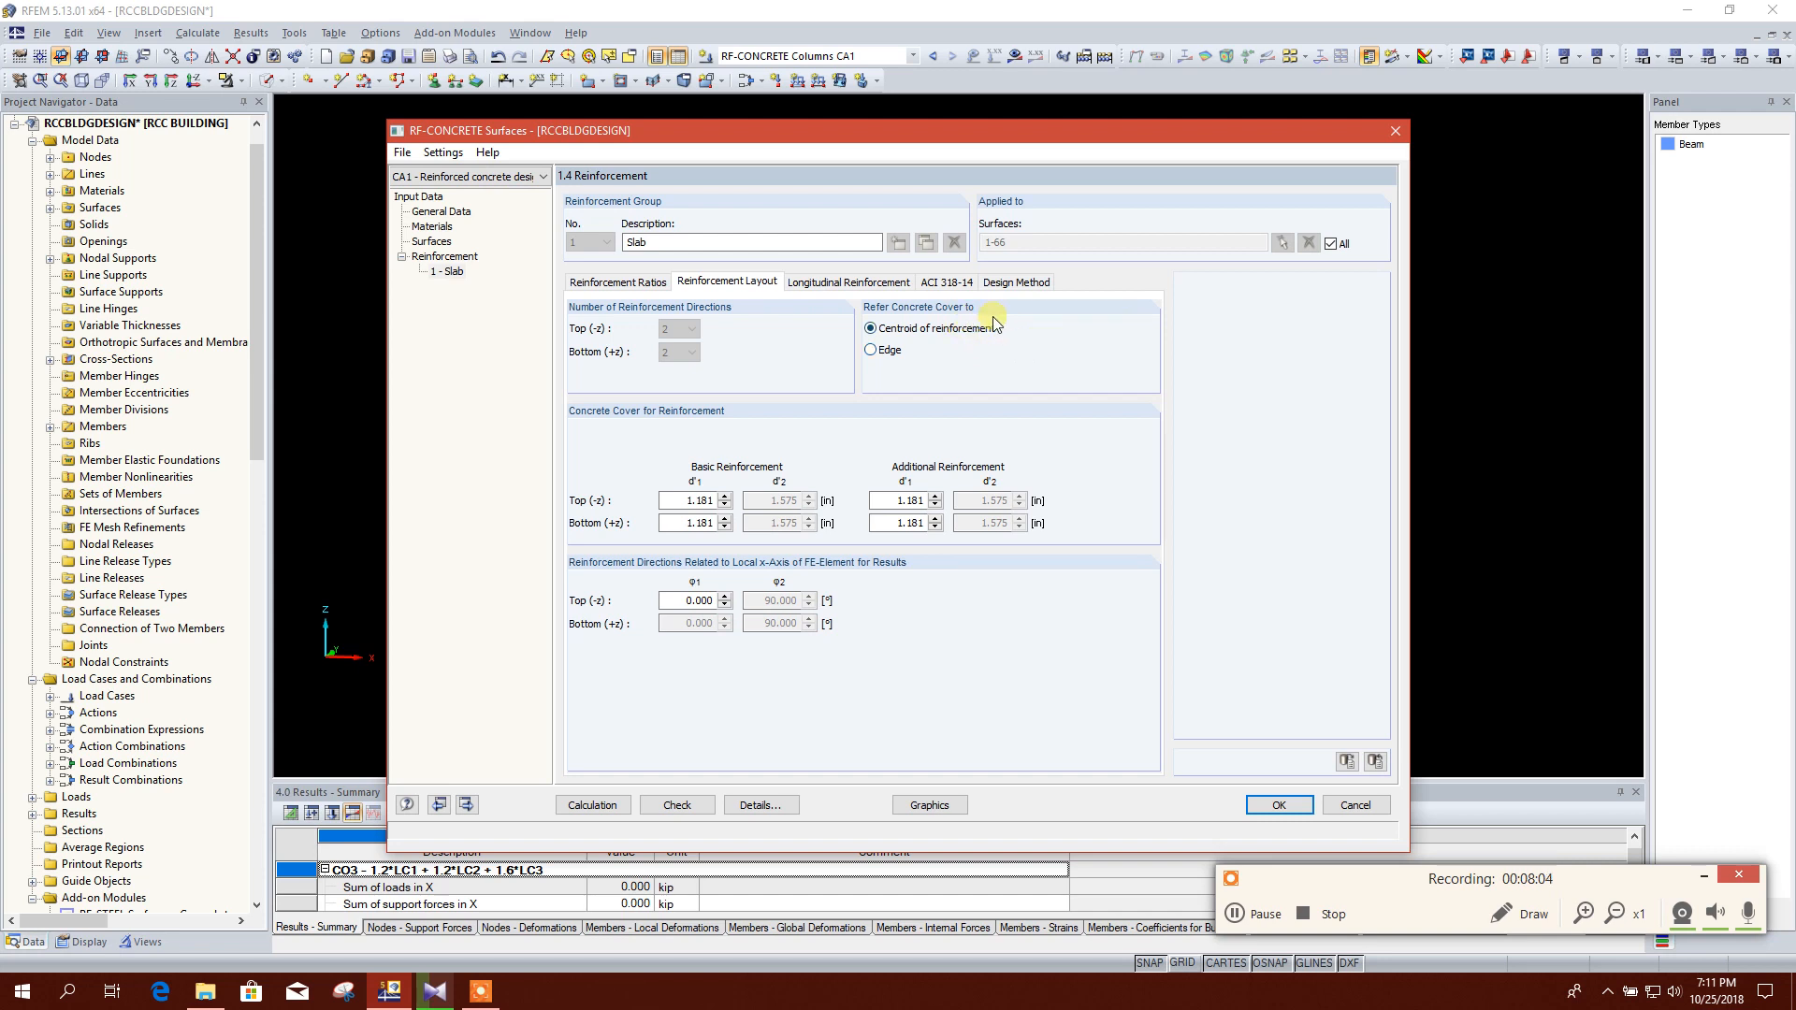
click(893, 353)
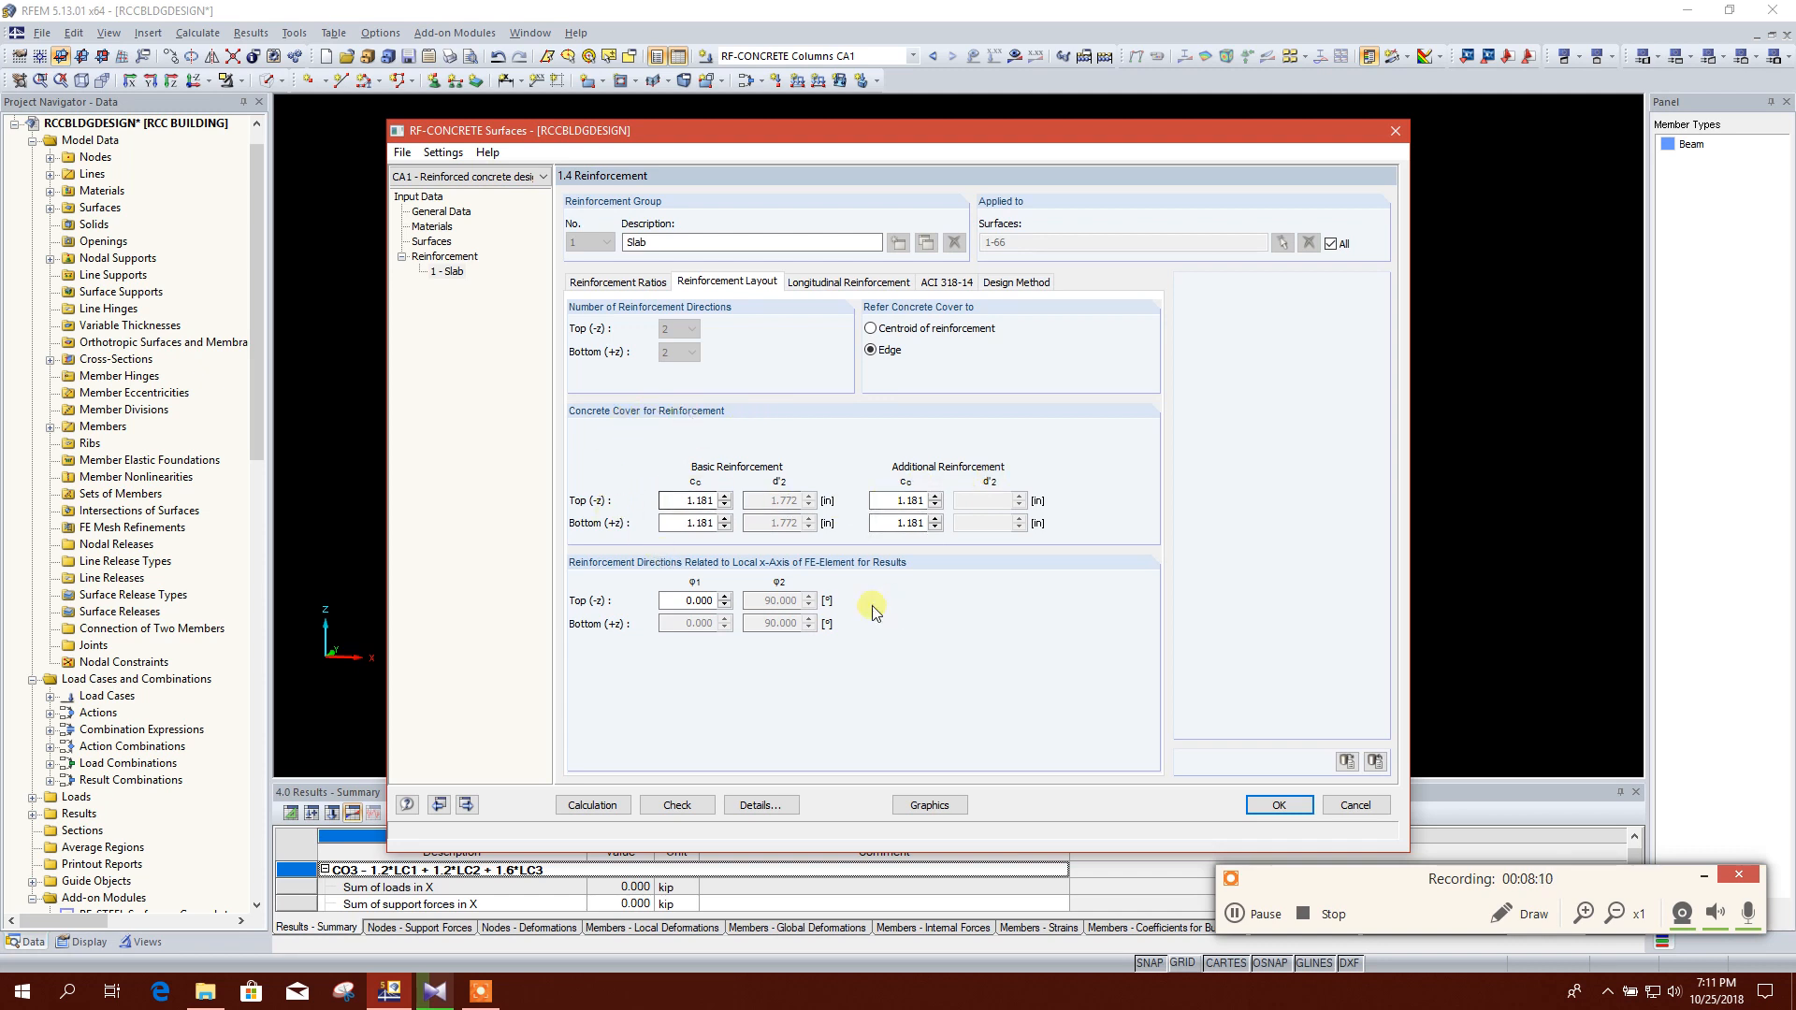
Step: Use the required reinforcement for serviceability design, and review the group's ACI 318-14 and design method settings
click(805, 282)
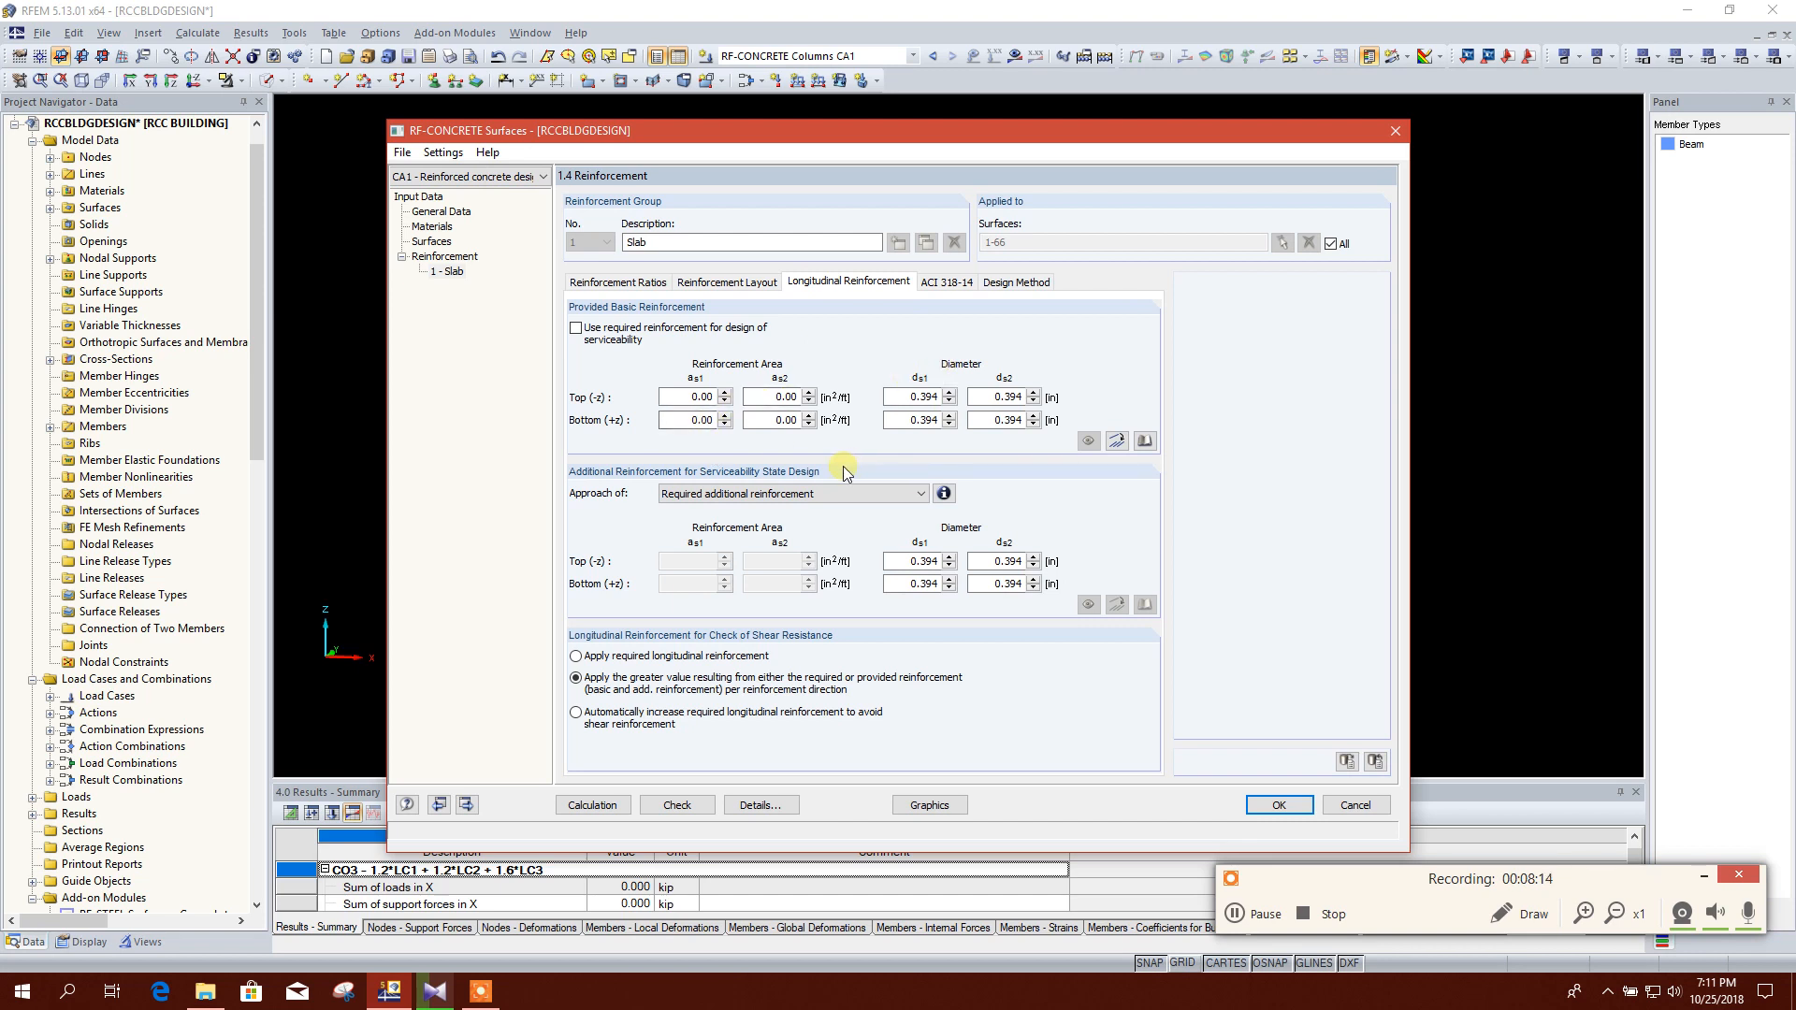
click(613, 343)
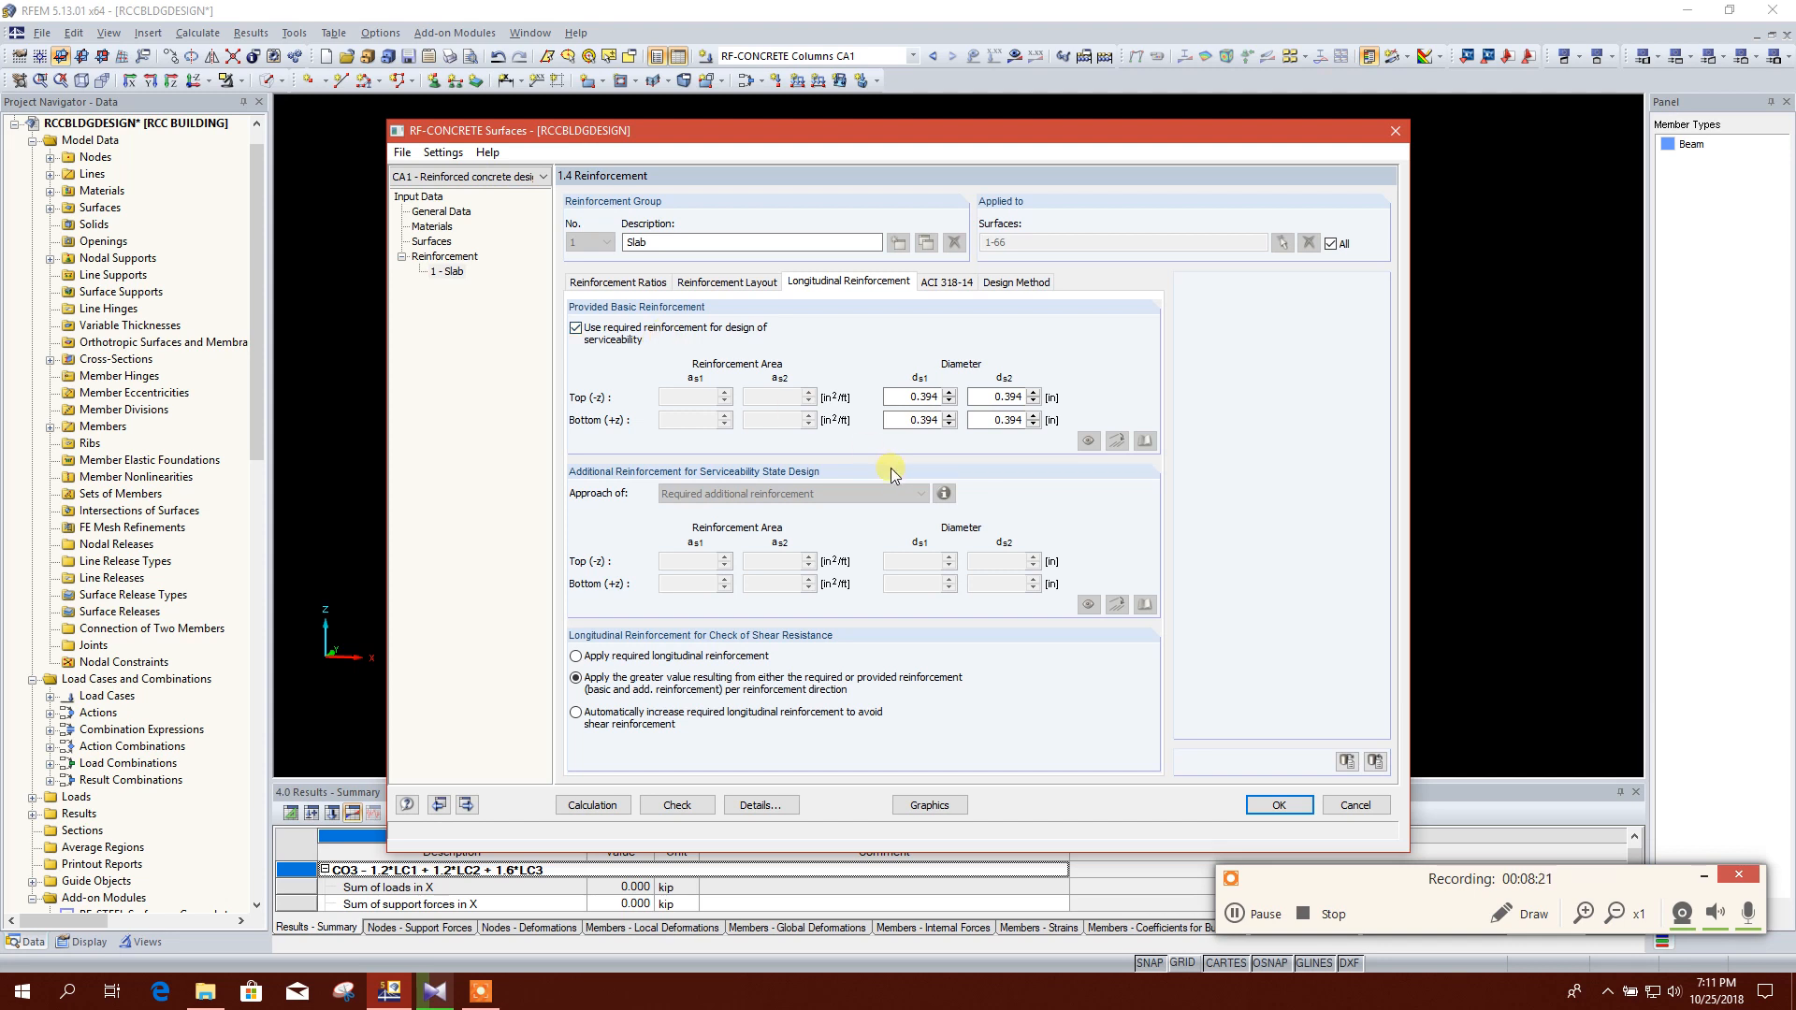
click(941, 284)
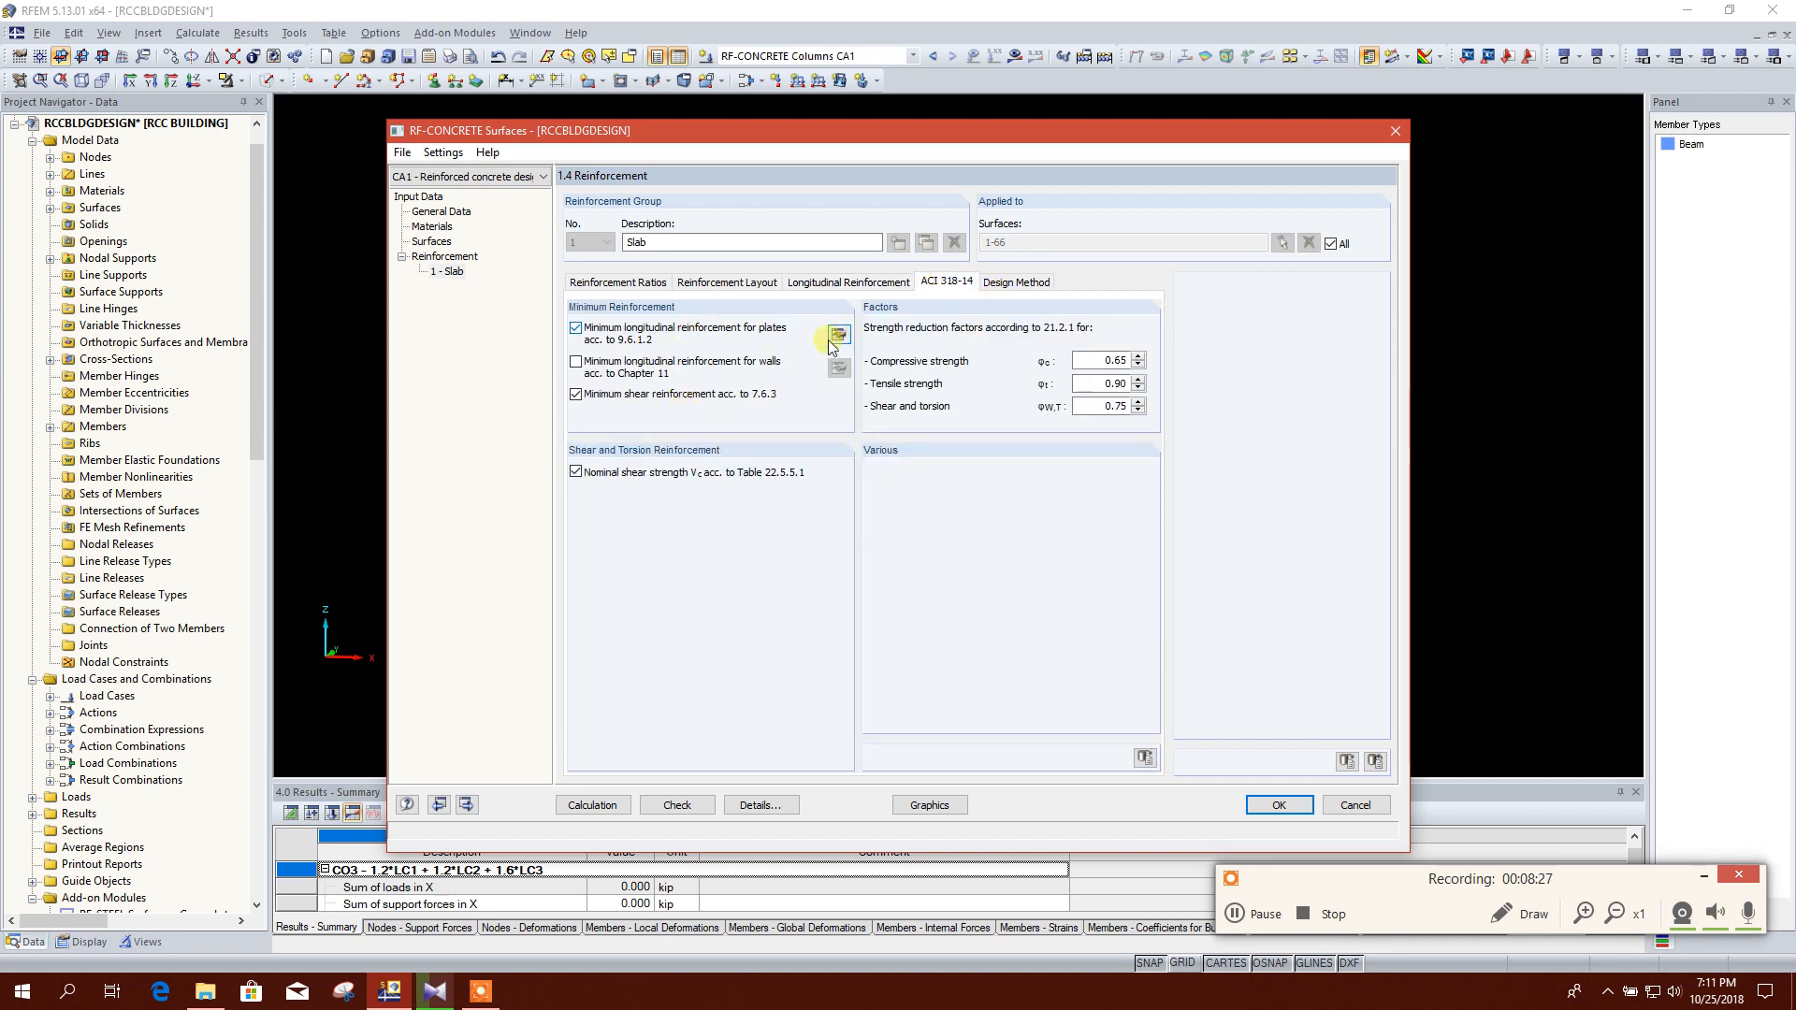
click(1006, 282)
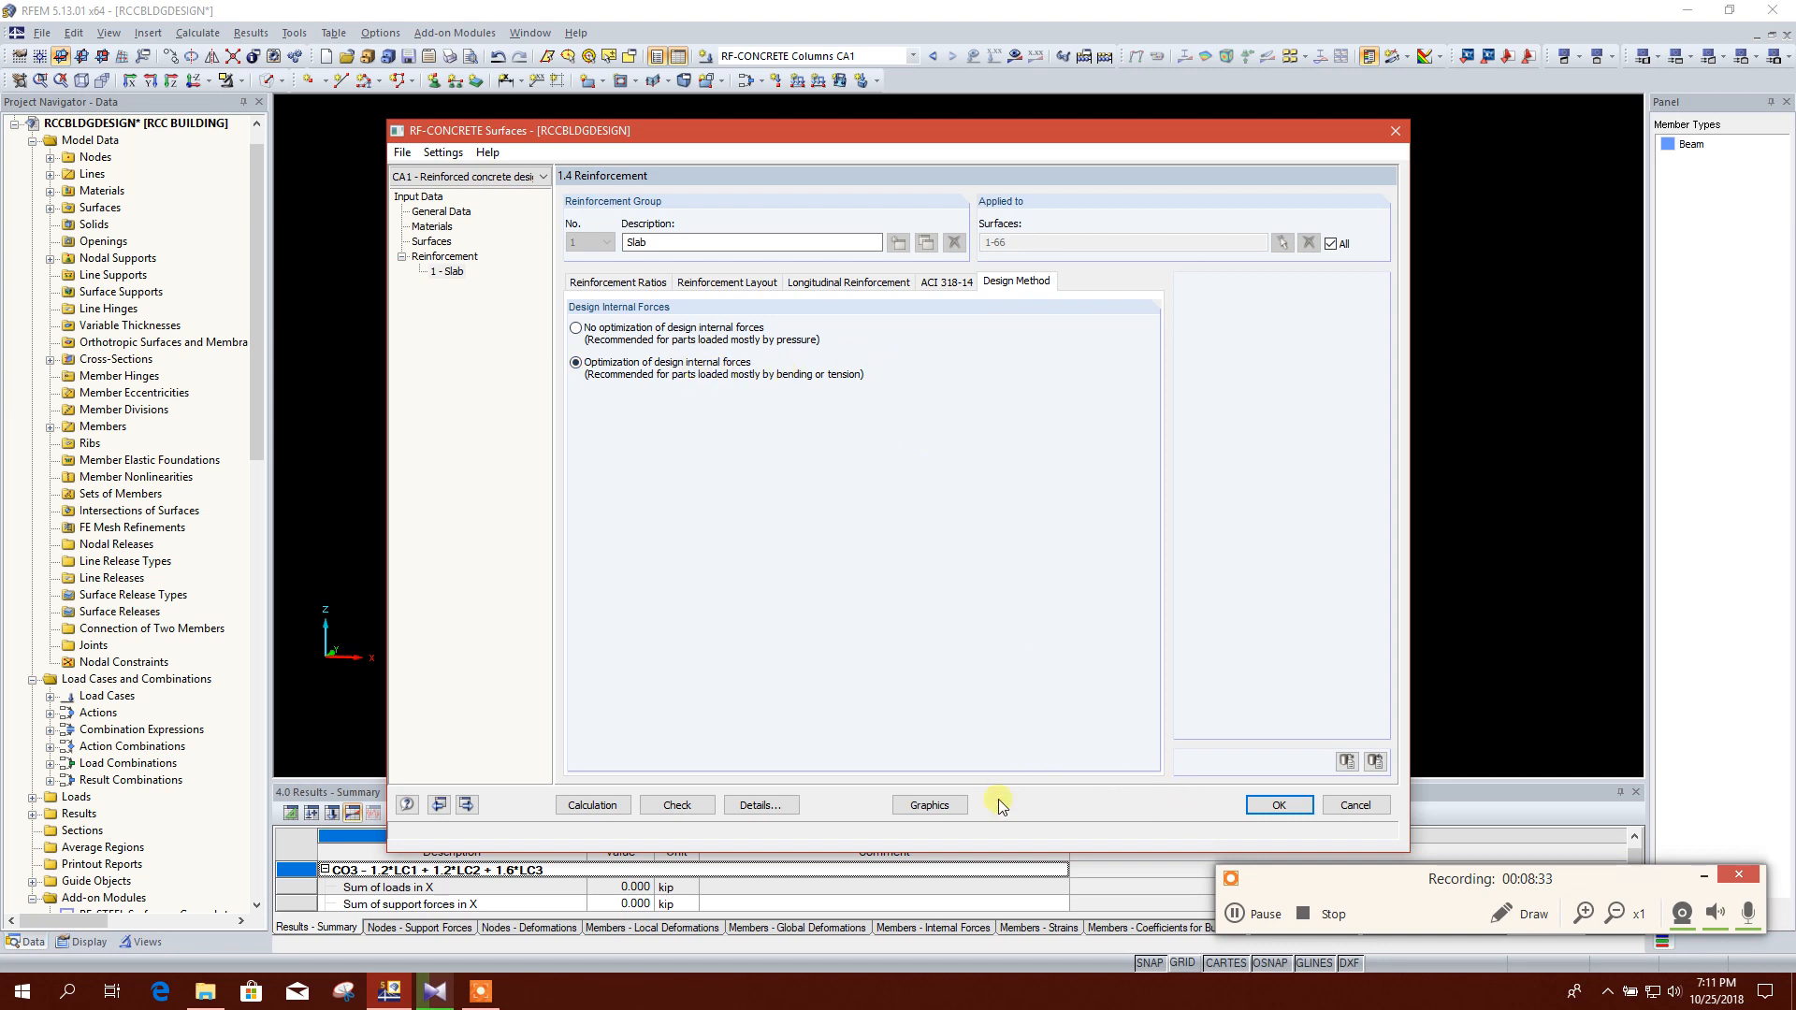
Step: Run the surface design calculation and look through the required reinforcement by surface
click(614, 811)
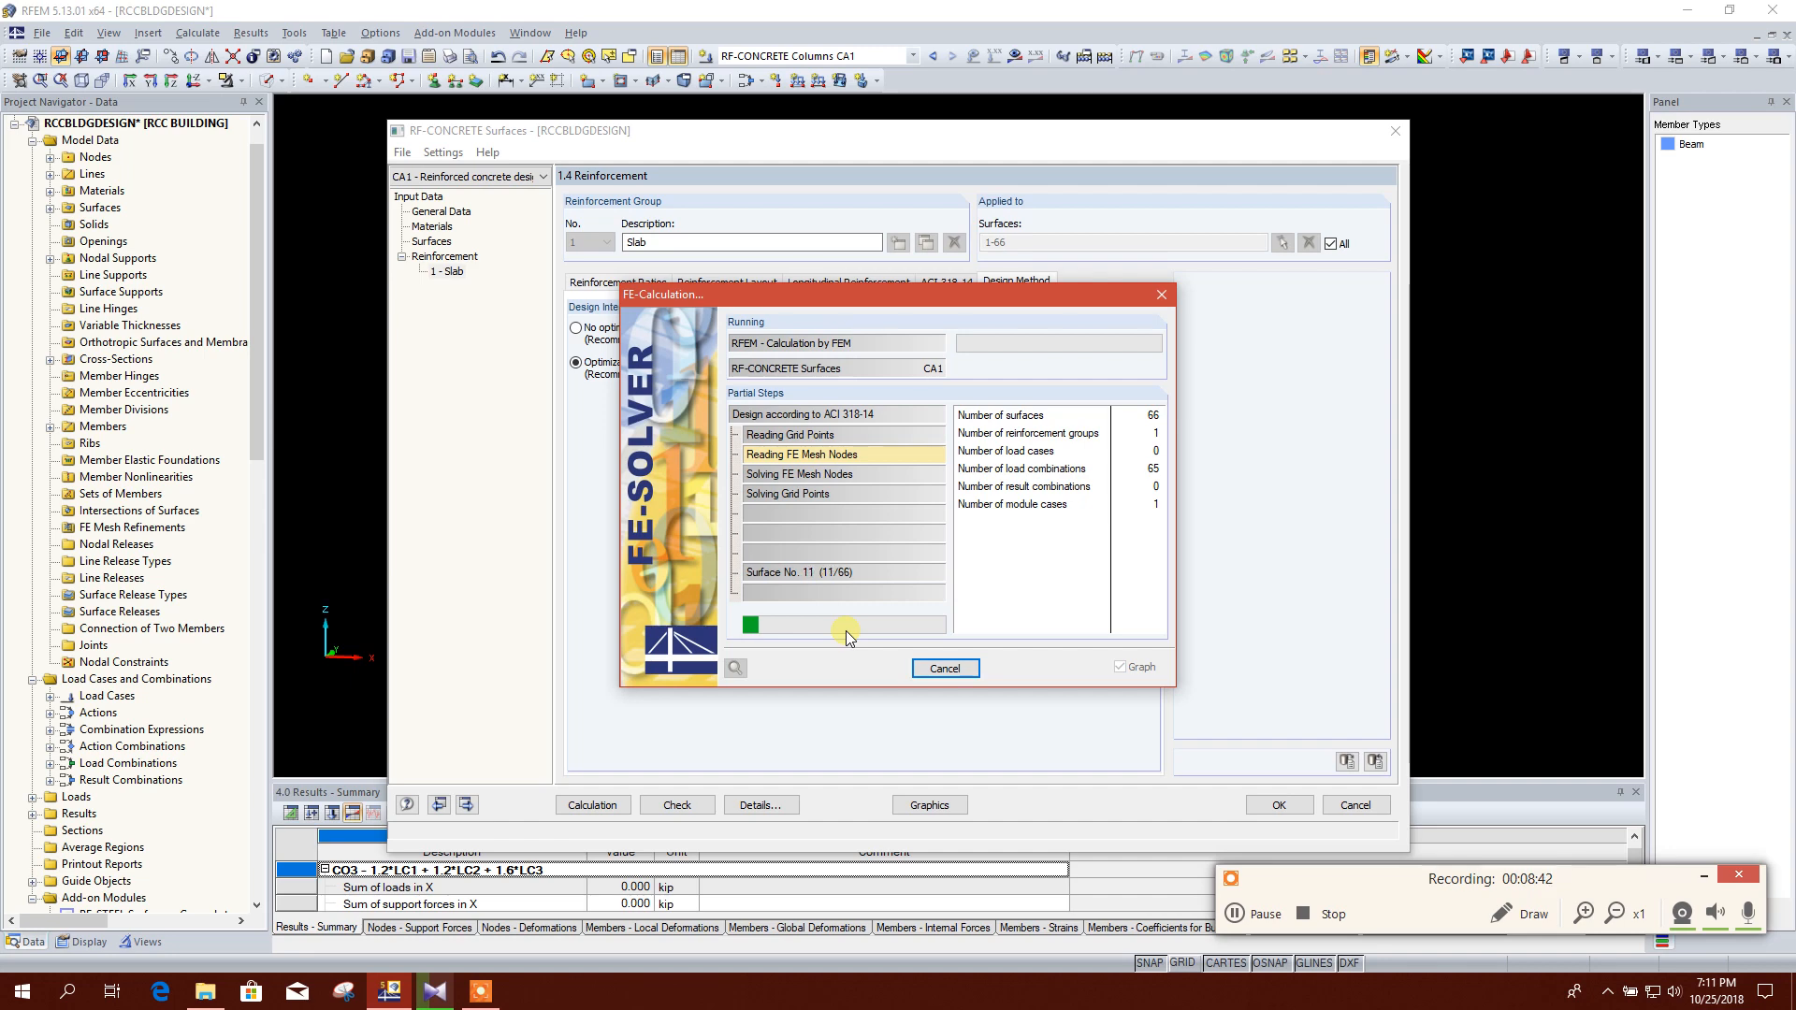
click(1237, 912)
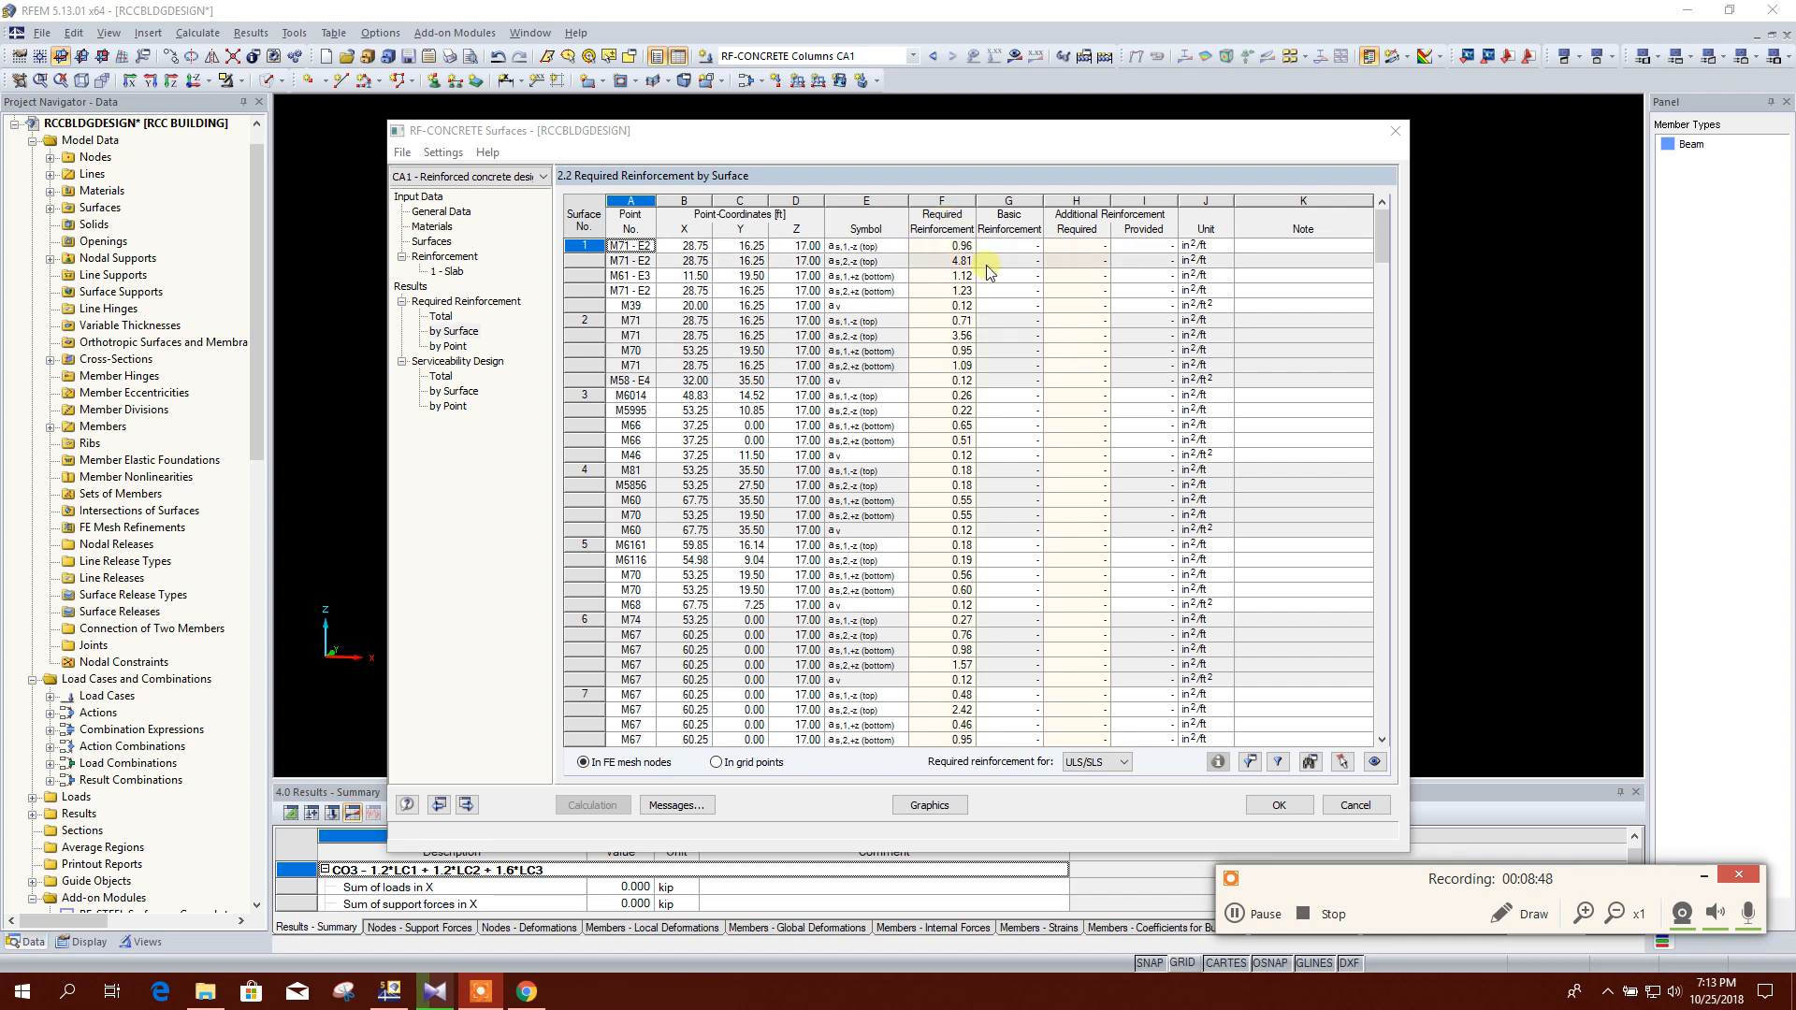
click(1378, 402)
drag(1371, 404, 1356, 562)
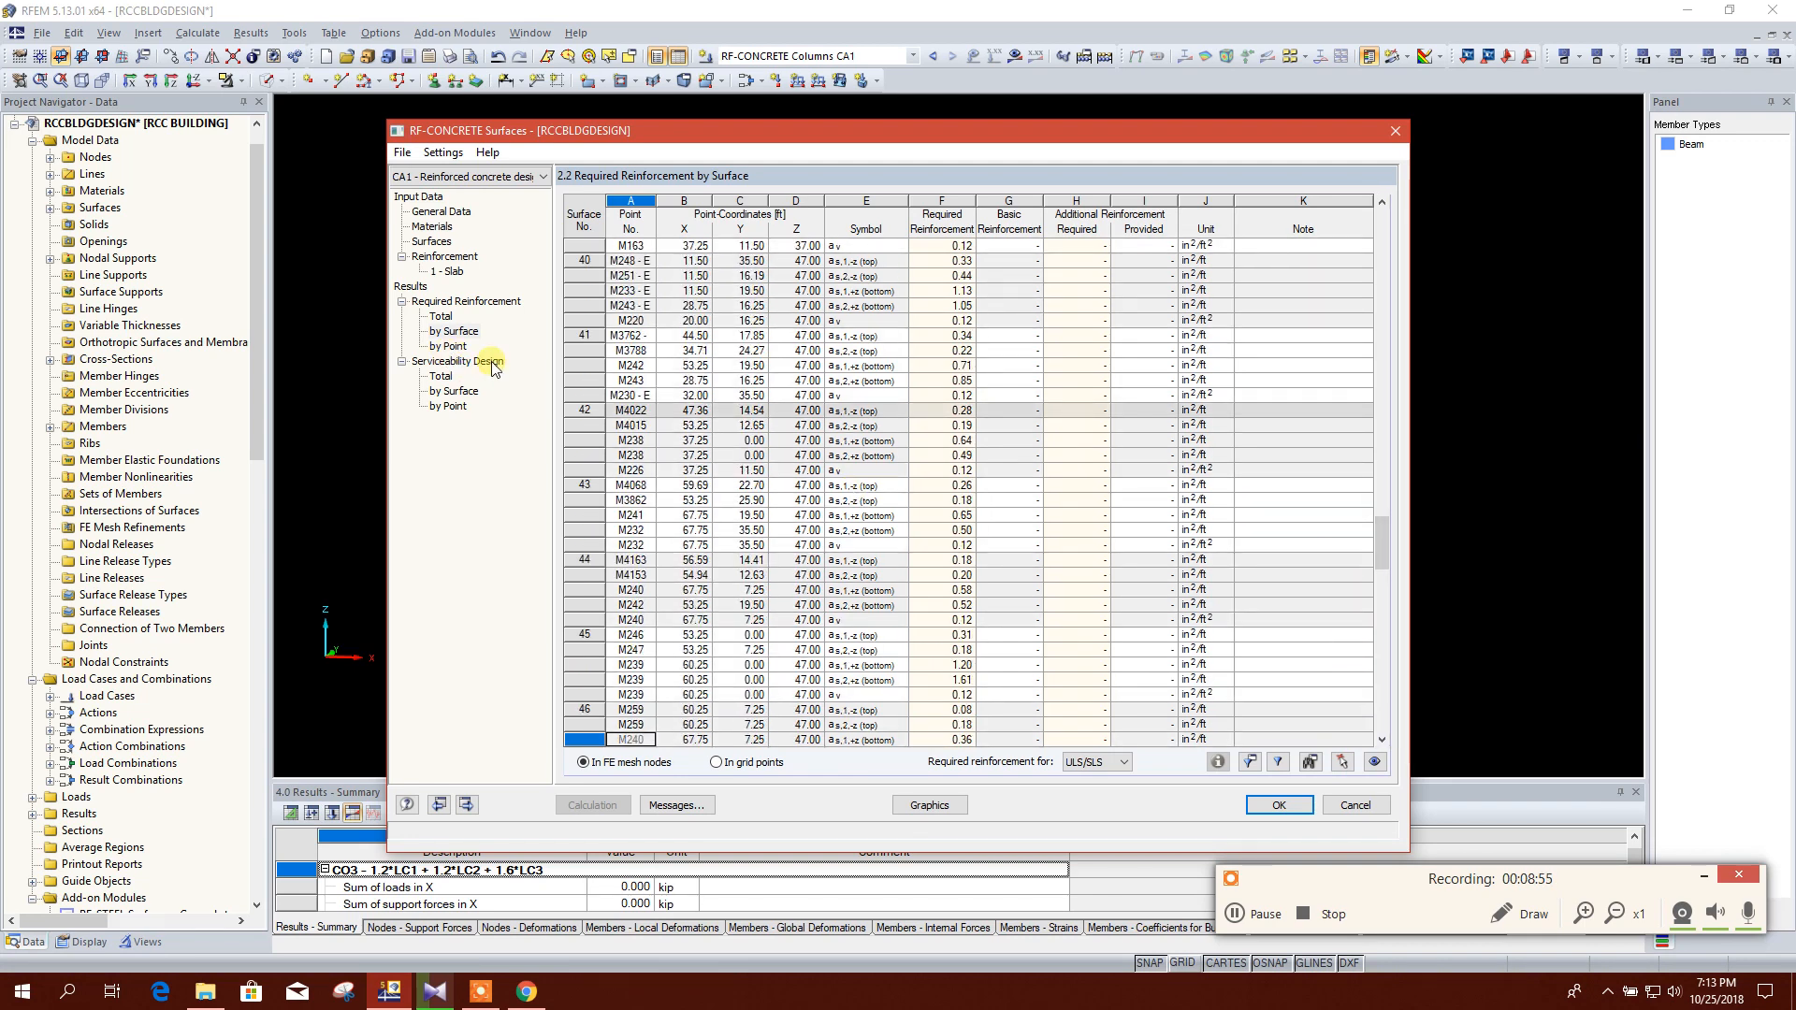
Step: Review the serviceability design by surface, and display the required slab reinforcement graphically on the building with its result options
click(457, 392)
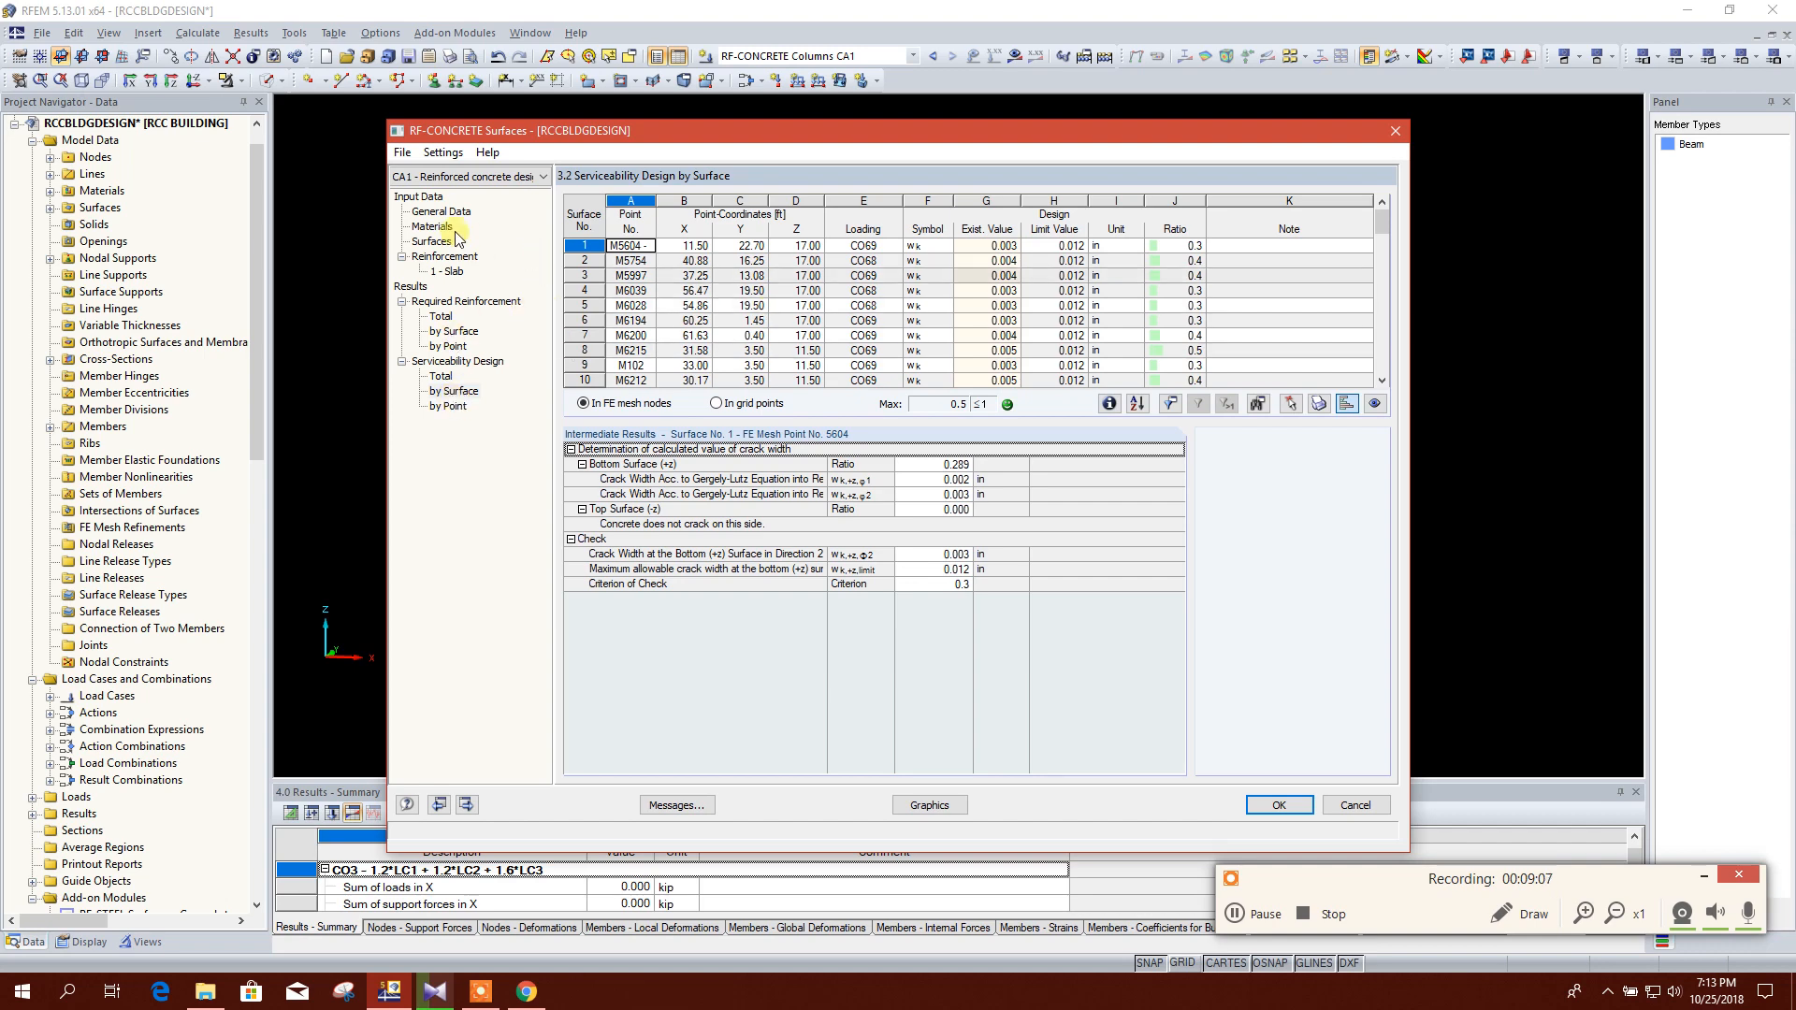
click(930, 806)
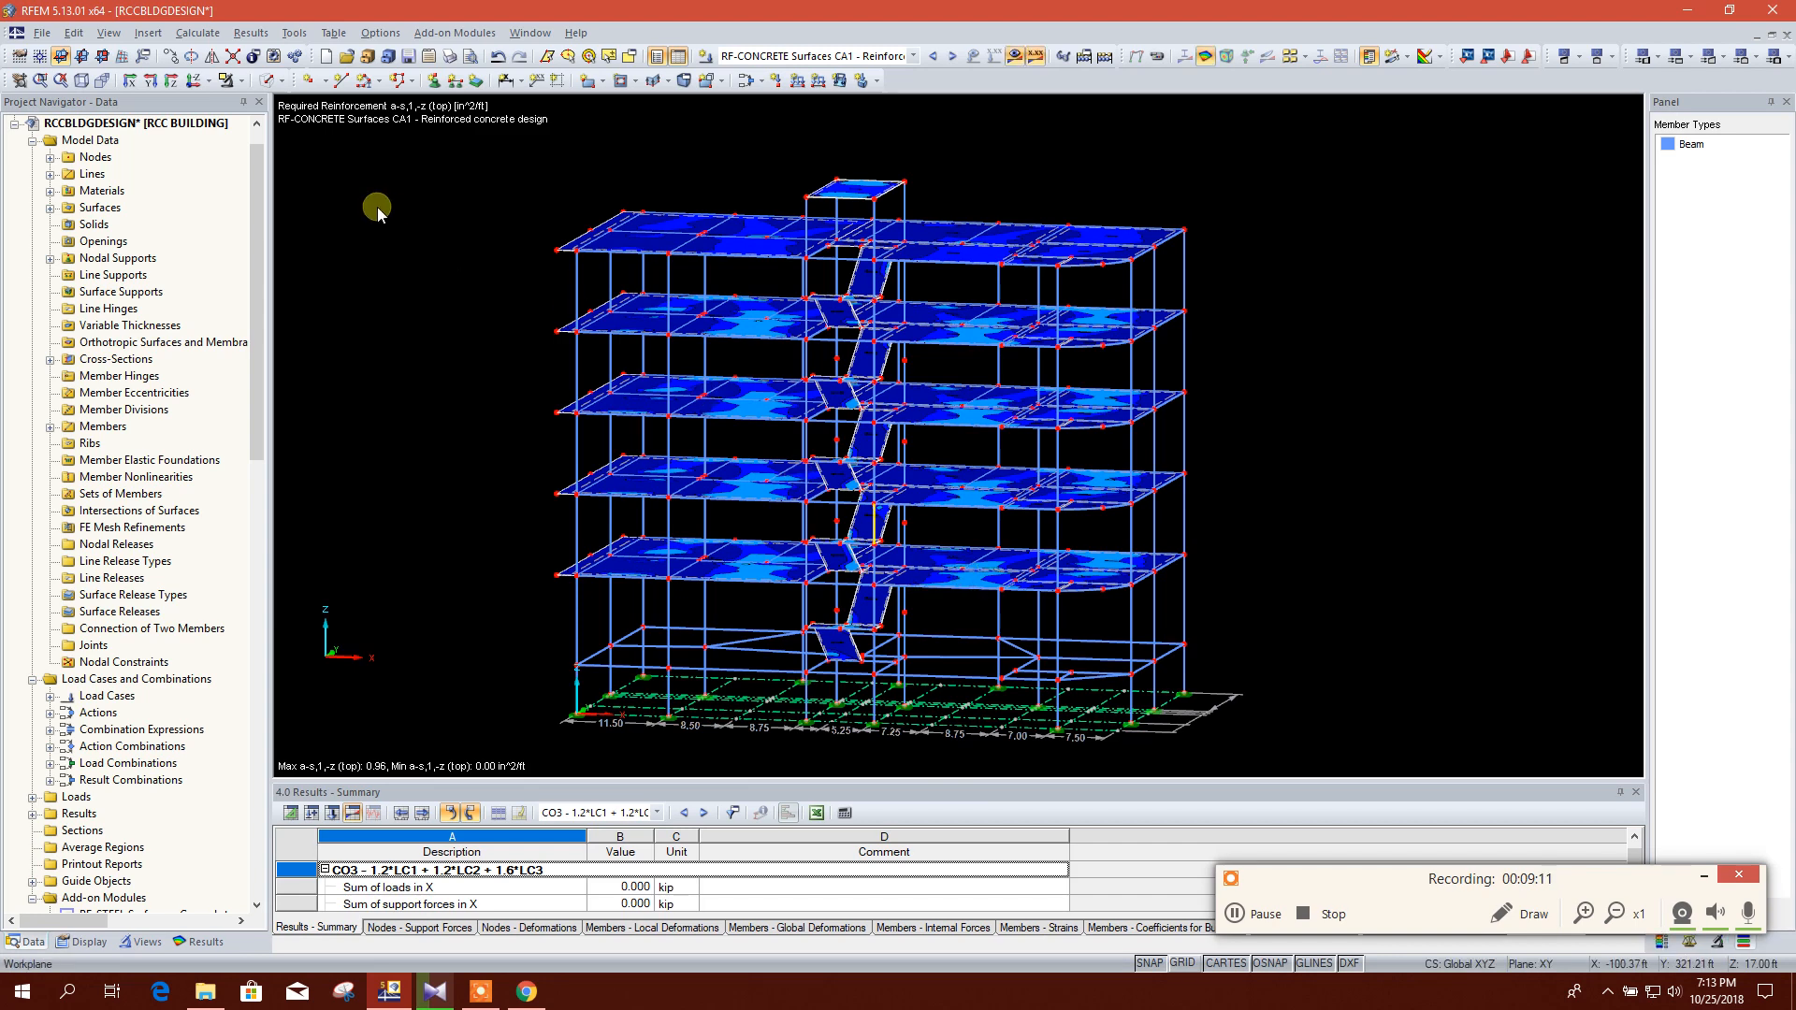
scroll(356, 442, down, 1)
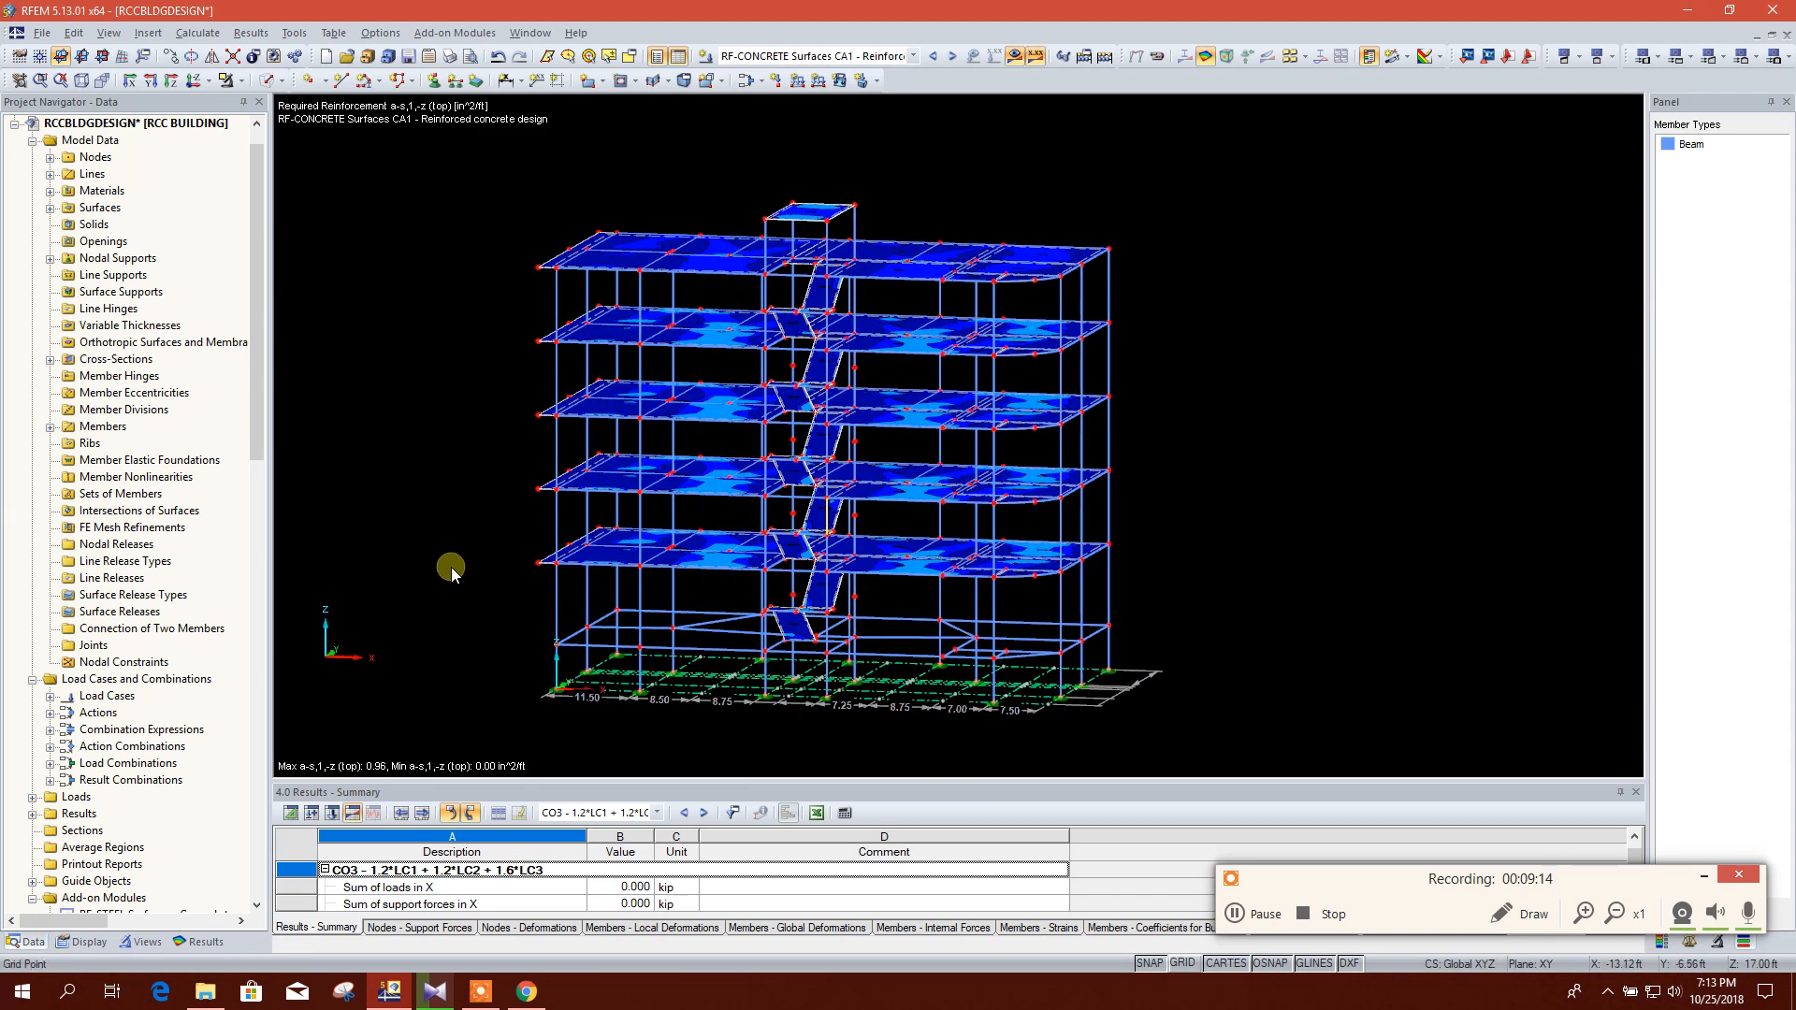
click(199, 941)
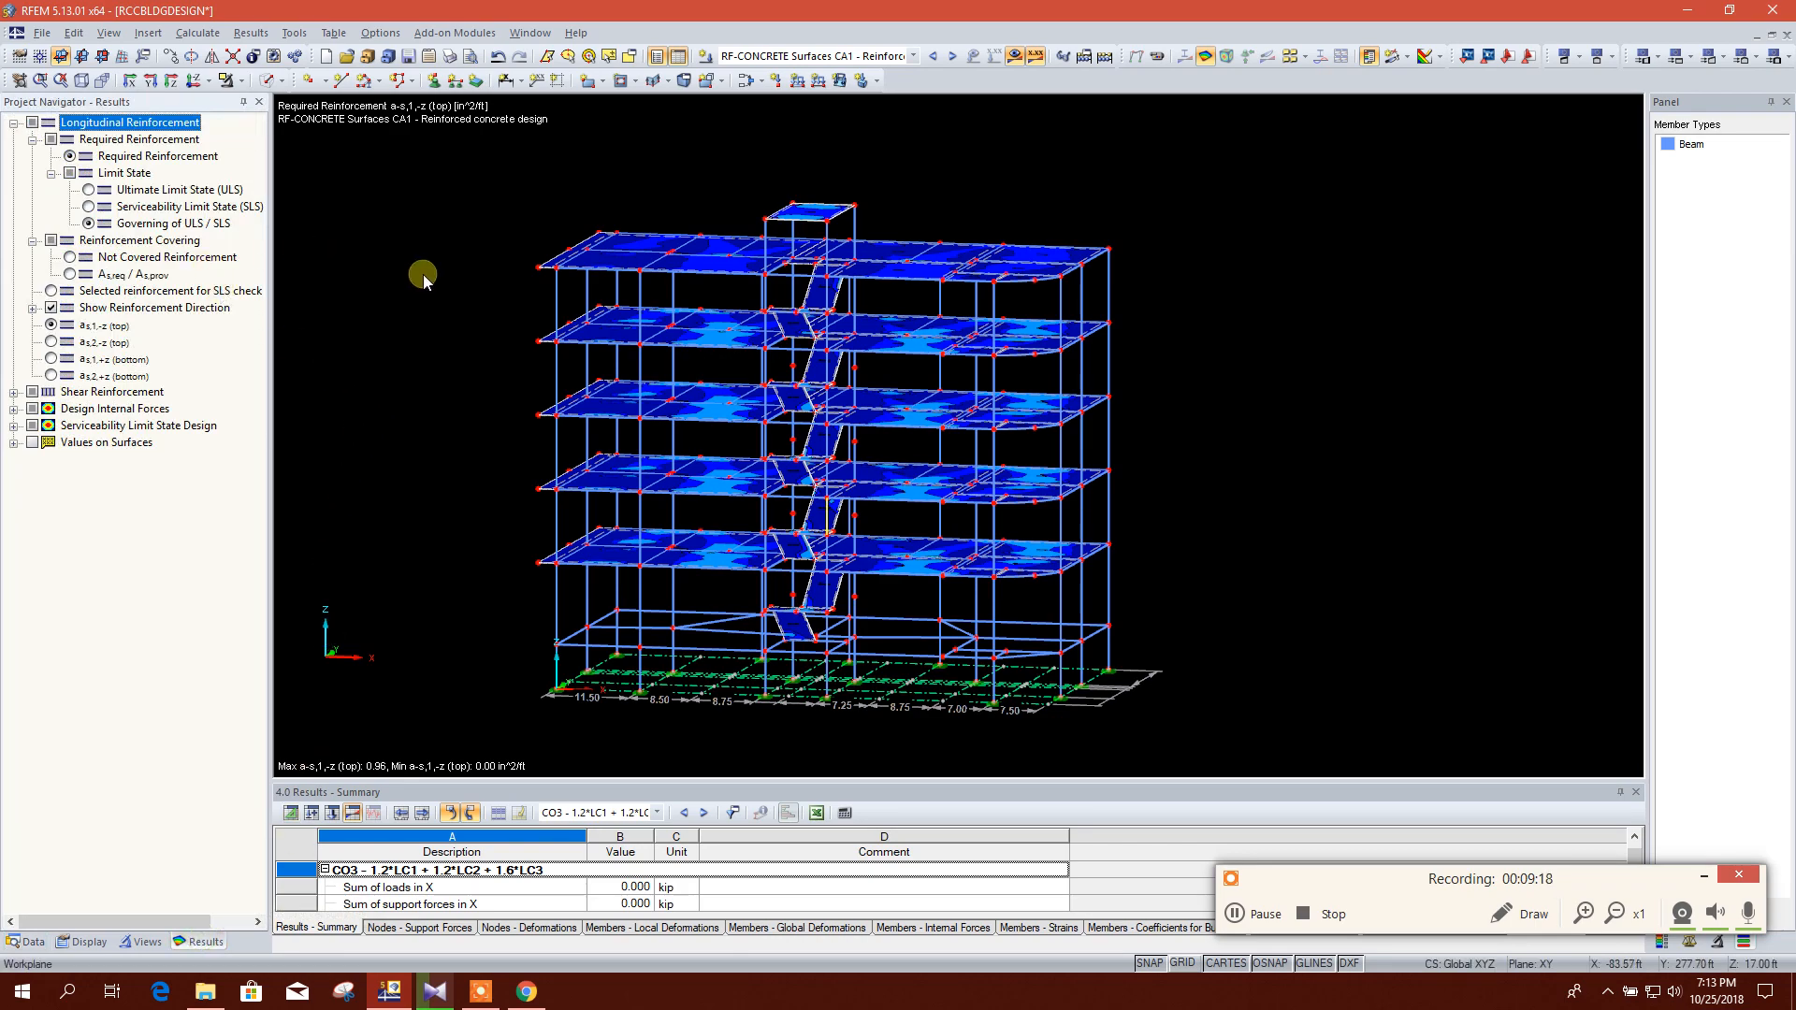
ctrl+middle_drag(442, 362, 963, 526)
scroll(645, 299, up, 3)
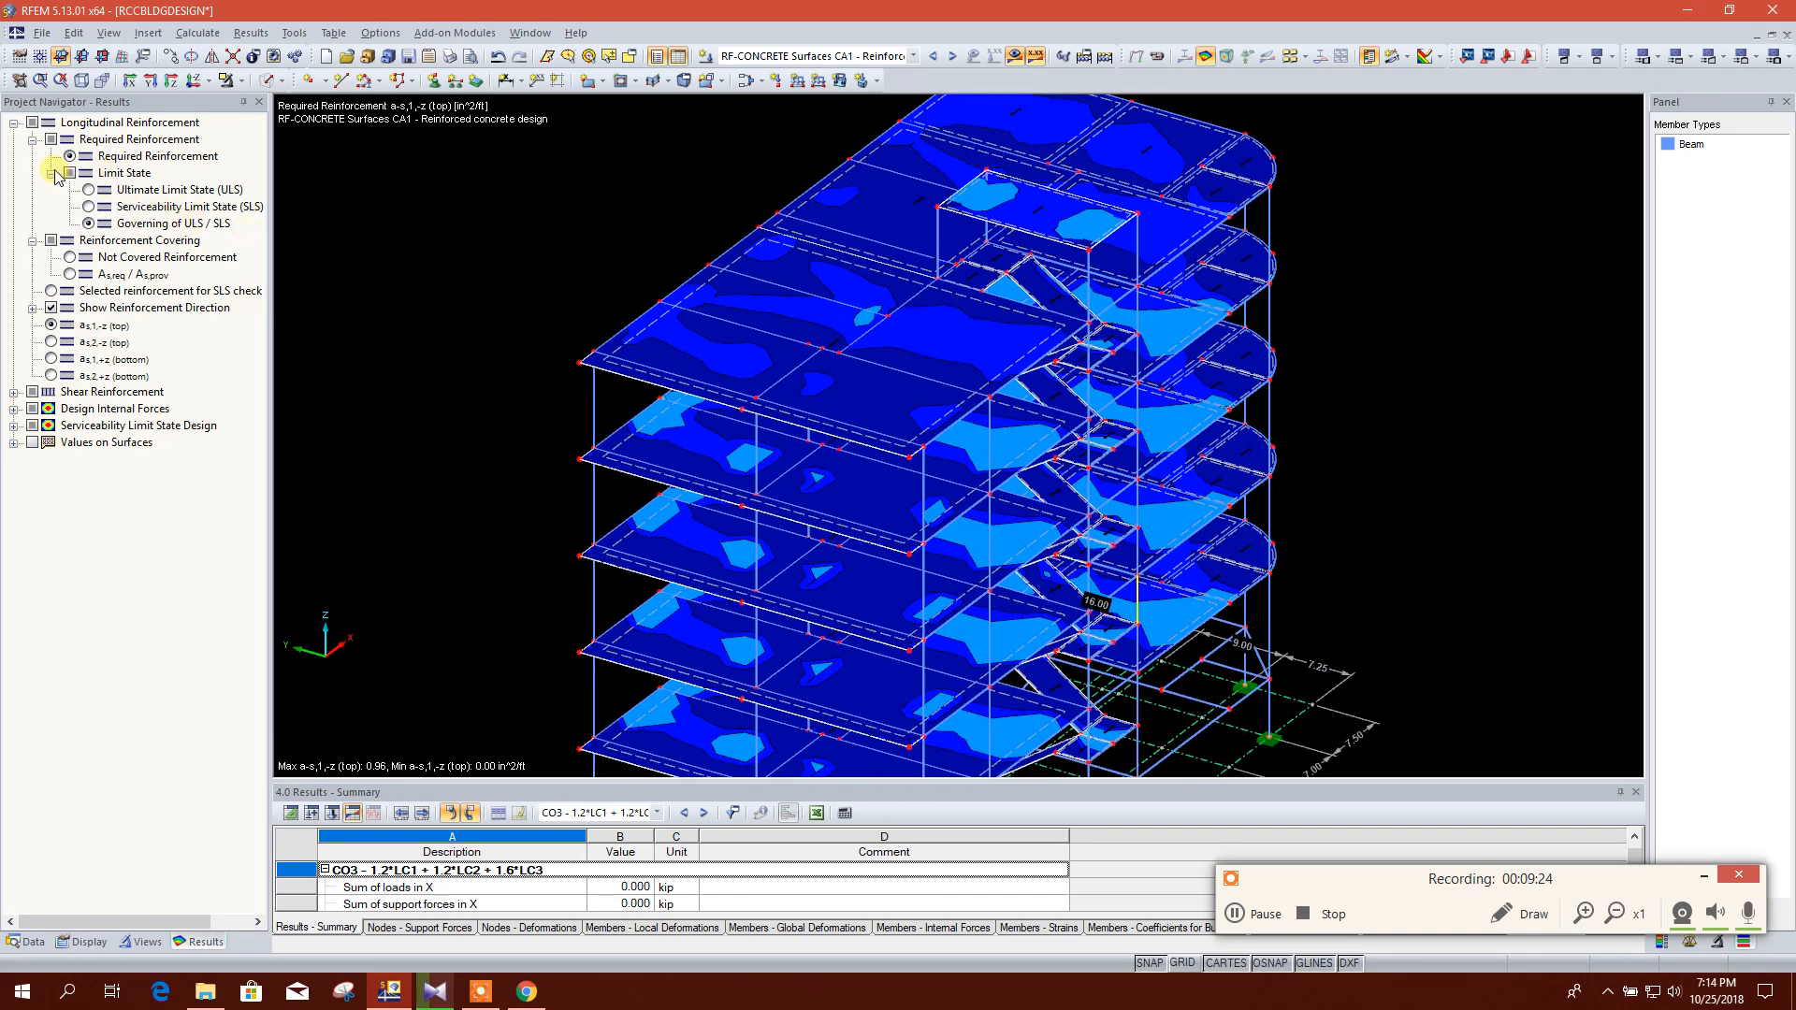
Step: Compare the required reinforcement for ULS, SLS and the governing state, and show the As,req / As,prov ratio on the slabs
click(89, 191)
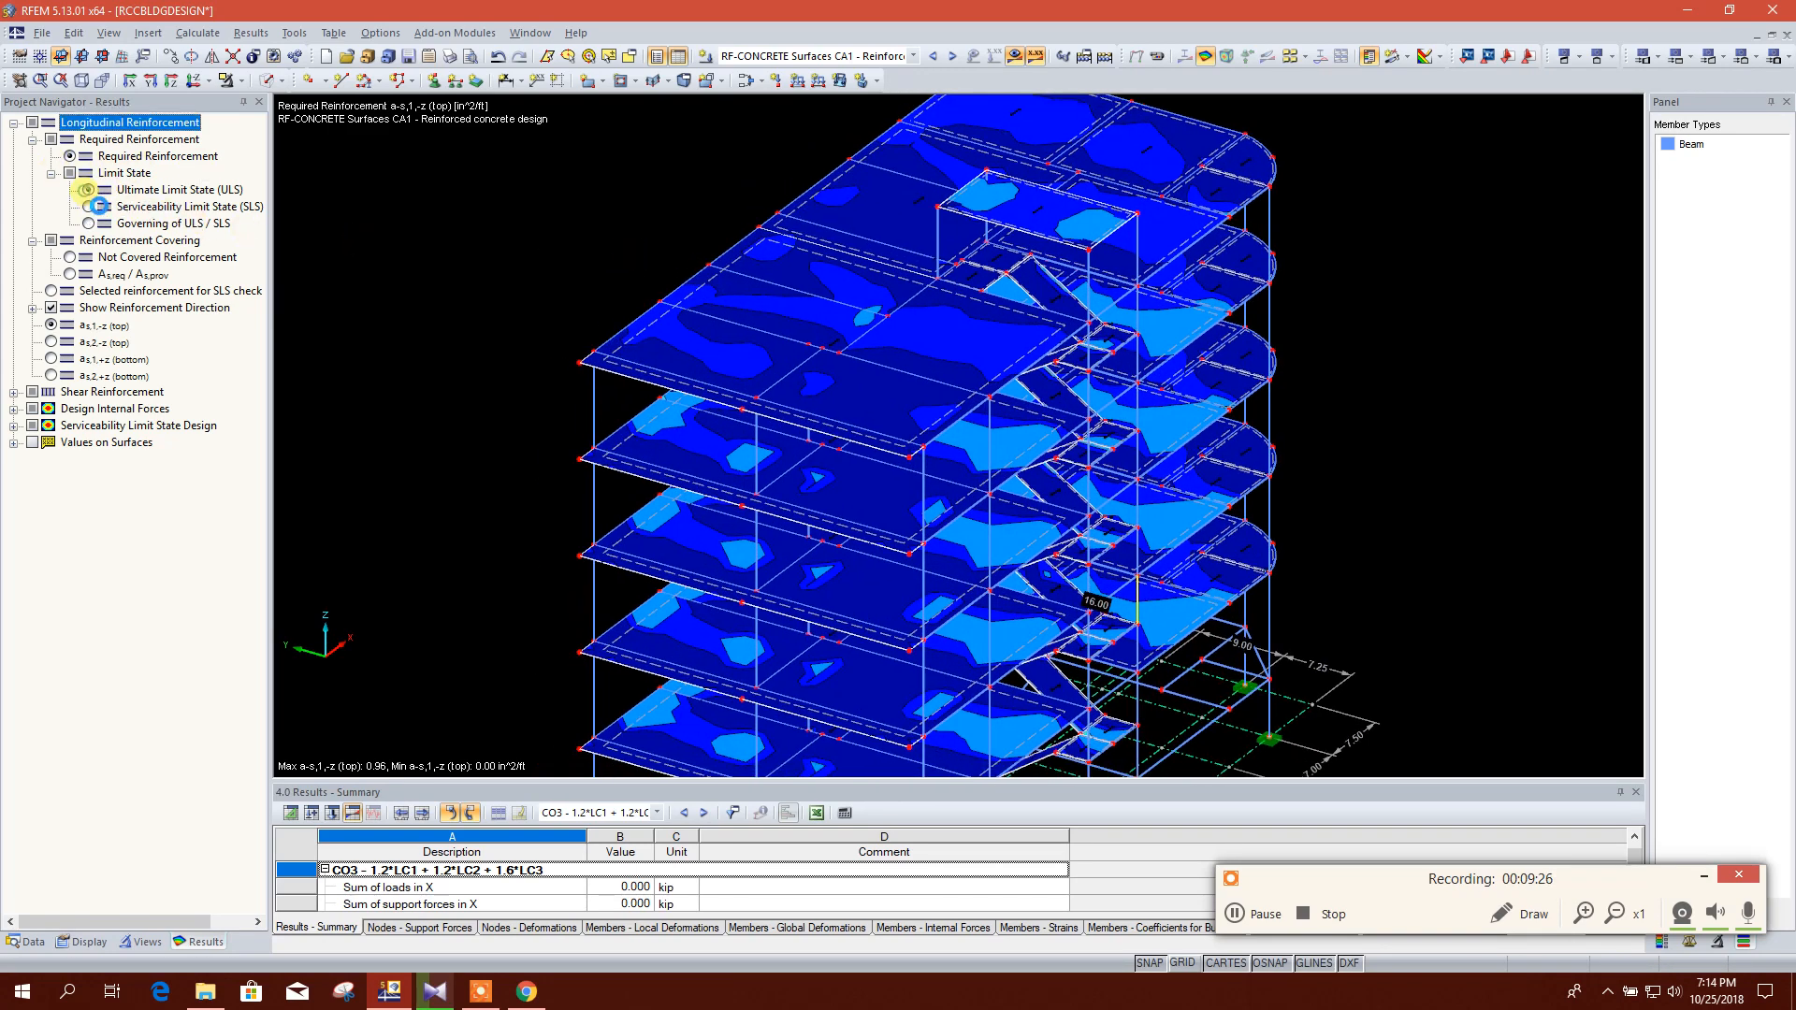
click(89, 206)
click(91, 223)
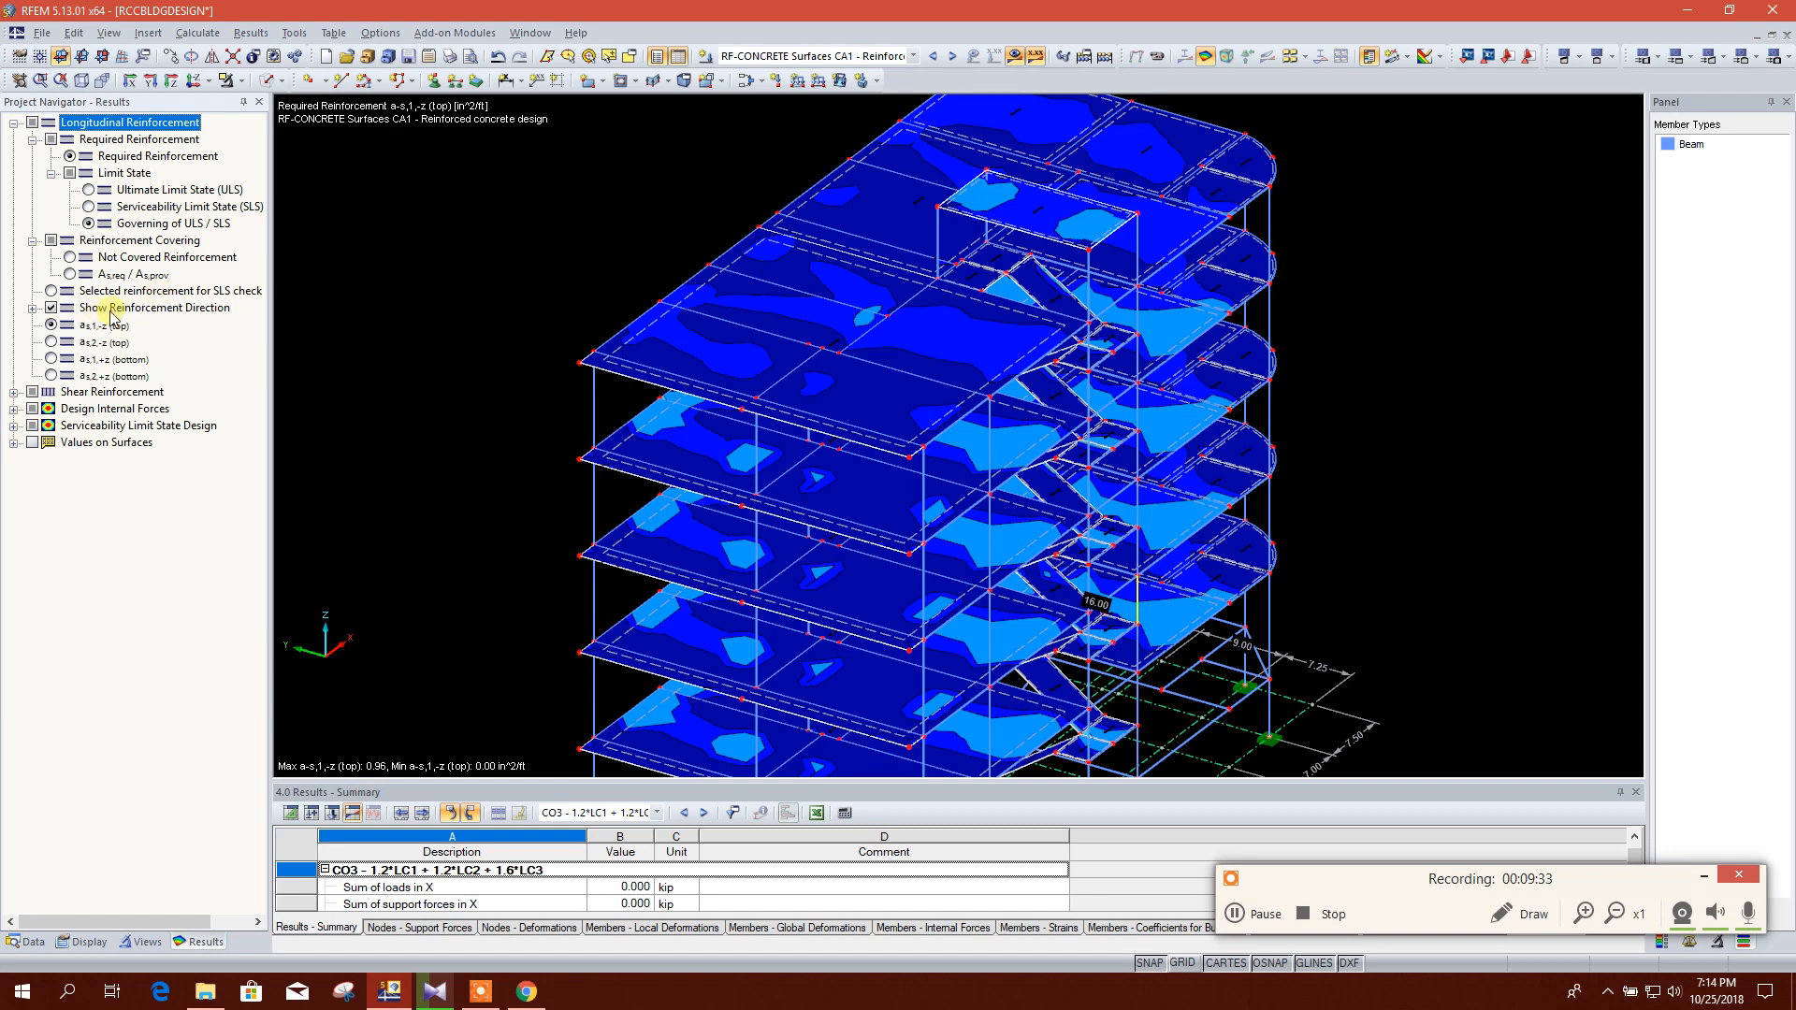
click(85, 276)
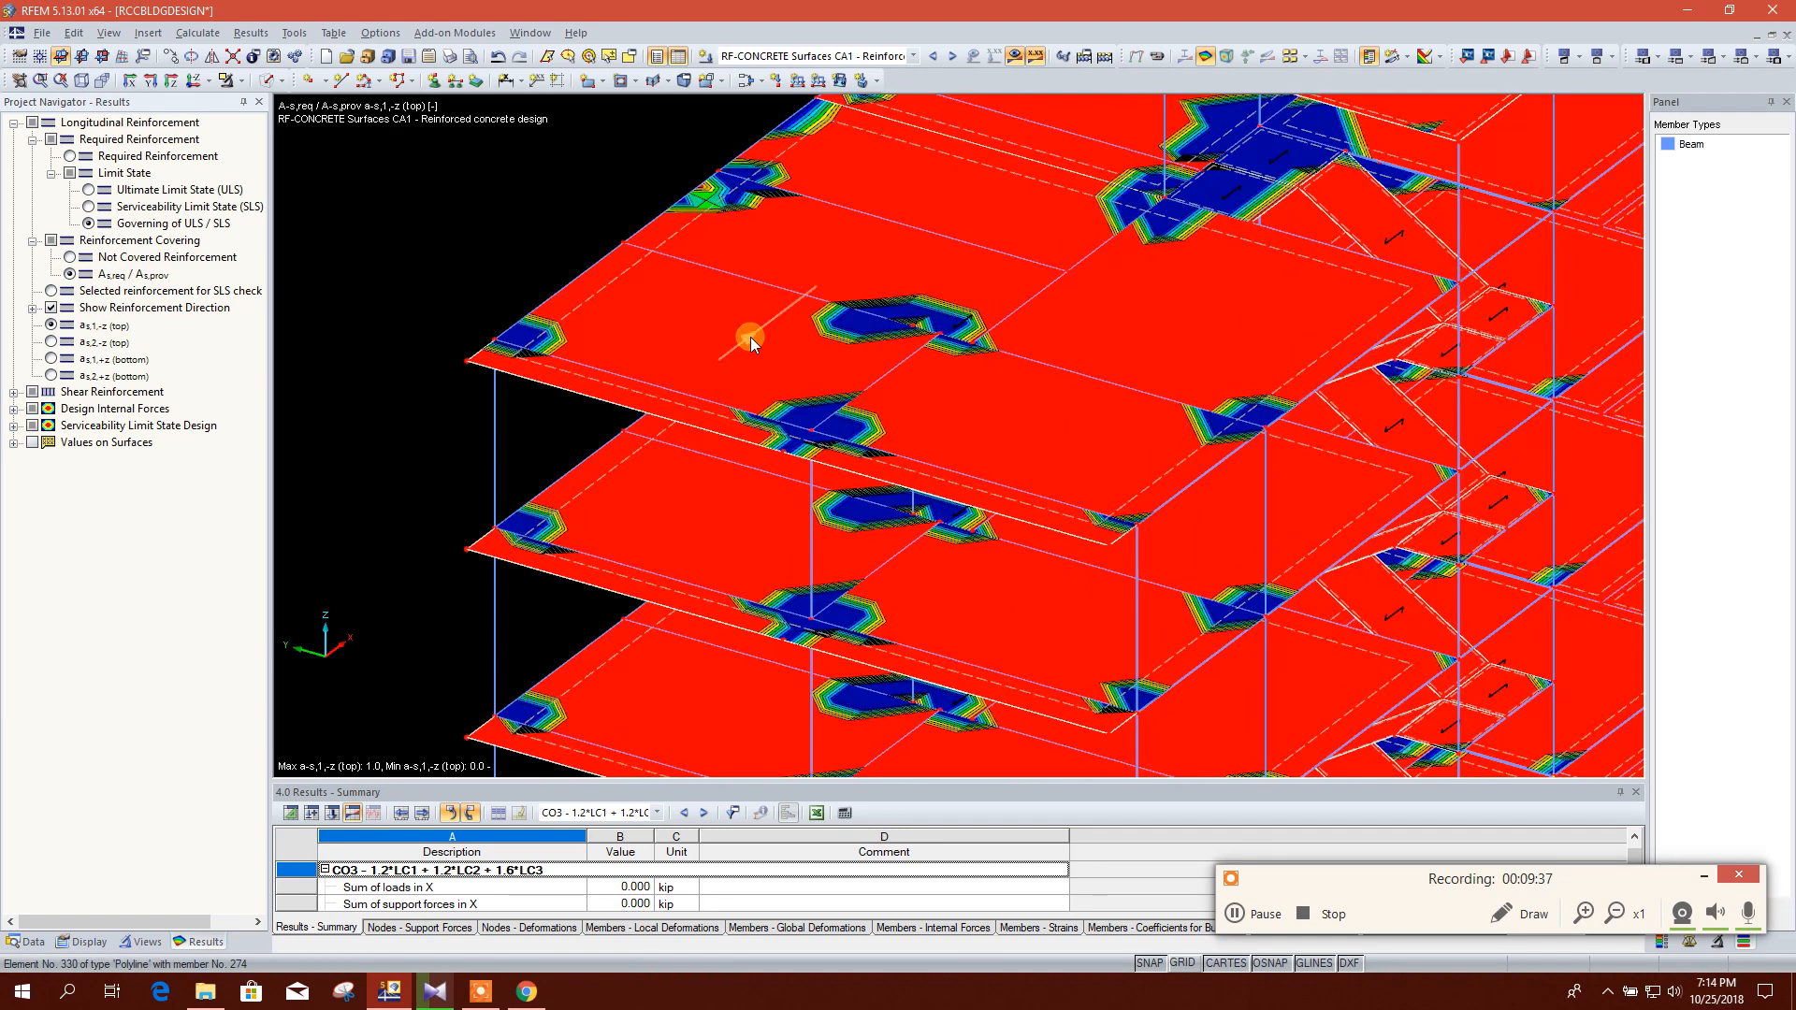
Step: Examine the slab shear reinforcement results av, Vn and Vs across the floors
click(13, 392)
click(52, 409)
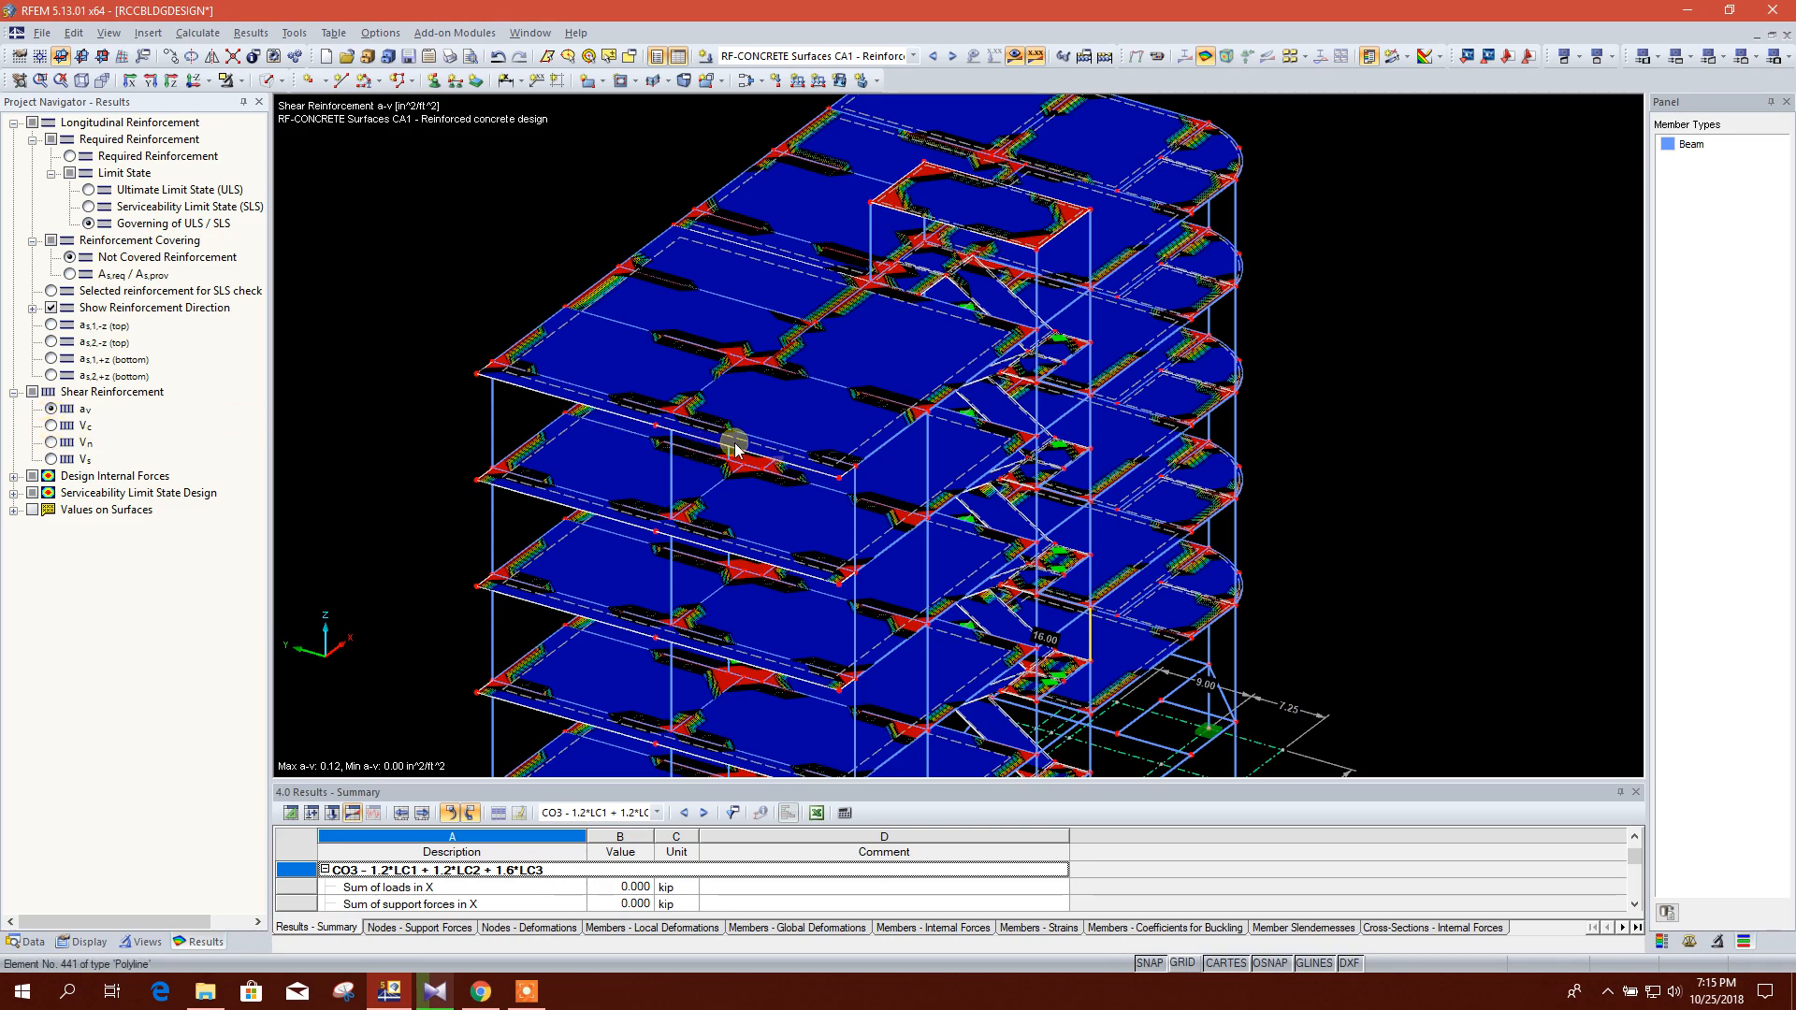
scroll(801, 362, up, 8)
scroll(819, 316, down, 5)
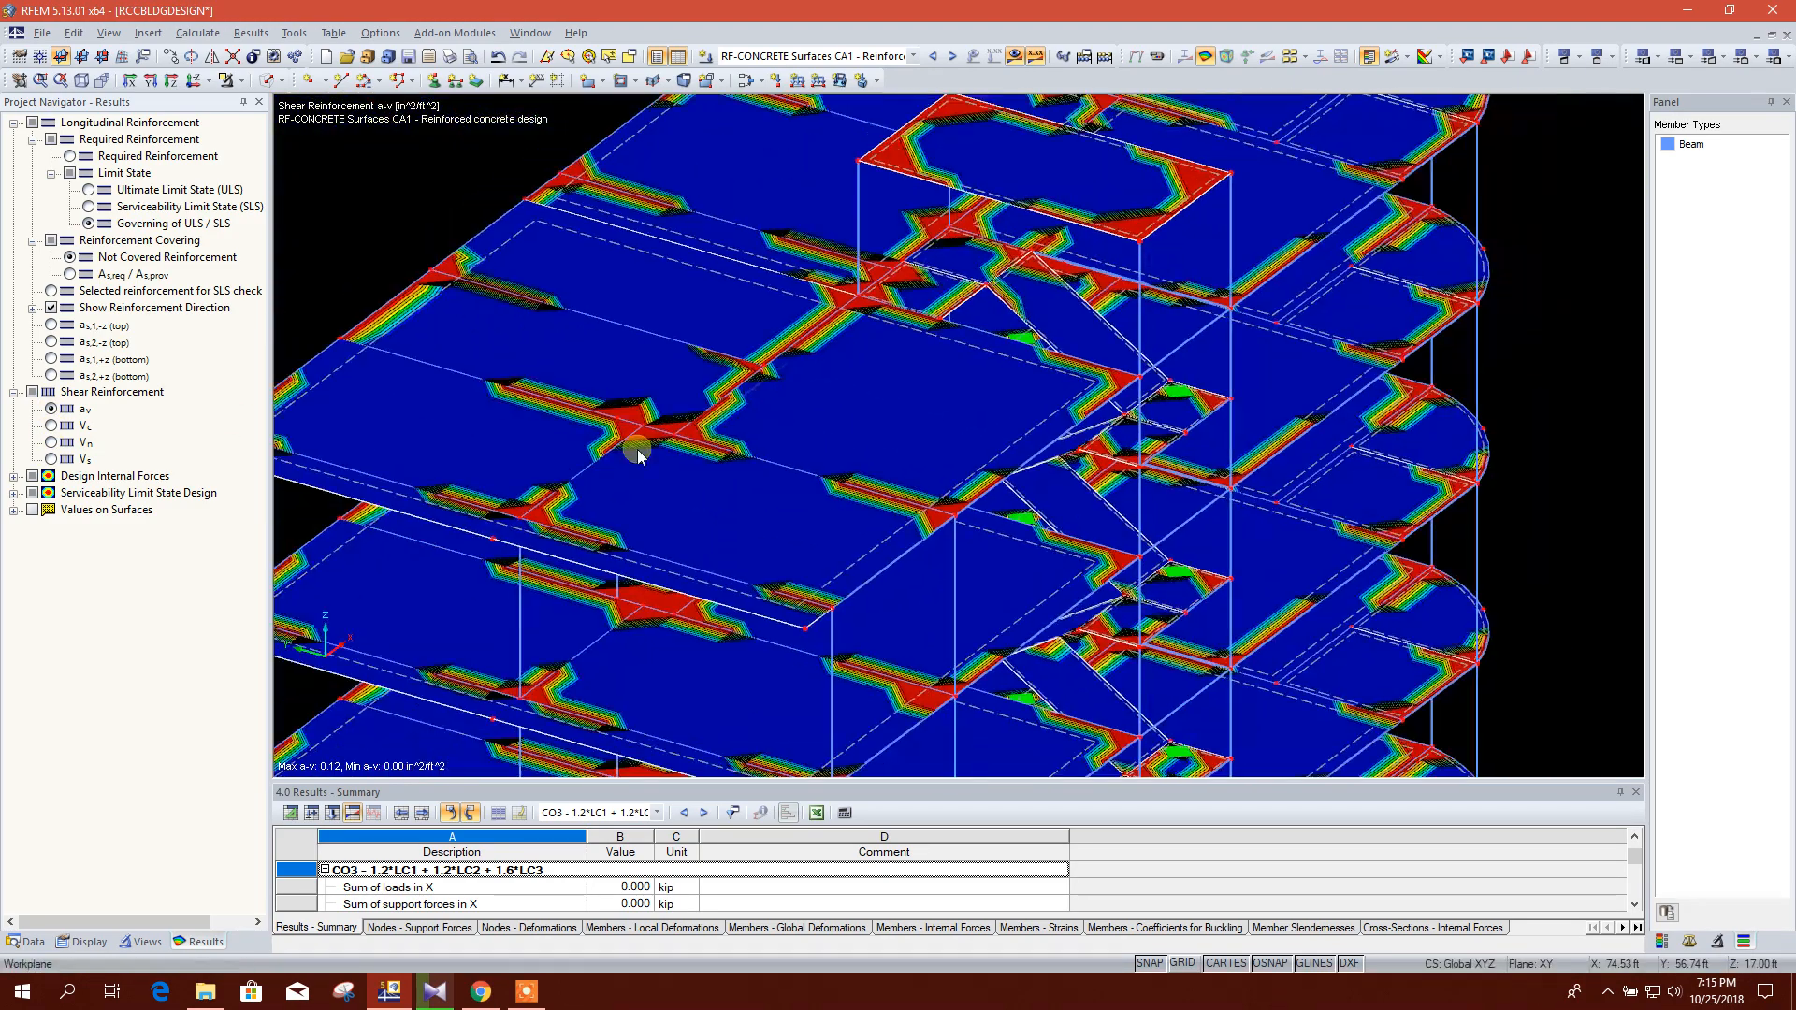
click(51, 441)
click(51, 459)
scroll(686, 486, down, 4)
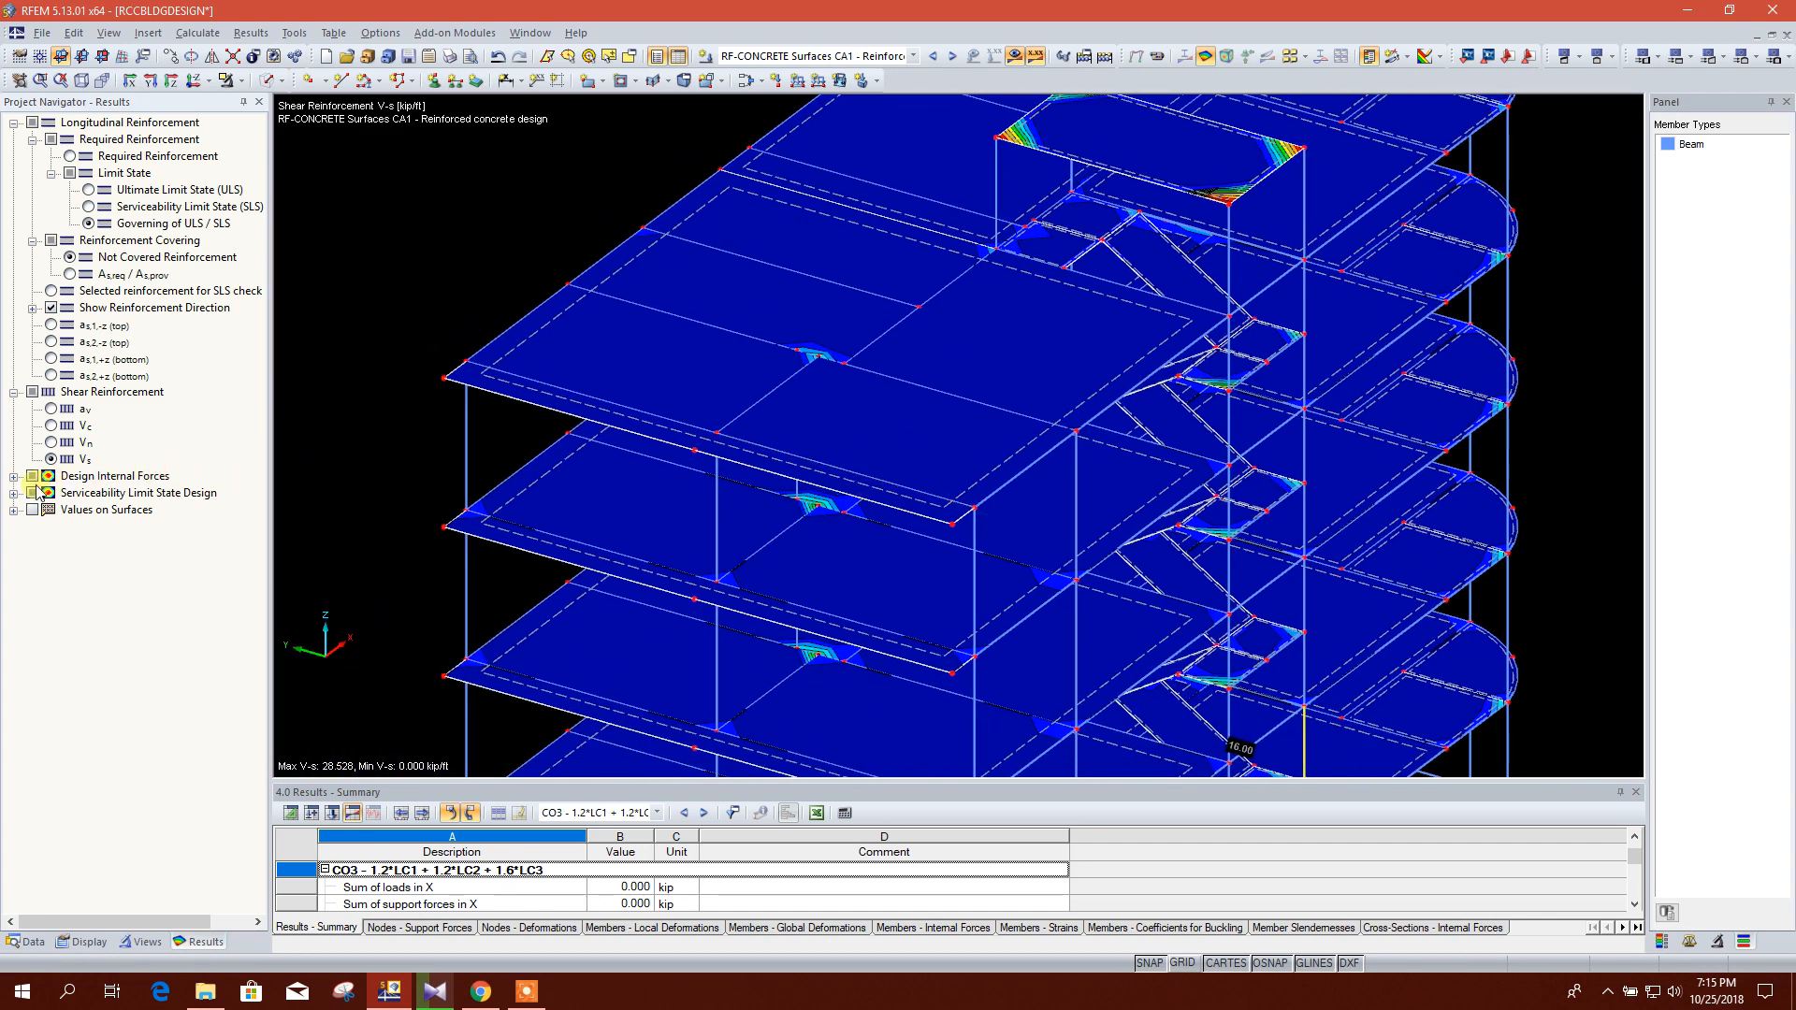
Step: Examine the slab design internal forces n1 and n2 at top and bottom, plus Vu, across the floors
click(14, 477)
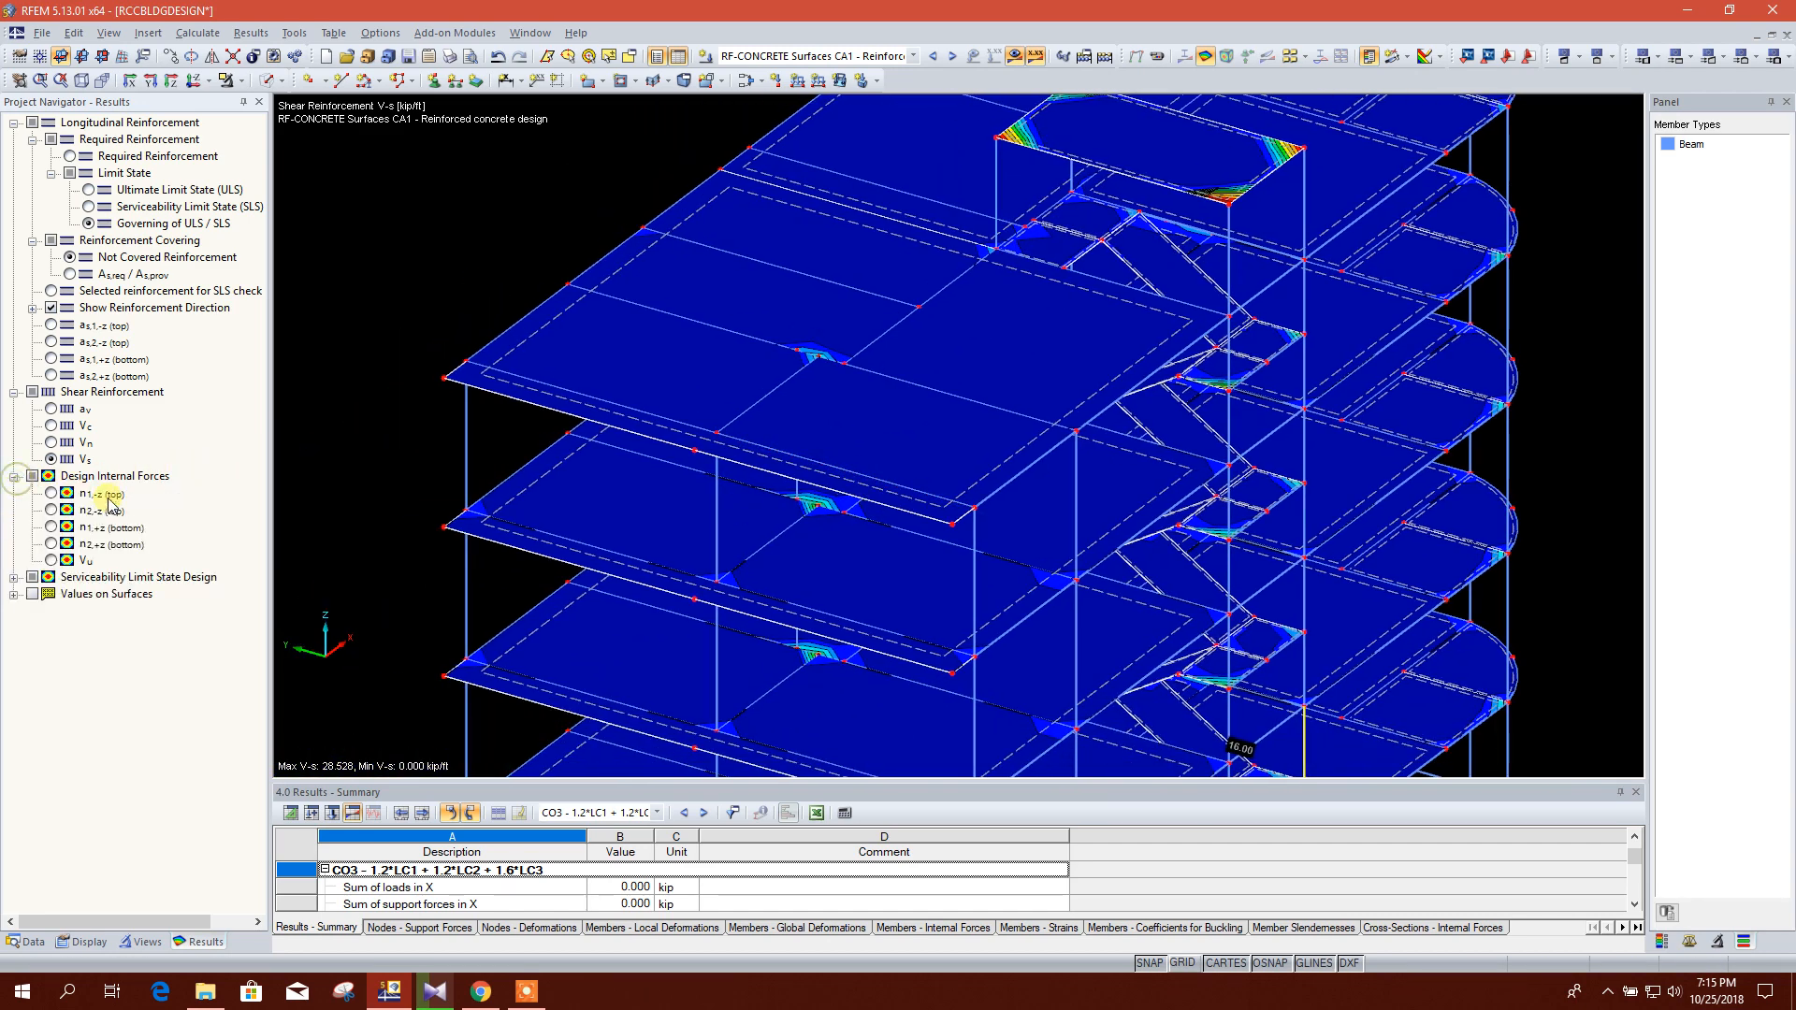
click(52, 493)
scroll(671, 458, down, 3)
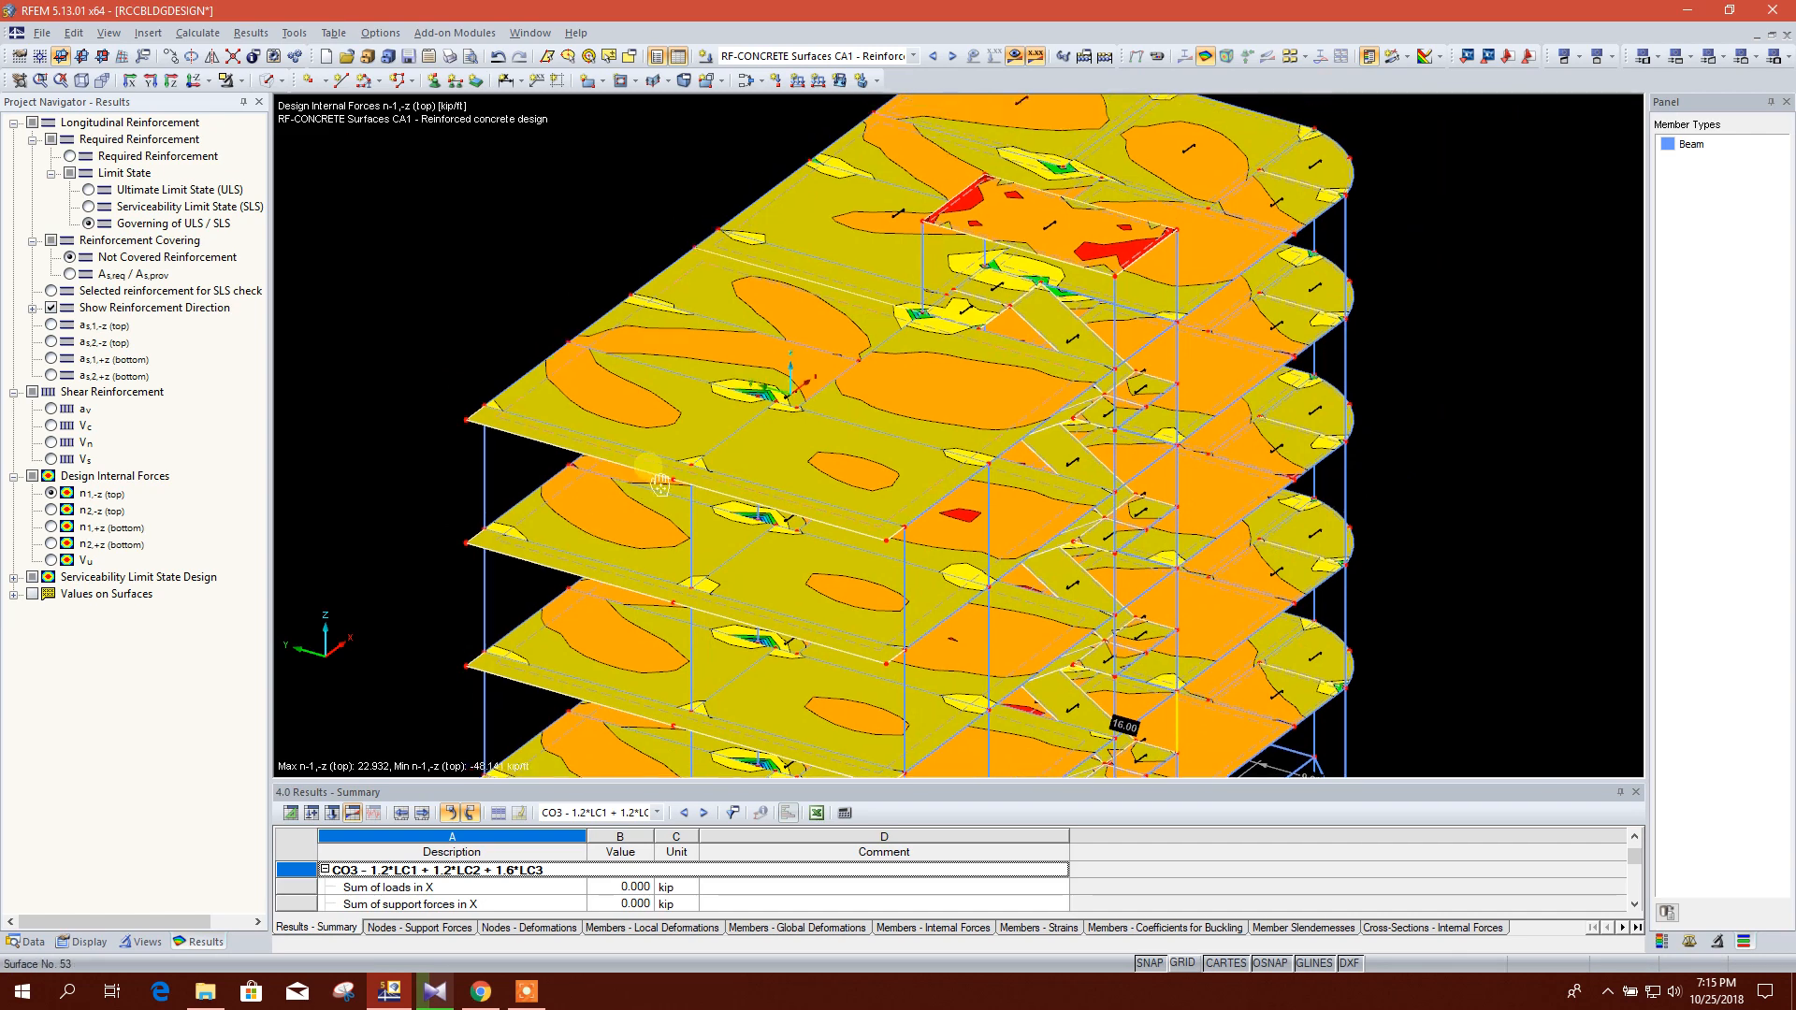
scroll(671, 457, up, 2)
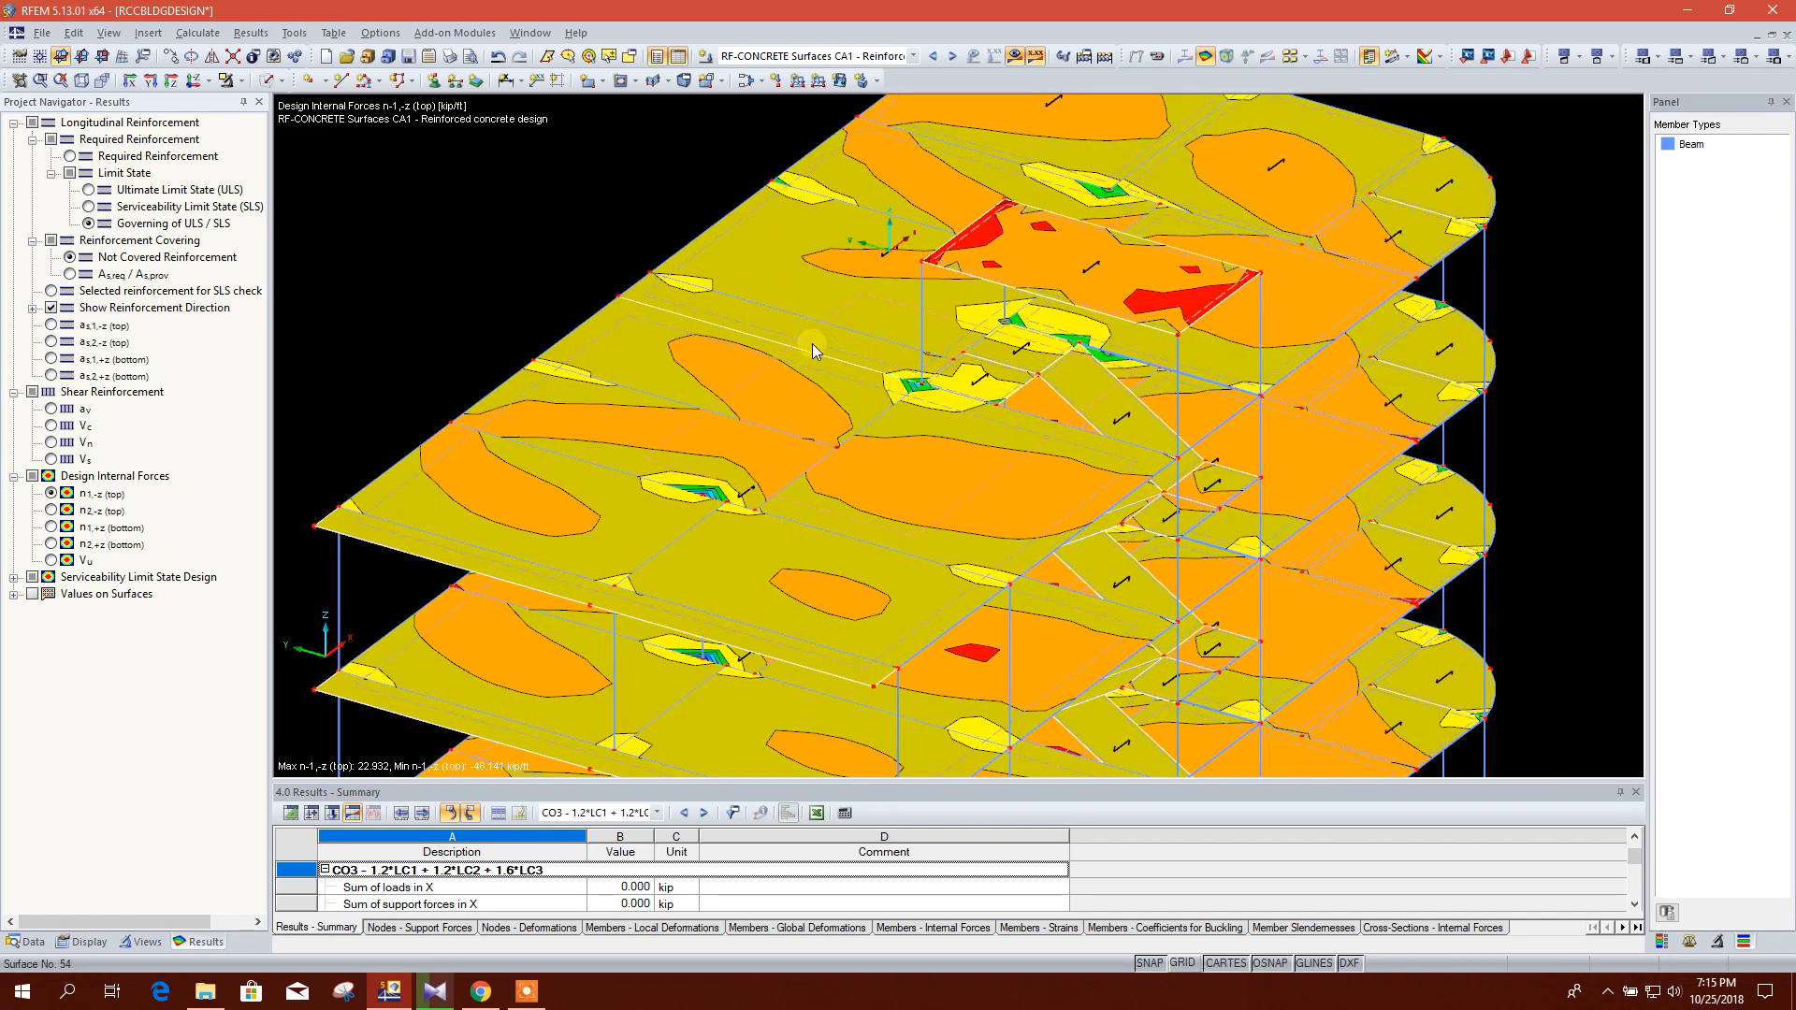
click(51, 510)
click(53, 530)
click(53, 545)
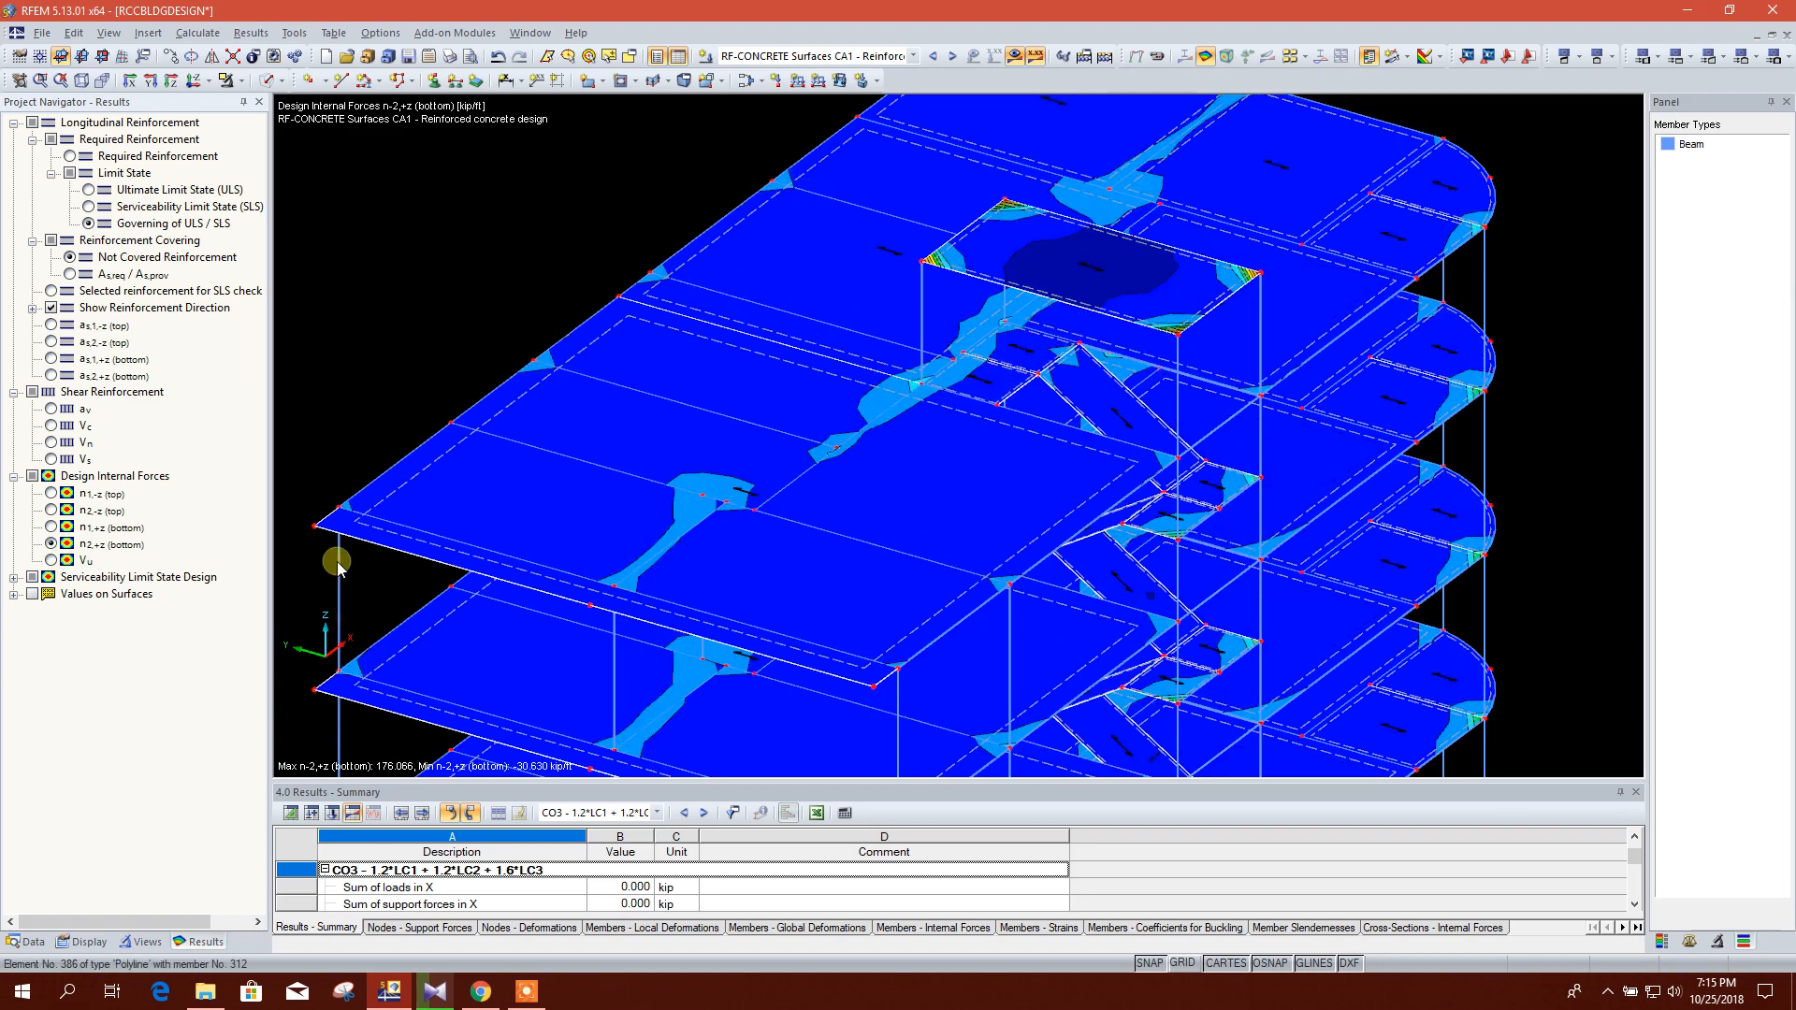
scroll(782, 453, down, 1)
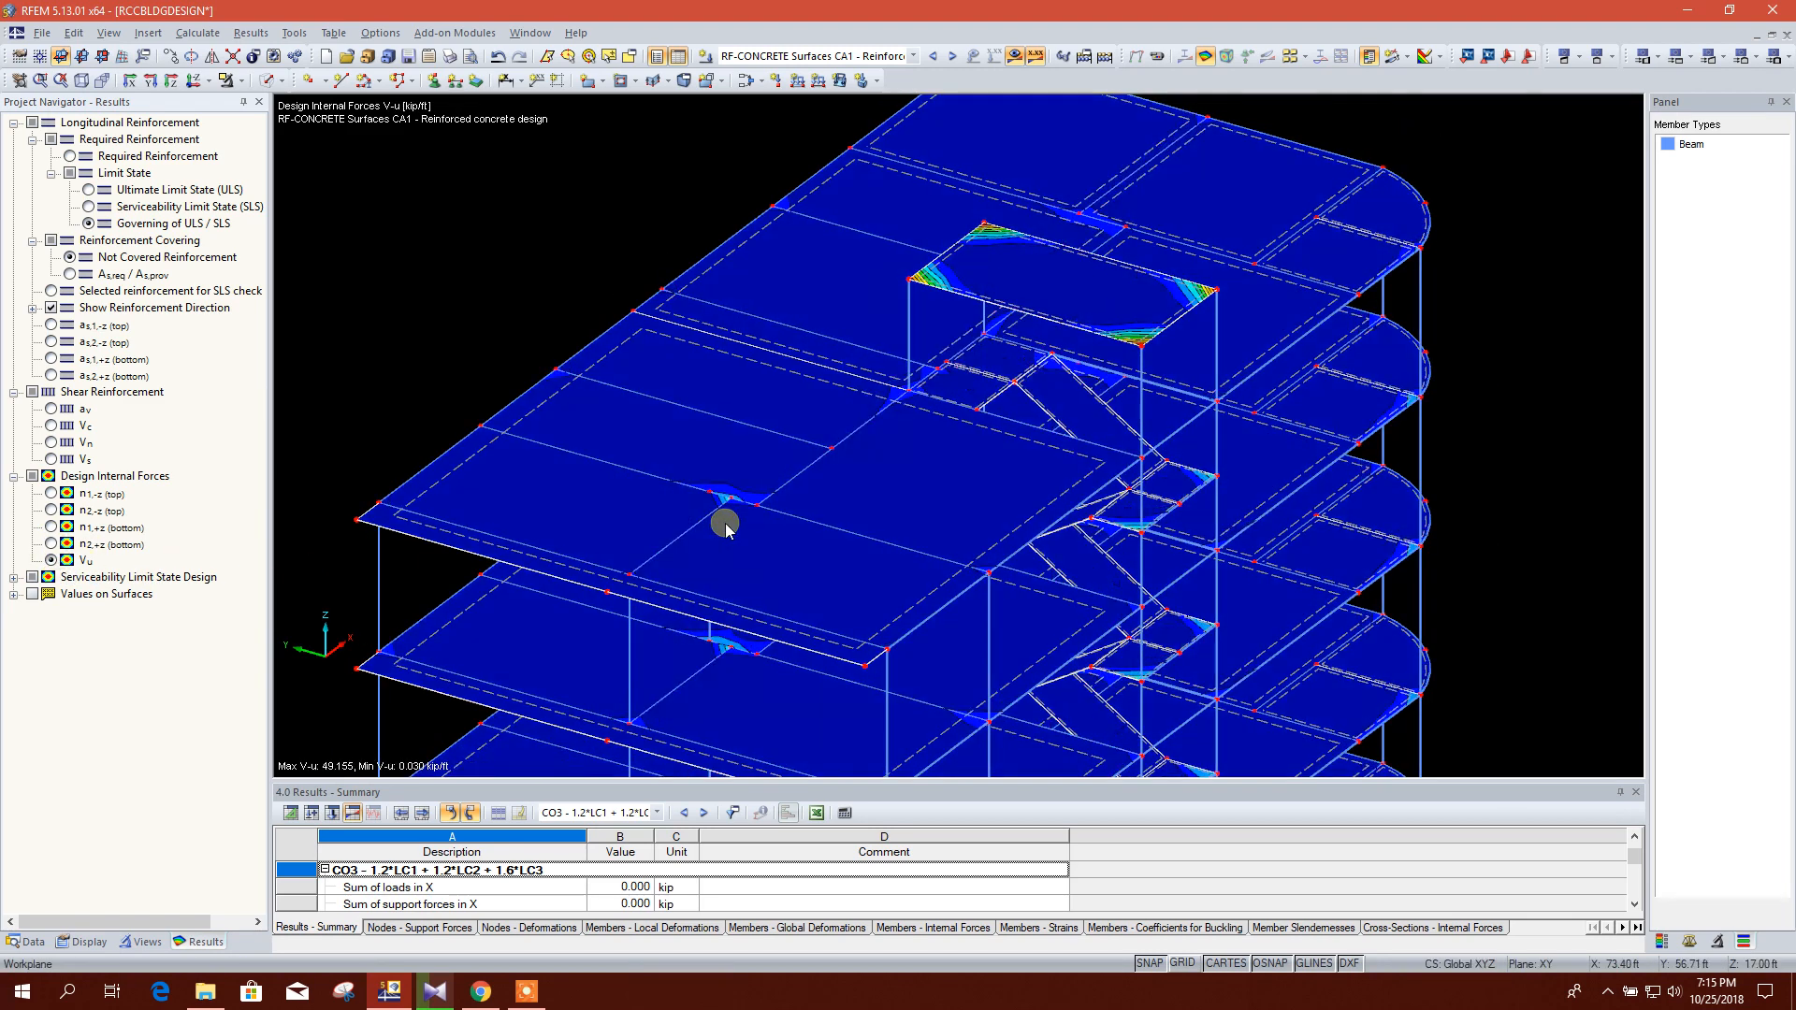
scroll(820, 432, down, 3)
middle_drag(601, 513, 730, 337)
scroll(730, 337, down, 1)
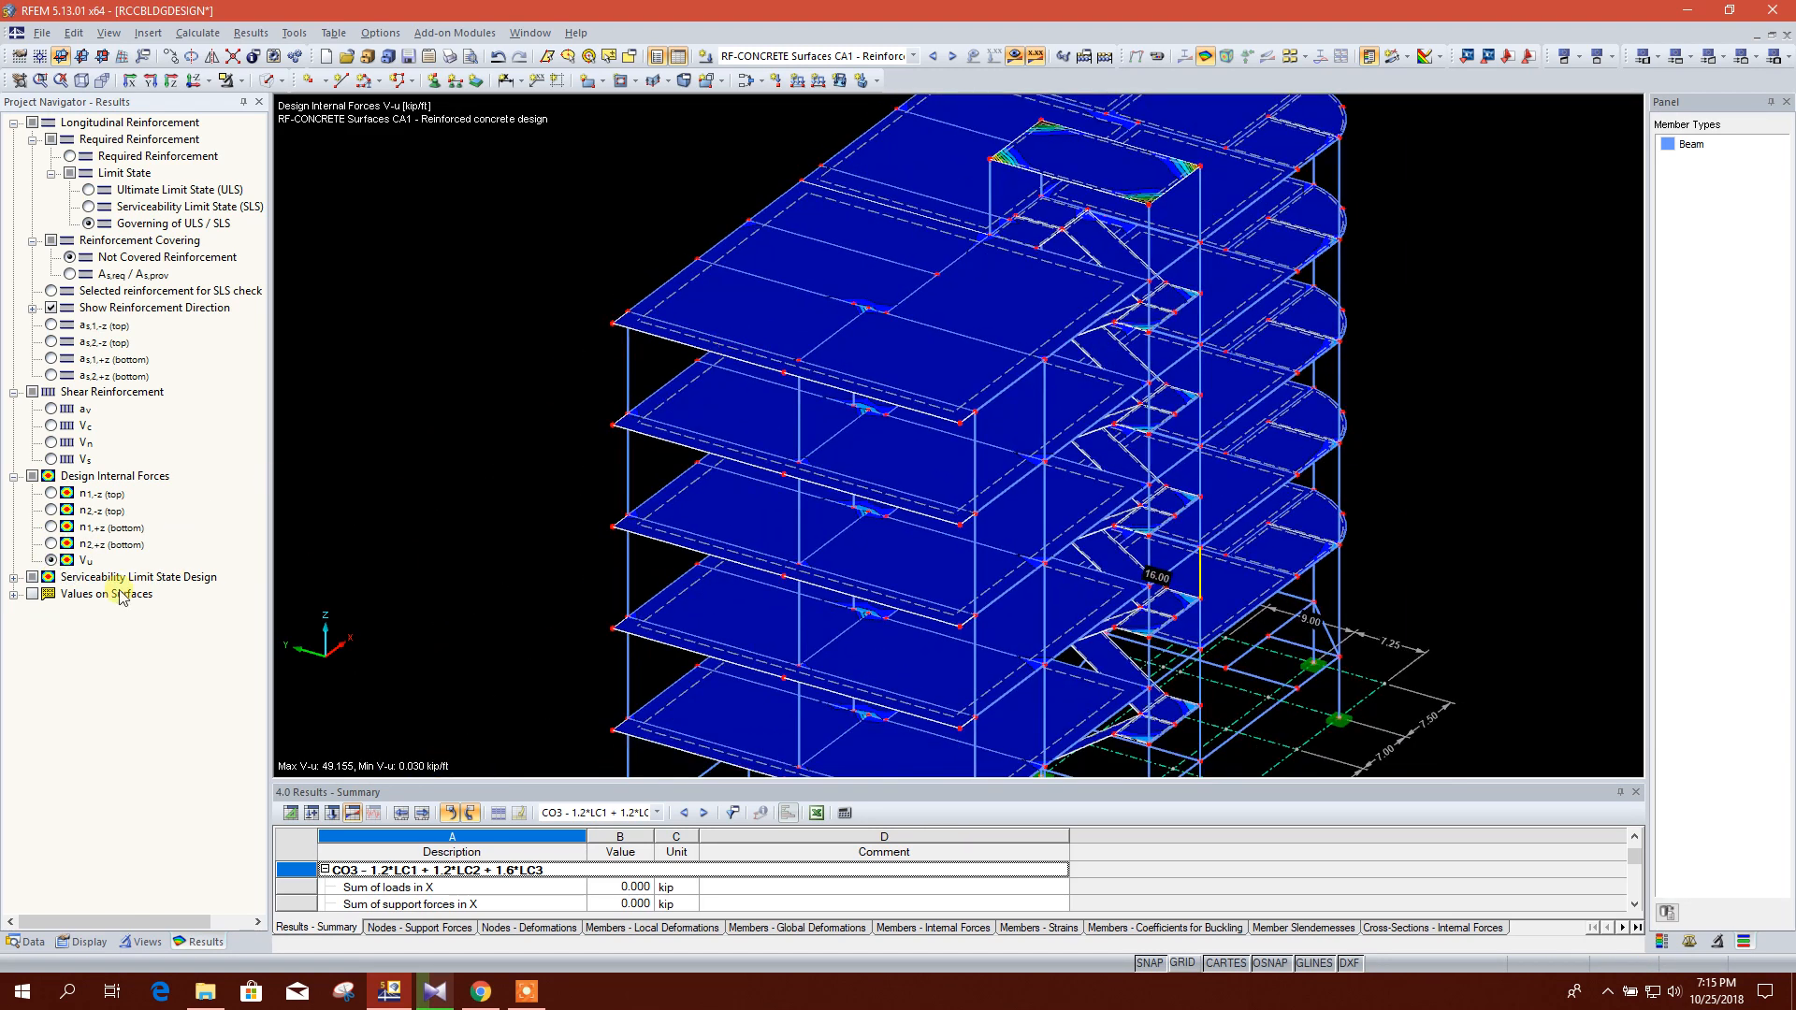
Step: Display the serviceability design ratio wk,-z (top) on the slabs
click(13, 577)
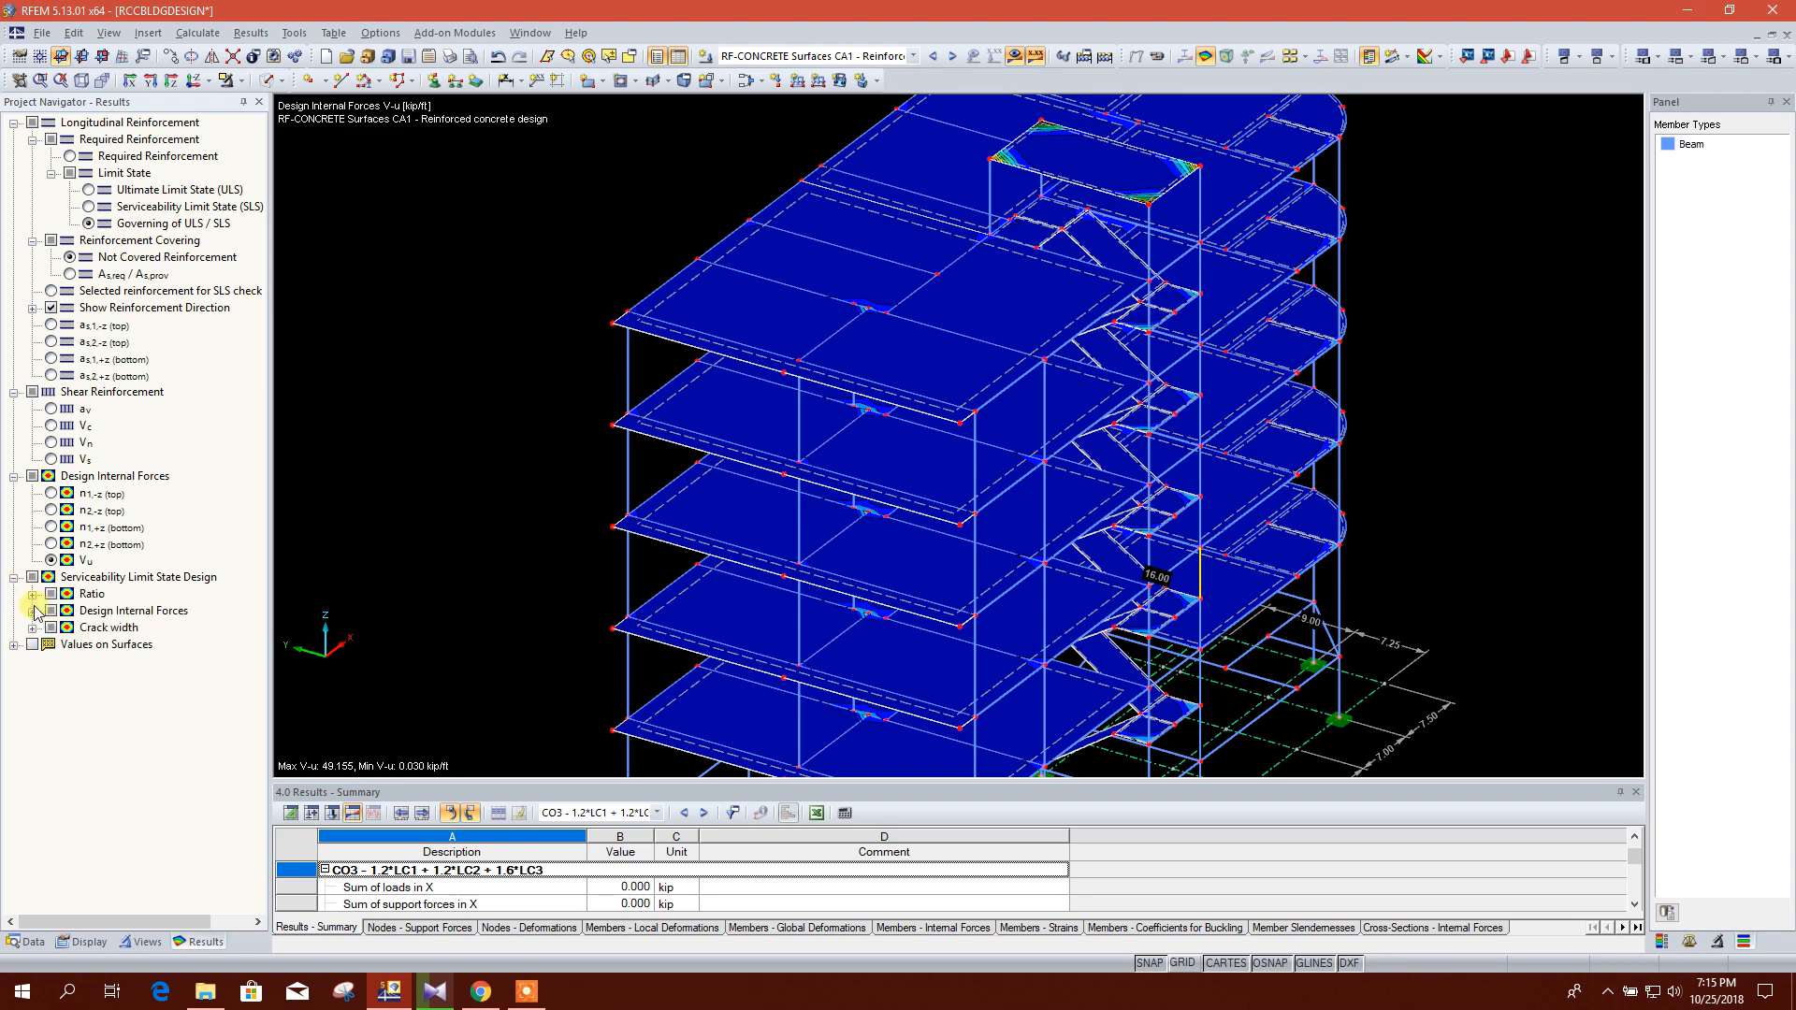
click(32, 594)
click(51, 611)
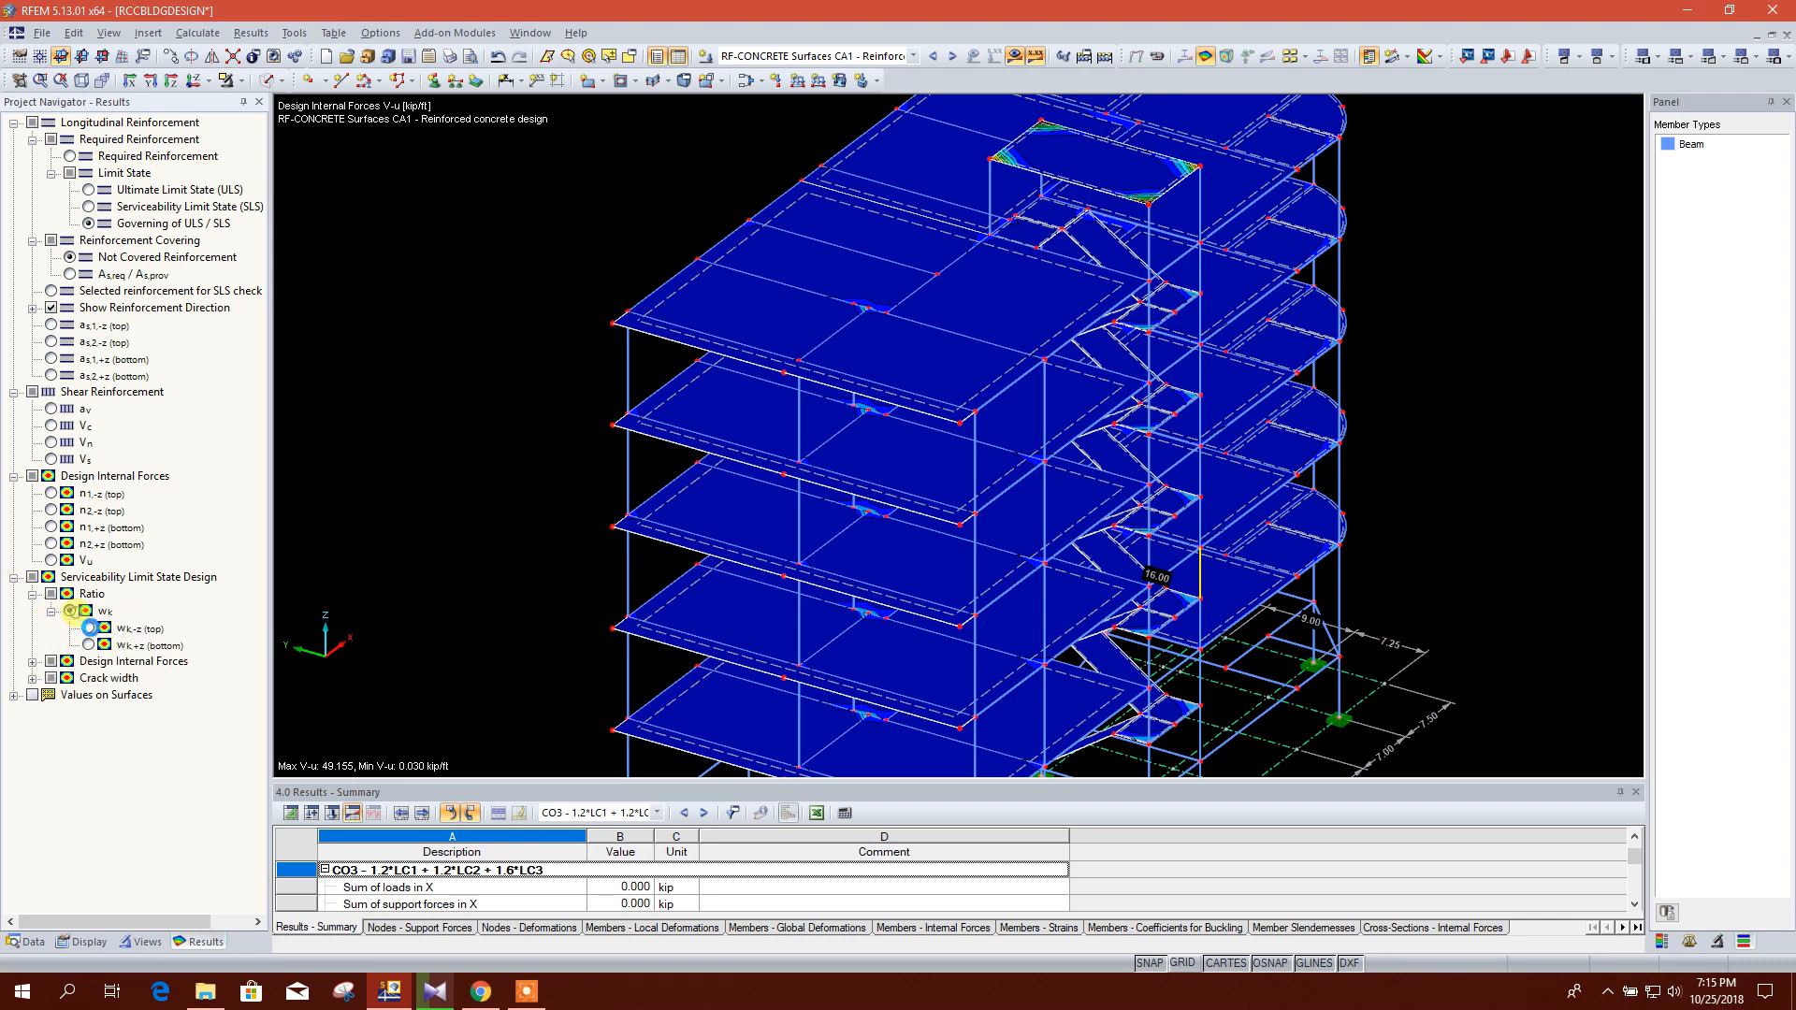
click(69, 611)
click(88, 629)
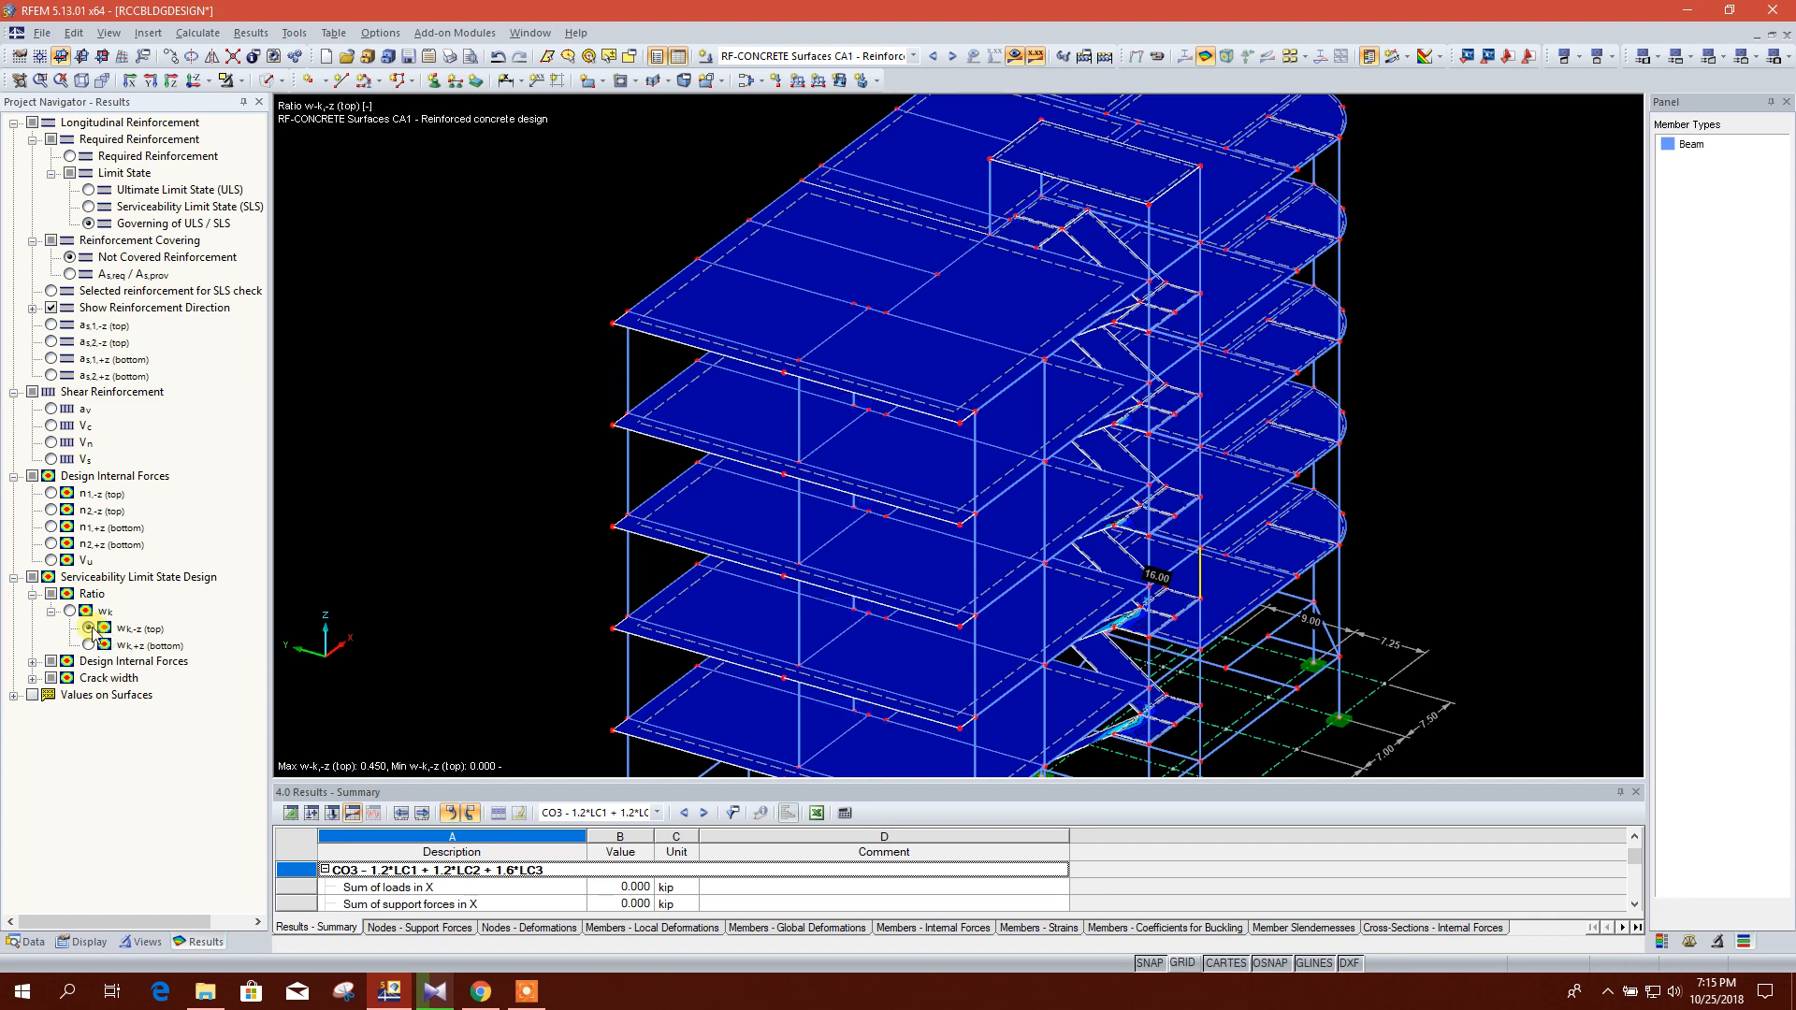
Step: Compare the serviceability design internal forces ns1 and ns2 at the top and bottom of the slabs
click(32, 662)
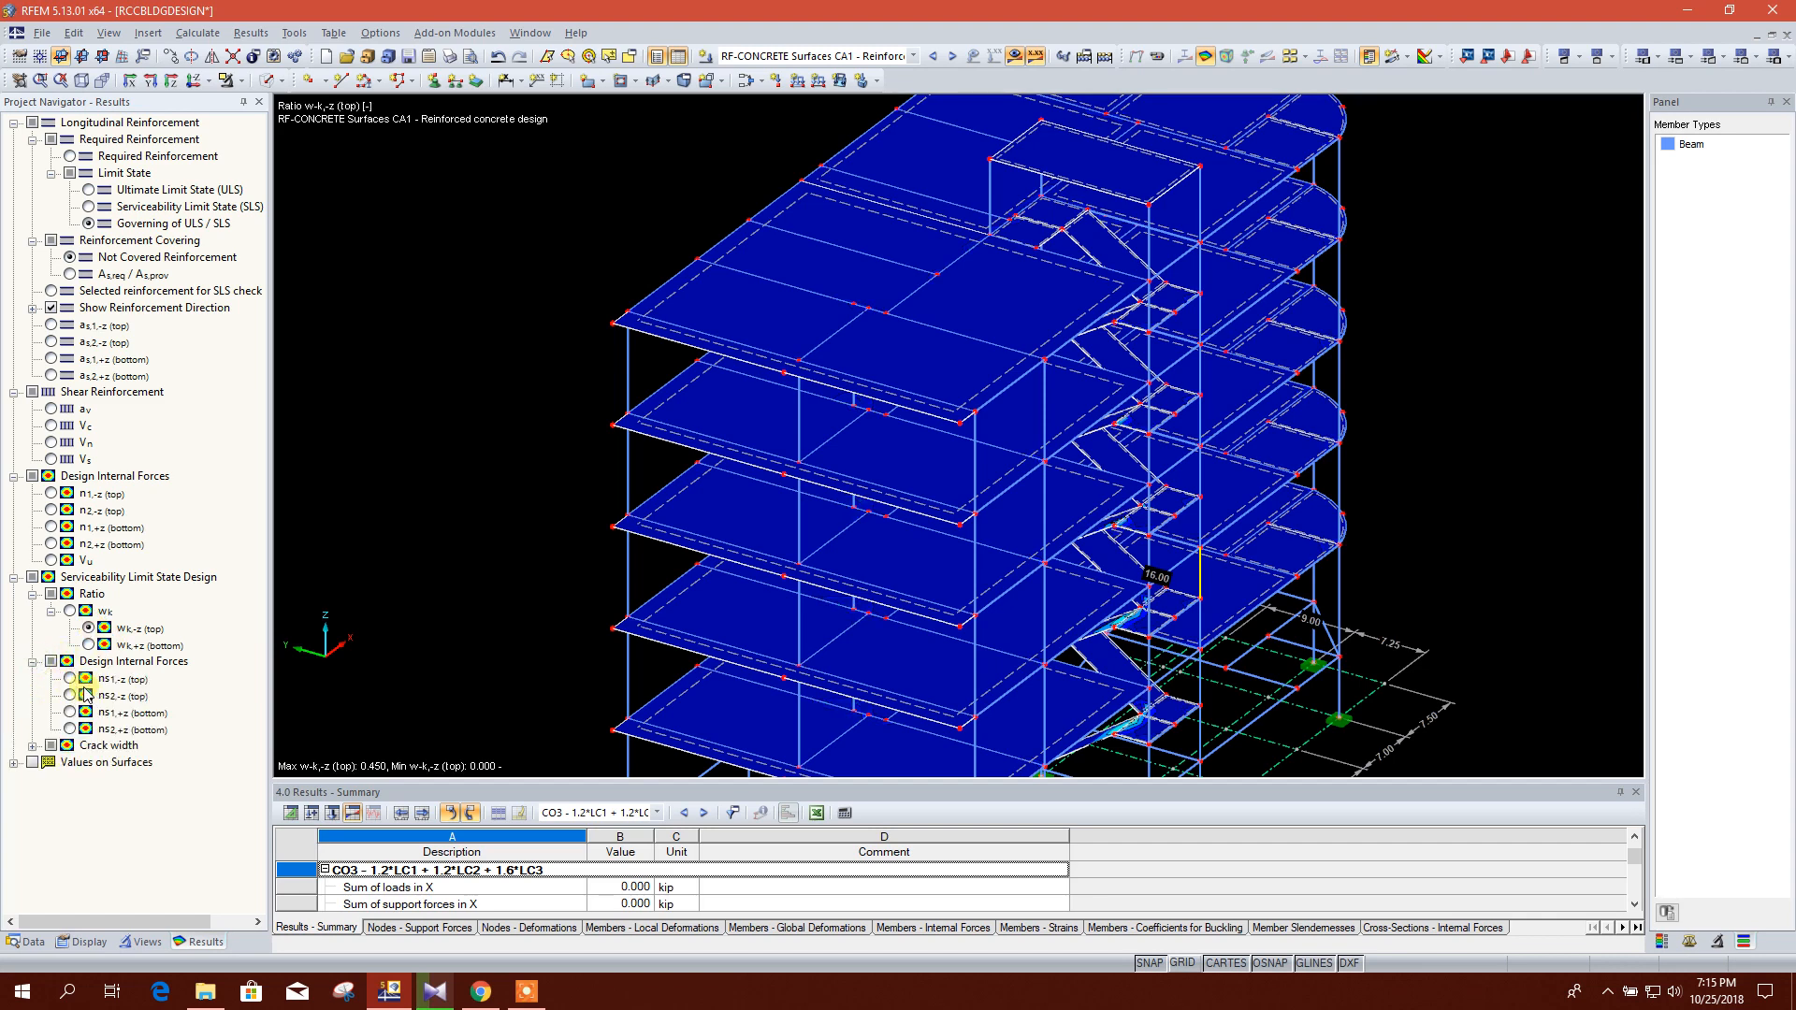
click(69, 680)
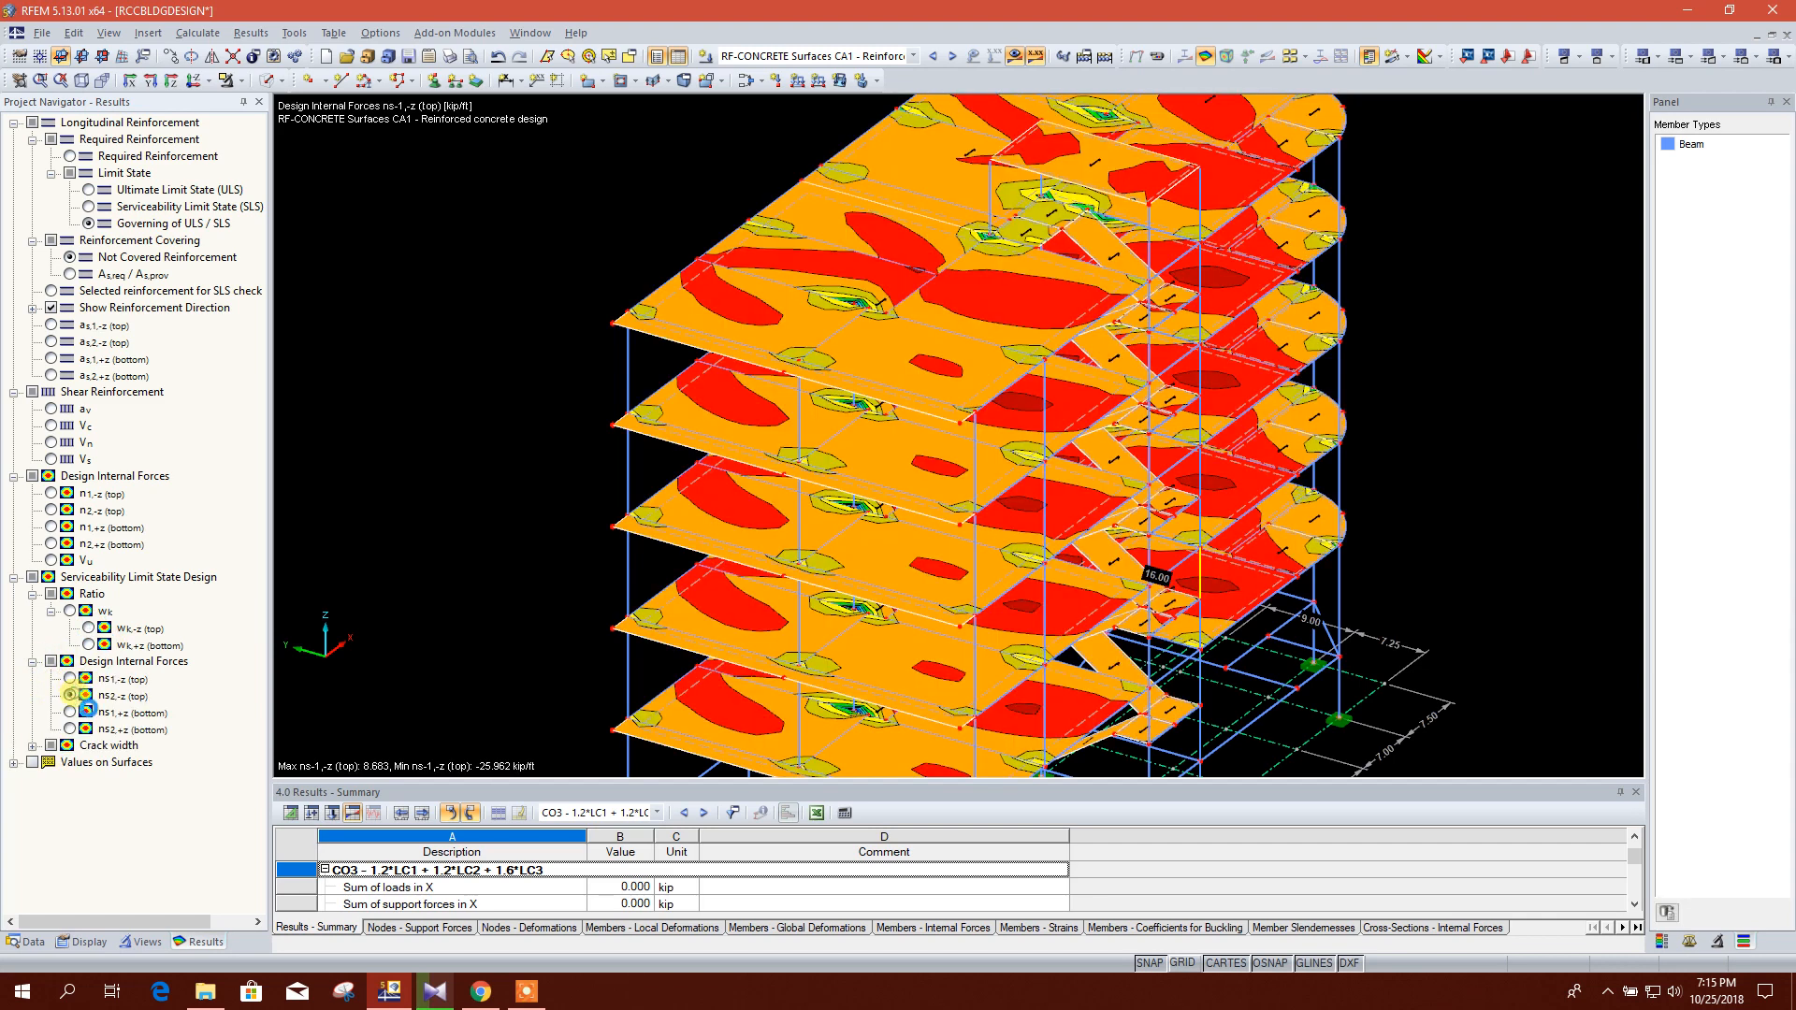
click(69, 695)
click(69, 712)
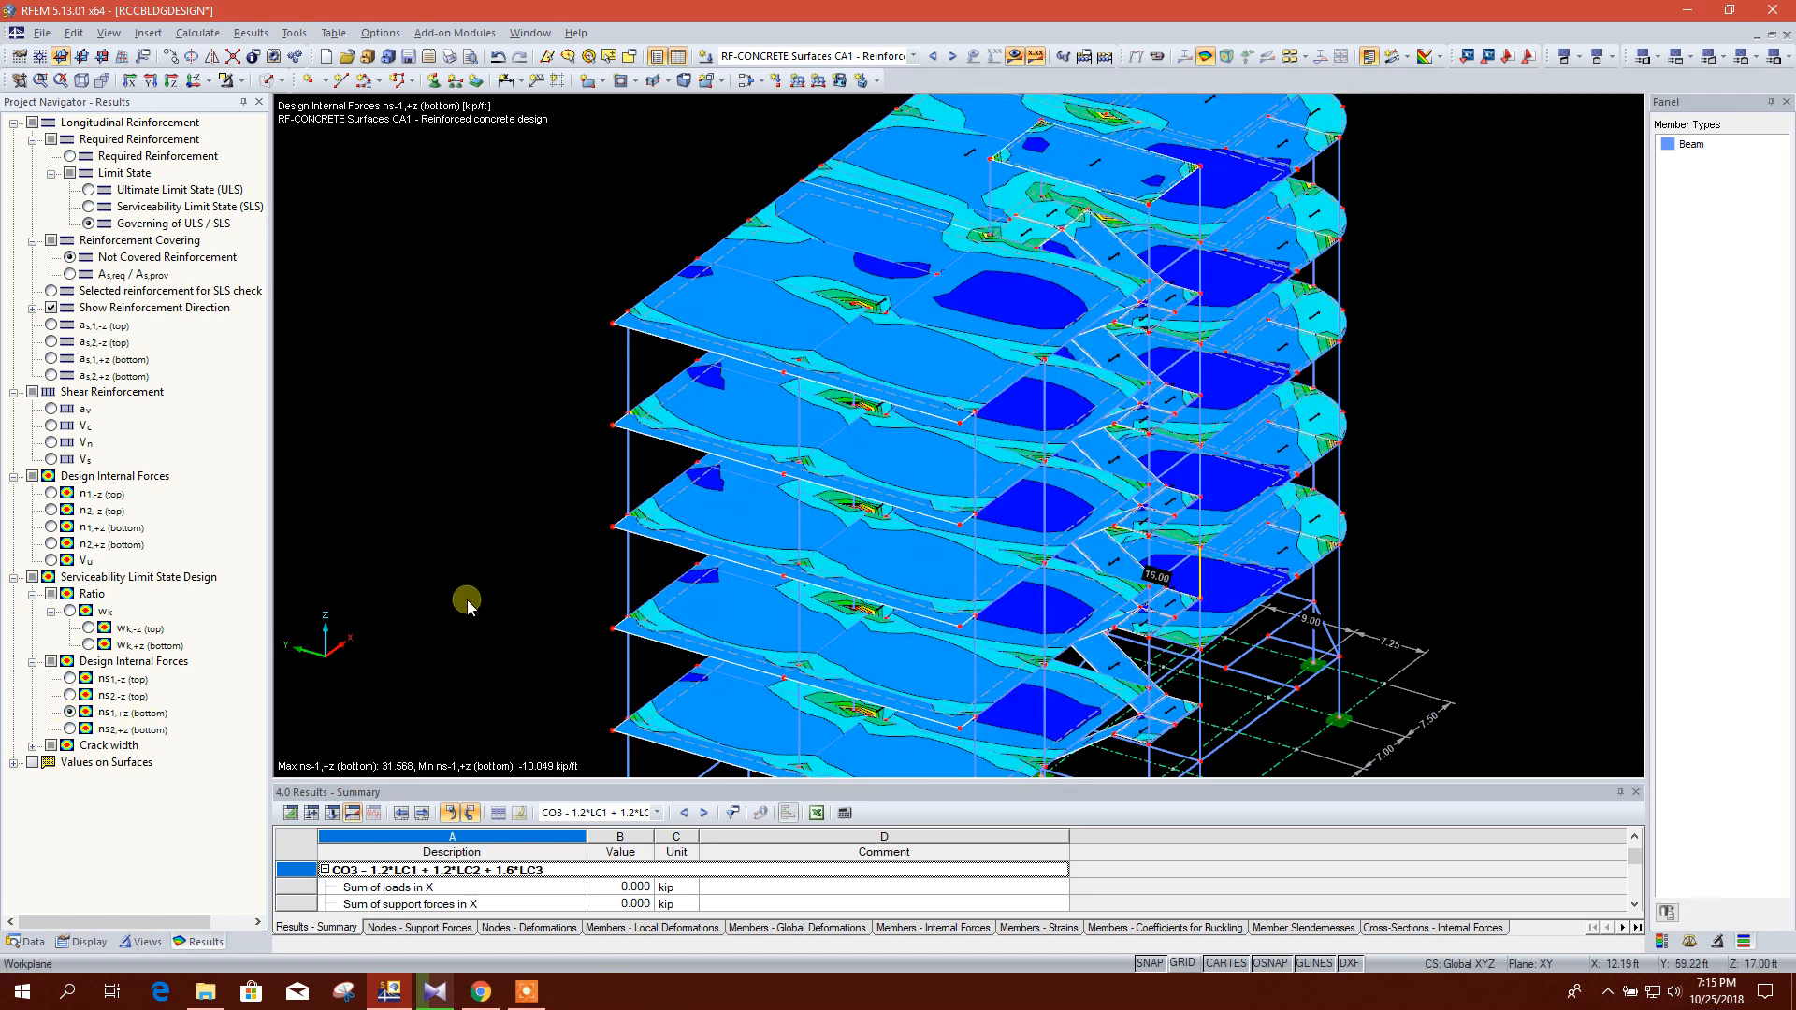
click(69, 729)
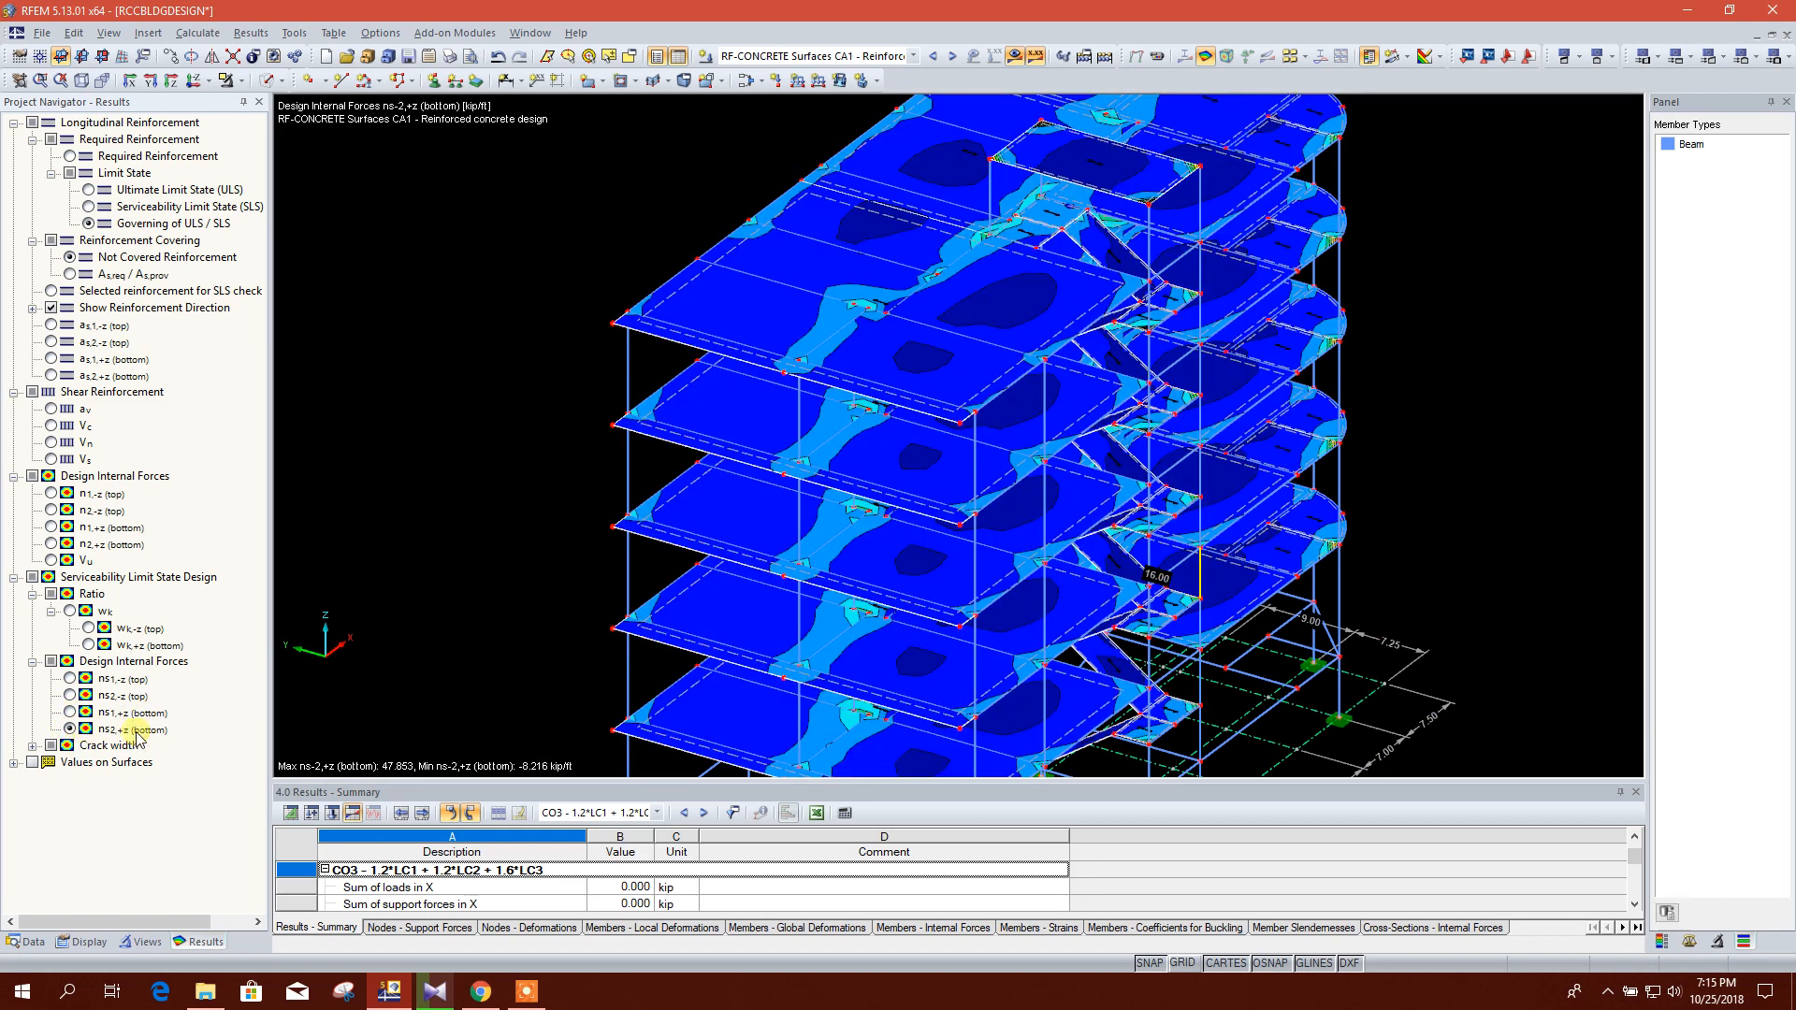
Step: Review the slab crack widths wk,1 and wk,2 for the top and bottom faces
middle_drag(426, 660, 492, 554)
click(33, 746)
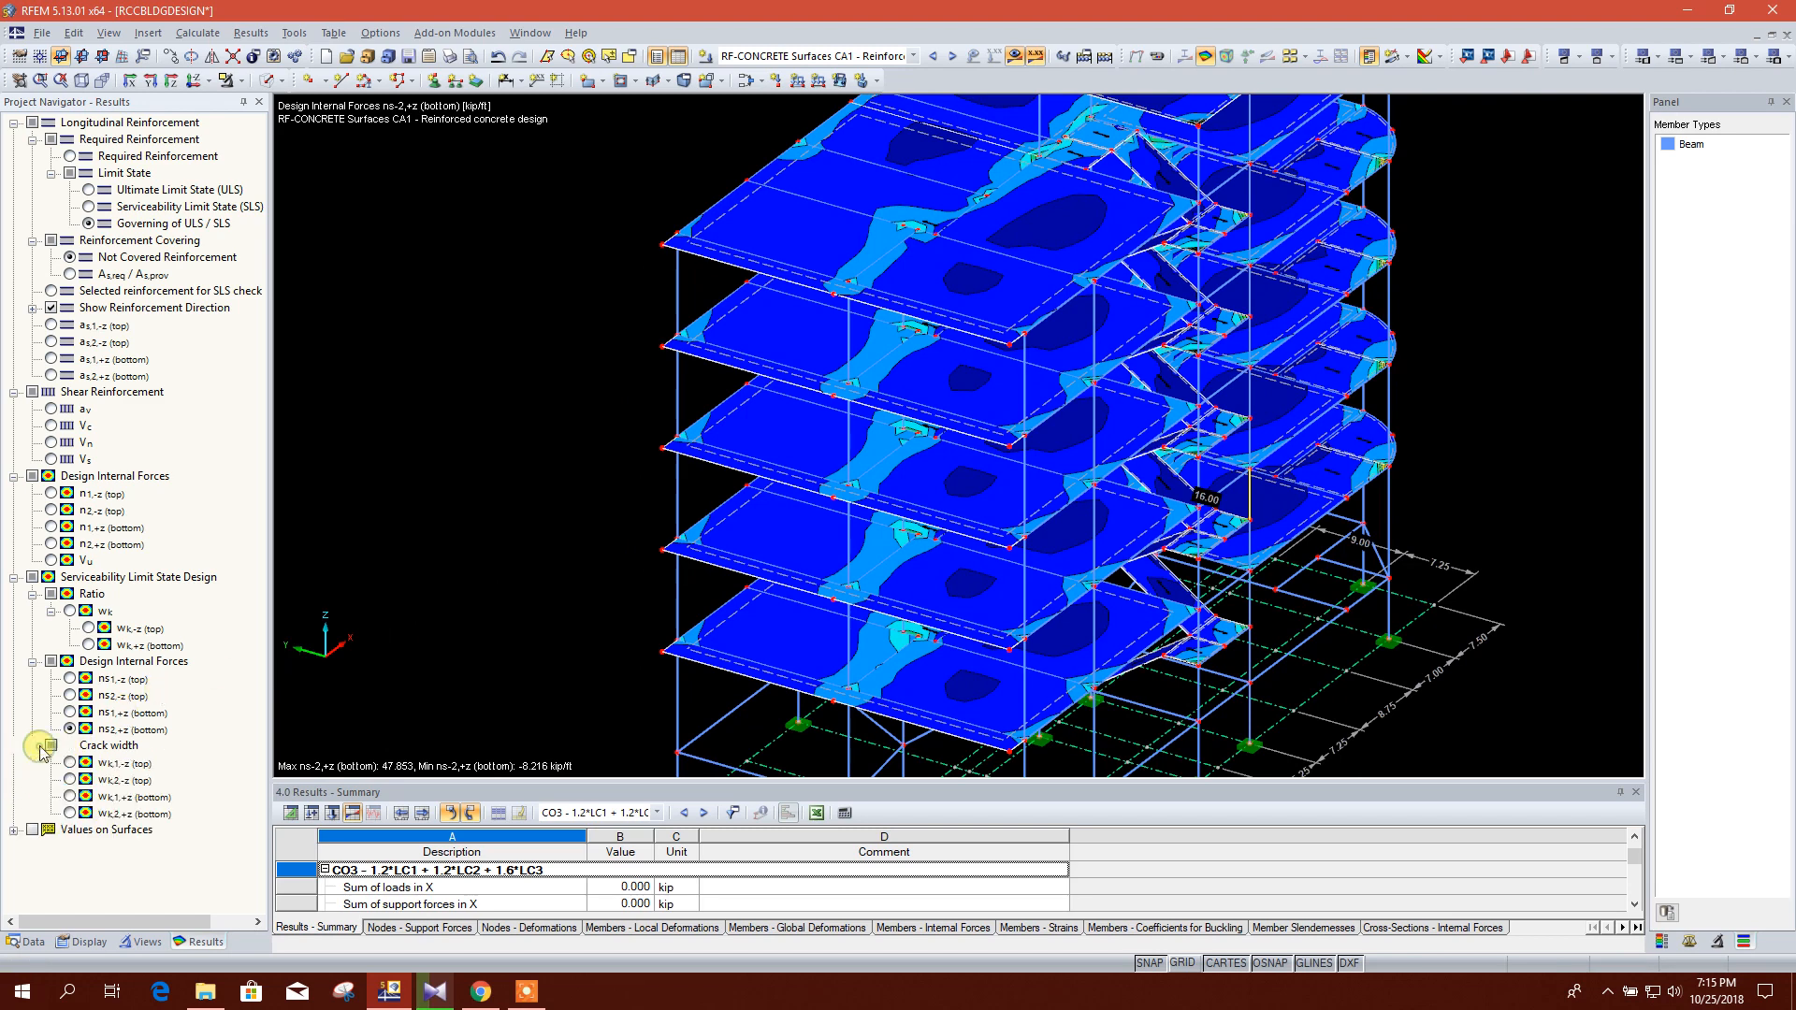
click(69, 764)
click(70, 780)
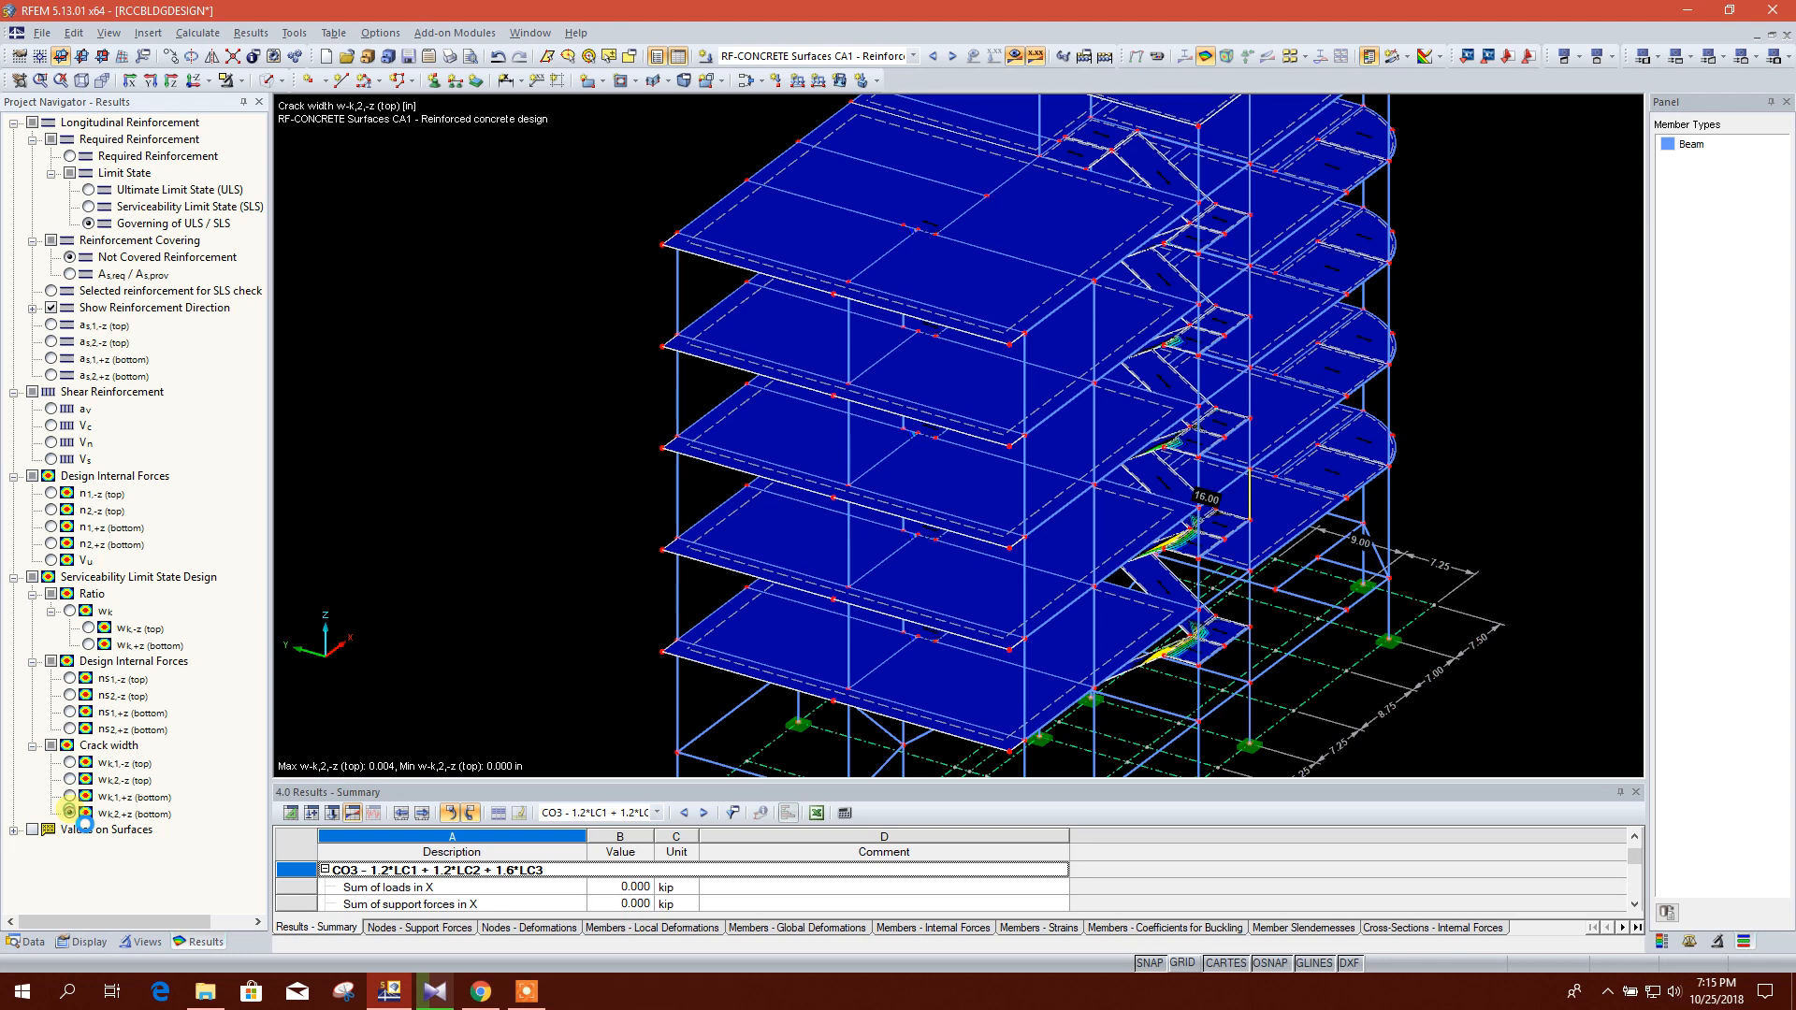
click(79, 814)
click(70, 798)
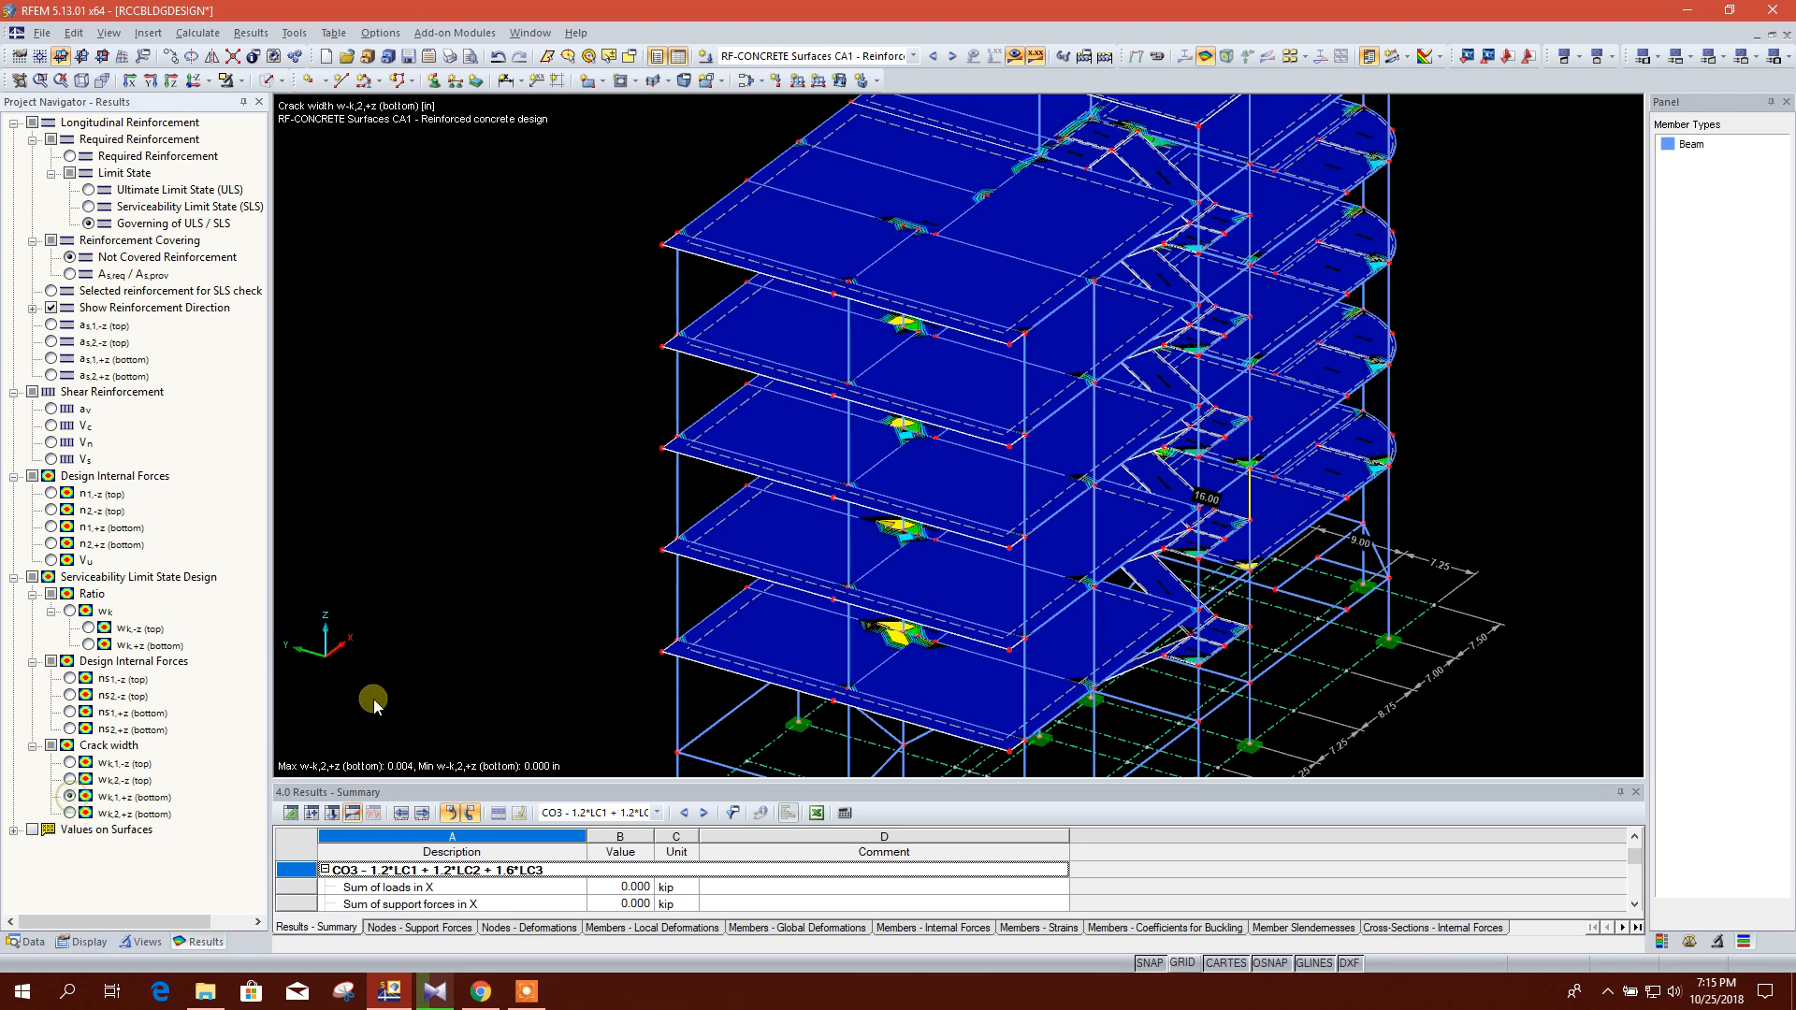
Step: Turn on the values on surfaces, show the required top reinforcement as,1,-z, and inspect it over the whole building
click(33, 830)
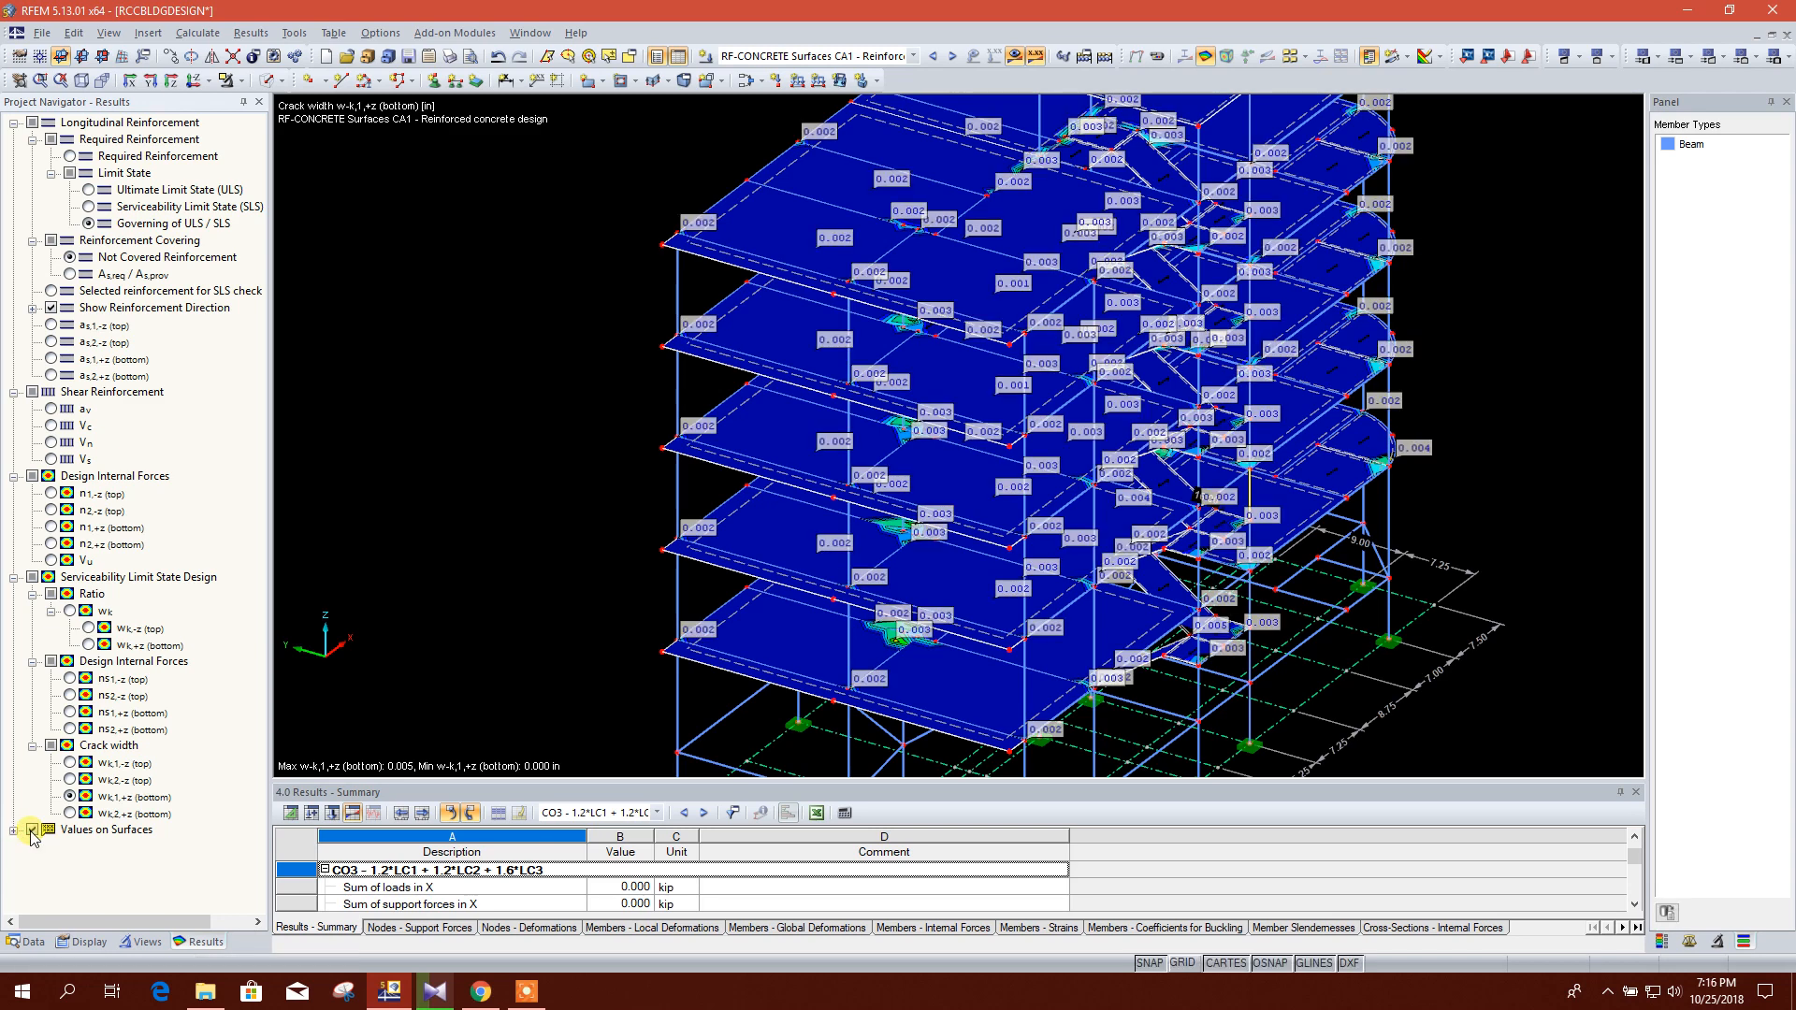
click(69, 156)
middle_drag(596, 461, 568, 484)
scroll(568, 484, down, 3)
ctrl+middle_drag(1310, 542, 1276, 617)
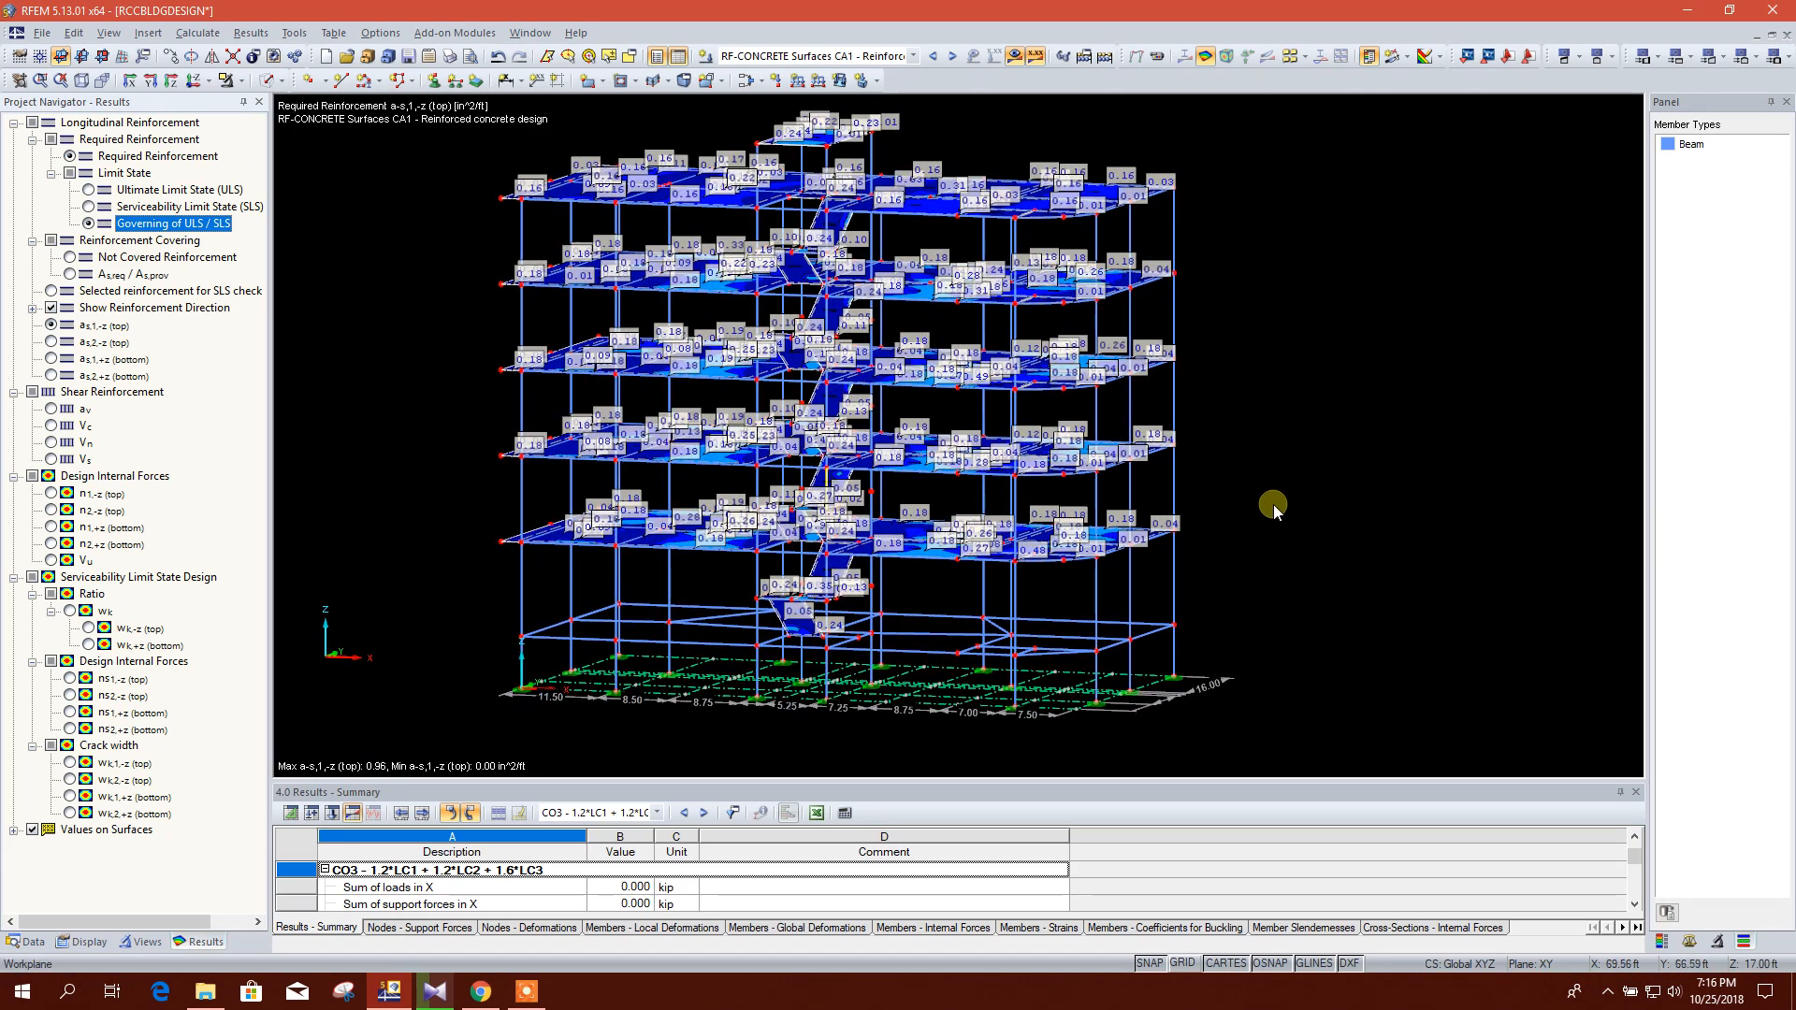
middle_drag(1274, 502, 1277, 532)
middle_drag(1240, 464, 1297, 474)
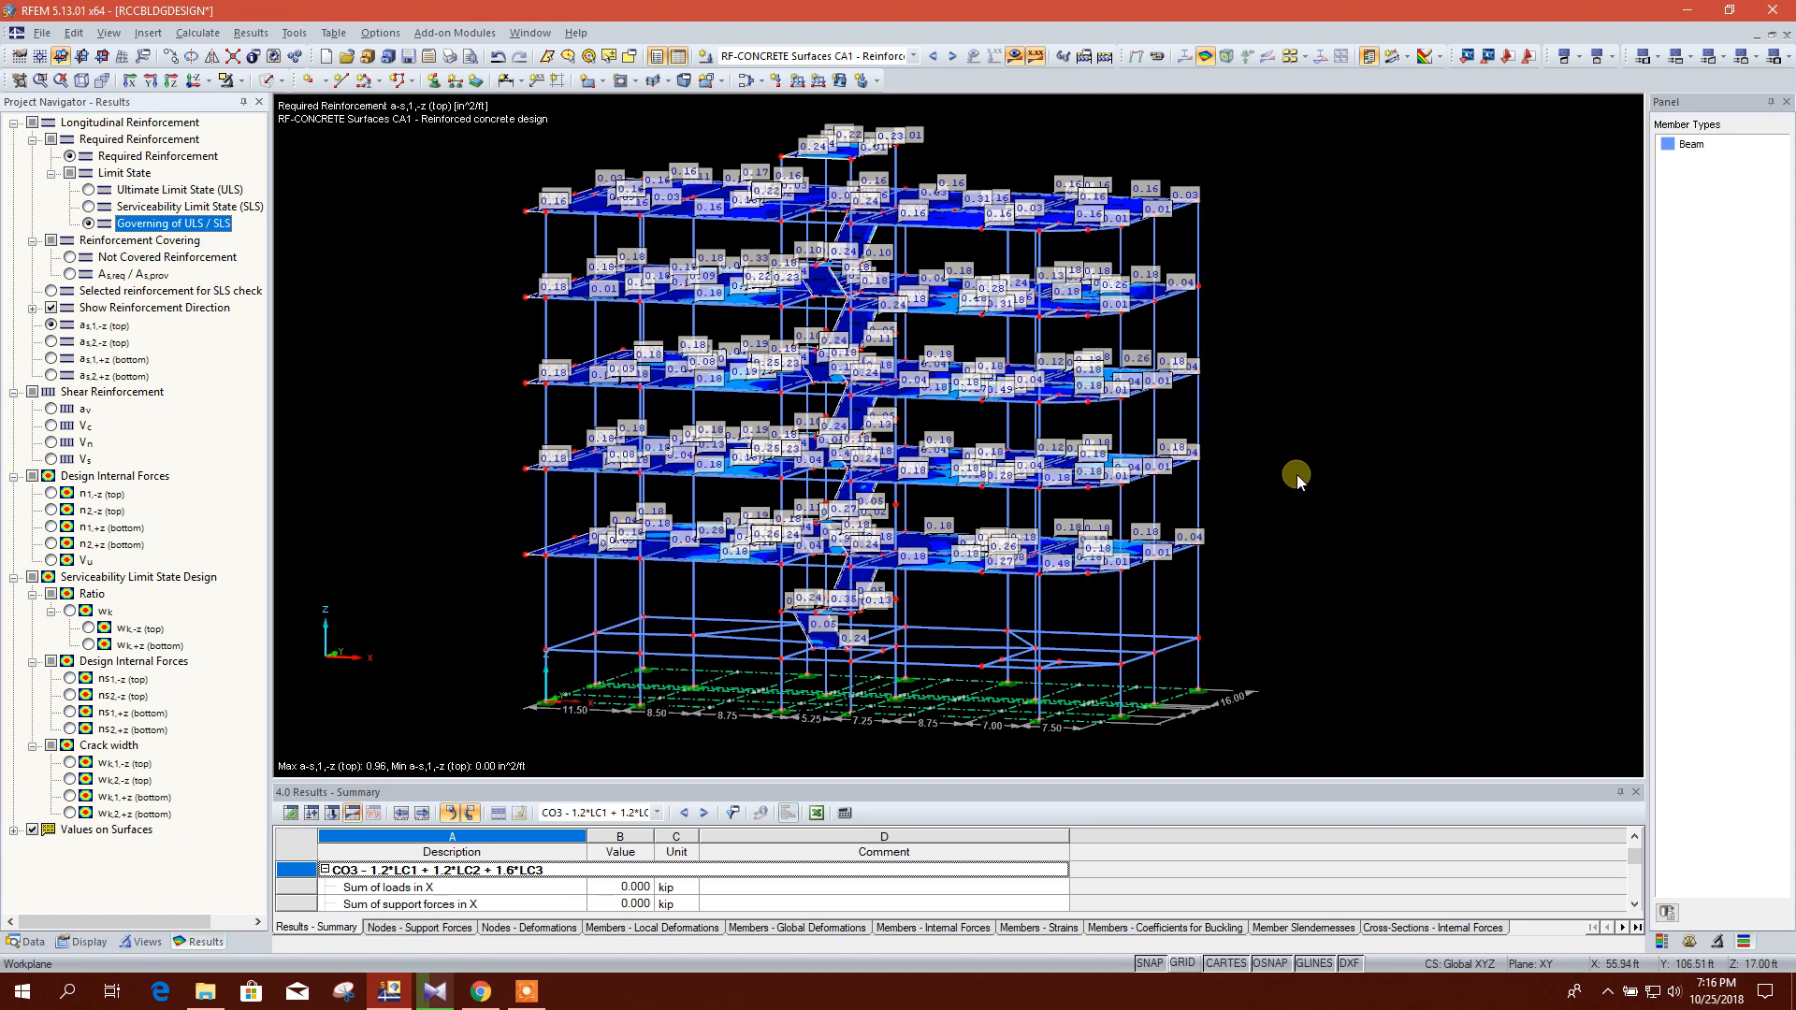
ctrl+middle_drag(1342, 619, 1272, 665)
middle_drag(1363, 621, 1323, 626)
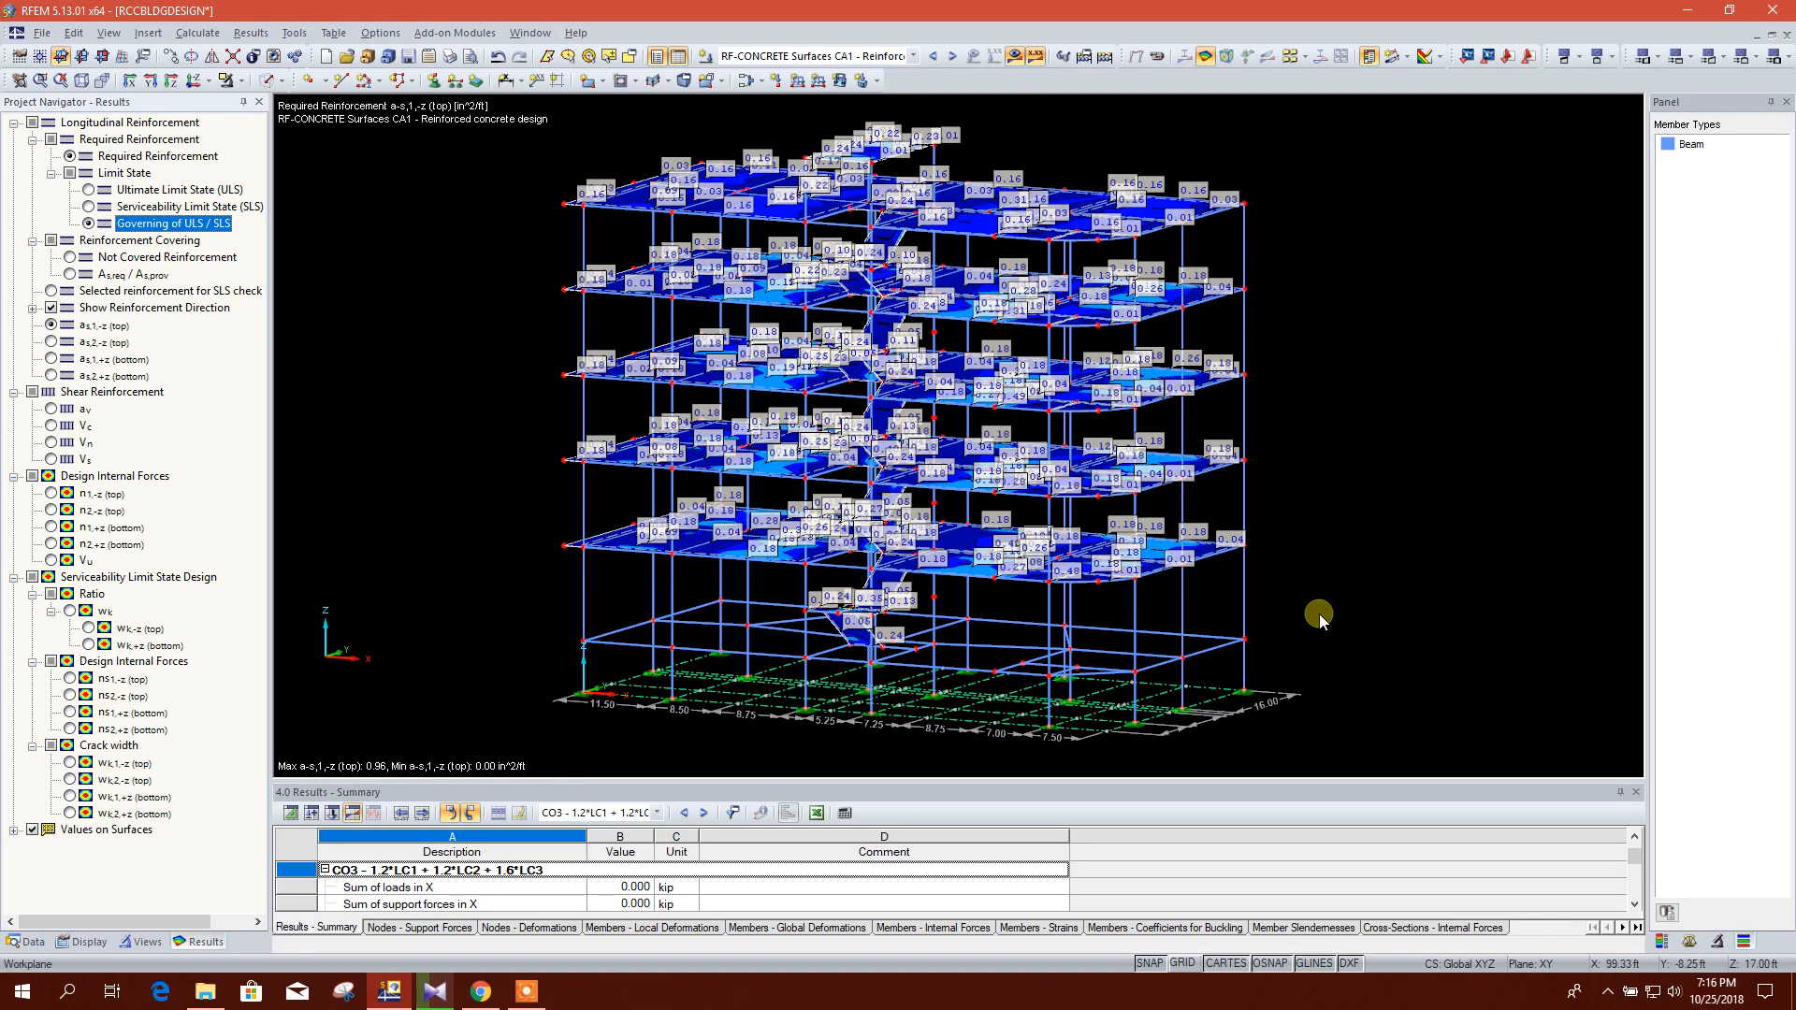
middle_drag(1312, 595, 1356, 580)
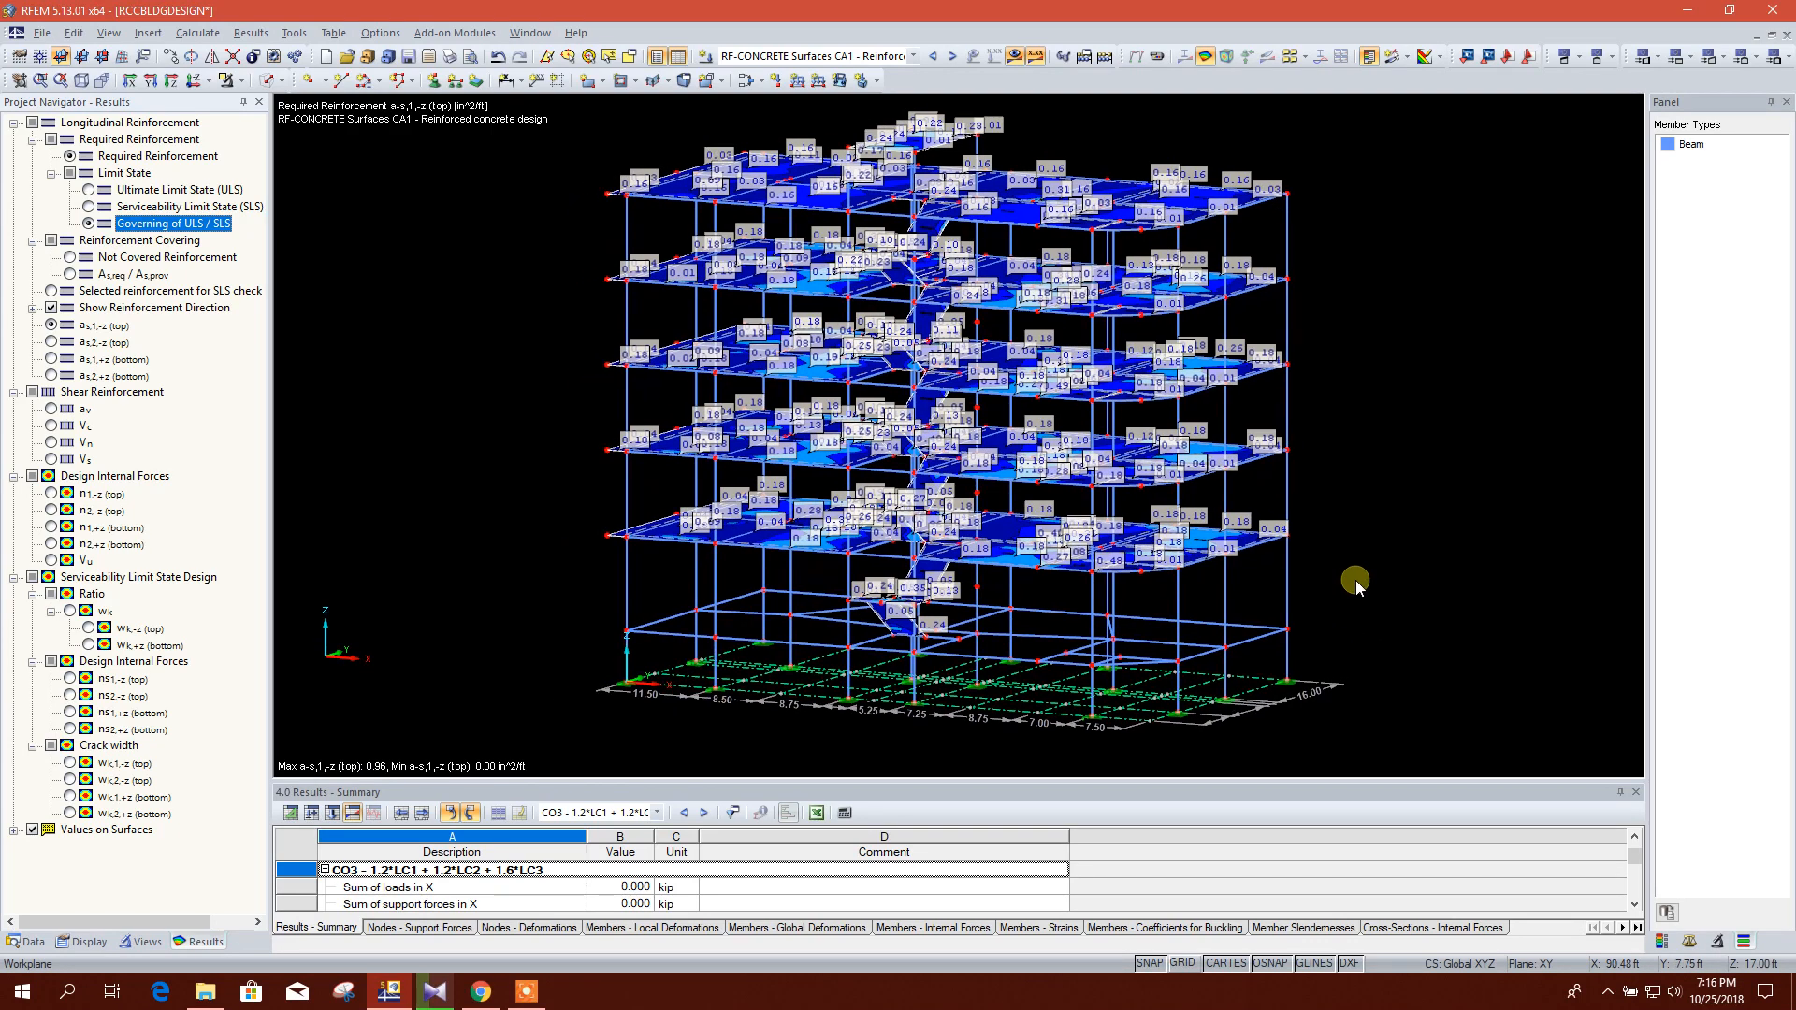